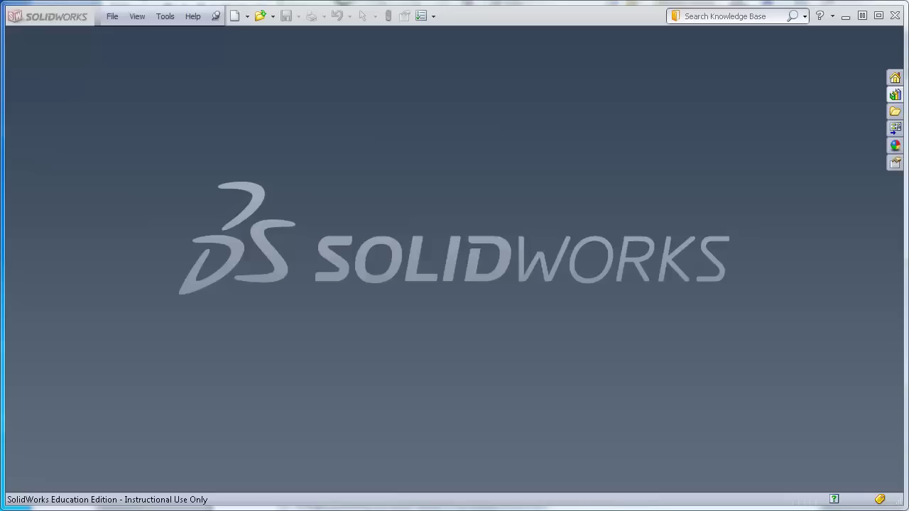
# Step: Review the Lab 3 e-mail's prioritized list of features to explore and return to SolidWorks
pyautogui.hotkey('alt', 'Tab')
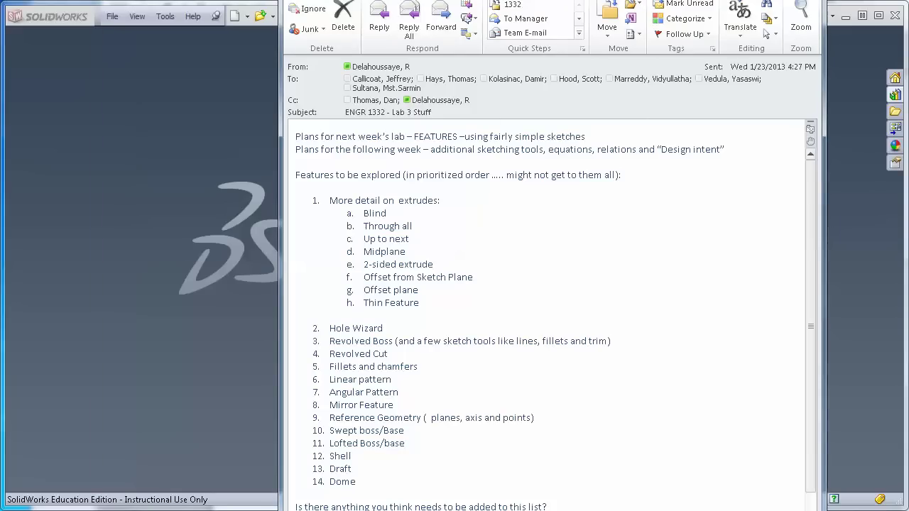
pyautogui.hotkey('alt', 'Tab')
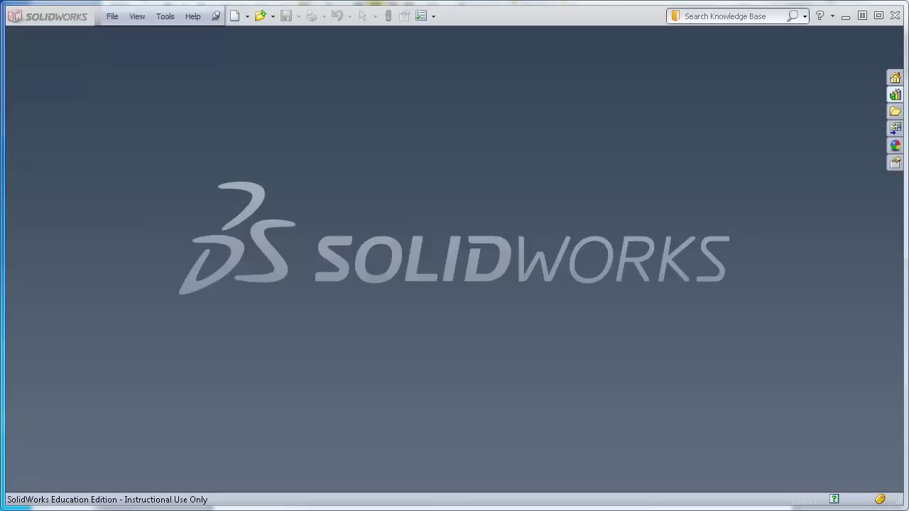
# Step: Create a new part document and set its unit system to MMGS (millimeter, gram, second)
pyautogui.click(235, 17)
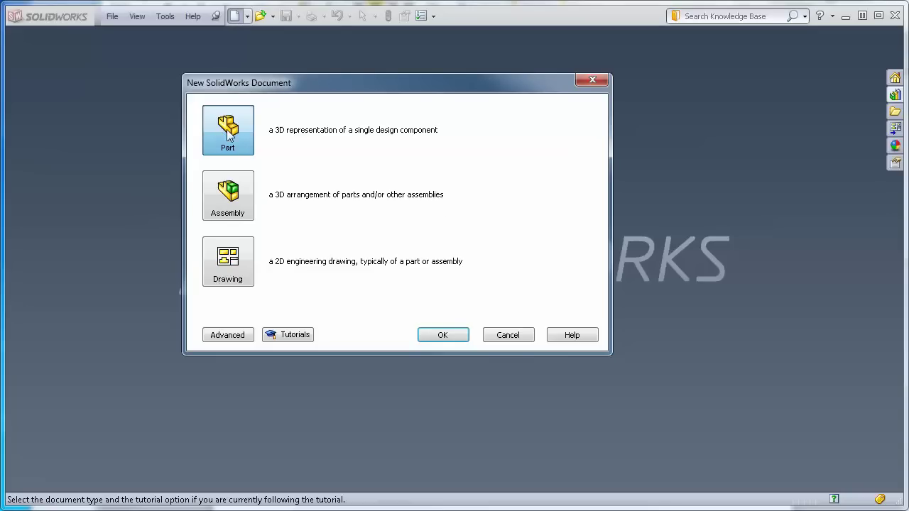
pyautogui.click(443, 337)
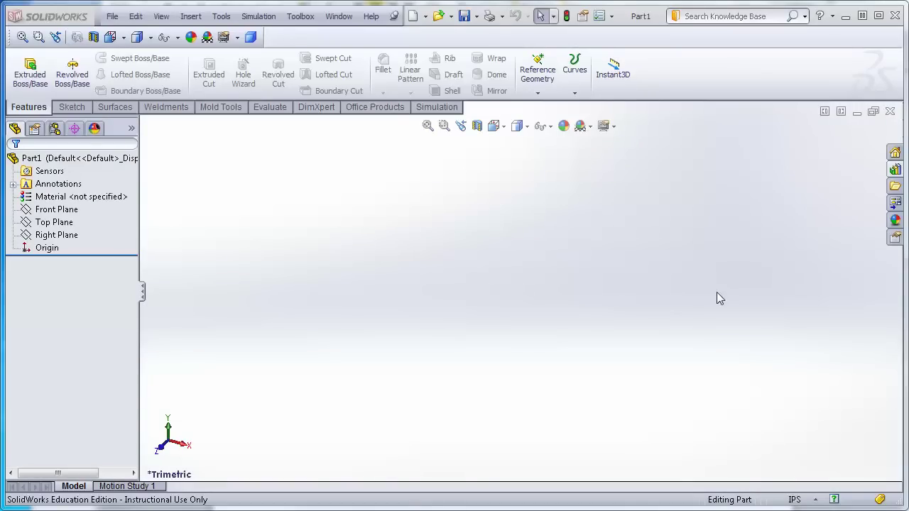
pyautogui.click(612, 17)
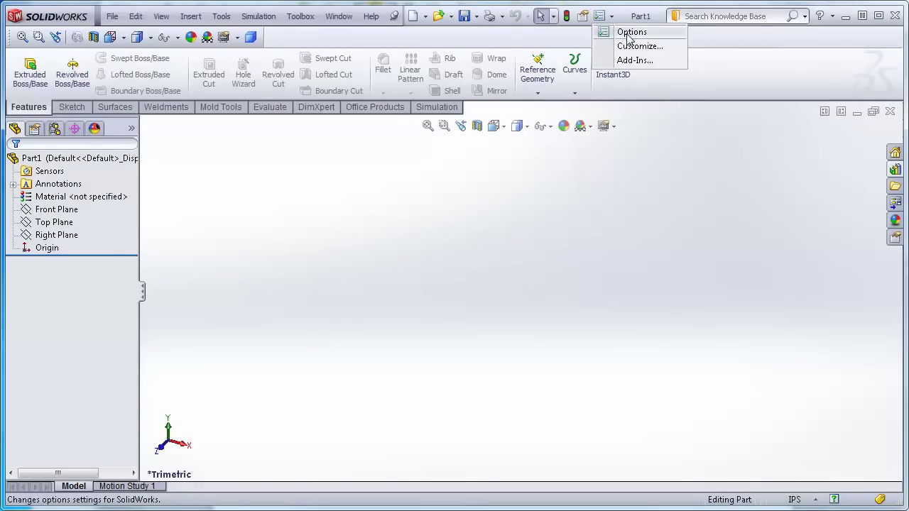
pyautogui.click(630, 33)
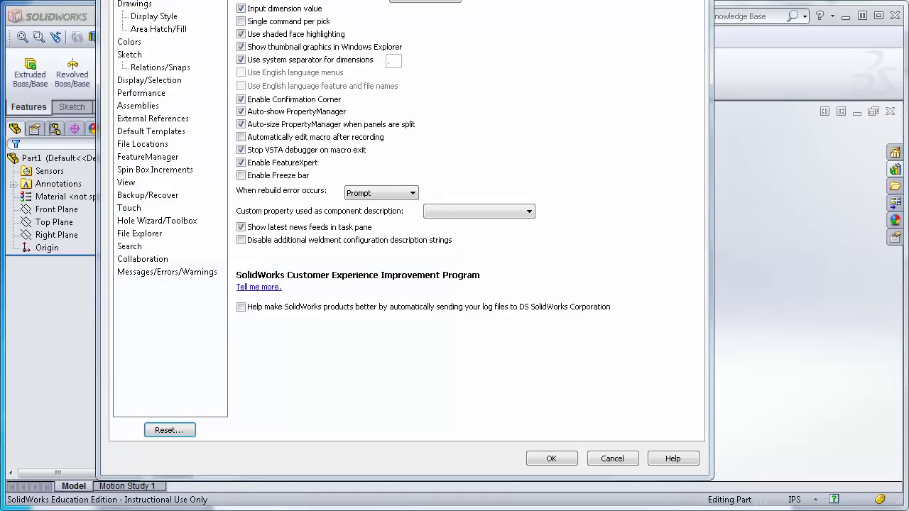
pyautogui.moveTo(328, 1); pyautogui.dragTo(339, 46)
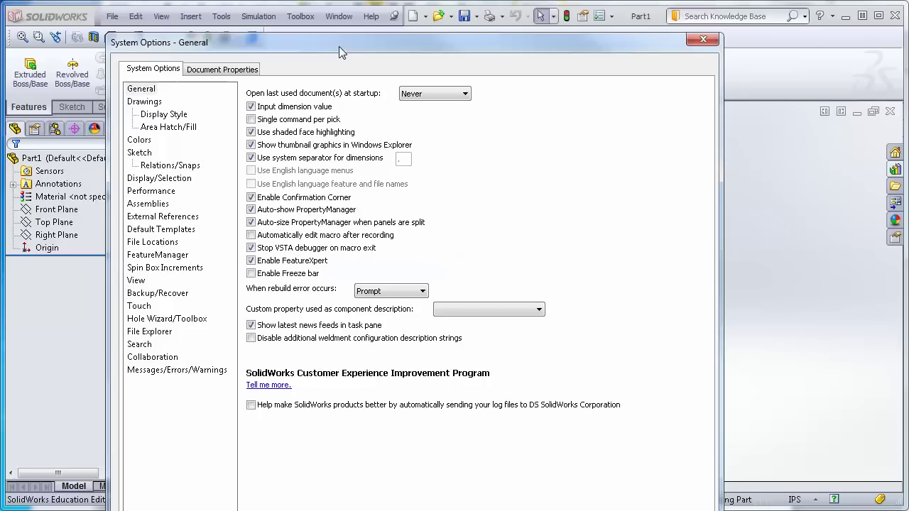
pyautogui.click(215, 71)
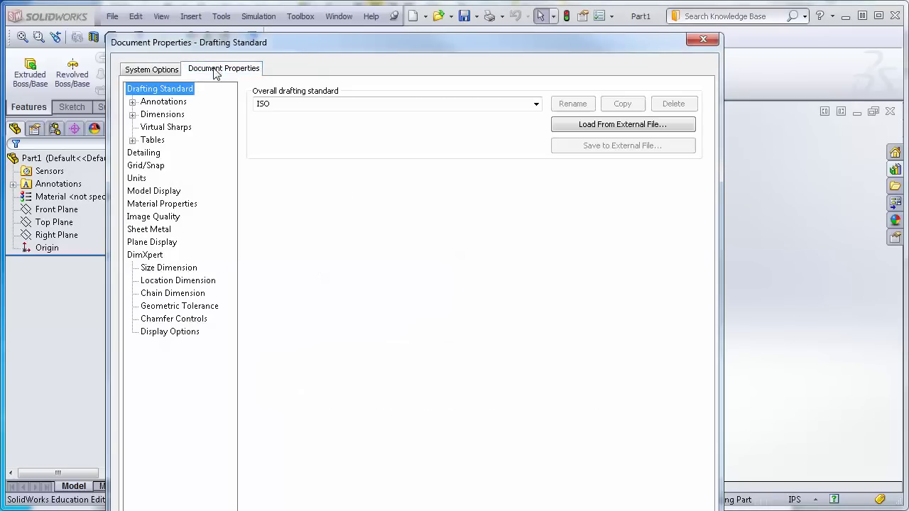
pyautogui.click(135, 179)
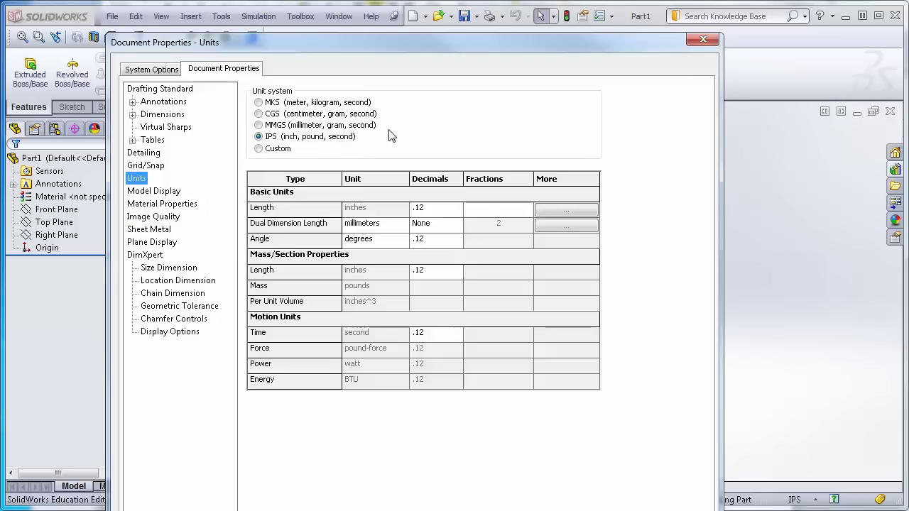
pyautogui.click(259, 125)
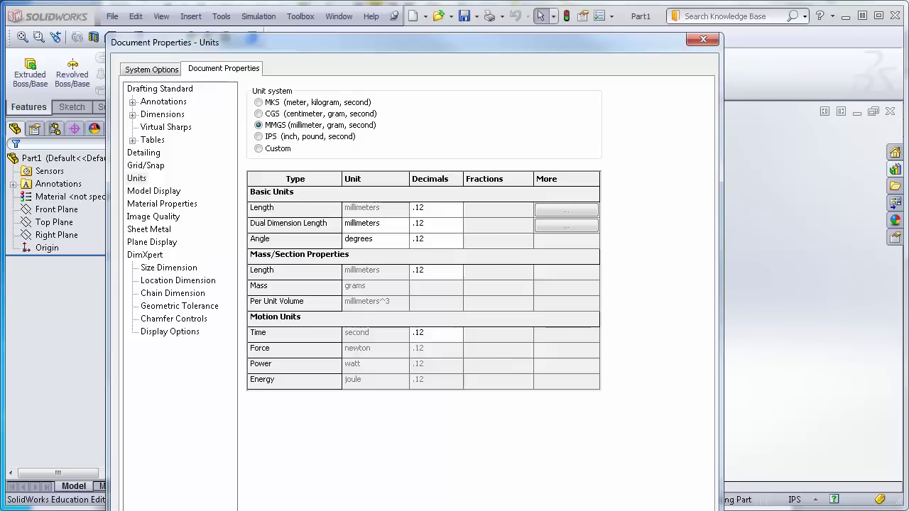
pyautogui.press('Return')
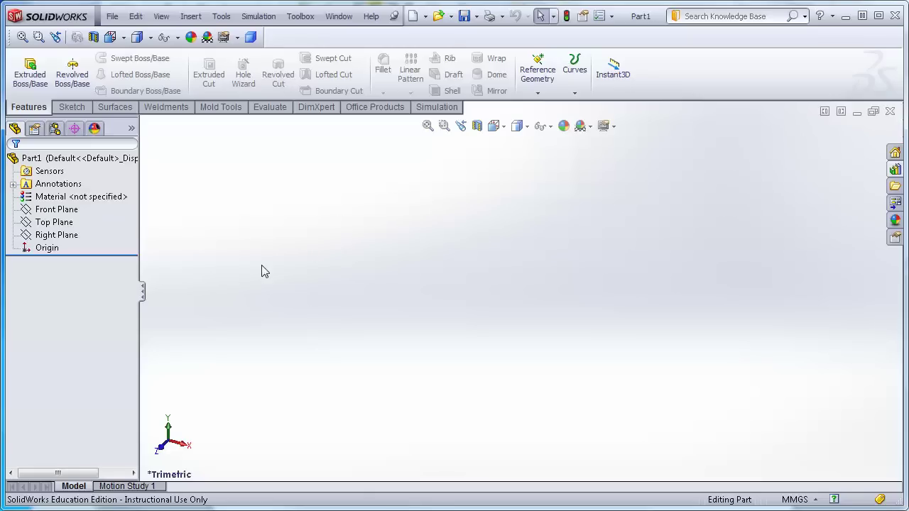
# Step: Start an Extruded Boss/Base on the Front Plane and sketch a corner rectangle from the origin, about 119 mm wide and 87 mm high
pyautogui.click(33, 78)
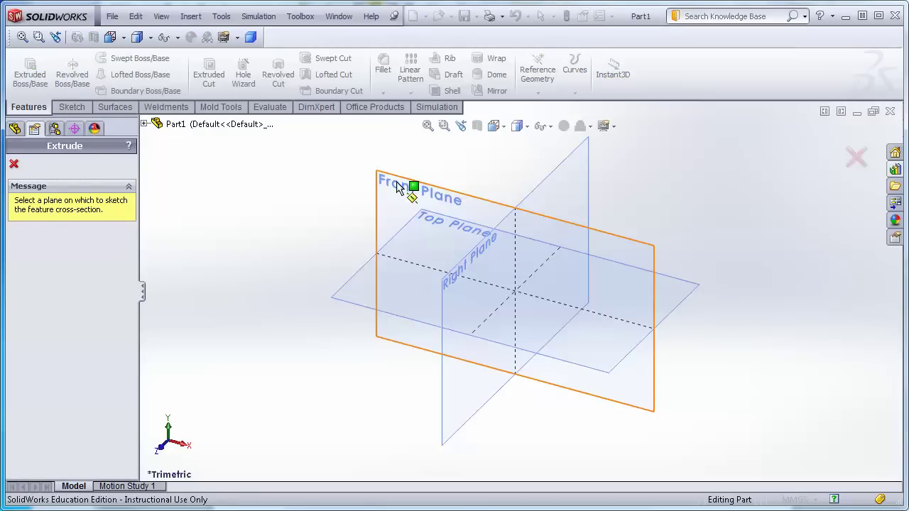
pyautogui.click(408, 186)
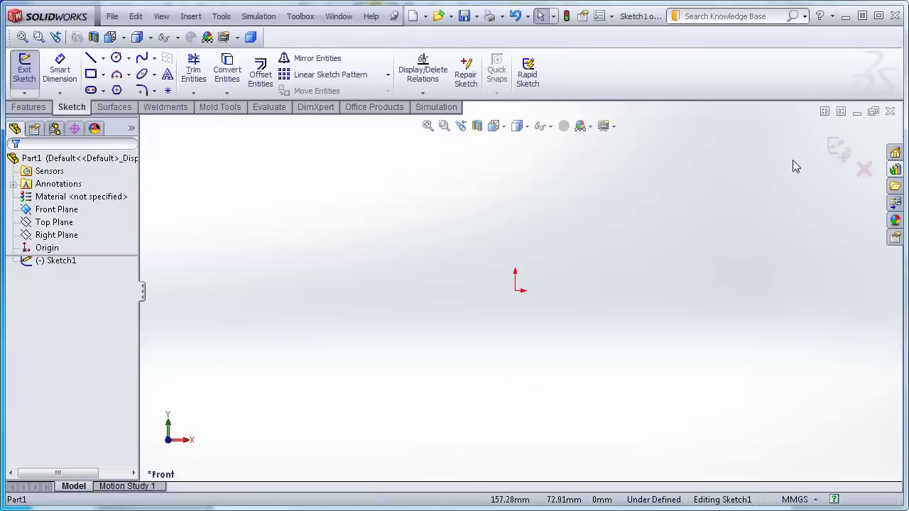
pyautogui.click(91, 74)
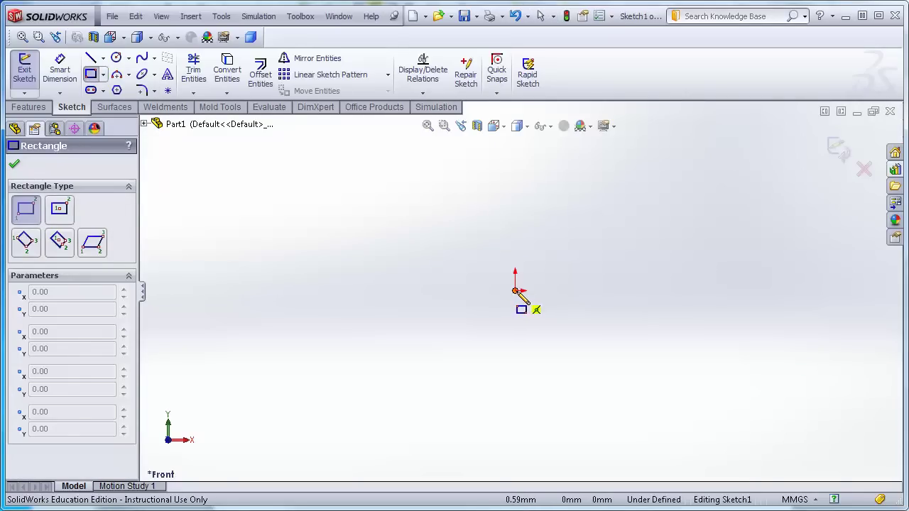
pyautogui.click(515, 290)
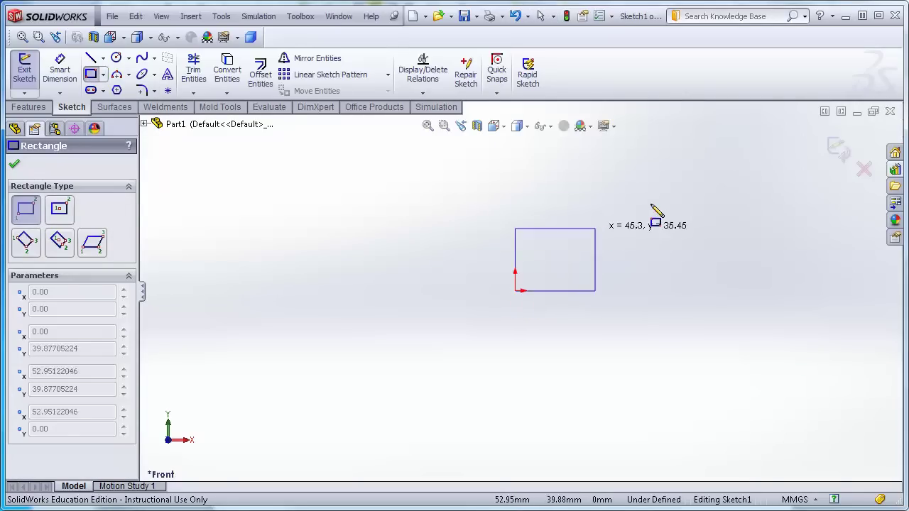
pyautogui.click(725, 137)
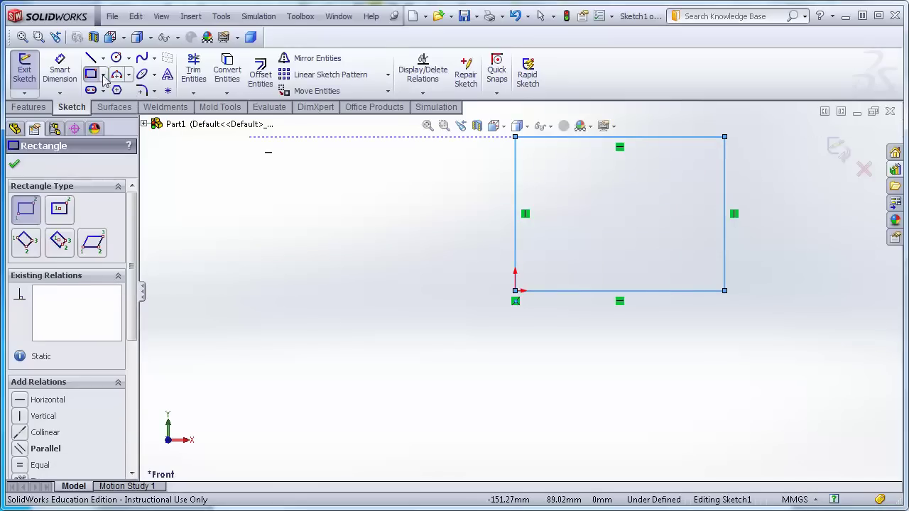
# Step: Dimension the rectangle to 100 mm high and 200 mm wide
pyautogui.click(61, 71)
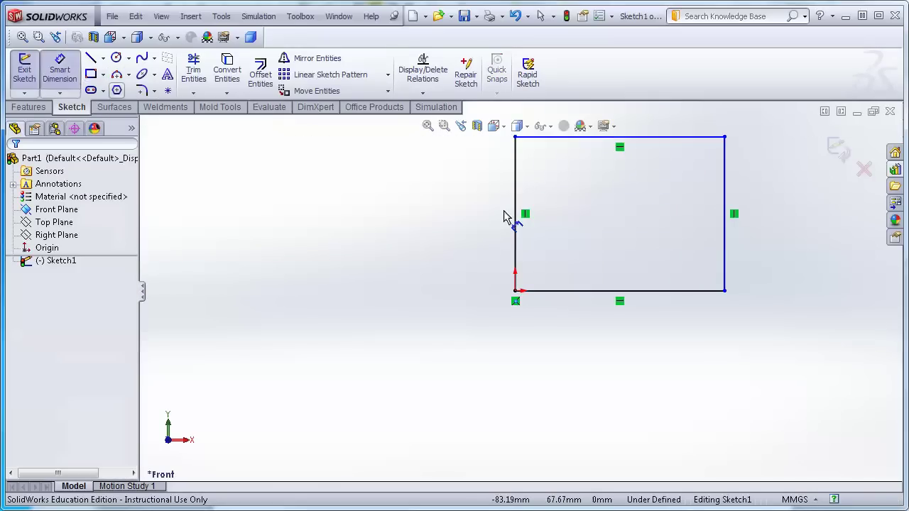
pyautogui.click(725, 215)
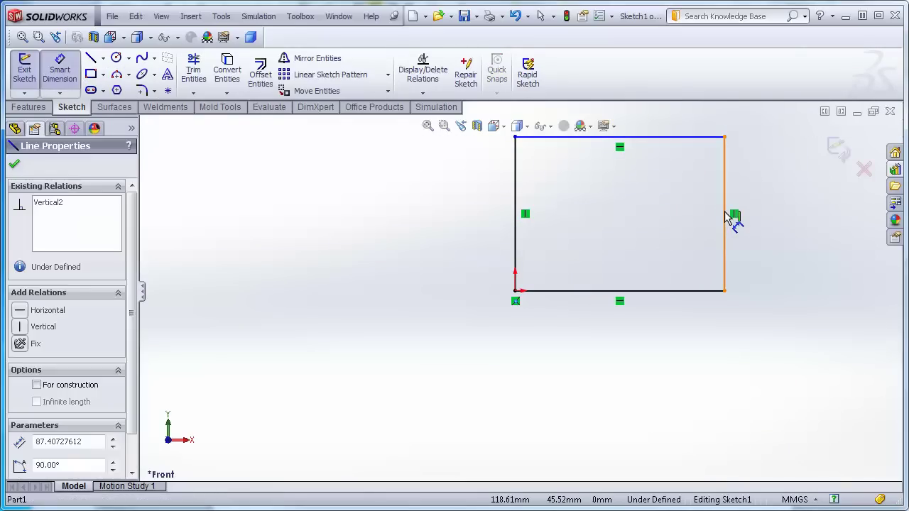
pyautogui.click(815, 225)
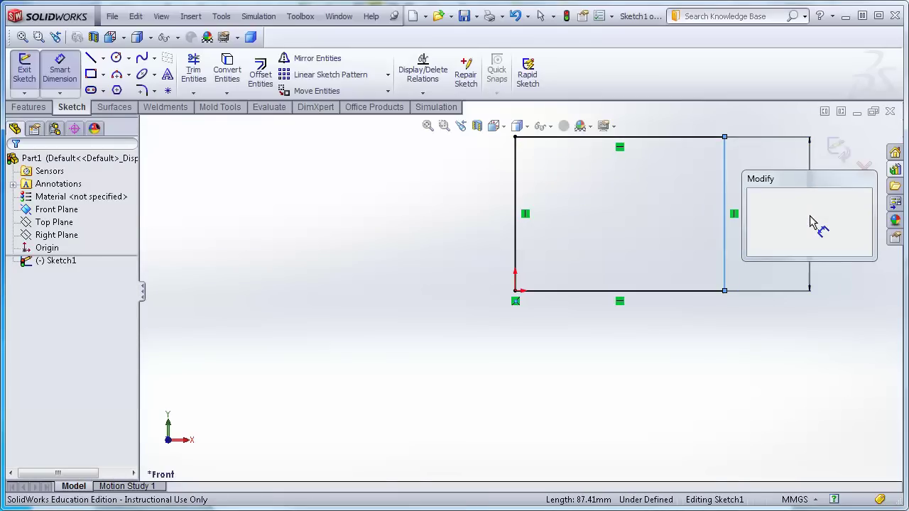
pyautogui.write('100')
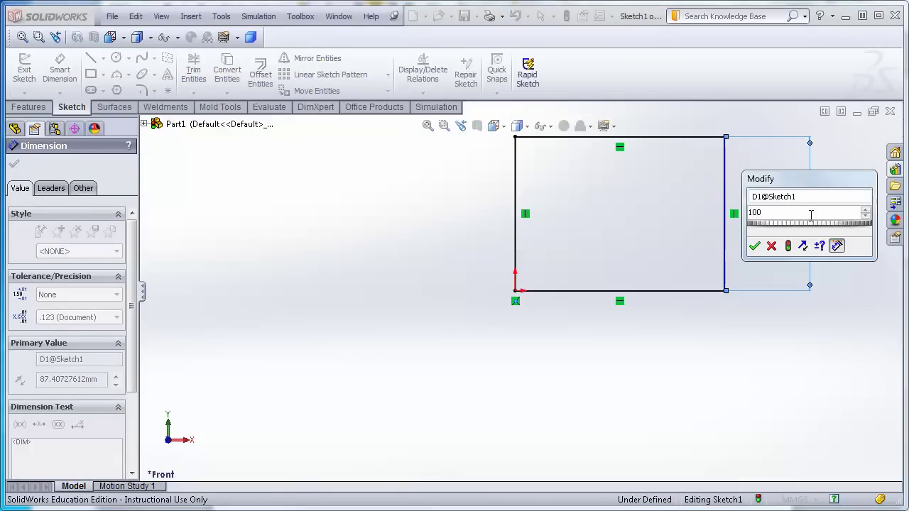
pyautogui.press('Return')
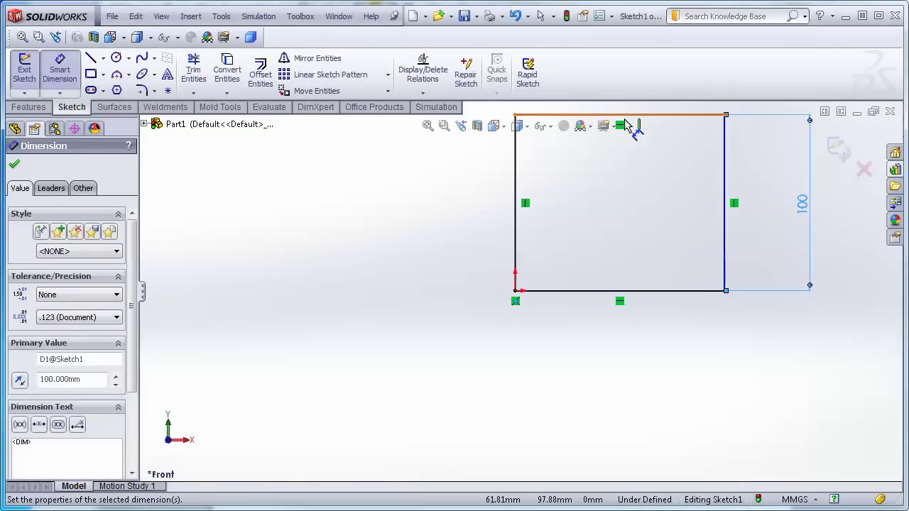
pyautogui.click(628, 121)
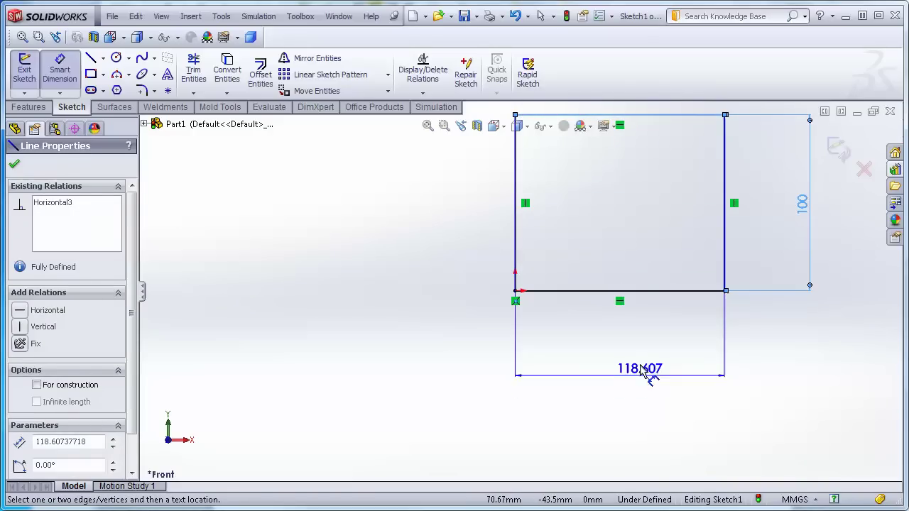
pyautogui.click(637, 365)
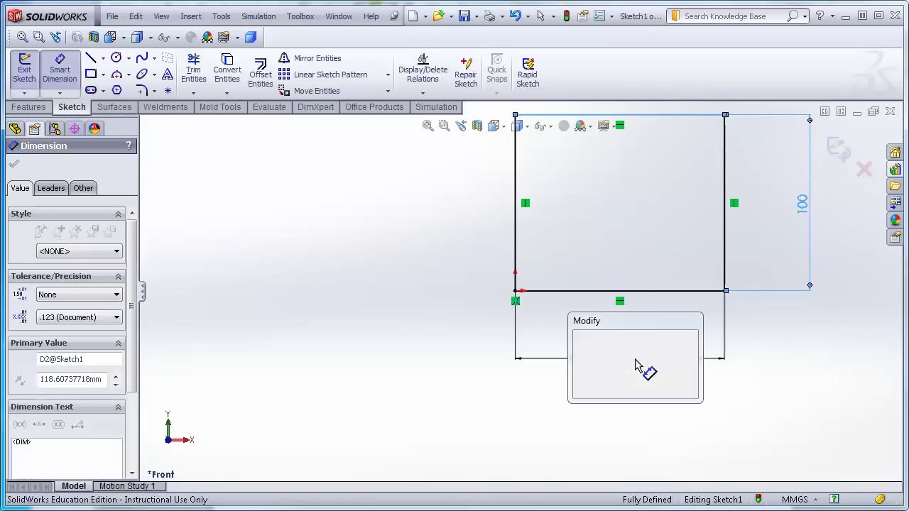
pyautogui.write('200')
pyautogui.press('Return')
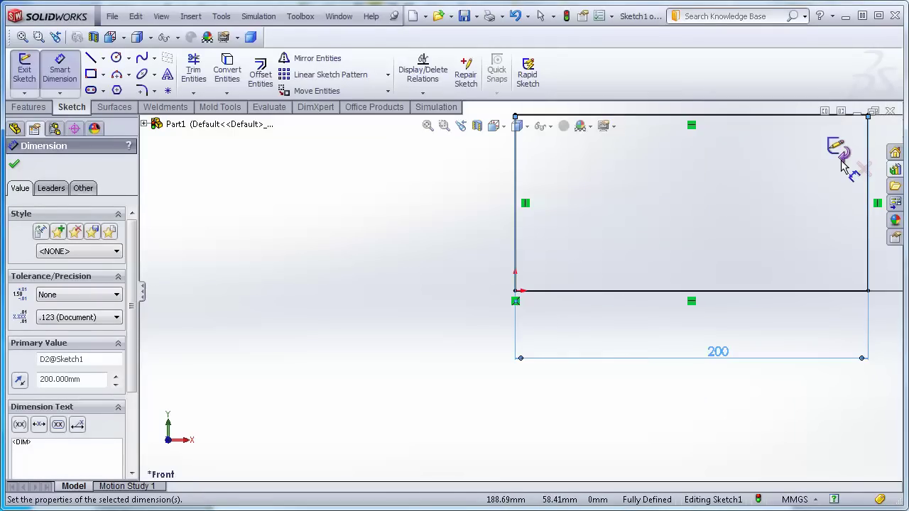
# Step: Finish the rectangle sketch and extrude it as a 10 mm blind boss from the sketch plane
pyautogui.press('Escape')
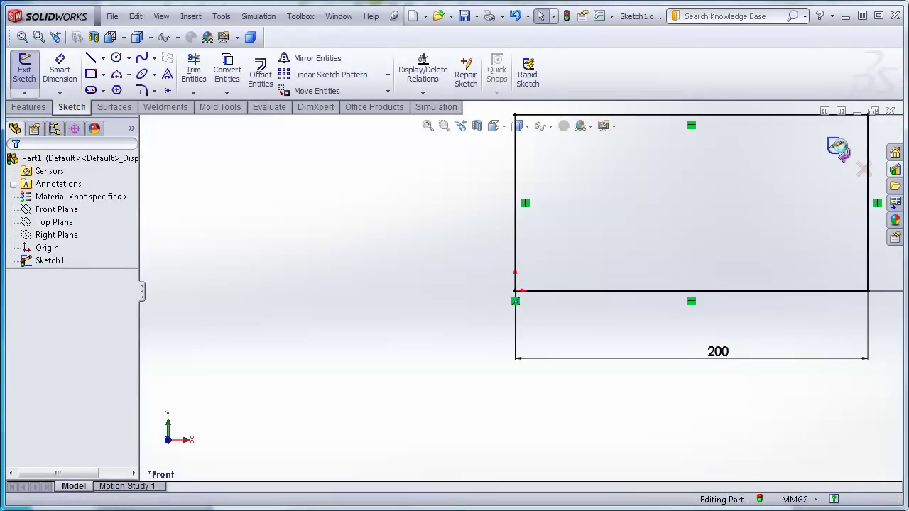
pyautogui.press('e')
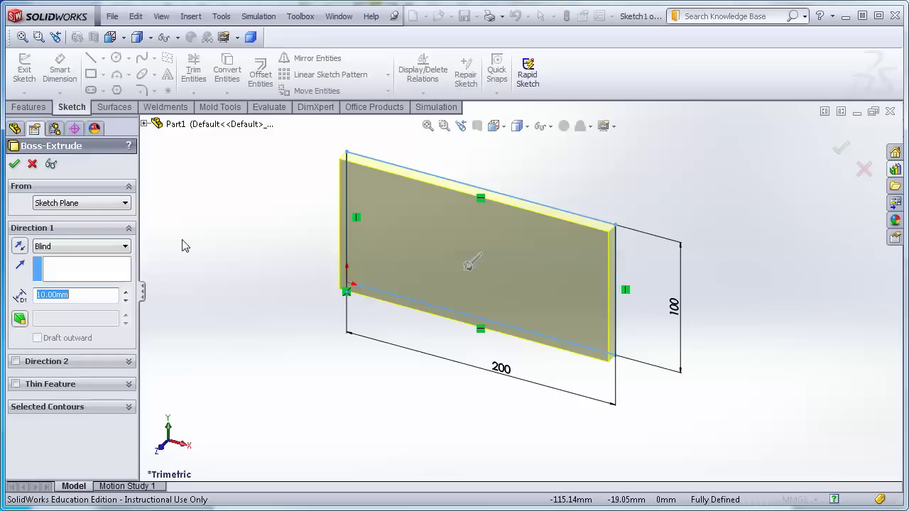
pyautogui.click(13, 164)
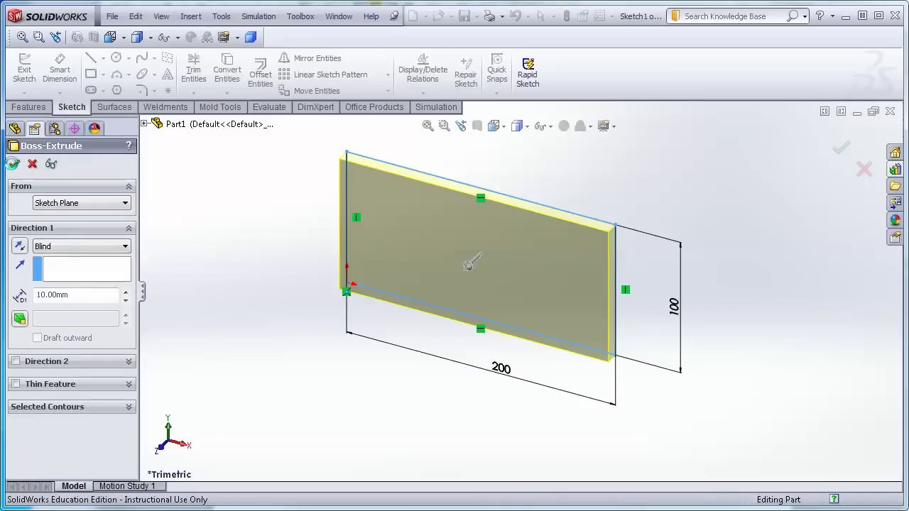
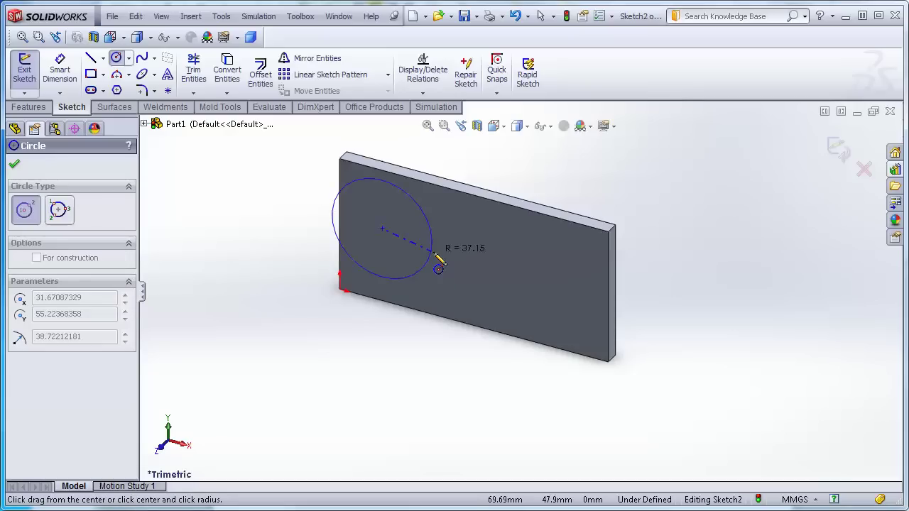
# Step: Sketch a circle of about 26.6 mm radius on the plate's front face and move its centre to about X 40.6, Y 53.9 mm
pyautogui.click(422, 246)
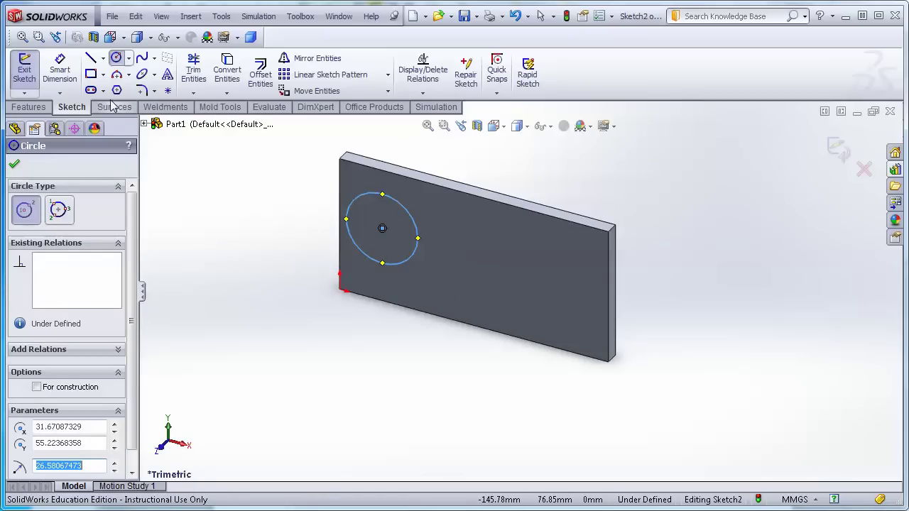
pyautogui.click(118, 61)
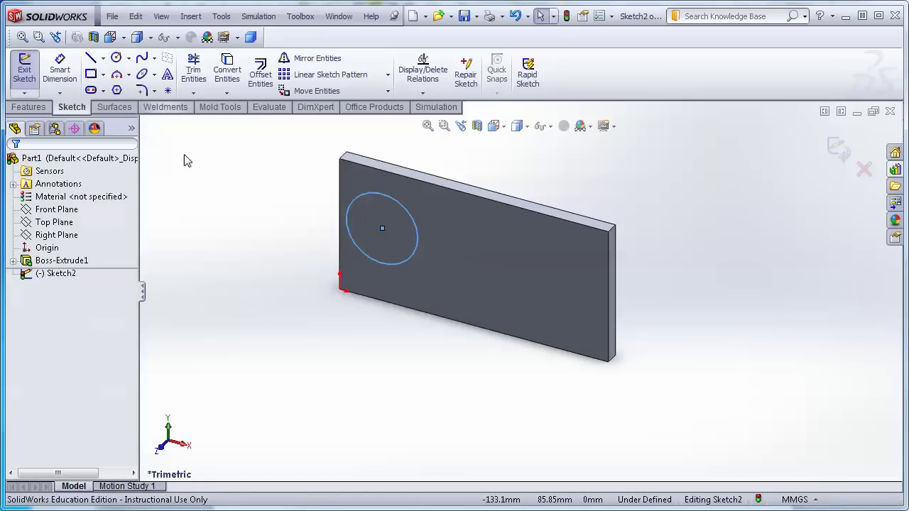
pyautogui.click(382, 230)
pyautogui.moveTo(386, 237)
pyautogui.mouseDown()
pyautogui.moveTo(406, 256)
pyautogui.moveTo(395, 238)
pyautogui.mouseUp()
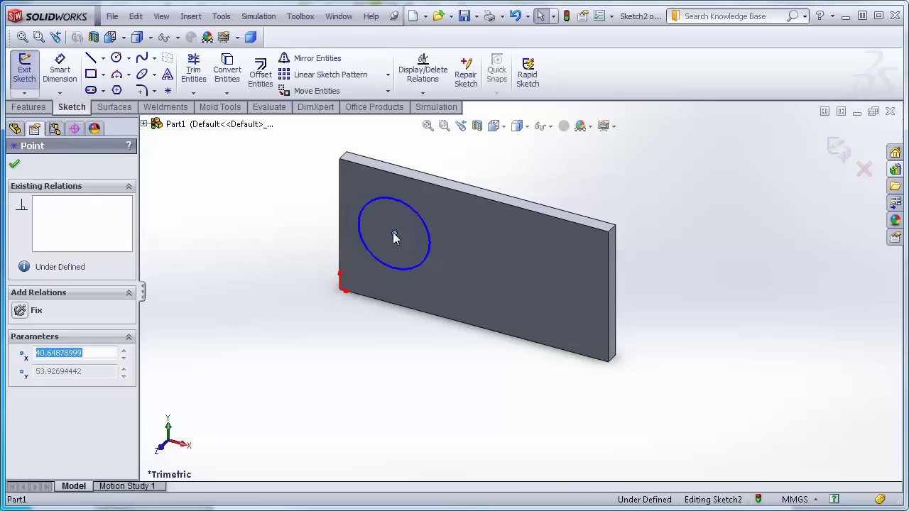
pyautogui.click(16, 163)
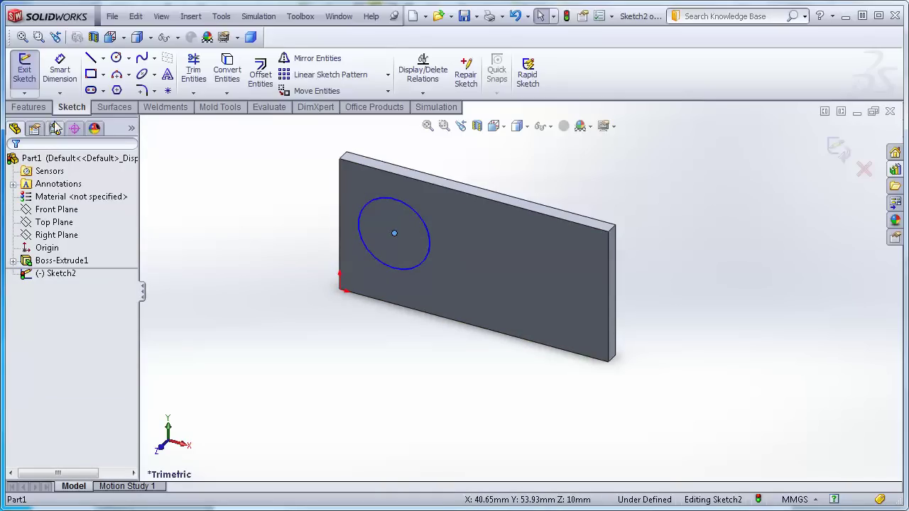
# Step: Sketch a smaller concentric circle of about 16.2 mm radius inside the first circle
pyautogui.click(116, 57)
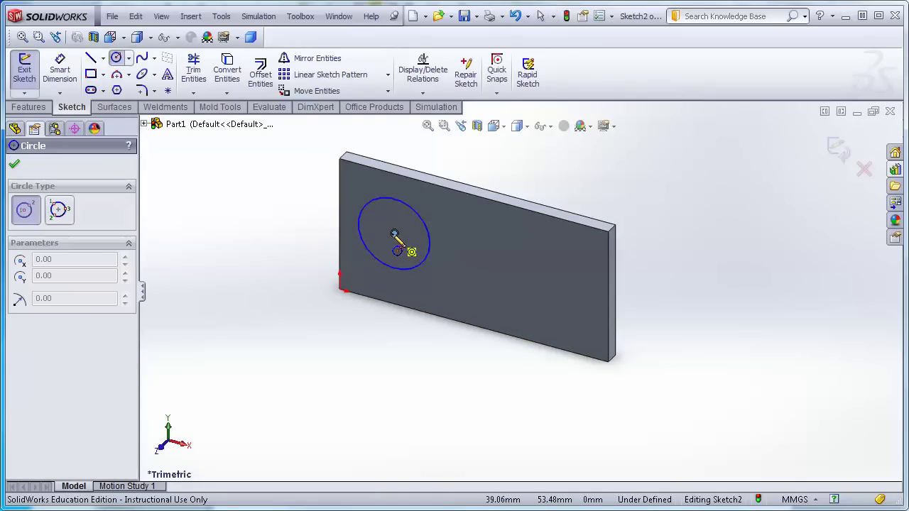
pyautogui.click(395, 233)
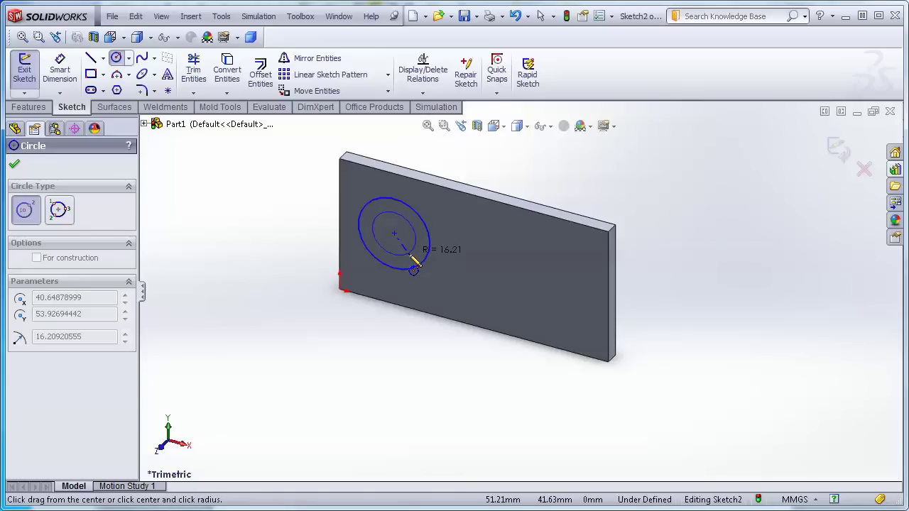
pyautogui.click(413, 269)
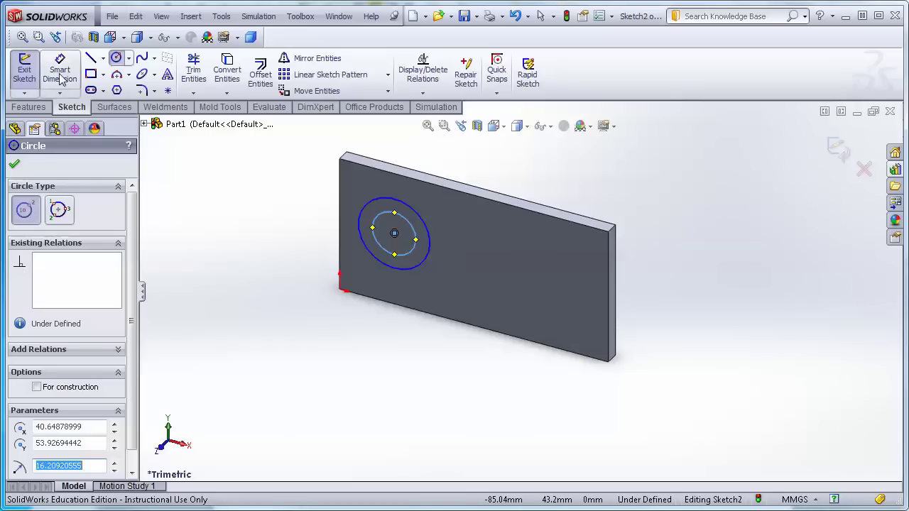
# Step: Dimension the outer circle on the plate's face to a 50 mm diameter
pyautogui.click(60, 71)
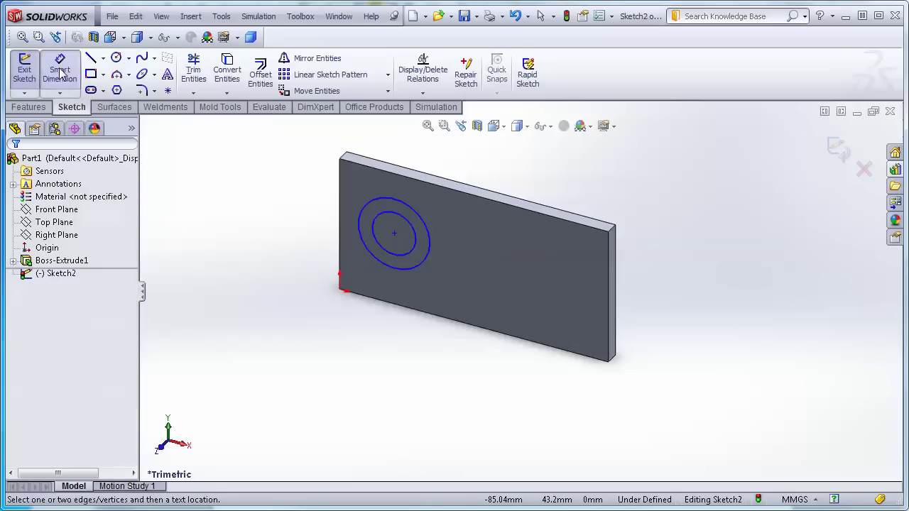
pyautogui.click(421, 221)
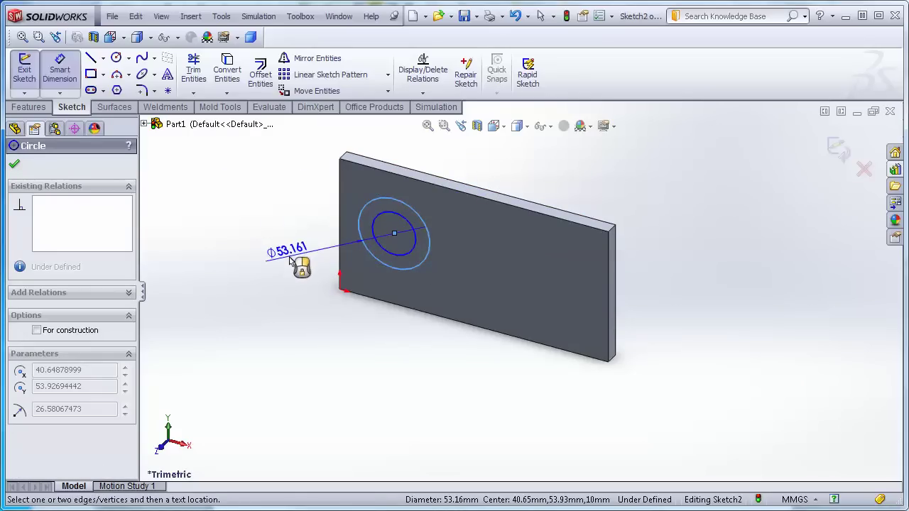
pyautogui.click(289, 283)
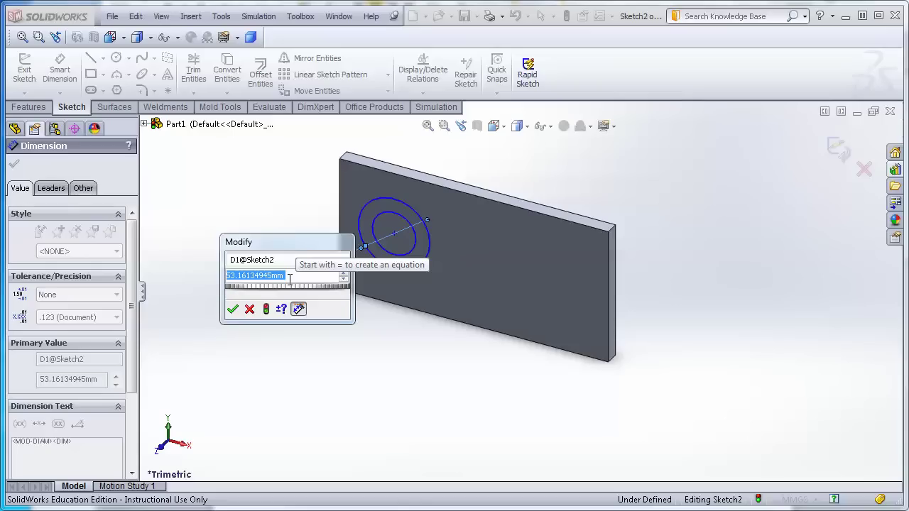
pyautogui.write('50')
pyautogui.press('Return')
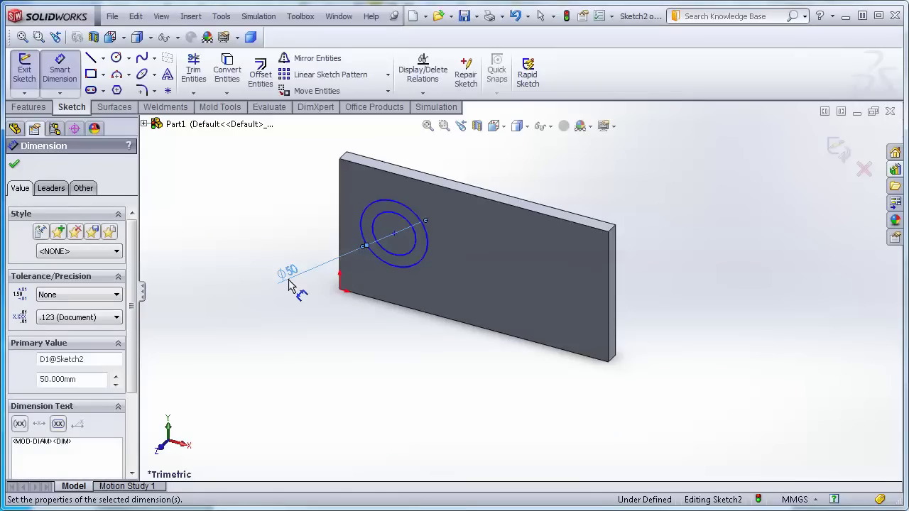
# Step: Dimension the inner concentric circle to a 30 mm diameter and finish dimensioning
pyautogui.click(375, 235)
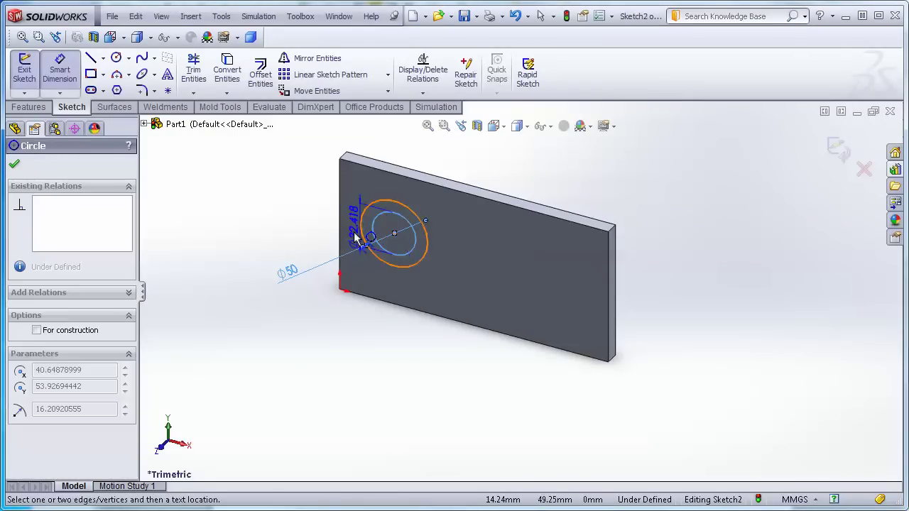
pyautogui.click(263, 244)
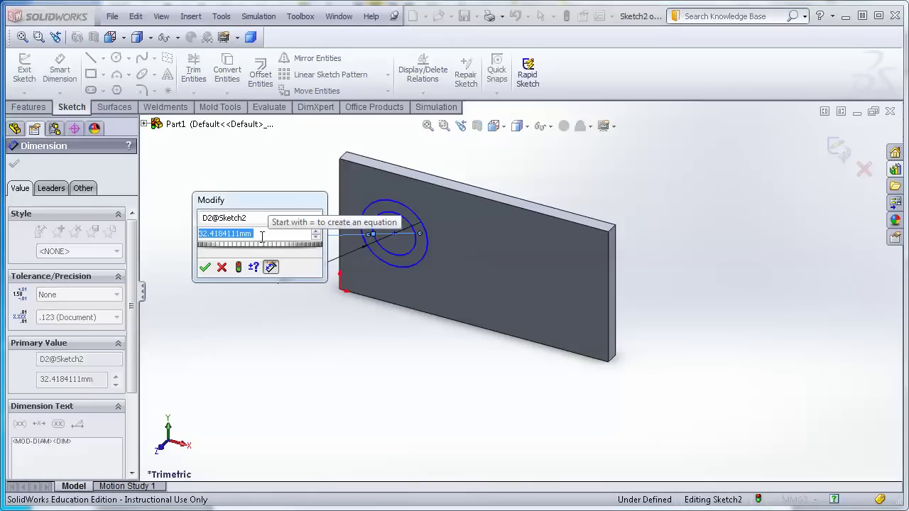
pyautogui.write('30')
pyautogui.press('Return')
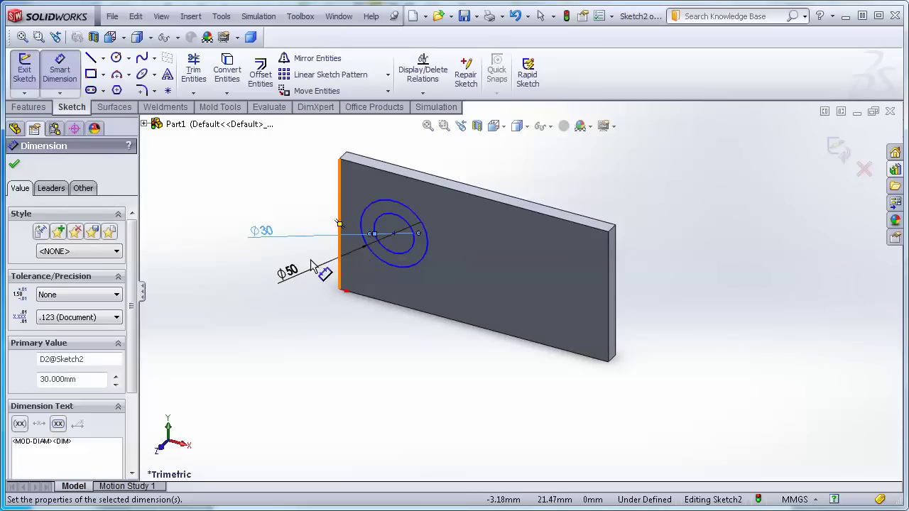
pyautogui.click(14, 164)
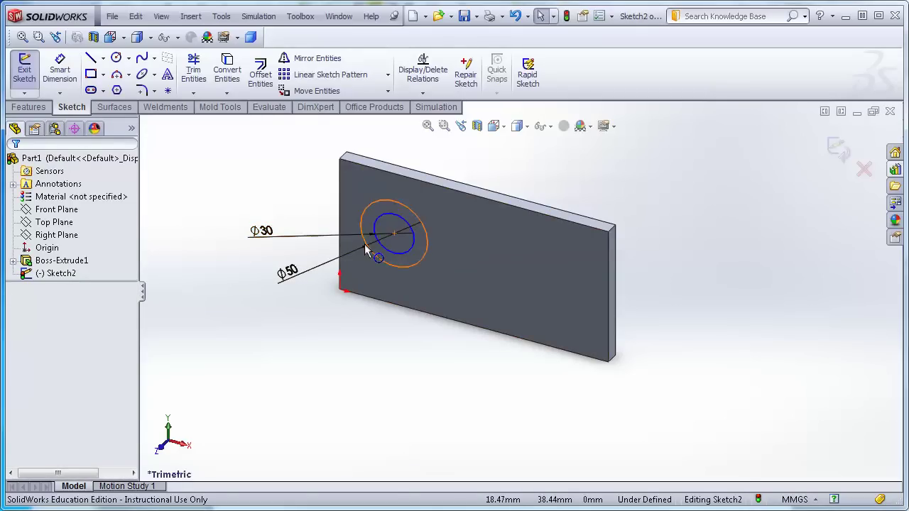
# Step: Dimension the horizontal distance from the origin to the circles' centre as 40 mm
pyautogui.click(75, 79)
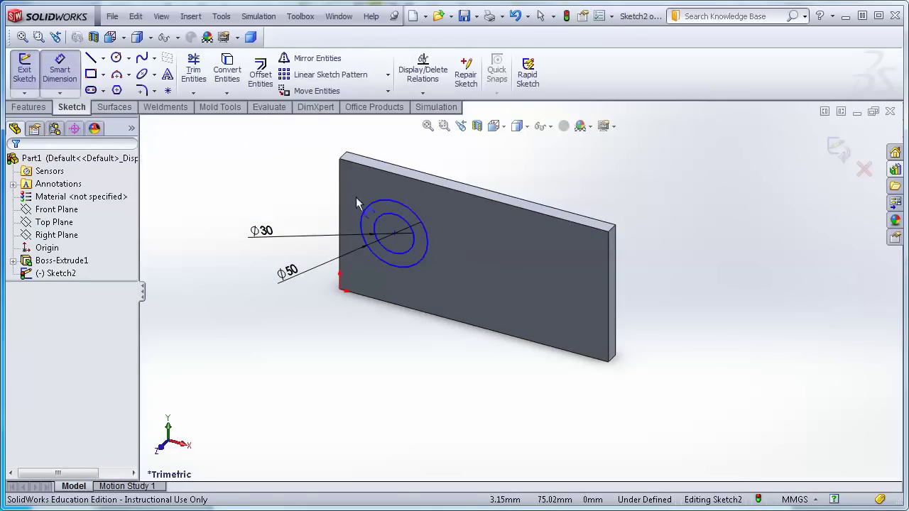
pyautogui.click(397, 234)
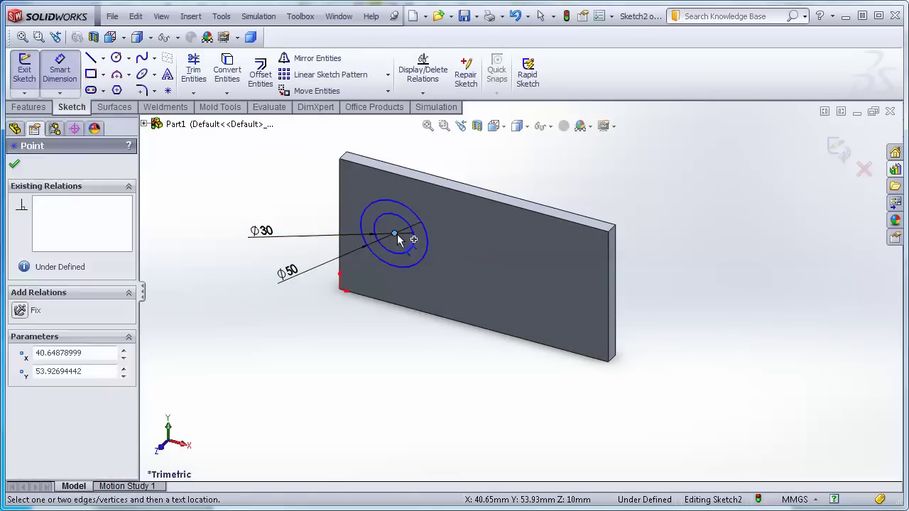
pyautogui.click(341, 290)
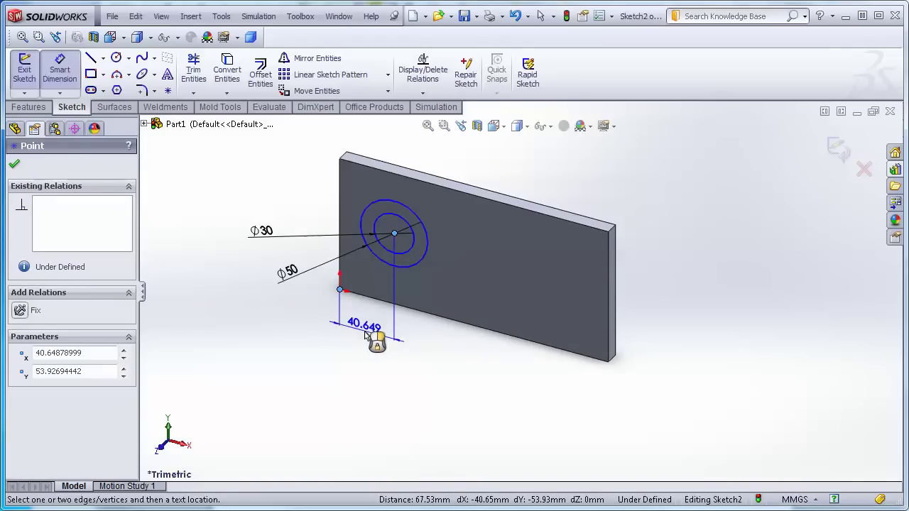
pyautogui.click(362, 328)
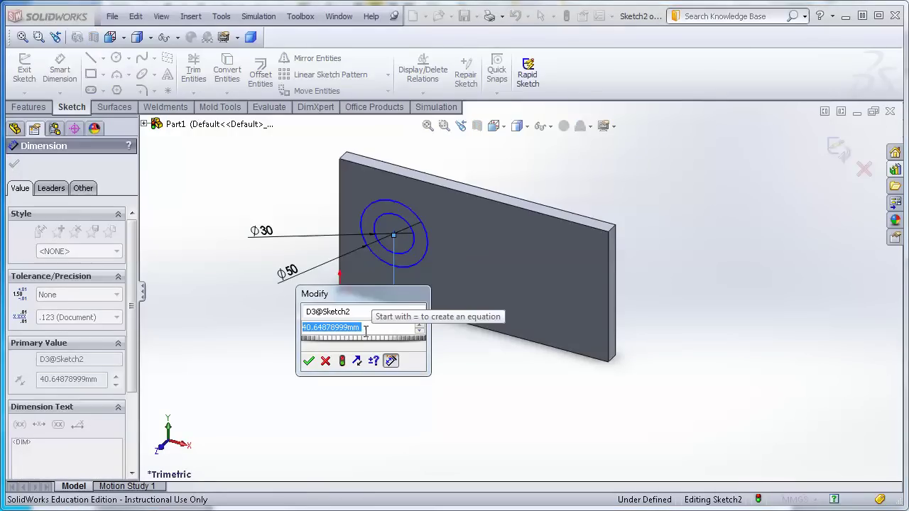
pyautogui.write('40')
pyautogui.press('Return')
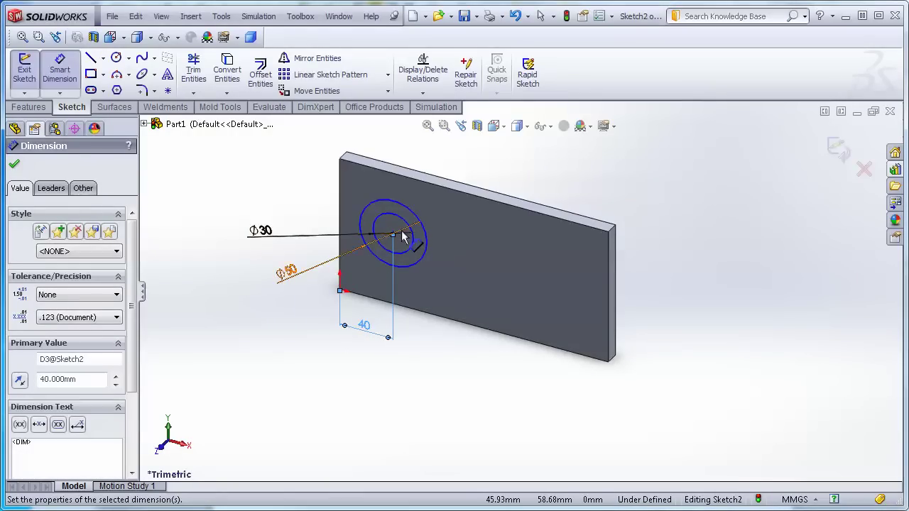
pyautogui.click(343, 308)
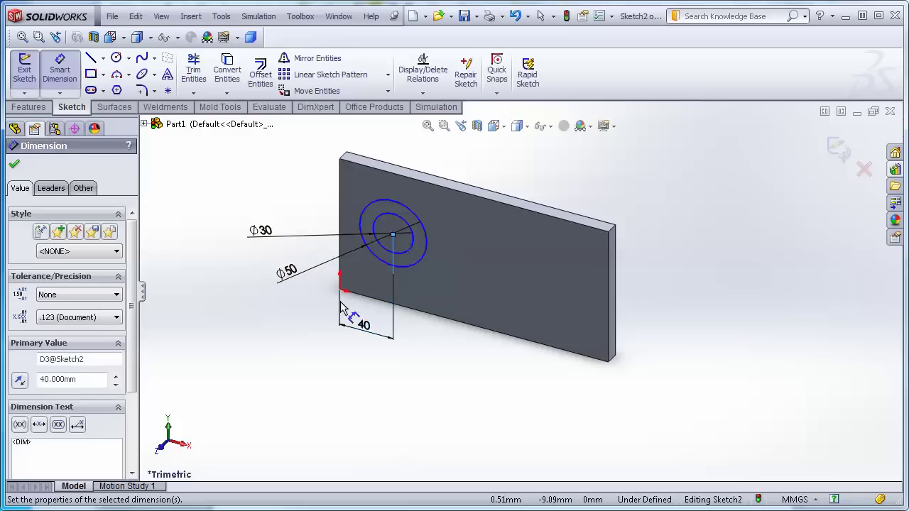
pyautogui.press('Escape')
pyautogui.moveTo(341, 291); pyautogui.dragTo(440, 352)
pyautogui.moveTo(338, 233); pyautogui.dragTo(144, 257)
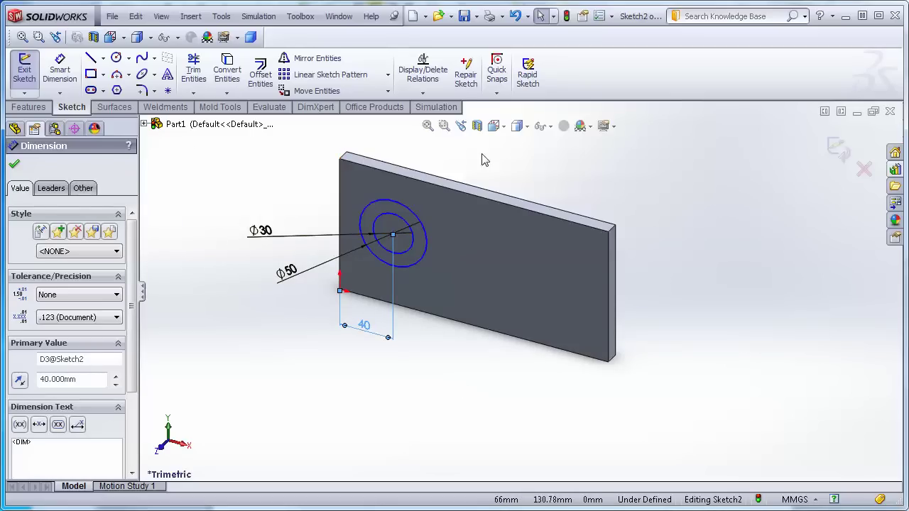
# Step: View the sketch face-on, dimension the circles' centre 50 mm vertically from the origin, and finish the sketch
pyautogui.click(504, 128)
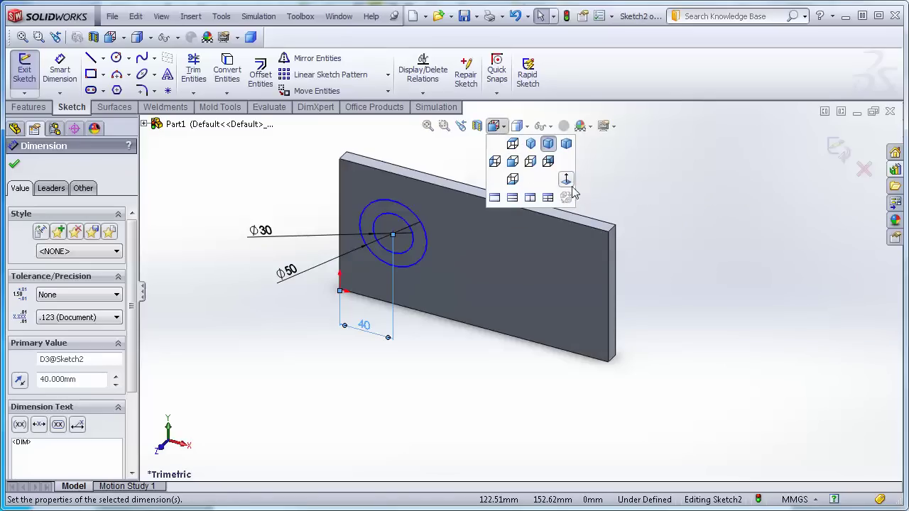
pyautogui.click(566, 182)
pyautogui.click(16, 166)
pyautogui.click(60, 73)
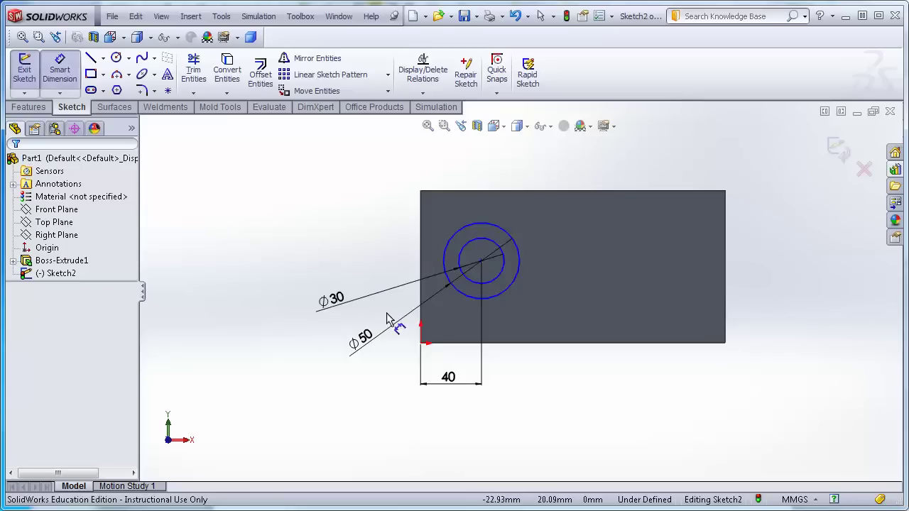
pyautogui.click(422, 344)
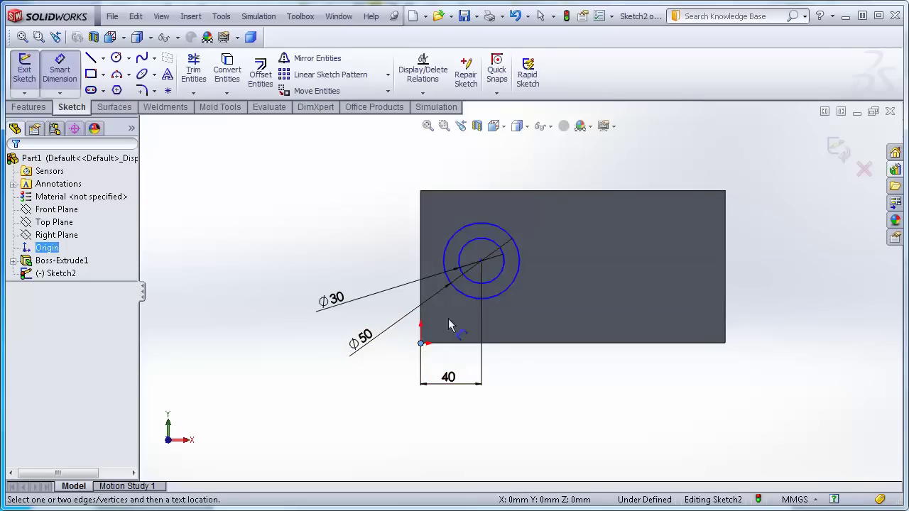
pyautogui.click(481, 262)
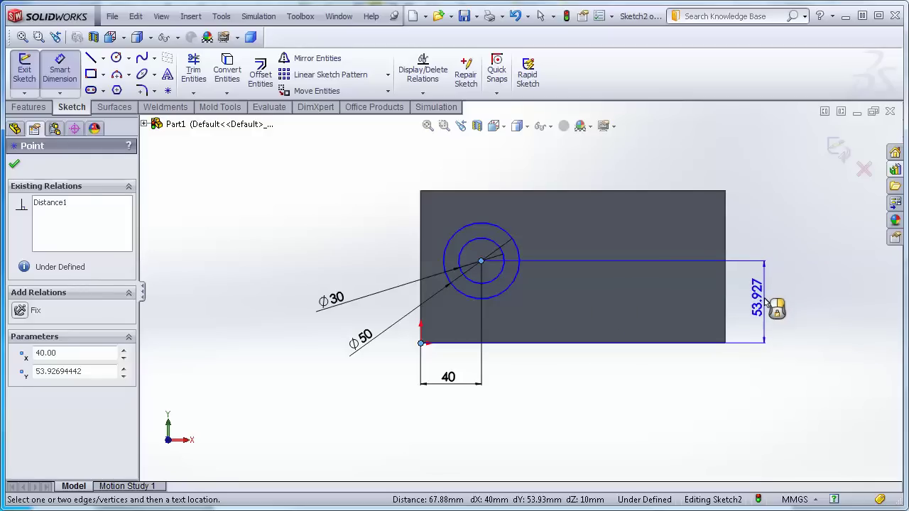
pyautogui.click(763, 298)
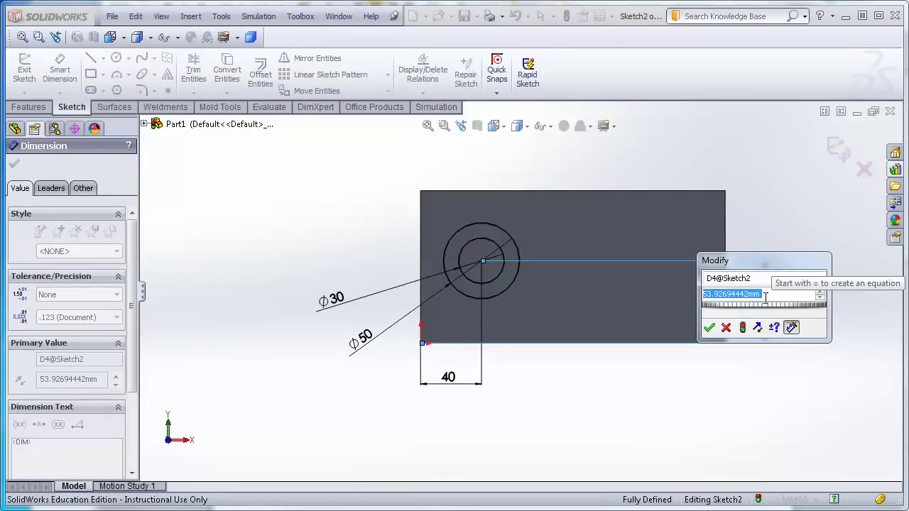
pyautogui.write('50')
pyautogui.press('Return')
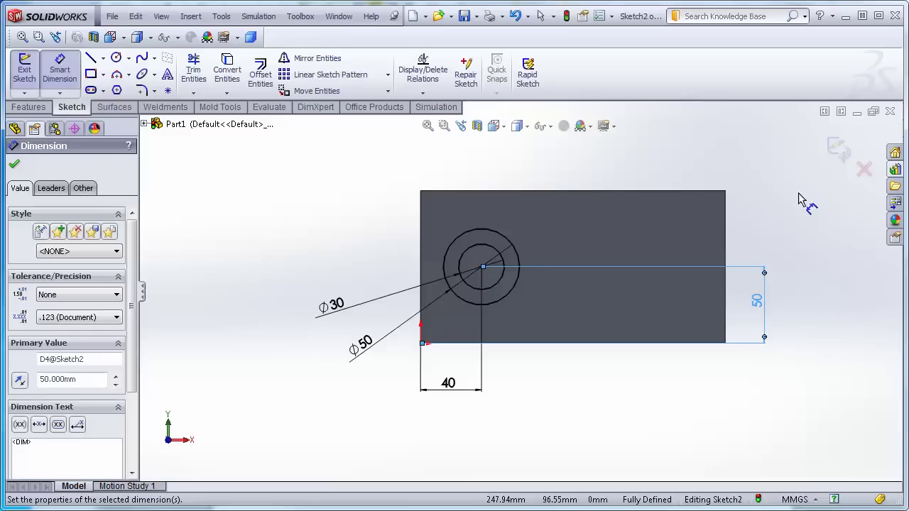
pyautogui.click(841, 155)
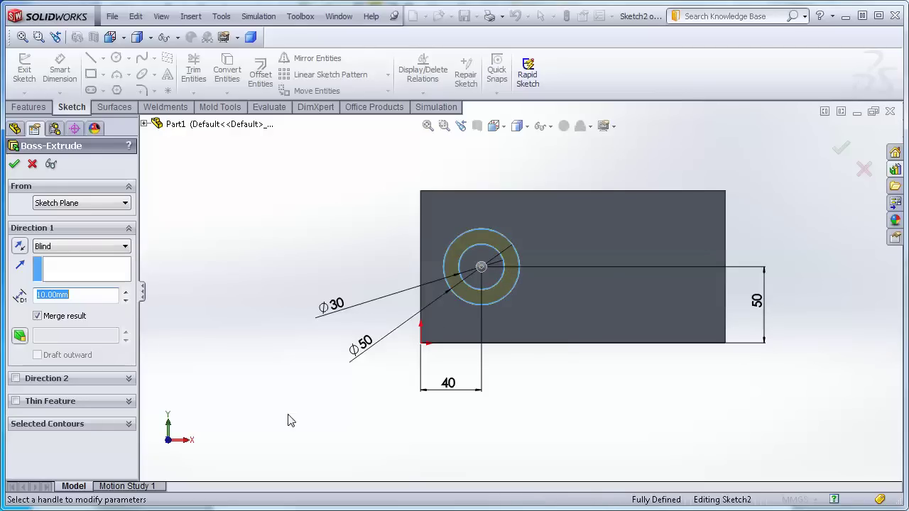
# Step: Try the inner circle's region as the extrude contour, and remove it from the selected contours
pyautogui.click(130, 425)
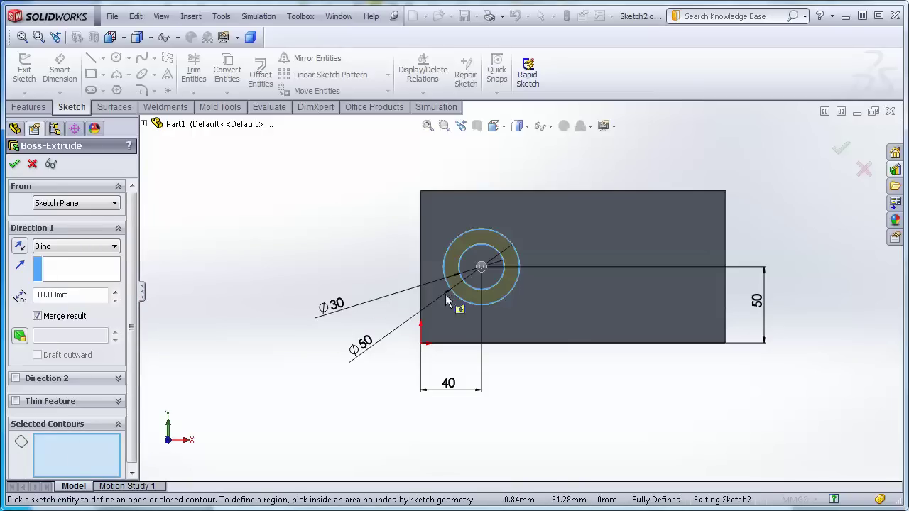
pyautogui.click(476, 283)
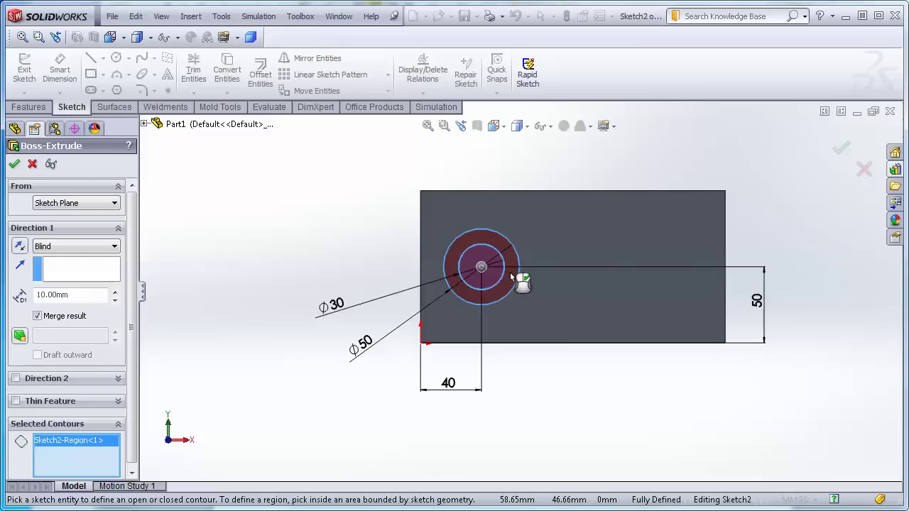
pyautogui.rightClick(69, 444)
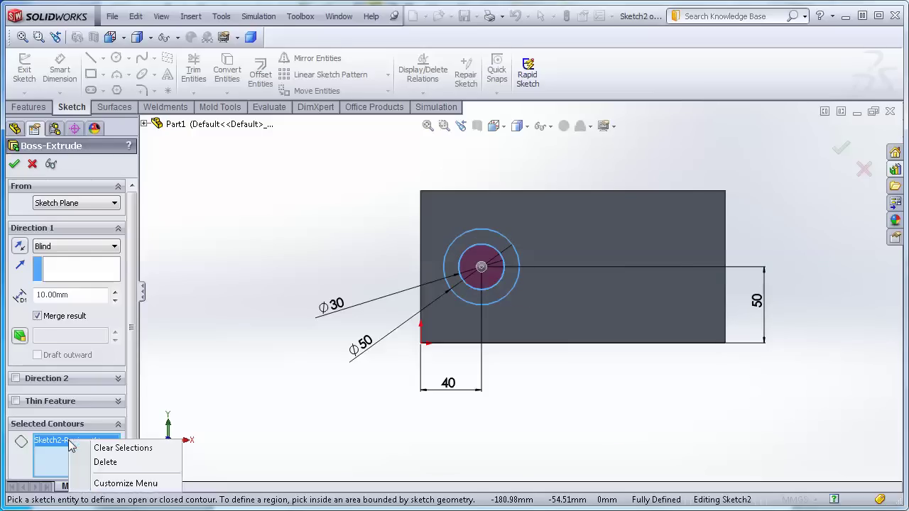
pyautogui.click(102, 462)
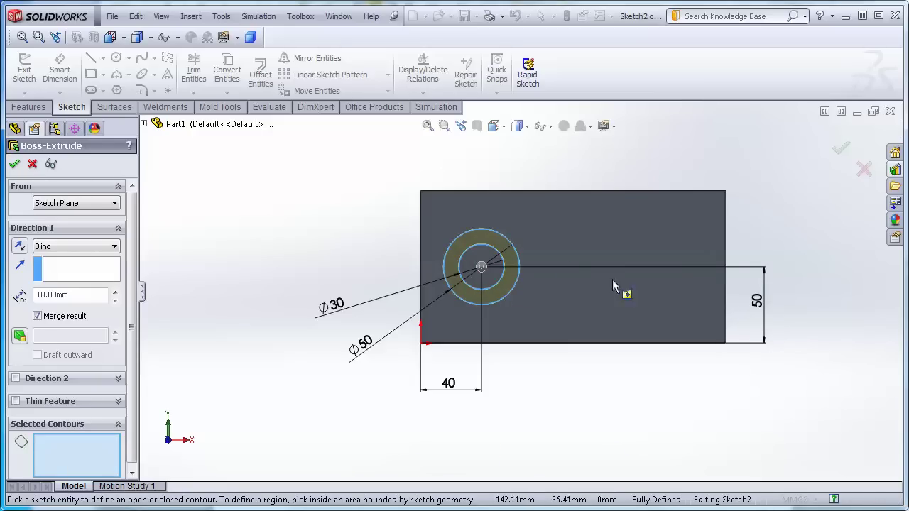
# Step: Extrude the ring between the two circles as a 45 mm blind boss from the sketch plane, merged with the plate
pyautogui.moveTo(778, 158); pyautogui.dragTo(731, 253, button='middle')
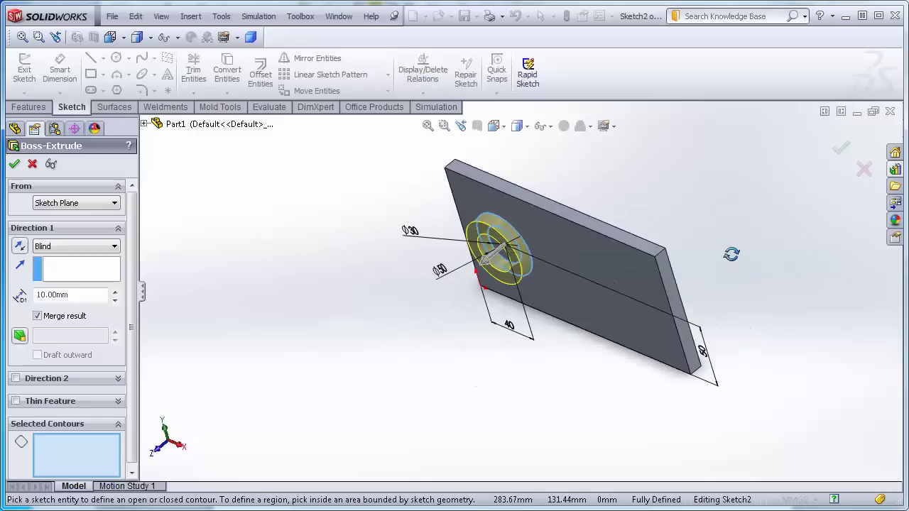
pyautogui.moveTo(486, 264); pyautogui.dragTo(430, 287)
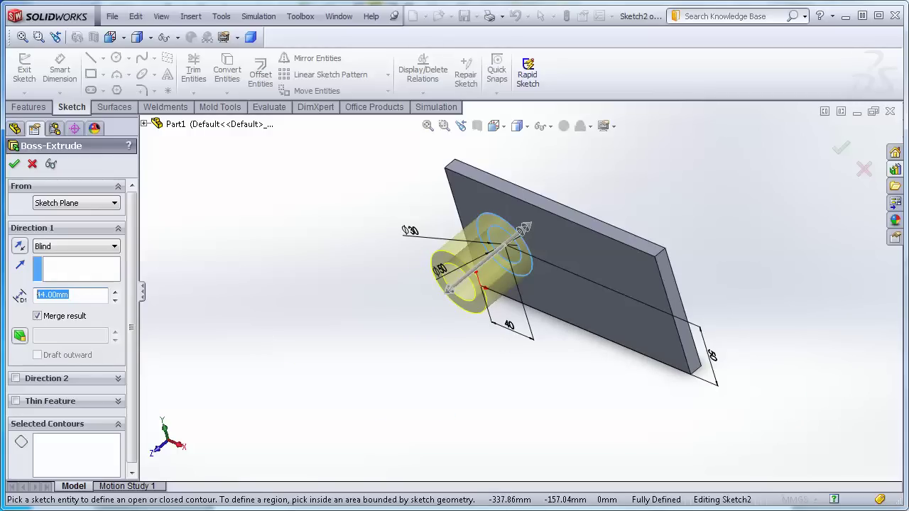
pyautogui.press('Return')
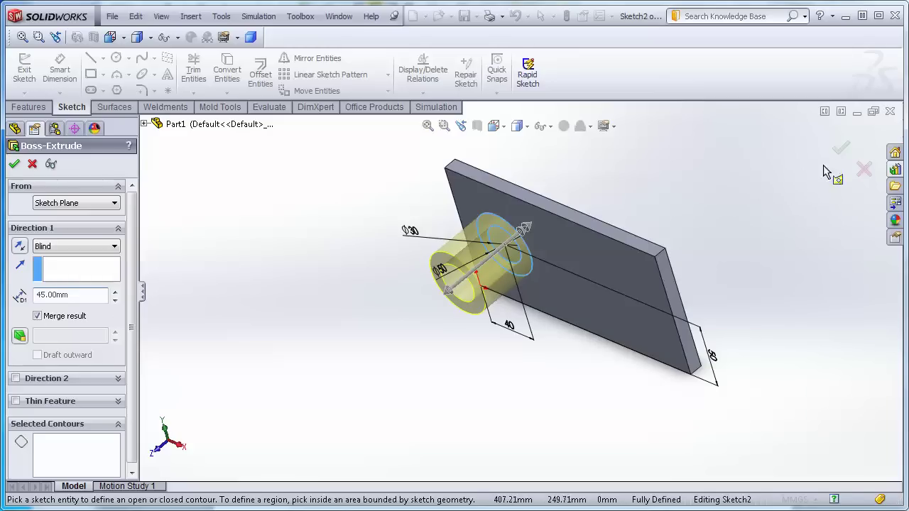
pyautogui.click(841, 148)
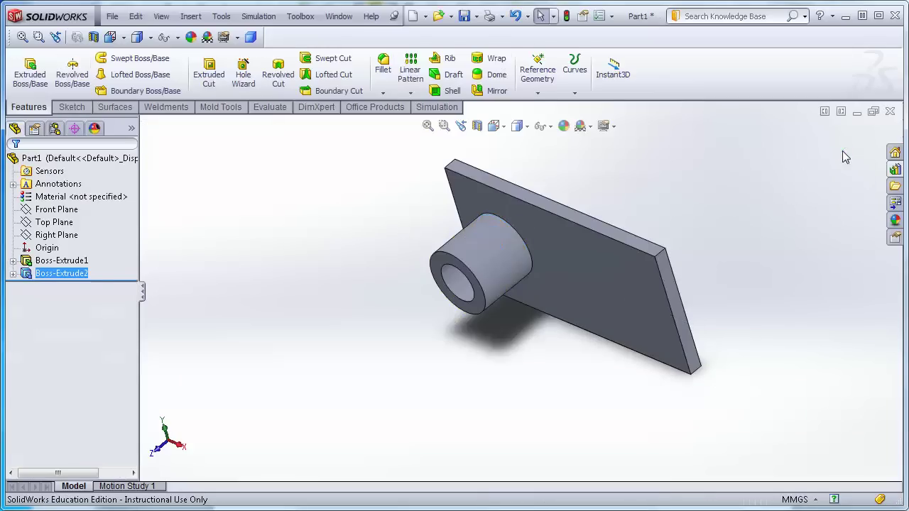
# Step: Start a new extruded boss with its sketch on the Top Plane
pyautogui.moveTo(270, 381); pyautogui.dragTo(317, 341, button='middle')
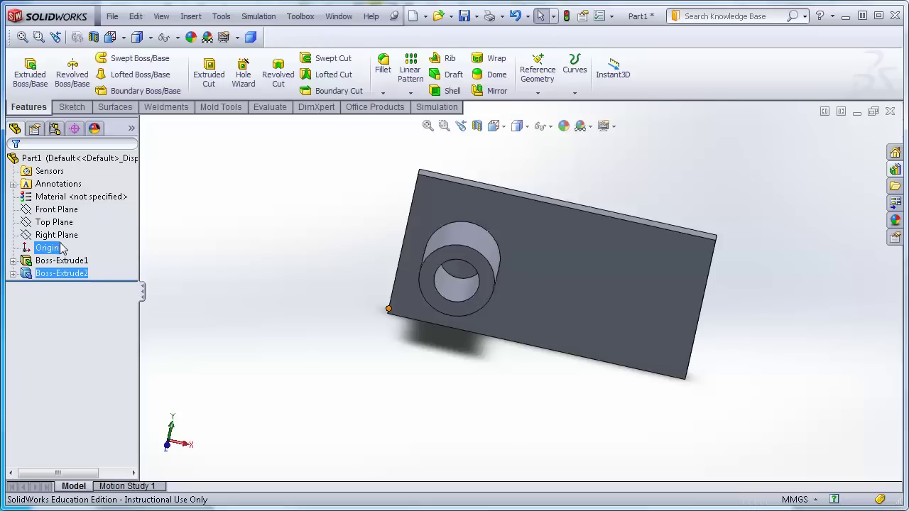
pyautogui.moveTo(505, 432); pyautogui.dragTo(431, 393, button='middle')
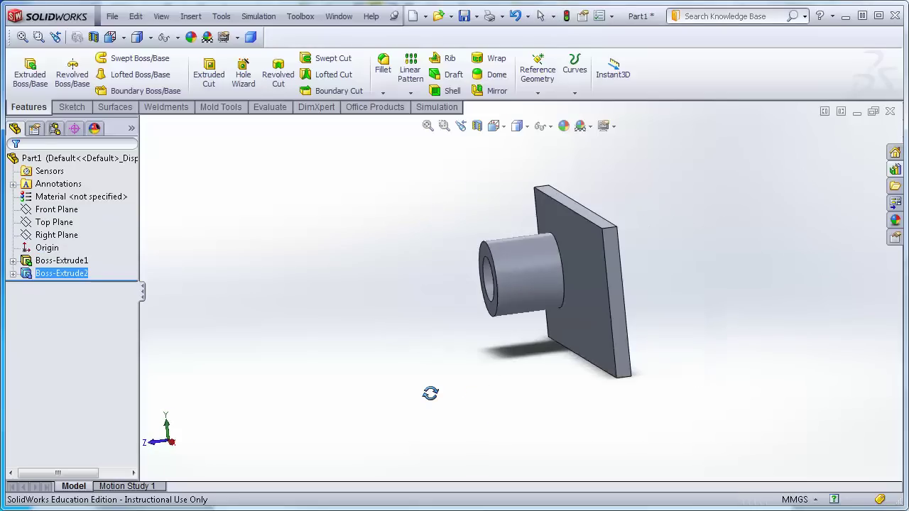
pyautogui.click(31, 80)
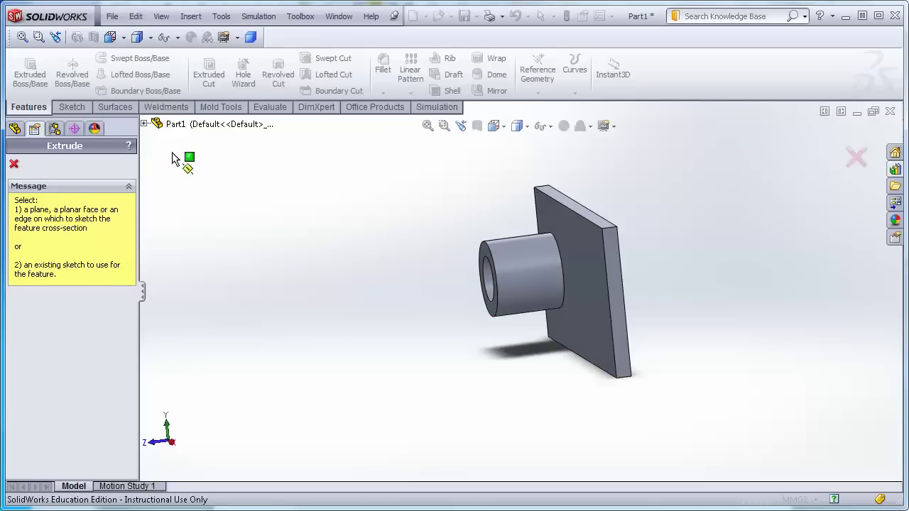
pyautogui.click(145, 124)
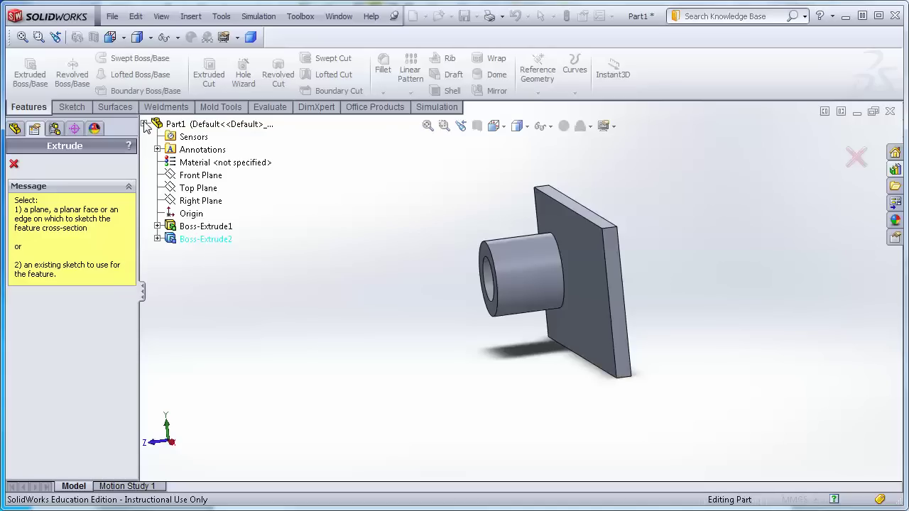
pyautogui.click(202, 189)
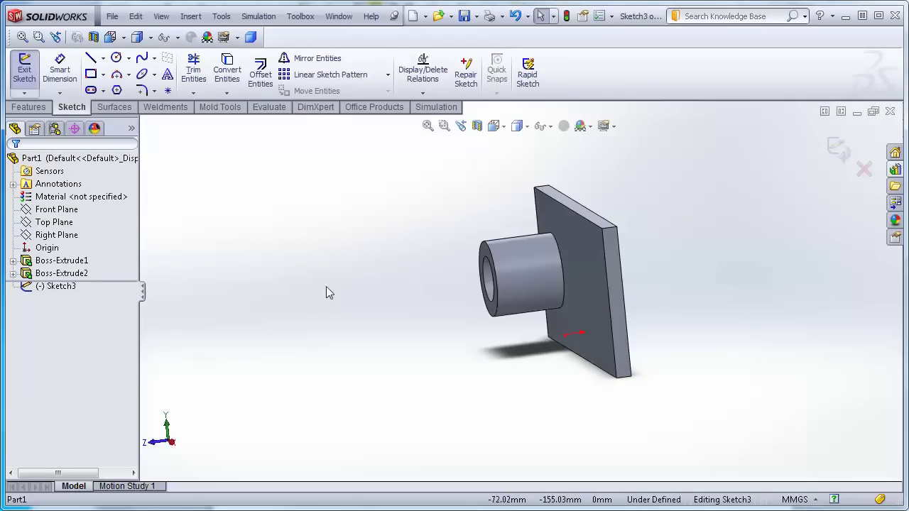
# Step: View the Top Plane sketch face-on and sketch a horizontal line across the boss outline with a vertical line down from its origin-side end
pyautogui.click(506, 128)
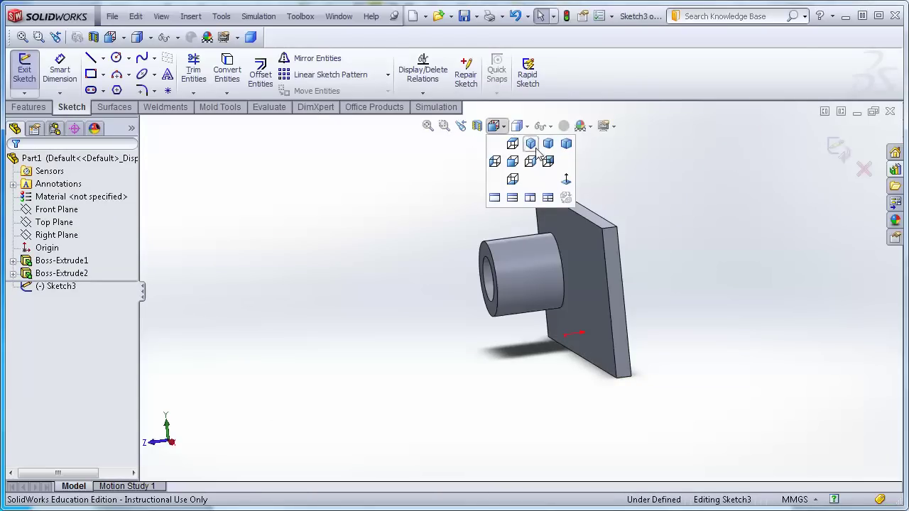
pyautogui.click(567, 180)
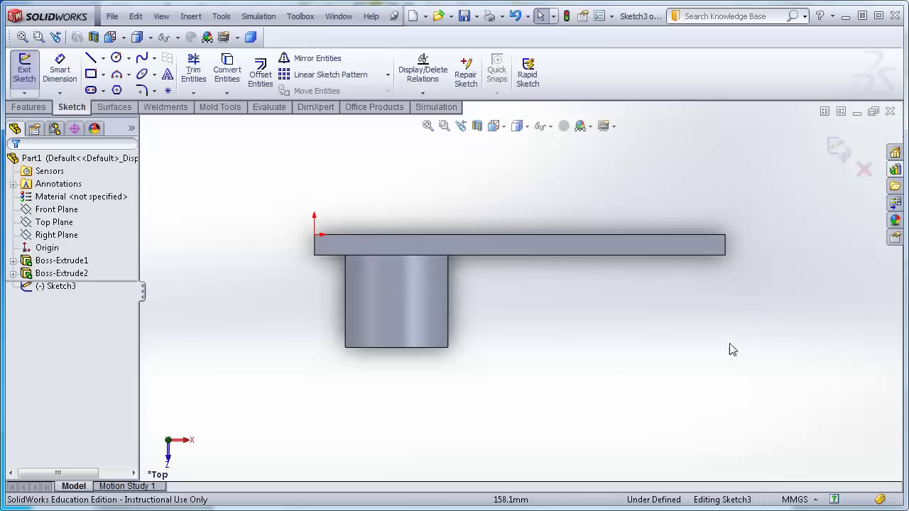
pyautogui.click(91, 60)
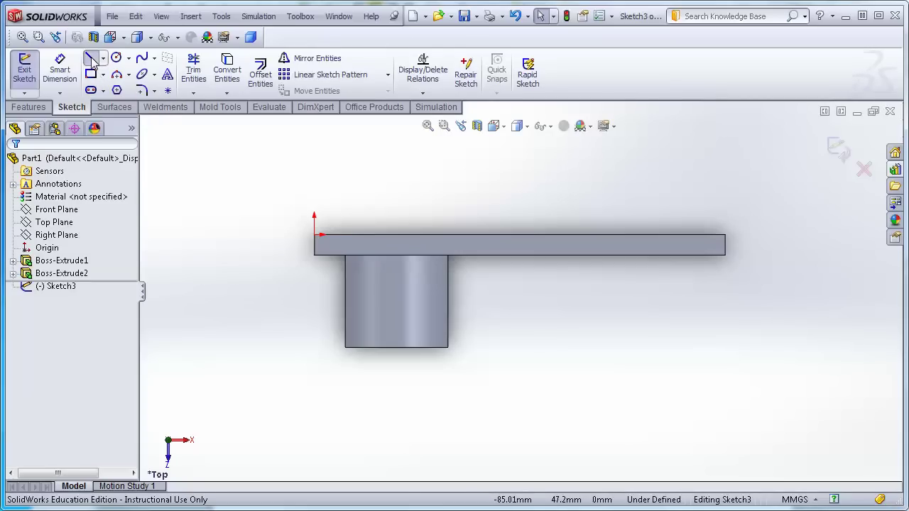
pyautogui.click(423, 284)
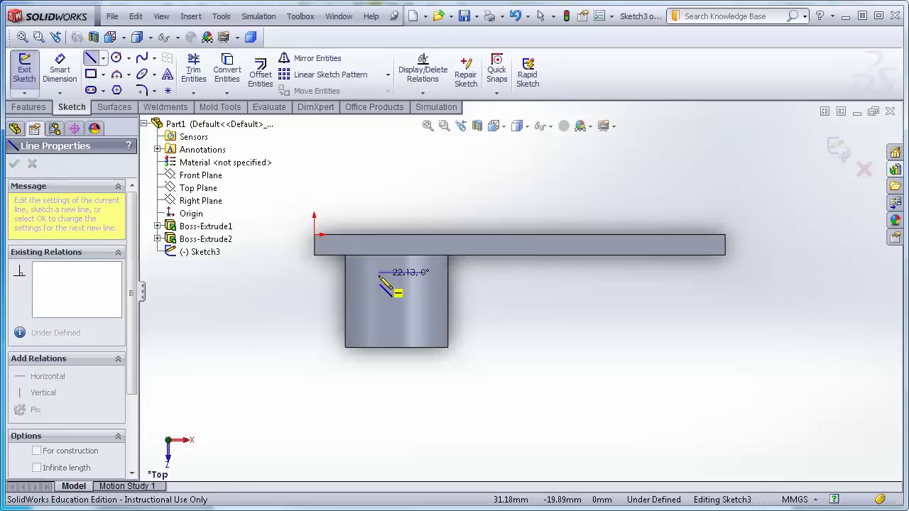
pyautogui.click(370, 273)
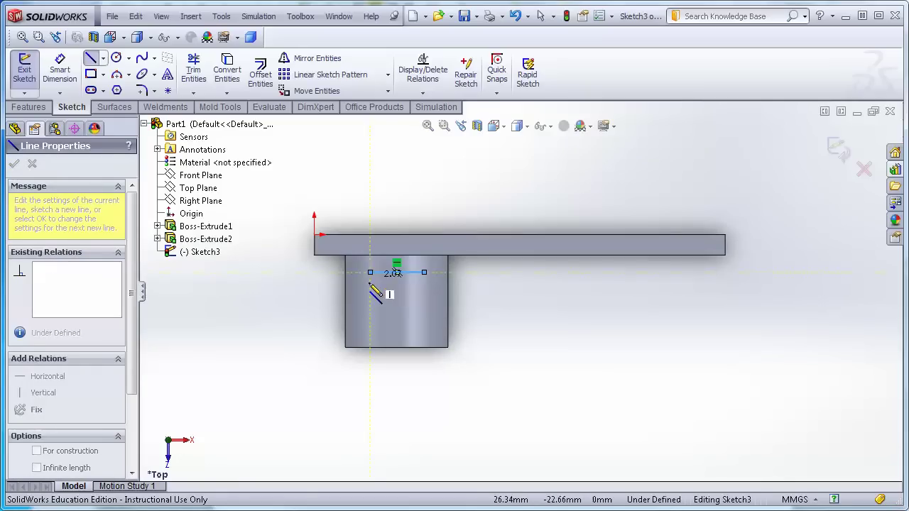
pyautogui.click(370, 330)
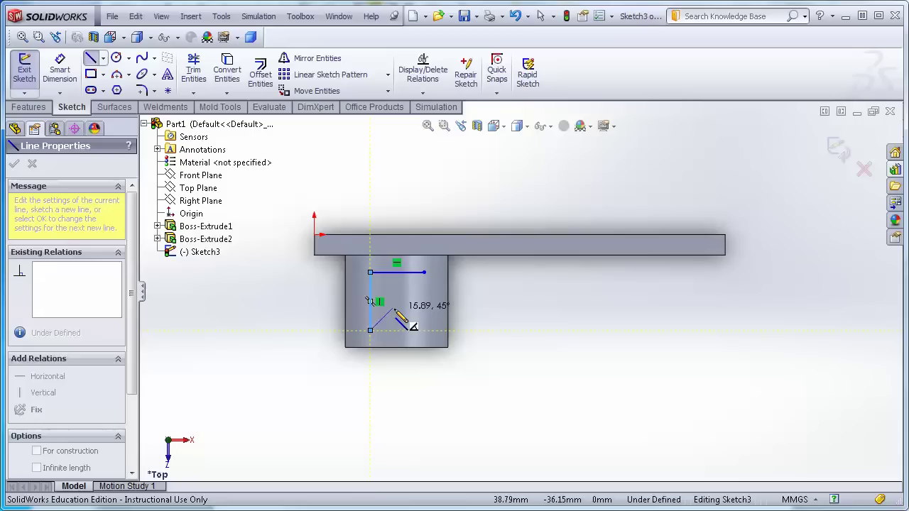
# Step: Sketch a 45° diagonal line from the vertical line's free end towards the middle of the boss outline
pyautogui.press('Escape')
pyautogui.click(397, 304)
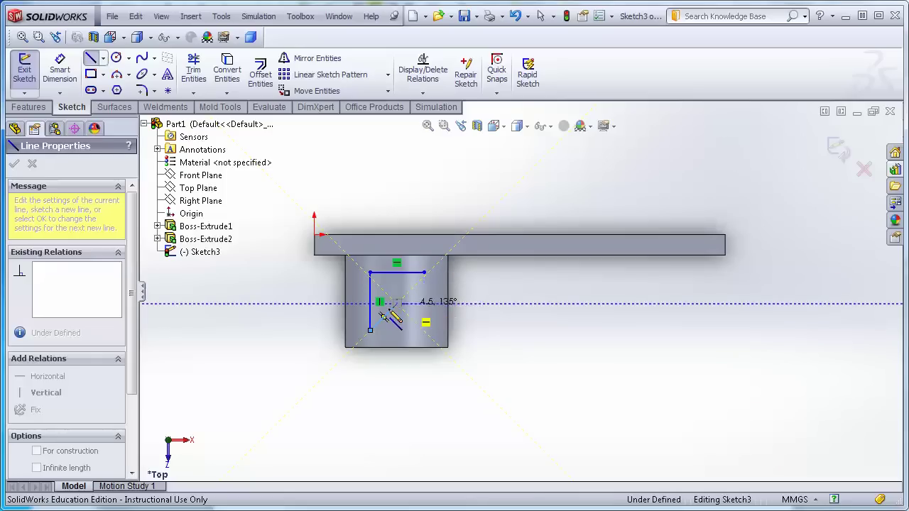
pyautogui.moveTo(397, 304)
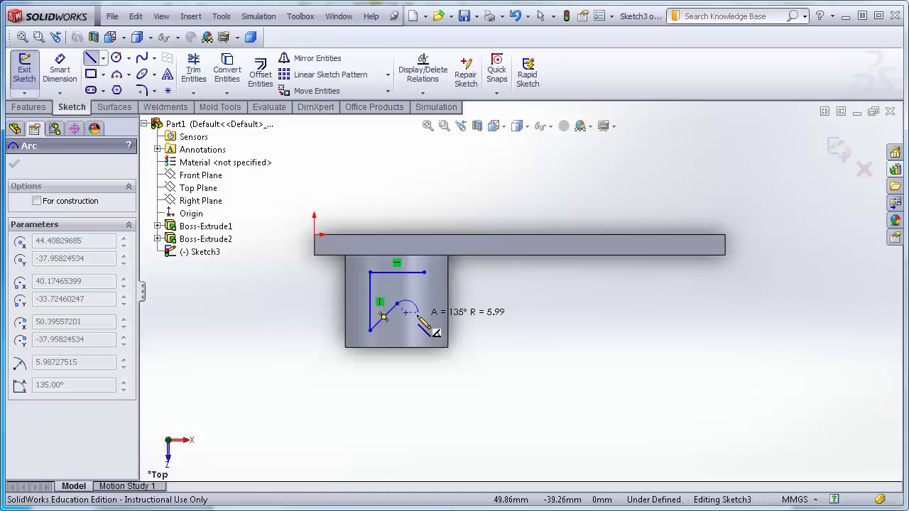
pyautogui.press('Escape')
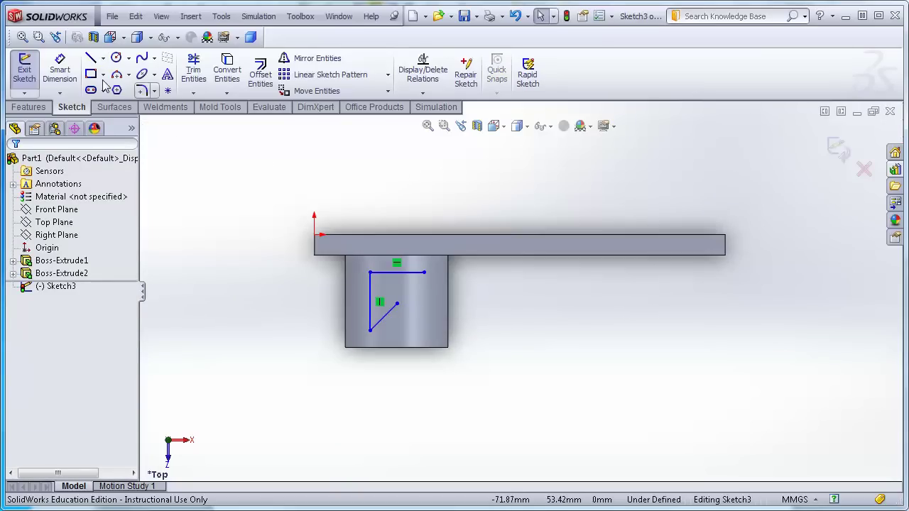
# Step: Close the five-sided profile with a horizontal line and a vertical line up to the first line's open end, and finish the sketch
pyautogui.click(91, 57)
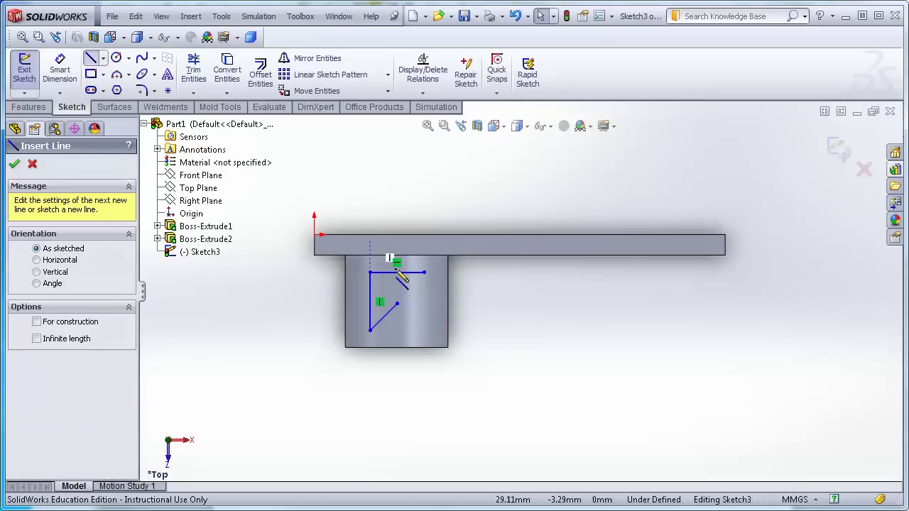
pyautogui.click(397, 304)
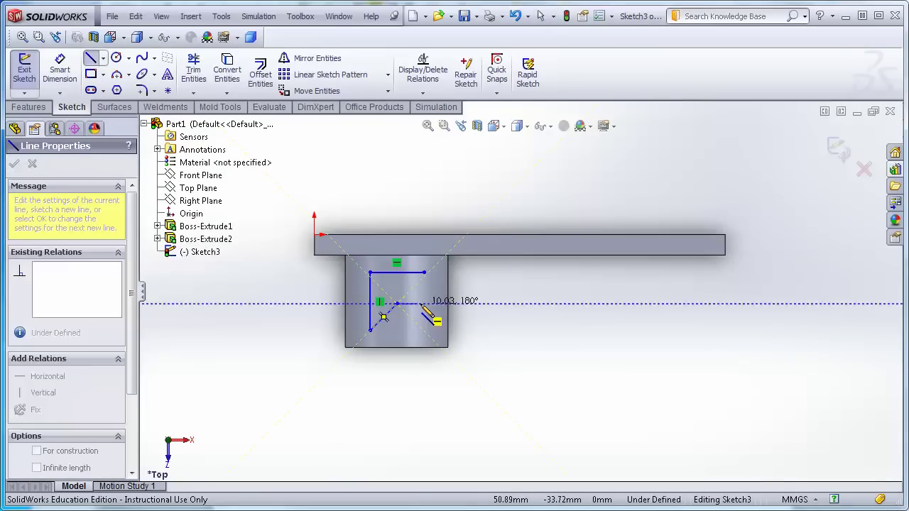
pyautogui.click(425, 304)
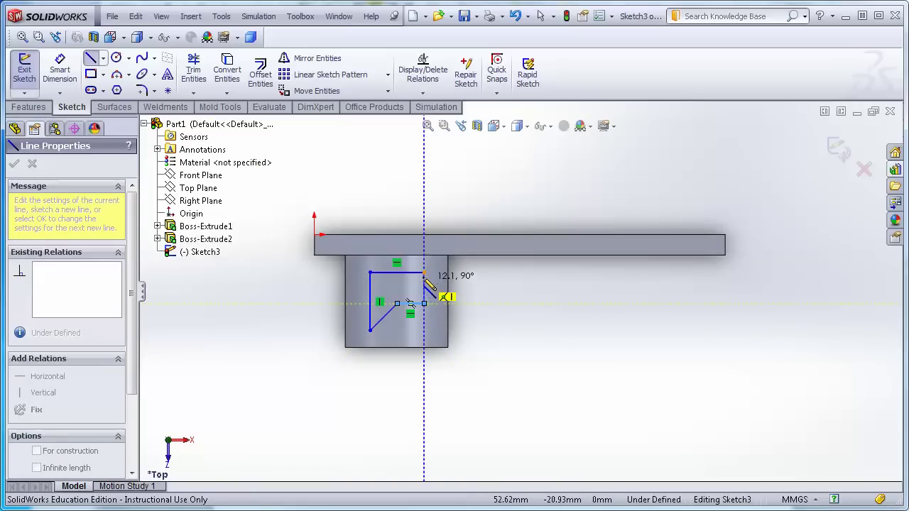
pyautogui.click(425, 274)
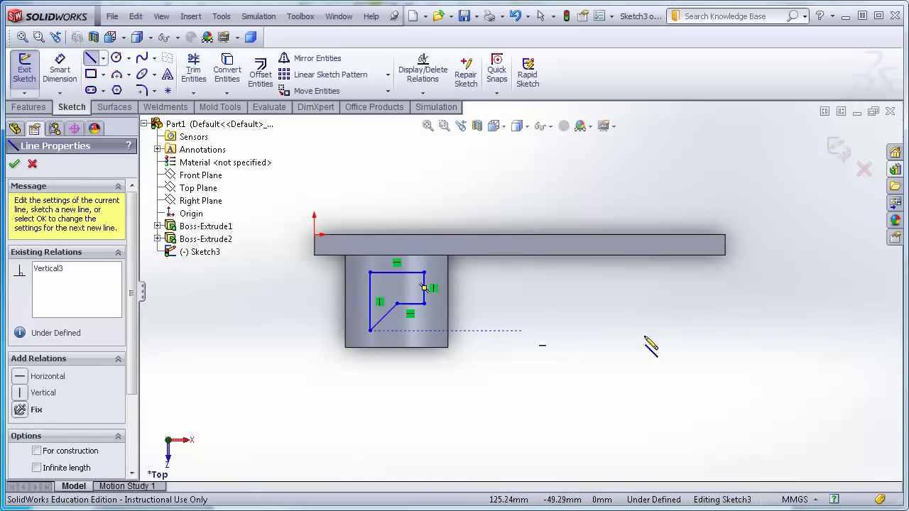
pyautogui.press('Escape')
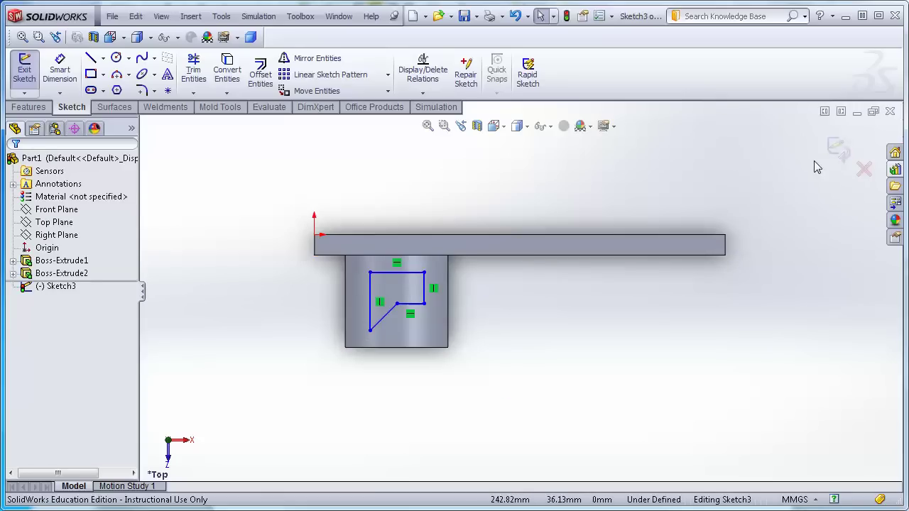
pyautogui.press('e')
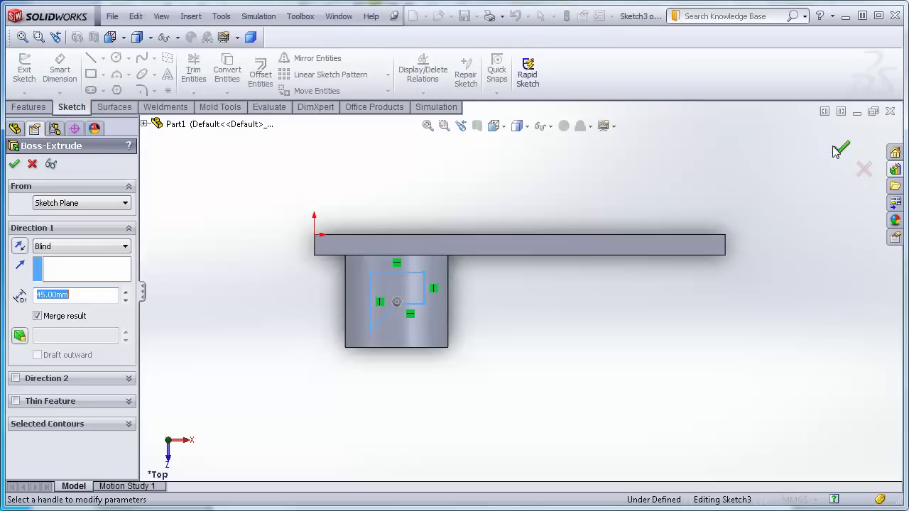
# Step: Start the extrusion at a 15 mm offset from the sketch plane
pyautogui.moveTo(591, 324)
pyautogui.mouseDown(button='middle')
pyautogui.moveTo(493, 314)
pyautogui.moveTo(487, 320)
pyautogui.moveTo(507, 335)
pyautogui.moveTo(443, 337)
pyautogui.moveTo(310, 376)
pyautogui.moveTo(396, 378)
pyautogui.moveTo(459, 341)
pyautogui.mouseUp(button='middle')
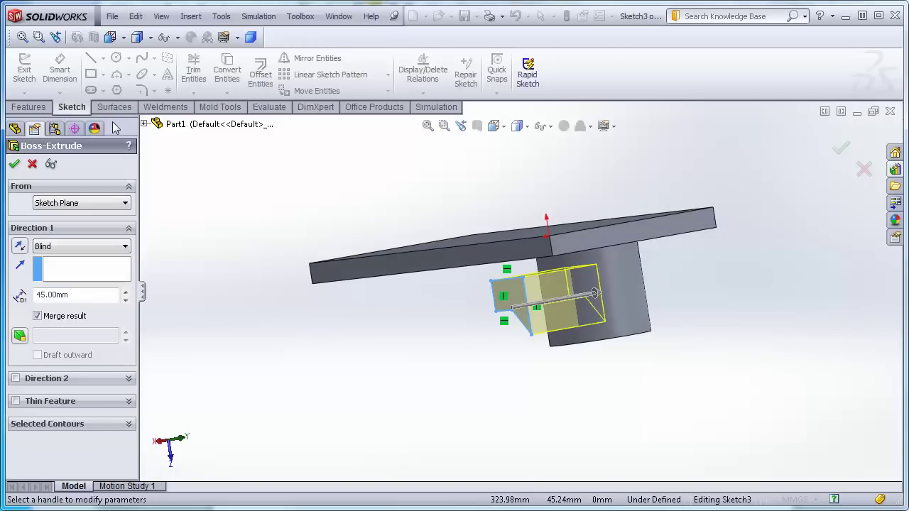
pyautogui.moveTo(157, 133)
pyautogui.mouseDown(button='middle')
pyautogui.moveTo(231, 171)
pyautogui.moveTo(220, 170)
pyautogui.mouseUp(button='middle')
pyautogui.click(144, 123)
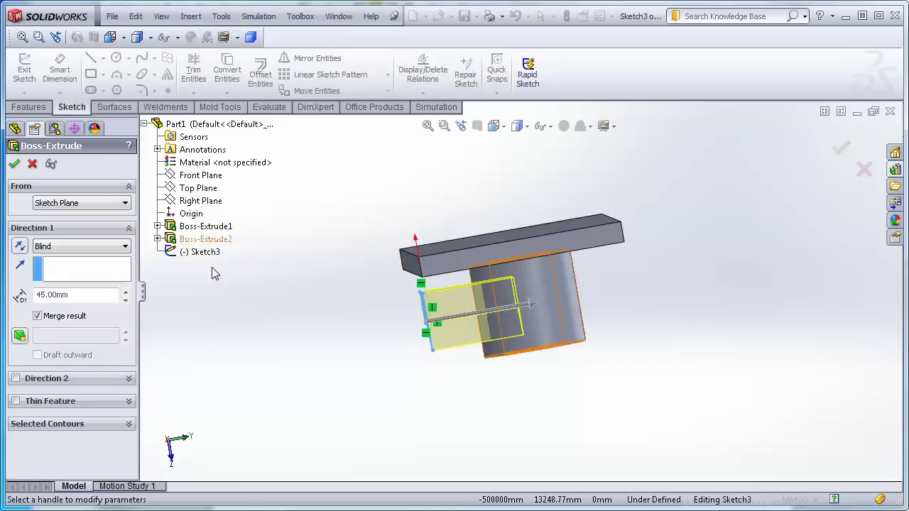
pyautogui.moveTo(234, 335); pyautogui.dragTo(233, 297, button='middle')
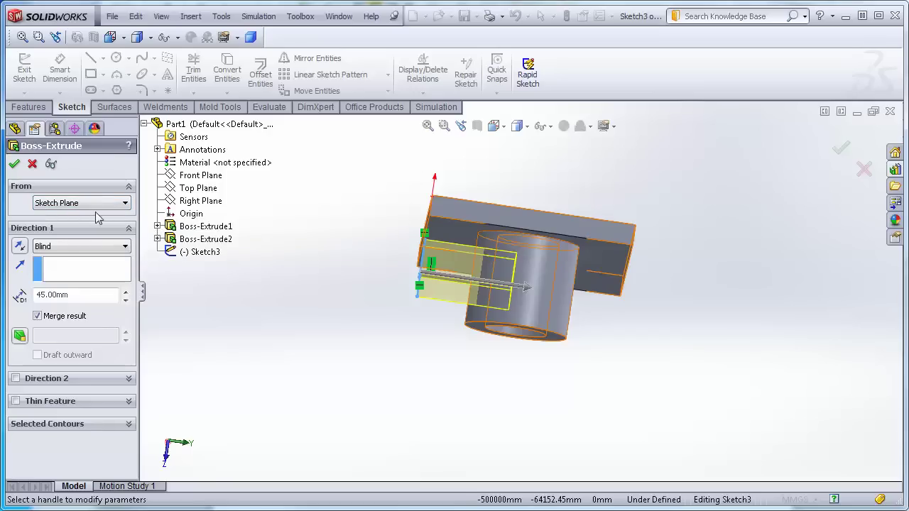
pyautogui.moveTo(278, 337)
pyautogui.mouseDown(button='middle')
pyautogui.moveTo(293, 334)
pyautogui.moveTo(305, 349)
pyautogui.moveTo(284, 335)
pyautogui.moveTo(288, 351)
pyautogui.mouseUp(button='middle')
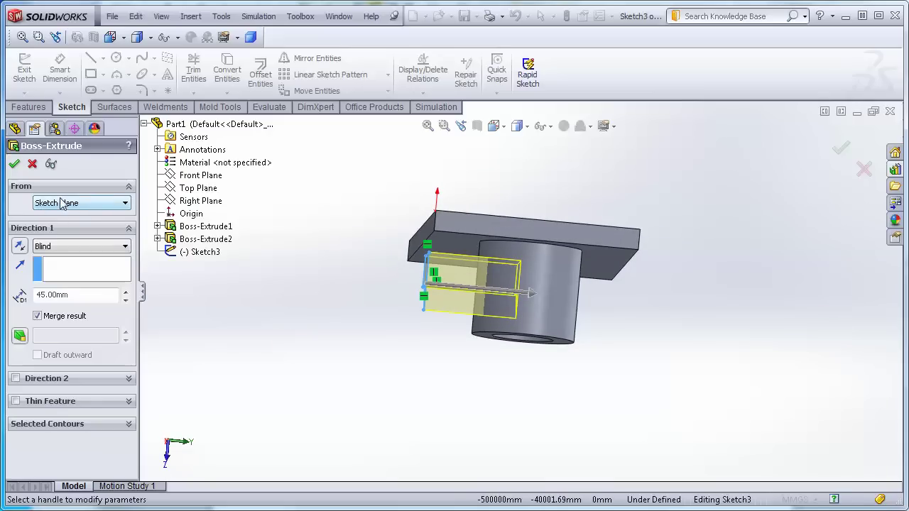
pyautogui.click(126, 204)
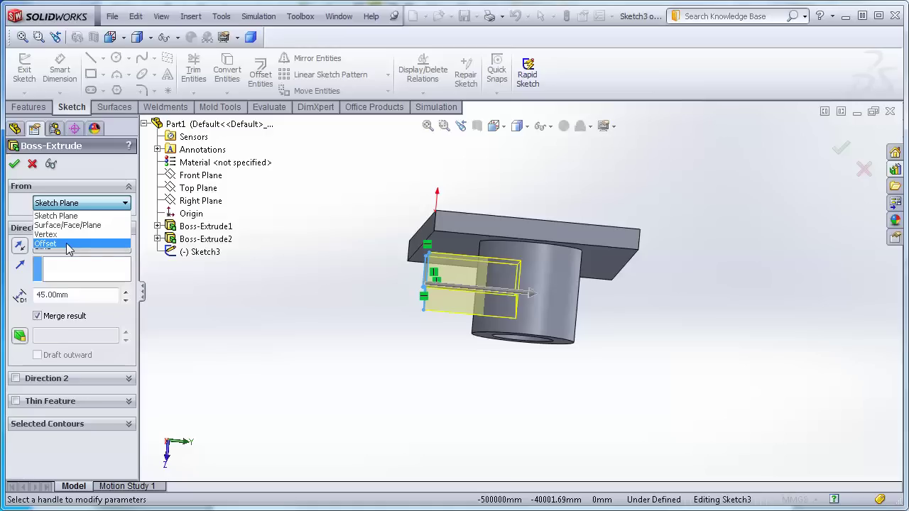
pyautogui.click(69, 245)
pyautogui.doubleClick(80, 226)
pyautogui.write('15')
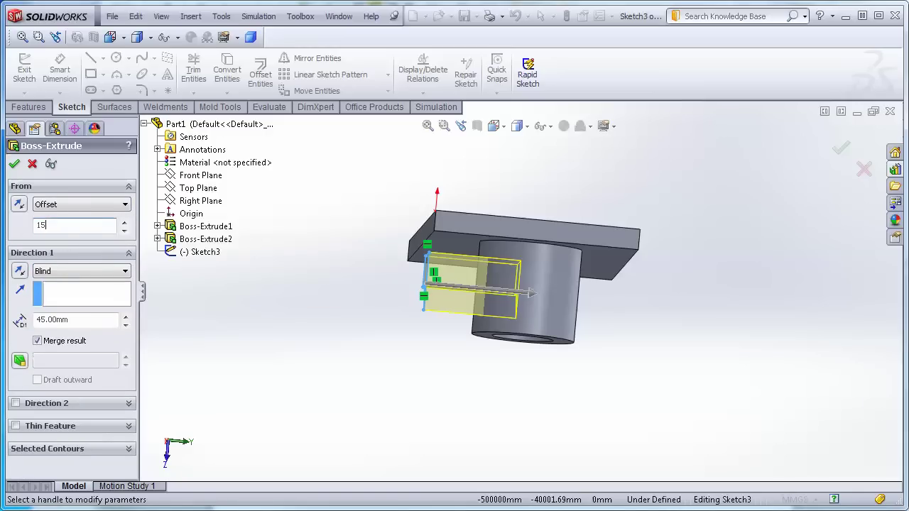
pyautogui.press('Return')
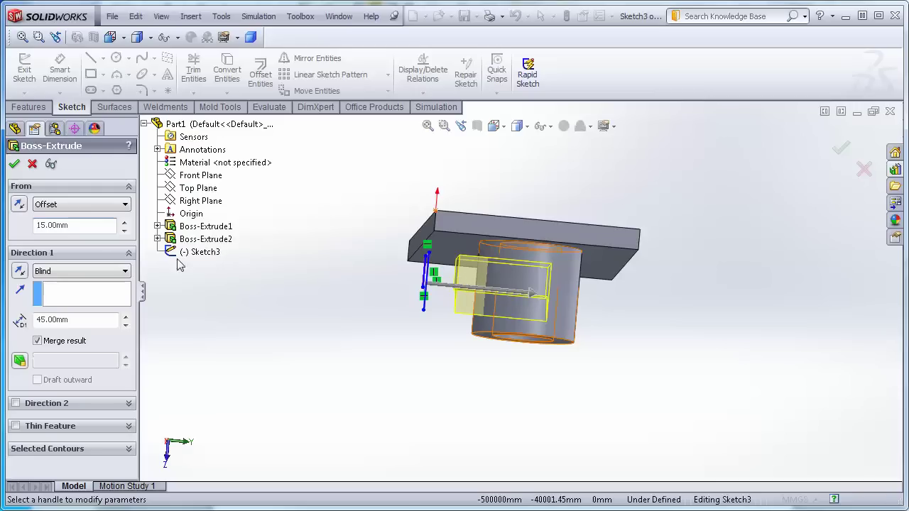
# Step: Try the 15 mm start offset in the opposite direction and flip it back towards the cylinder
pyautogui.click(20, 210)
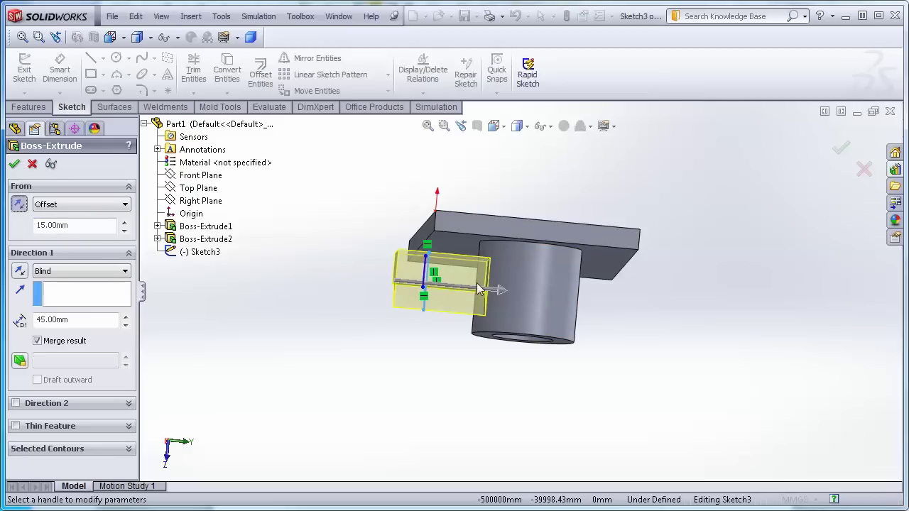
pyautogui.click(19, 205)
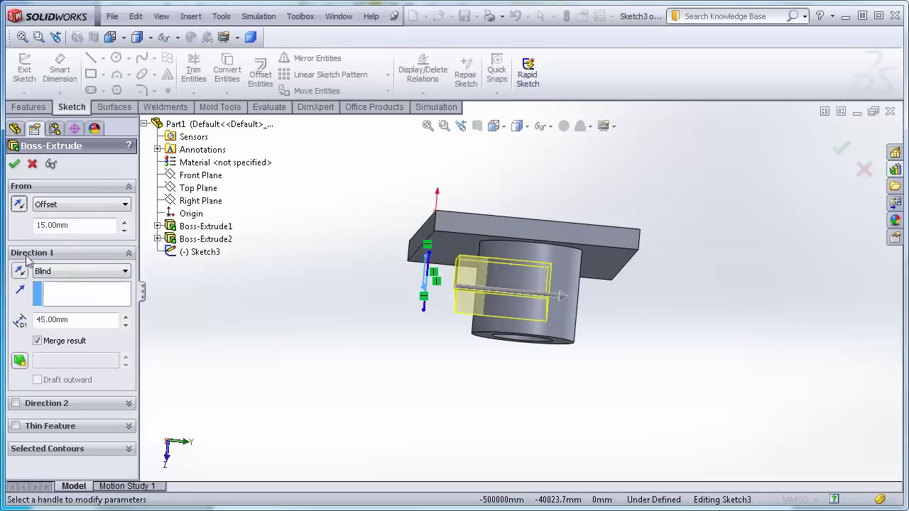
pyautogui.moveTo(263, 339); pyautogui.dragTo(298, 219, button='middle')
pyautogui.scroll(-3, 499, 272)
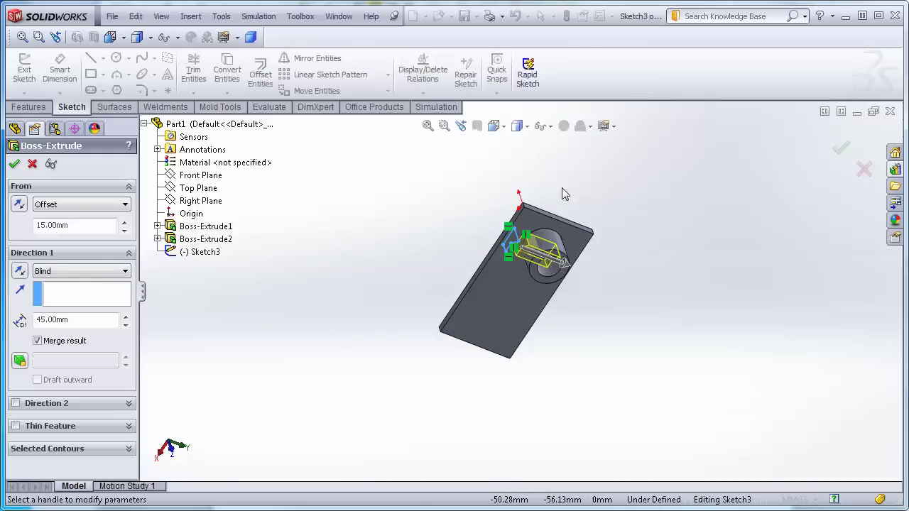
pyautogui.scroll(8, 482, 337)
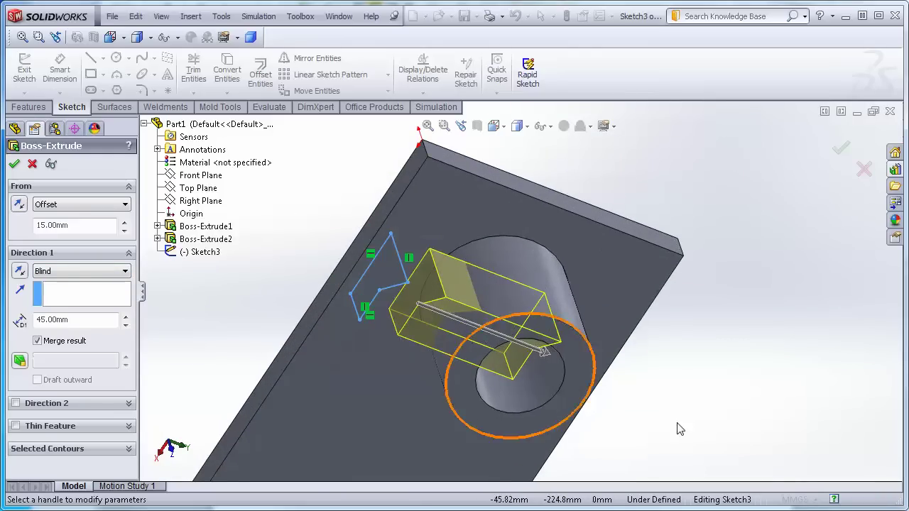
pyautogui.moveTo(692, 398); pyautogui.dragTo(684, 319, button='middle')
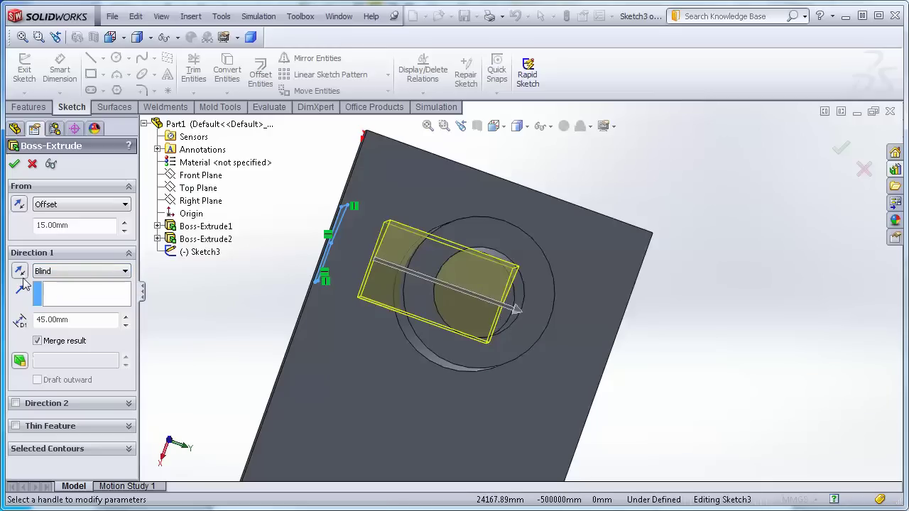
# Step: Try the Through All end condition for the extrusion and inspect its preview across the cylinder
pyautogui.click(126, 277)
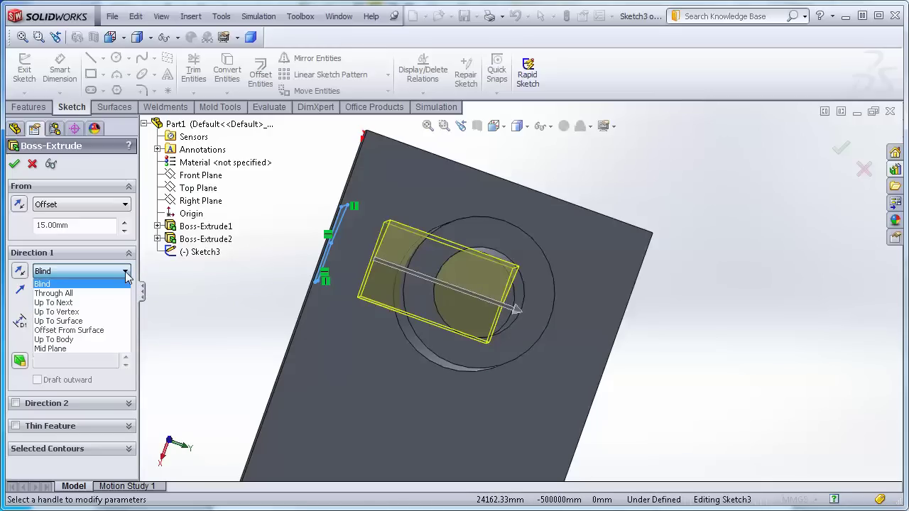
pyautogui.click(68, 294)
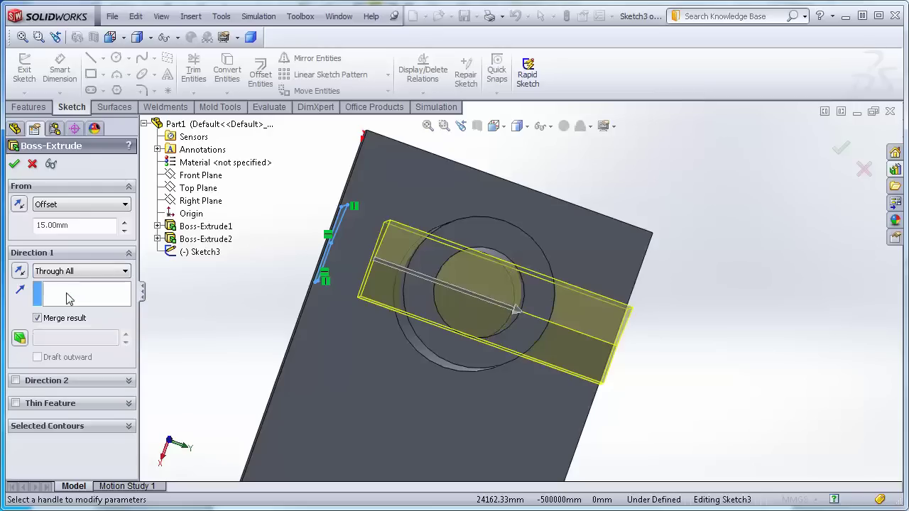
pyautogui.moveTo(702, 418); pyautogui.dragTo(735, 393, button='middle')
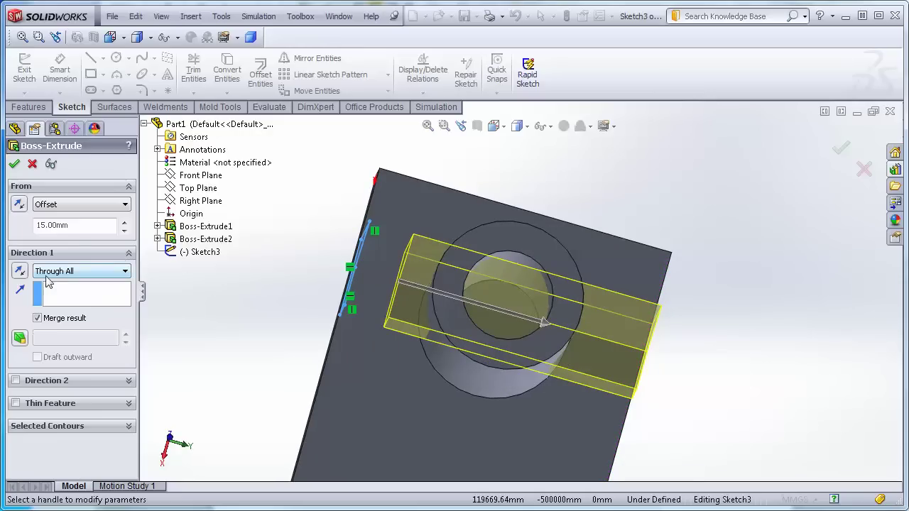
# Step: Extrude the profile with the Up To Next end condition so that it stops at the cylinder, merging the result
pyautogui.click(125, 272)
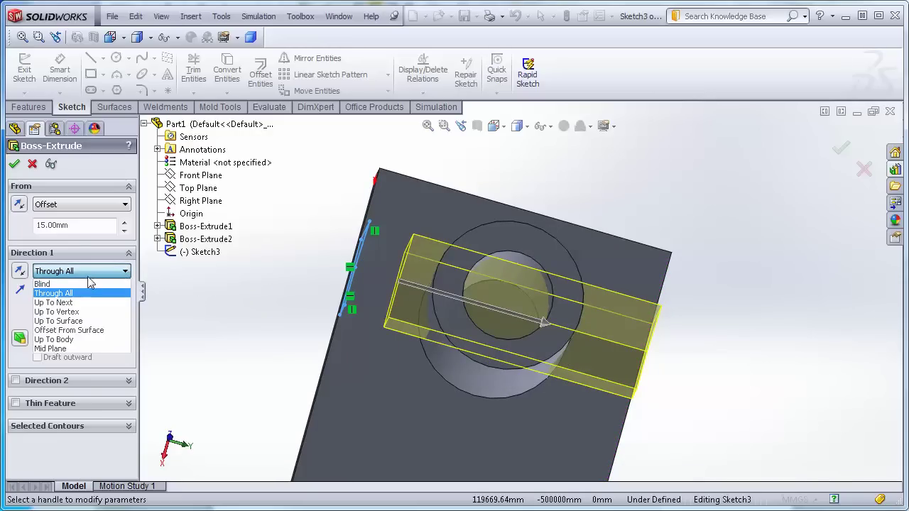
pyautogui.click(73, 303)
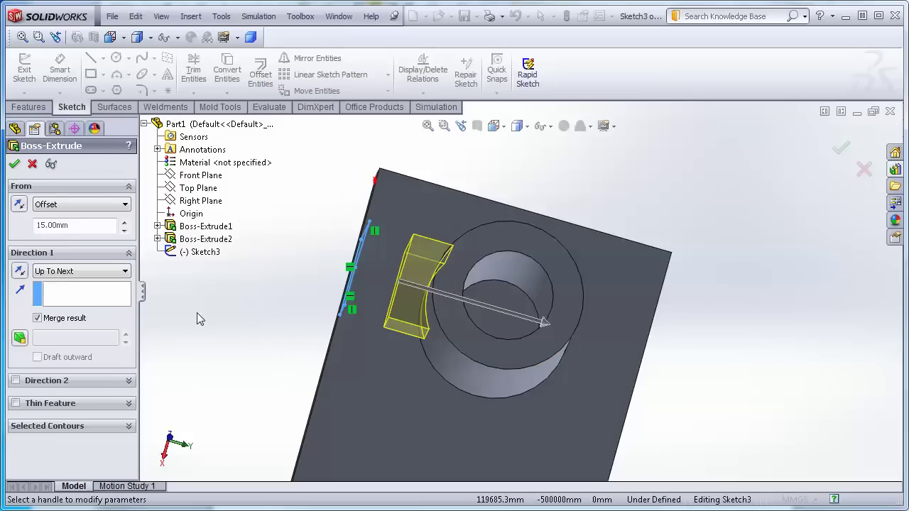
pyautogui.moveTo(321, 362)
pyautogui.mouseDown(button='middle')
pyautogui.moveTo(373, 405)
pyautogui.moveTo(345, 406)
pyautogui.mouseUp(button='middle')
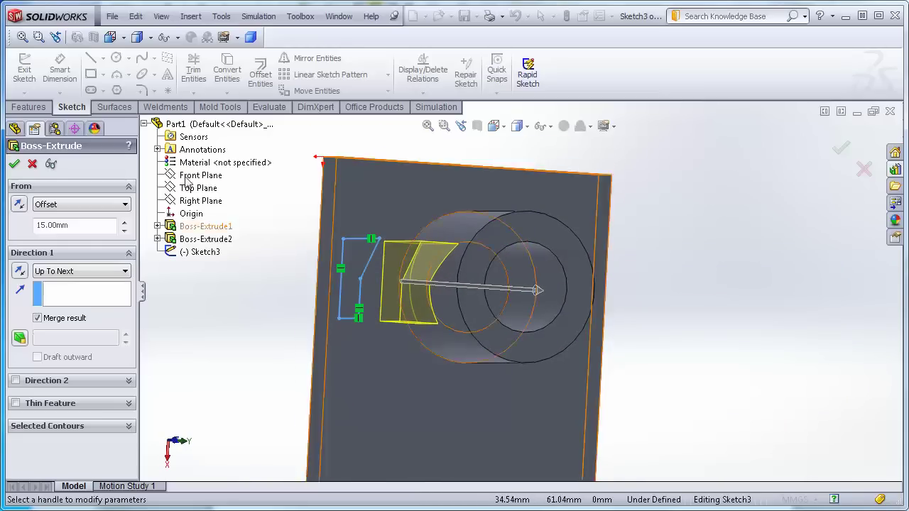
pyautogui.click(14, 164)
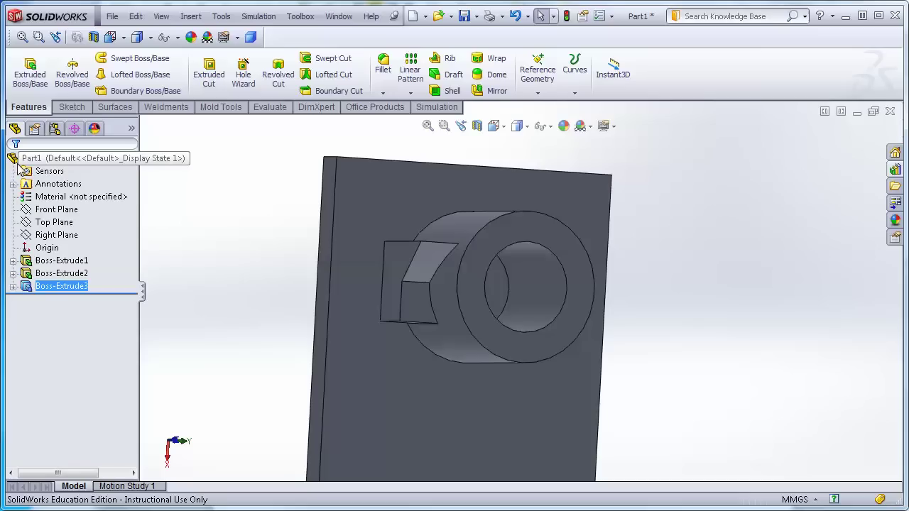
pyautogui.moveTo(269, 304); pyautogui.dragTo(254, 323, button='middle')
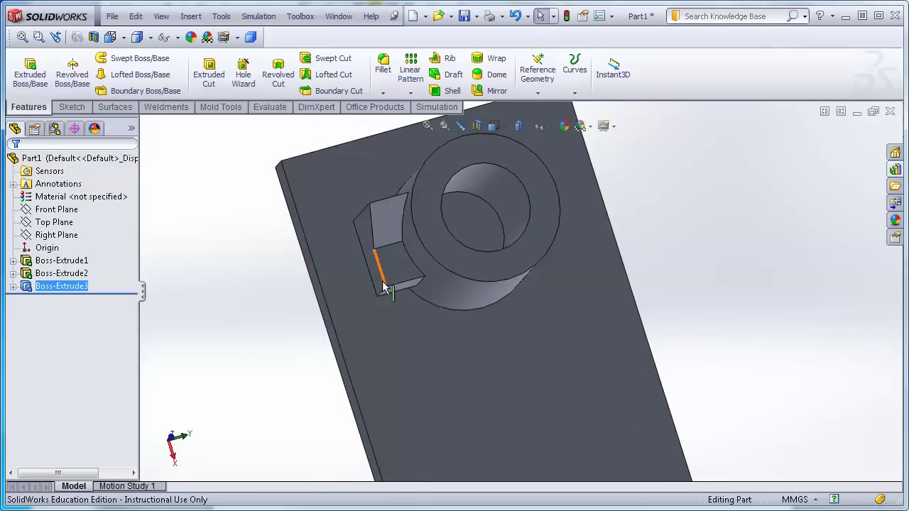
# Step: Edit the small side extrusion and try the Up To Surface end condition with the cylinder's outer face as the target
pyautogui.moveTo(329, 279); pyautogui.dragTo(182, 214, button='middle')
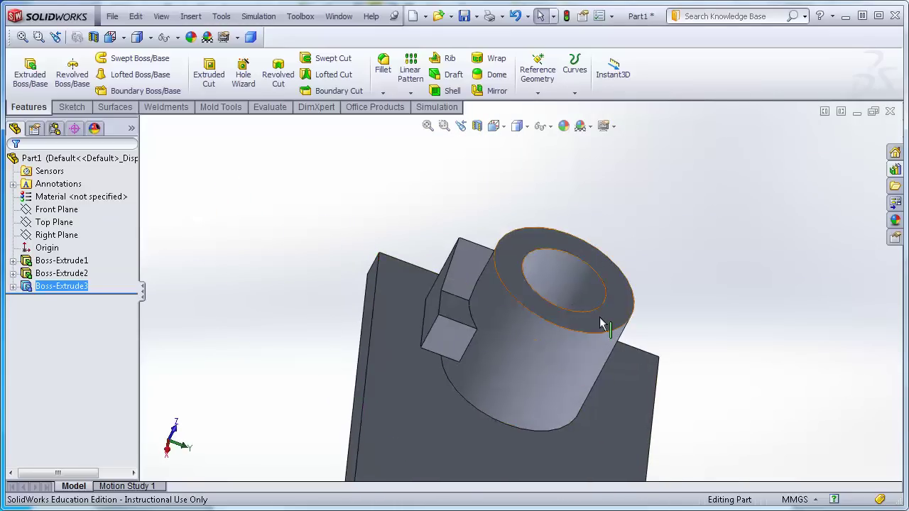
pyautogui.moveTo(731, 299); pyautogui.dragTo(712, 357, button='middle')
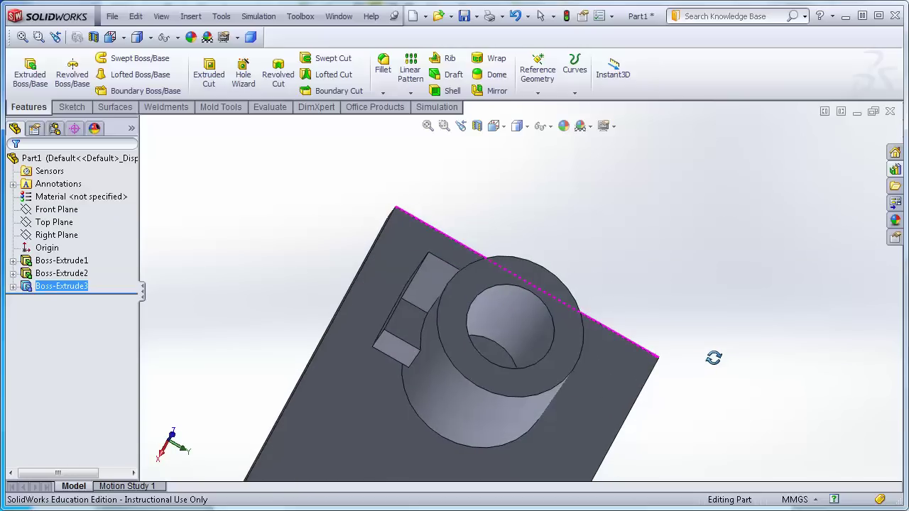
pyautogui.rightClick(60, 293)
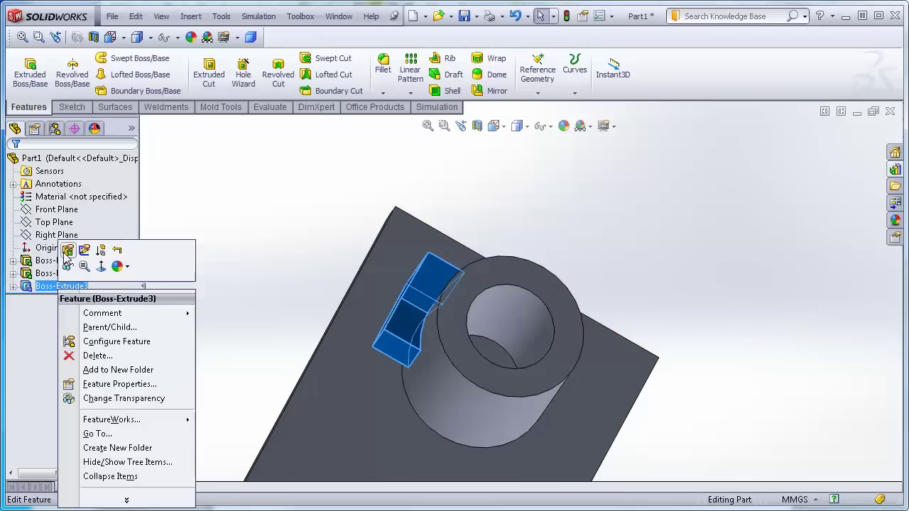
pyautogui.click(67, 252)
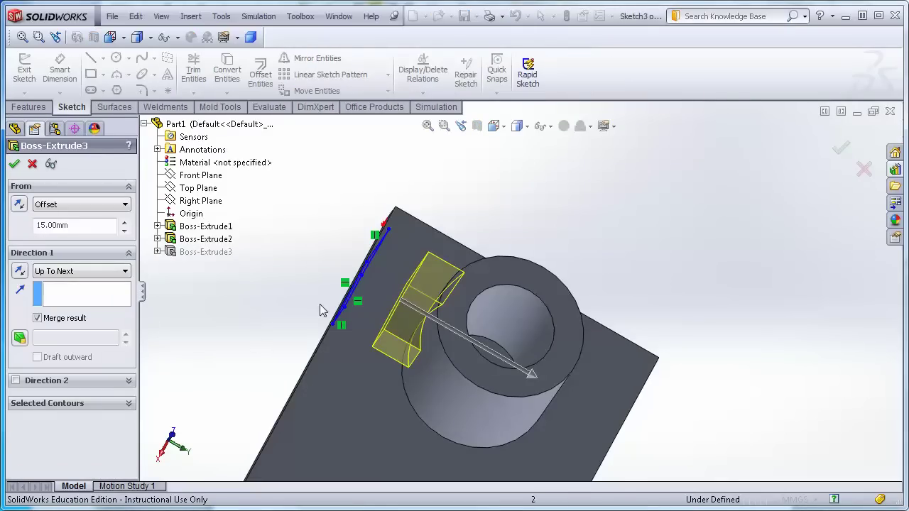
pyautogui.click(126, 272)
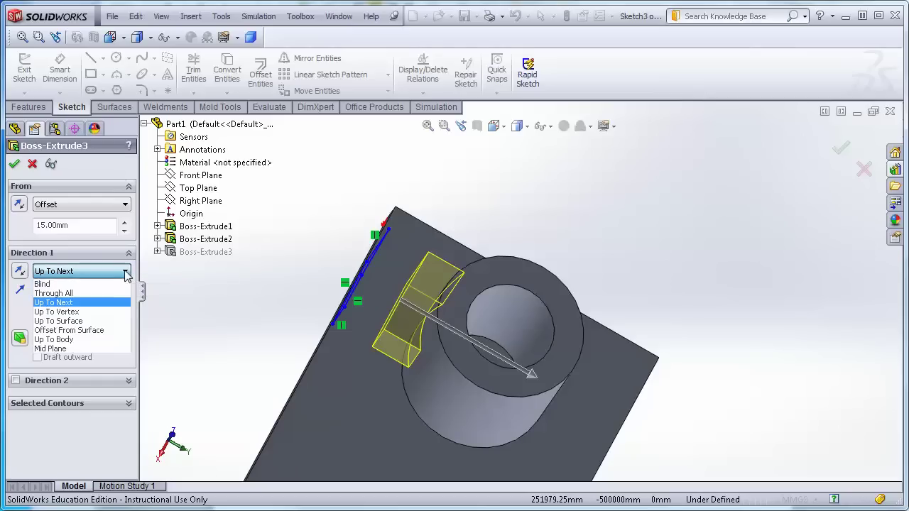
pyautogui.click(80, 322)
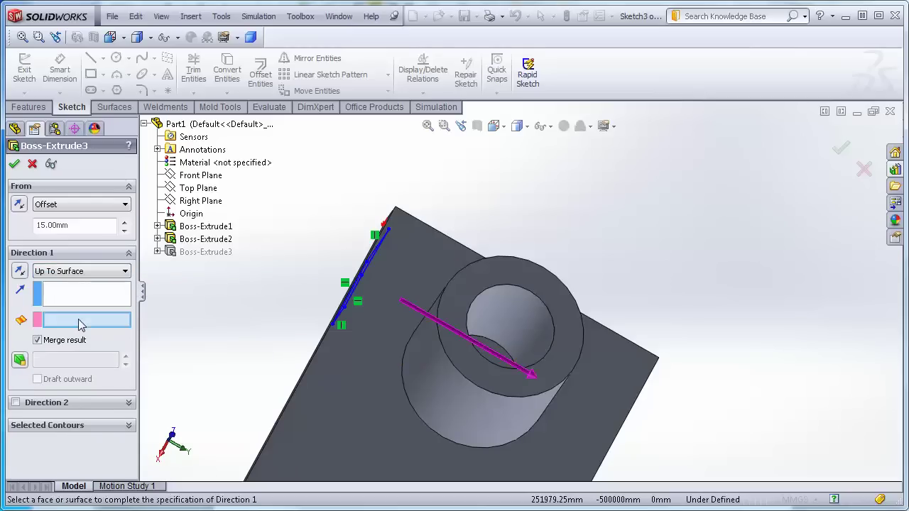
pyautogui.moveTo(724, 426); pyautogui.dragTo(576, 397, button='middle')
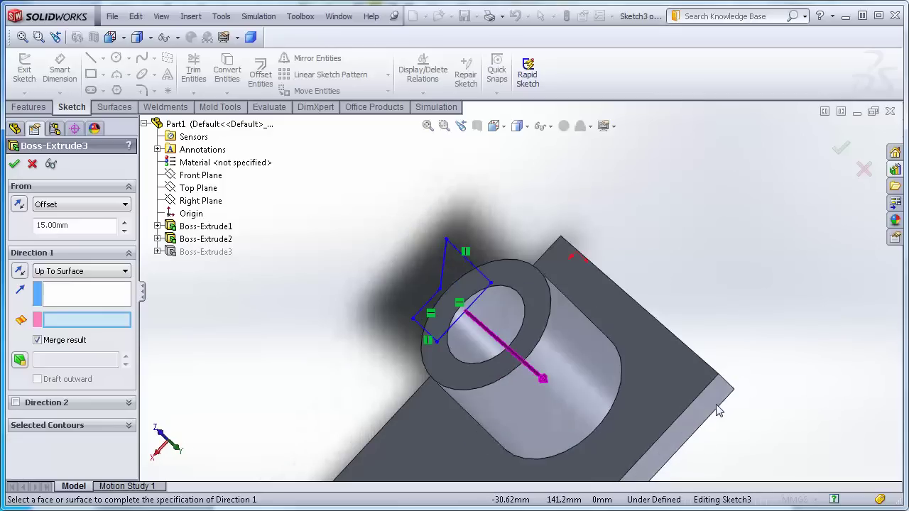
pyautogui.click(574, 401)
# Step: Try the cylinder's bore face and the plate's far long side face as target surfaces for the extrusion
pyautogui.moveTo(239, 346); pyautogui.dragTo(270, 410, button='middle')
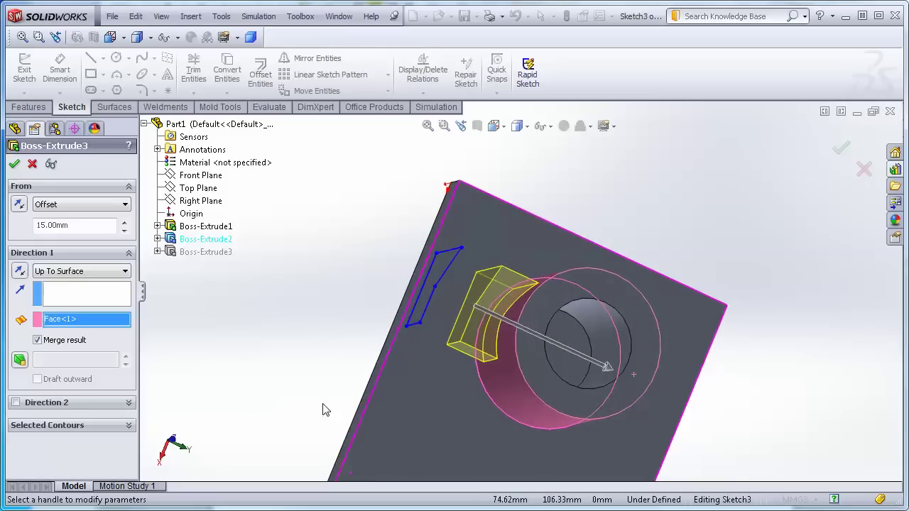
pyautogui.click(614, 360)
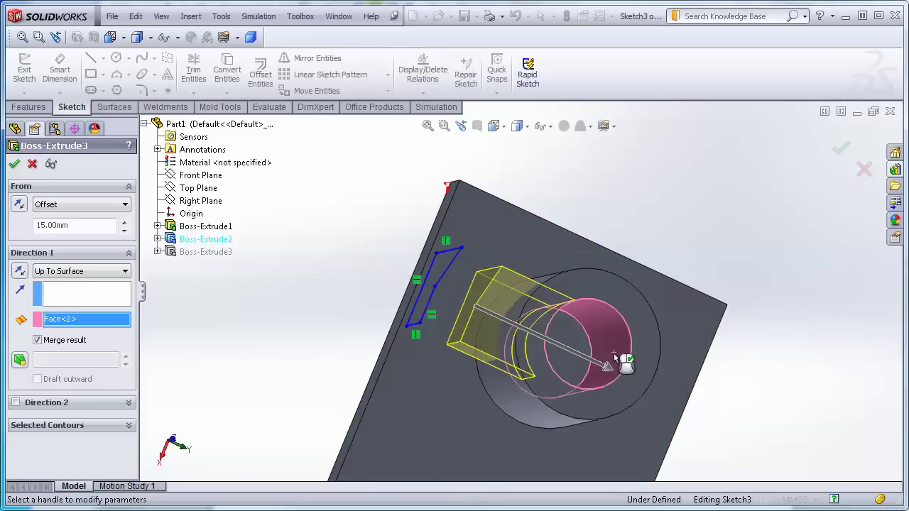
pyautogui.moveTo(240, 357); pyautogui.dragTo(524, 390, button='middle')
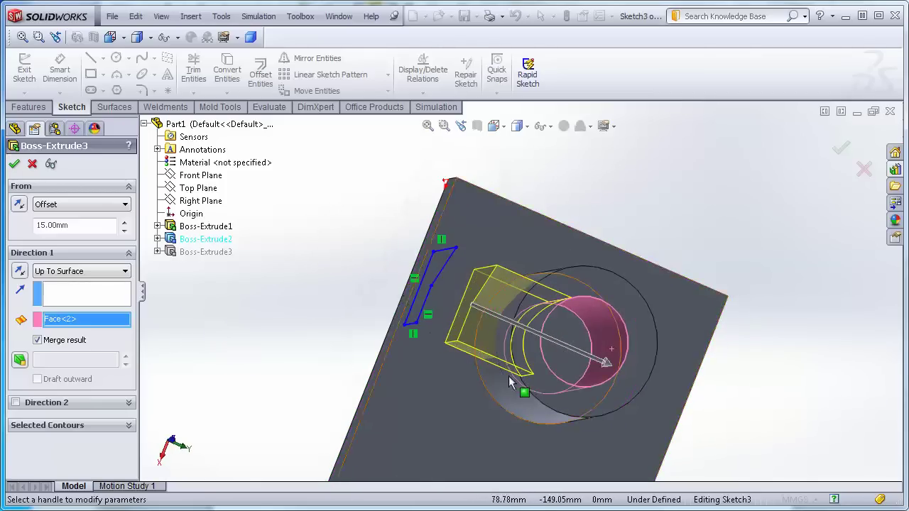
pyautogui.moveTo(723, 435)
pyautogui.mouseDown(button='middle')
pyautogui.moveTo(766, 397)
pyautogui.moveTo(733, 334)
pyautogui.mouseUp(button='middle')
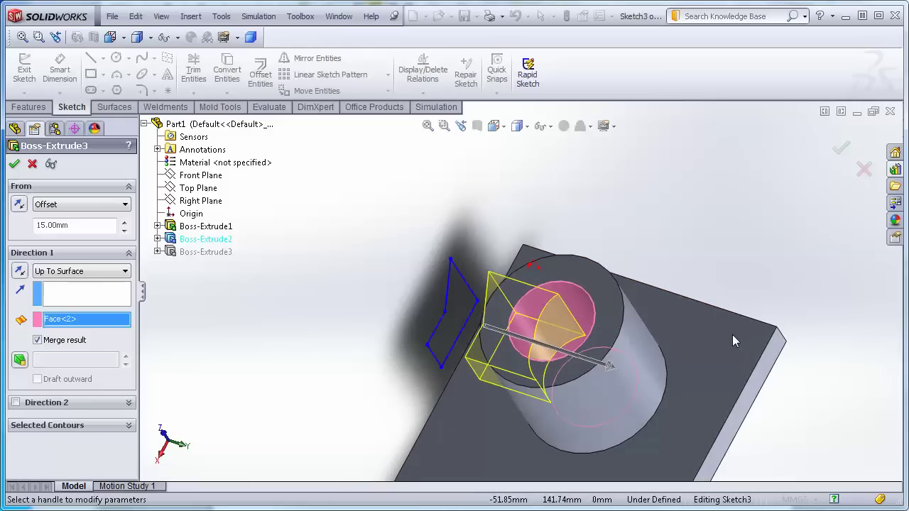
pyautogui.click(728, 440)
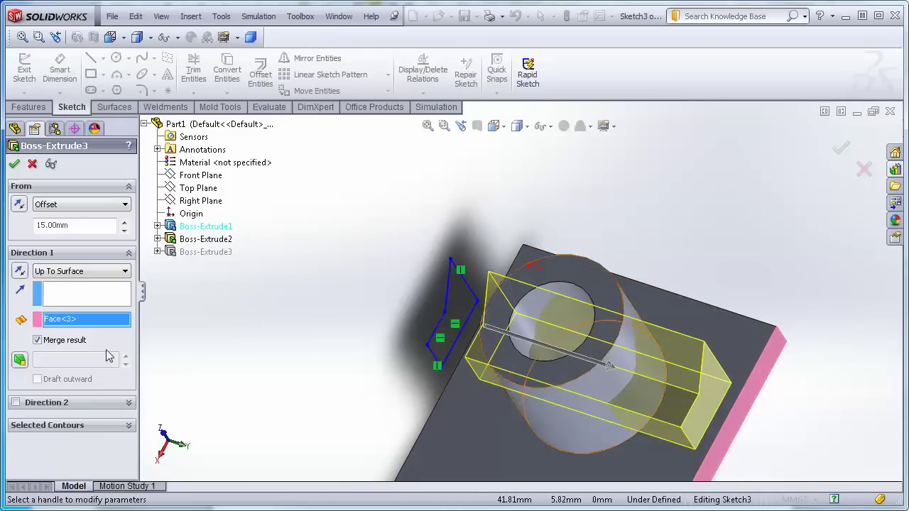
# Step: Reselect the cylinder's outer face as the target surface and switch the end condition back to Up To Next
pyautogui.moveTo(262, 368); pyautogui.dragTo(359, 370, button='middle')
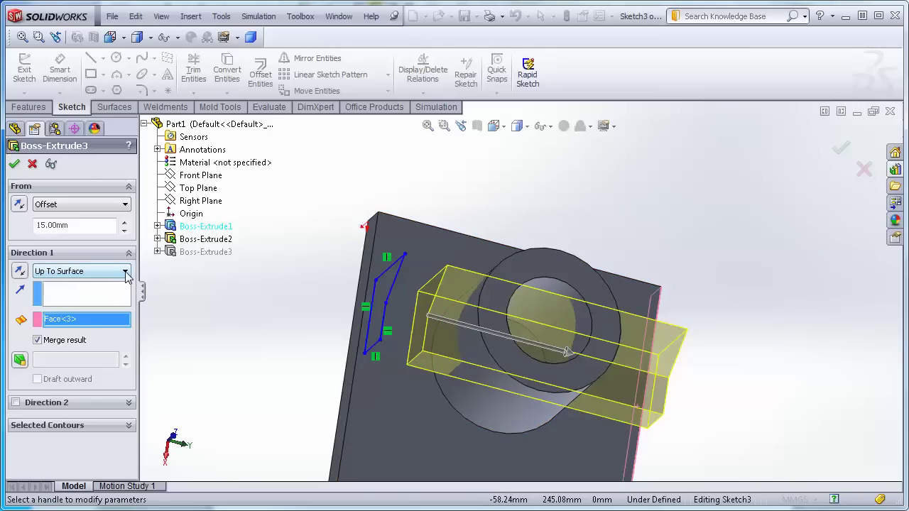
pyautogui.click(477, 395)
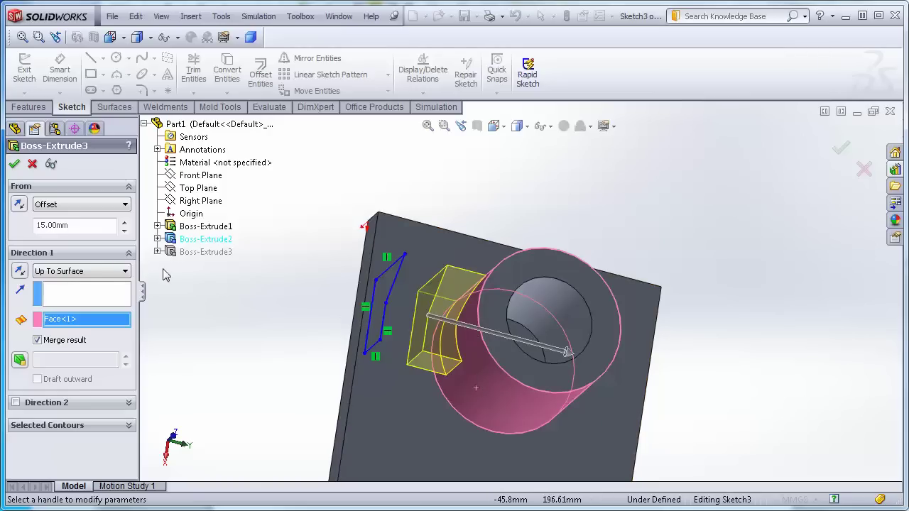
pyautogui.click(123, 272)
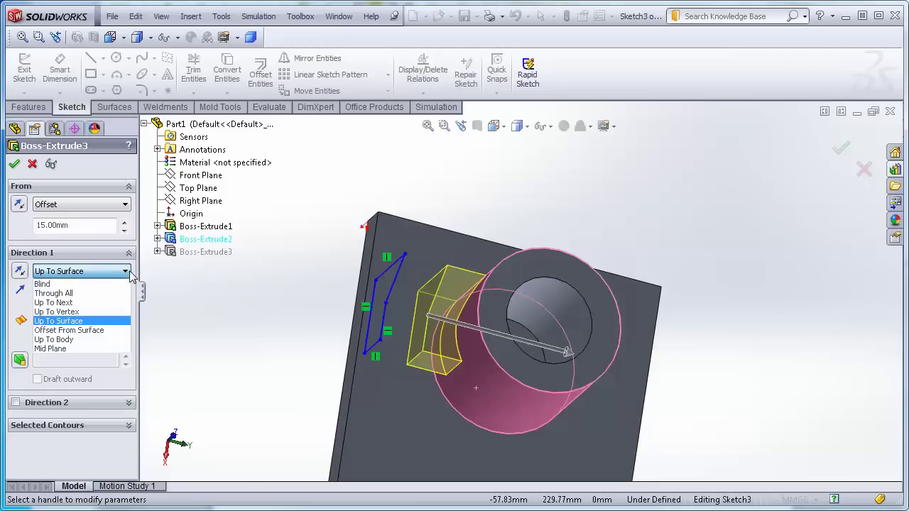
pyautogui.click(83, 303)
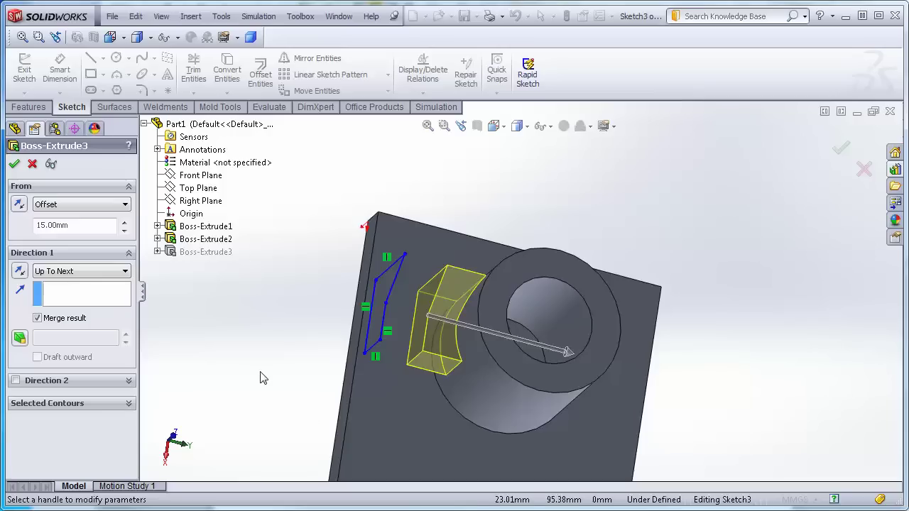
# Step: End the extrusion with Offset From Surface, 20 mm from the plate's far long side face, merging the result
pyautogui.click(124, 275)
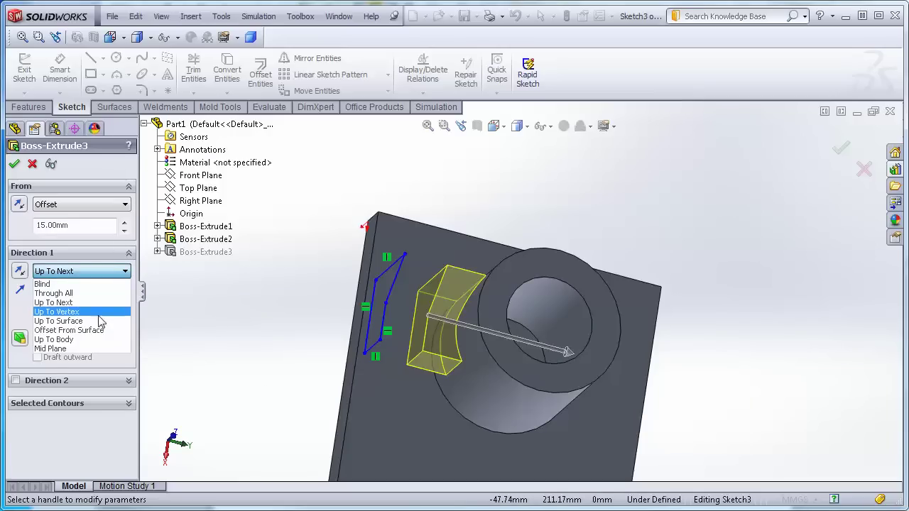
pyautogui.click(62, 334)
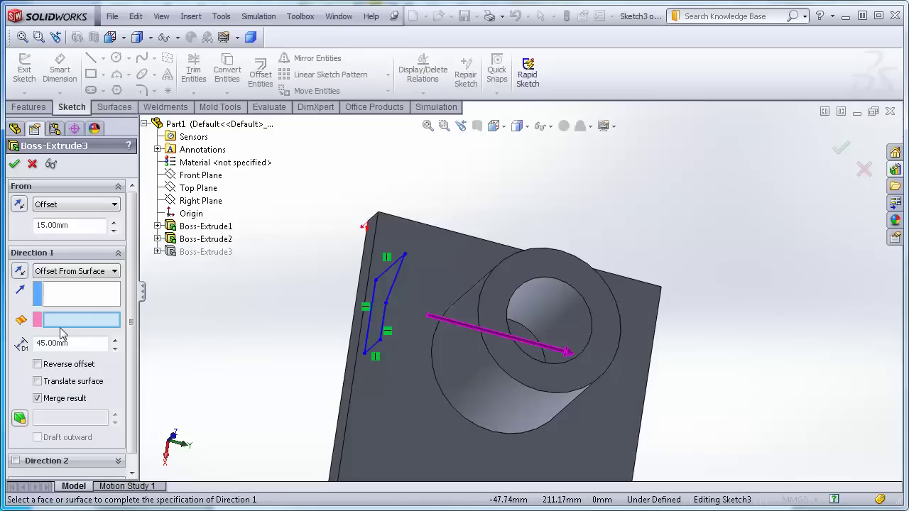
pyautogui.moveTo(817, 396); pyautogui.dragTo(716, 410, button='middle')
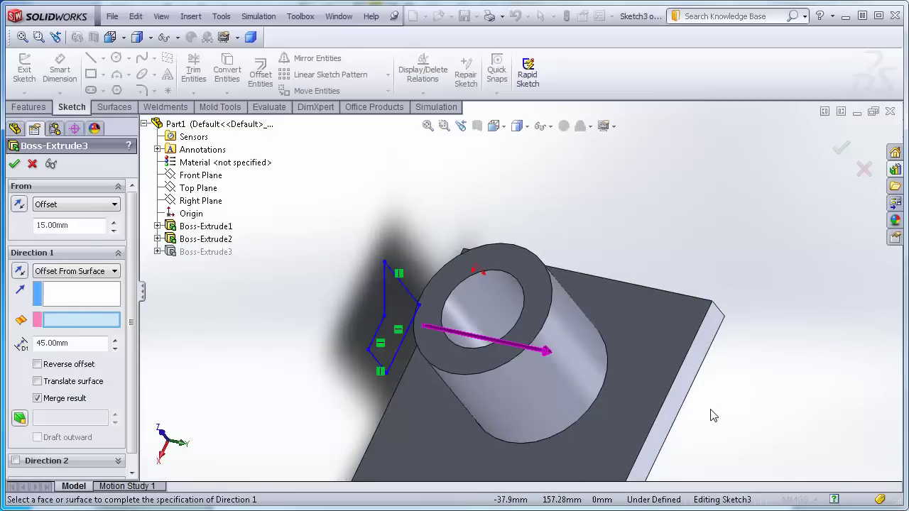
pyautogui.click(669, 419)
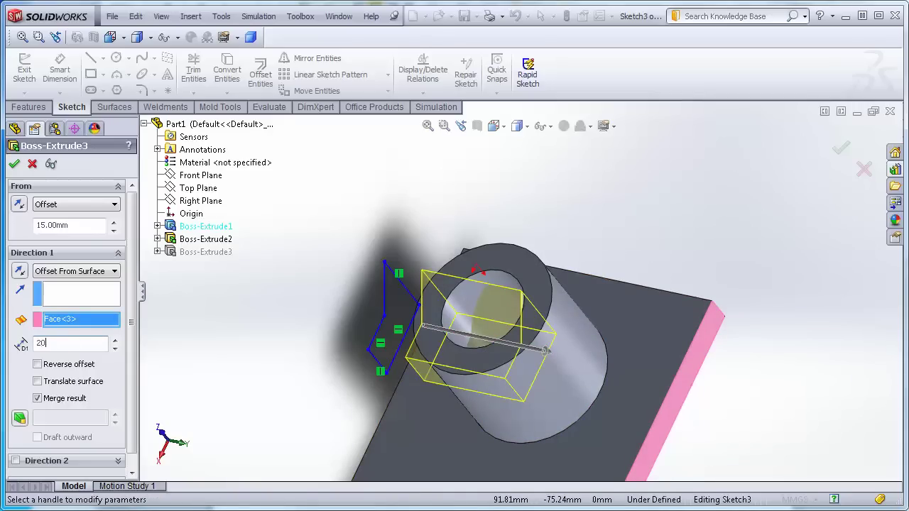
pyautogui.write('20')
pyautogui.press('Return')
pyautogui.moveTo(314, 386); pyautogui.dragTo(346, 430, button='middle')
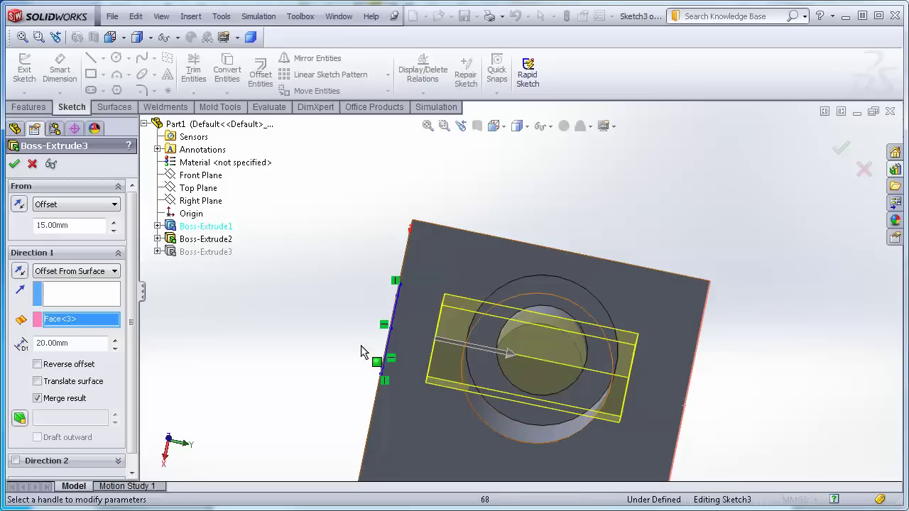
pyautogui.click(14, 165)
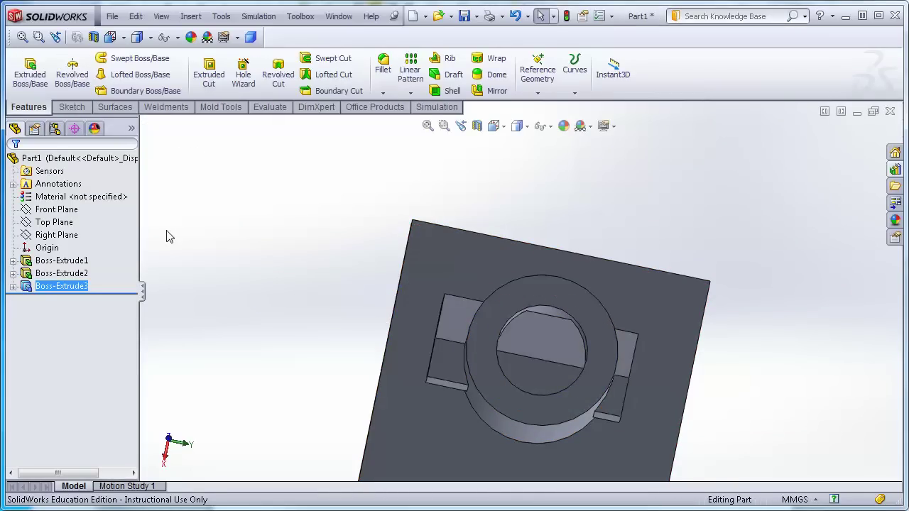
# Step: Inspect the offset extrusion on both sides of the cylinder and undo the last end condition change
pyautogui.moveTo(795, 388); pyautogui.dragTo(550, 367, button='middle')
pyautogui.moveTo(319, 335); pyautogui.dragTo(440, 381, button='middle')
pyautogui.moveTo(345, 365); pyautogui.dragTo(328, 341, button='middle')
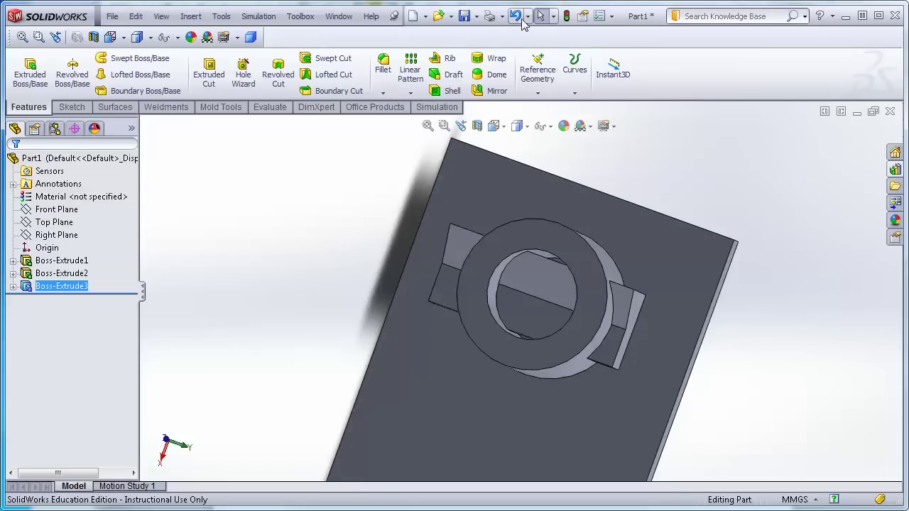
pyautogui.click(516, 19)
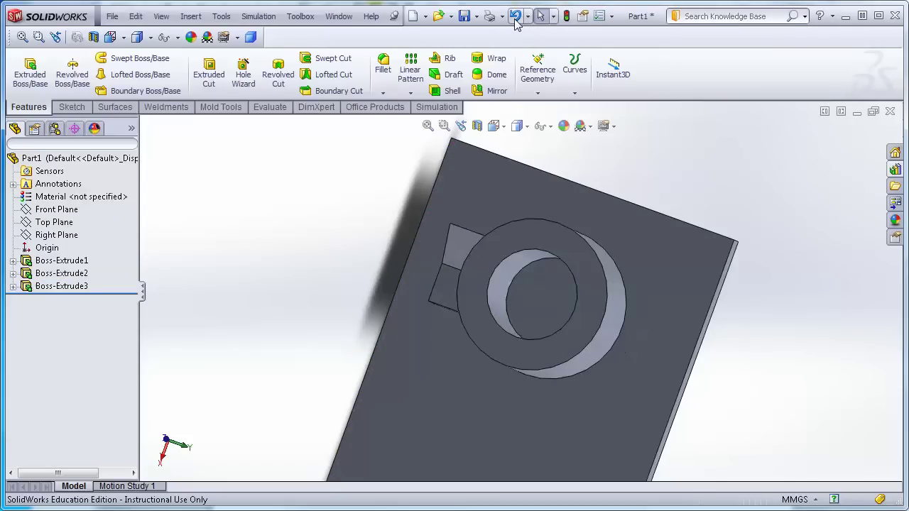
# Step: Reopen the small extrusion beside the cylinder for editing
pyautogui.moveTo(249, 294); pyautogui.dragTo(381, 310, button='middle')
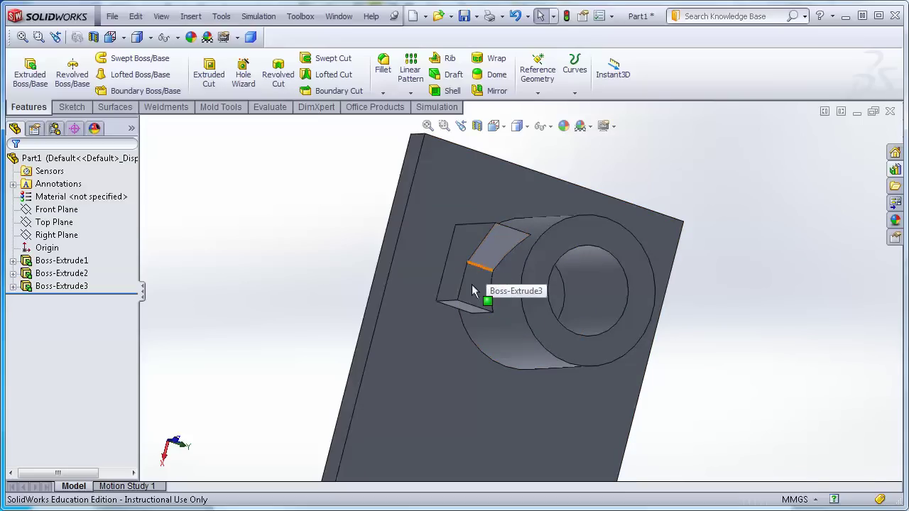
pyautogui.click(67, 287)
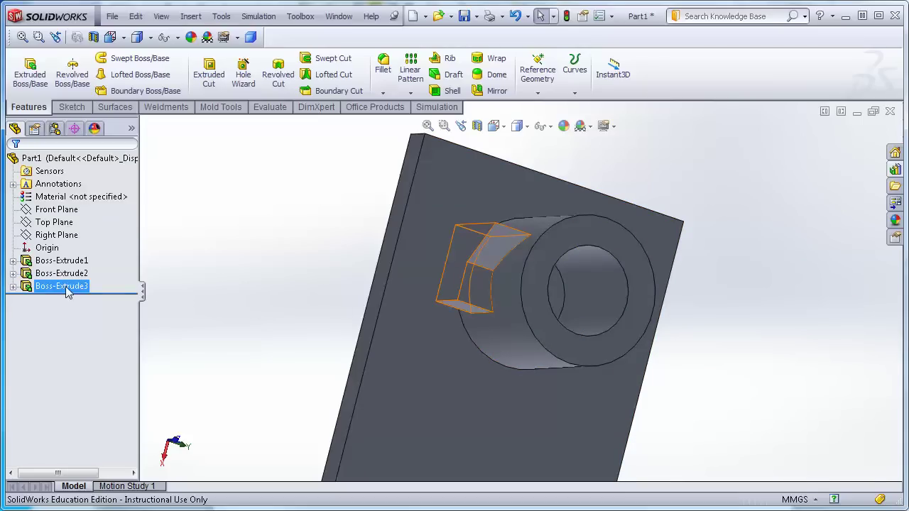
pyautogui.rightClick(72, 293)
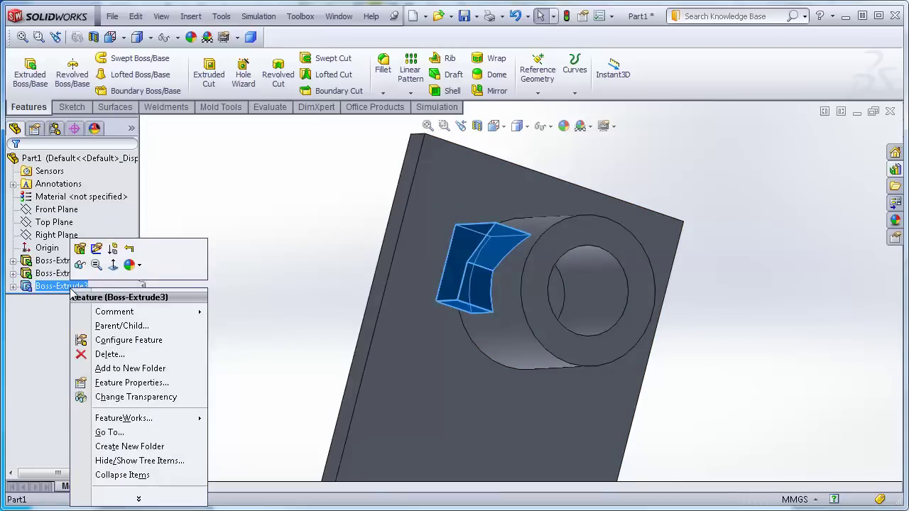
pyautogui.click(79, 249)
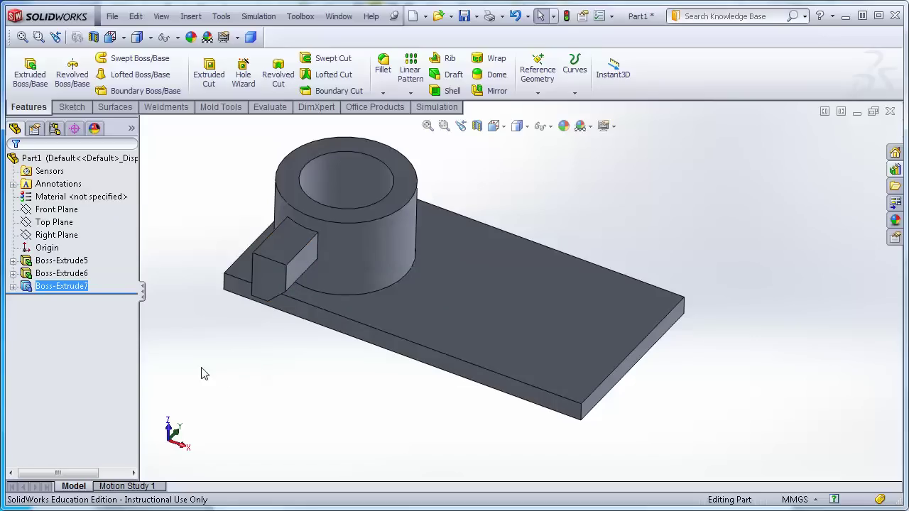
# Step: Start a new extruded boss with a sketch on the plate's short end face farthest from the cylinder, viewed normal to it
pyautogui.click(30, 71)
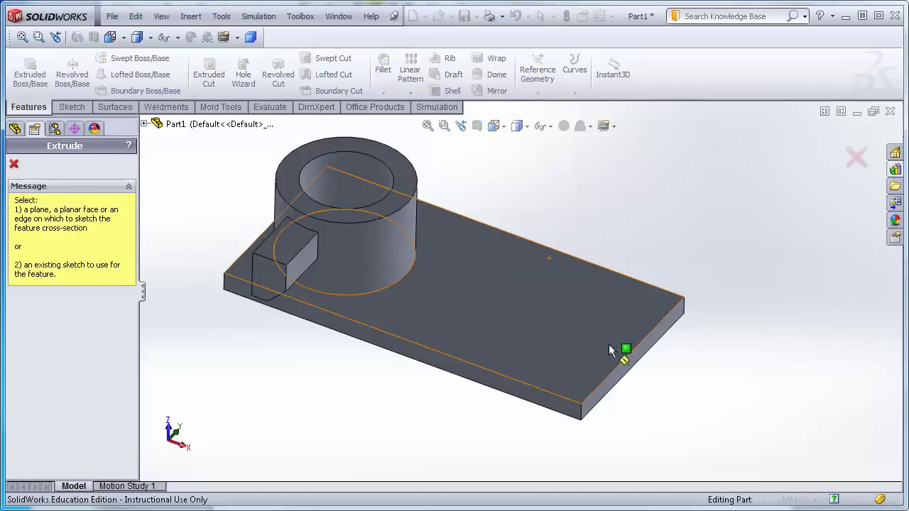
pyautogui.click(618, 383)
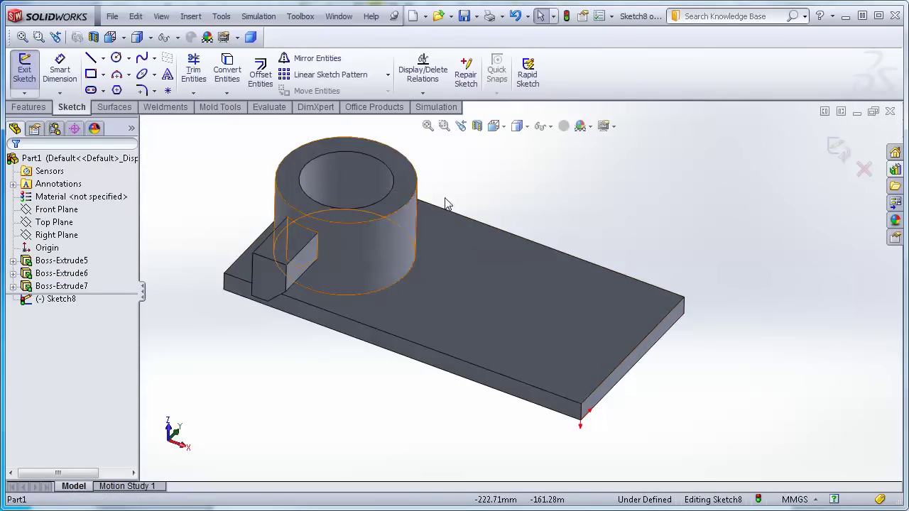
pyautogui.click(495, 126)
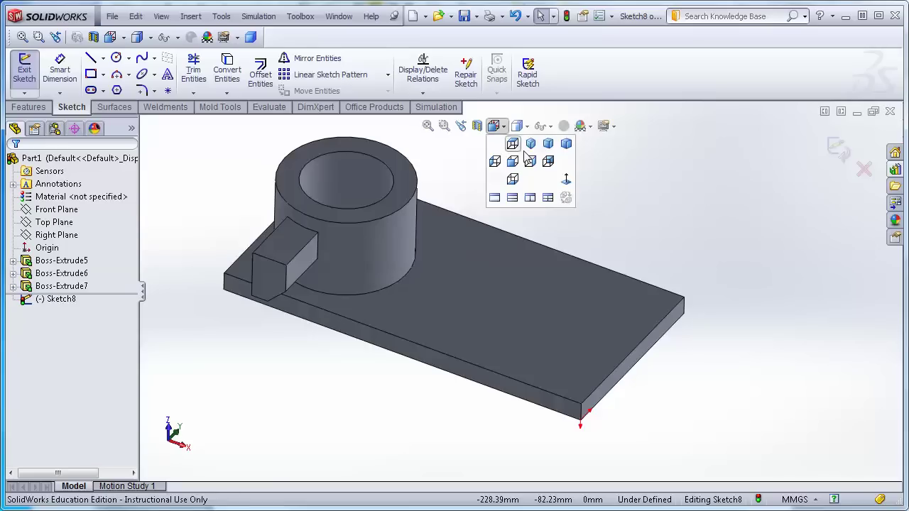
pyautogui.click(566, 181)
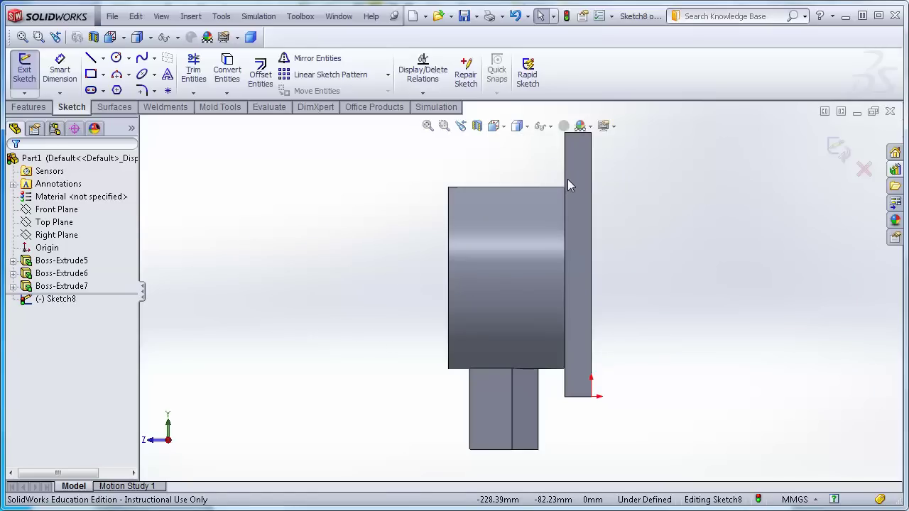
# Step: Sketch a closed triangle with a horizontal base and its apex above, placed within the cylinder's outline
pyautogui.click(92, 59)
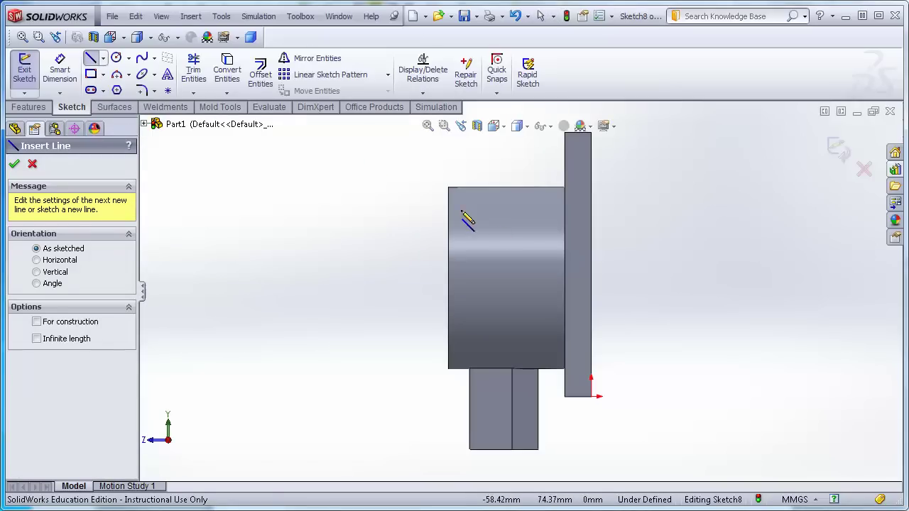
pyautogui.click(521, 229)
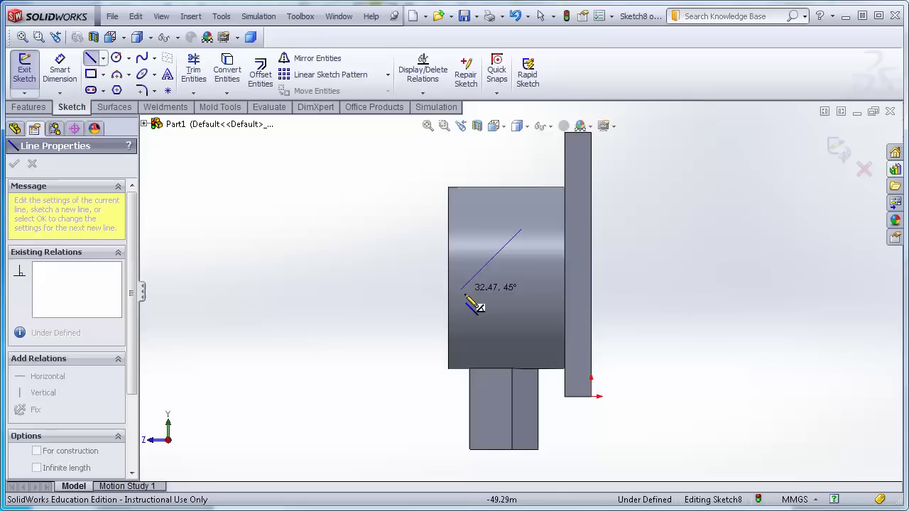
pyautogui.click(466, 295)
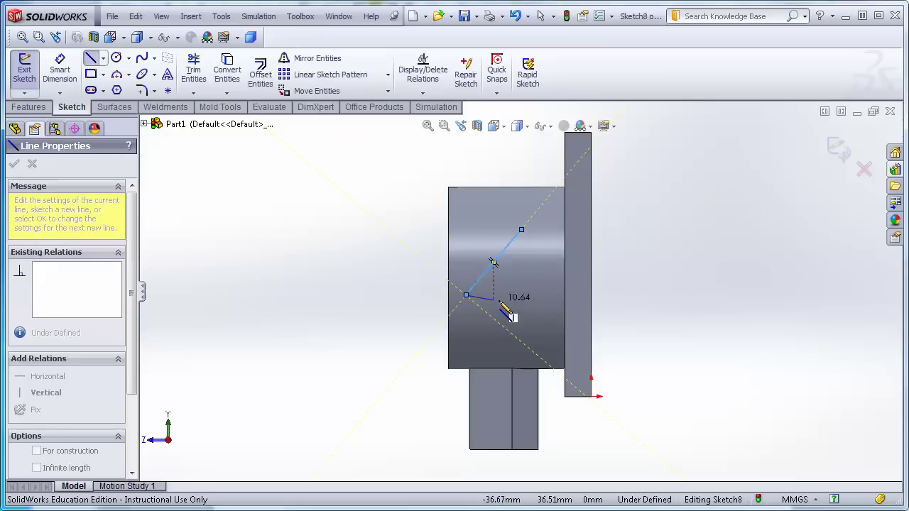
pyautogui.click(533, 294)
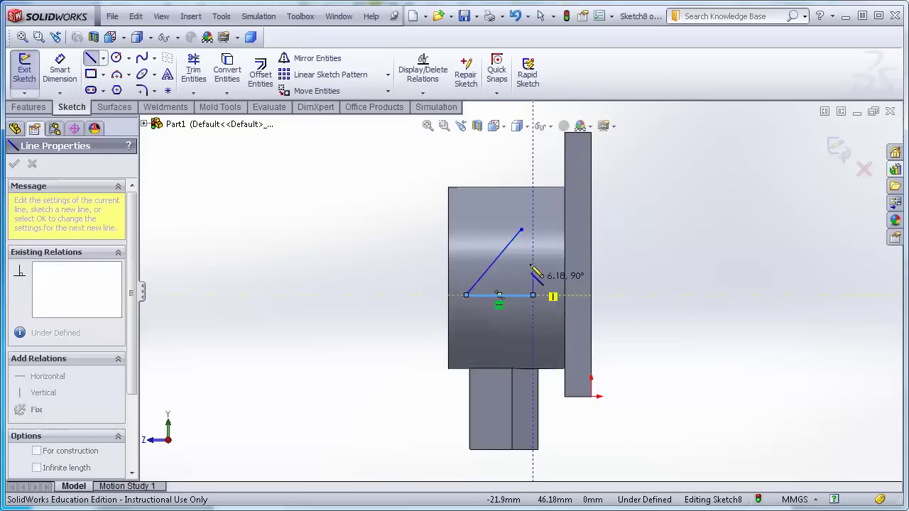
pyautogui.click(521, 229)
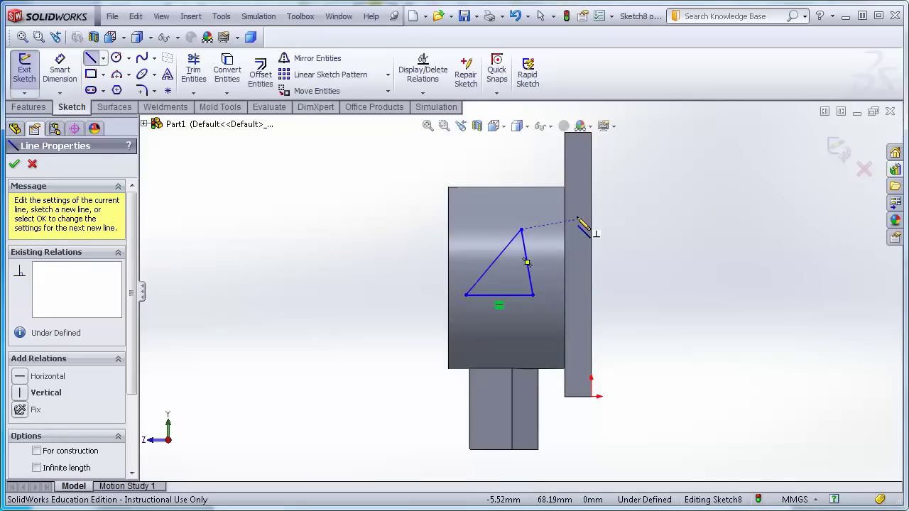
pyautogui.press('Escape')
pyautogui.press('Escape')
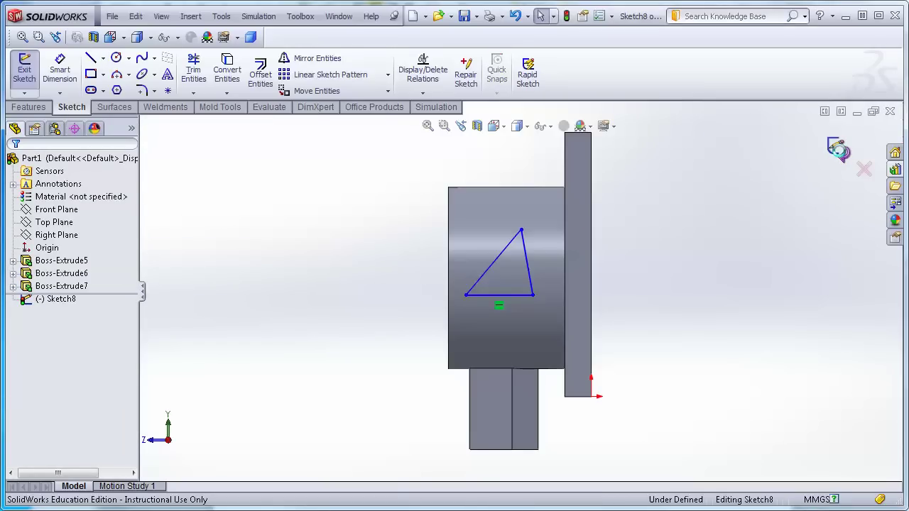
# Step: Extrude the triangle towards the cylinder, starting at a 40 mm offset from the sketch plane on the cylinder's side
pyautogui.press('e')
pyautogui.moveTo(685, 214)
pyautogui.mouseDown(button='middle')
pyautogui.moveTo(682, 280)
pyautogui.moveTo(676, 274)
pyautogui.moveTo(660, 310)
pyautogui.moveTo(538, 325)
pyautogui.moveTo(553, 269)
pyautogui.moveTo(544, 255)
pyautogui.moveTo(580, 355)
pyautogui.moveTo(562, 348)
pyautogui.moveTo(481, 390)
pyautogui.mouseUp(button='middle')
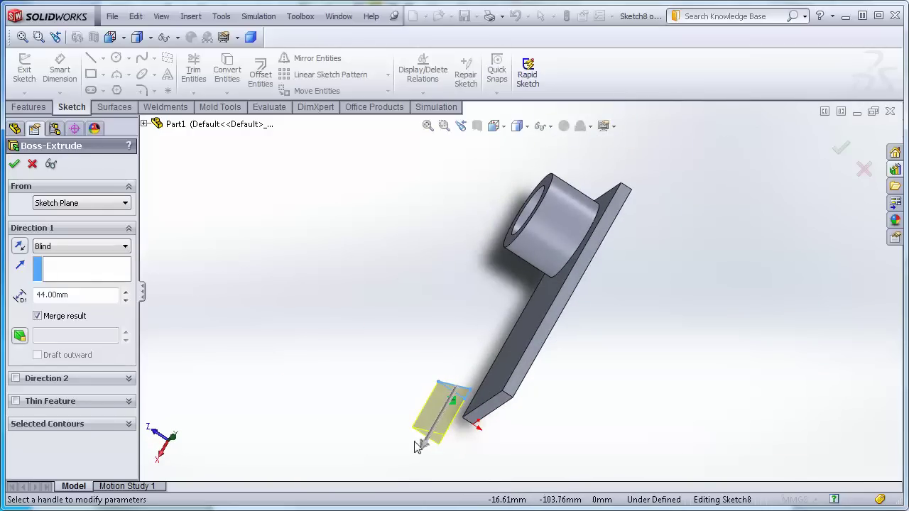
pyautogui.click(19, 249)
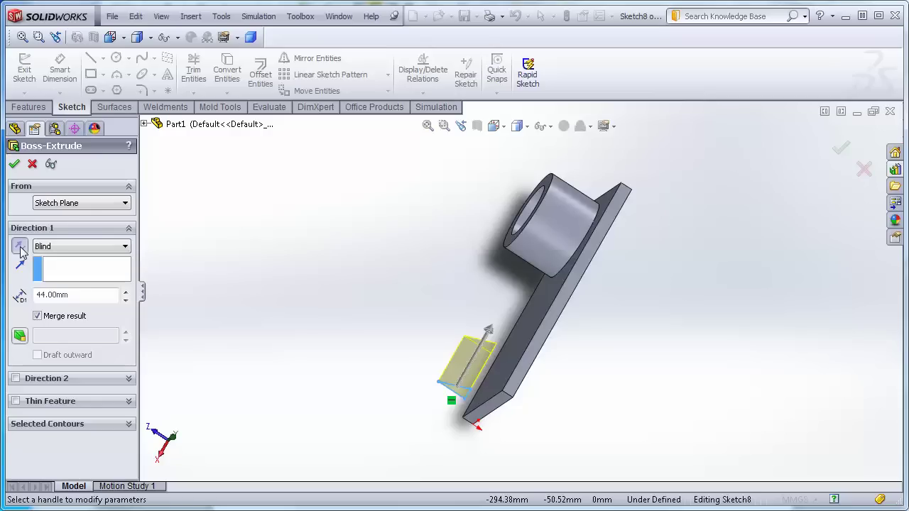
pyautogui.click(125, 204)
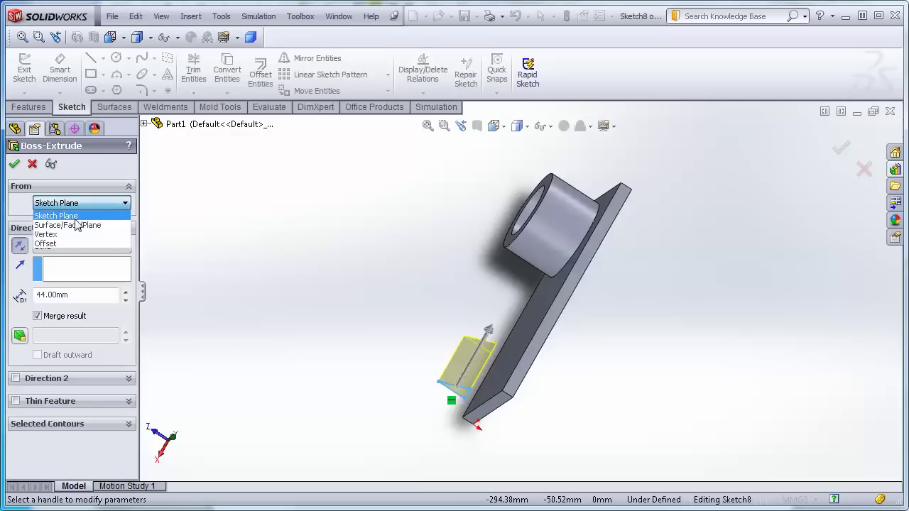
pyautogui.click(61, 243)
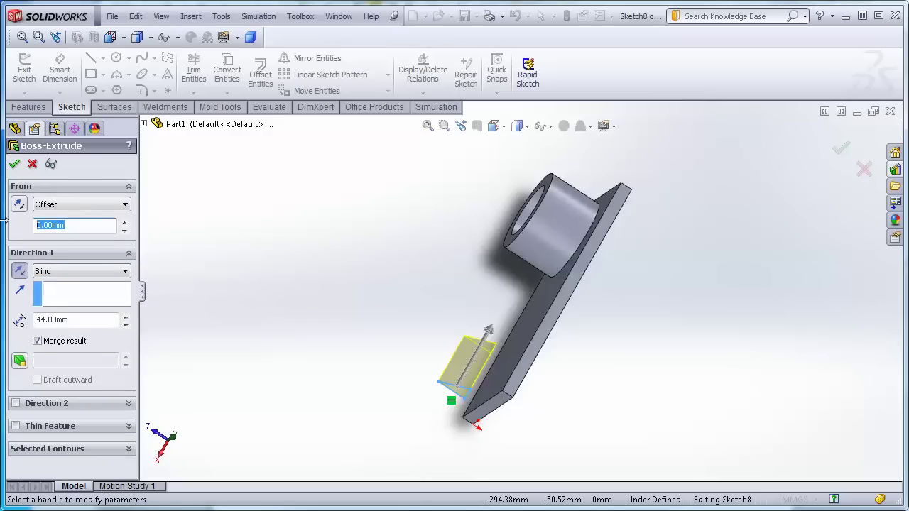
pyautogui.write('4')
pyautogui.press('Return')
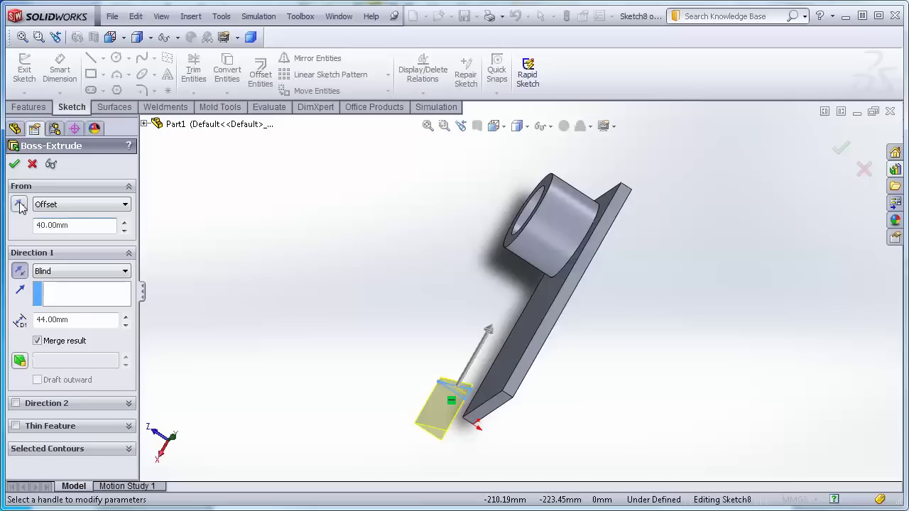
pyautogui.click(20, 206)
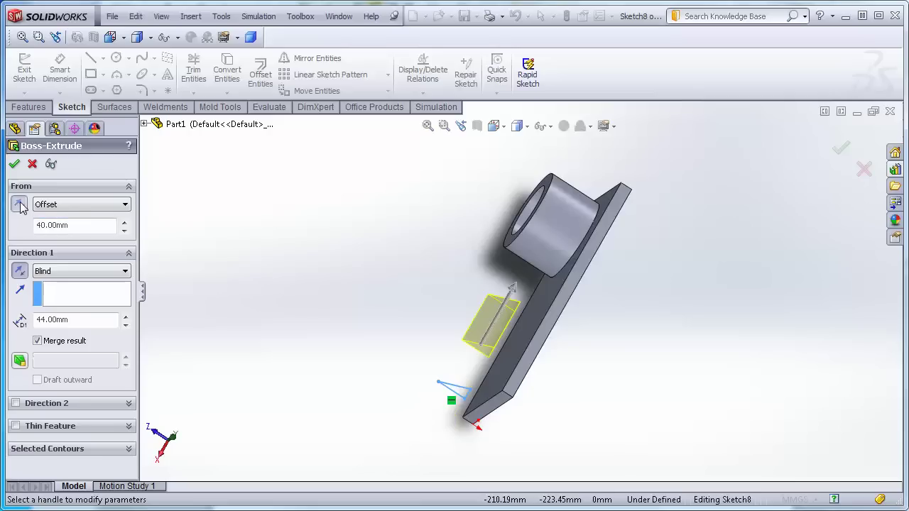
# Step: Set the triangular extrusion's end condition to Up To Next so it ends at the cylinder
pyautogui.click(127, 272)
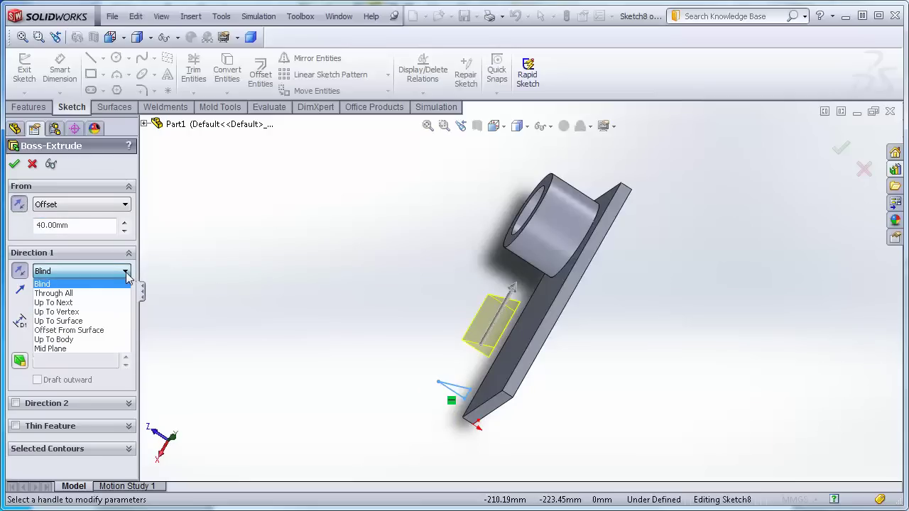
pyautogui.click(63, 303)
pyautogui.moveTo(230, 349); pyautogui.dragTo(351, 295, button='middle')
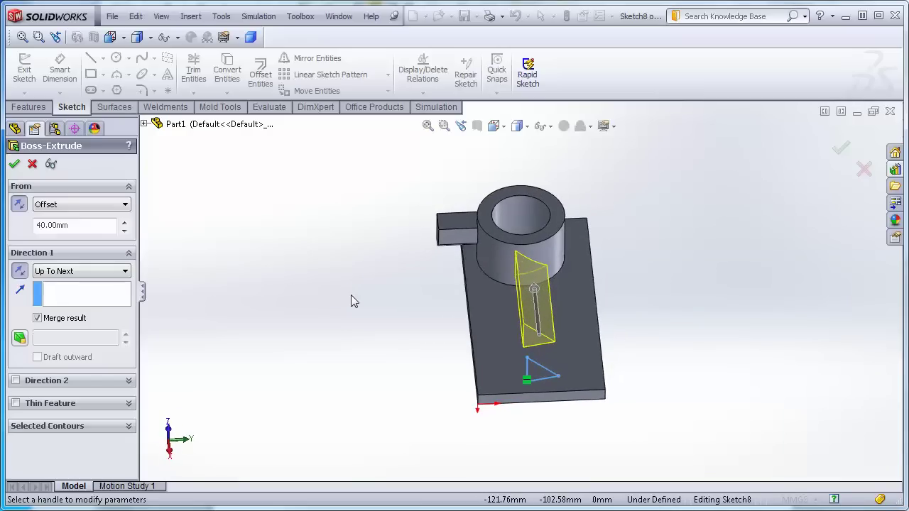
# Step: Make the triangular extrusion a one-direction thin feature with a 2 mm wall thickness
pyautogui.click(16, 403)
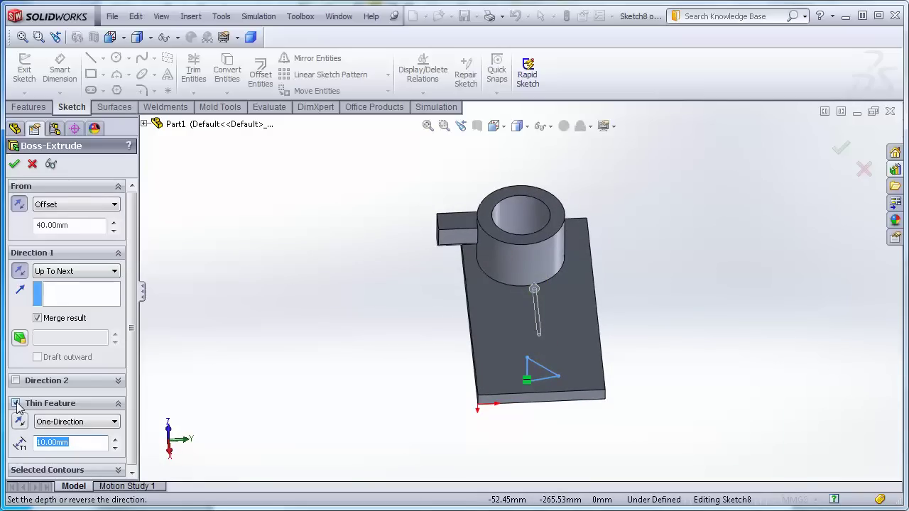
pyautogui.moveTo(257, 420); pyautogui.dragTo(215, 341, button='middle')
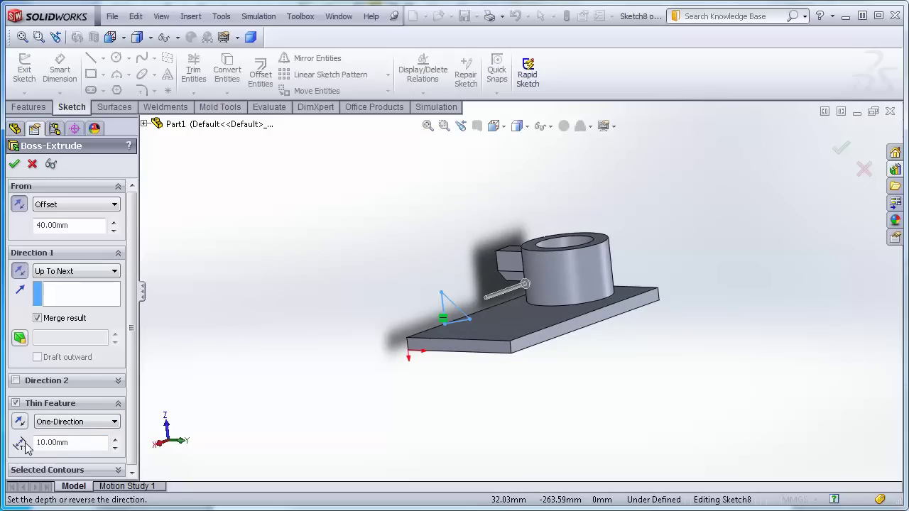
pyautogui.moveTo(77, 446); pyautogui.dragTo(10, 446)
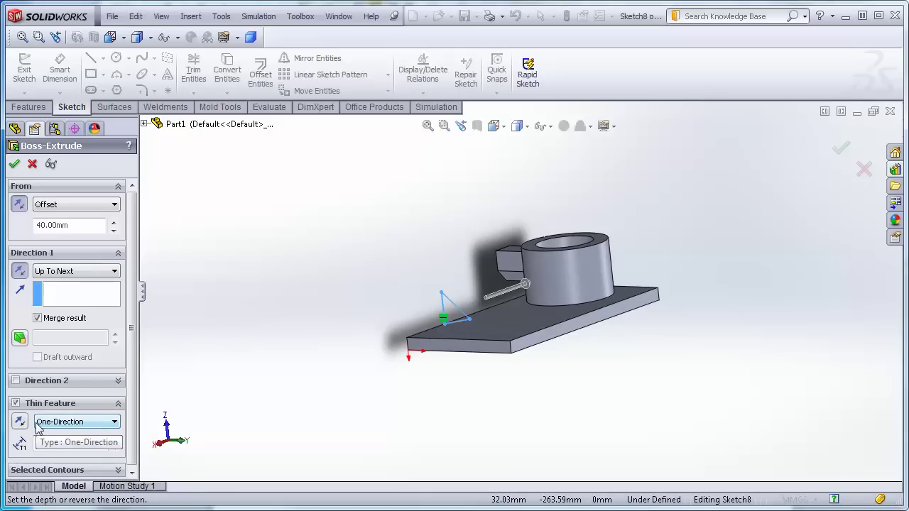
pyautogui.write('2')
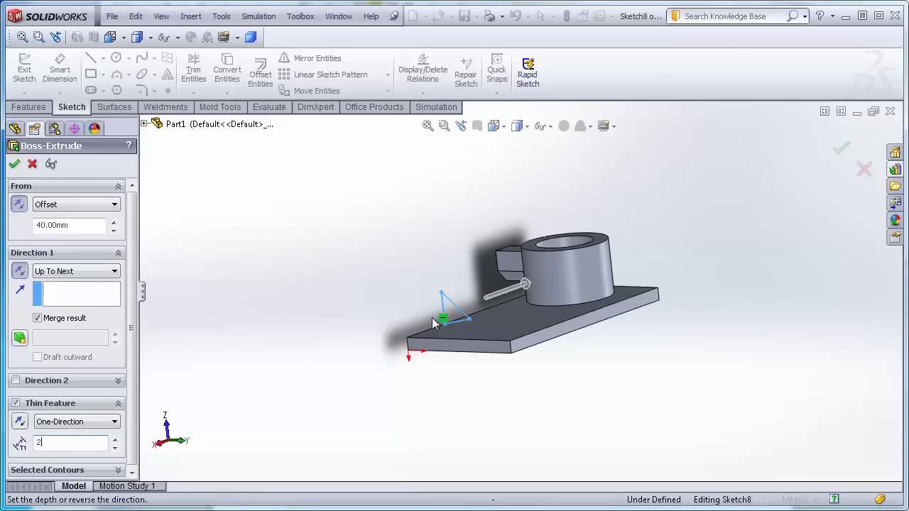
pyautogui.scroll(-1, 124, 377)
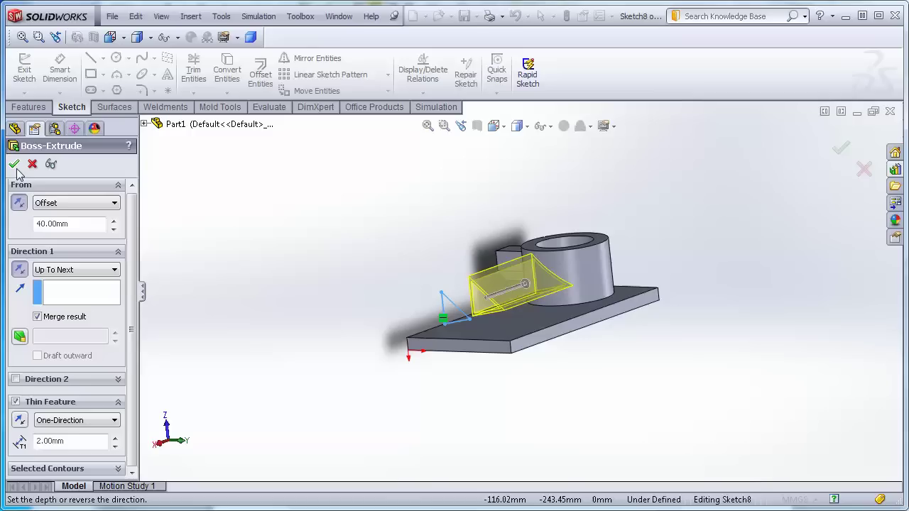
# Step: Inspect the thin extrusion's preview from the side and from its end, and compare it with the solid version
pyautogui.moveTo(193, 287); pyautogui.dragTo(519, 311, button='middle')
pyautogui.scroll(-5, 526, 306)
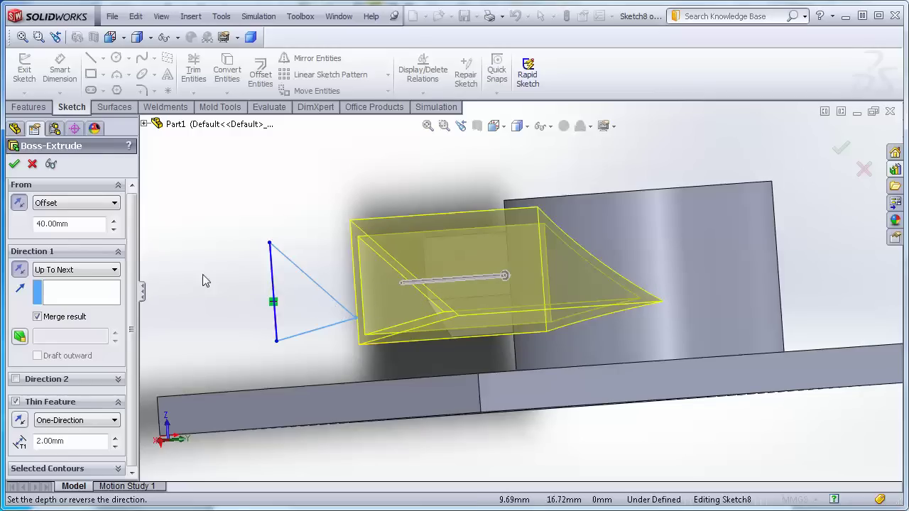
pyautogui.moveTo(191, 246); pyautogui.dragTo(219, 244, button='middle')
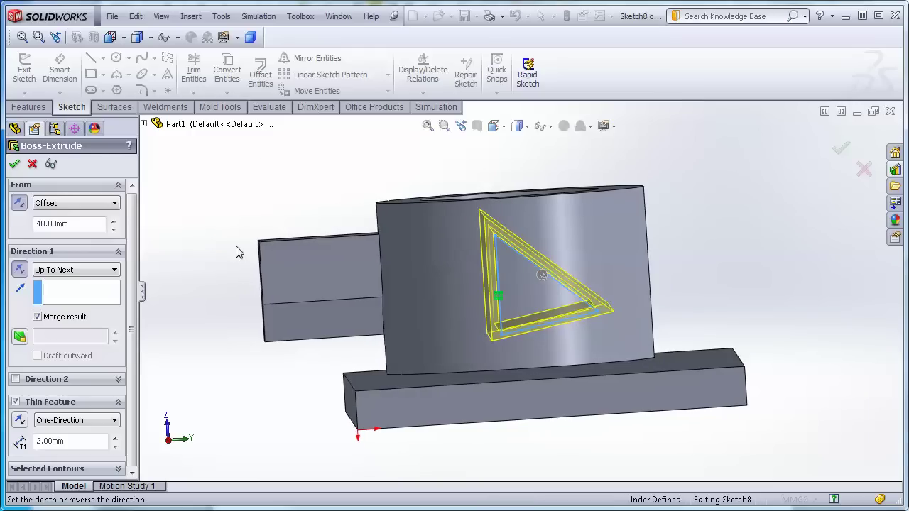
pyautogui.click(495, 126)
pyautogui.click(565, 180)
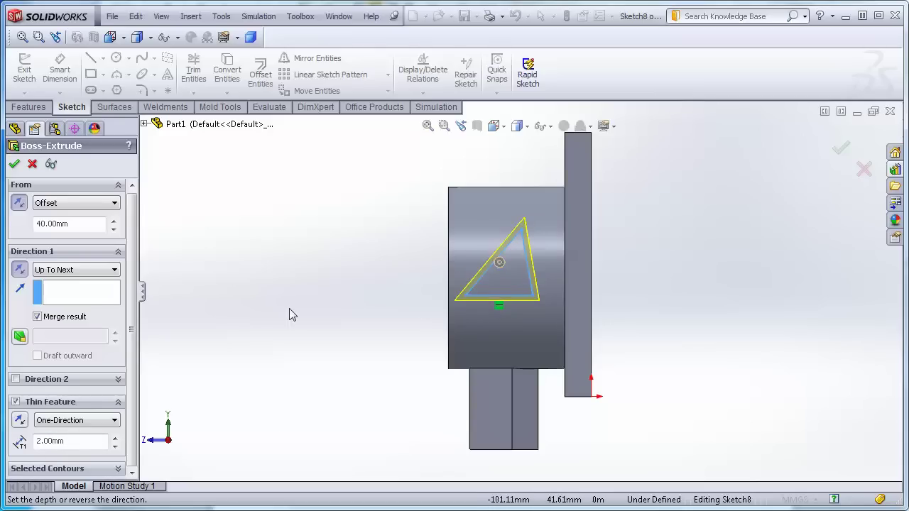
pyautogui.click(15, 402)
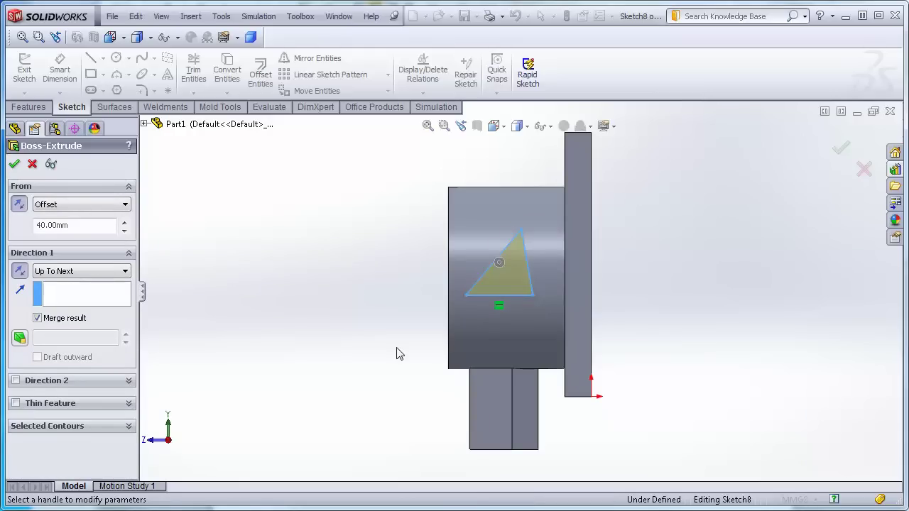
pyautogui.click(16, 404)
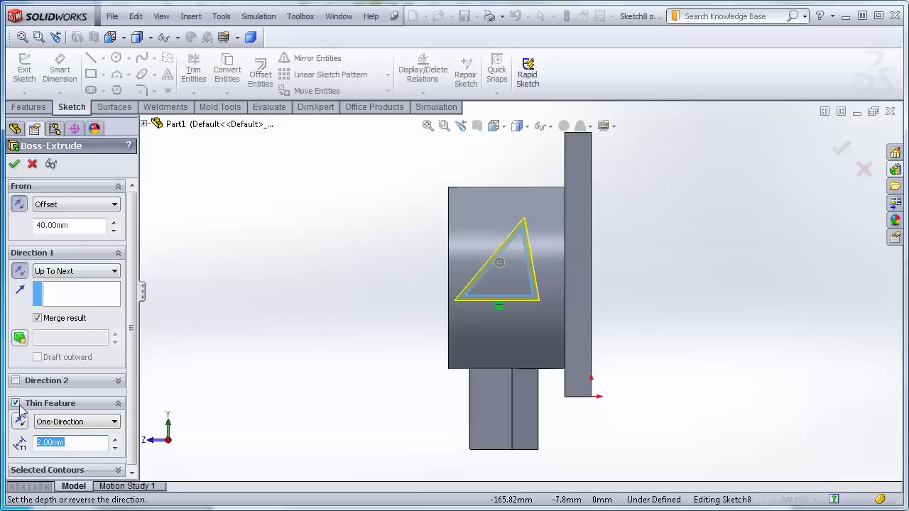
# Step: Try the Mid-Plane thin type at 2 mm to centre the wall on the triangle's lines
pyautogui.click(48, 437)
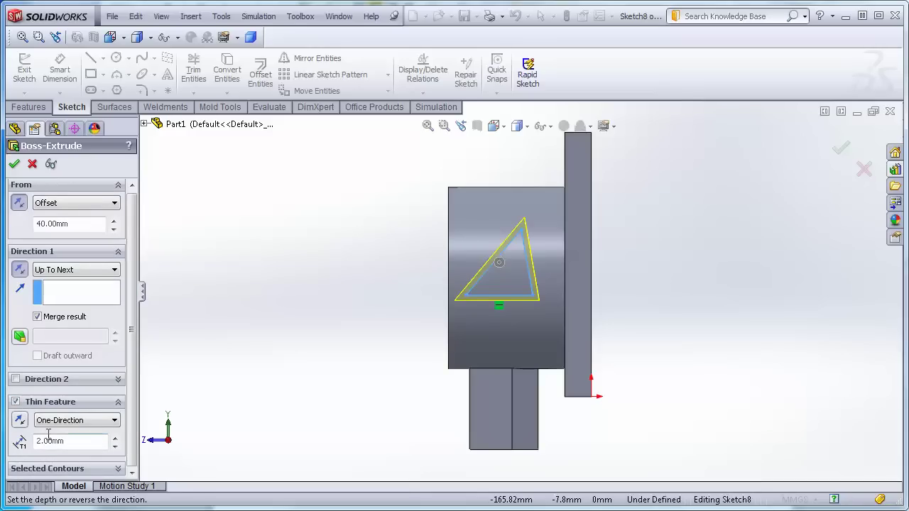
pyautogui.click(116, 421)
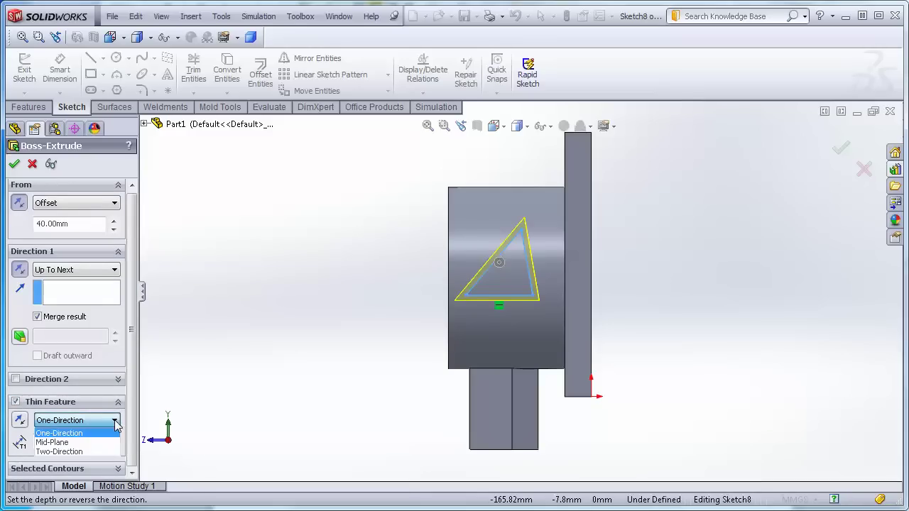
pyautogui.click(79, 443)
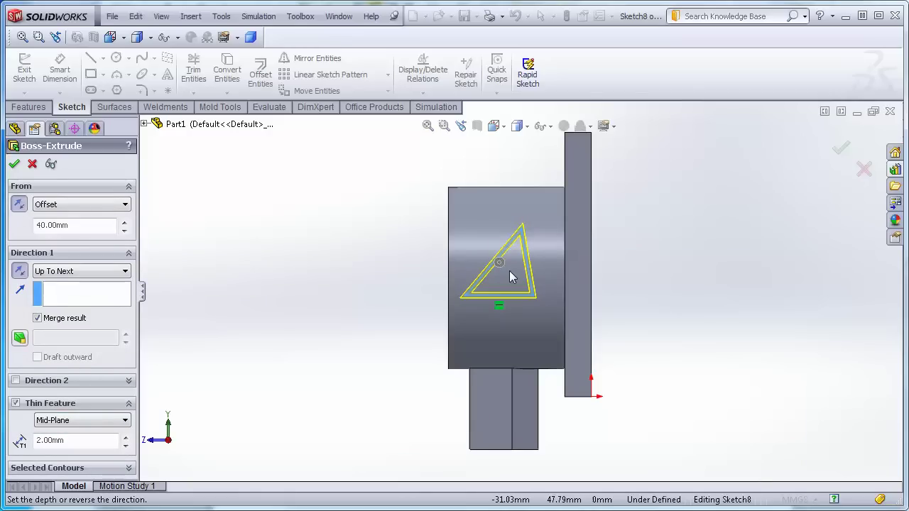
pyautogui.scroll(-5, 512, 270)
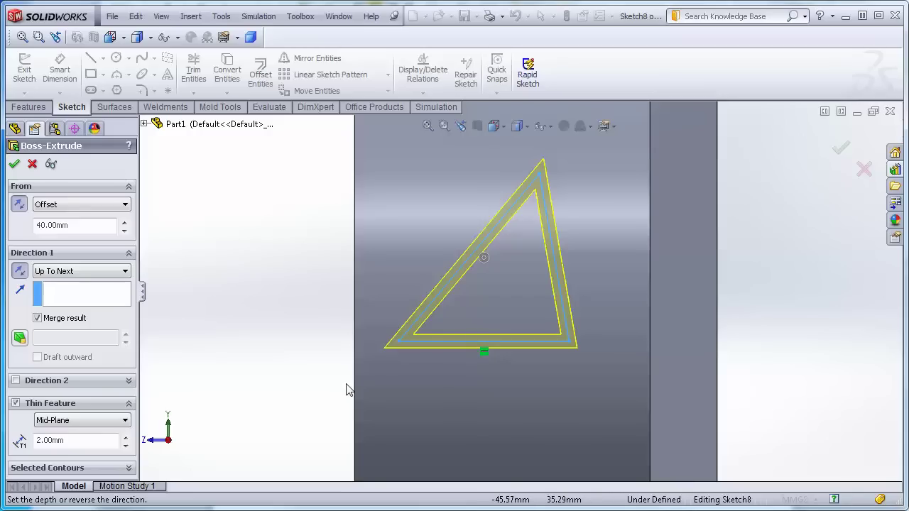
# Step: Set the thin type to One-Direction with the 2 mm wall reversed to the triangle's inside, and create the feature
pyautogui.click(126, 422)
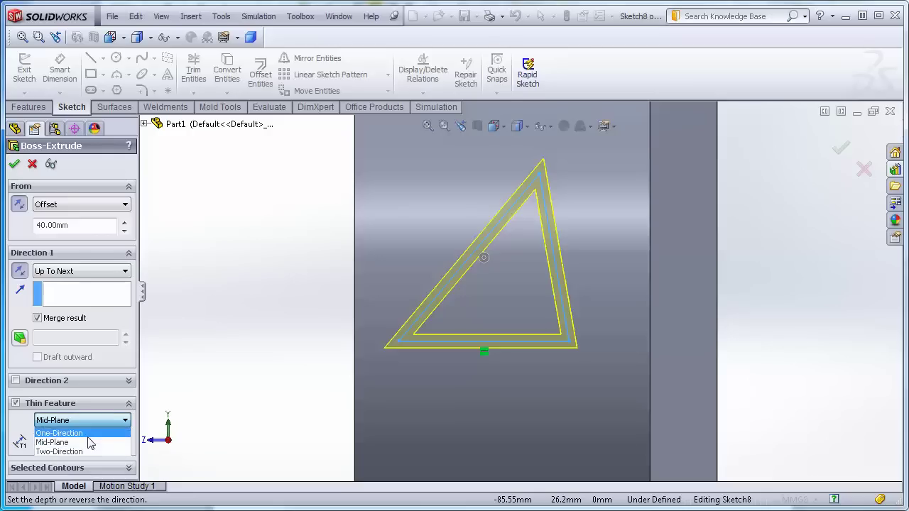
pyautogui.click(60, 433)
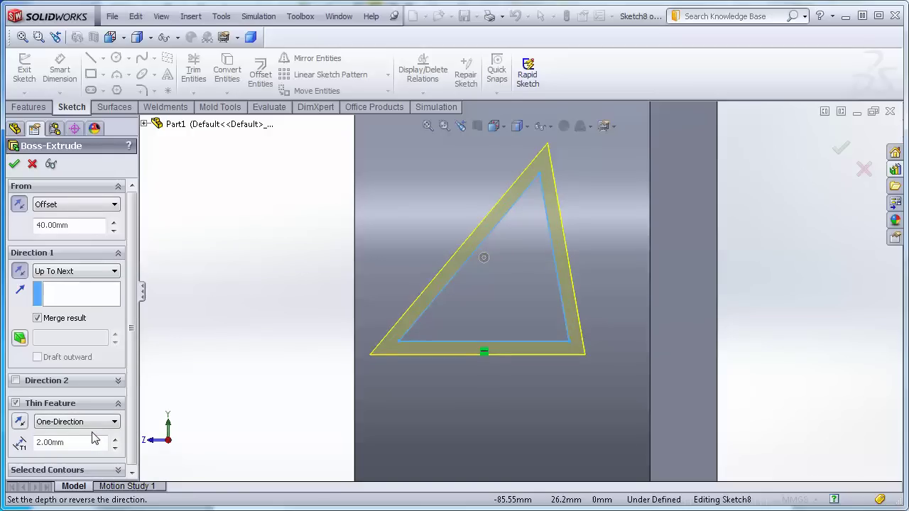
pyautogui.click(20, 422)
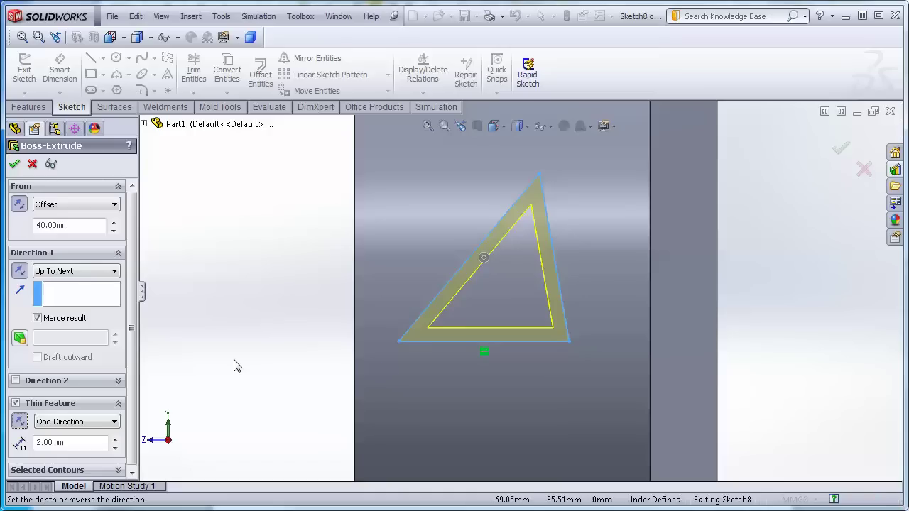
pyautogui.click(112, 423)
pyautogui.click(14, 164)
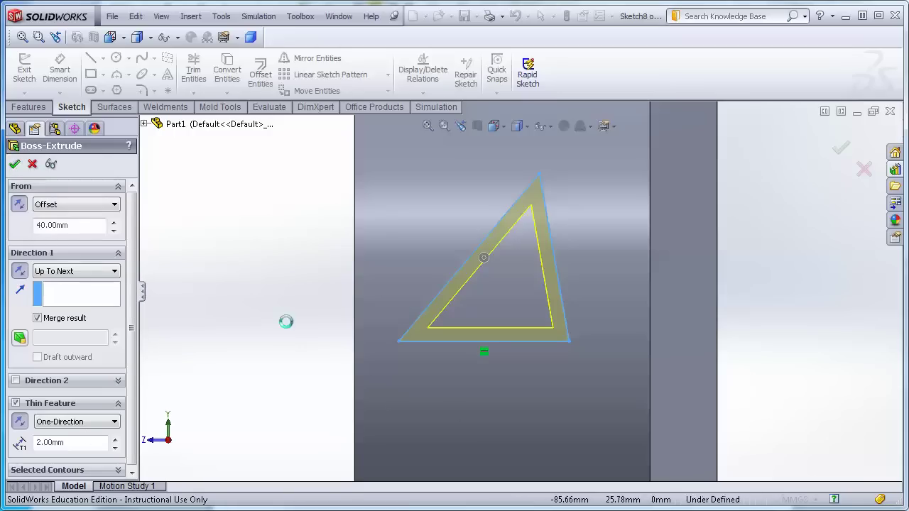
# Step: Start a boss extrusion on the plate's front face and sketch a rectangle about 36 by 17 mm above the triangular extrusion
pyautogui.moveTo(547, 396); pyautogui.dragTo(596, 287, button='middle')
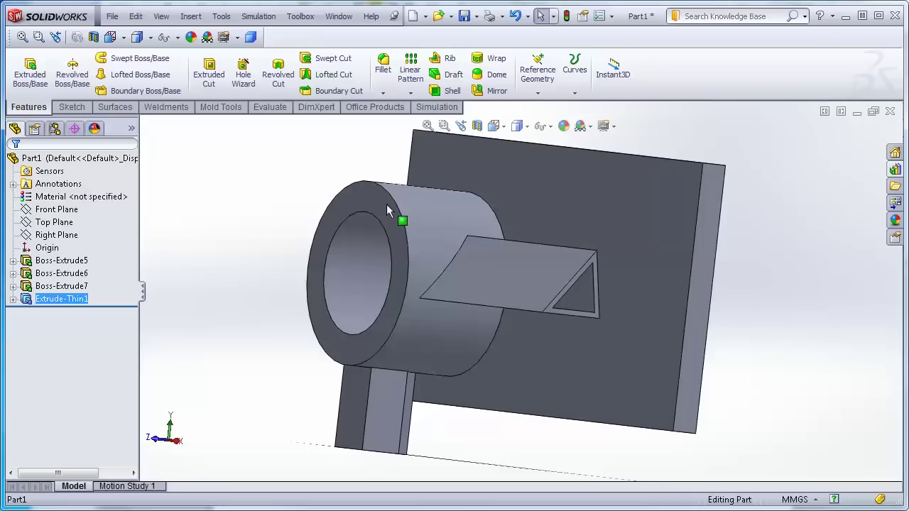
pyautogui.click(29, 69)
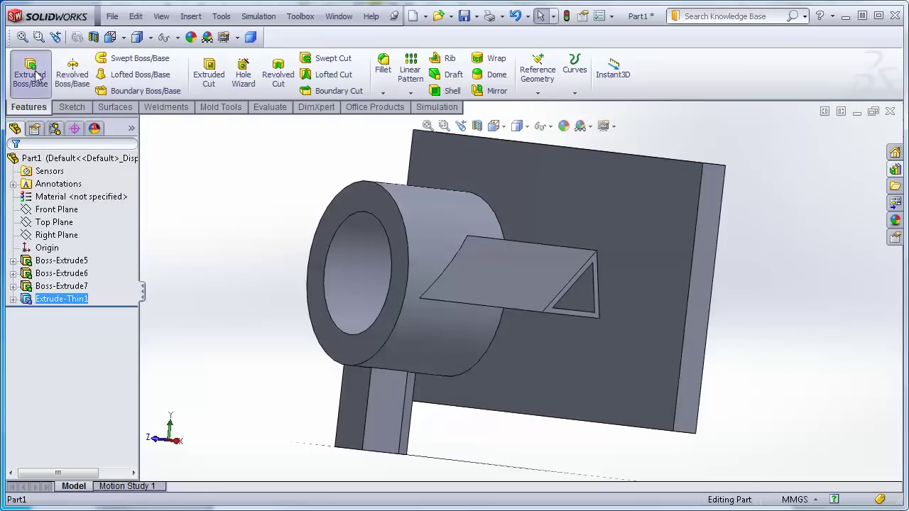
pyautogui.click(661, 213)
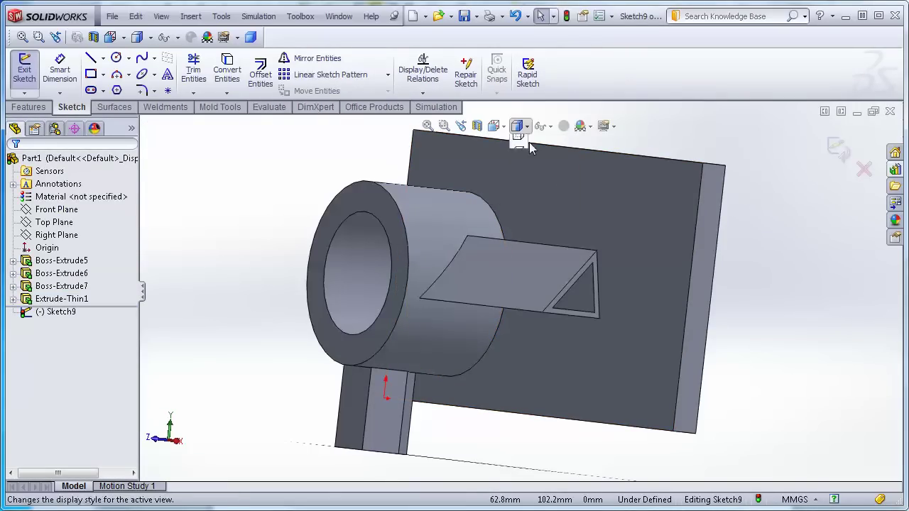
pyautogui.moveTo(495, 127)
pyautogui.click(569, 182)
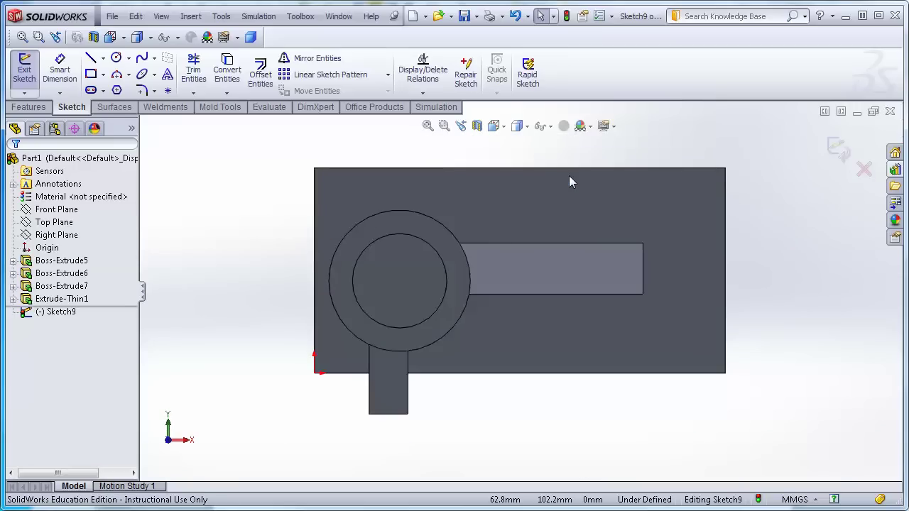
pyautogui.click(91, 74)
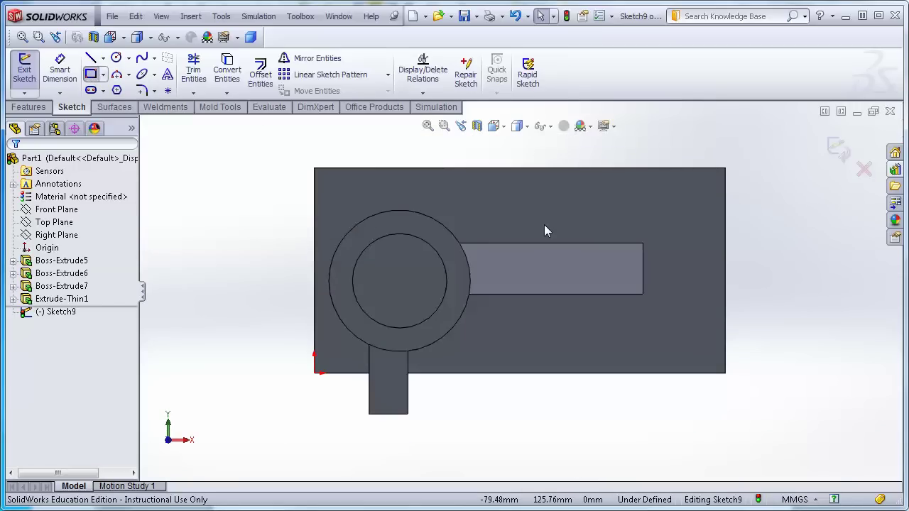
pyautogui.click(571, 188)
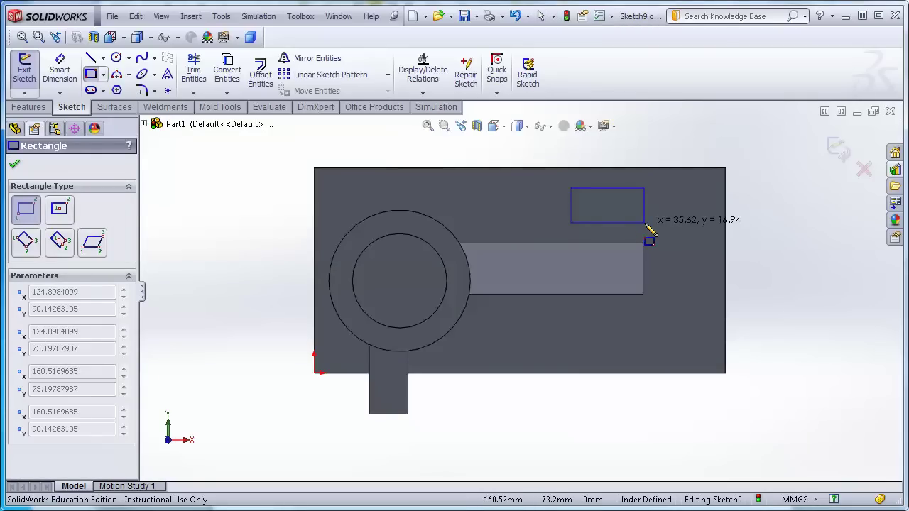
pyautogui.click(645, 223)
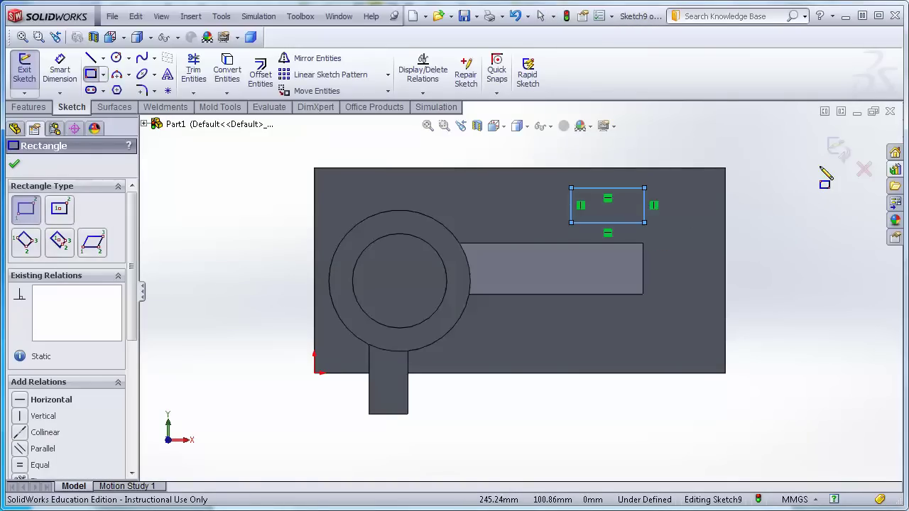
pyautogui.press('Escape')
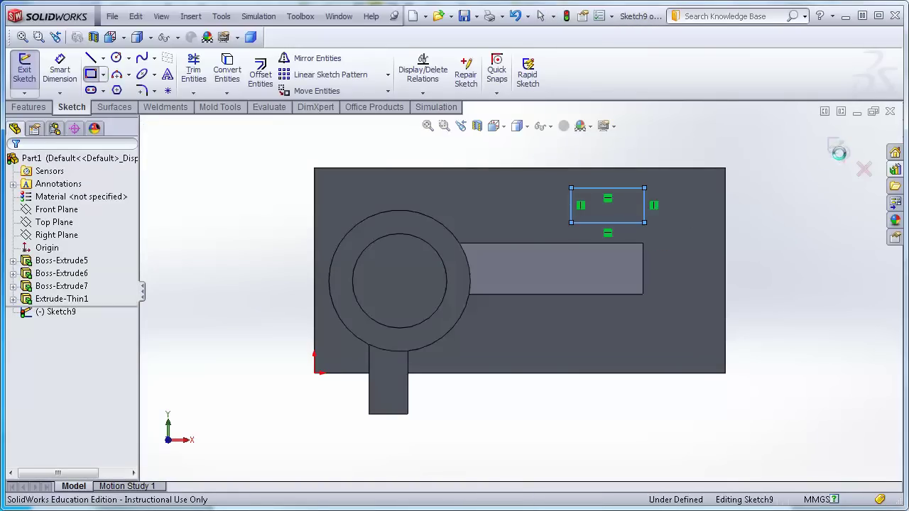
# Step: Give the rectangle's extrusion a 40 mm depth and try the Mid Plane end condition
pyautogui.moveTo(802, 293); pyautogui.dragTo(739, 325, button='middle')
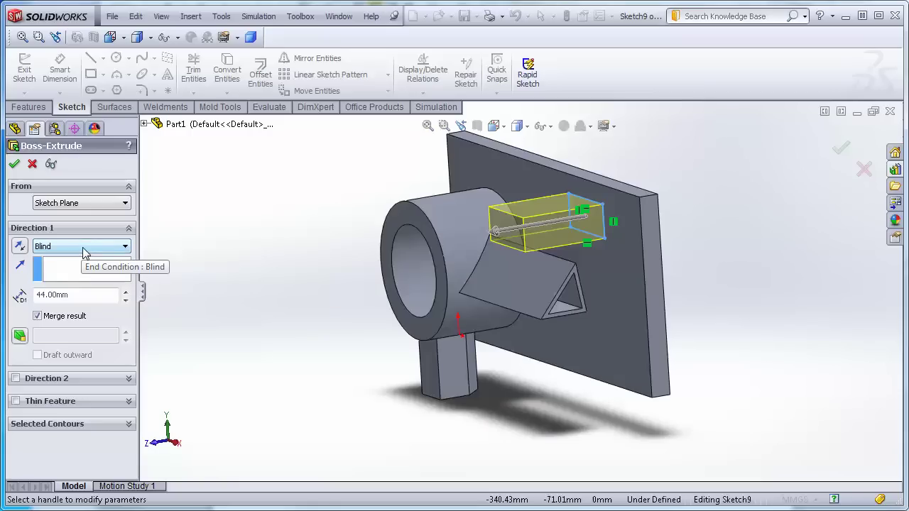
pyautogui.moveTo(71, 295); pyautogui.dragTo(35, 295)
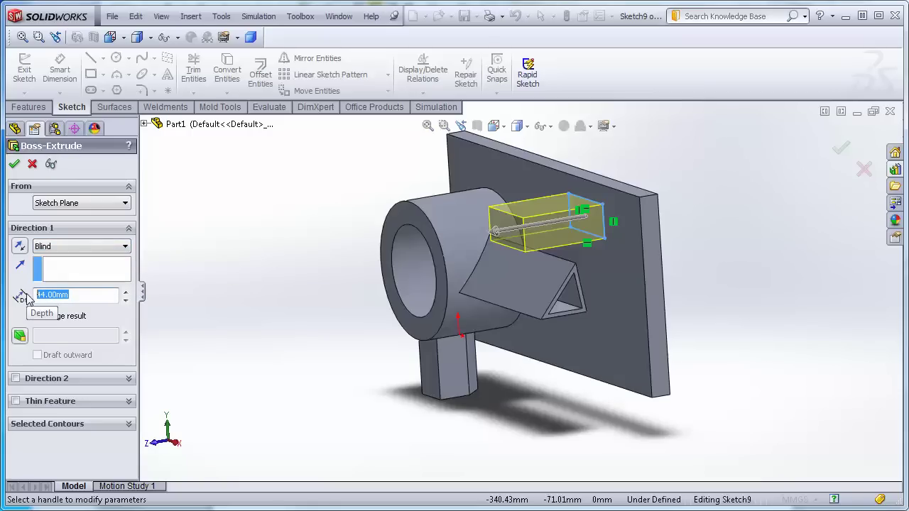
pyautogui.write('40')
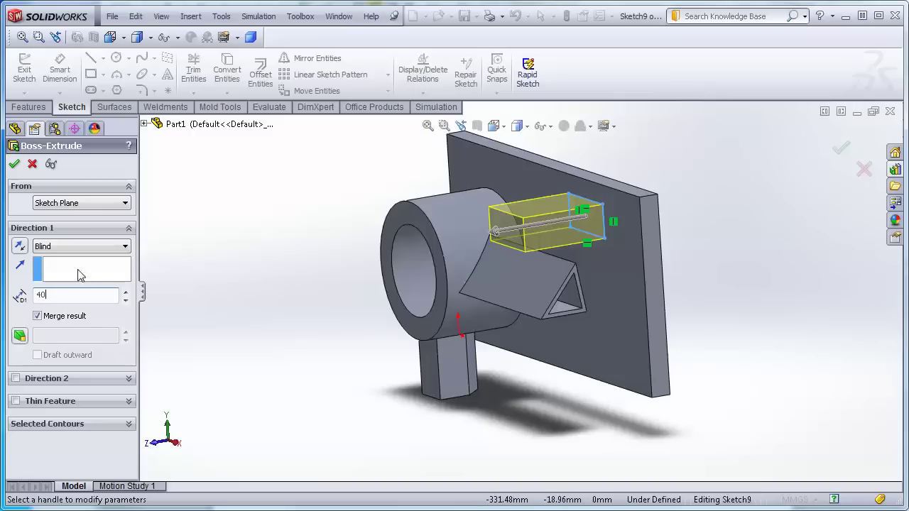
pyautogui.click(125, 248)
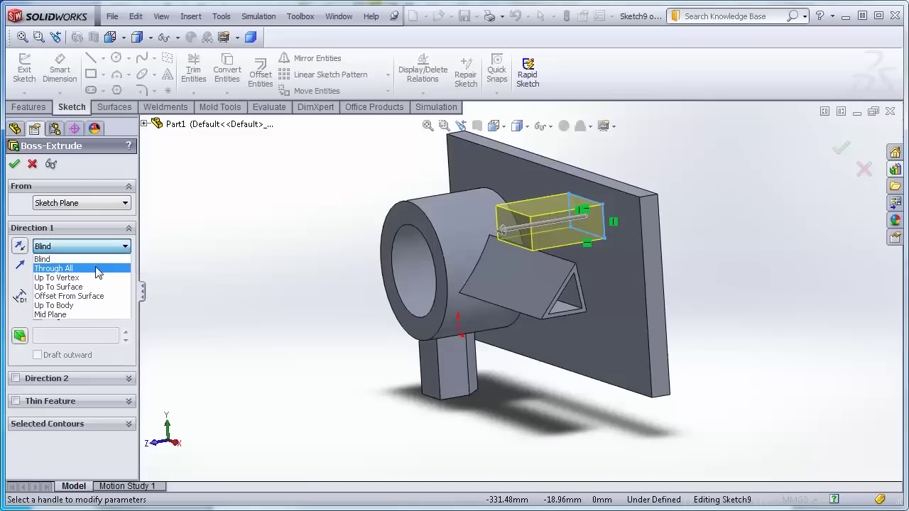
pyautogui.click(69, 319)
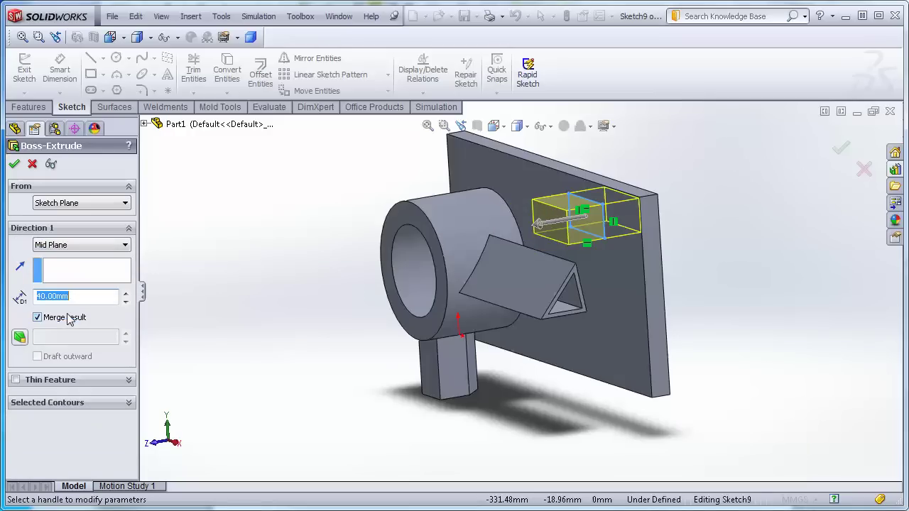
pyautogui.moveTo(534, 430); pyautogui.dragTo(554, 202, button='middle')
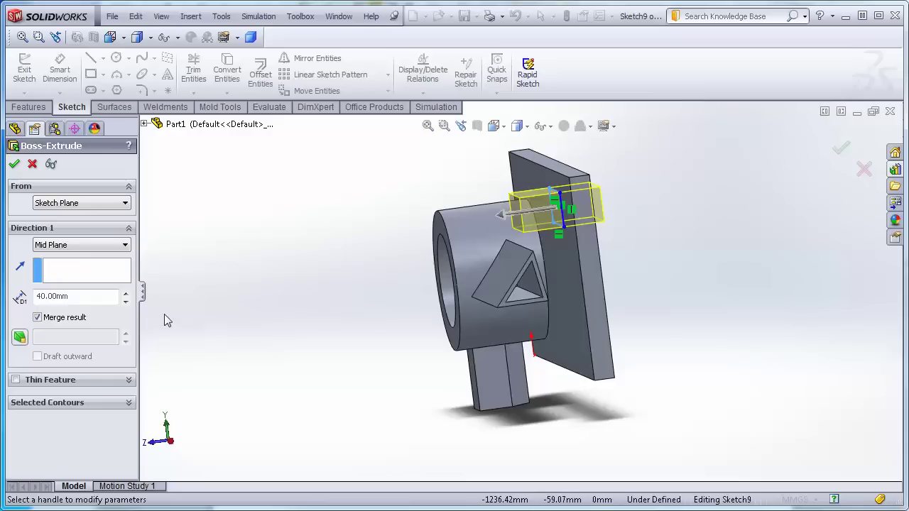
# Step: Try a total depth of 100 mm for the Mid Plane extrusion
pyautogui.moveTo(83, 297); pyautogui.dragTo(7, 282)
pyautogui.write('100')
pyautogui.press('Return')
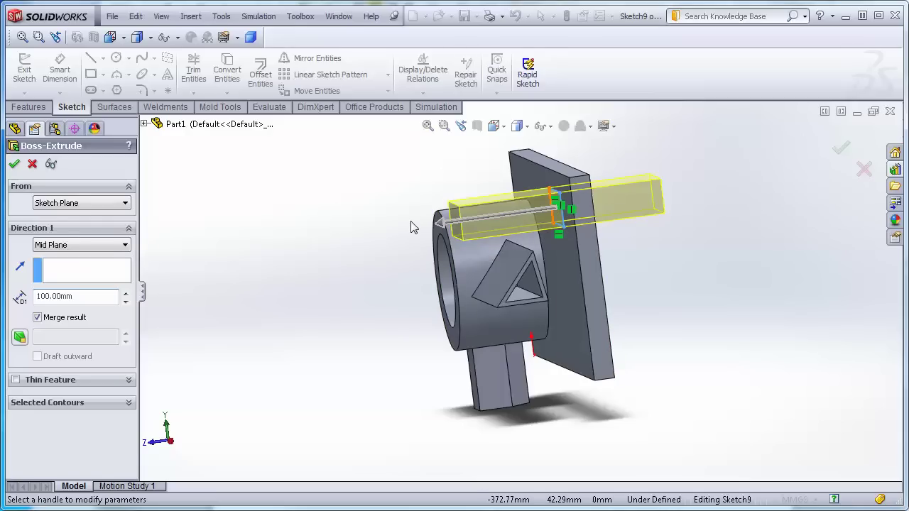
# Step: Set Direction 1 to Blind at 30 mm and enable Direction 2 as Blind at 75 mm
pyautogui.click(125, 246)
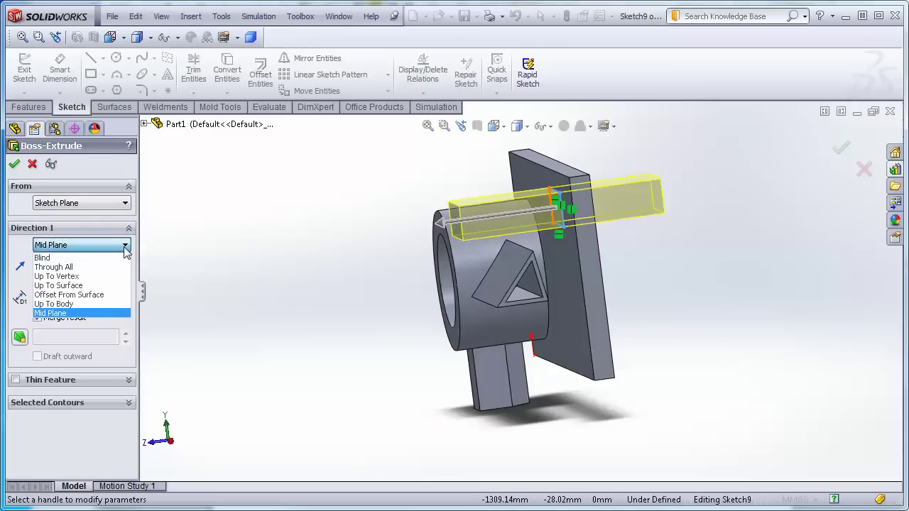
pyautogui.click(53, 259)
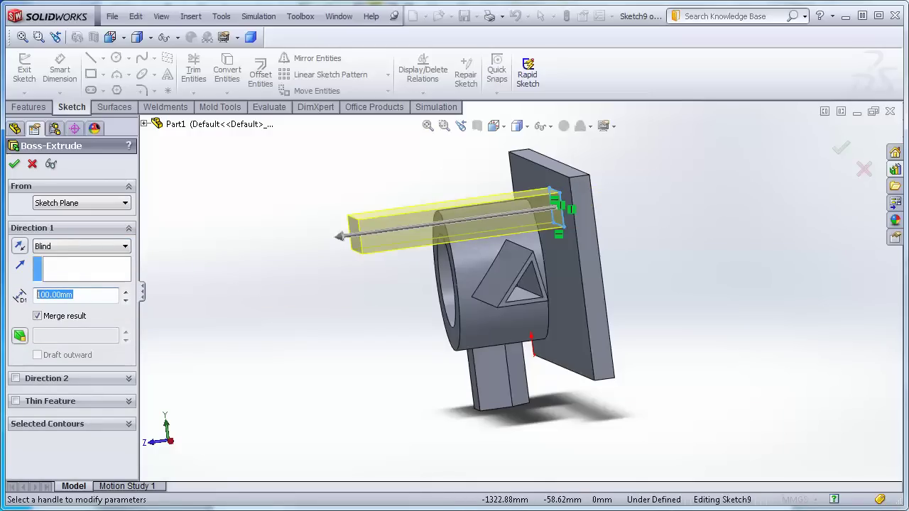
pyautogui.write('30')
pyautogui.press('Return')
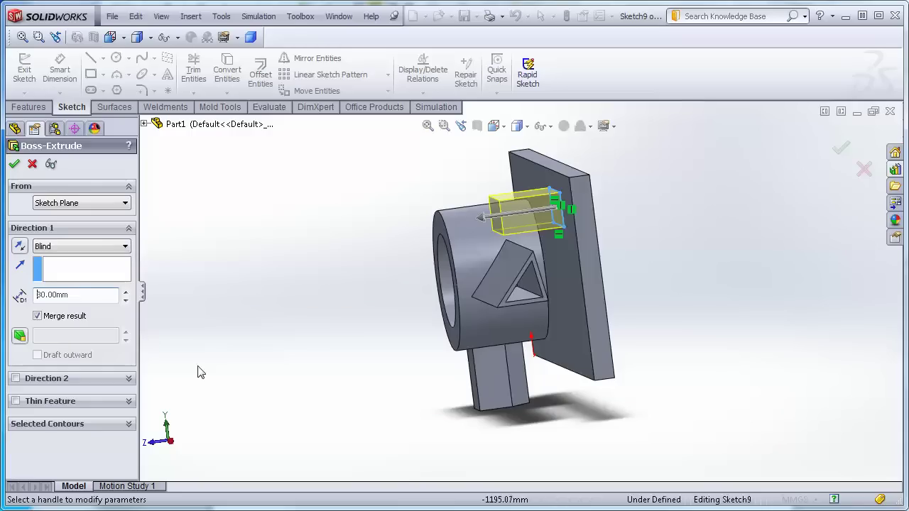
pyautogui.click(16, 378)
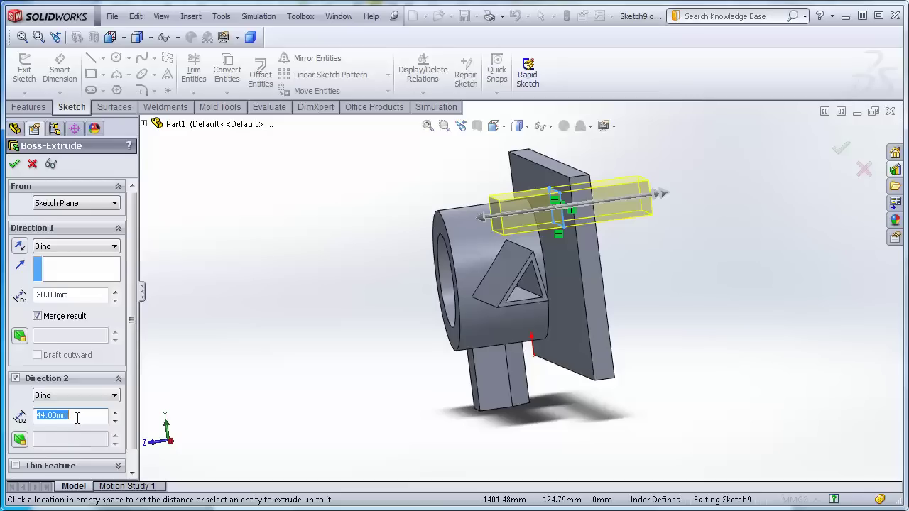
pyautogui.write('75')
pyautogui.press('Return')
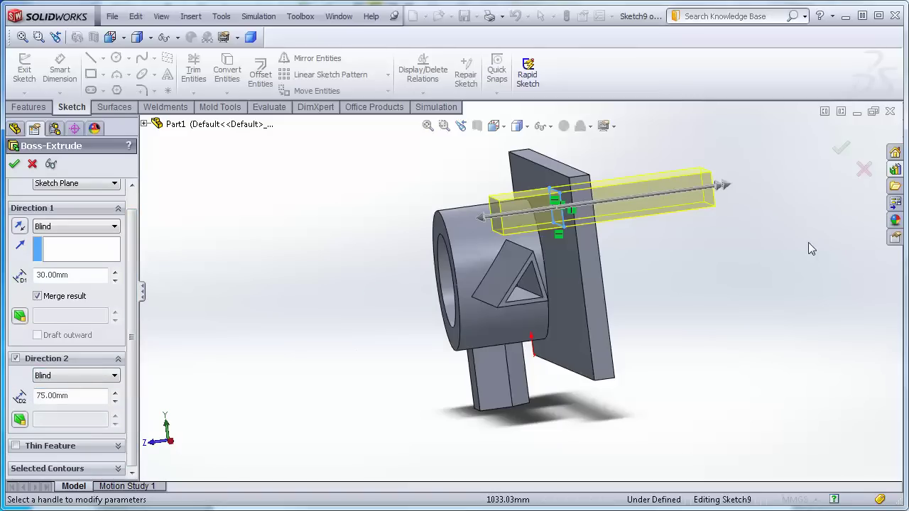
# Step: Make Direction 2 end Offset From Surface, using the plate's back face with a 30 mm offset
pyautogui.click(114, 376)
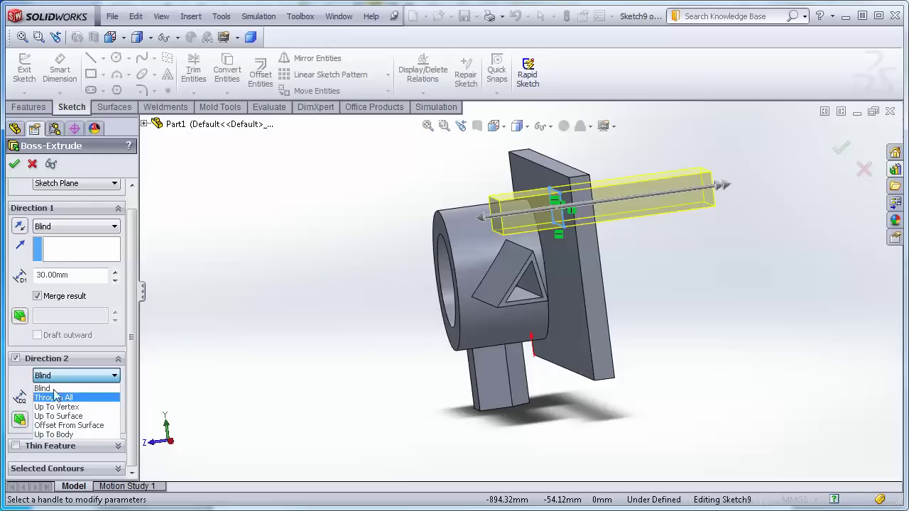
pyautogui.click(82, 427)
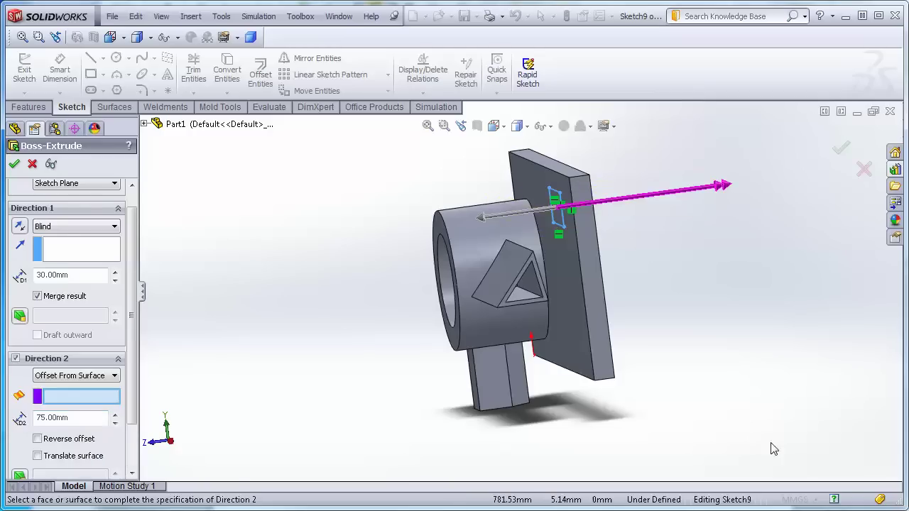
pyautogui.moveTo(780, 388); pyautogui.dragTo(717, 376, button='middle')
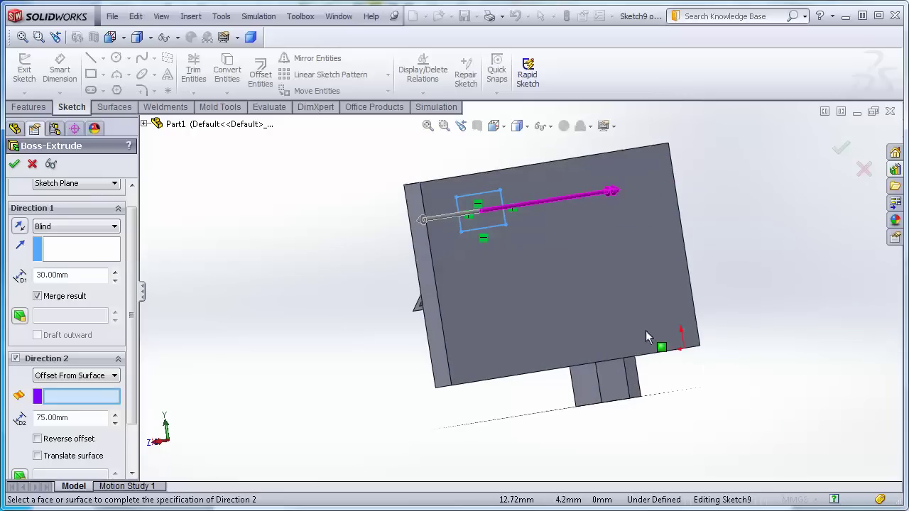
pyautogui.click(521, 309)
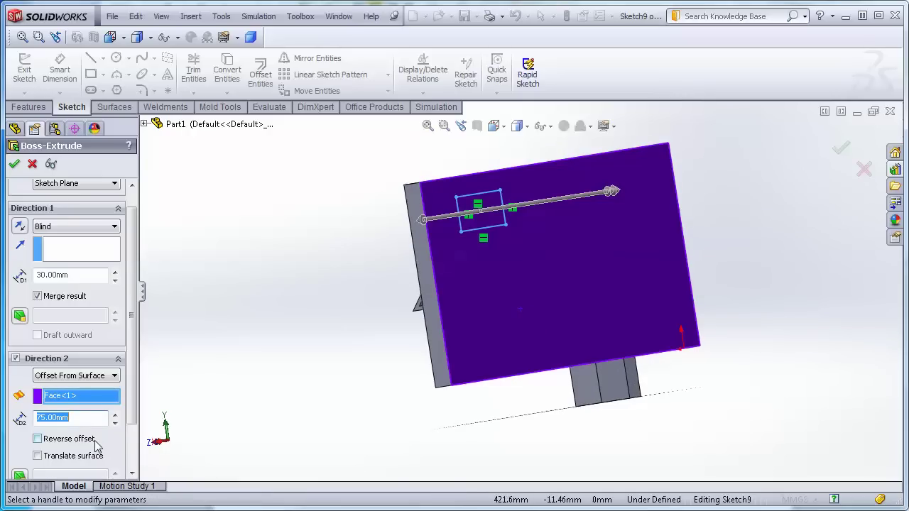
pyautogui.moveTo(70, 418); pyautogui.dragTo(14, 413)
pyautogui.write('30')
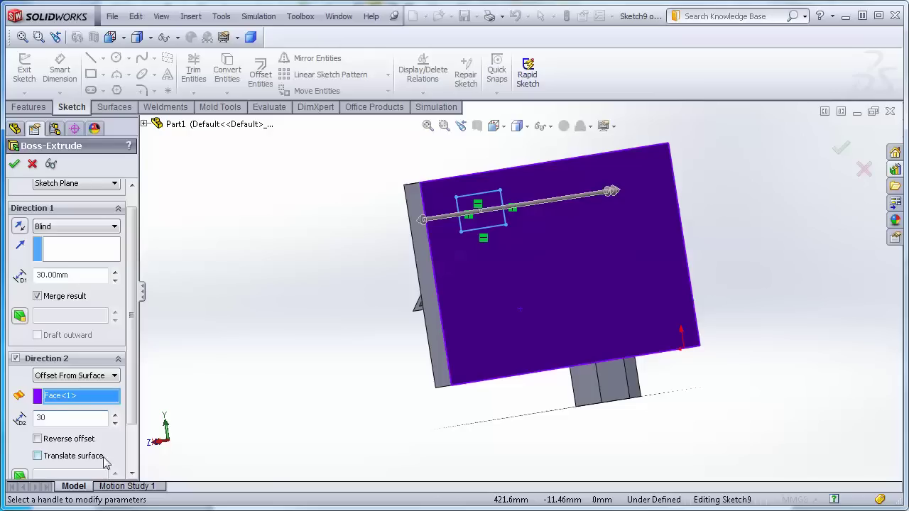
pyautogui.press('Return')
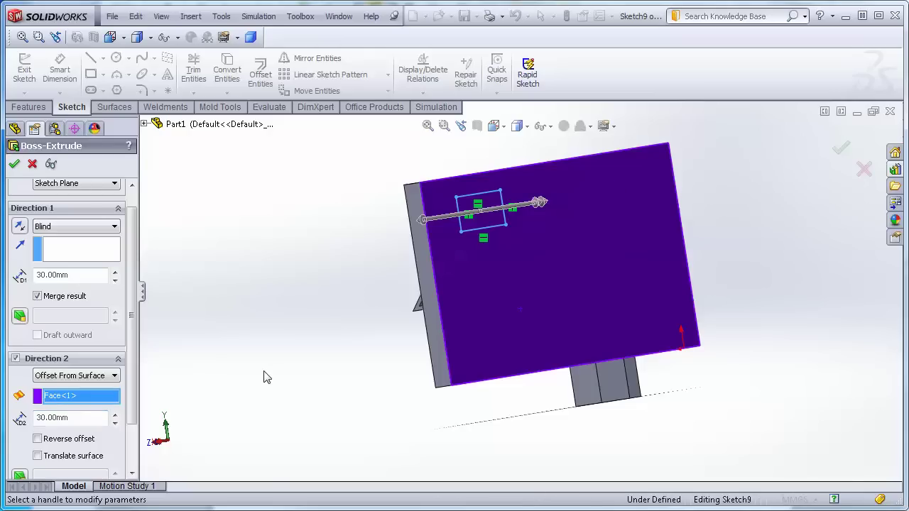
# Step: Reverse the Direction 2 offset so the bar extends beyond the plate's back face, and create the two-sided extrusion
pyautogui.moveTo(298, 370)
pyautogui.mouseDown(button='middle')
pyautogui.moveTo(315, 373)
pyautogui.moveTo(308, 380)
pyautogui.mouseUp(button='middle')
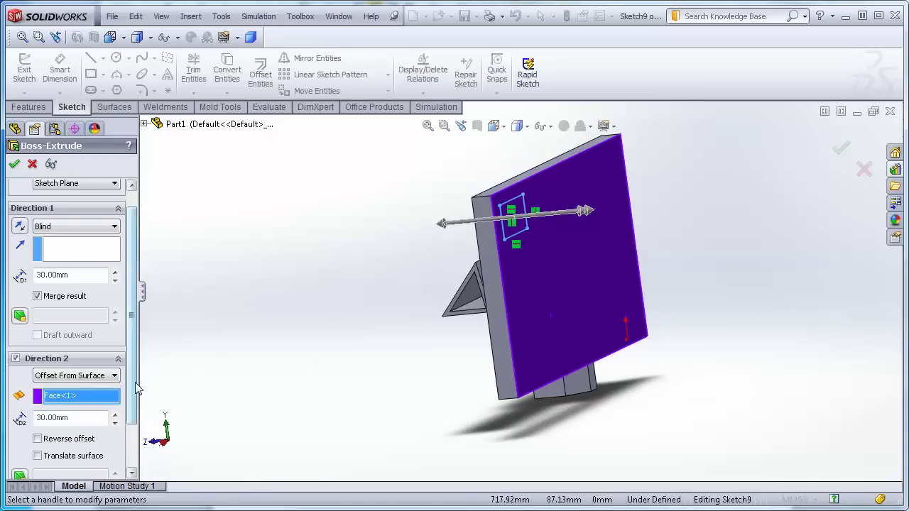
pyautogui.scroll(-3, 137, 388)
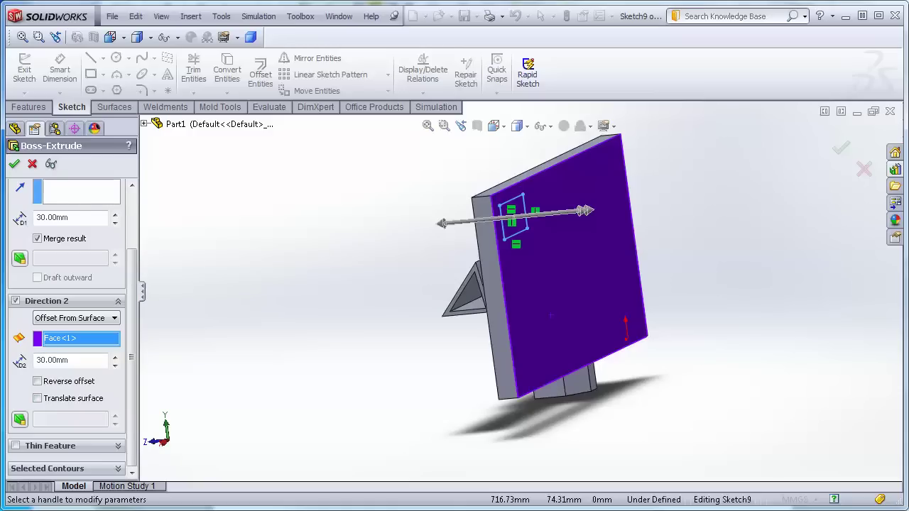
pyautogui.click(15, 168)
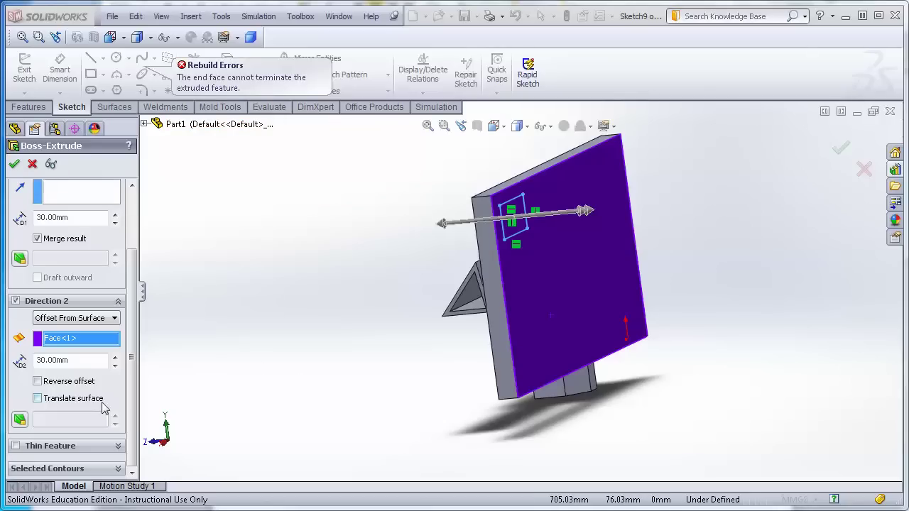
pyautogui.click(38, 383)
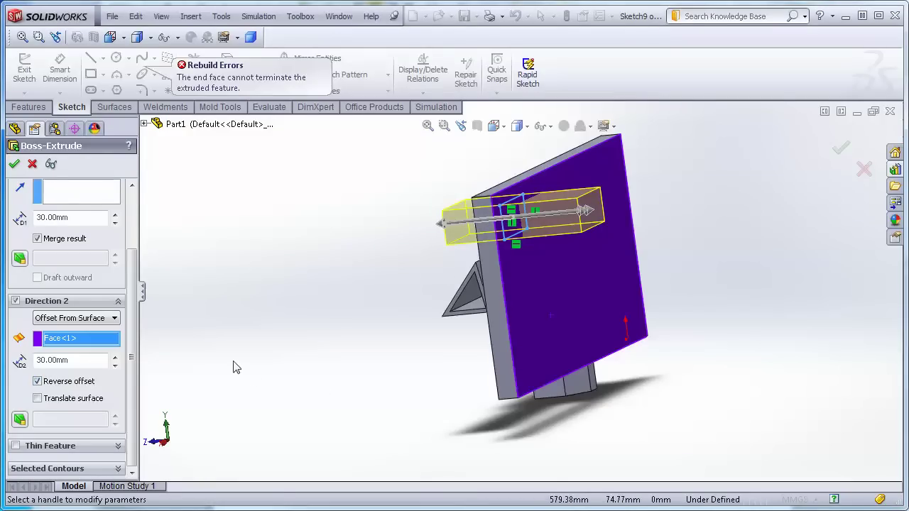
pyautogui.click(13, 164)
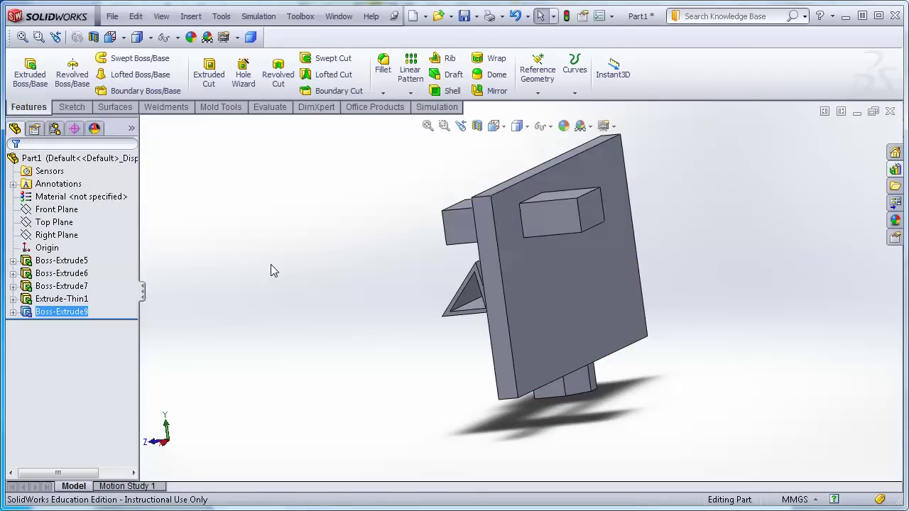
# Step: Inspect the two-sided extrusion from several angles and check the e-mail's list of lab features to explore
pyautogui.moveTo(276, 268); pyautogui.dragTo(334, 288, button='middle')
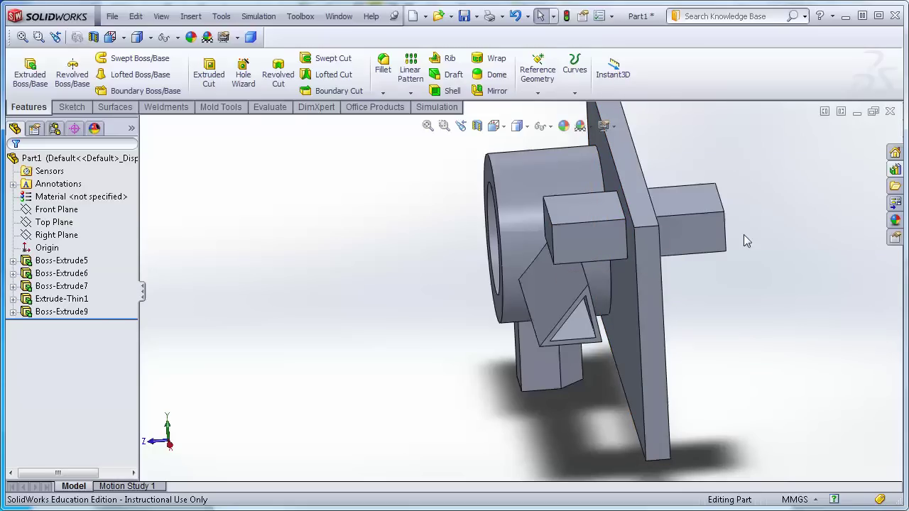
pyautogui.moveTo(369, 329); pyautogui.dragTo(371, 321, button='middle')
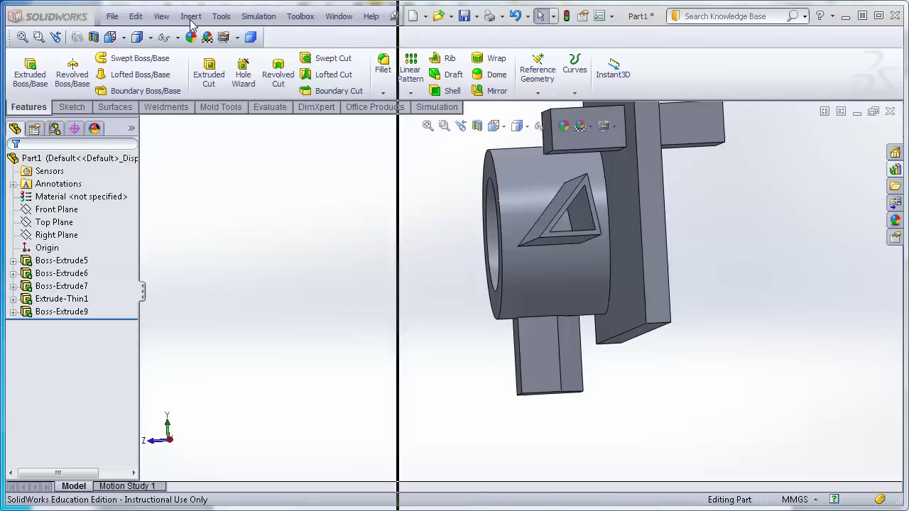
pyautogui.hotkey('alt', 'Tab')
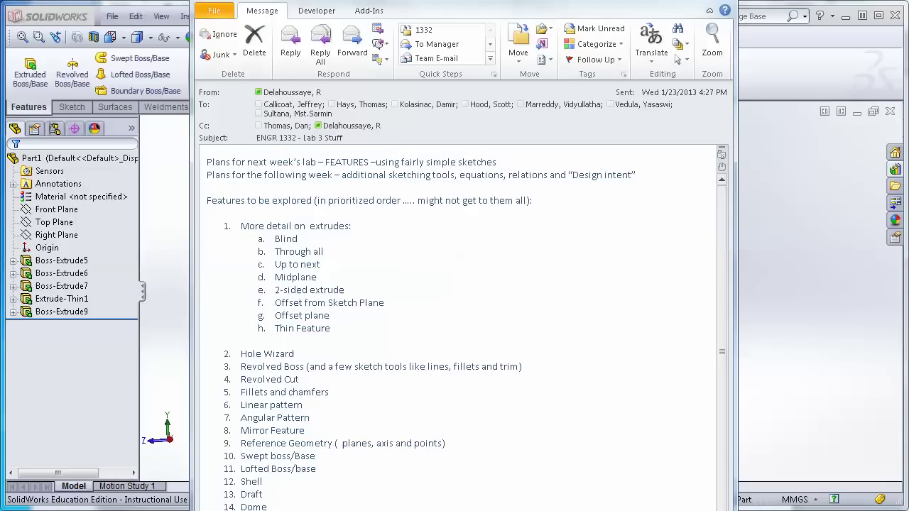
pyautogui.press('Escape')
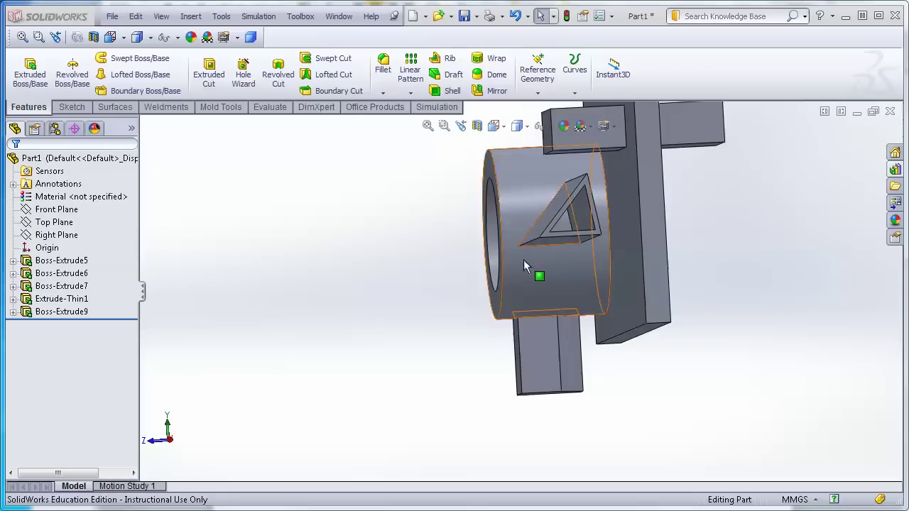
# Step: Start an Extruded Cut sketch on the plate's long, narrow top side face and view the sketch plane head-on
pyautogui.moveTo(423, 314); pyautogui.dragTo(381, 270, button='middle')
pyautogui.moveTo(731, 223); pyautogui.dragTo(718, 258, button='middle')
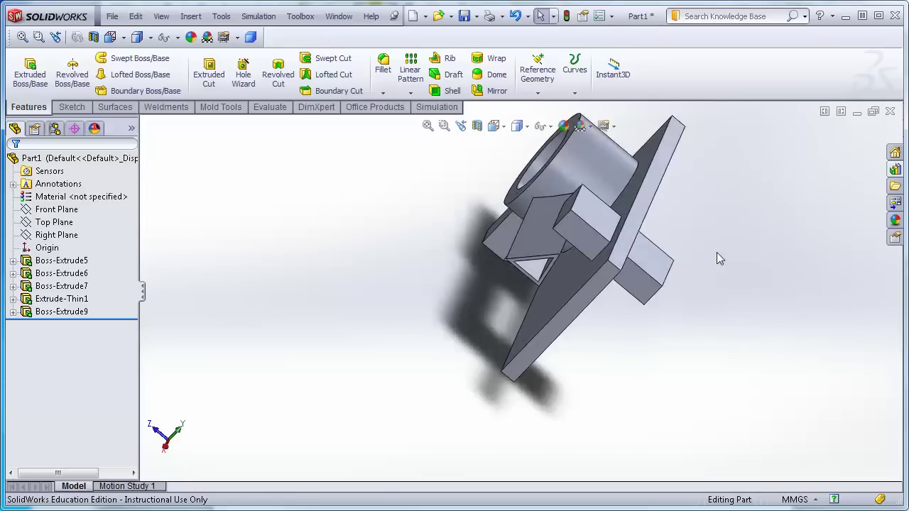
pyautogui.click(208, 71)
pyautogui.click(650, 201)
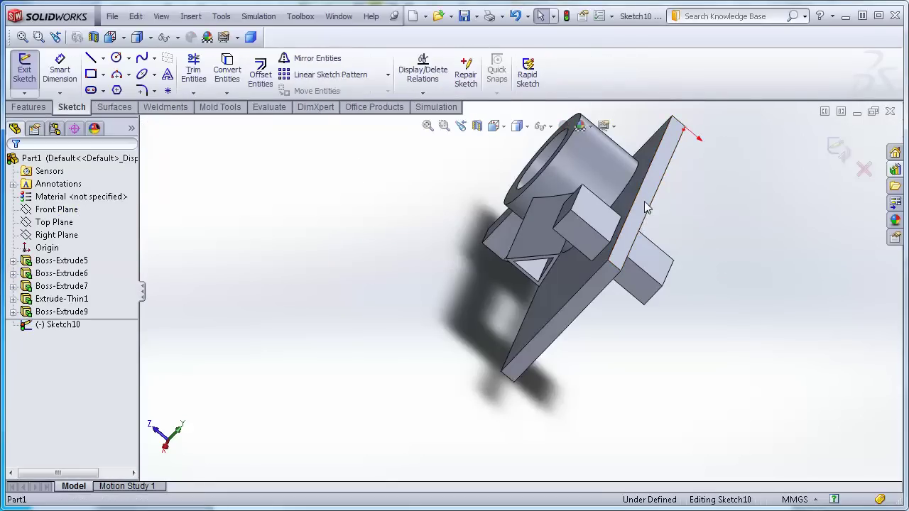
pyautogui.click(494, 126)
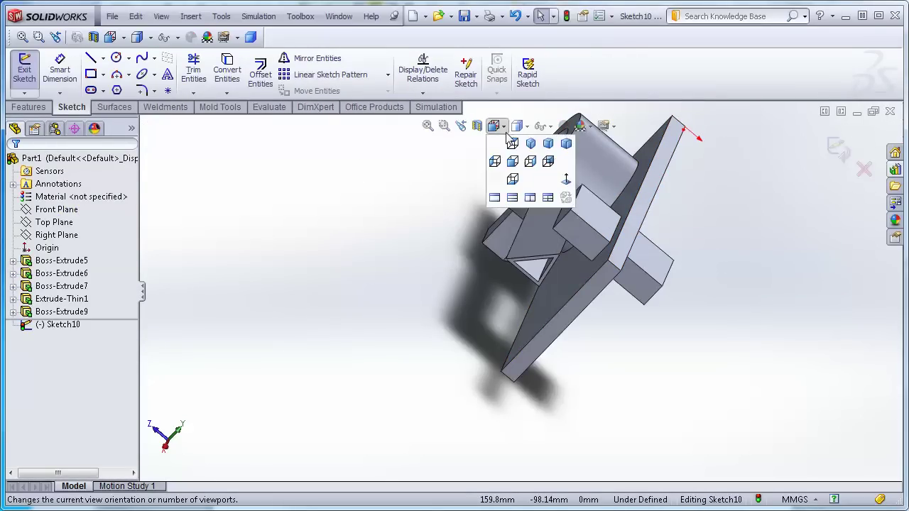
pyautogui.click(566, 179)
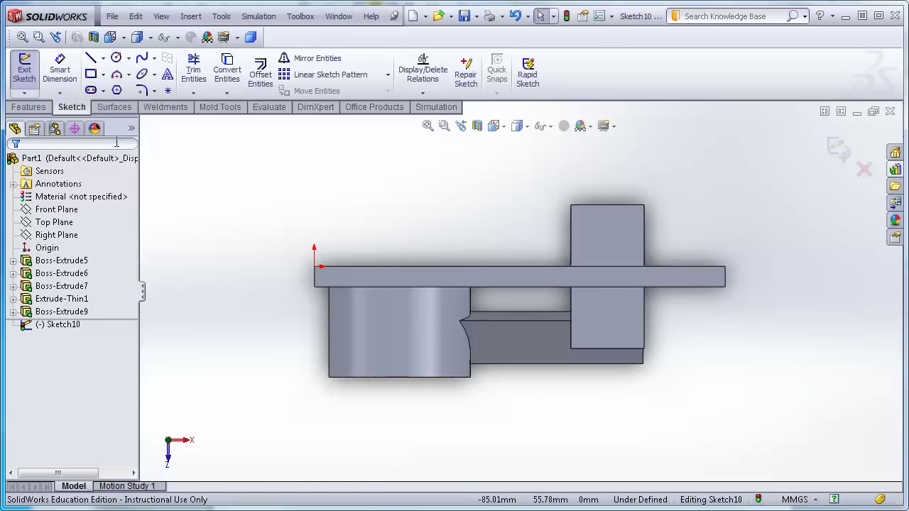
# Step: Sketch a circle about 11 mm in radius over the part of the rectangular bar in front of the plate, and finish the sketch
pyautogui.click(116, 58)
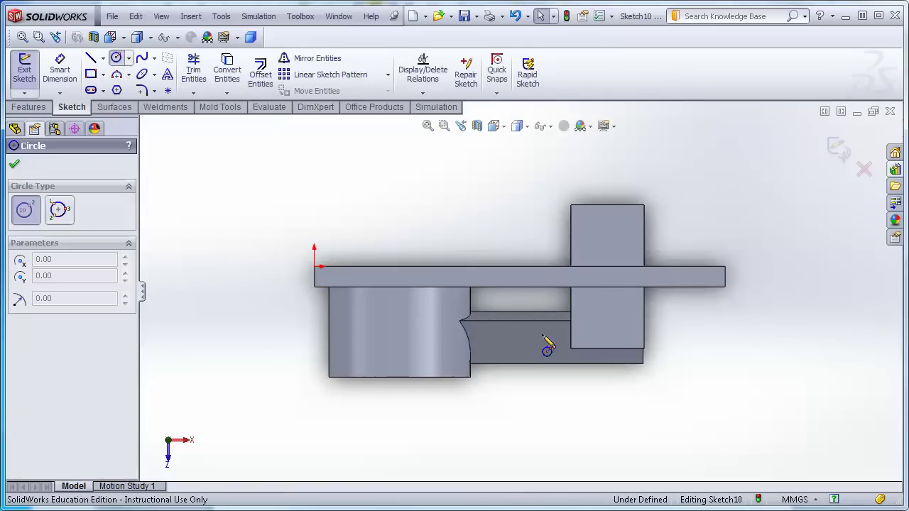
pyautogui.click(610, 314)
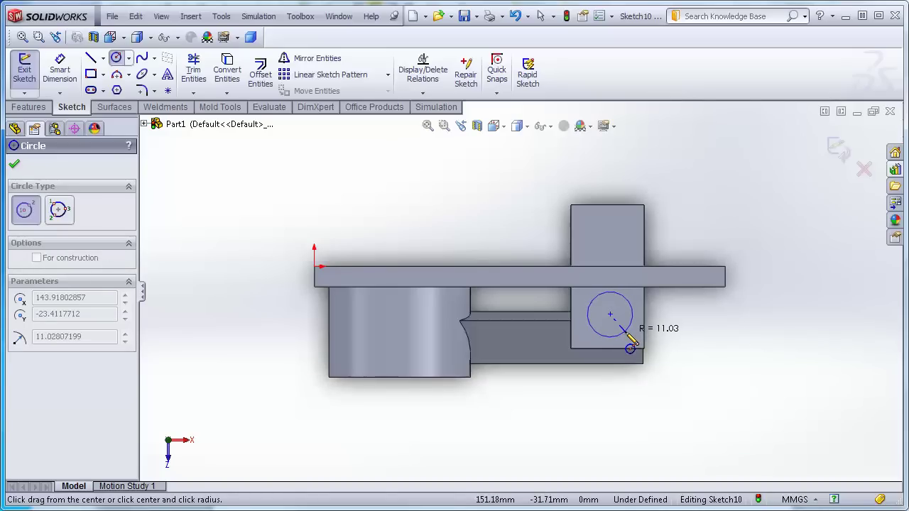
pyautogui.click(628, 337)
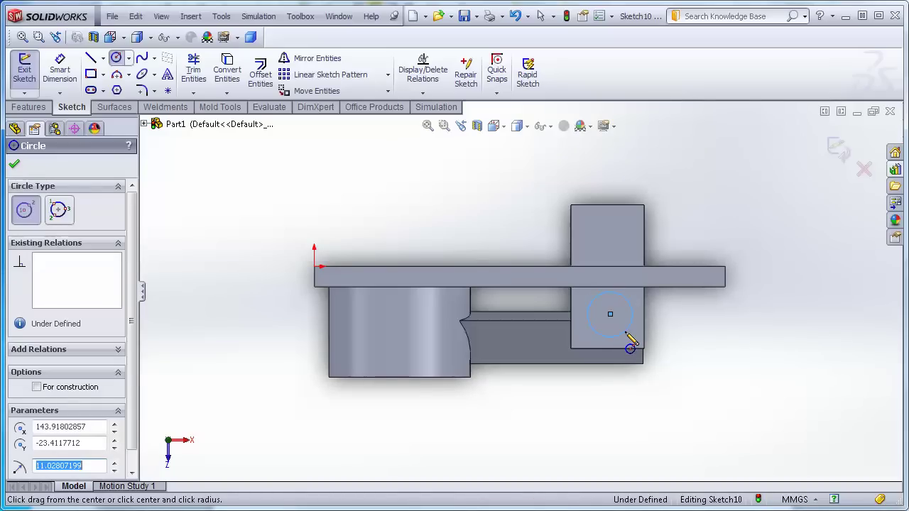
pyautogui.click(839, 152)
pyautogui.hotkey('ctrl', 'e')
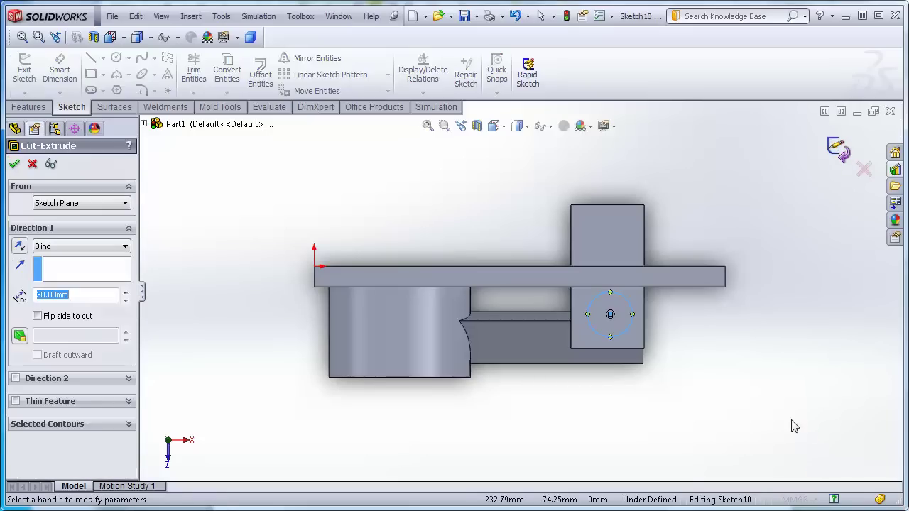
# Step: Cut the circle Through All from the sketch plane and inspect the resulting hole
pyautogui.moveTo(785, 422); pyautogui.dragTo(704, 353, button='middle')
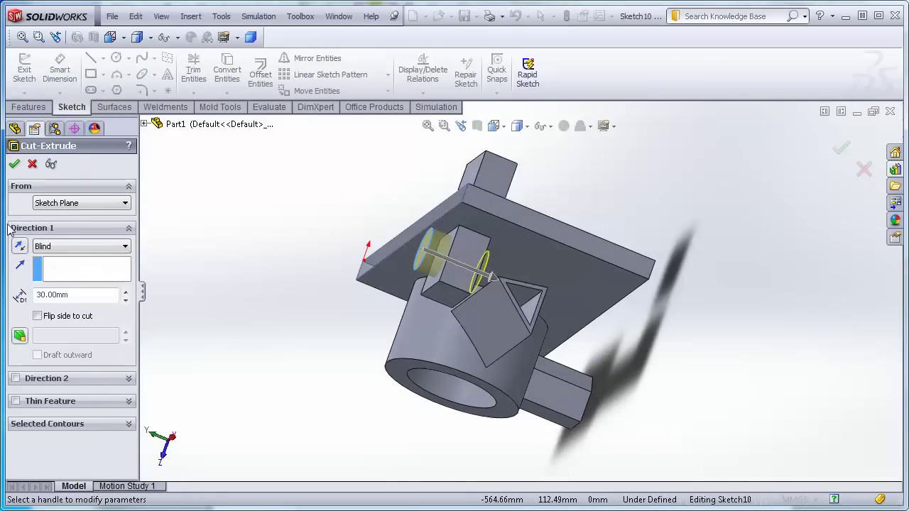
pyautogui.click(125, 247)
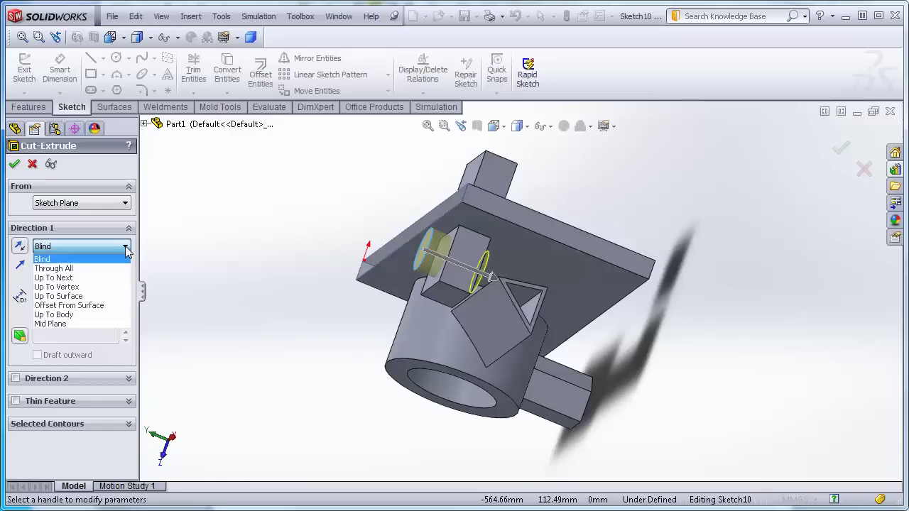
pyautogui.click(66, 273)
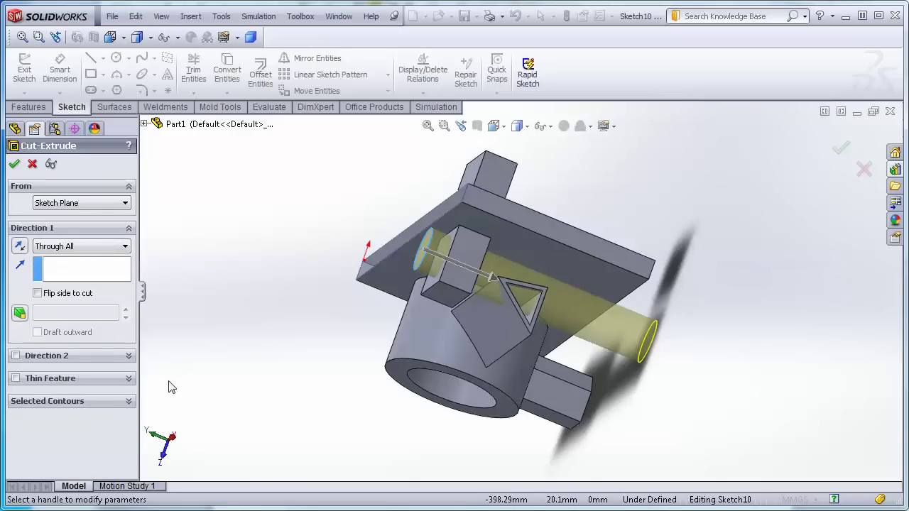
pyautogui.moveTo(747, 211); pyautogui.dragTo(734, 238, button='middle')
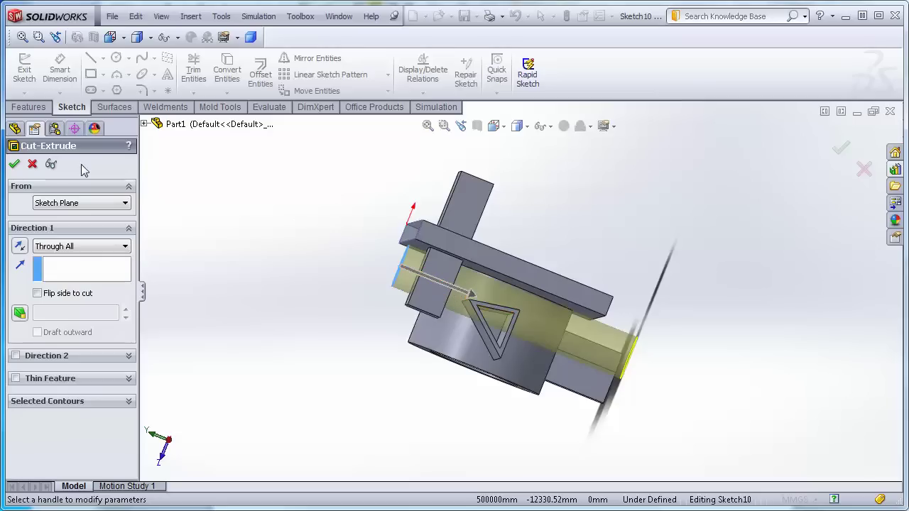
pyautogui.click(15, 165)
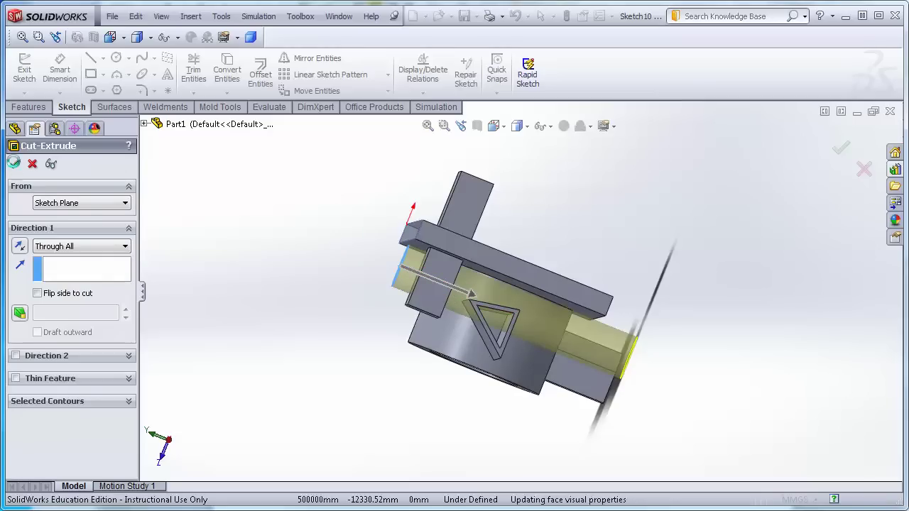
pyautogui.moveTo(272, 309); pyautogui.dragTo(873, 261, button='middle')
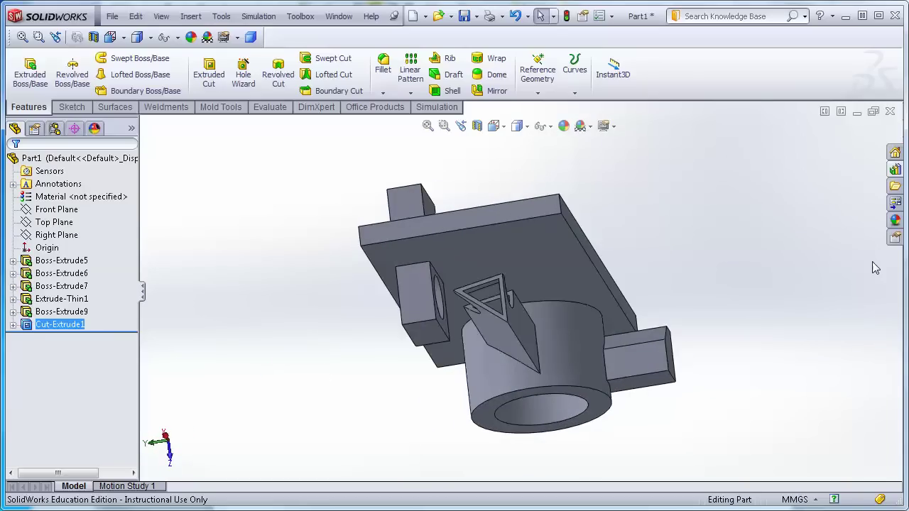
pyautogui.moveTo(734, 235); pyautogui.dragTo(749, 262, button='middle')
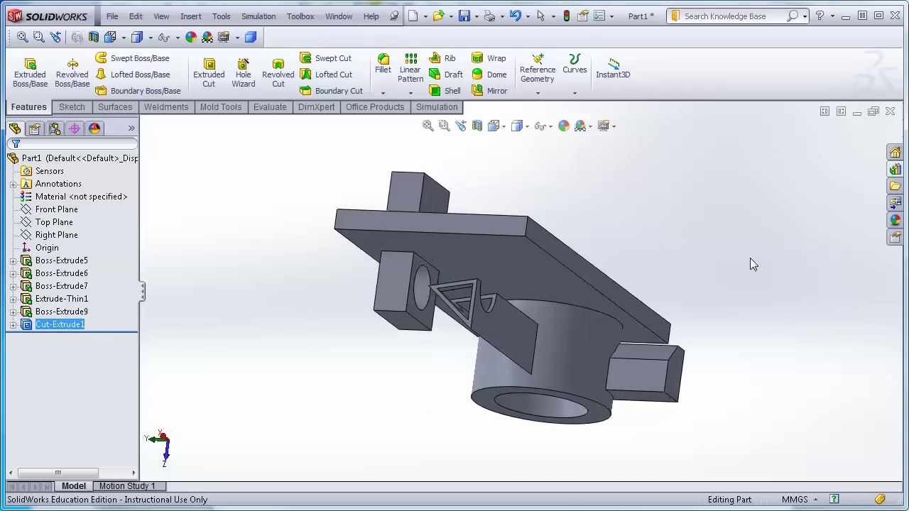
# Step: Change the circular cut's end condition to Up To Next and inspect the bar and triangular tube
pyautogui.rightClick(70, 329)
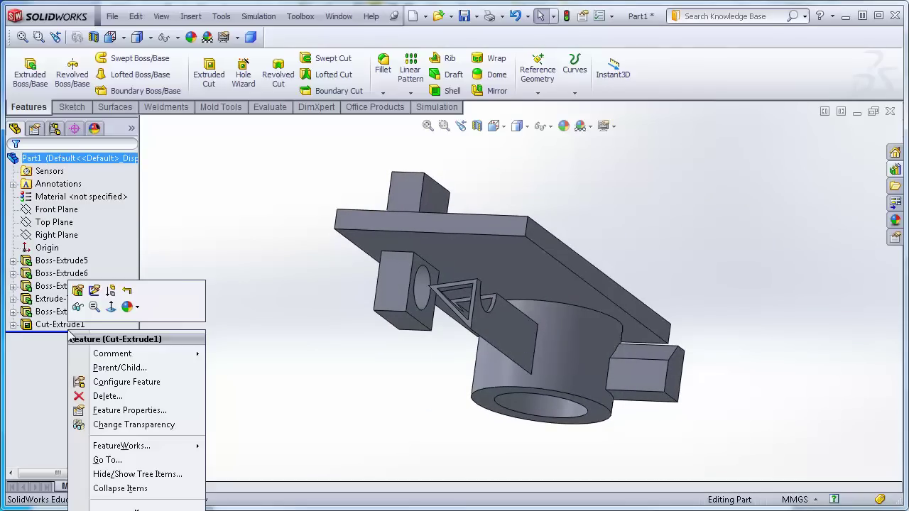
pyautogui.click(77, 291)
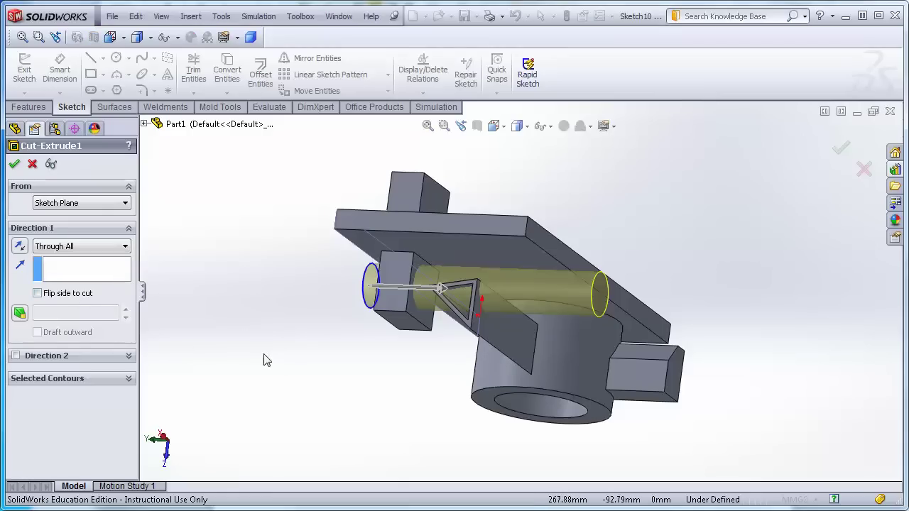
pyautogui.click(122, 248)
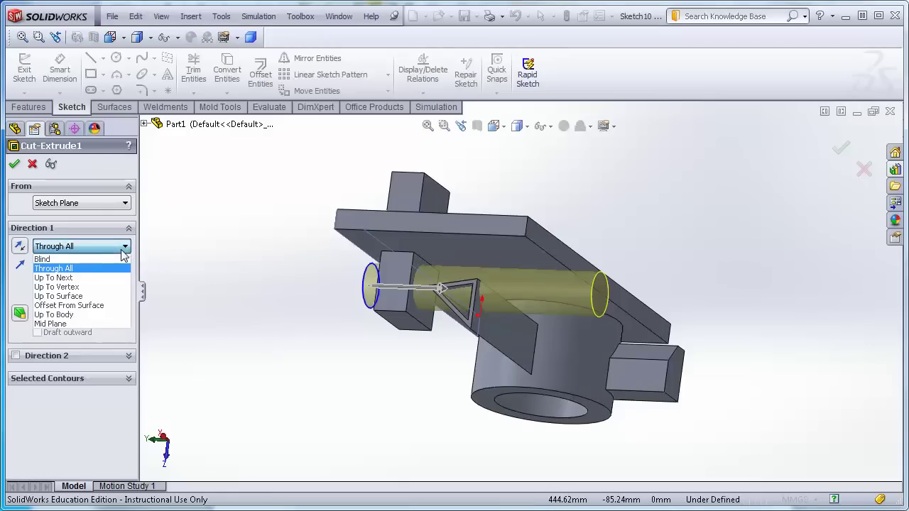
pyautogui.click(75, 278)
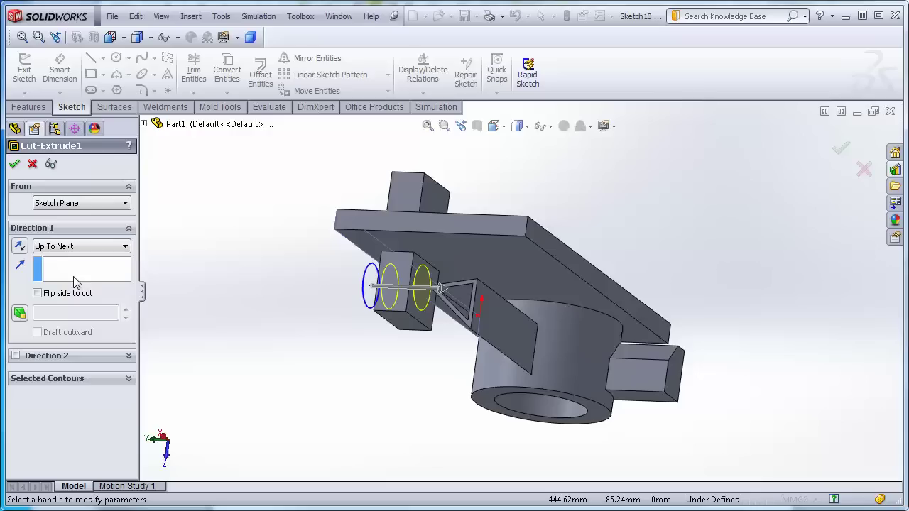
pyautogui.moveTo(234, 345); pyautogui.dragTo(218, 269, button='middle')
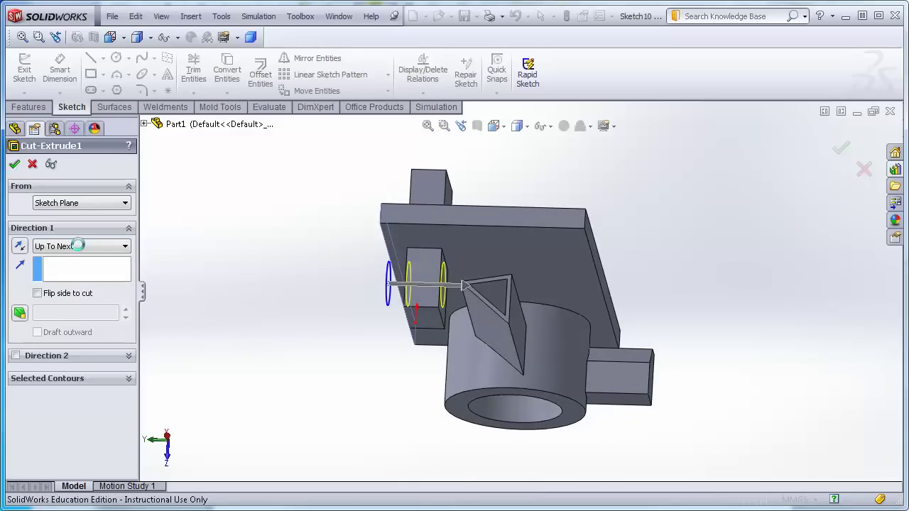
pyautogui.click(13, 165)
pyautogui.moveTo(276, 367); pyautogui.dragTo(291, 348, button='middle')
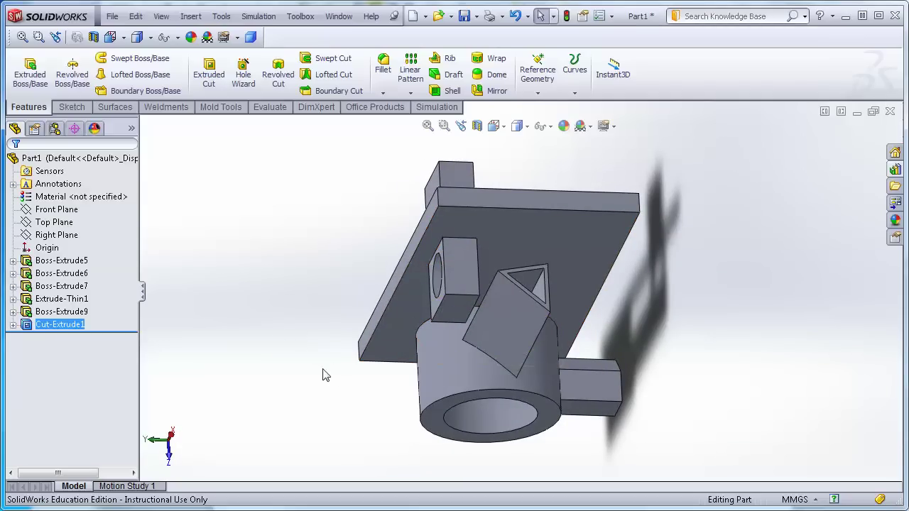
pyautogui.moveTo(336, 371); pyautogui.dragTo(328, 371, button='middle')
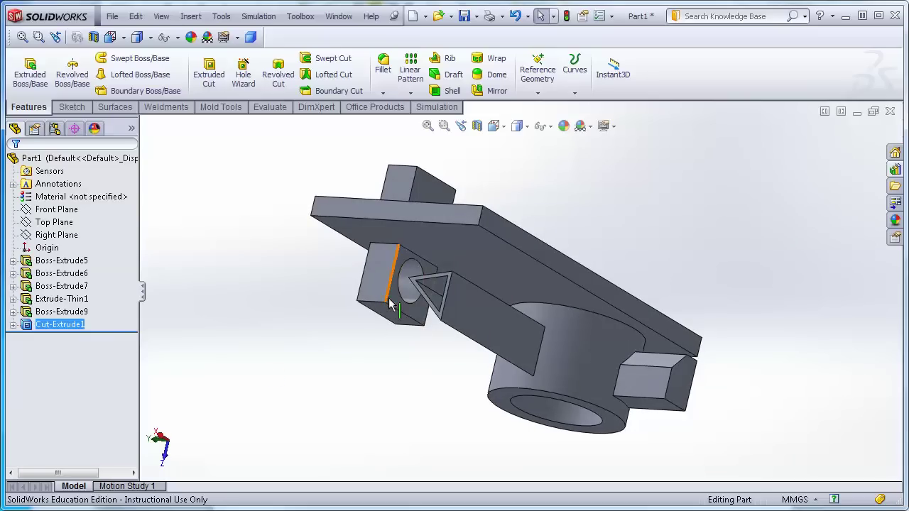
pyautogui.moveTo(263, 347); pyautogui.dragTo(299, 350, button='middle')
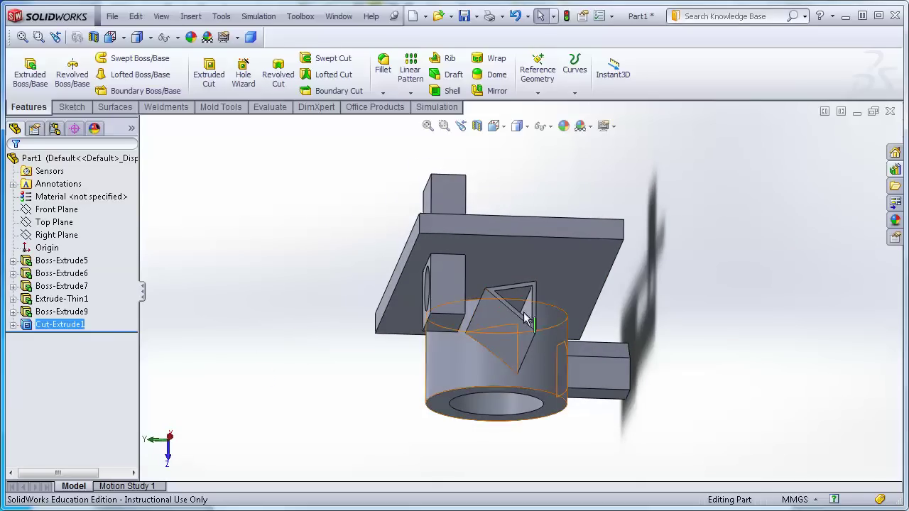
# Step: Change the circular cut's end condition to Up To Surface, ending at an inner face of the triangular tube
pyautogui.rightClick(56, 327)
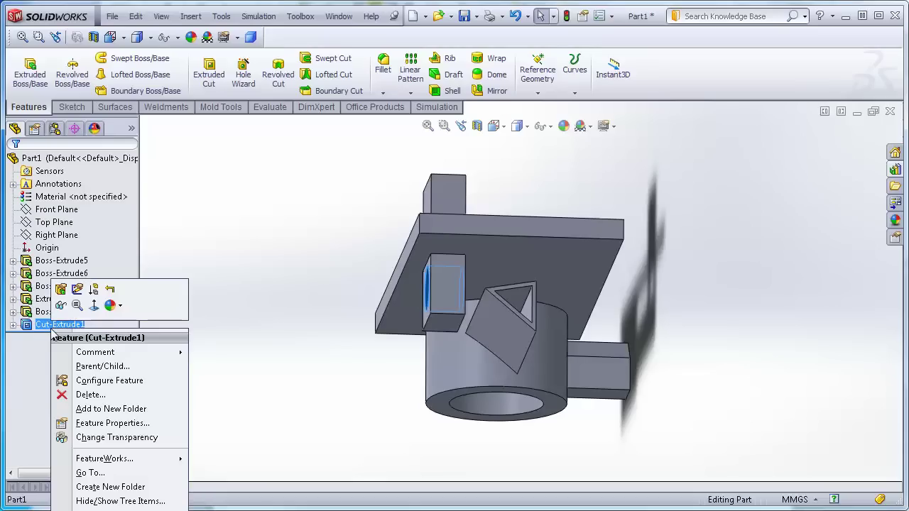
pyautogui.click(62, 288)
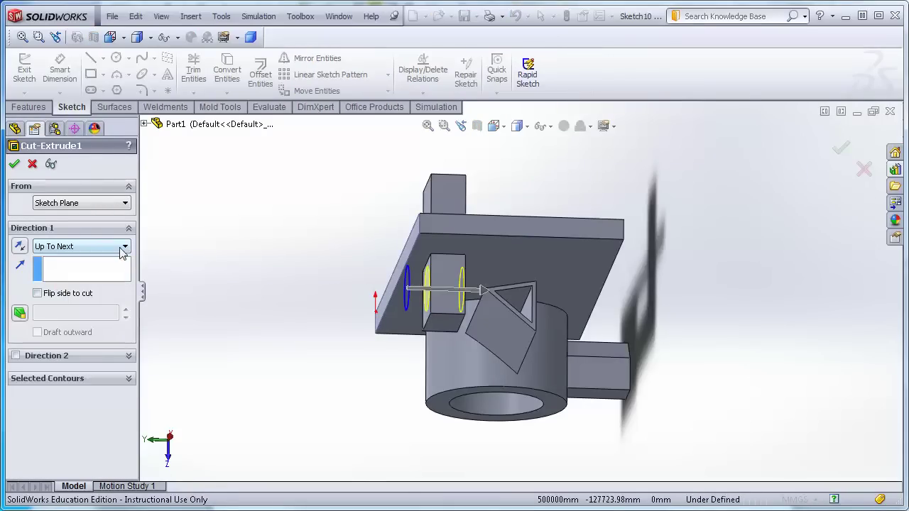
pyautogui.click(125, 247)
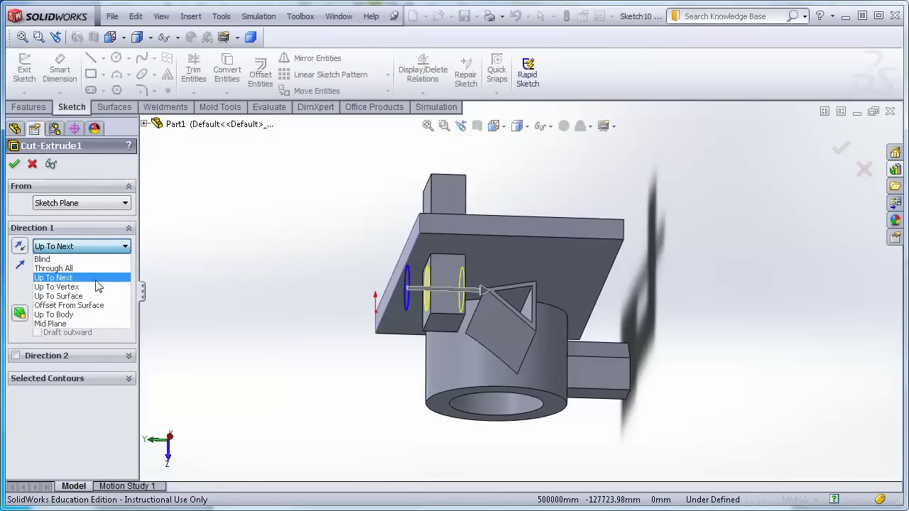
pyautogui.click(77, 296)
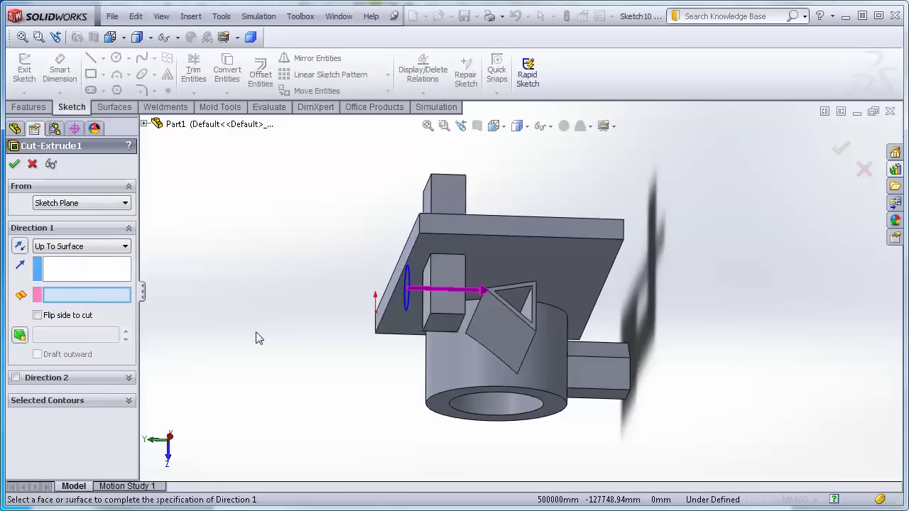
pyautogui.moveTo(258, 337); pyautogui.dragTo(261, 362, button='middle')
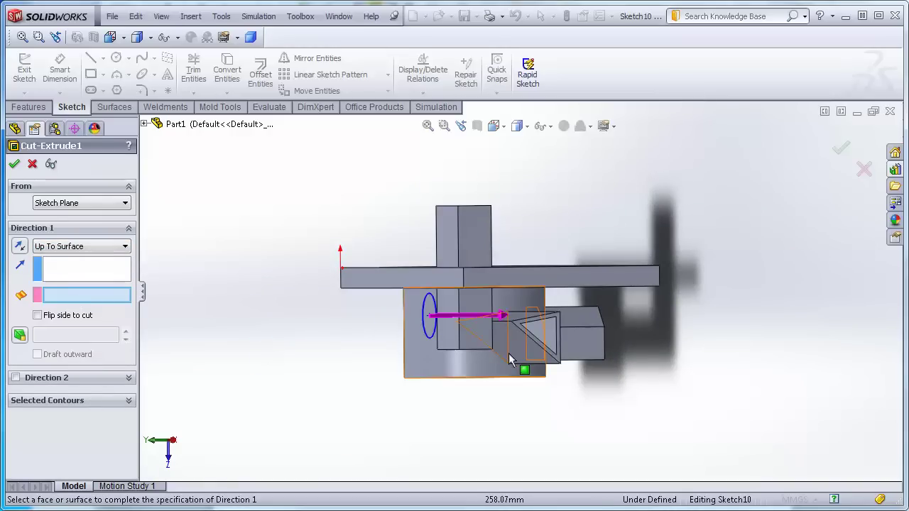
pyautogui.click(547, 332)
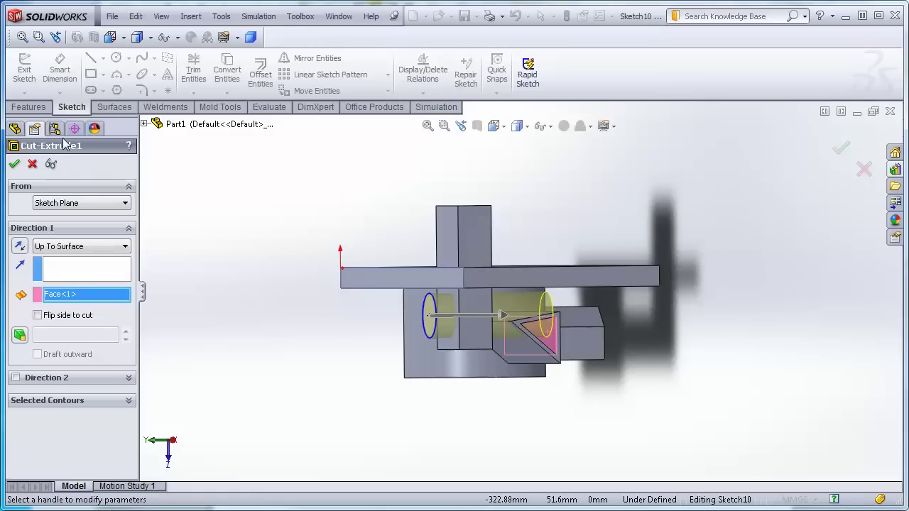
pyautogui.click(14, 164)
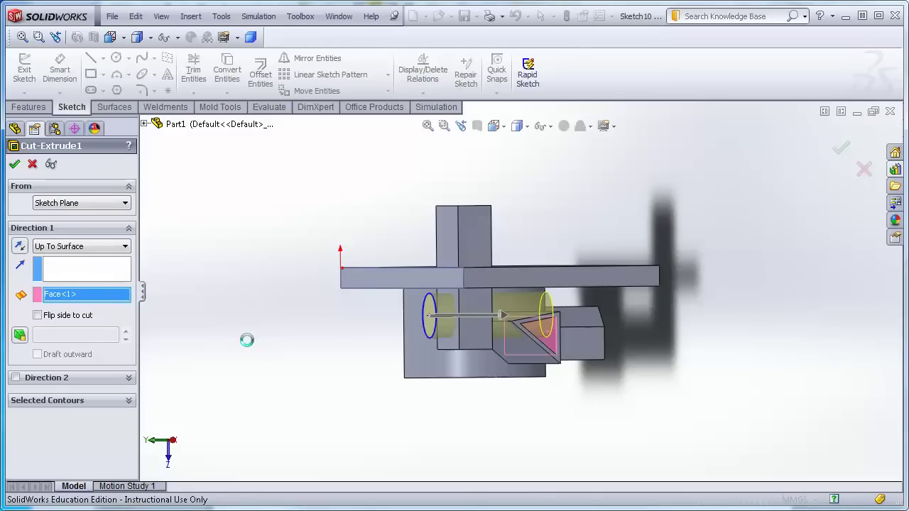
pyautogui.moveTo(266, 379); pyautogui.dragTo(441, 357, button='middle')
pyautogui.moveTo(777, 378); pyautogui.dragTo(727, 335, button='middle')
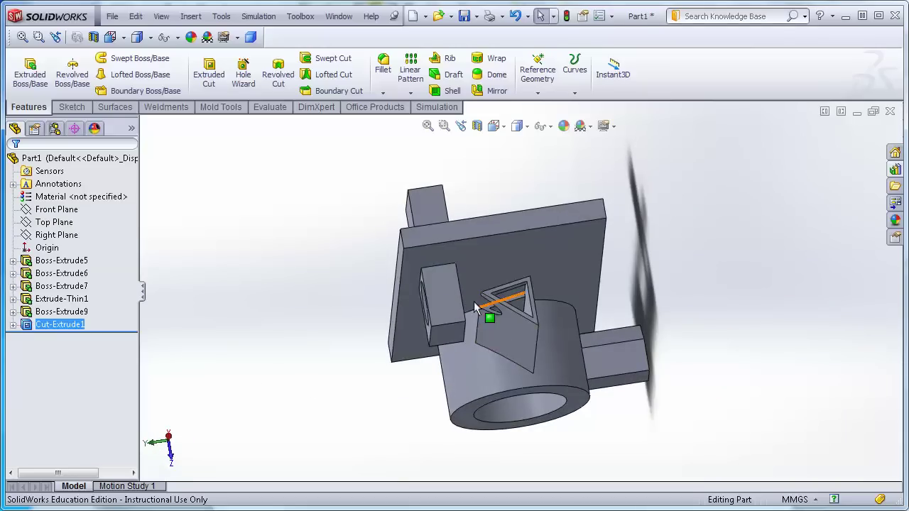
pyautogui.moveTo(690, 372); pyautogui.dragTo(755, 381, button='middle')
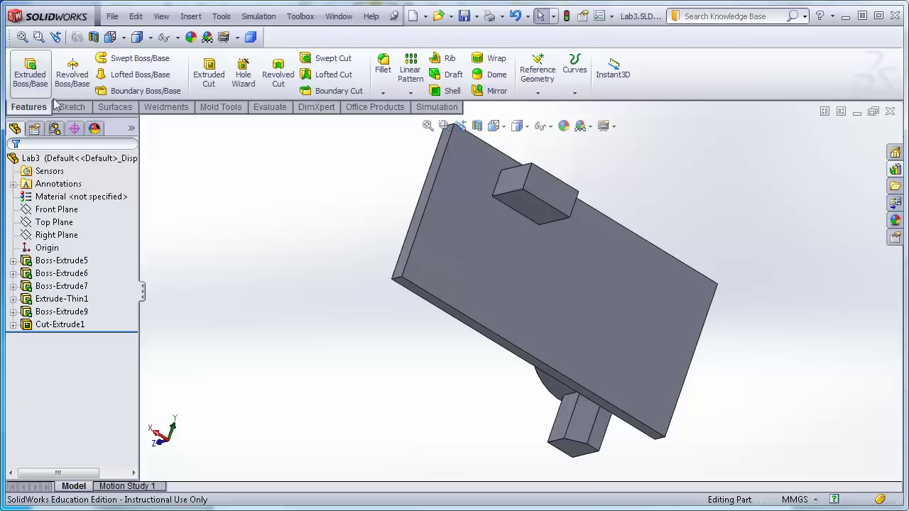
# Step: Start a Hole Wizard hole with the plain Hole type, the ANSI Metric standard and Drill sizes
pyautogui.click(245, 76)
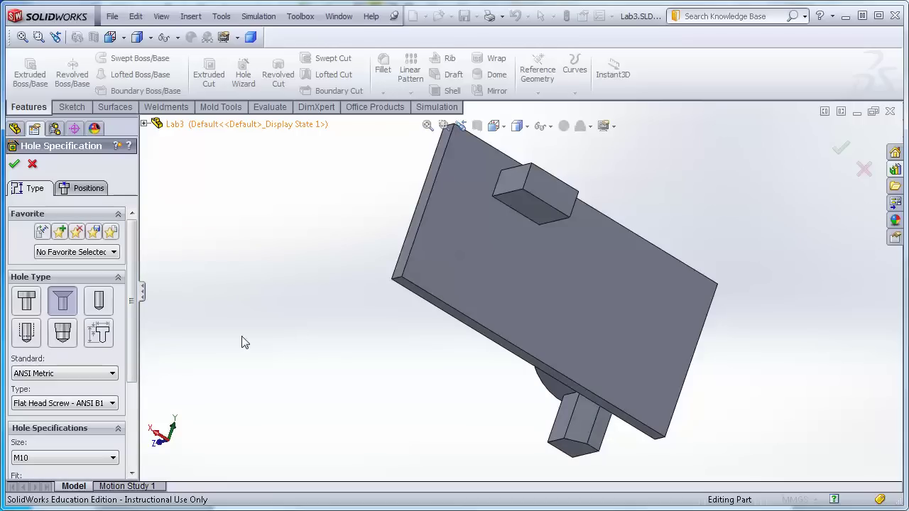
pyautogui.moveTo(275, 331); pyautogui.dragTo(497, 331, button='middle')
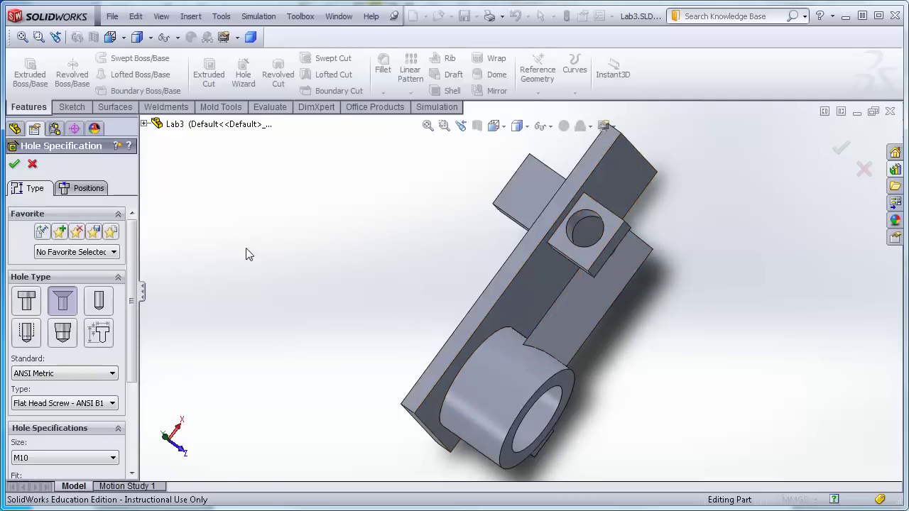
pyautogui.moveTo(252, 261); pyautogui.dragTo(310, 382, button='middle')
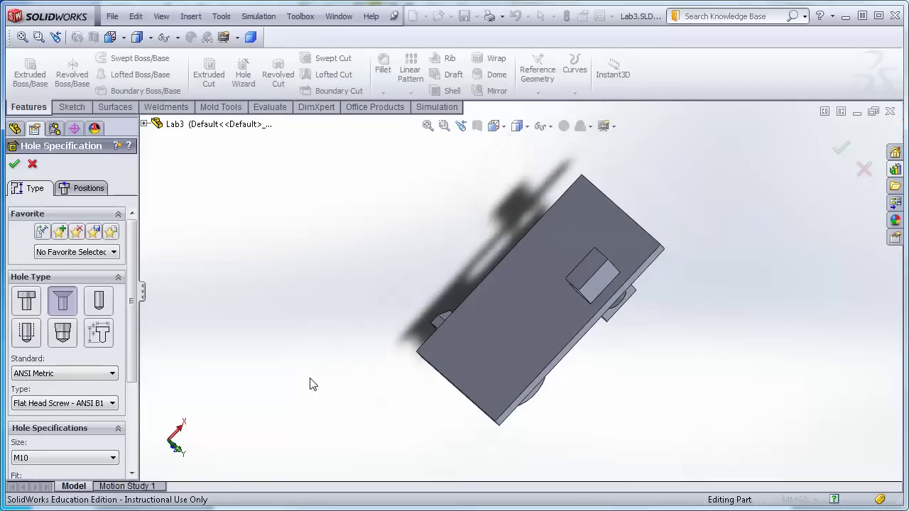
pyautogui.scroll(-1, 427, 409)
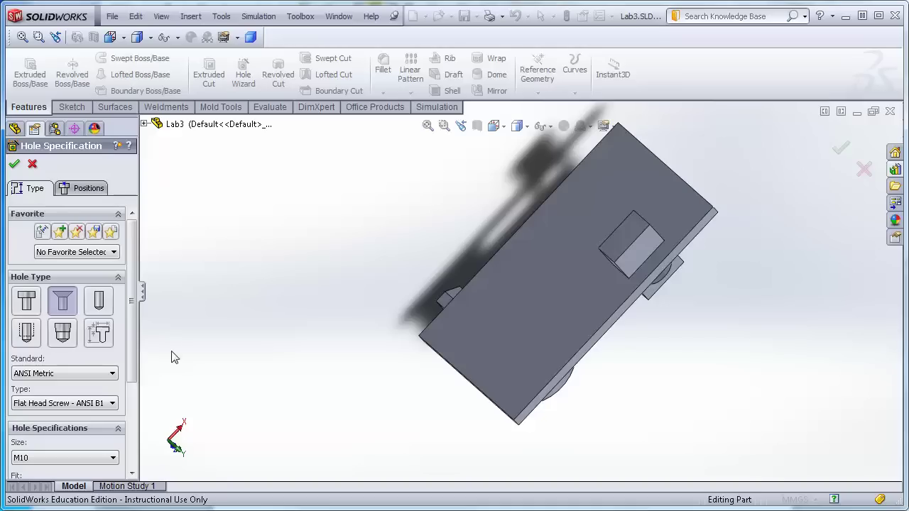
pyautogui.click(99, 303)
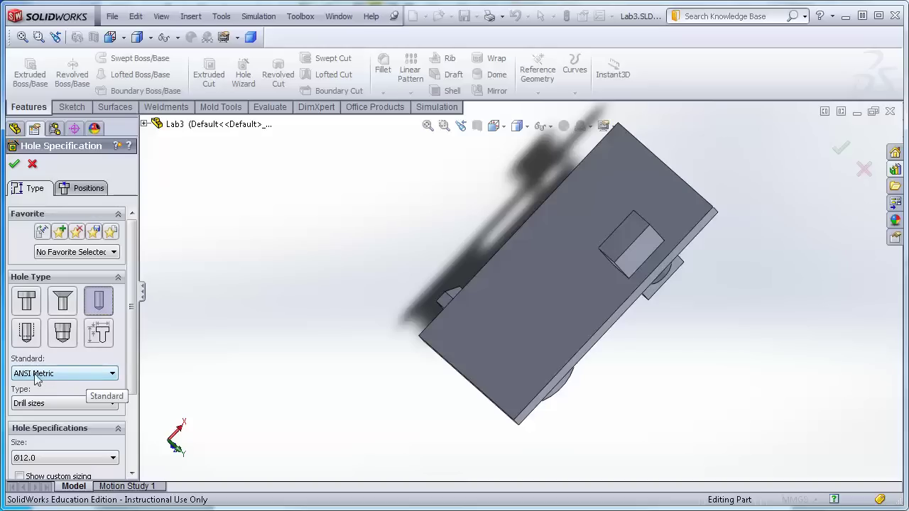
pyautogui.click(113, 375)
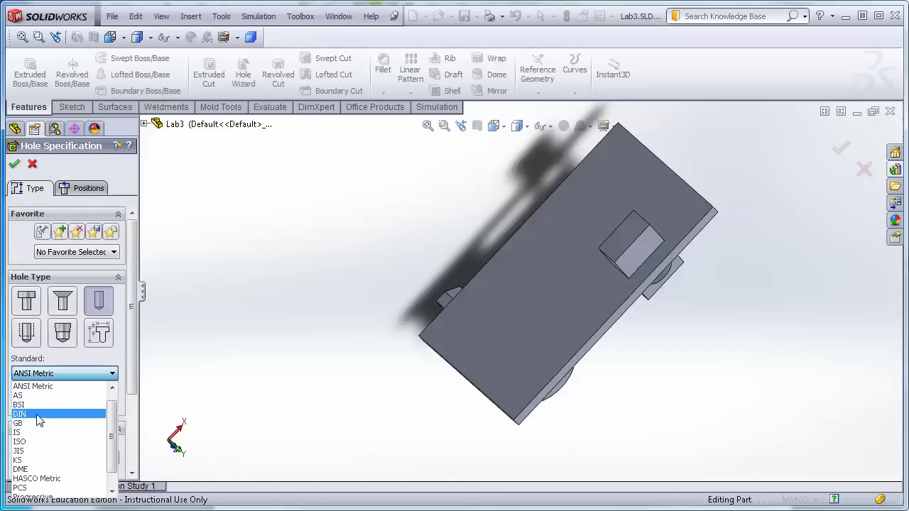
pyautogui.click(80, 375)
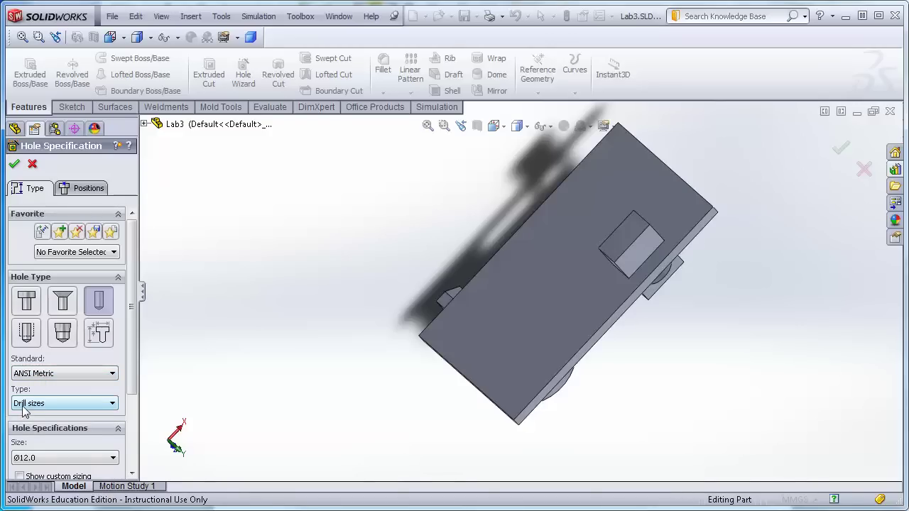
pyautogui.click(112, 403)
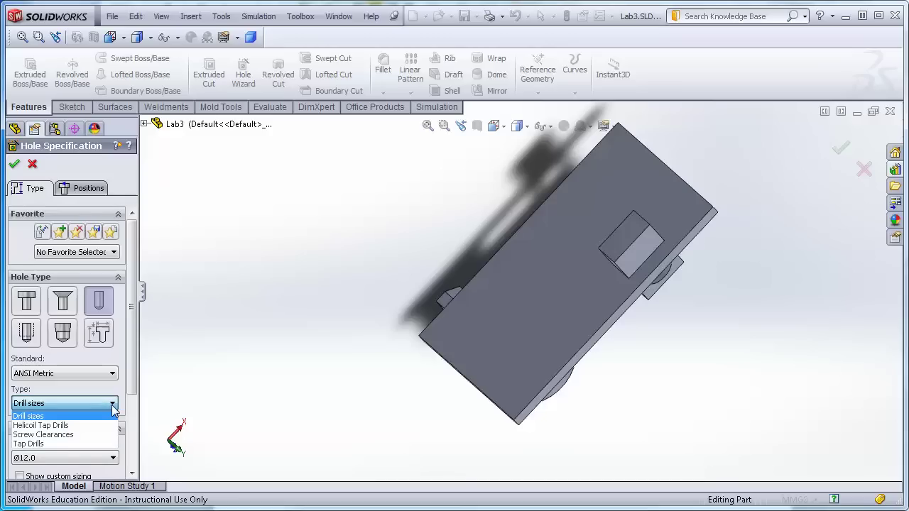
pyautogui.click(35, 417)
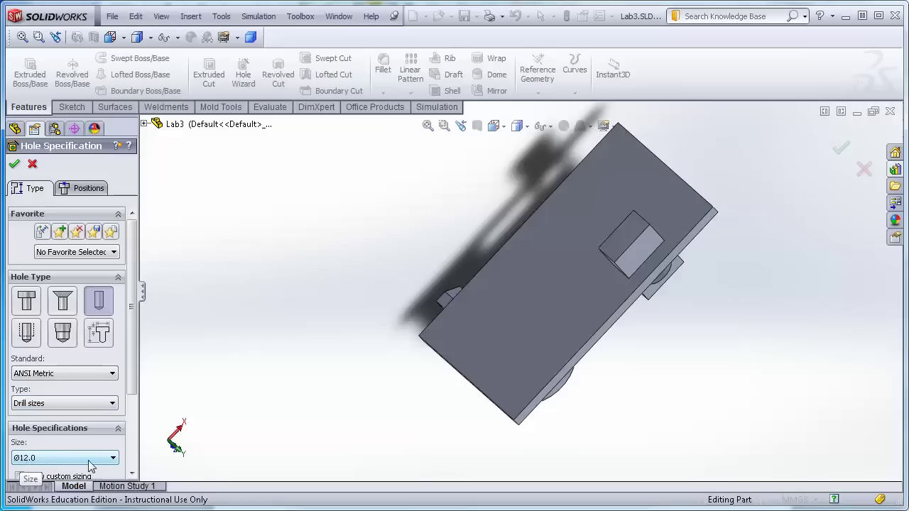
# Step: Set the hole size to Ø13.0 and its end condition to Through All
pyautogui.click(113, 459)
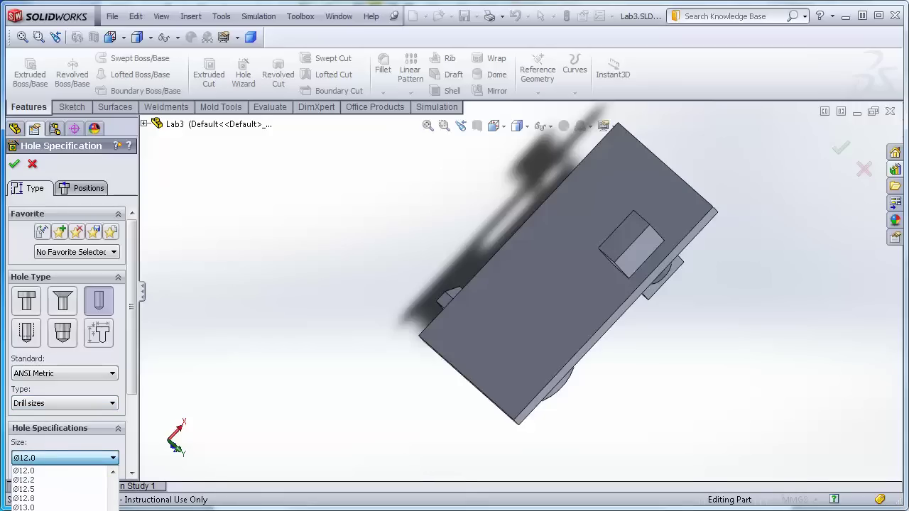
pyautogui.click(44, 508)
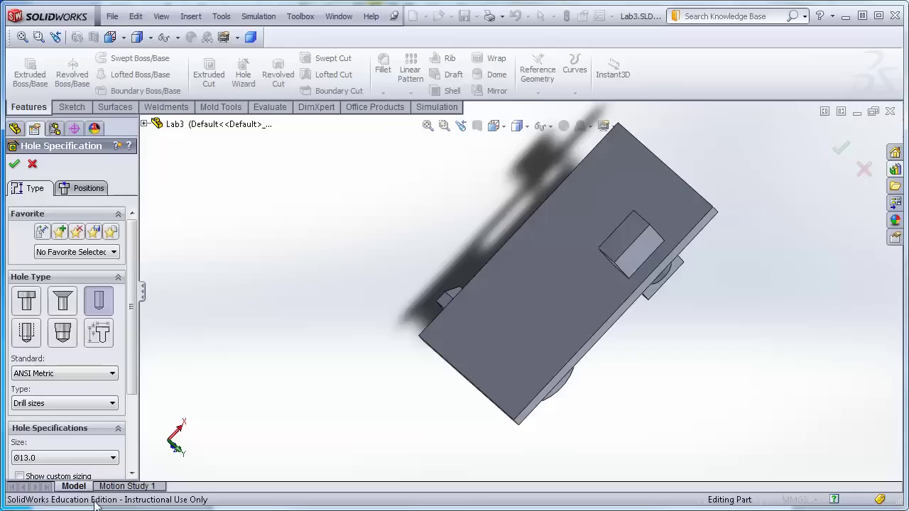
pyautogui.moveTo(135, 359); pyautogui.dragTo(136, 424)
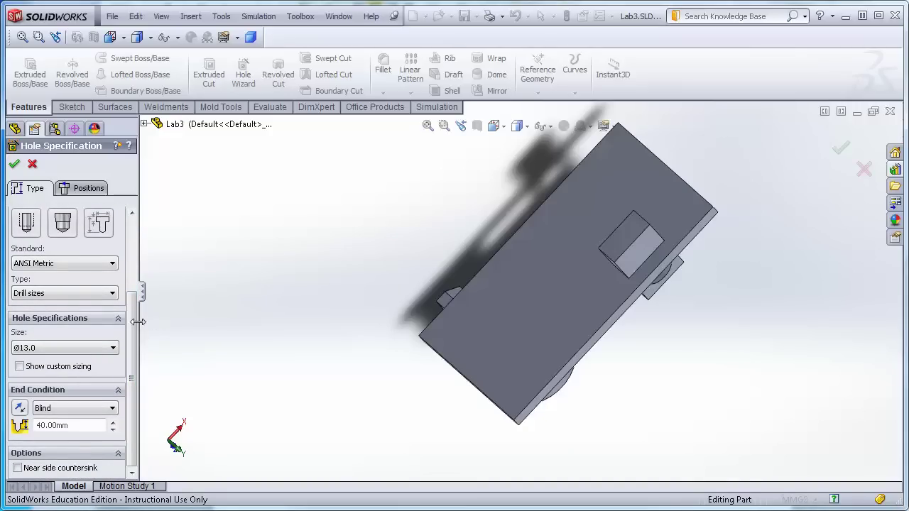
pyautogui.click(112, 409)
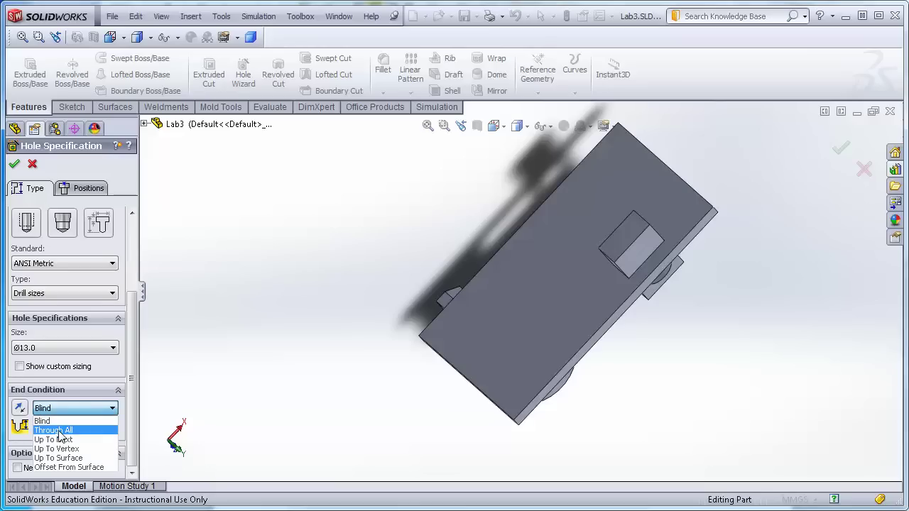
pyautogui.click(61, 431)
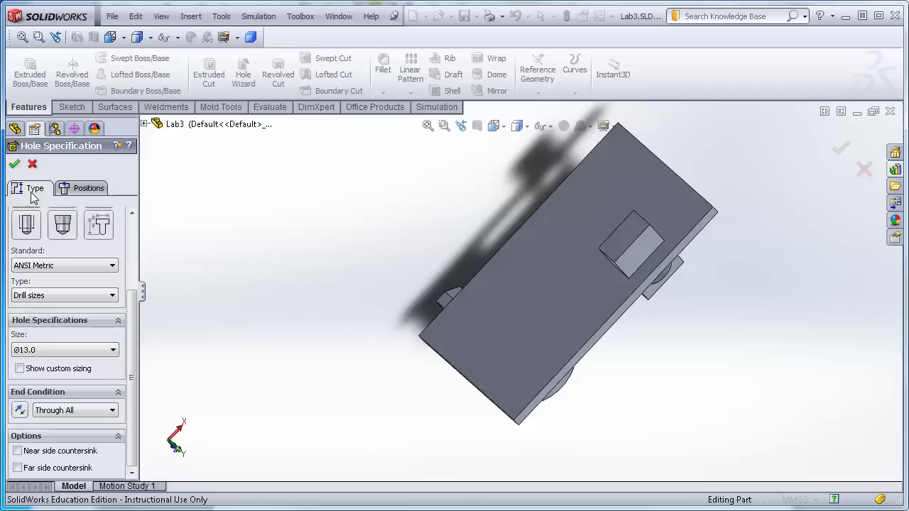
# Step: Place the hole's centre point on the plate's back face, within the outline of the round boss behind it
pyautogui.click(94, 192)
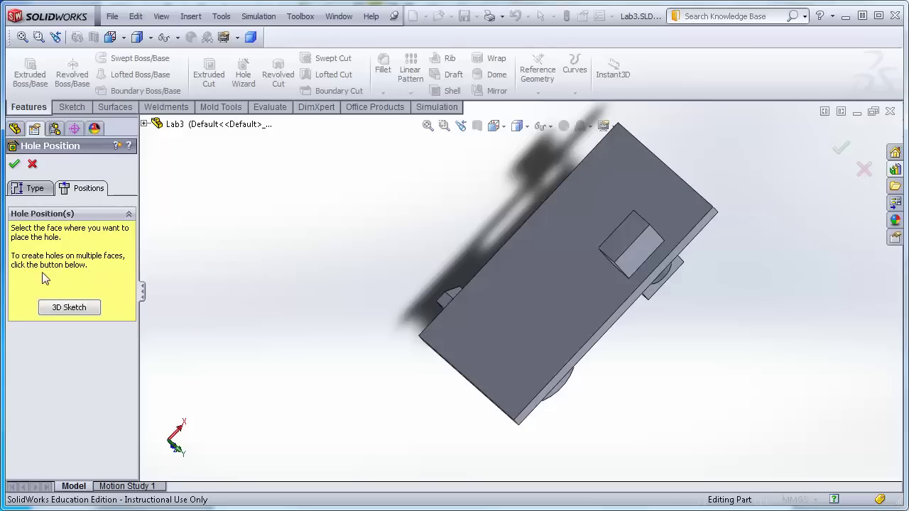
pyautogui.click(520, 365)
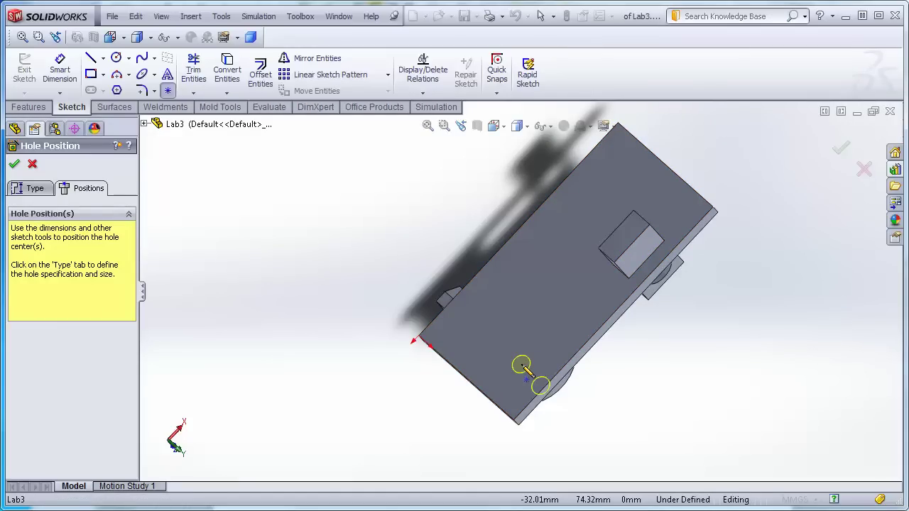
pyautogui.moveTo(526, 335); pyautogui.dragTo(525, 392, button='middle')
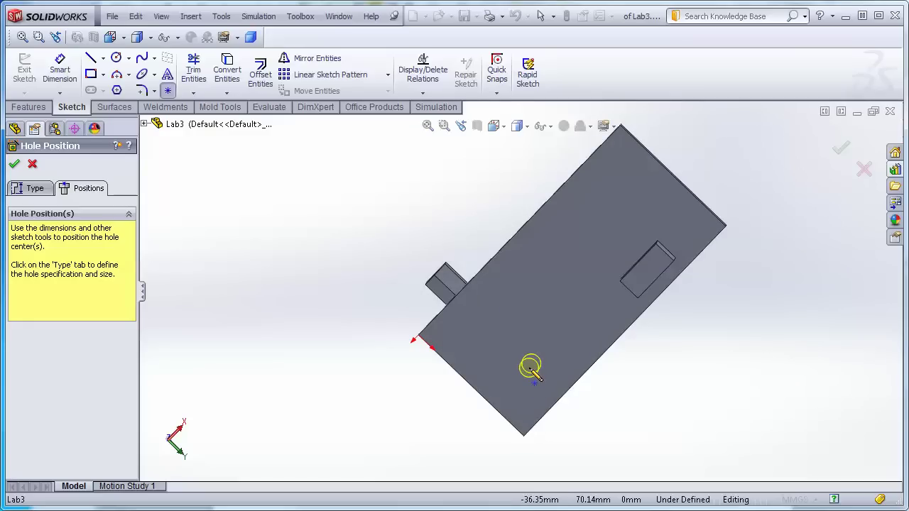
pyautogui.click(530, 367)
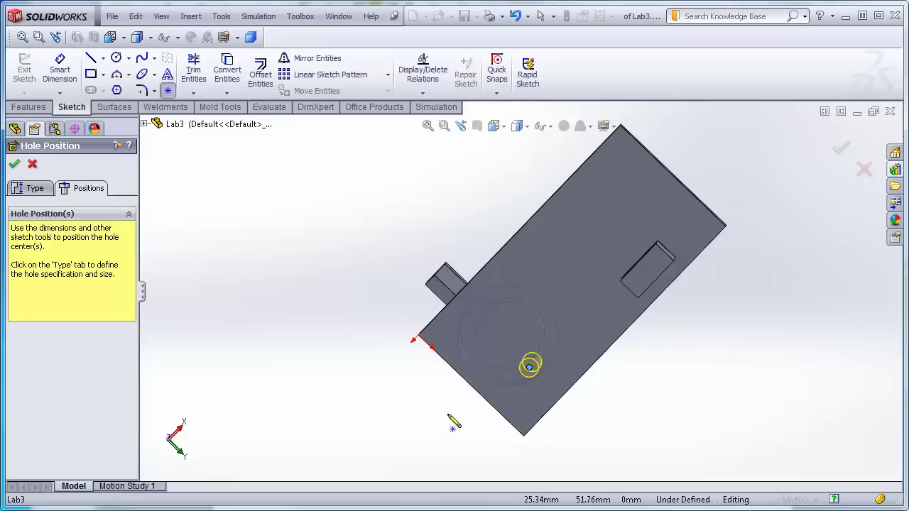
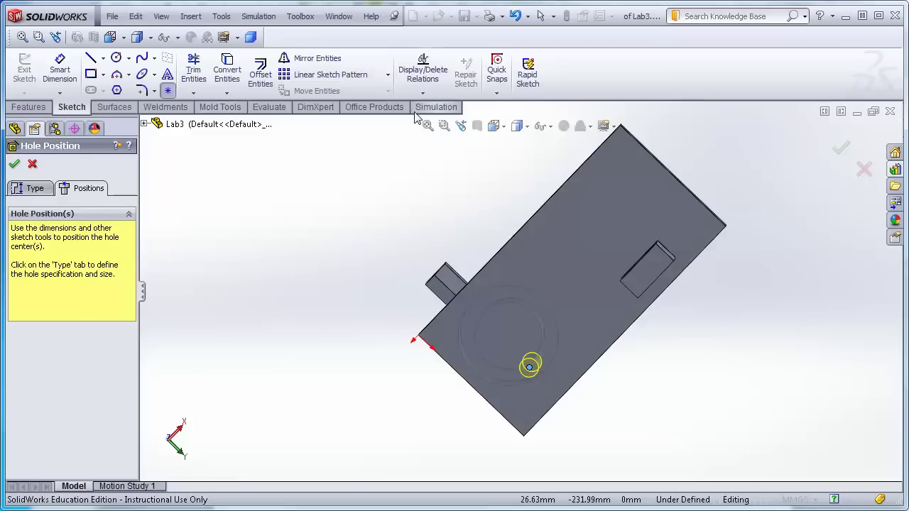
# Step: View the back face straight on and move the hole centre near the lower corner away from the boss, about 18 mm from the side edge
pyautogui.click(502, 128)
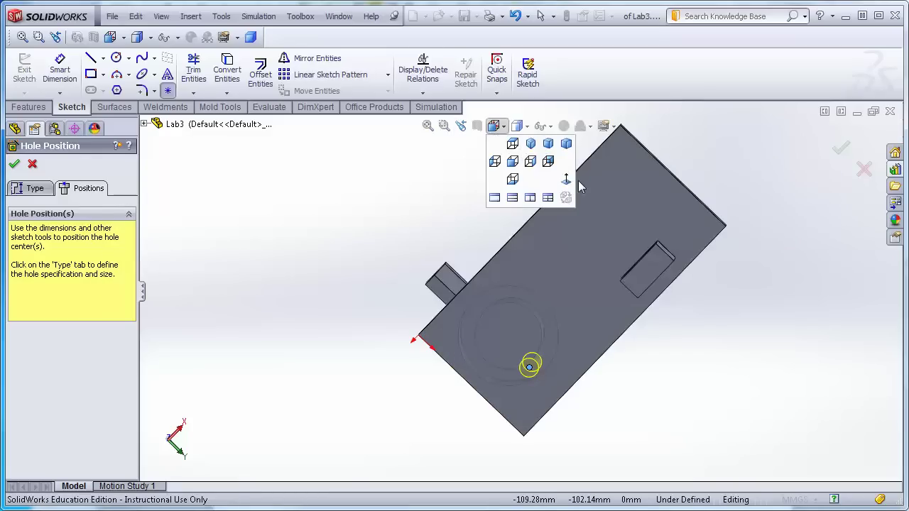
pyautogui.click(566, 179)
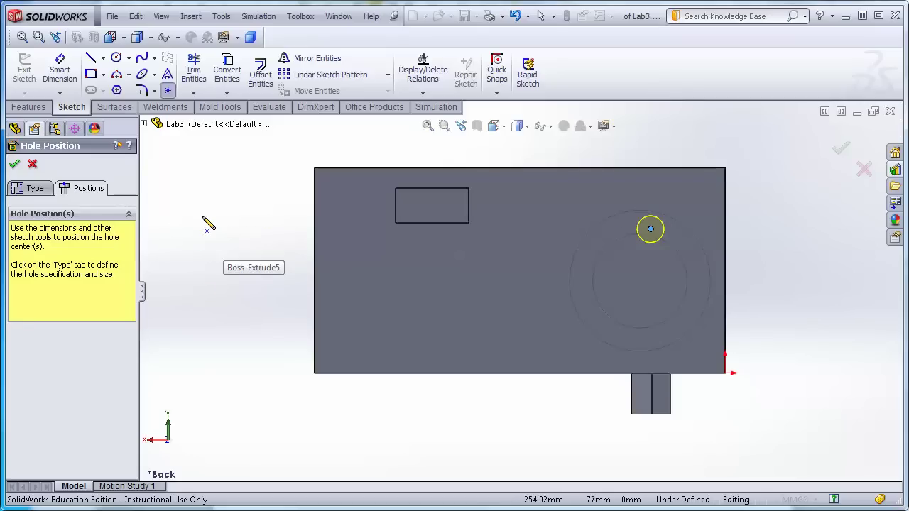
pyautogui.click(649, 229)
pyautogui.moveTo(647, 235); pyautogui.dragTo(353, 343)
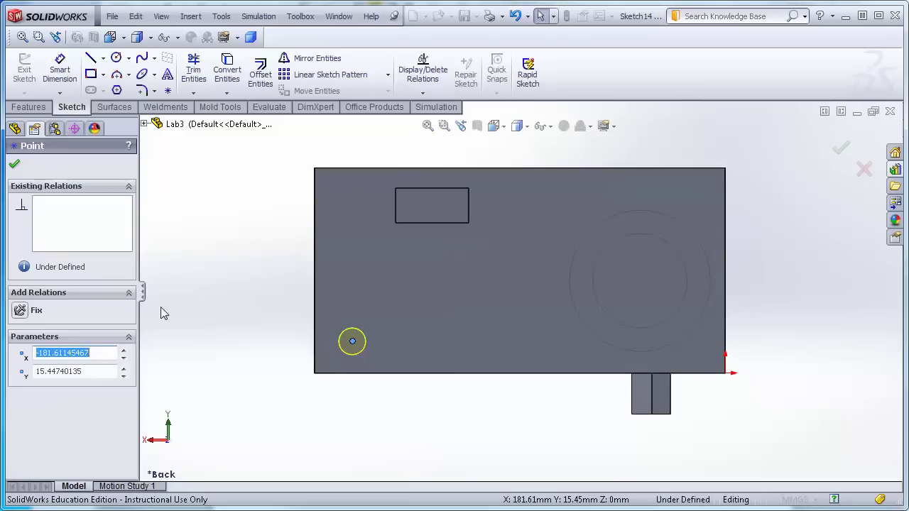
# Step: Dimension the hole centre 20 mm from the plate's nearest vertical side edge
pyautogui.click(61, 70)
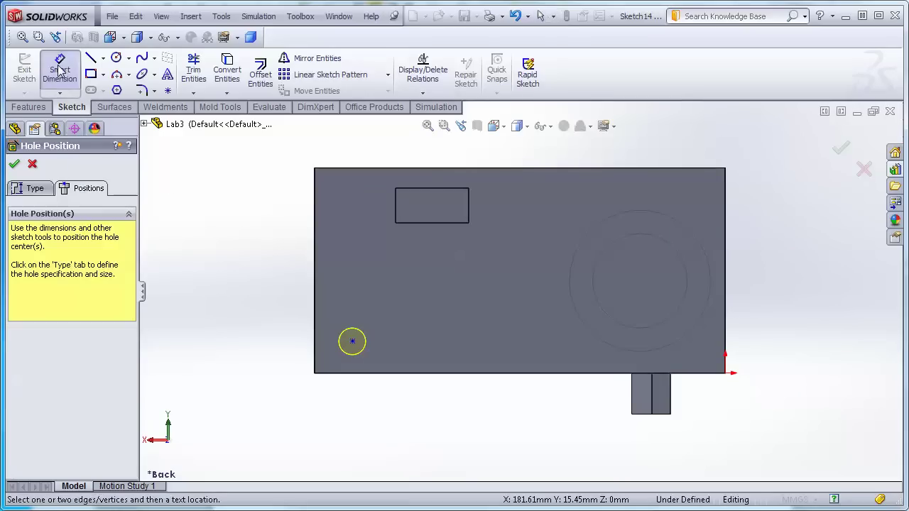
pyautogui.click(353, 344)
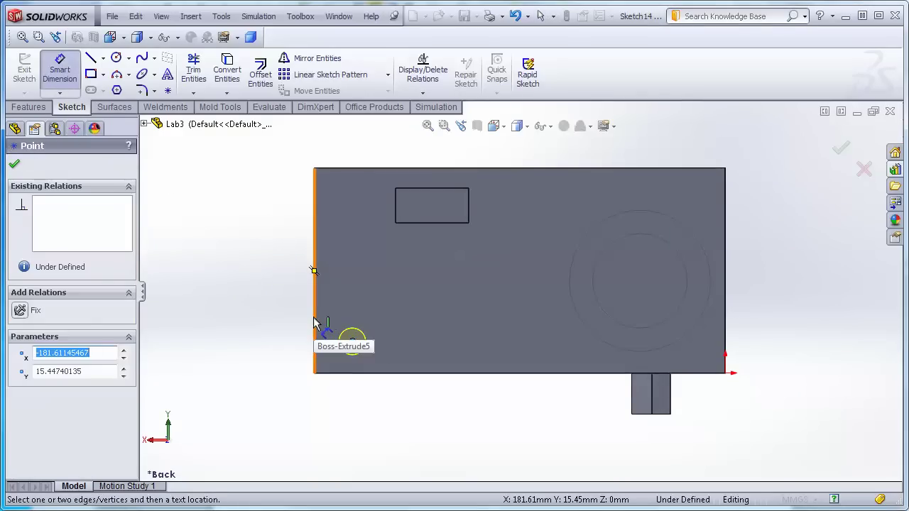
pyautogui.click(314, 331)
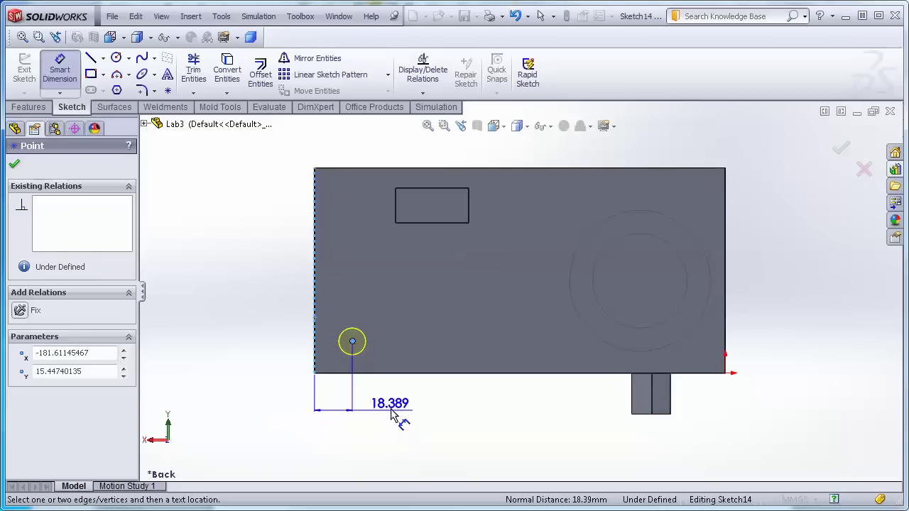
pyautogui.click(400, 422)
pyautogui.write('10')
pyautogui.press('Return')
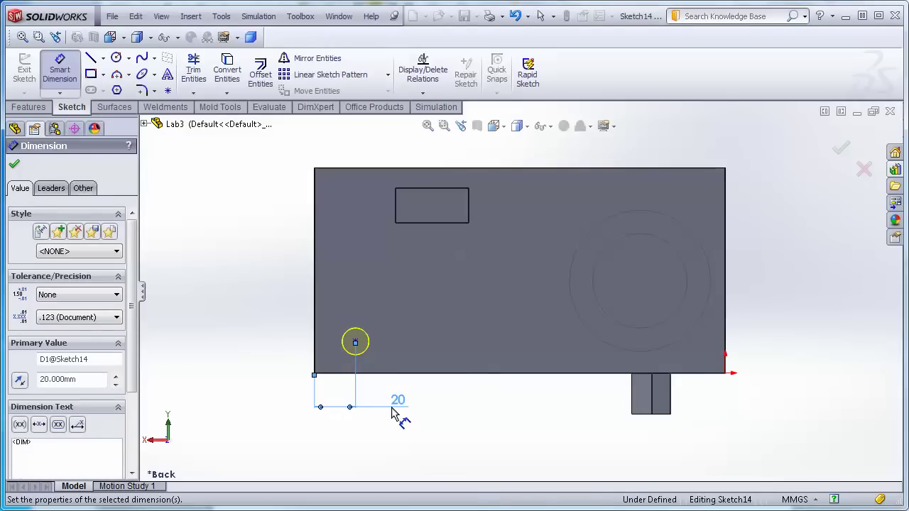
# Step: Try to dimension the hole centre's distance from the plate's long lower edge
pyautogui.click(356, 344)
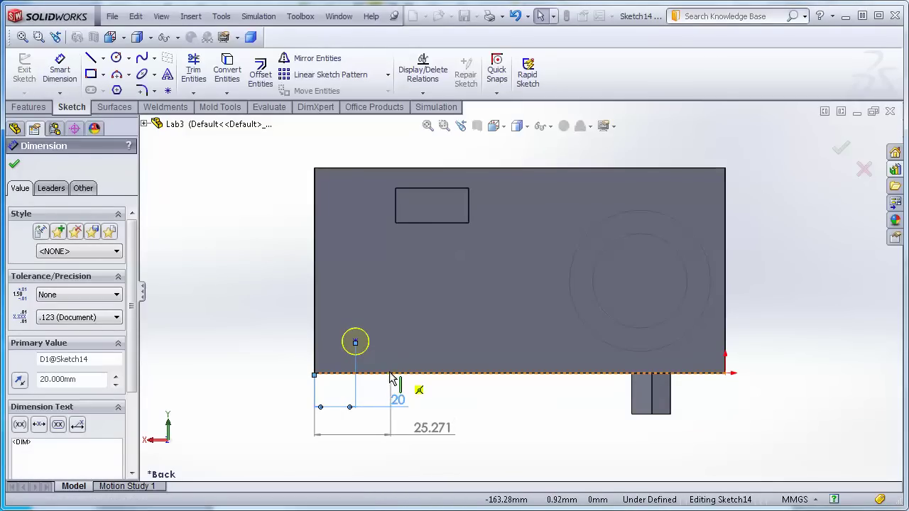
pyautogui.press('Escape')
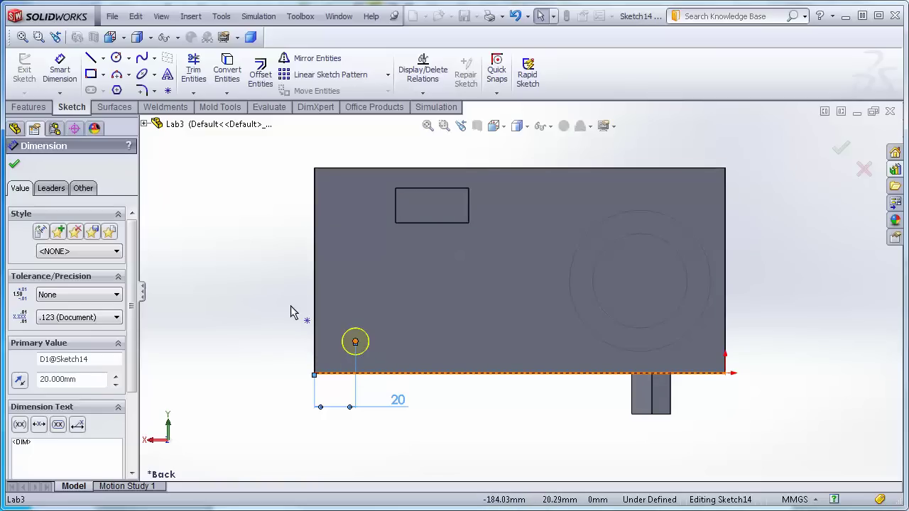
pyautogui.click(13, 163)
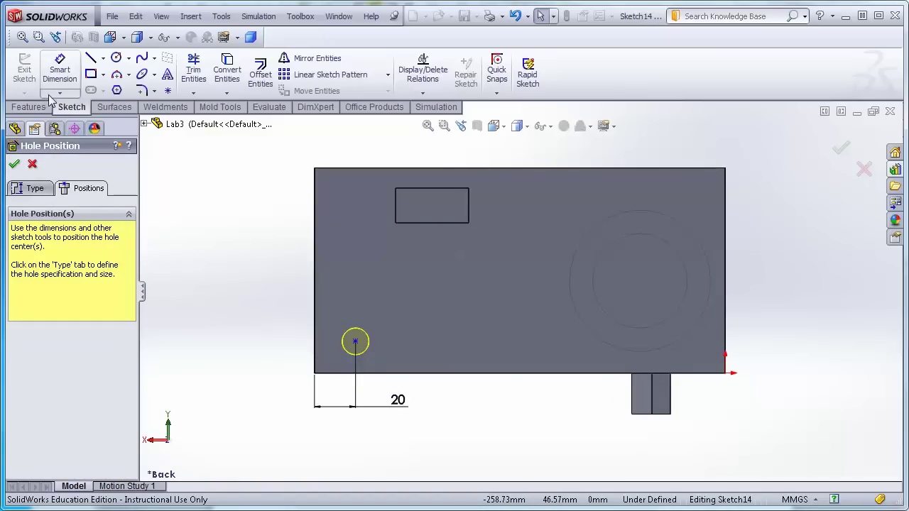
pyautogui.click(60, 69)
pyautogui.click(355, 342)
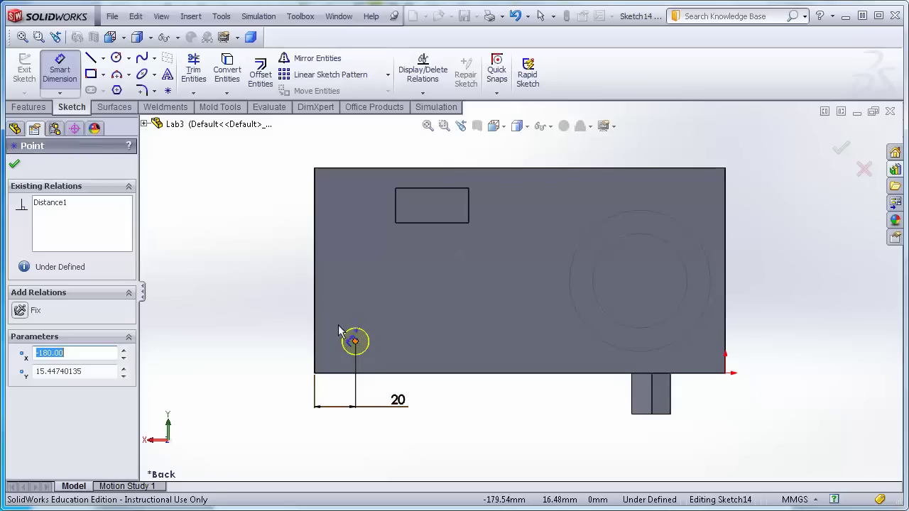
pyautogui.click(315, 315)
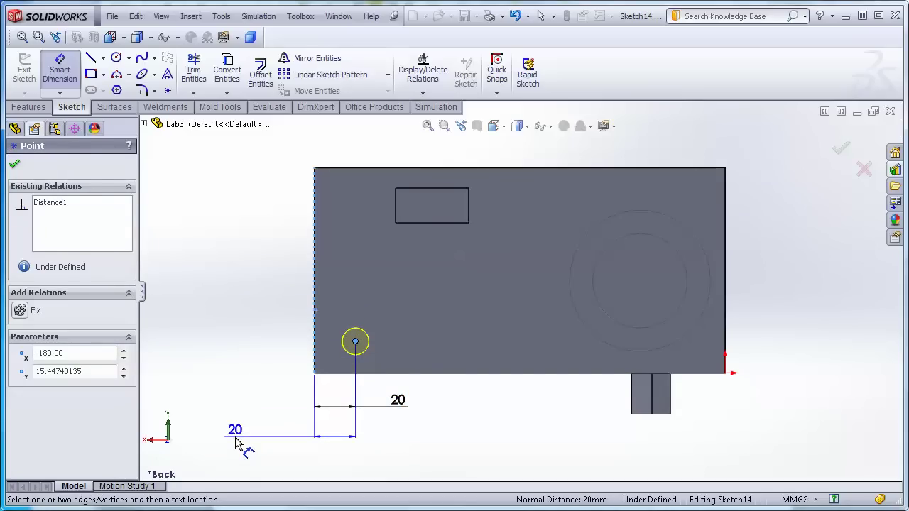
pyautogui.press('Escape')
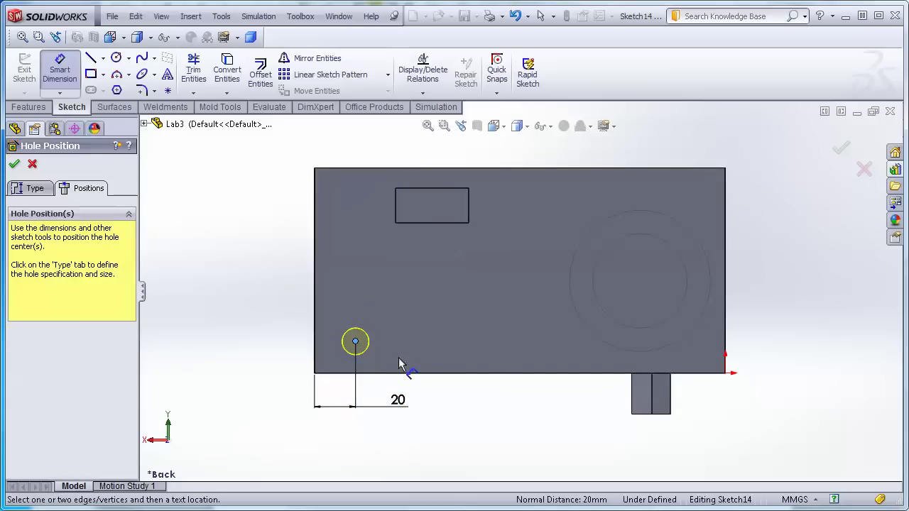
pyautogui.click(356, 344)
pyautogui.click(409, 377)
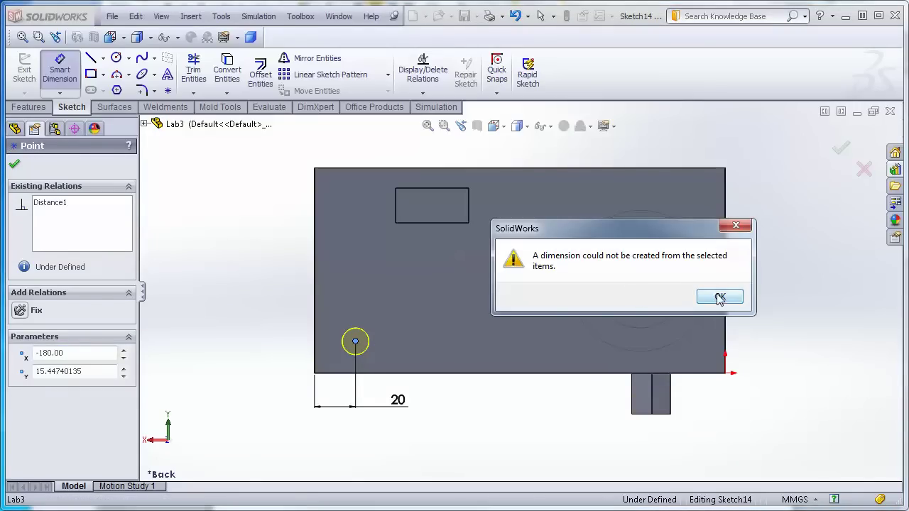
pyautogui.click(721, 298)
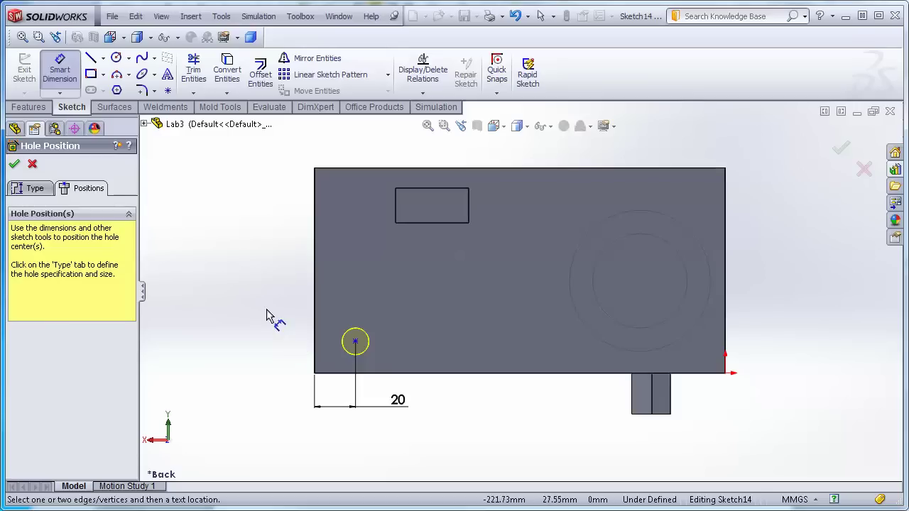
pyautogui.press('Escape')
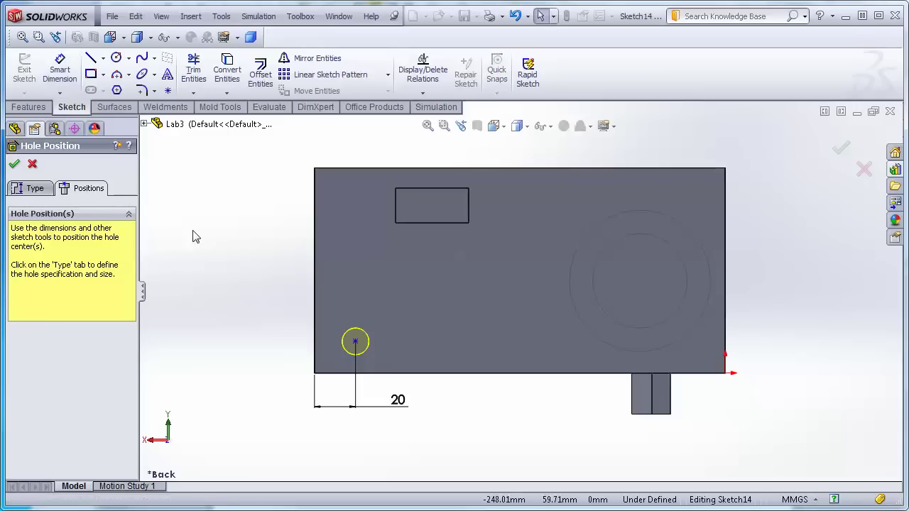
# Step: Dimension the hole centre 15 mm from the plate's long lower edge
pyautogui.click(59, 69)
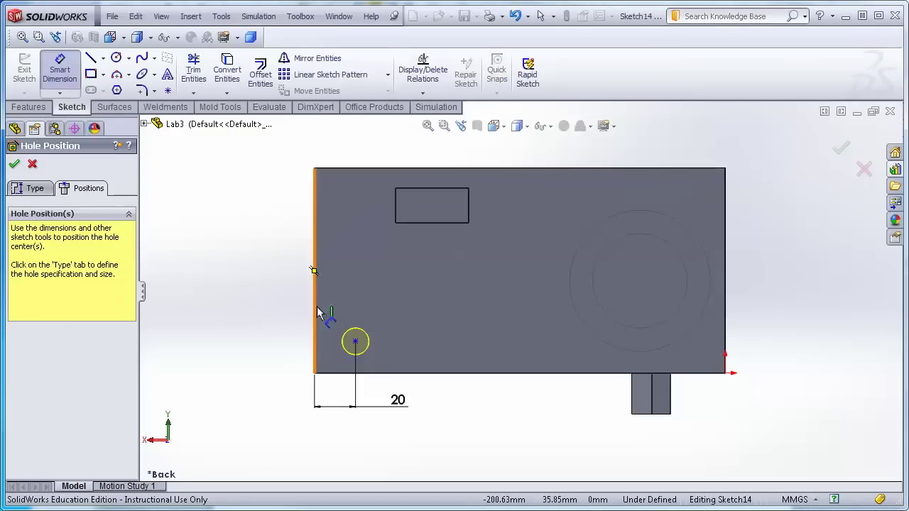
pyautogui.click(356, 343)
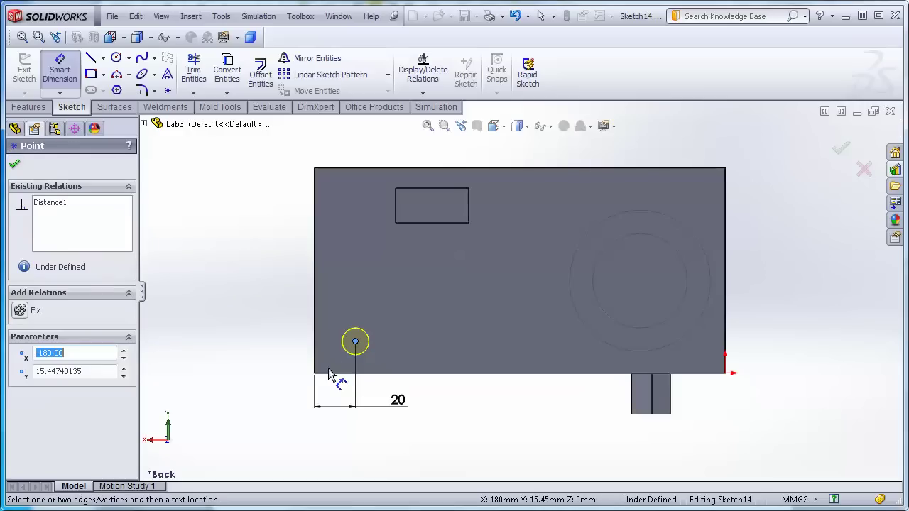
pyautogui.click(332, 375)
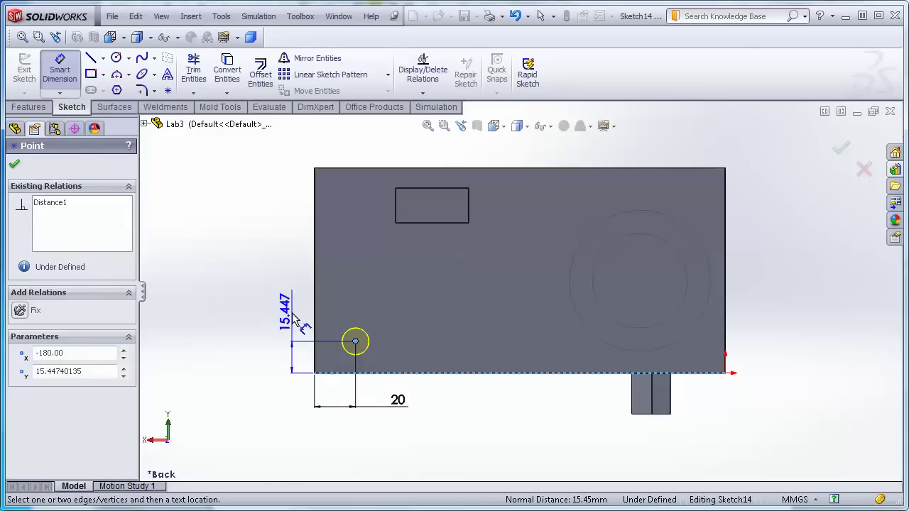
pyautogui.click(287, 321)
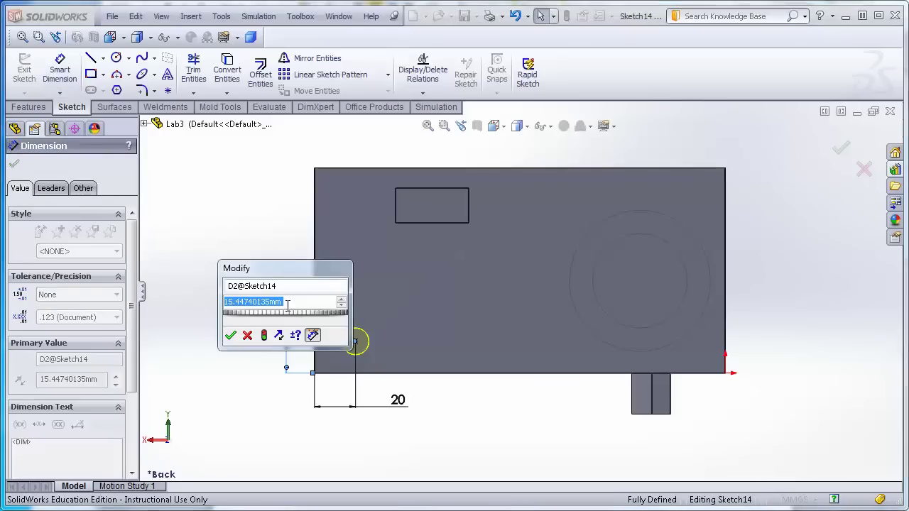
pyautogui.write('15')
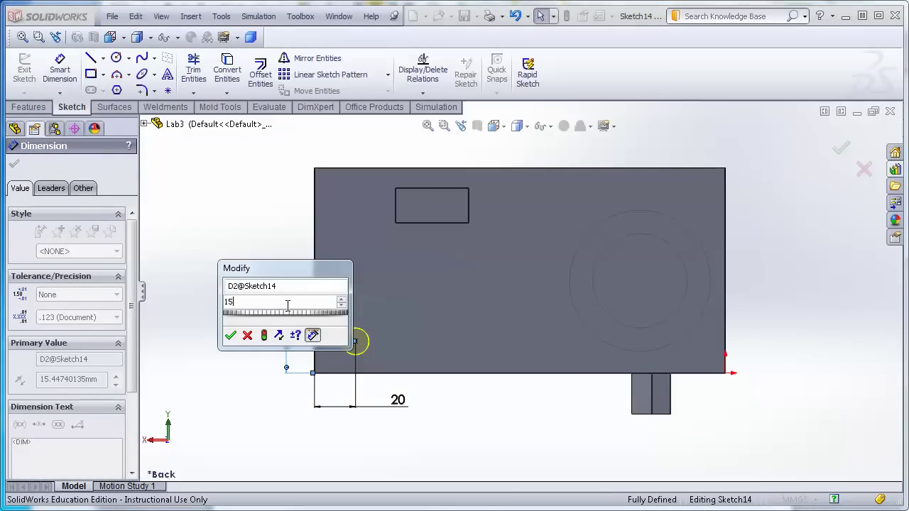
pyautogui.press('Return')
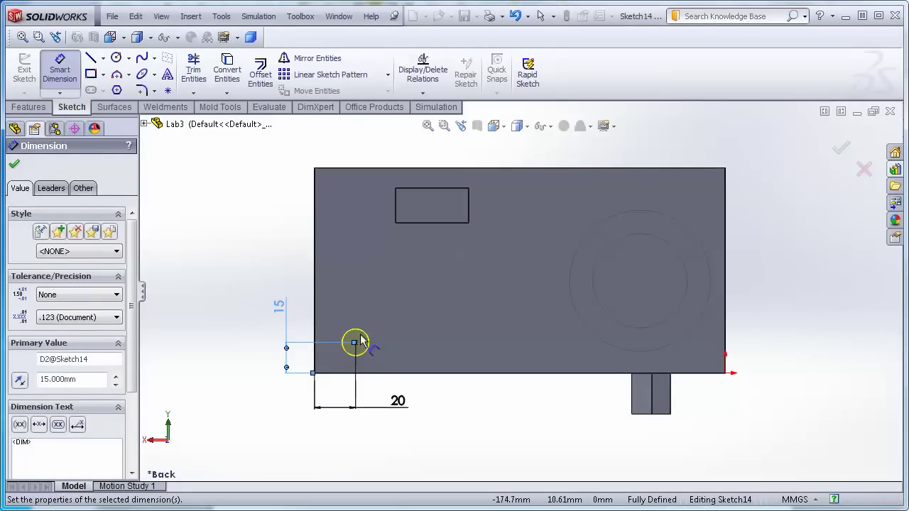
pyautogui.click(14, 165)
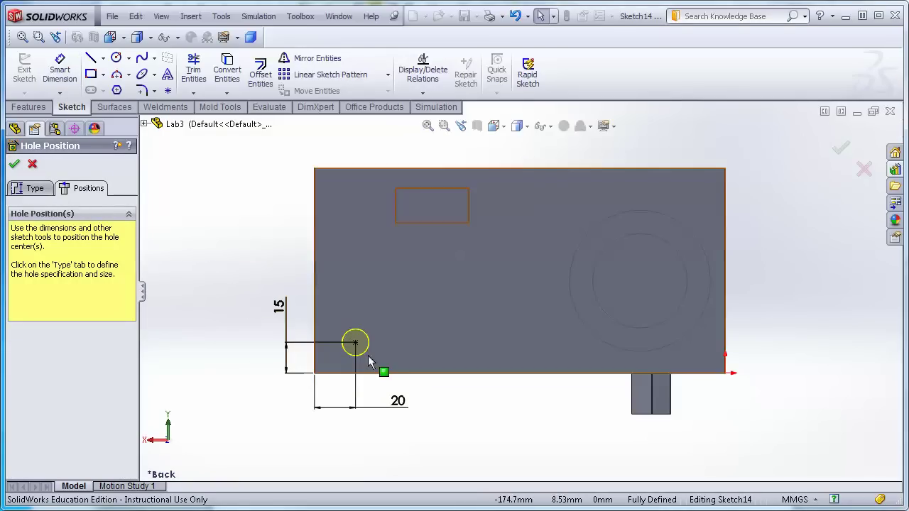
# Step: Return to the hole specification and finish the Ø13.0 ANSI Metric drill-size hole at the dimensioned position
pyautogui.click(38, 188)
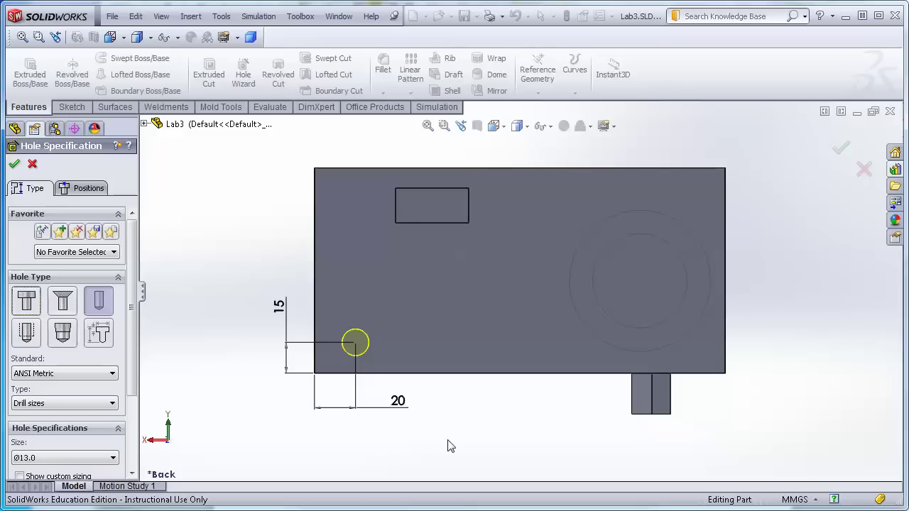
pyautogui.moveTo(453, 443); pyautogui.dragTo(259, 270, button='middle')
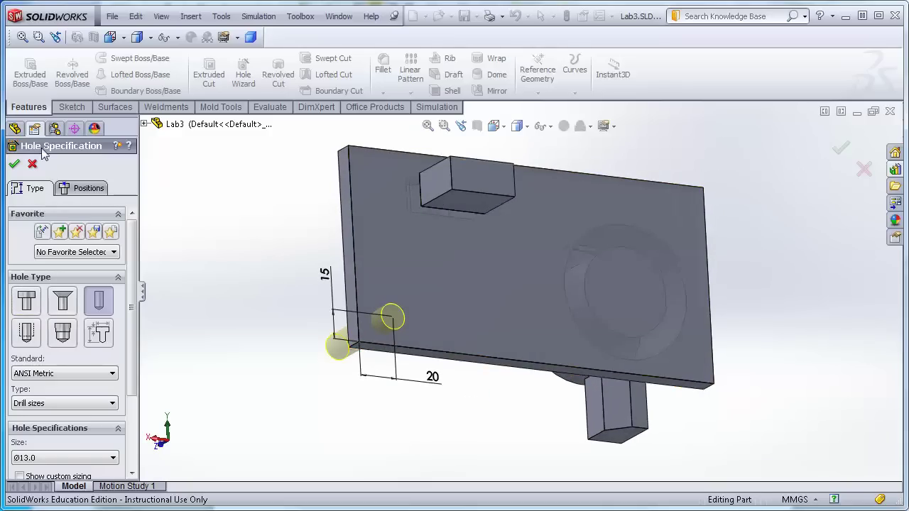
pyautogui.click(14, 165)
# Step: Edit the plate's Ø13.0 hole feature, change its hole type to countersink, and open the list of screw sizes
pyautogui.click(395, 317)
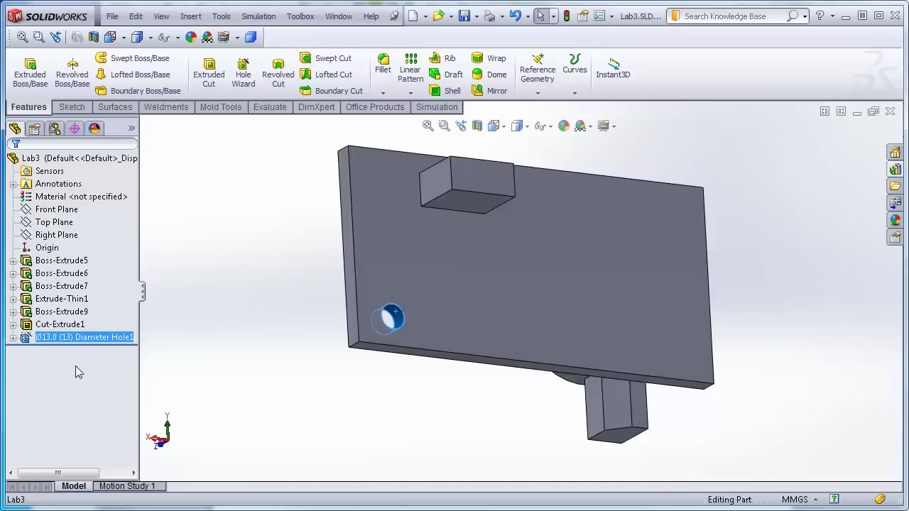
pyautogui.rightClick(71, 339)
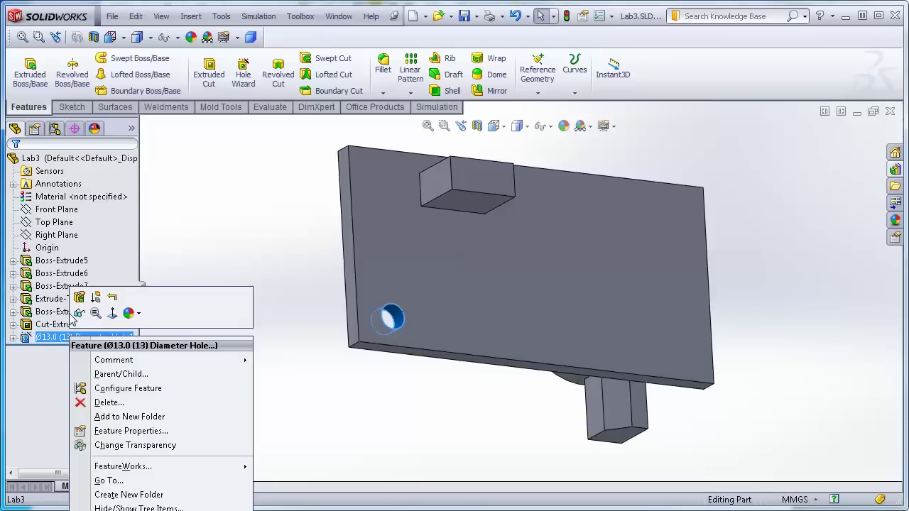
pyautogui.click(79, 298)
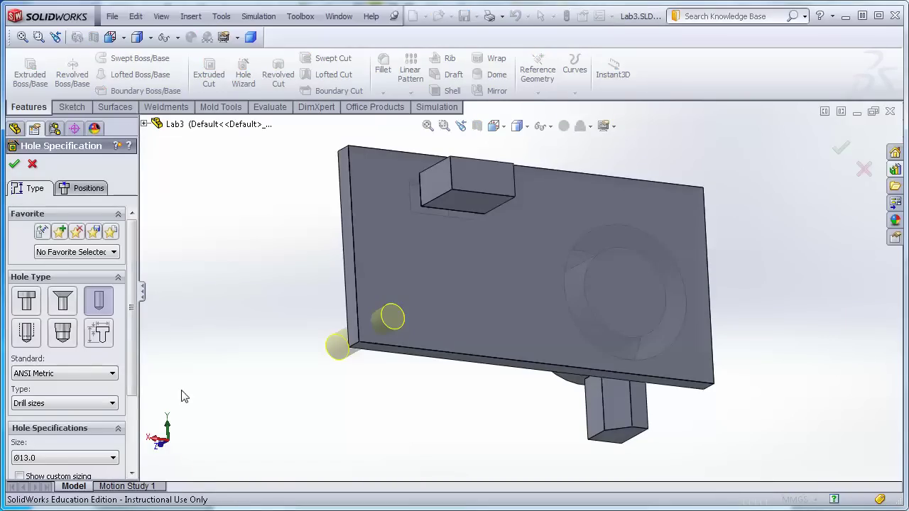
pyautogui.click(64, 303)
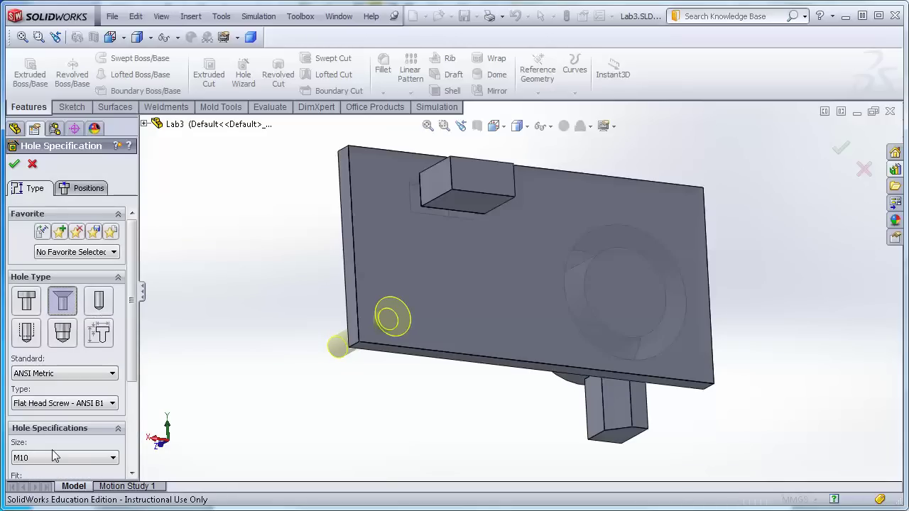
pyautogui.click(114, 459)
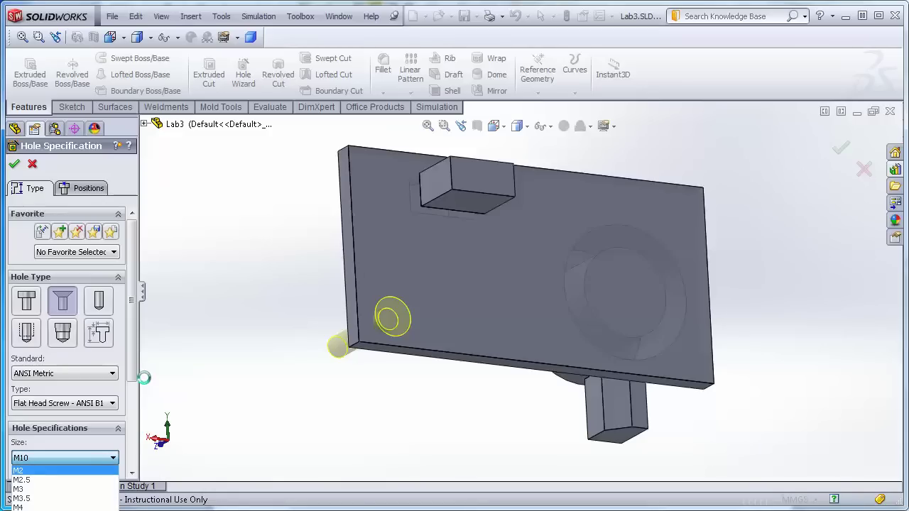
# Step: Set the size of the flat head countersunk hole to M10 and create the hole near the plate's corner
pyautogui.click(135, 375)
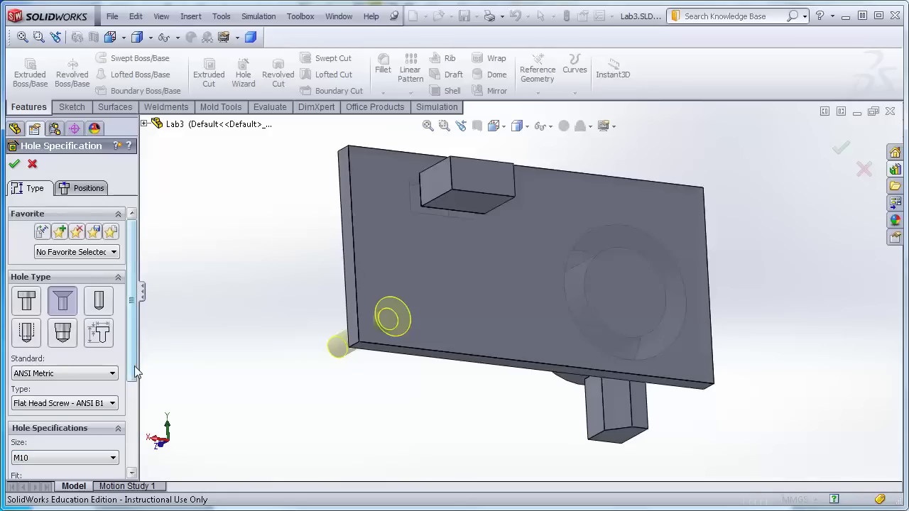
pyautogui.scroll(-3, 135, 373)
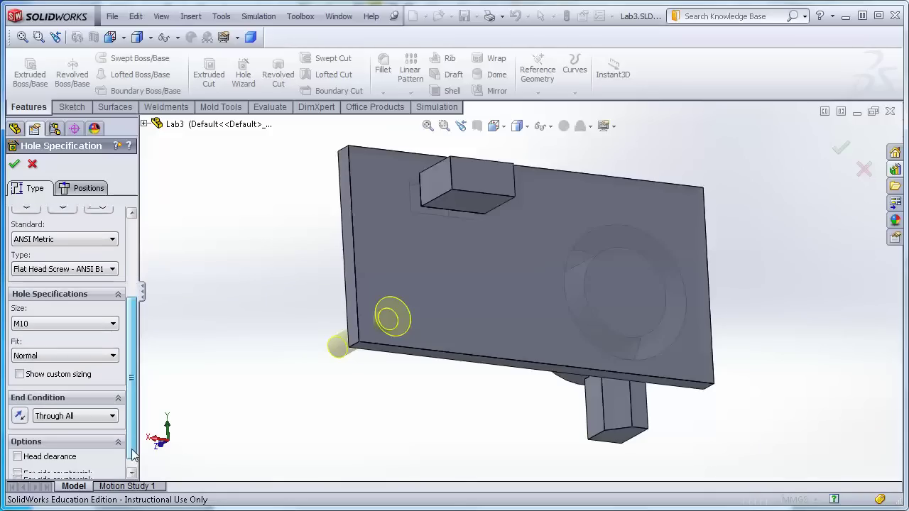
pyautogui.click(114, 318)
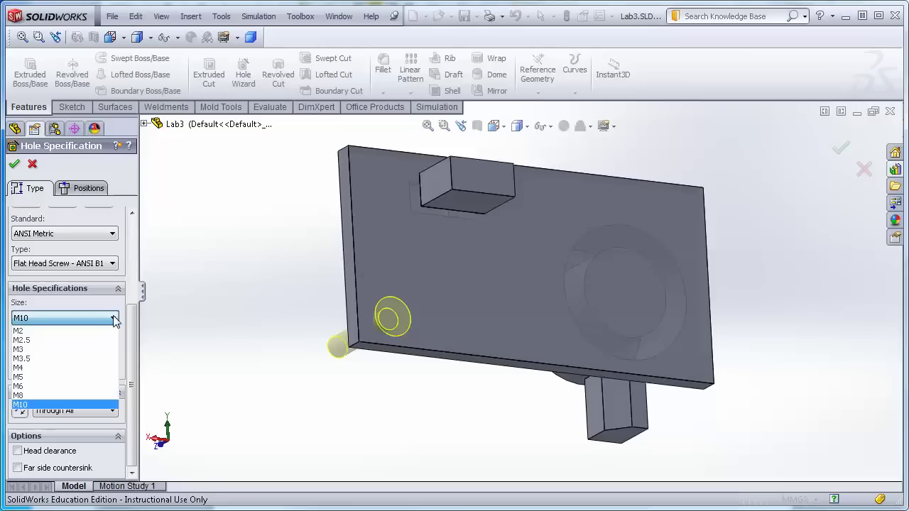
pyautogui.click(32, 406)
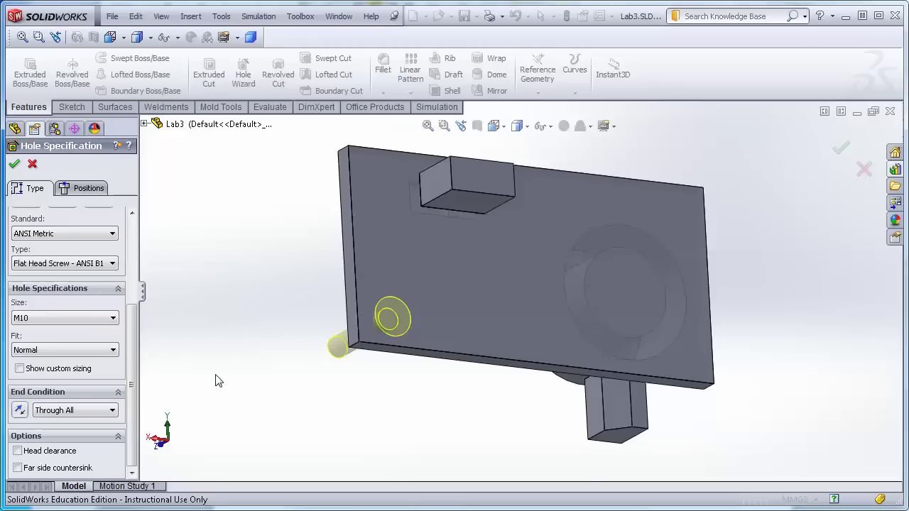
pyautogui.moveTo(231, 368); pyautogui.dragTo(247, 359, button='middle')
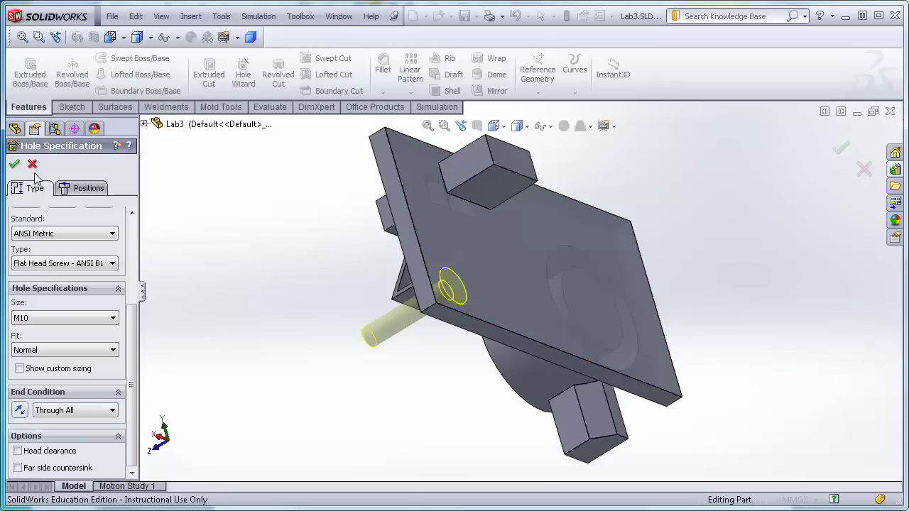
pyautogui.click(14, 164)
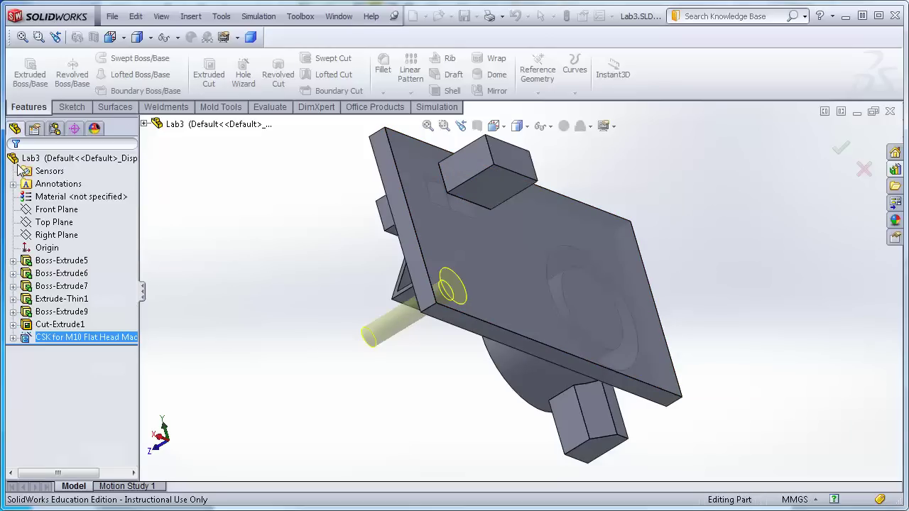
pyautogui.moveTo(173, 275); pyautogui.dragTo(341, 320, button='middle')
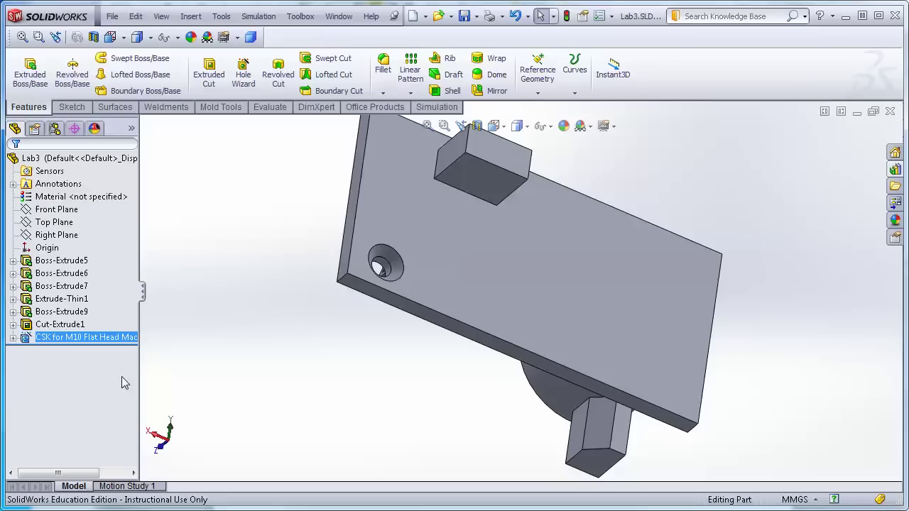
# Step: Reopen the M10 countersunk hole's definition, review its type and size specifications, and close it
pyautogui.rightClick(76, 341)
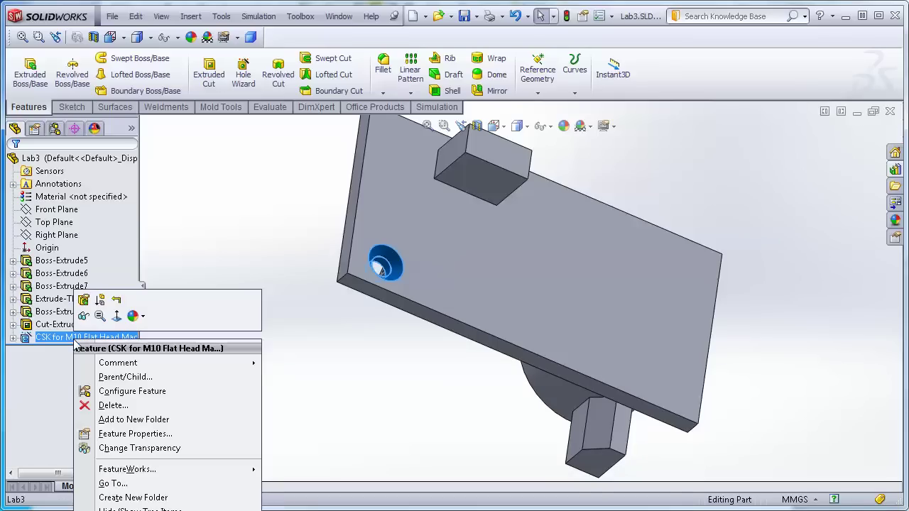
pyautogui.click(84, 300)
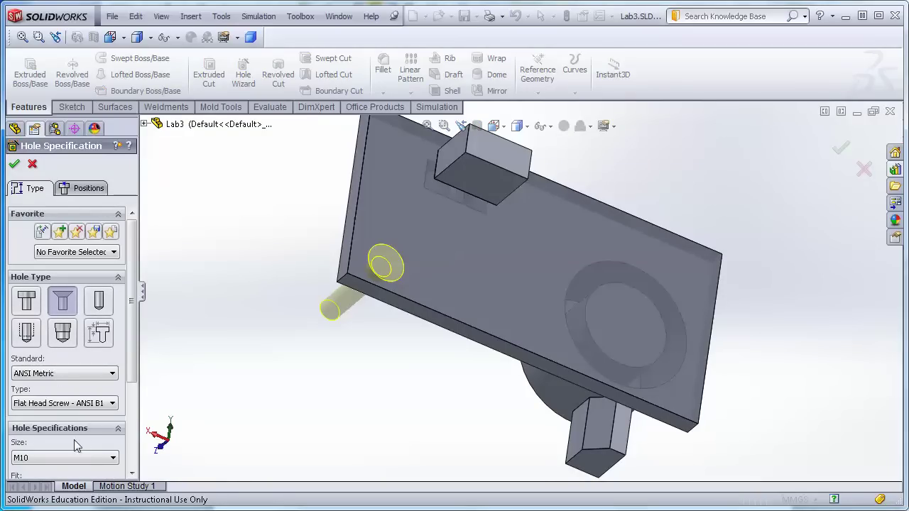
pyautogui.moveTo(132, 333); pyautogui.dragTo(130, 370)
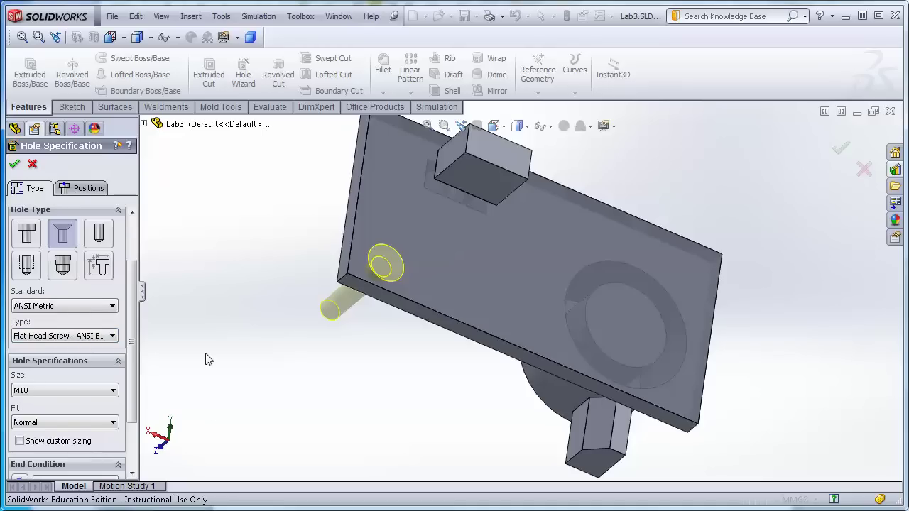
pyautogui.click(14, 164)
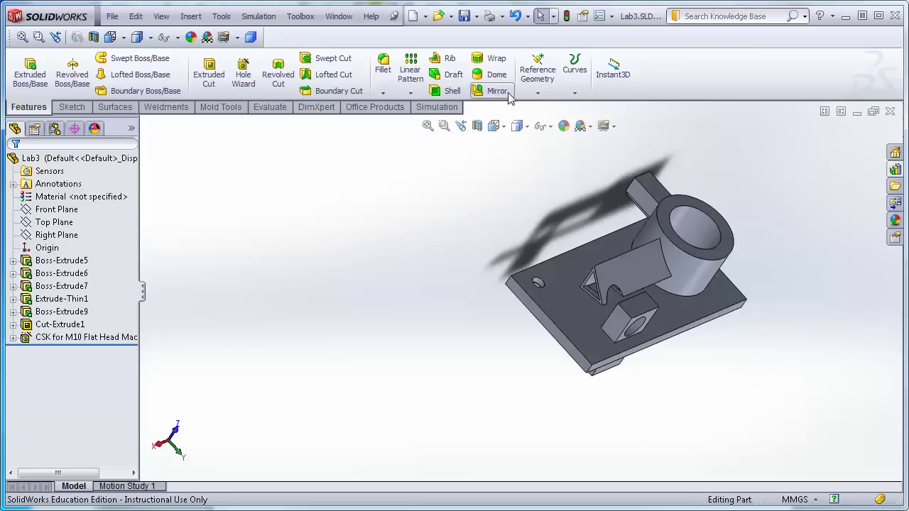
# Step: Create a reference plane offset 20 mm outward from the side face of the small block with the round hole
pyautogui.click(538, 79)
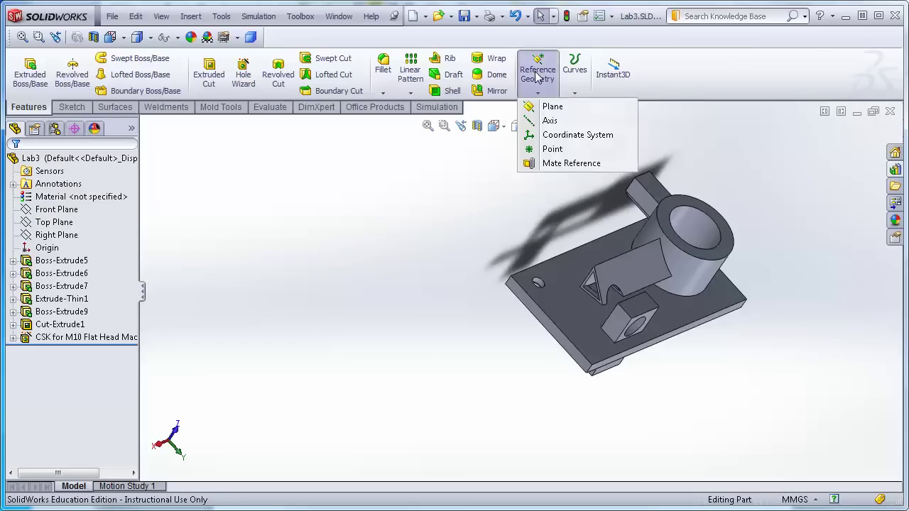
pyautogui.click(552, 108)
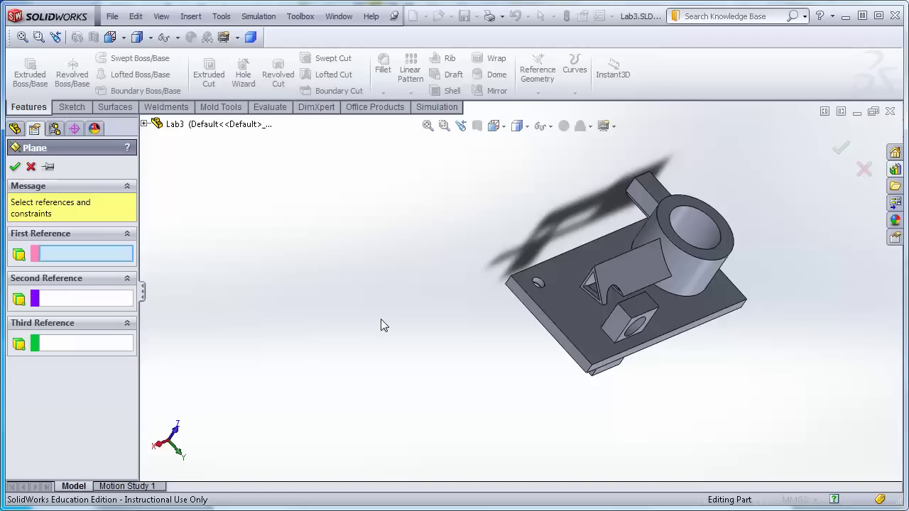
pyautogui.scroll(-5, 742, 355)
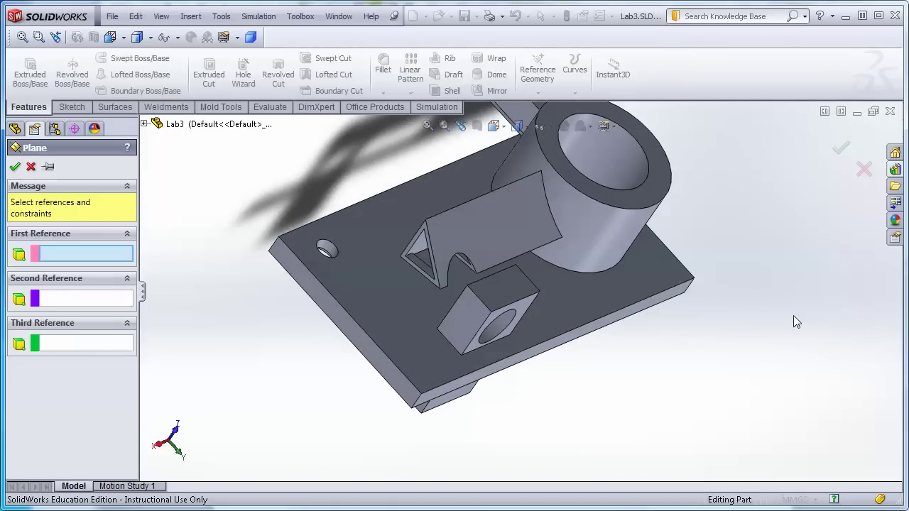
pyautogui.click(468, 320)
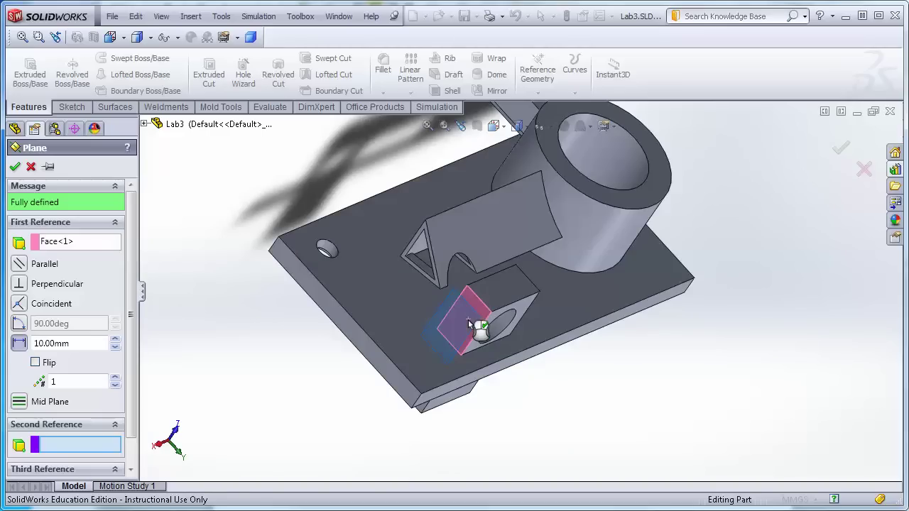
pyautogui.moveTo(628, 378); pyautogui.dragTo(581, 336, button='middle')
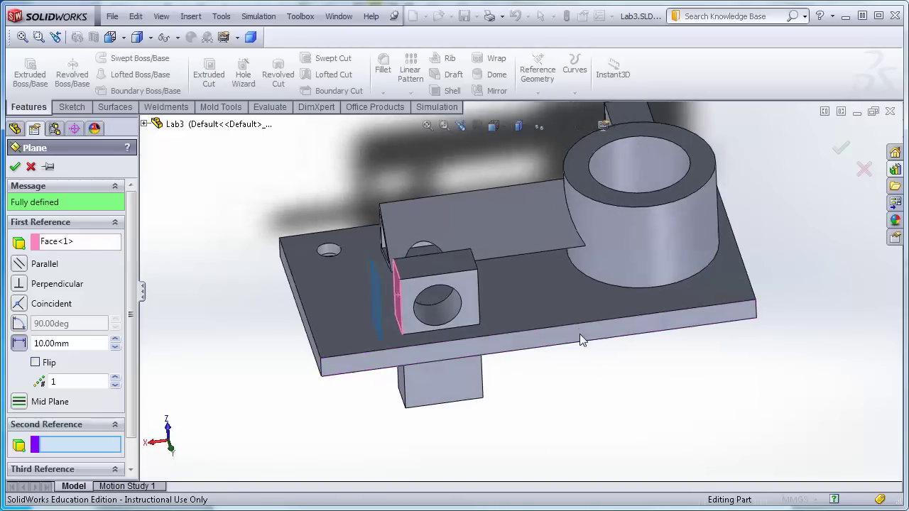
pyautogui.click(20, 345)
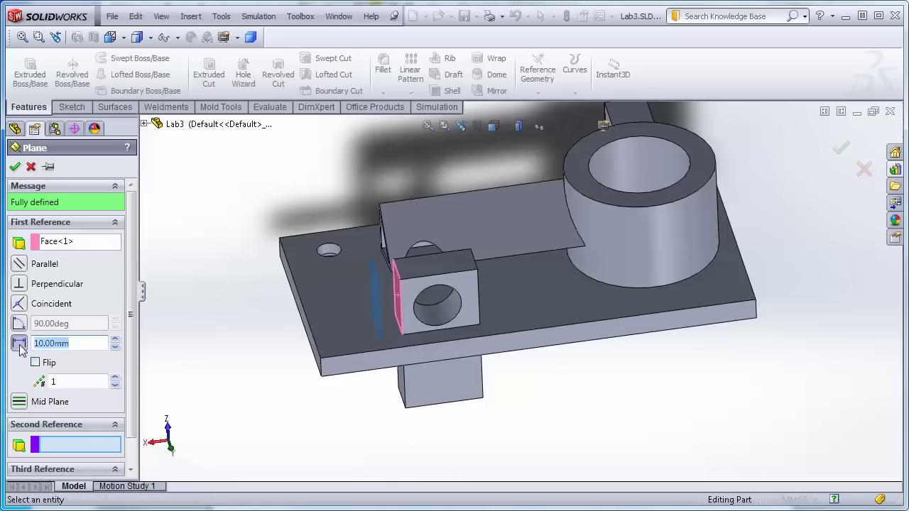
pyautogui.write('20')
pyautogui.press('Return')
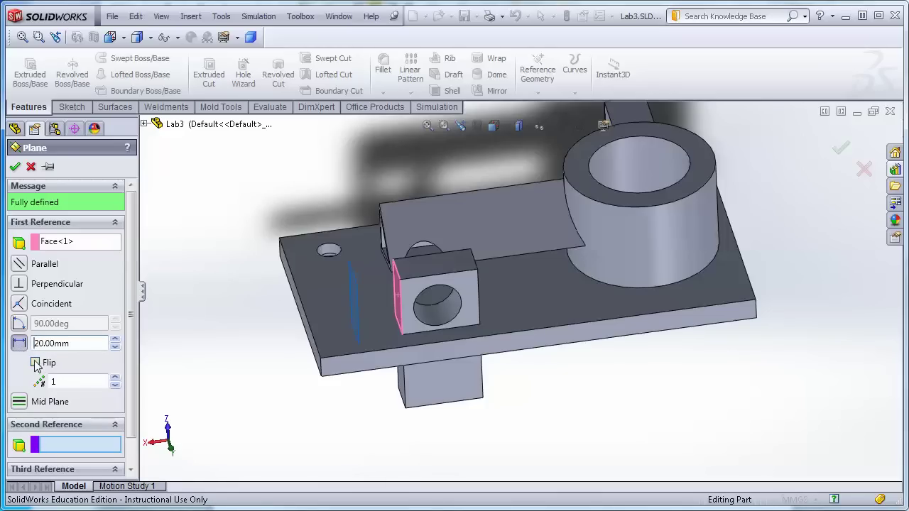
pyautogui.click(35, 363)
pyautogui.click(15, 168)
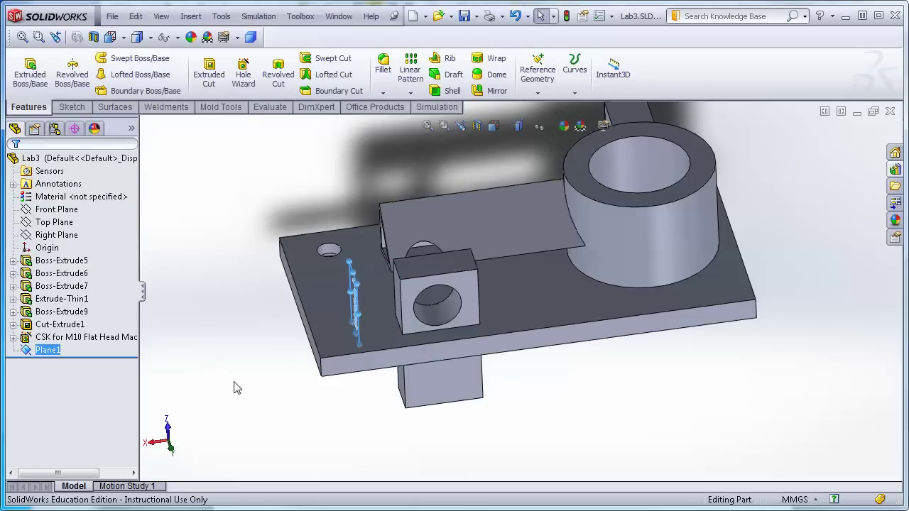
pyautogui.moveTo(229, 392); pyautogui.dragTo(275, 365, button='middle')
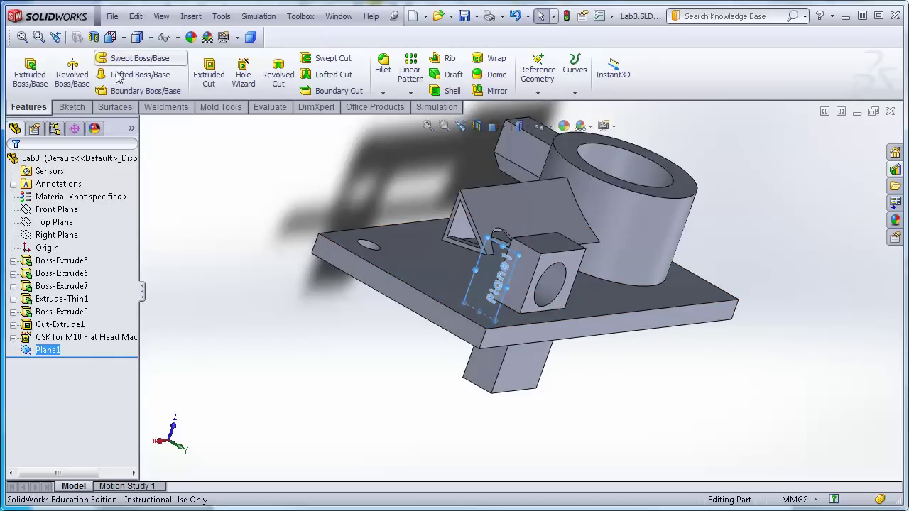
pyautogui.click(65, 109)
pyautogui.click(25, 67)
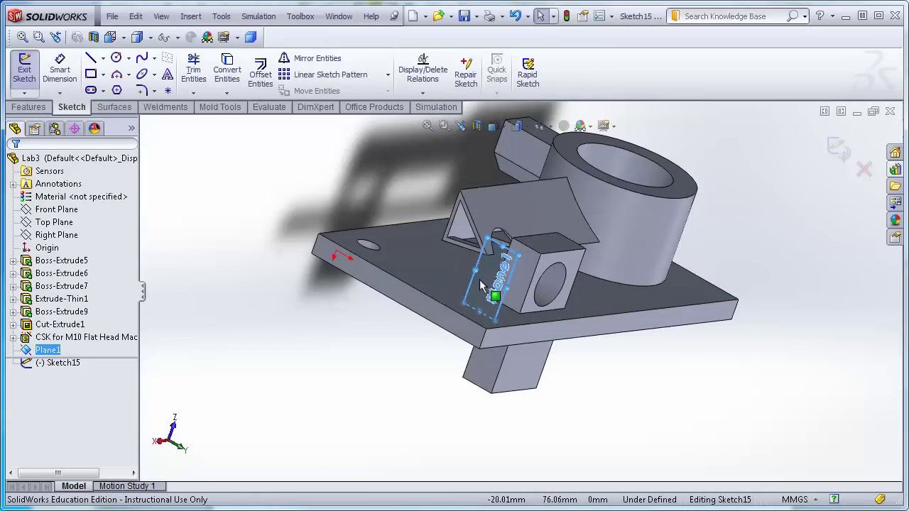
pyautogui.click(865, 170)
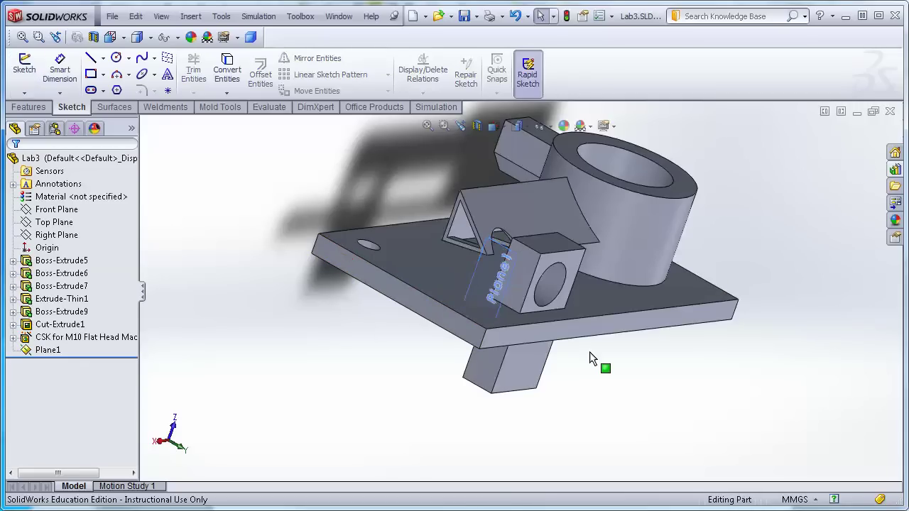
# Step: Delete the reference plane offset from the small block
pyautogui.click(95, 338)
pyautogui.click(49, 350)
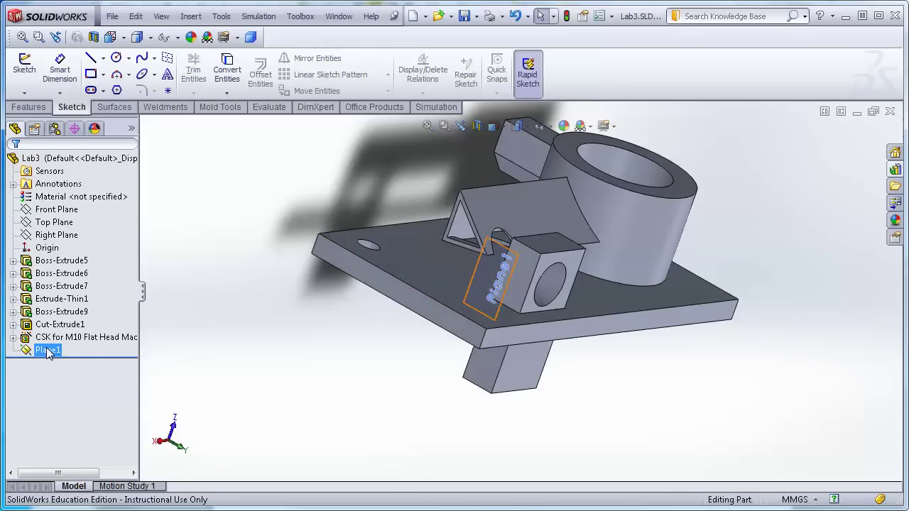
pyautogui.rightClick(48, 353)
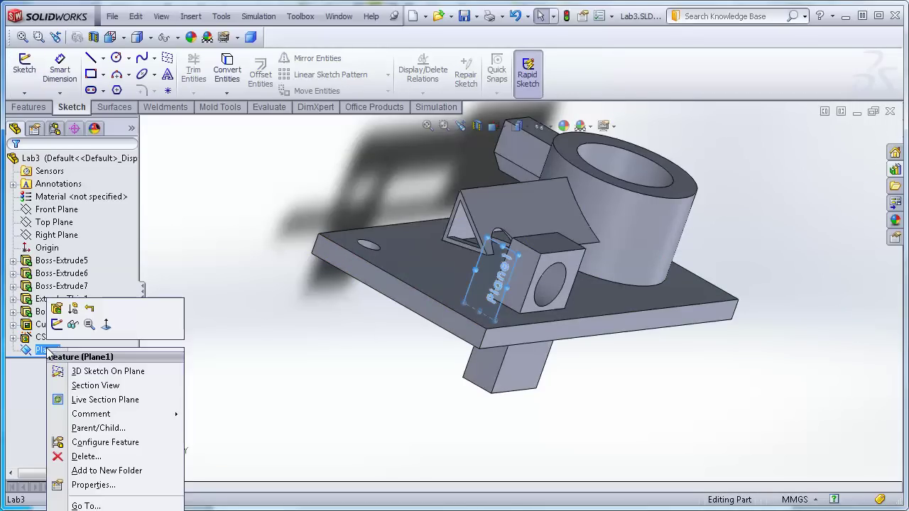
pyautogui.click(87, 457)
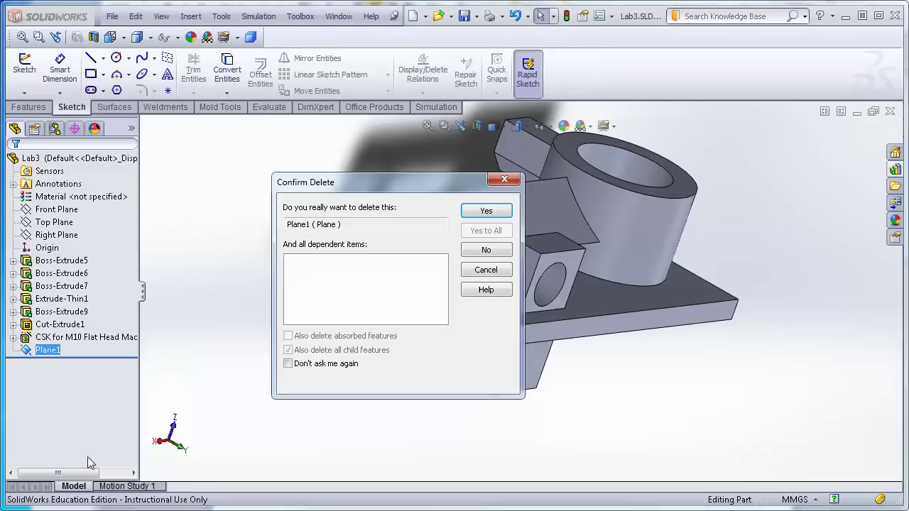
pyautogui.click(483, 213)
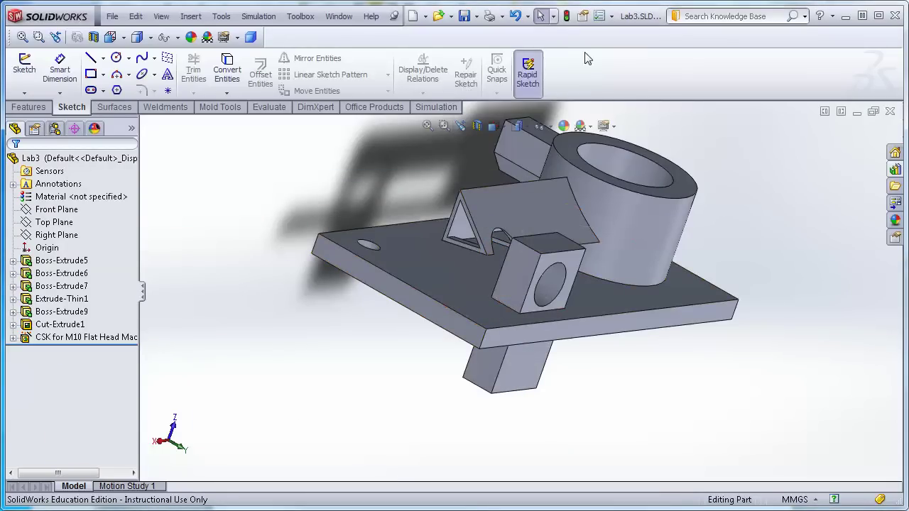
# Step: Start a new reference plane with the plate's short vertical corner edge as the first reference
pyautogui.click(519, 76)
pyautogui.click(34, 109)
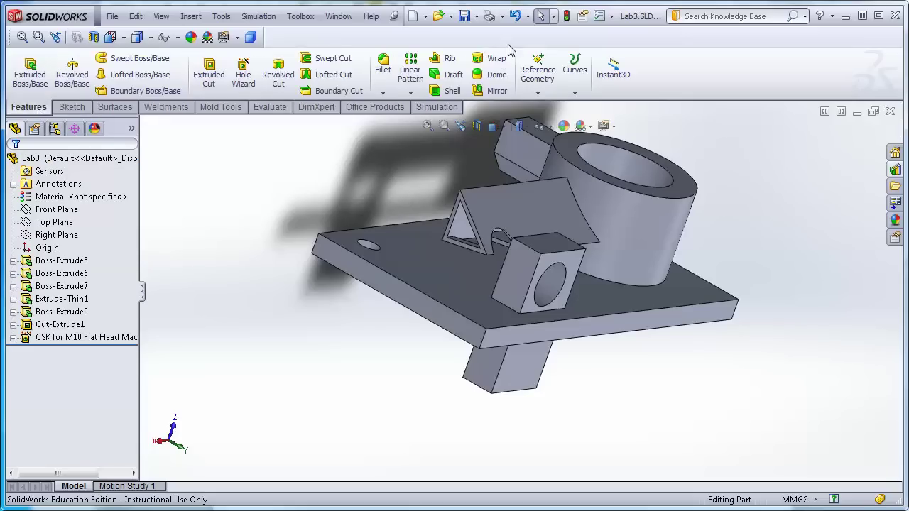
pyautogui.click(544, 76)
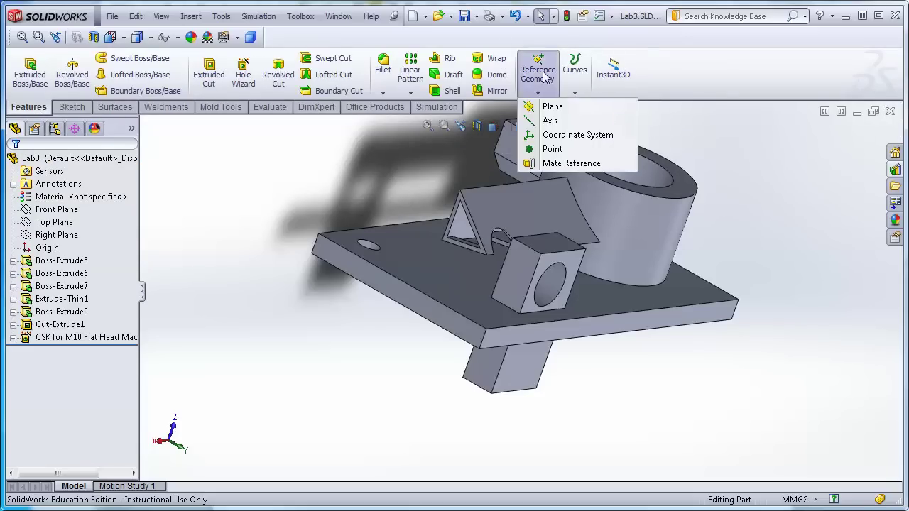
pyautogui.click(564, 108)
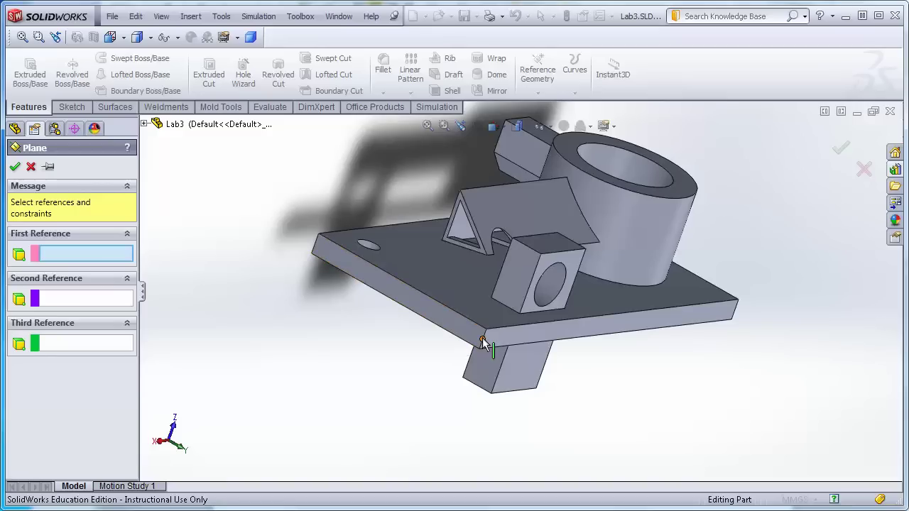
pyautogui.scroll(-3, 485, 339)
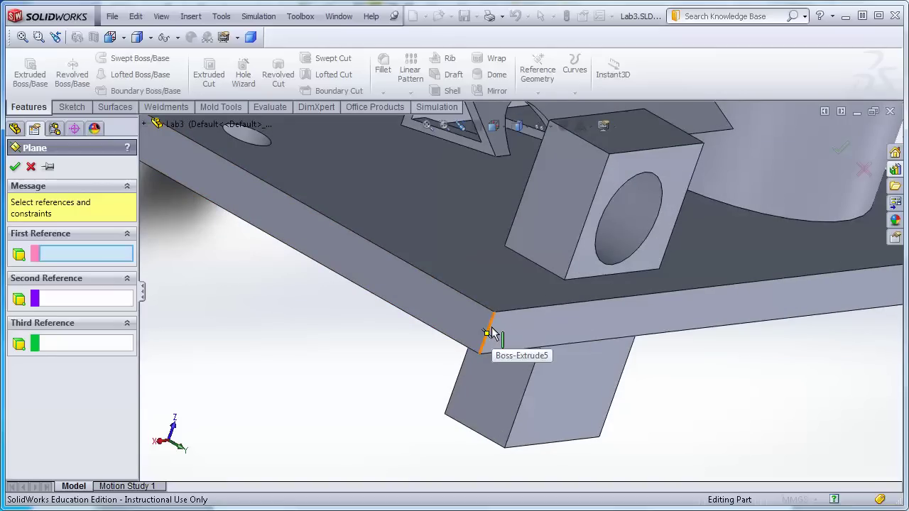
pyautogui.click(489, 336)
pyautogui.moveTo(346, 414); pyautogui.dragTo(367, 438, button='middle')
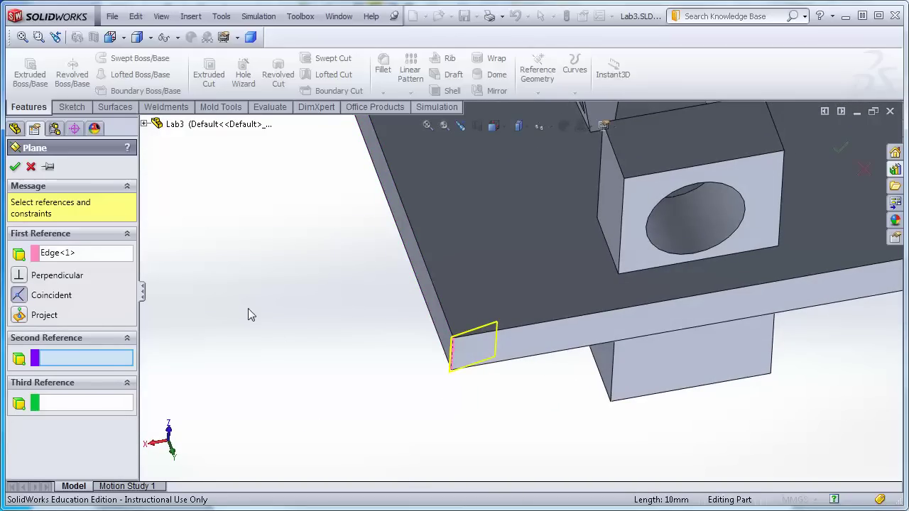
# Step: Try the plane perpendicular to the corner edge, restore the coincident constraint, and add the plate's long side face as the second reference
pyautogui.click(22, 277)
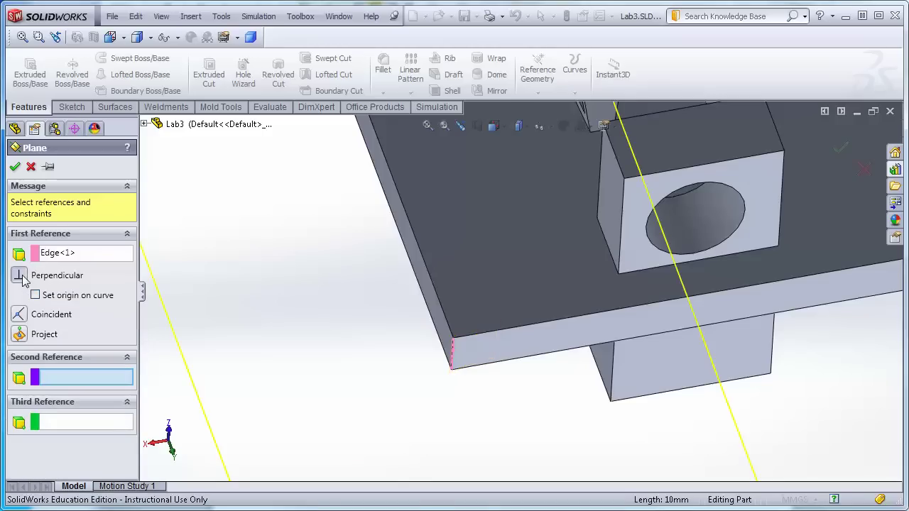
pyautogui.click(20, 314)
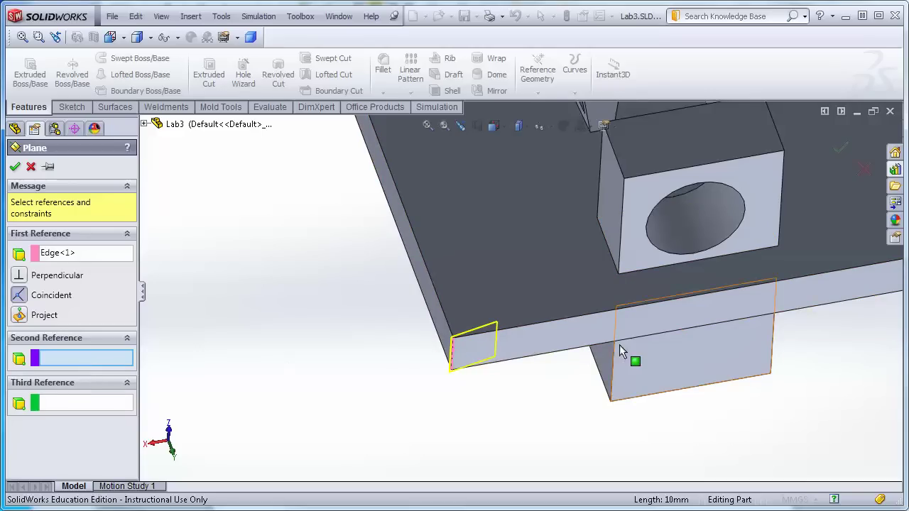
pyautogui.click(544, 340)
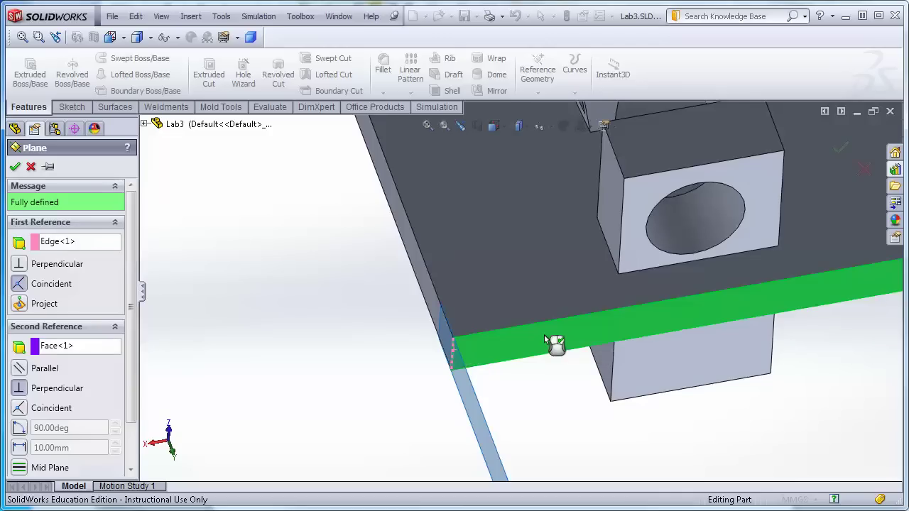
# Step: Set the plane's angle to 25 degrees from the plate's long side face and create the plane
pyautogui.scroll(-2, 206, 384)
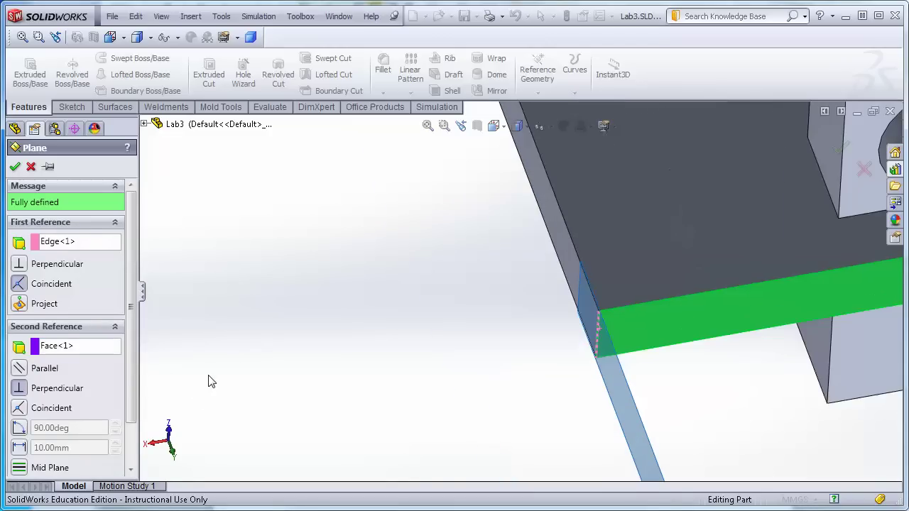
pyautogui.scroll(1, 348, 362)
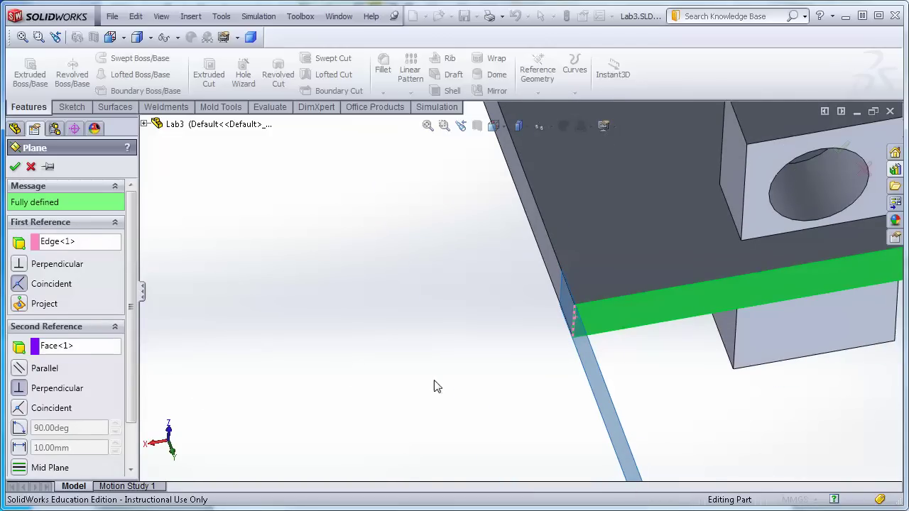
pyautogui.scroll(2, 653, 398)
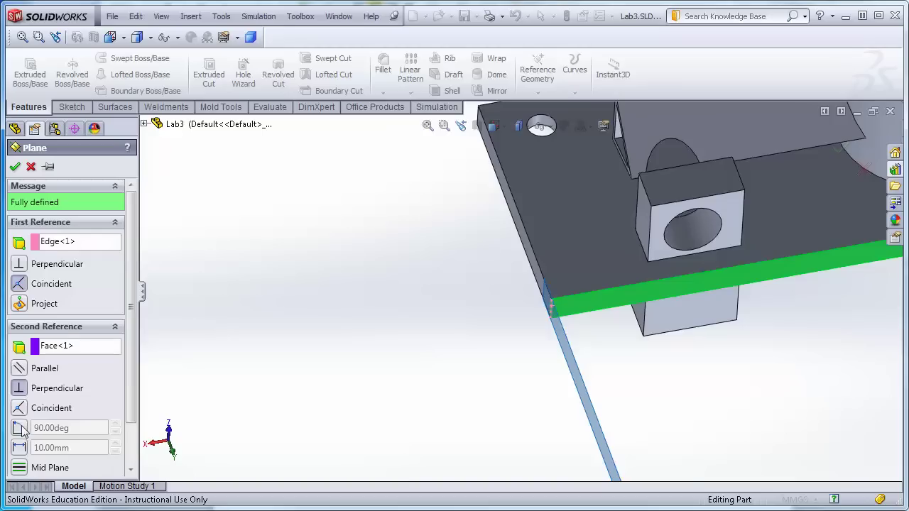
pyautogui.moveTo(334, 377); pyautogui.dragTo(348, 371, button='middle')
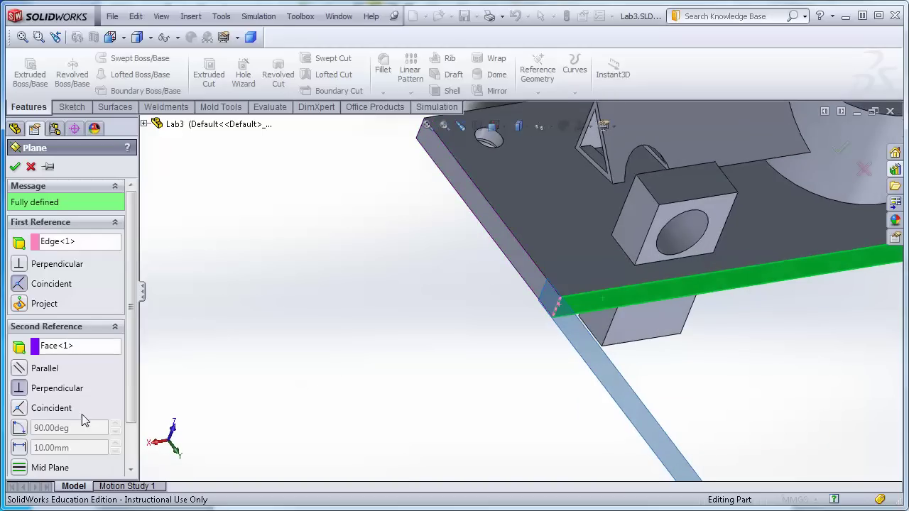
pyautogui.click(19, 428)
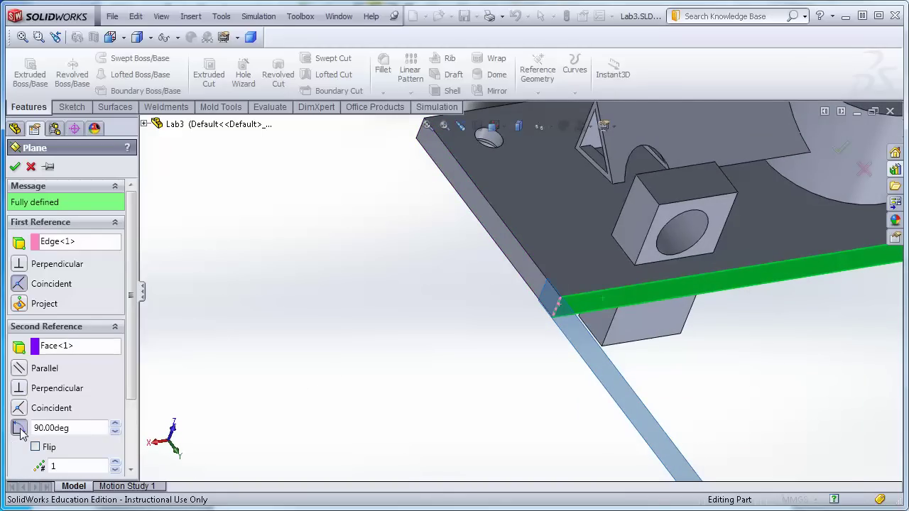
pyautogui.doubleClick(80, 432)
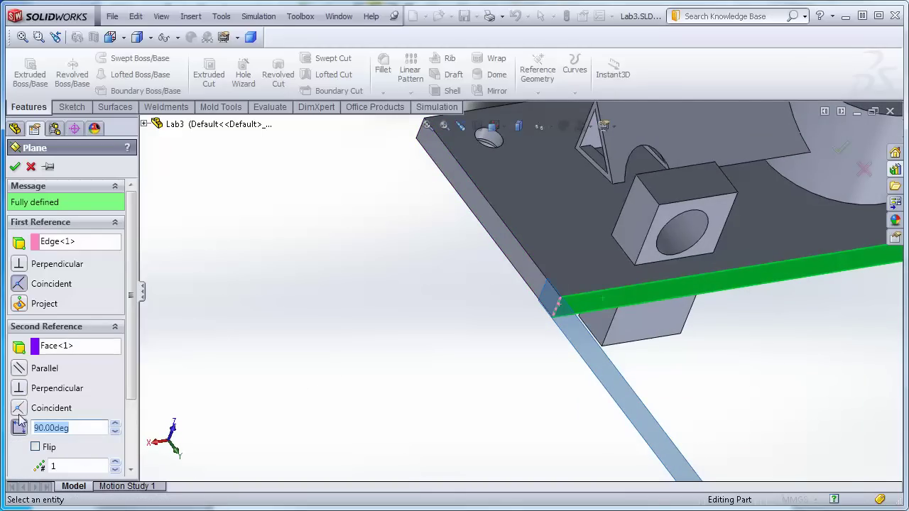
pyautogui.write('25')
pyautogui.press('Return')
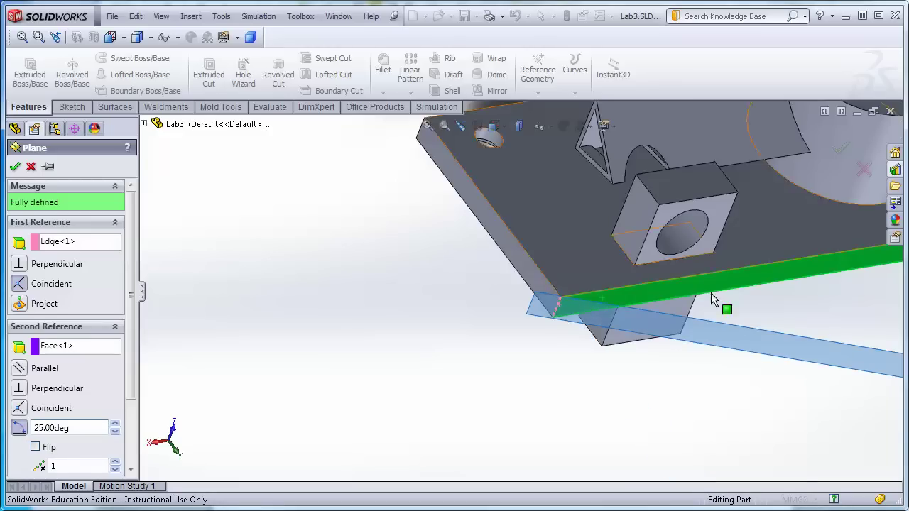
pyautogui.scroll(5, 714, 306)
pyautogui.scroll(-5, 562, 313)
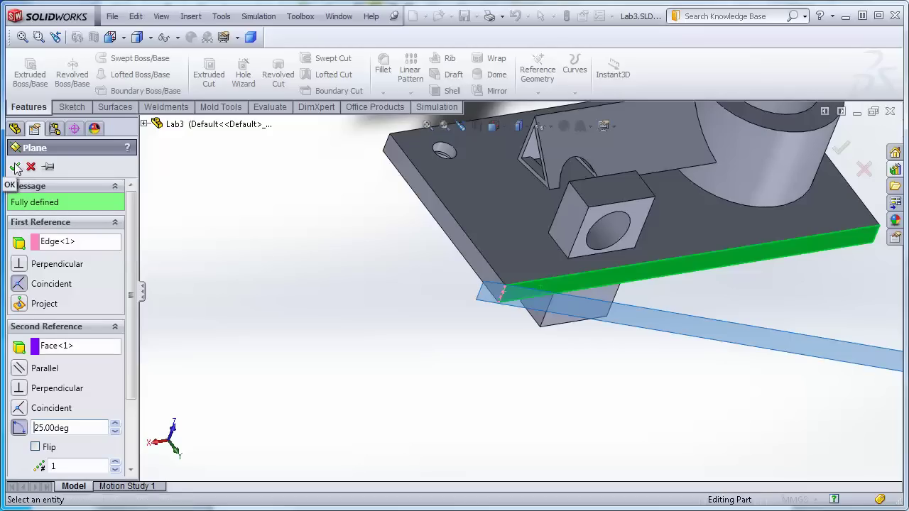
pyautogui.click(14, 166)
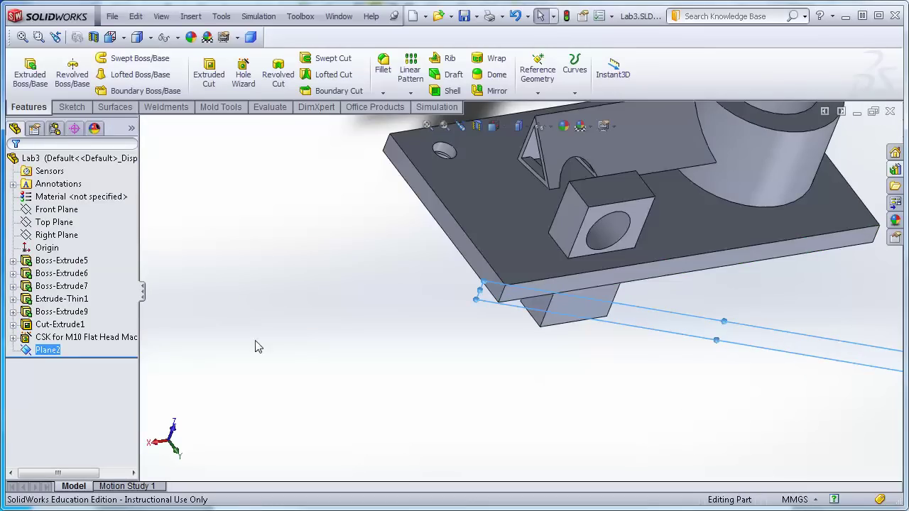
# Step: Delete the angled reference plane at the plate's corner edge
pyautogui.press('f')
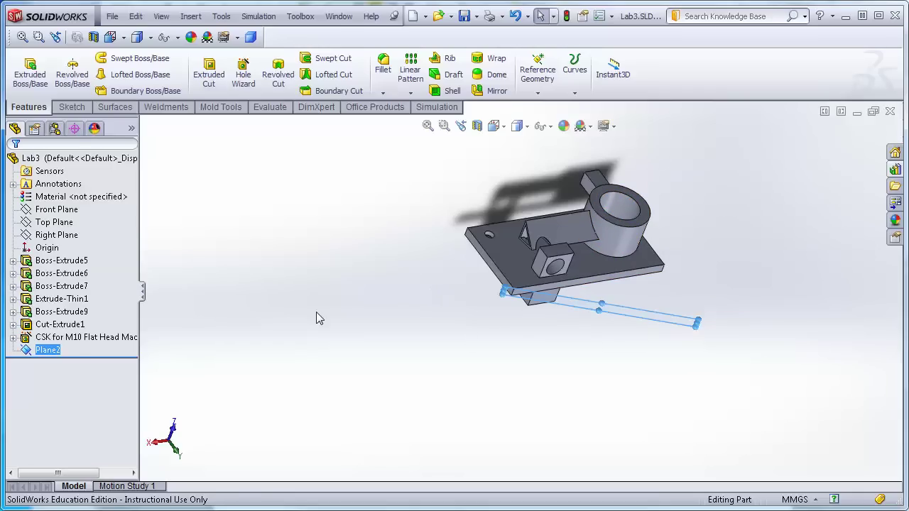
pyautogui.rightClick(49, 355)
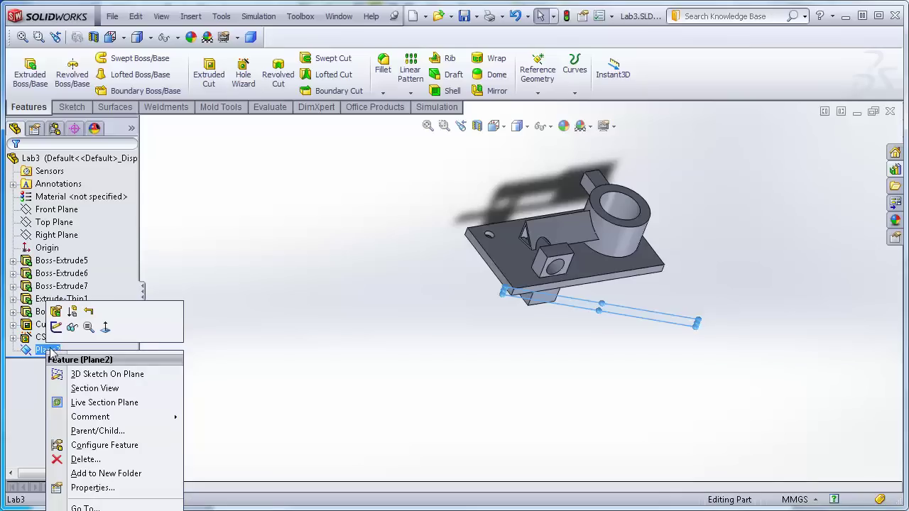
pyautogui.click(291, 434)
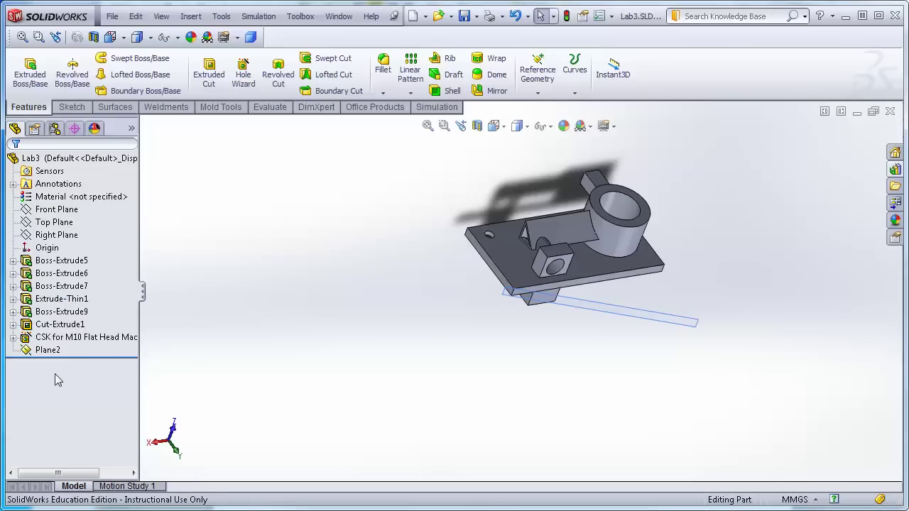
pyautogui.rightClick(51, 352)
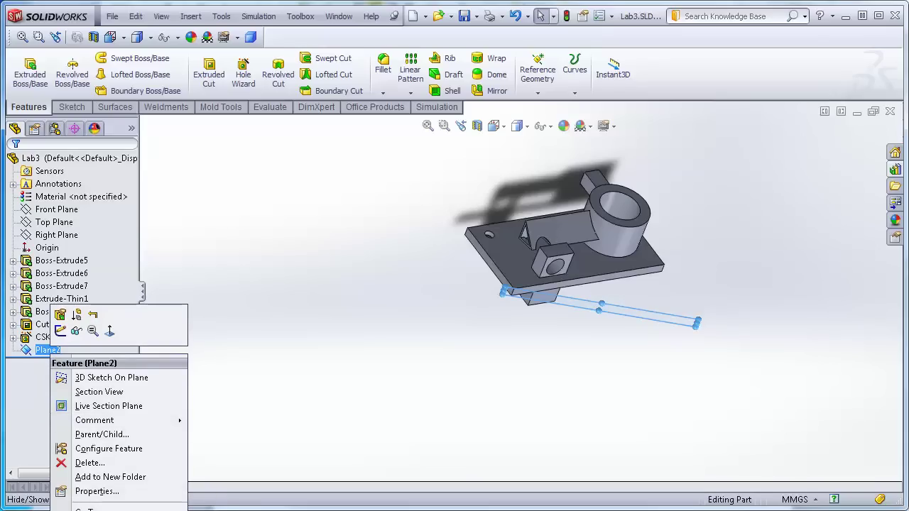
pyautogui.scroll(1, 60, 363)
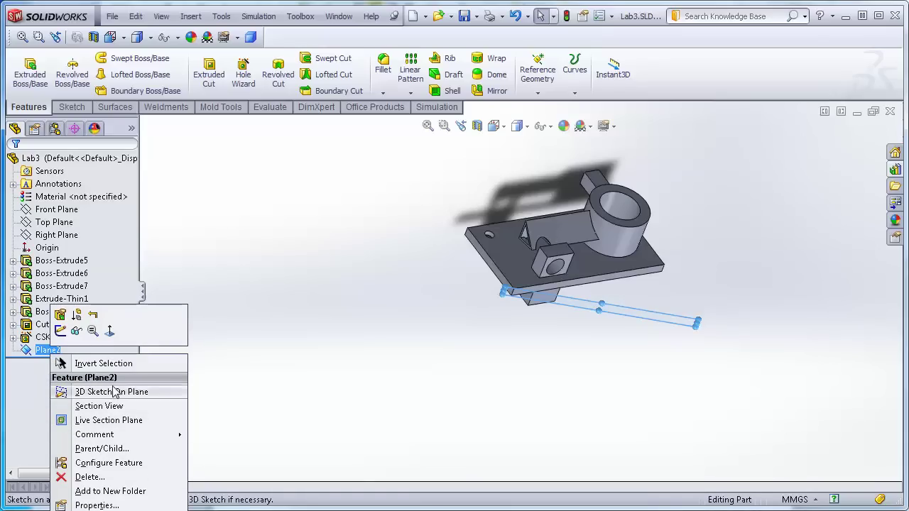
pyautogui.click(92, 477)
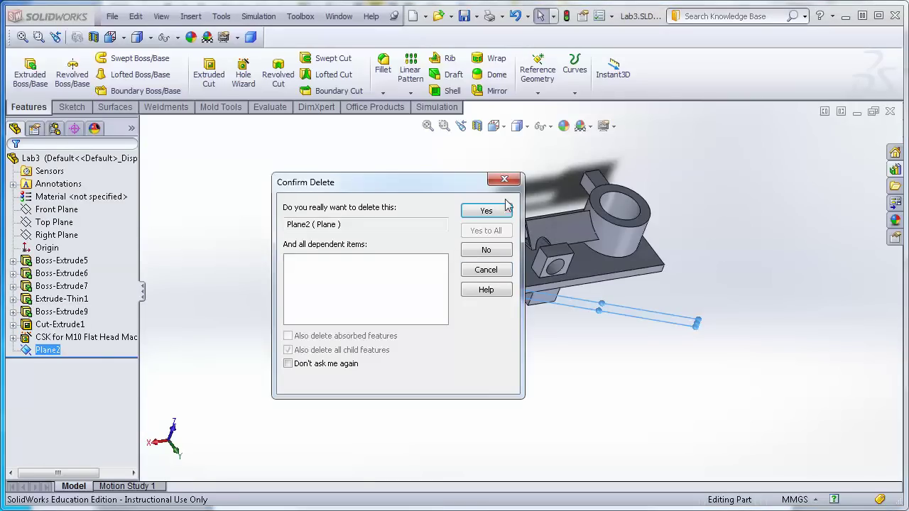
pyautogui.click(499, 210)
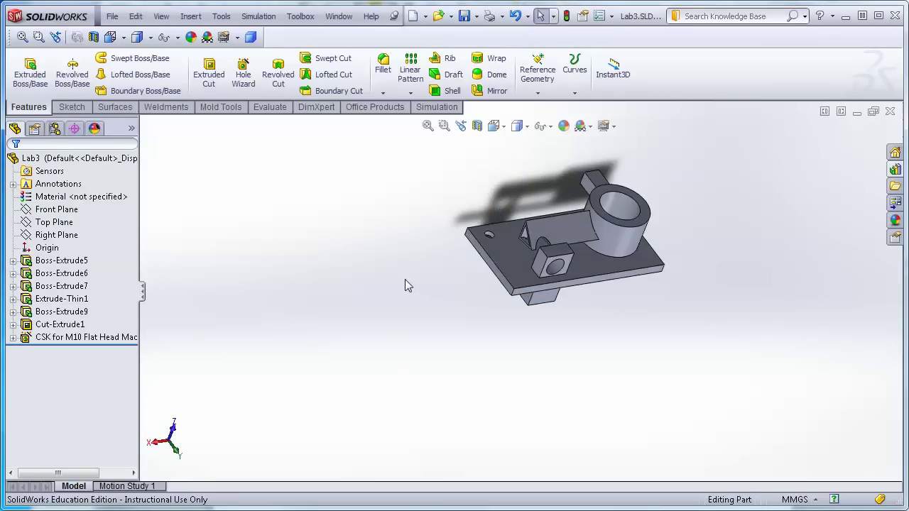
# Step: Start a reference plane coincident with the plate's upper corner vertex, using the plate's top face as the second reference
pyautogui.click(538, 91)
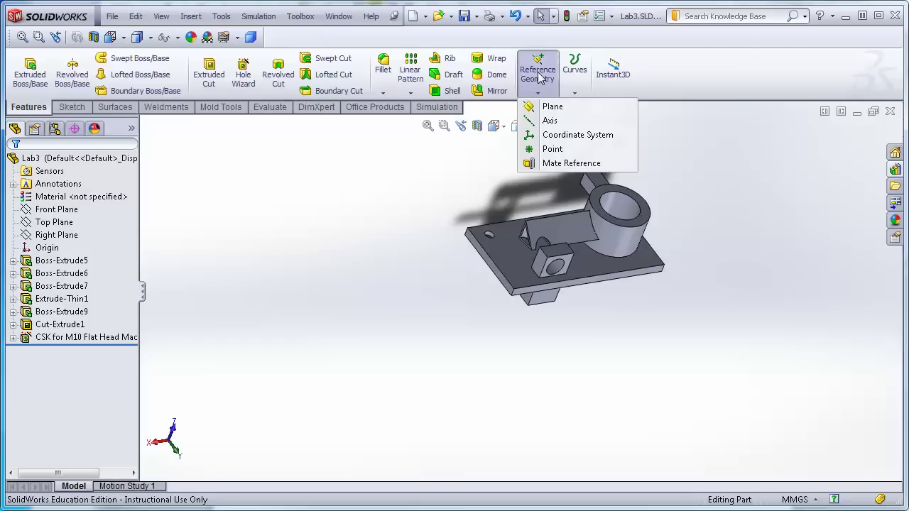
pyautogui.click(552, 112)
pyautogui.scroll(-3, 554, 295)
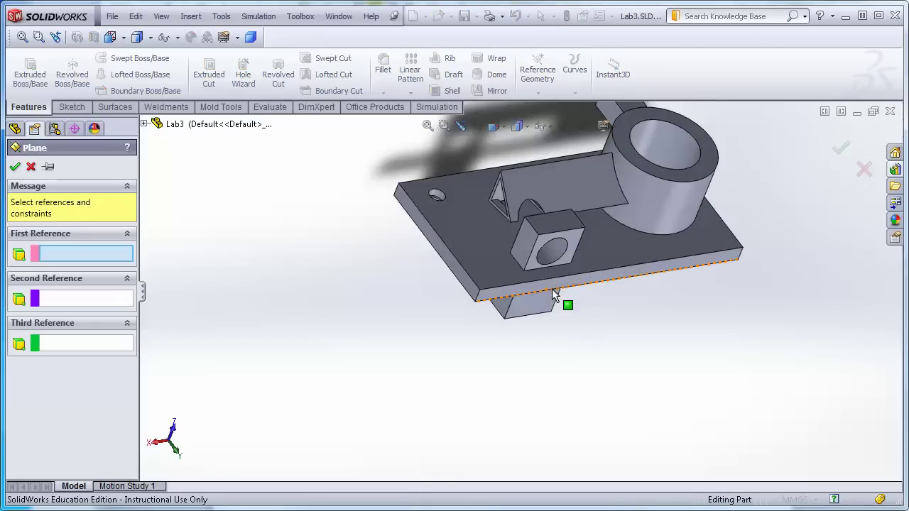
pyautogui.scroll(-2, 554, 295)
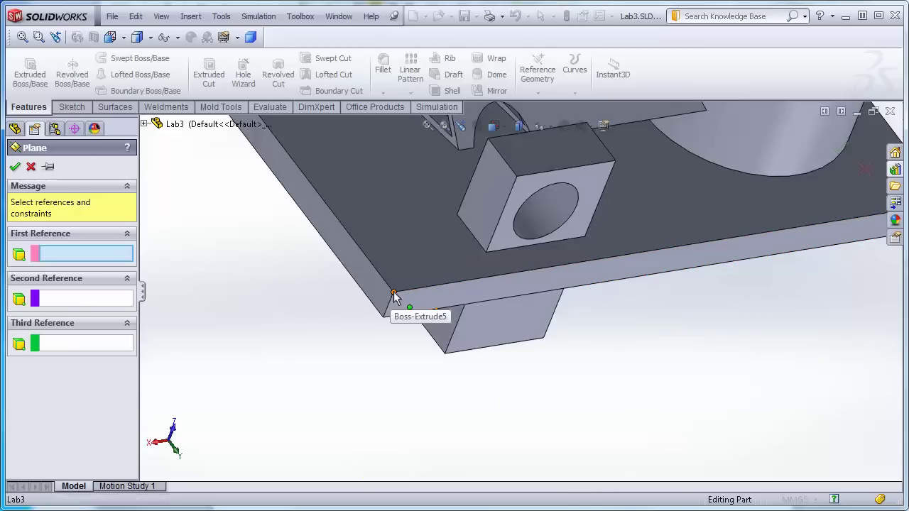
pyautogui.click(394, 294)
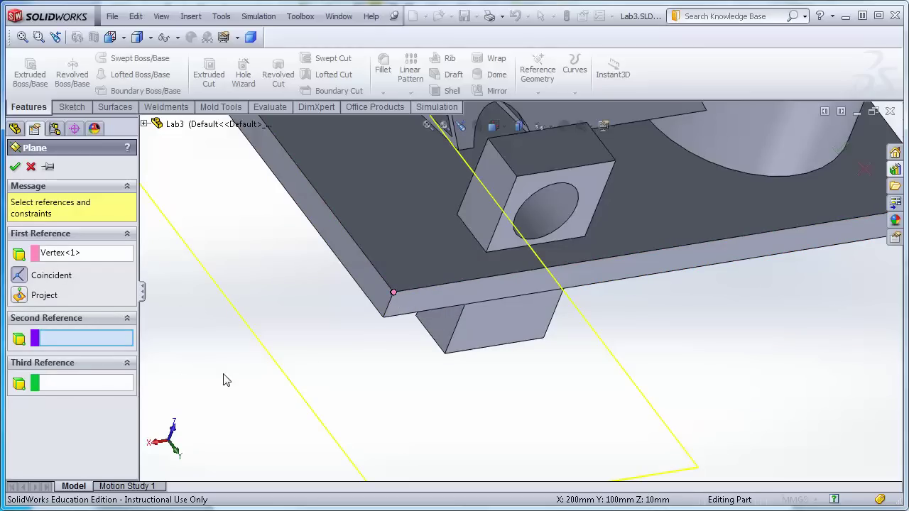
pyautogui.scroll(3, 250, 386)
pyautogui.moveTo(309, 390)
pyautogui.mouseDown(button='middle')
pyautogui.moveTo(363, 363)
pyautogui.moveTo(374, 367)
pyautogui.moveTo(323, 382)
pyautogui.mouseUp(button='middle')
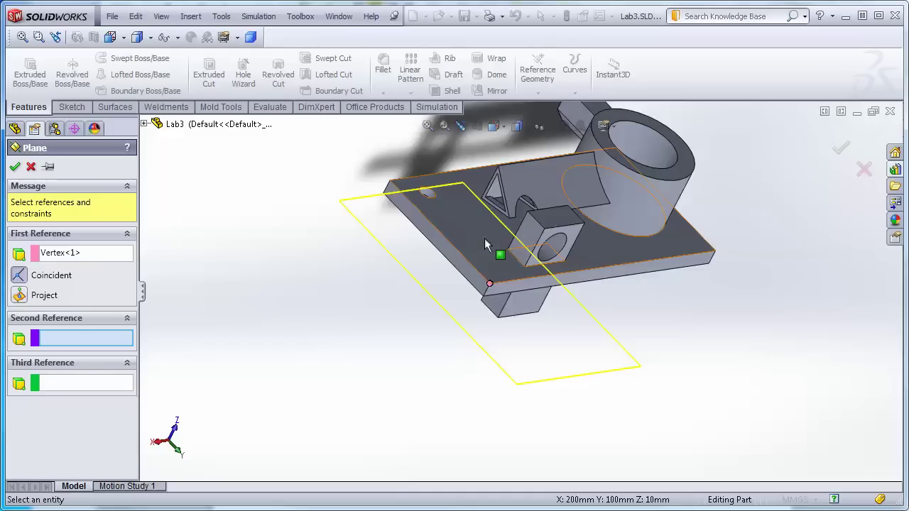
pyautogui.click(462, 222)
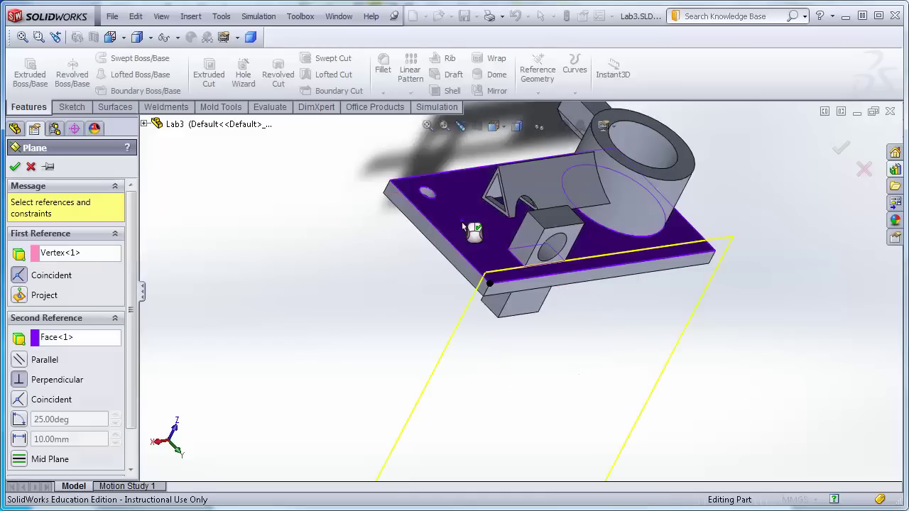
# Step: Try to angle the vertex-based plane at 20 degrees to the plate's top face, and cancel the plane
pyautogui.click(19, 420)
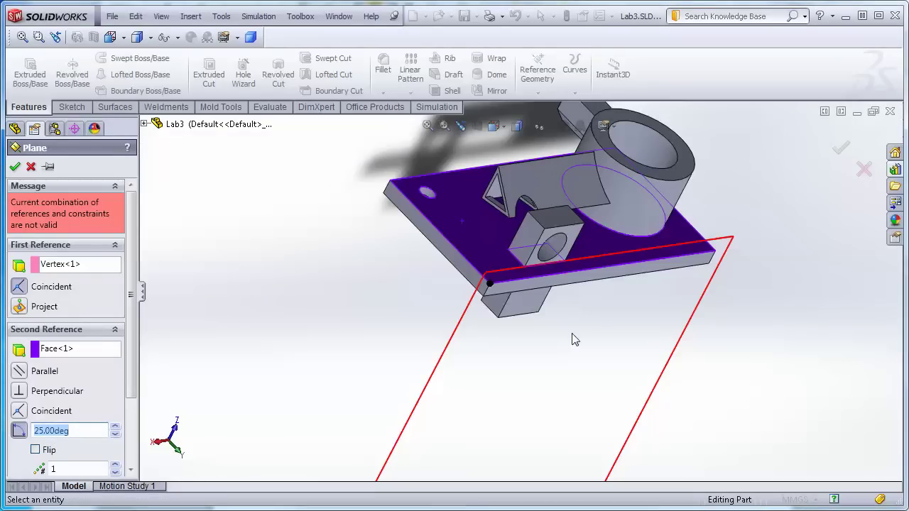
pyautogui.write('20')
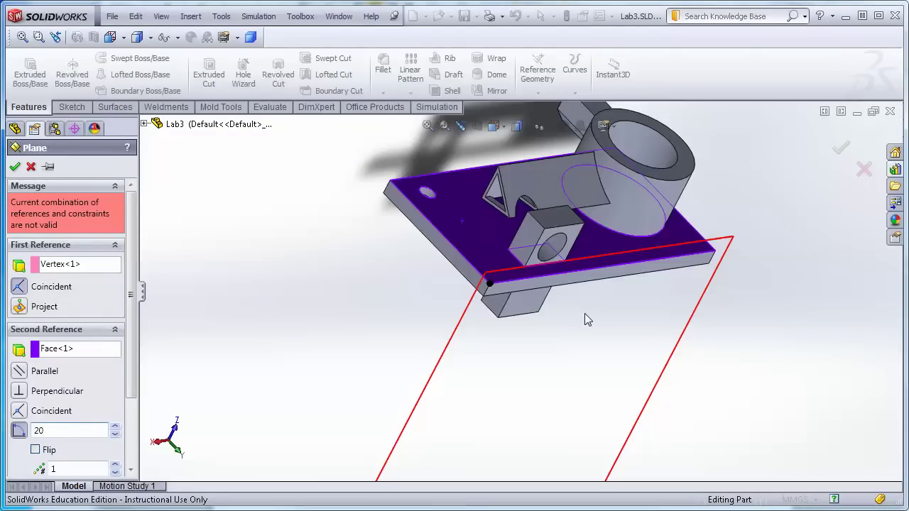
pyautogui.press('Return')
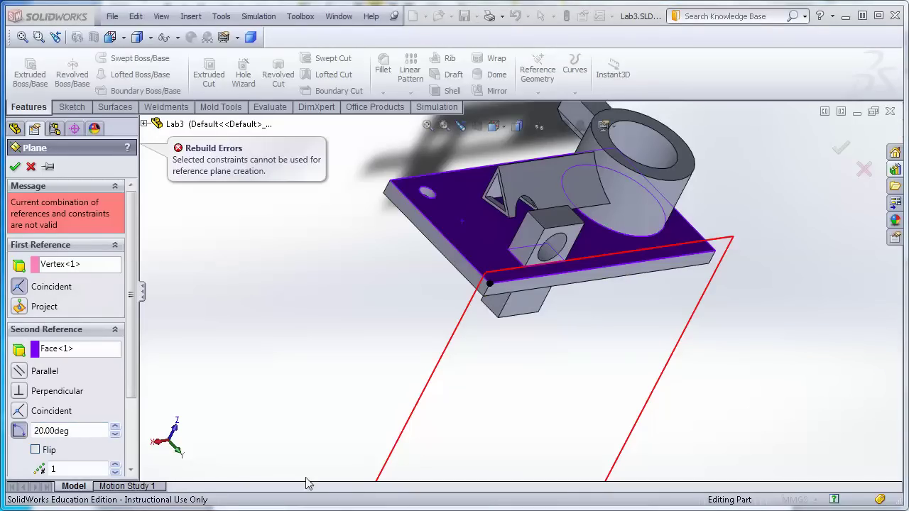
pyautogui.scroll(3, 352, 440)
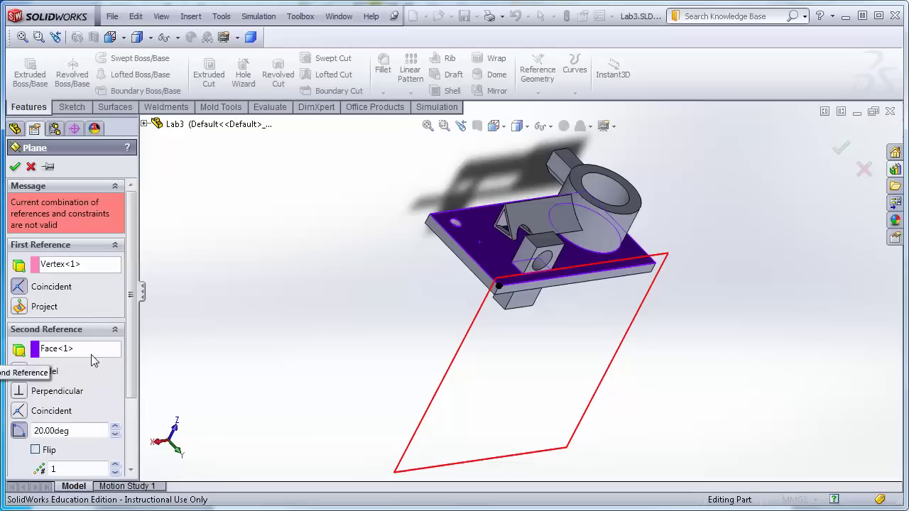
pyautogui.click(31, 168)
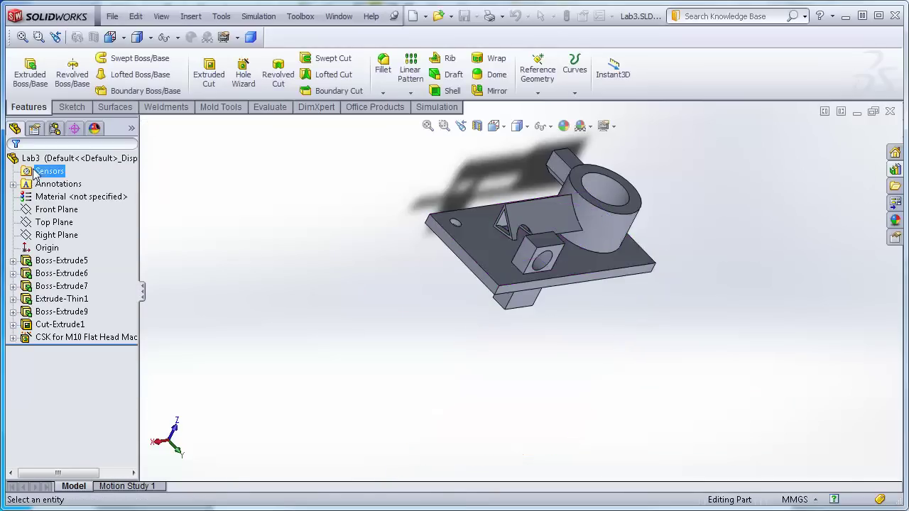
# Step: Try a reference plane through three vertices: the triangular extrusion's tip, the plate's upper corner and the holed block's corner, and cancel it
pyautogui.click(537, 62)
pyautogui.click(538, 61)
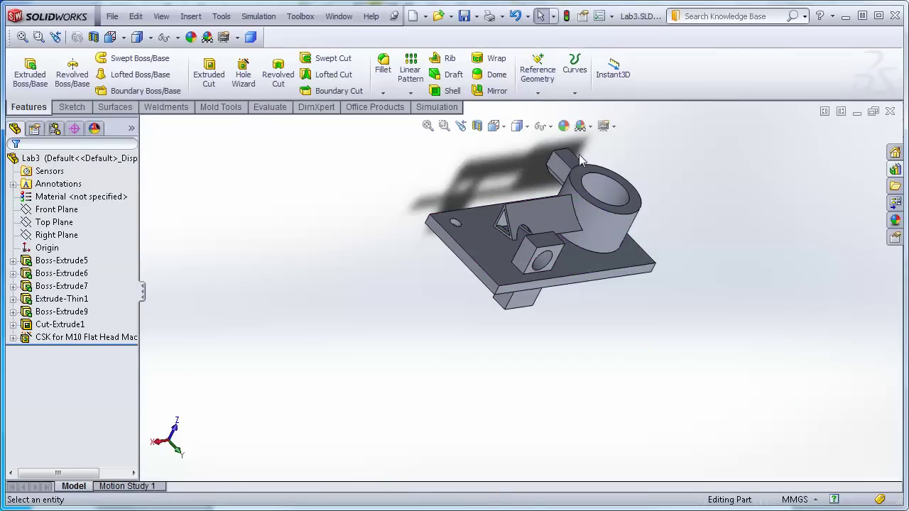
pyautogui.click(538, 65)
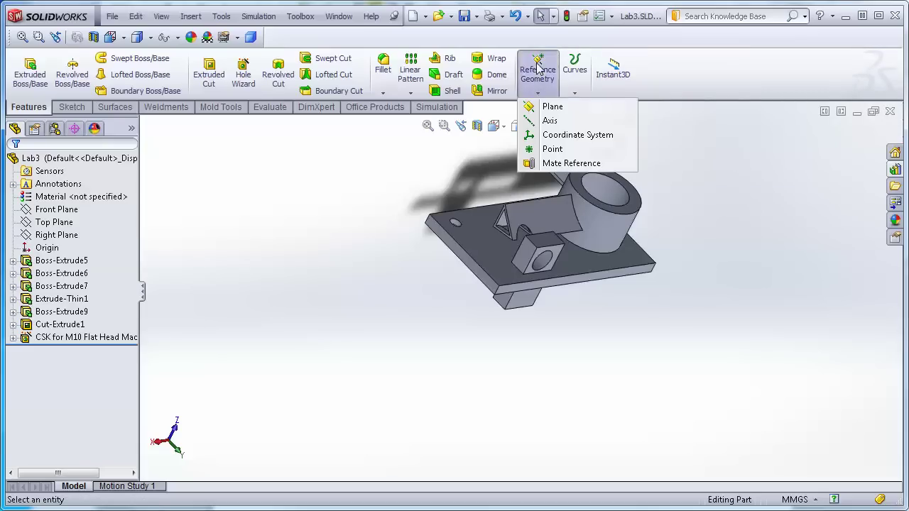
pyautogui.click(552, 107)
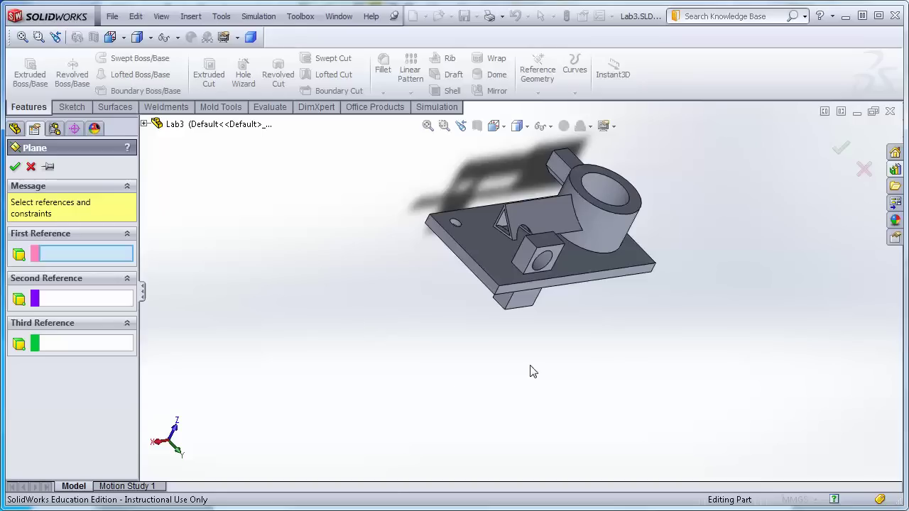
pyautogui.keyDown('ctrl'); pyautogui.moveTo(692, 252); pyautogui.dragTo(653, 217, button='middle'); pyautogui.keyUp('ctrl')
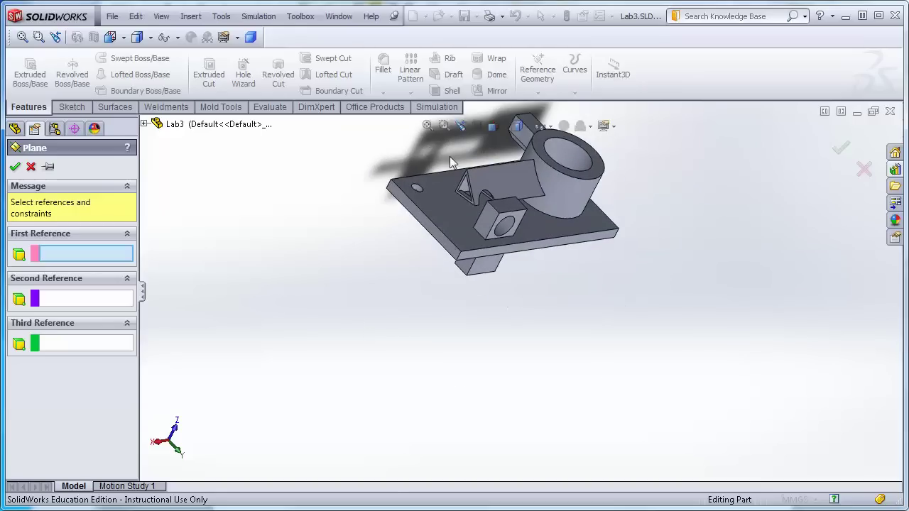
pyautogui.scroll(3, 544, 170)
pyautogui.scroll(2, 555, 181)
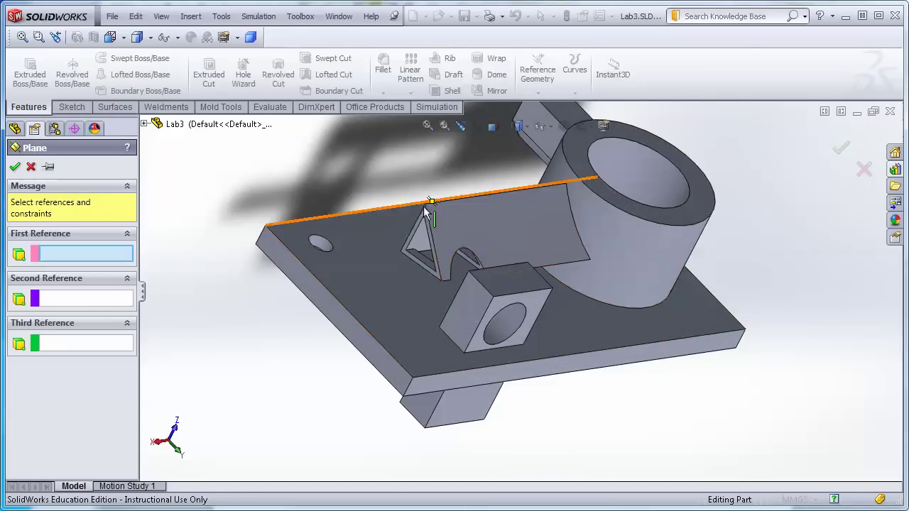
pyautogui.scroll(-2, 430, 216)
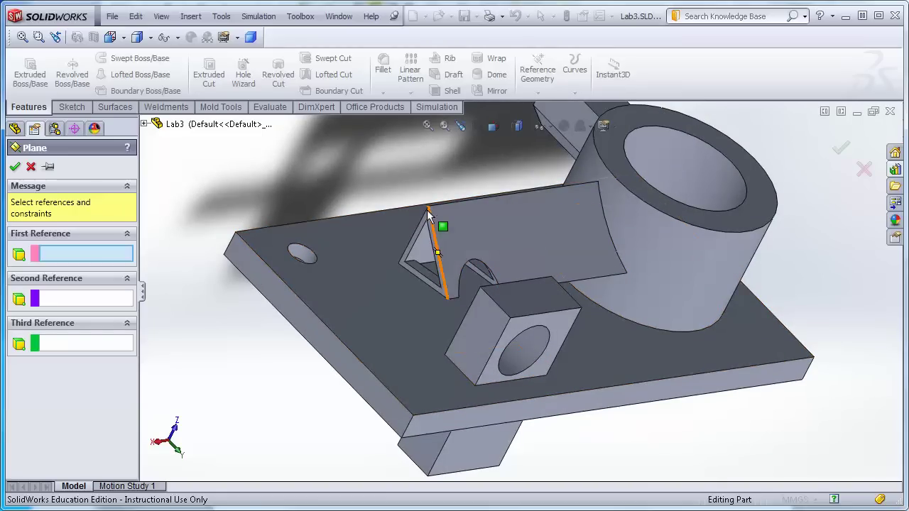
pyautogui.scroll(2, 359, 241)
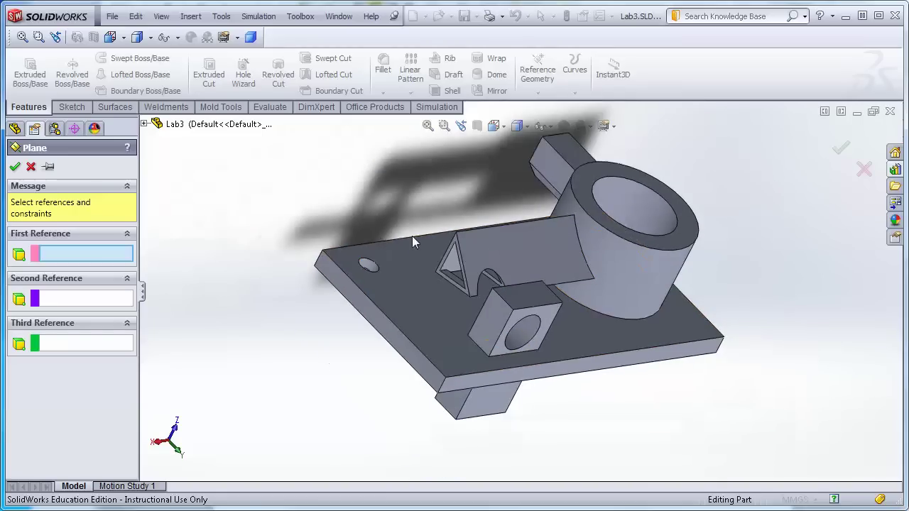
pyautogui.moveTo(436, 260); pyautogui.dragTo(502, 265, button='middle')
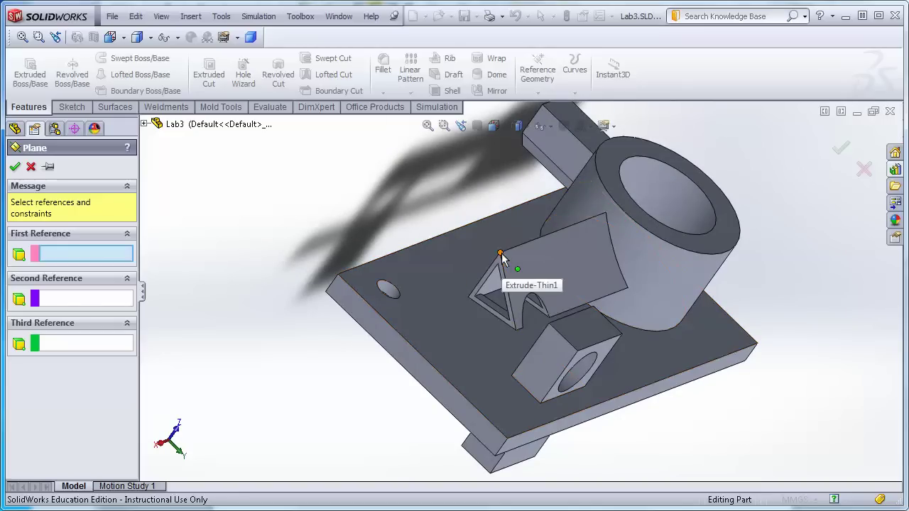
pyautogui.click(501, 256)
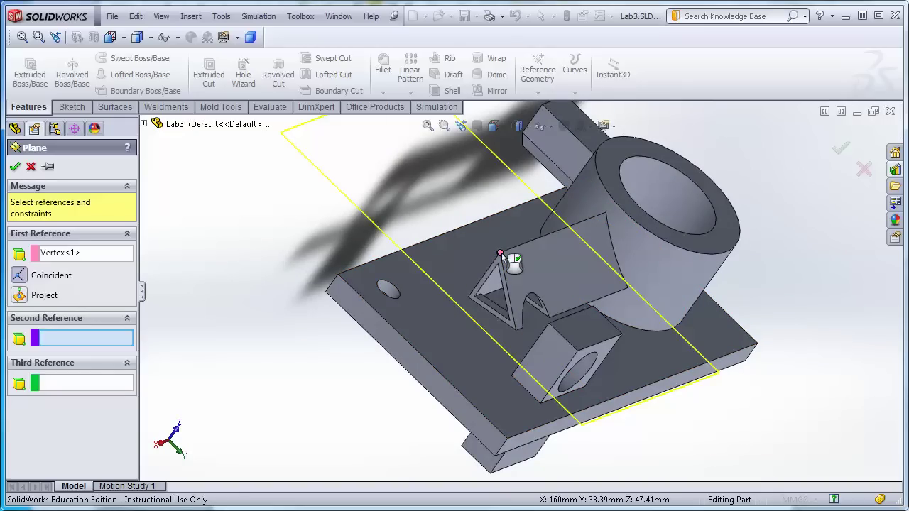
pyautogui.click(340, 276)
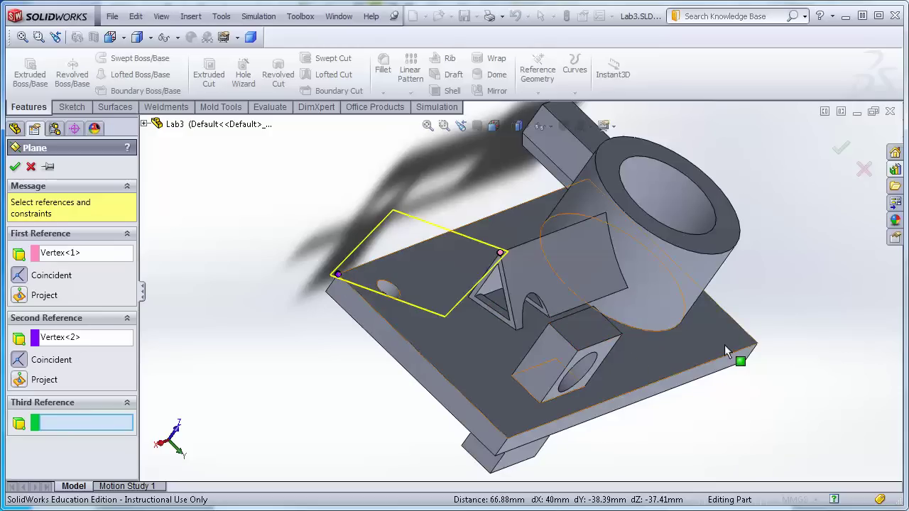
pyautogui.click(578, 352)
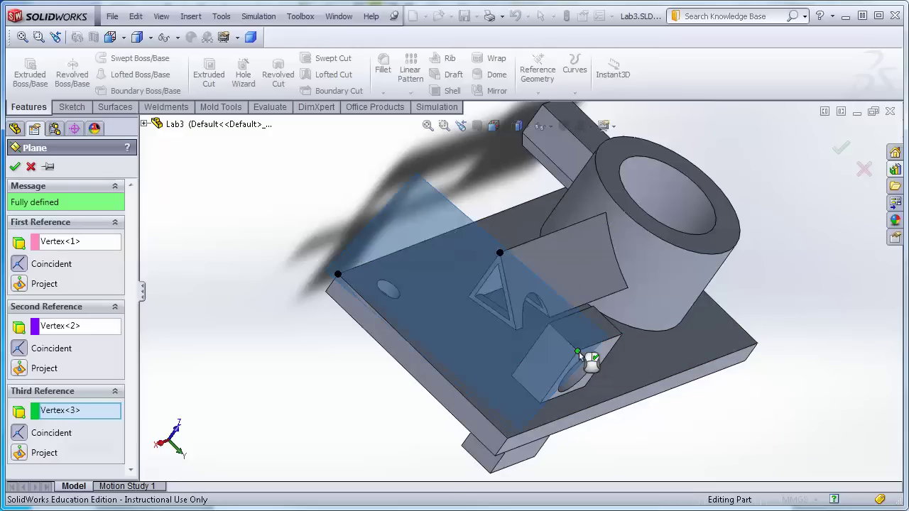
pyautogui.moveTo(714, 422); pyautogui.dragTo(509, 172, button='middle')
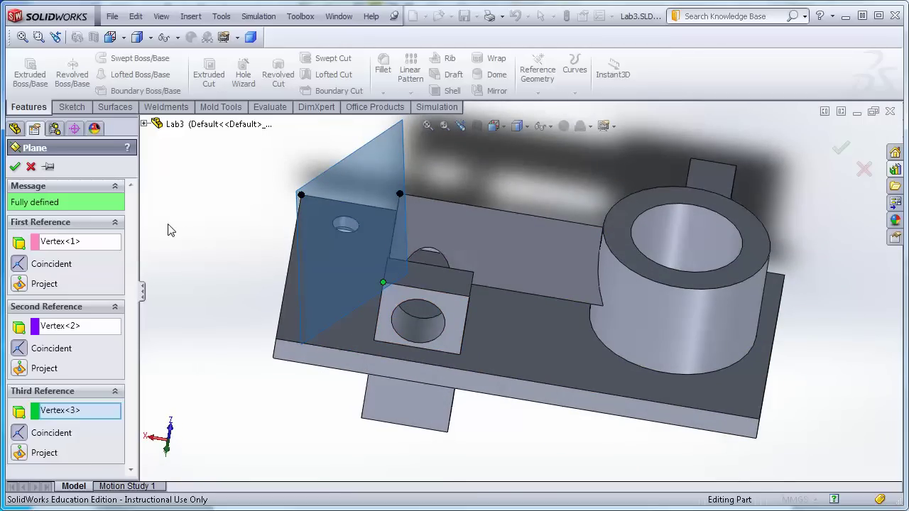
pyautogui.click(30, 167)
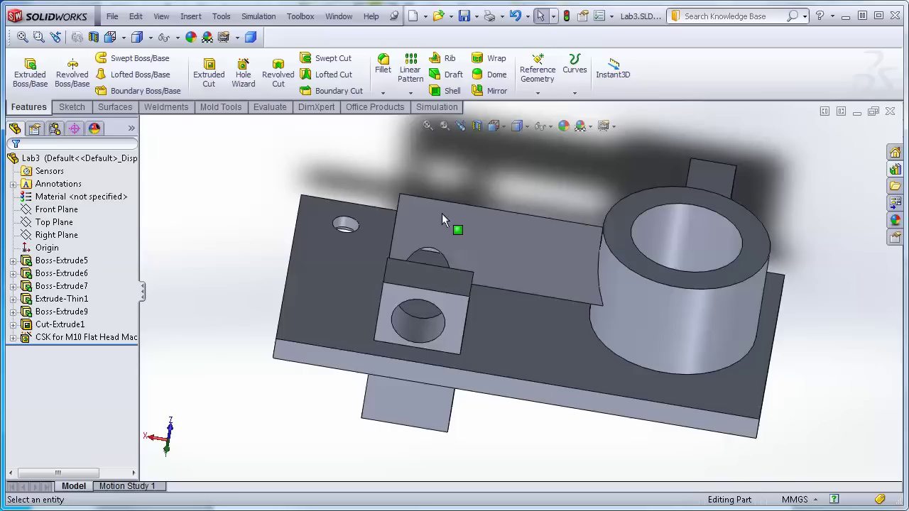
# Step: Start a reference plane tangent to the outer cylindrical face of the large hollow boss
pyautogui.click(541, 71)
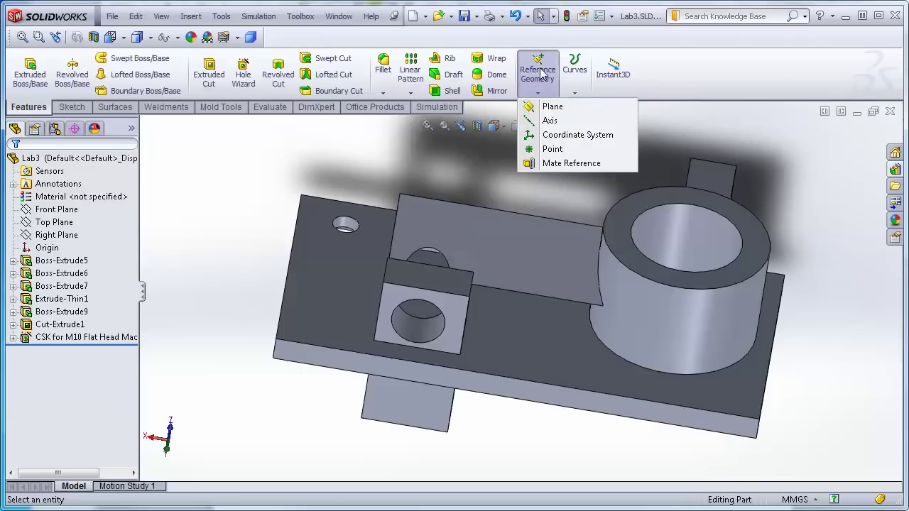
pyautogui.click(547, 110)
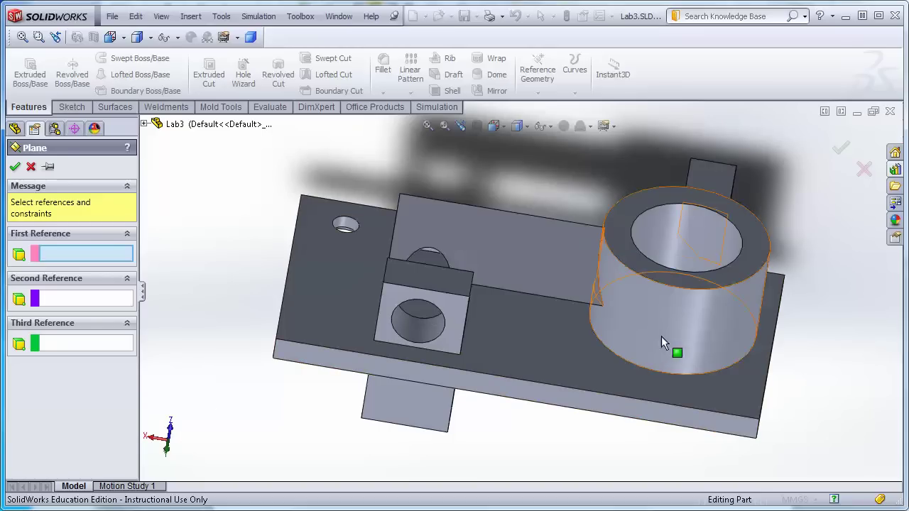
pyautogui.click(715, 331)
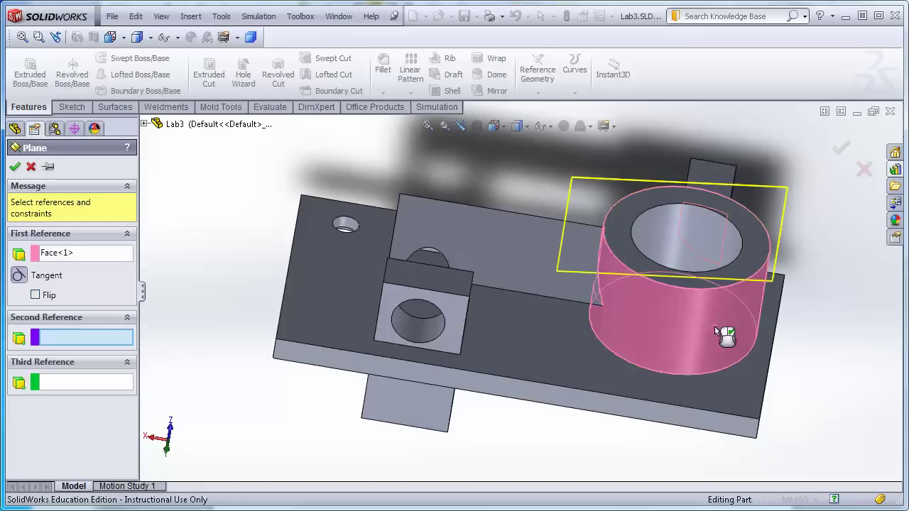
pyautogui.moveTo(241, 226); pyautogui.dragTo(241, 346, button='middle')
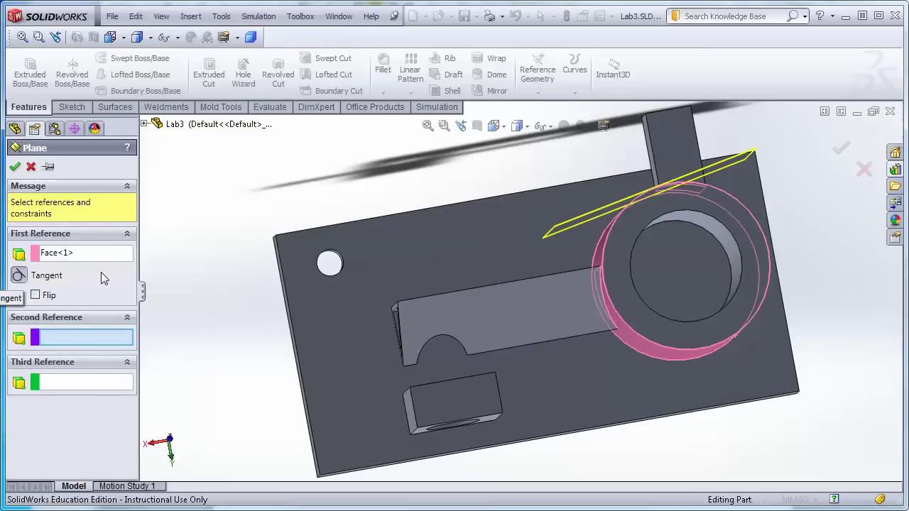
pyautogui.moveTo(239, 235)
pyautogui.mouseDown(button='middle')
pyautogui.moveTo(238, 263)
pyautogui.moveTo(236, 222)
pyautogui.mouseUp(button='middle')
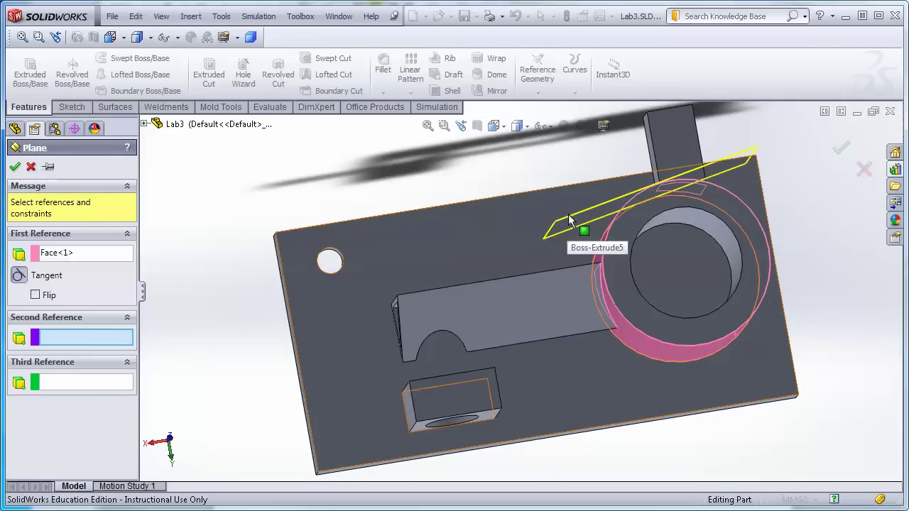
# Step: Make the tangent plane coincident with the holed block's corner vertex and flip its tangent side
pyautogui.click(409, 384)
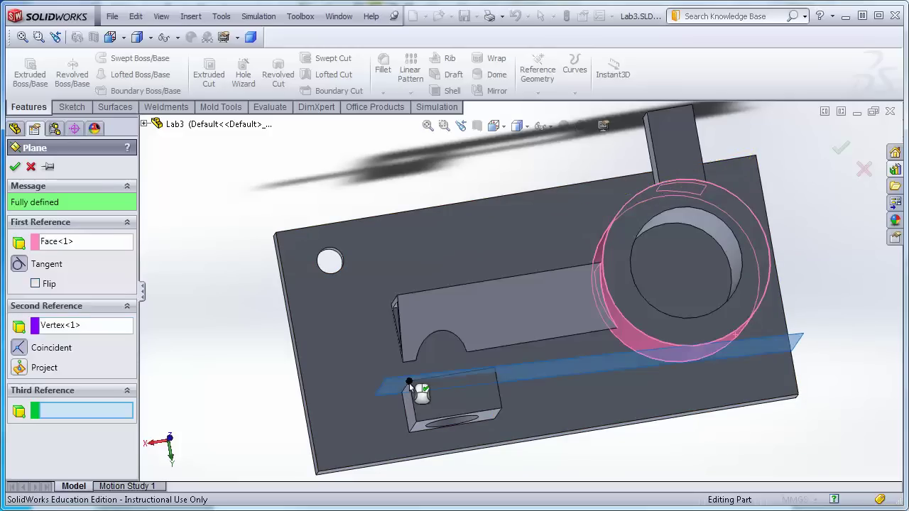
pyautogui.moveTo(831, 190); pyautogui.dragTo(843, 227, button='middle')
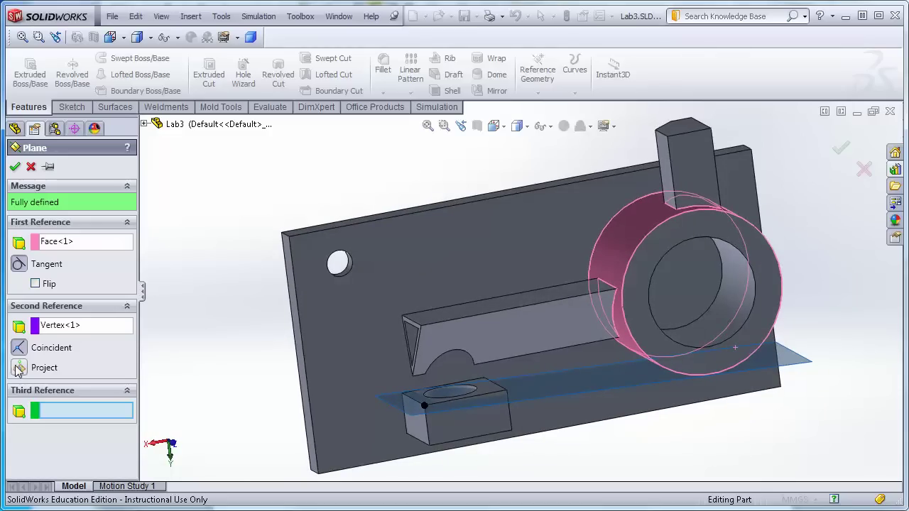
pyautogui.click(35, 284)
pyautogui.moveTo(731, 418); pyautogui.dragTo(626, 320, button='middle')
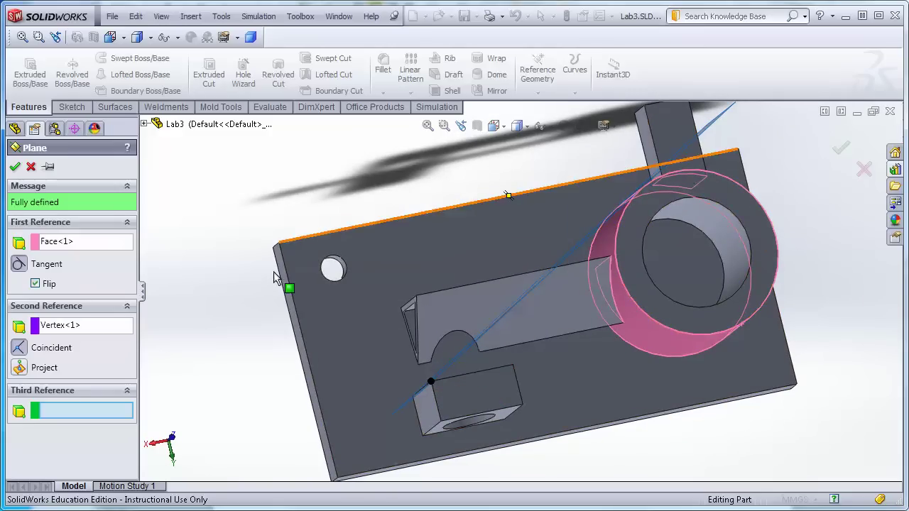
# Step: Replace the plane's vertex reference with the plate's long side face as the second reference
pyautogui.click(93, 332)
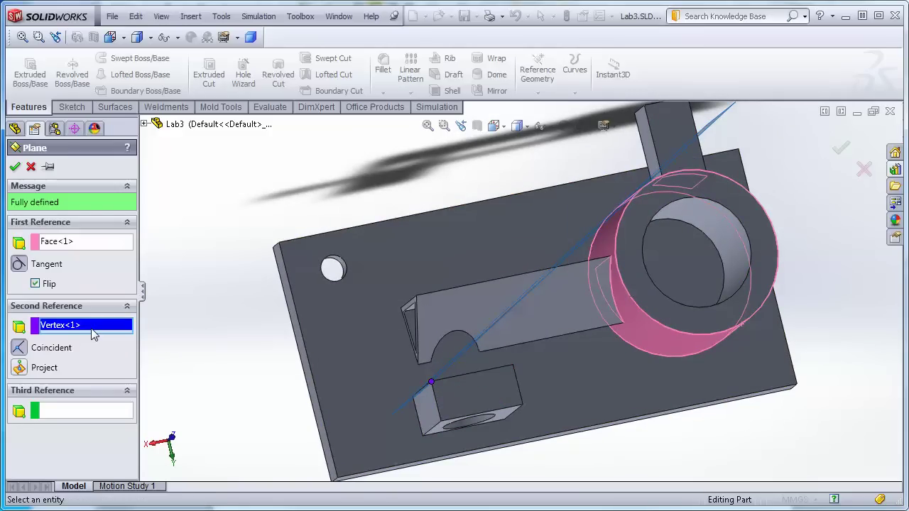
pyautogui.press('Delete')
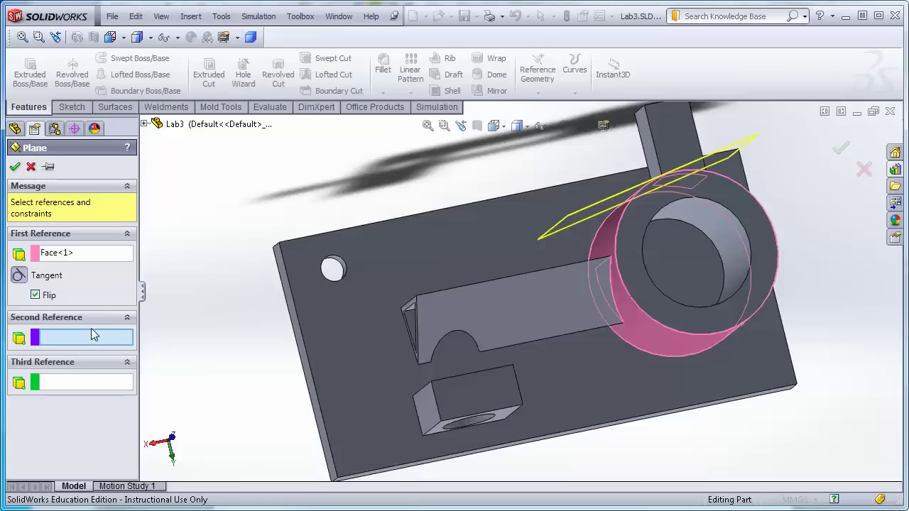
pyautogui.moveTo(232, 282); pyautogui.dragTo(261, 362, button='middle')
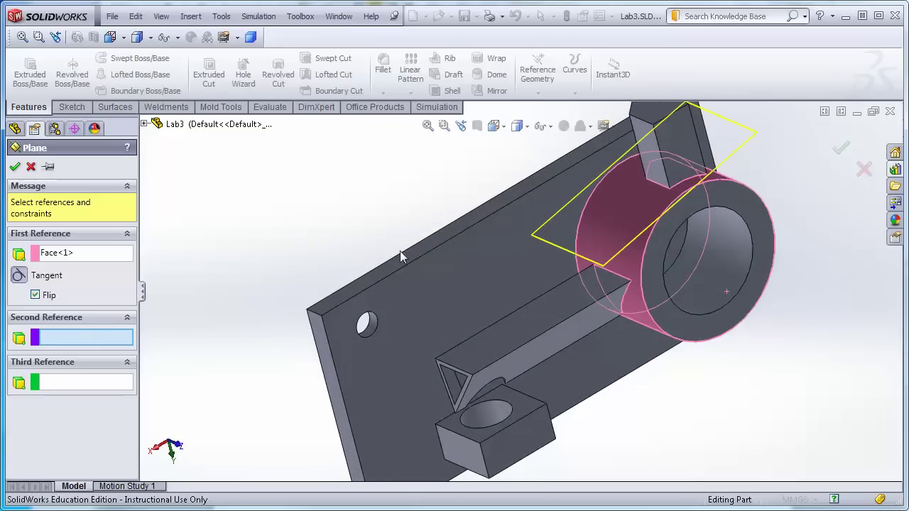
pyautogui.click(456, 230)
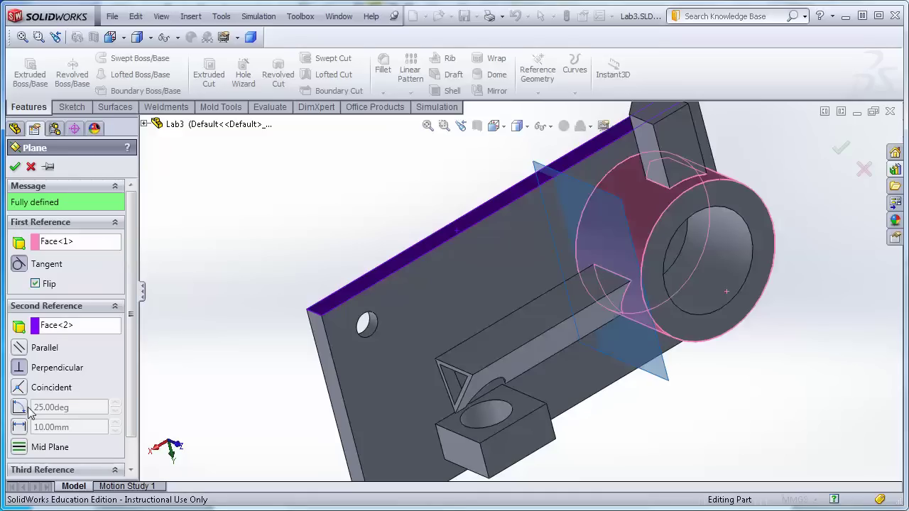
# Step: Set the plane's angle to 35 degrees from the plate's side face with the angle flipped, and create the plane
pyautogui.click(20, 408)
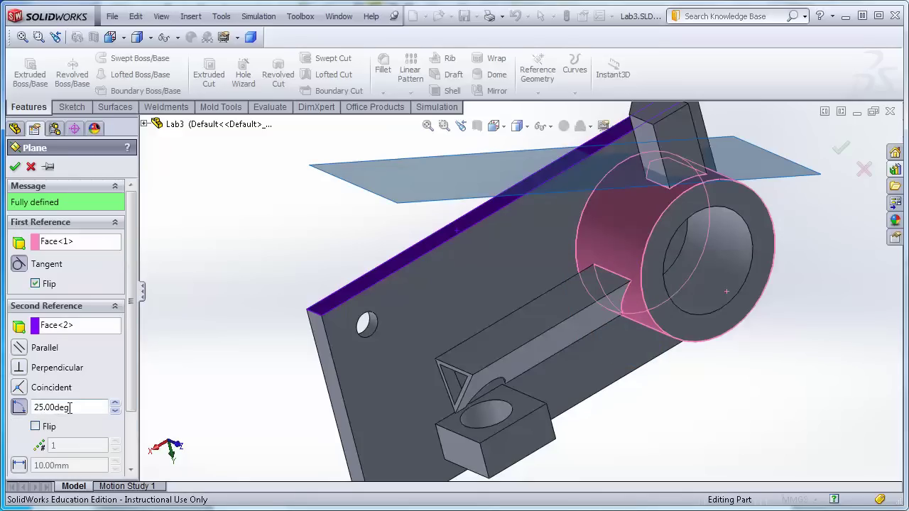
pyautogui.write('35')
pyautogui.press('Return')
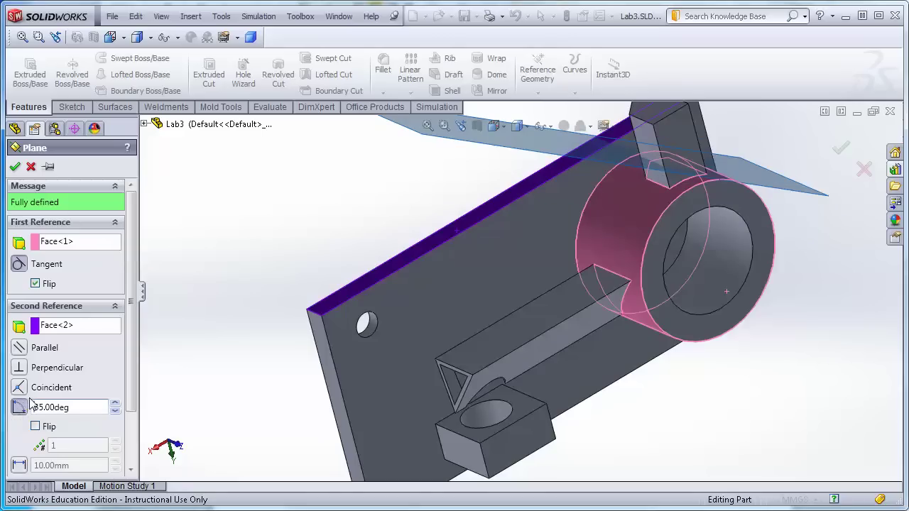
pyautogui.click(35, 427)
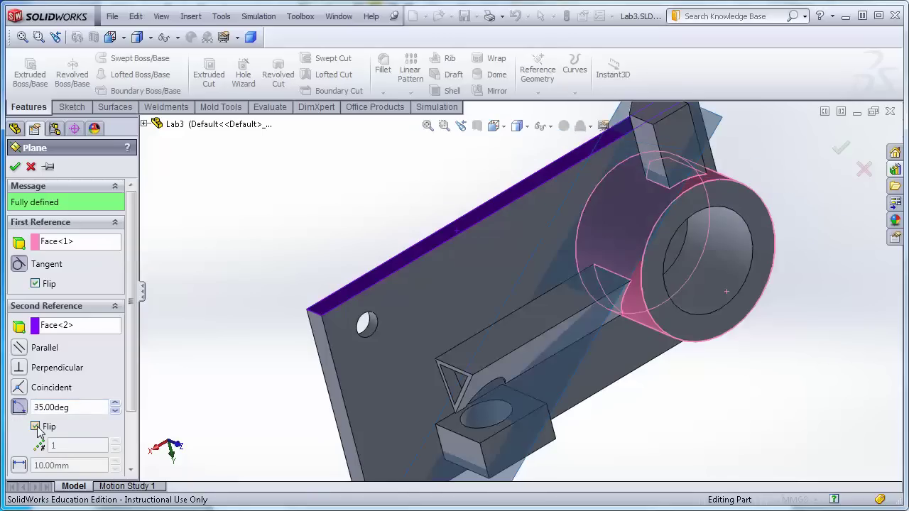
pyautogui.moveTo(712, 427); pyautogui.dragTo(681, 290, button='middle')
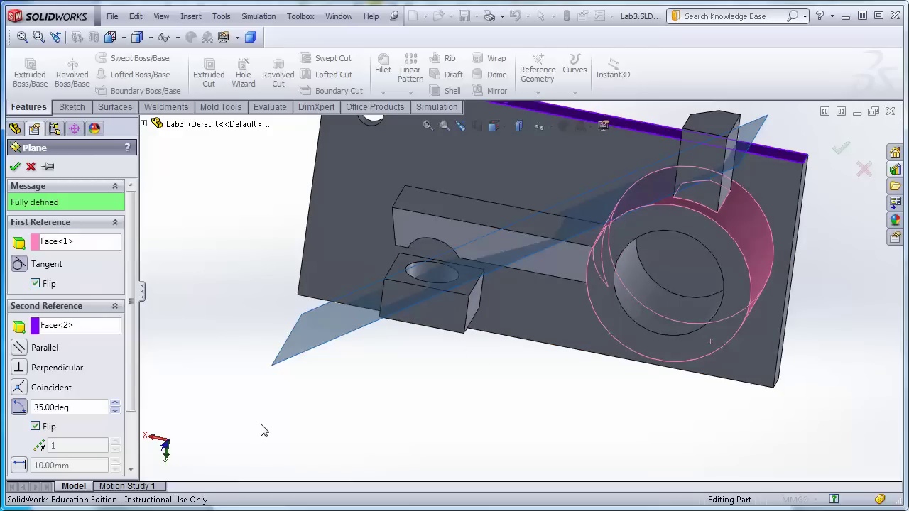
pyautogui.moveTo(275, 432); pyautogui.dragTo(346, 320, button='middle')
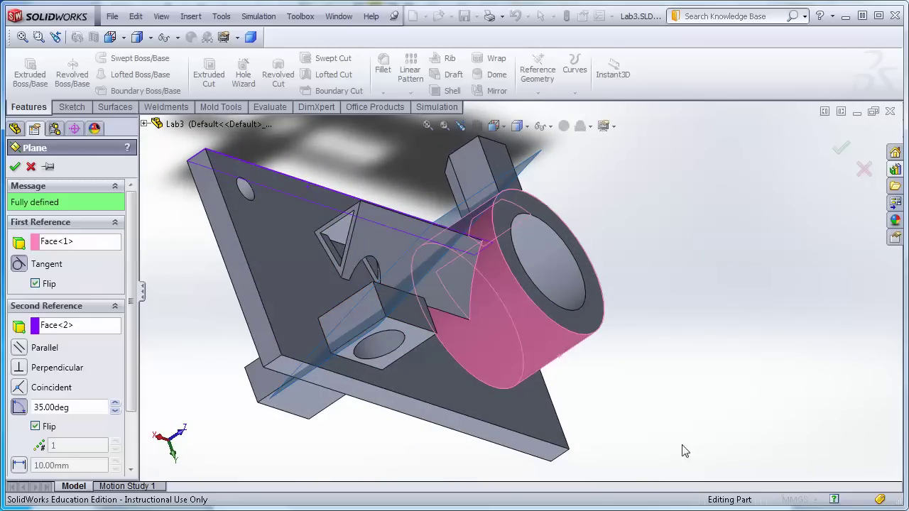
pyautogui.press('Return')
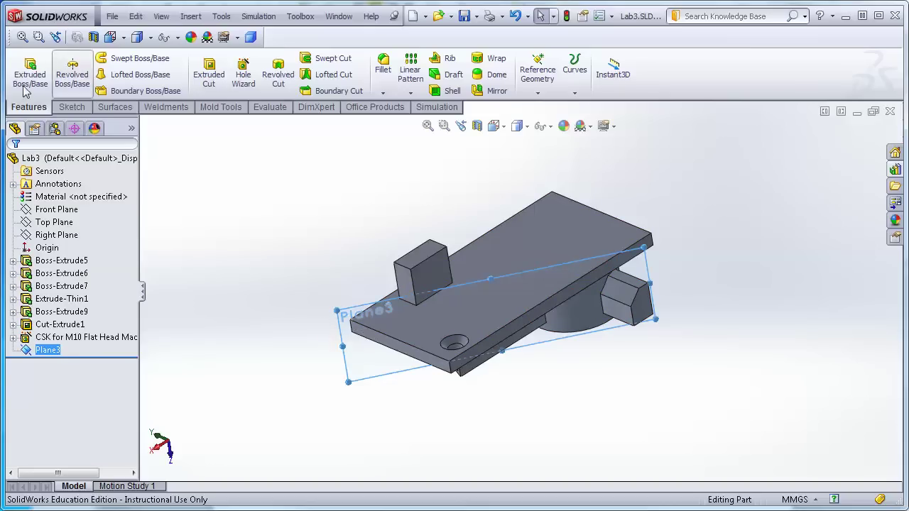
# Step: Start a sketch on the new angled tangent plane and view it normal to the plane
pyautogui.click(73, 70)
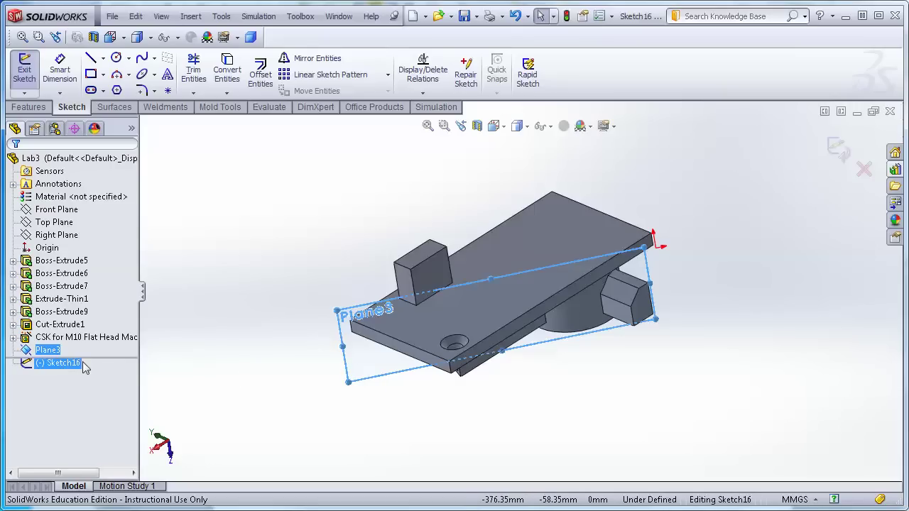
pyautogui.click(496, 125)
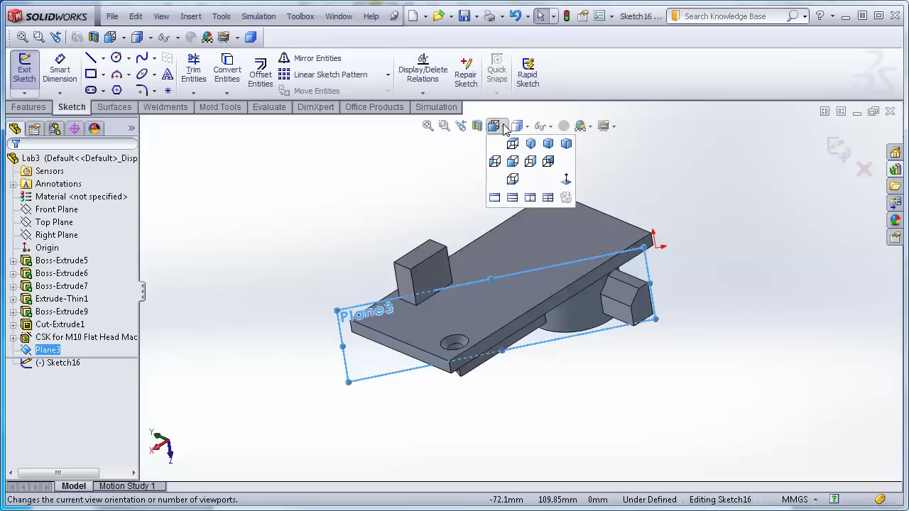
pyautogui.click(566, 182)
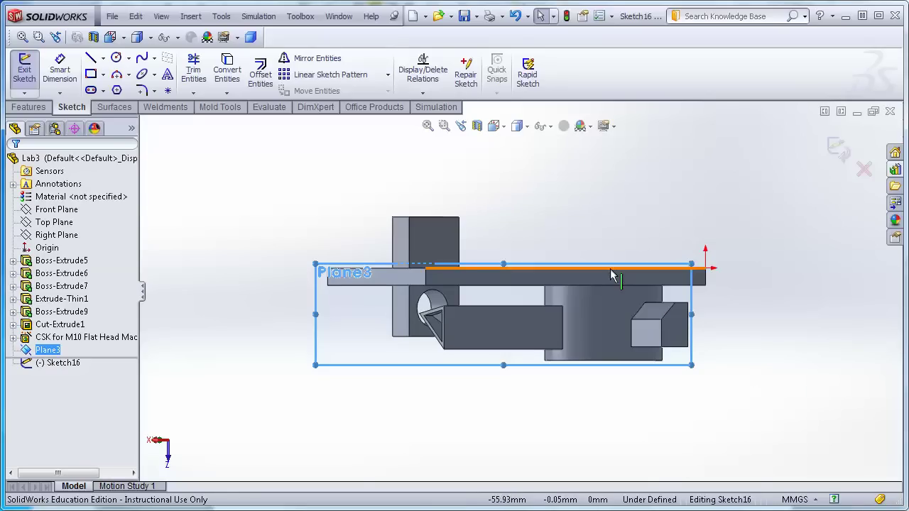
pyautogui.scroll(-5, 618, 274)
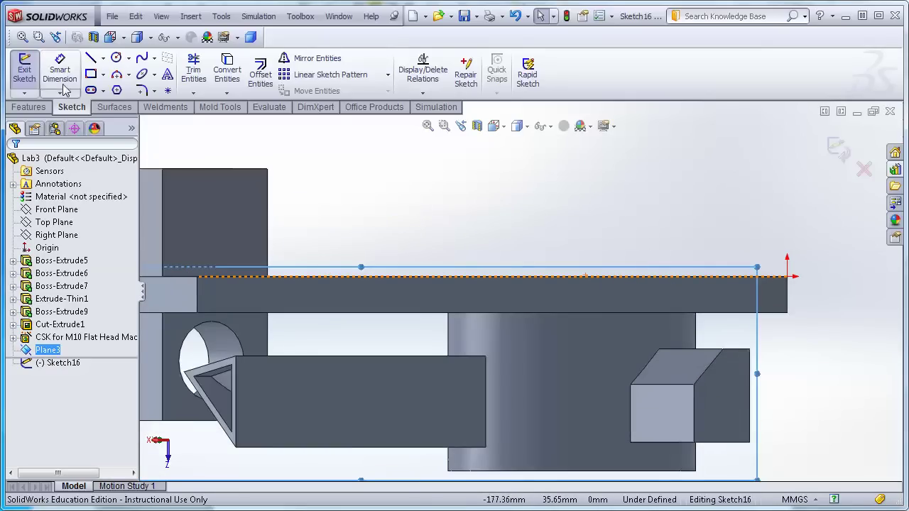
# Step: Sketch a vertical centerline about 37 mm long upward from the plate's upper edge
pyautogui.click(90, 59)
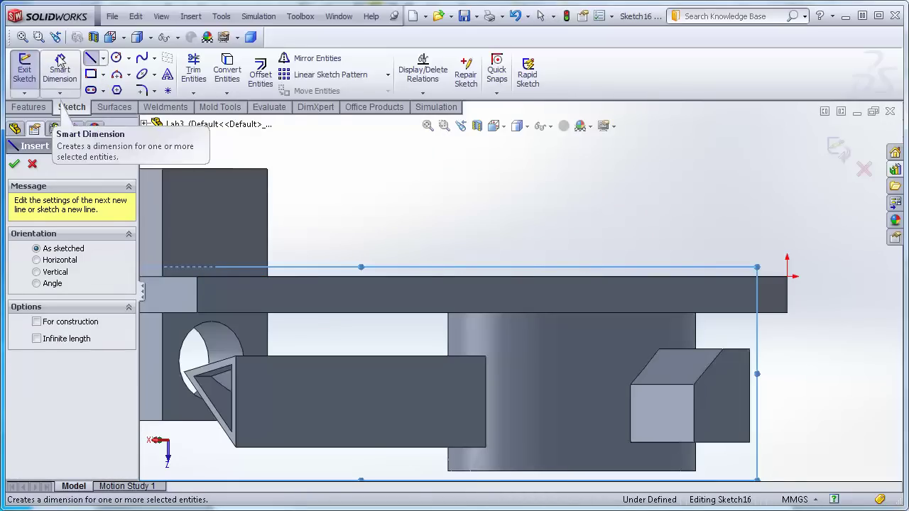
pyautogui.click(104, 59)
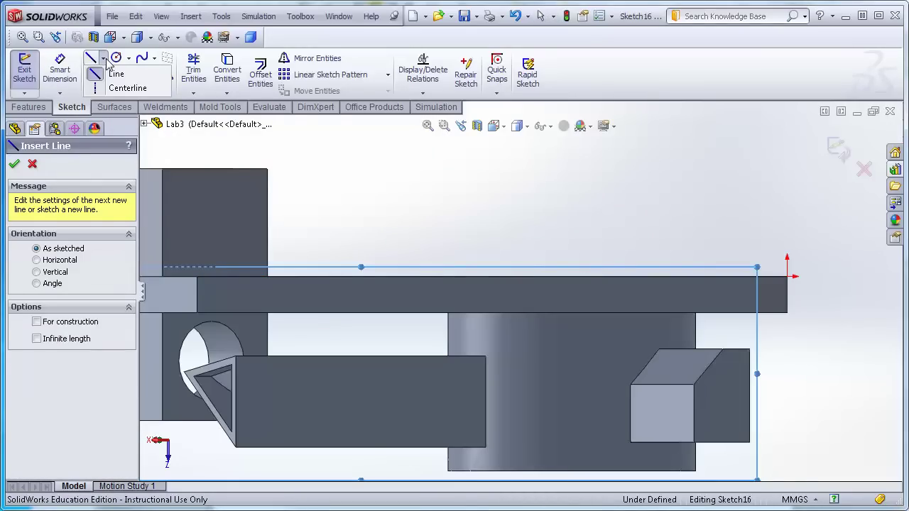
pyautogui.click(121, 88)
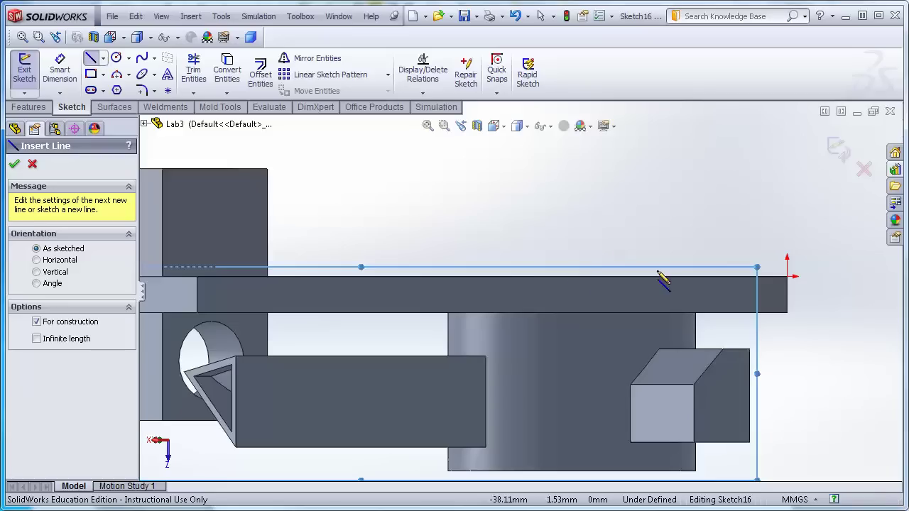
pyautogui.click(490, 276)
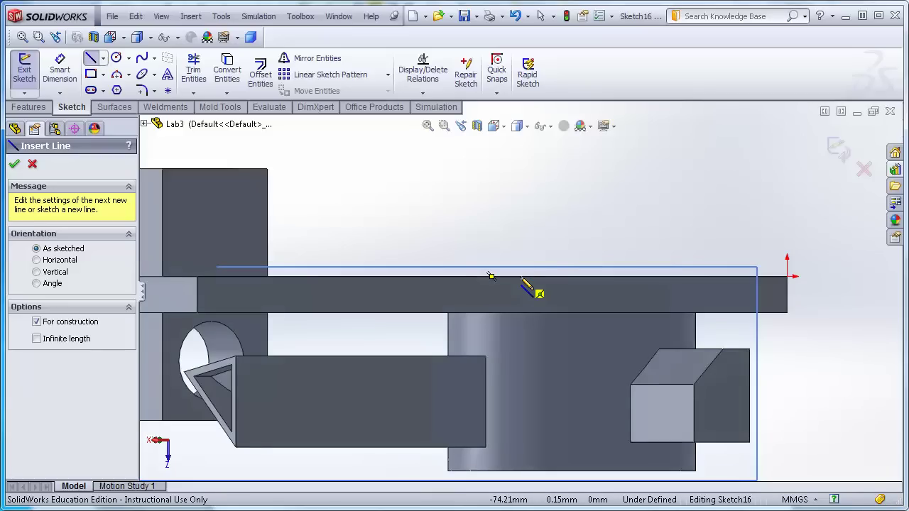
pyautogui.click(521, 278)
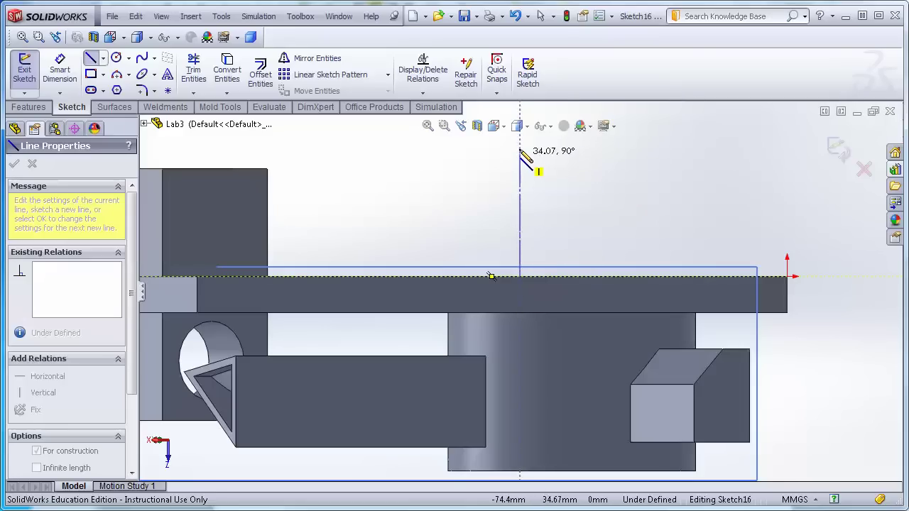
pyautogui.click(520, 144)
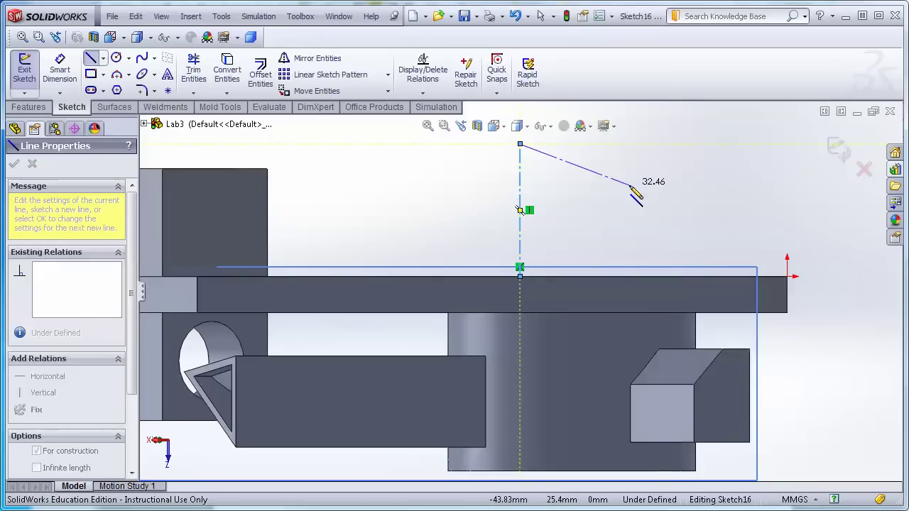
pyautogui.press('Escape')
pyautogui.press('Escape')
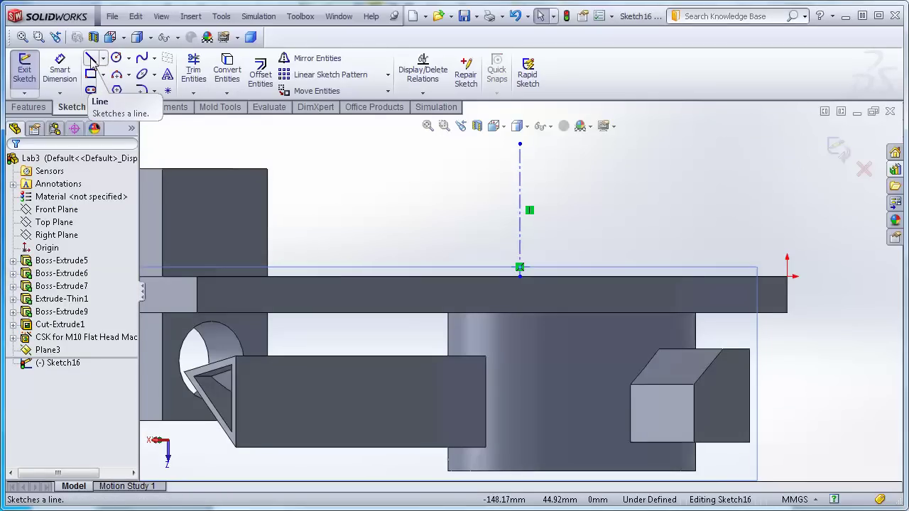
# Step: Sketch a stepped profile from the centerline's lower end: base about 28 mm, side about 10 mm, inward slope, short vertical neck and outward horizontal line
pyautogui.click(91, 61)
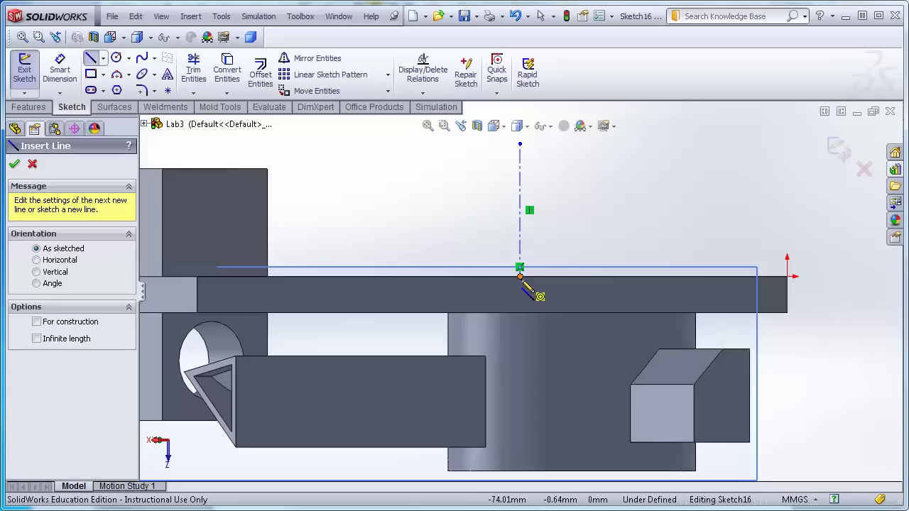
pyautogui.click(521, 277)
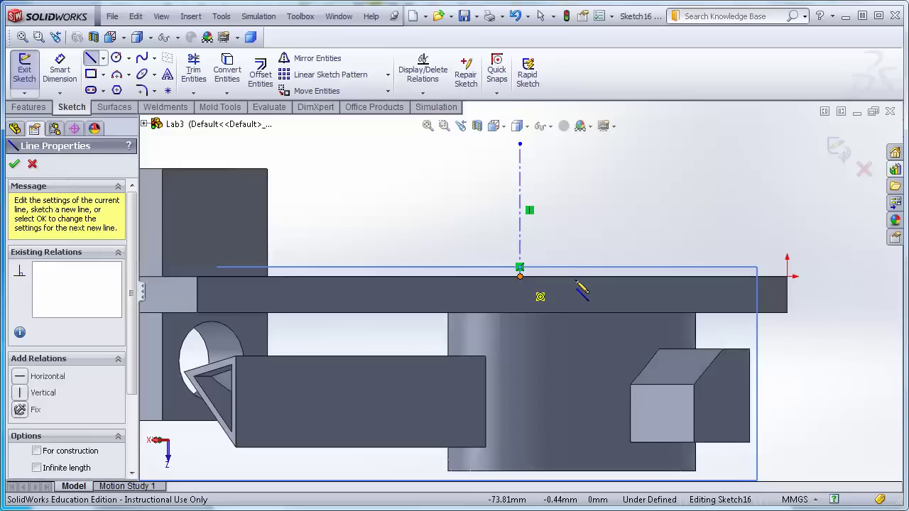
pyautogui.doubleClick(620, 276)
pyautogui.click(621, 276)
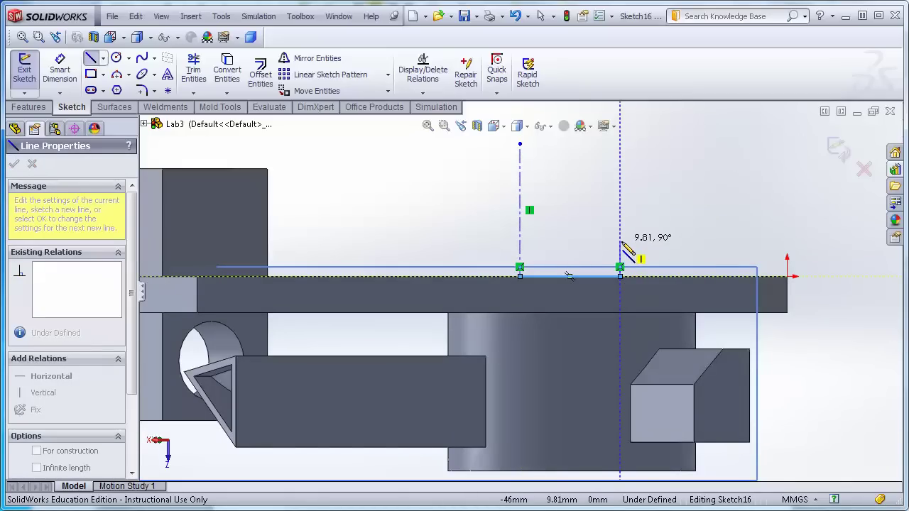
pyautogui.click(620, 241)
pyautogui.click(561, 206)
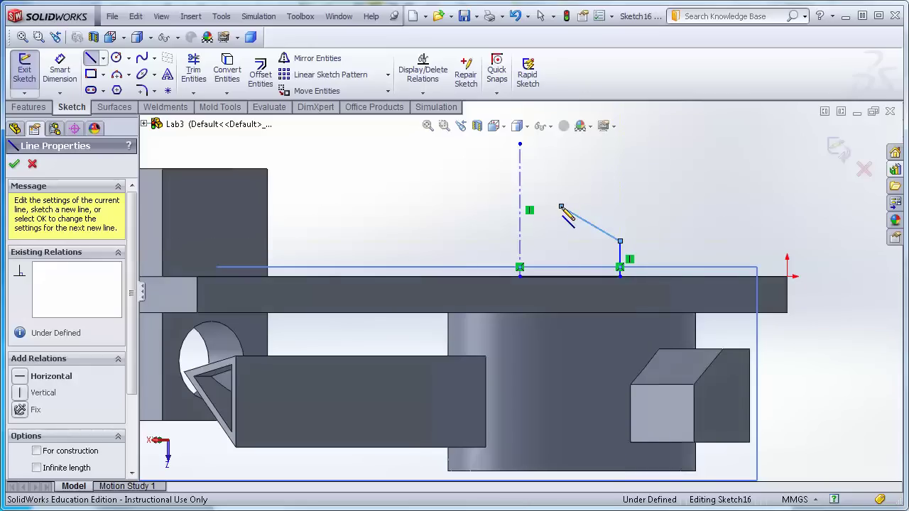
pyautogui.click(561, 172)
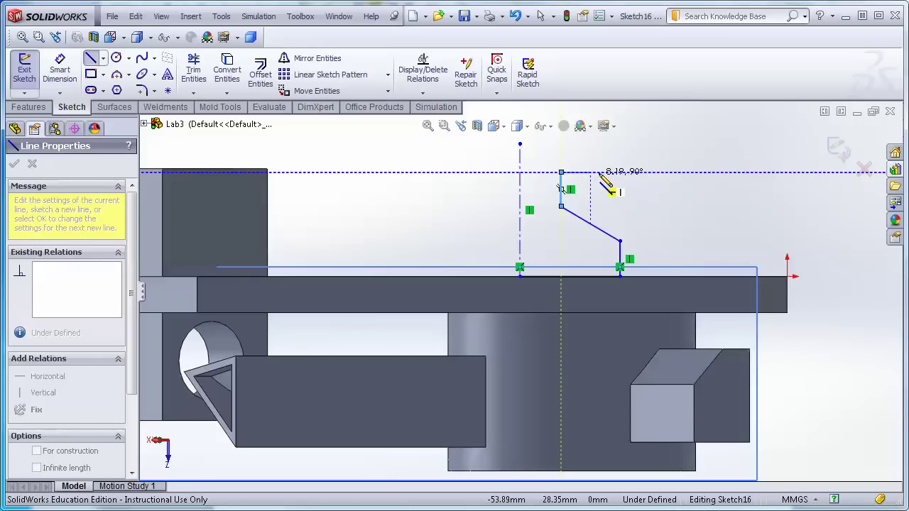
pyautogui.click(601, 178)
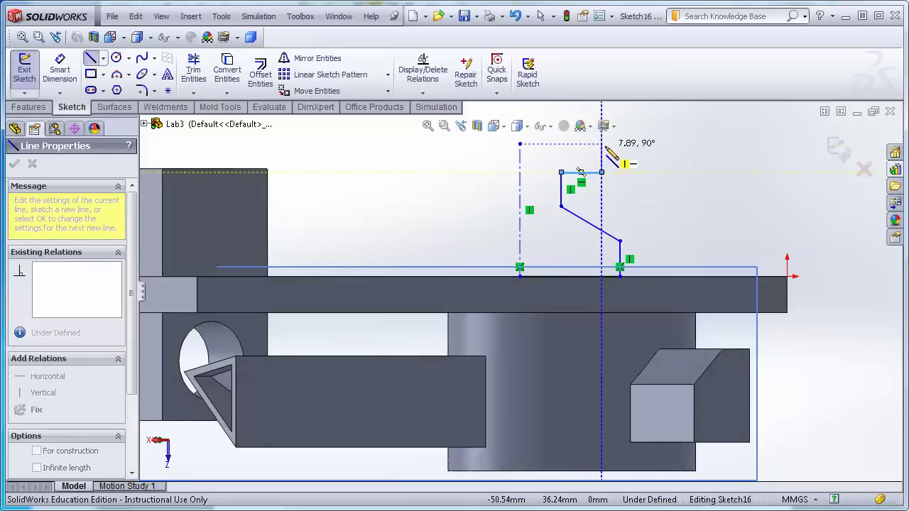
# Step: Close the profile with a horizontal top line, a vertical line along the centerline and a short outer vertical line
pyautogui.press('a')
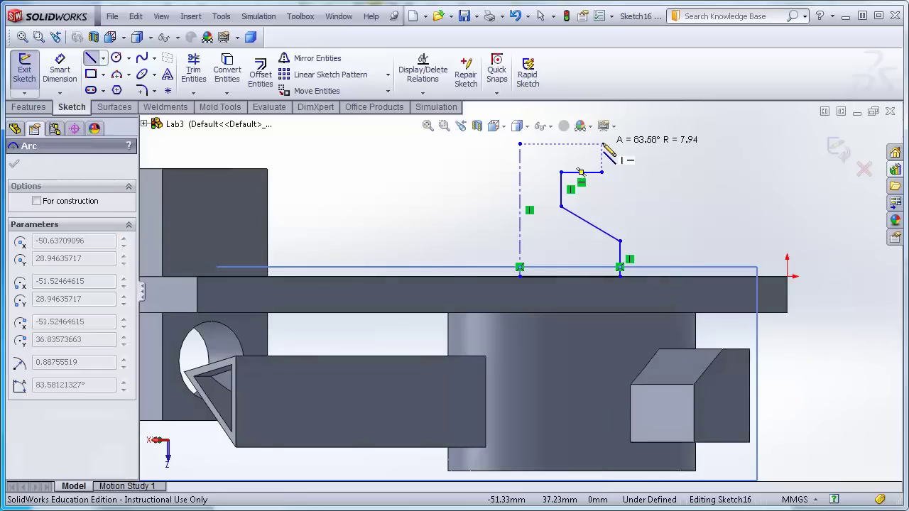
pyautogui.press('a')
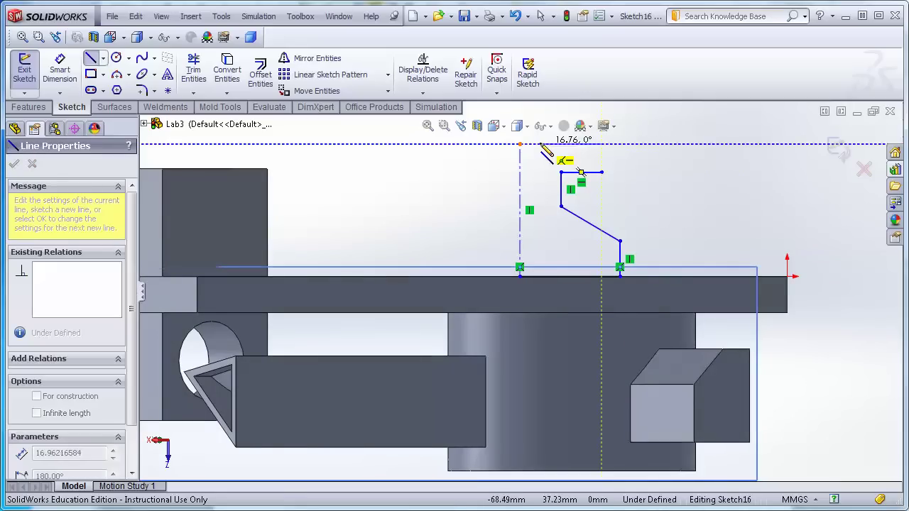
pyautogui.click(520, 143)
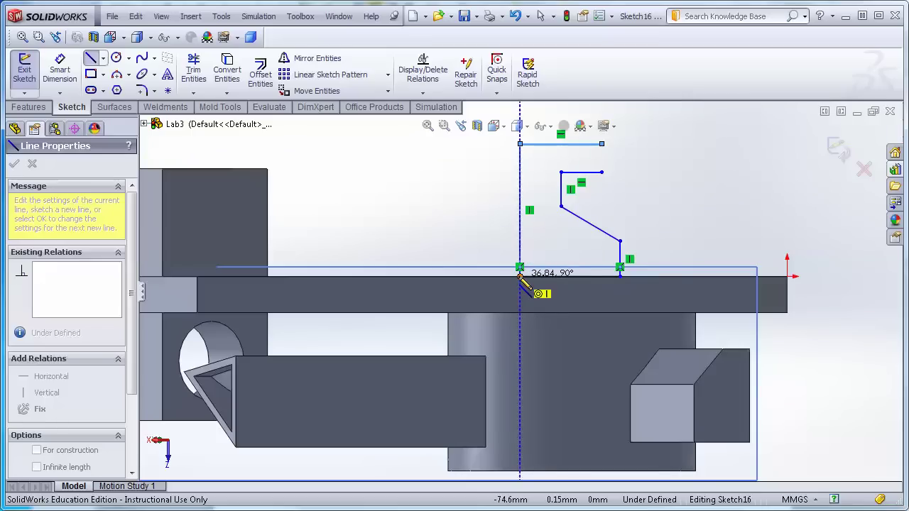
pyautogui.click(527, 278)
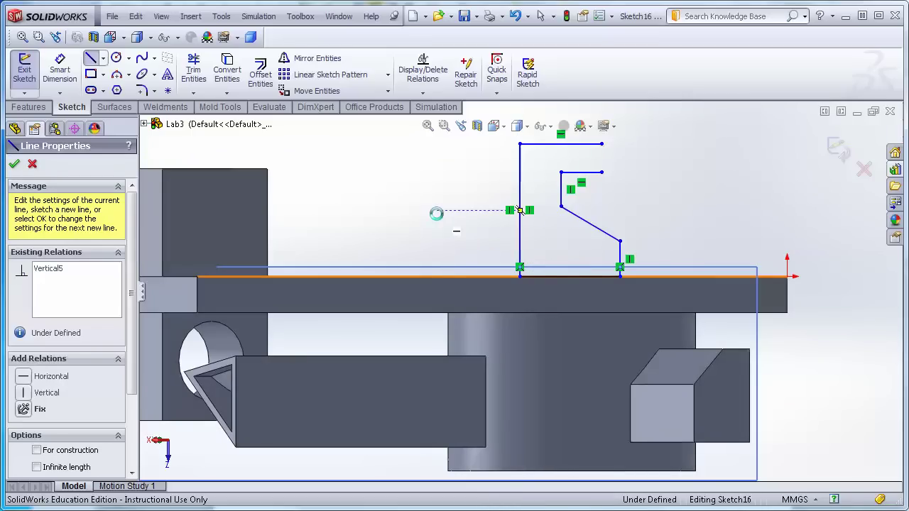
pyautogui.press('Escape')
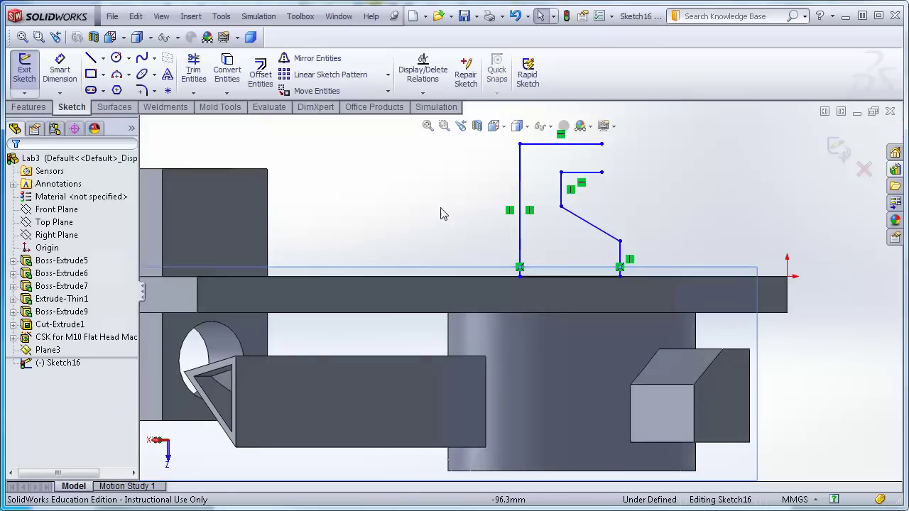
pyautogui.click(91, 59)
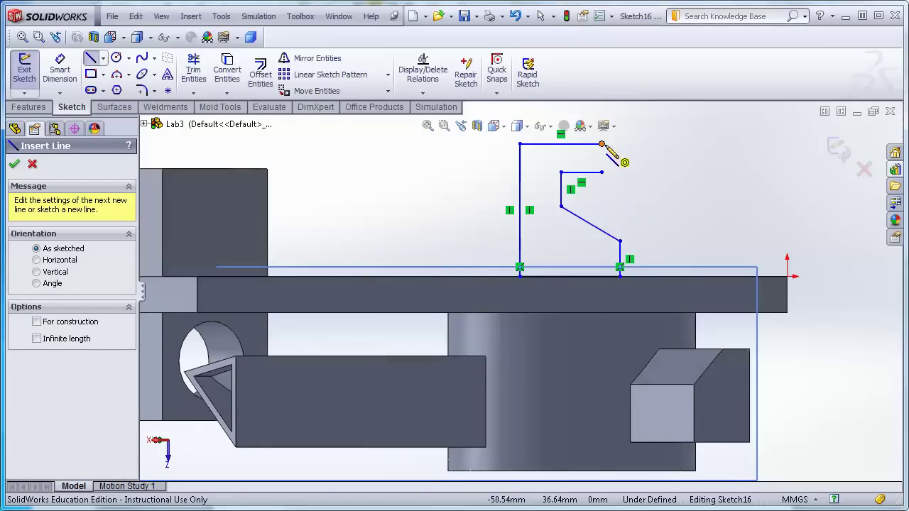
pyautogui.click(602, 143)
pyautogui.click(601, 172)
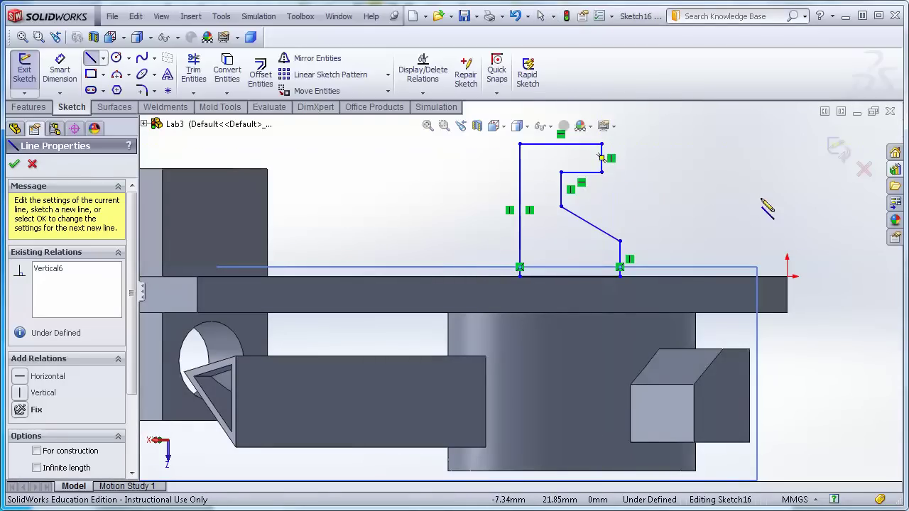
pyautogui.press('Escape')
pyautogui.press('Escape')
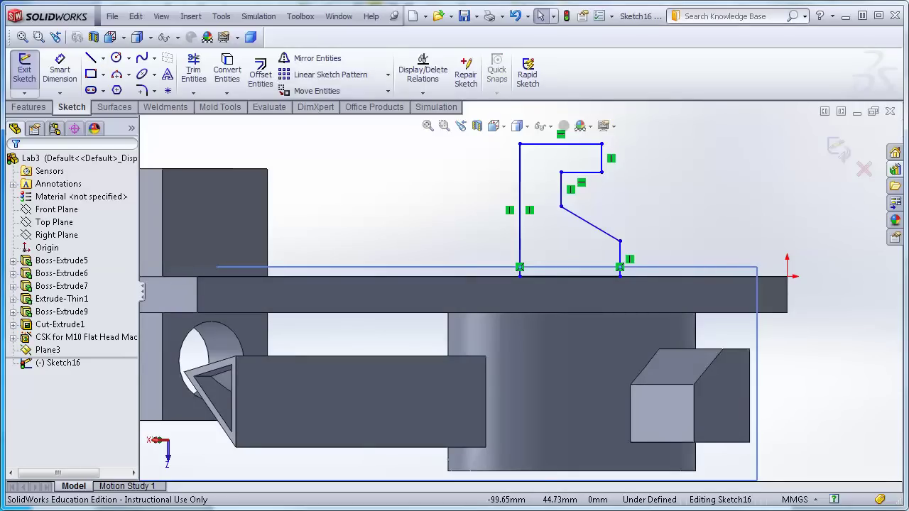
# Step: Dimension the profile's vertical line along the centerline to 40 mm
pyautogui.click(58, 74)
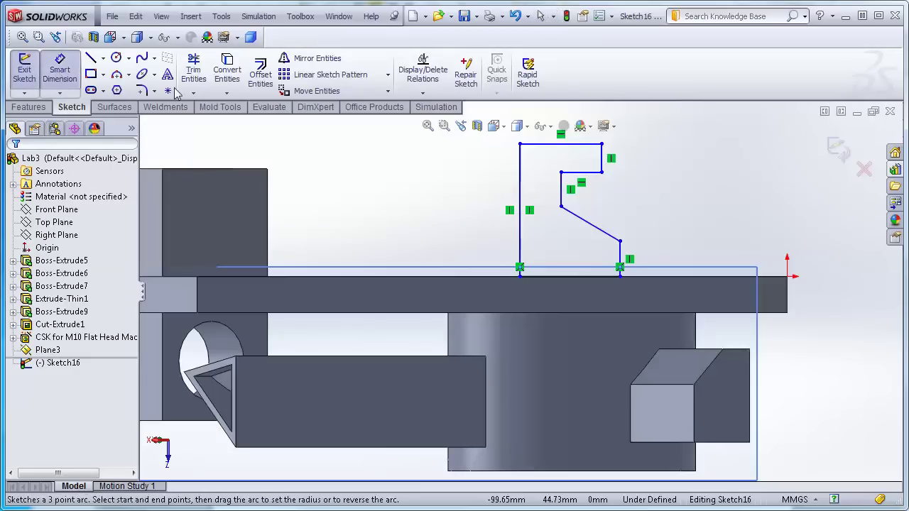
pyautogui.click(520, 190)
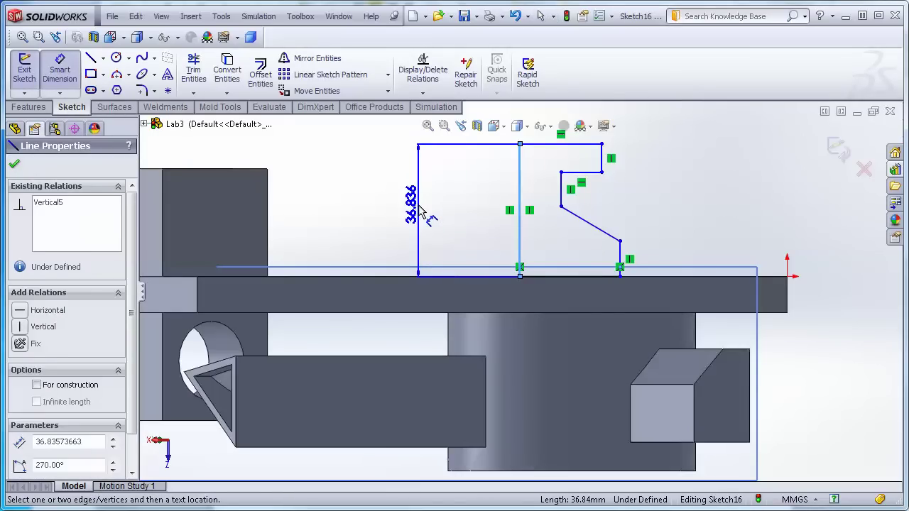
pyautogui.click(418, 207)
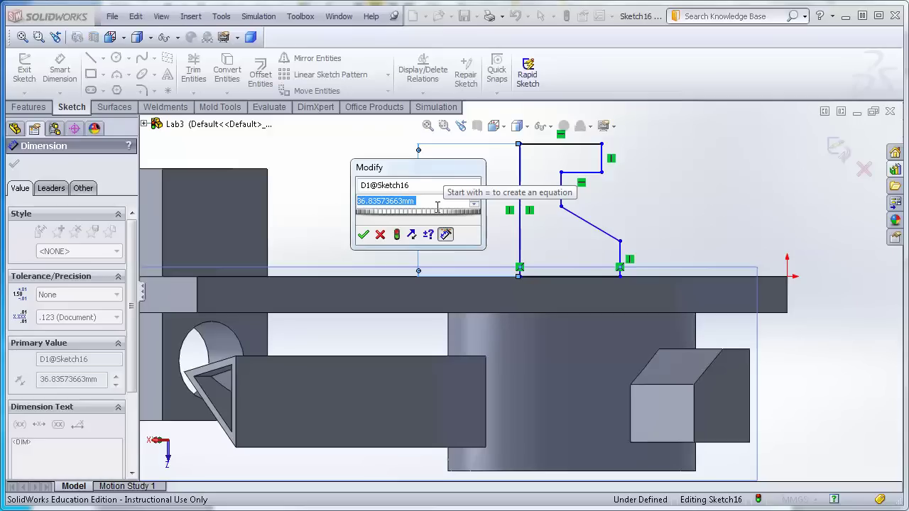
pyautogui.write('40')
pyautogui.press('Return')
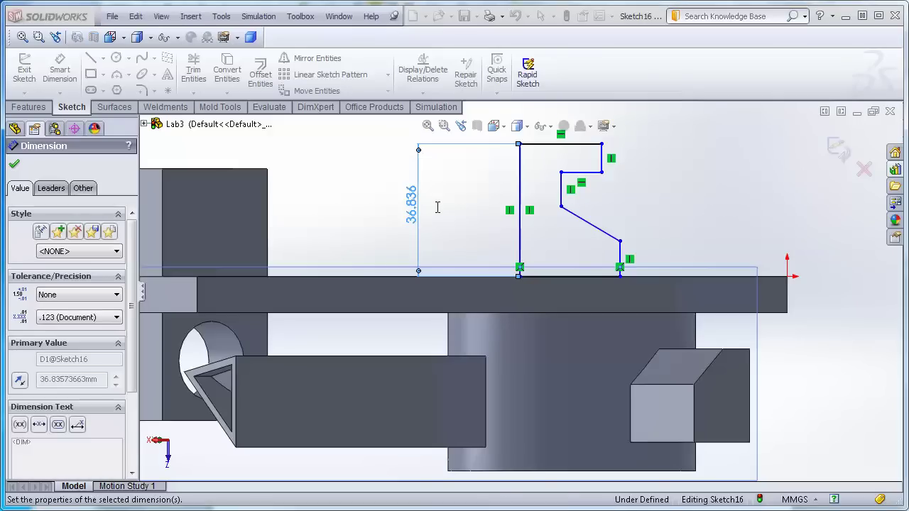
# Step: Dimension the distance from the axis line to the upper step's outer vertical line as 20 mm and exit the sketch
pyautogui.press('f')
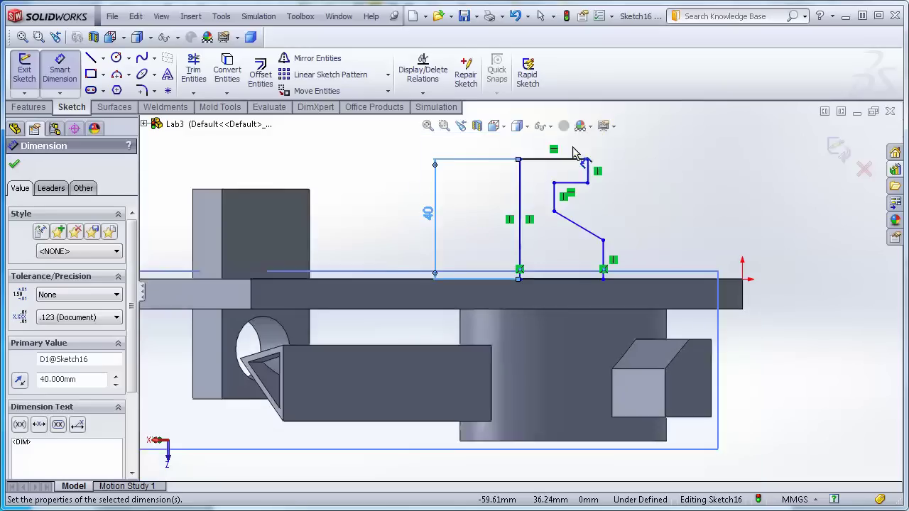
pyautogui.scroll(-2, 524, 197)
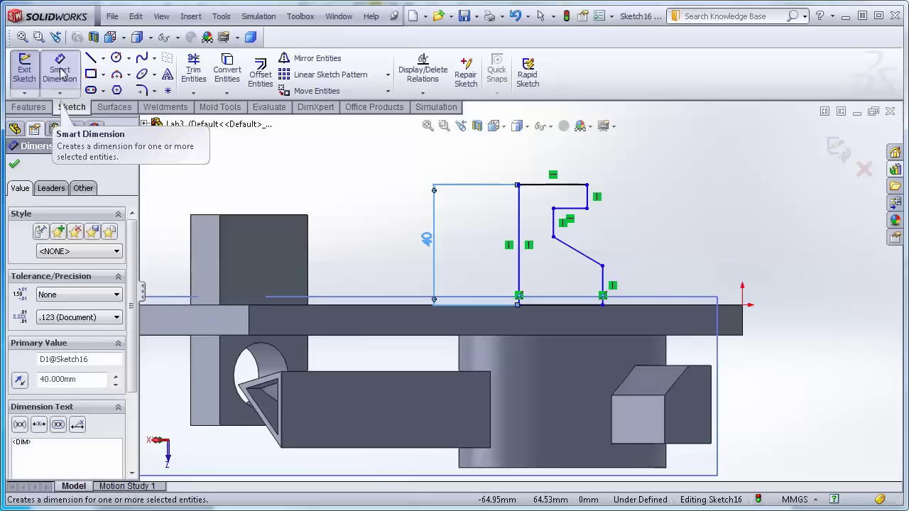
pyautogui.click(588, 203)
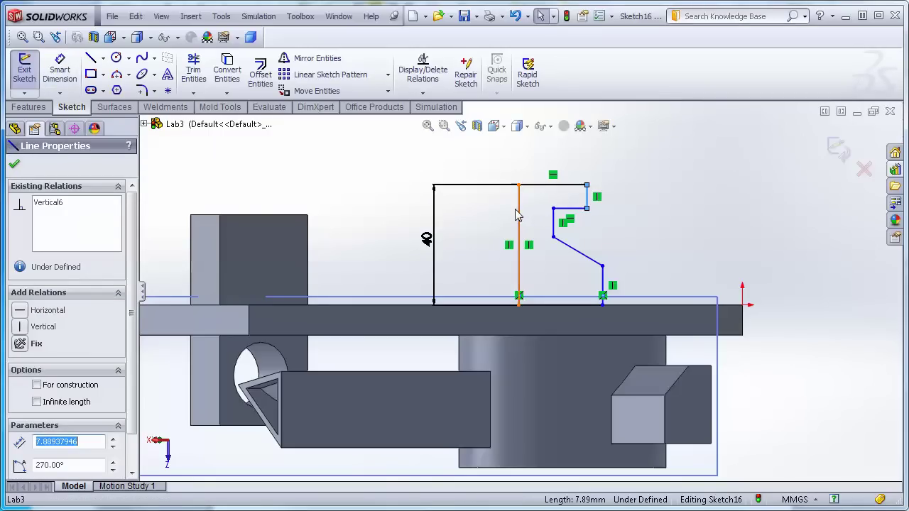
pyautogui.click(519, 213)
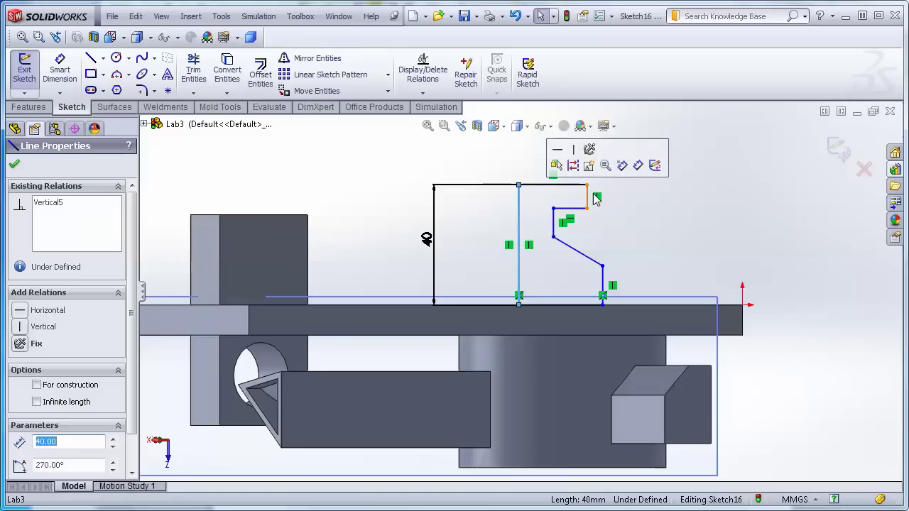
pyautogui.click(62, 65)
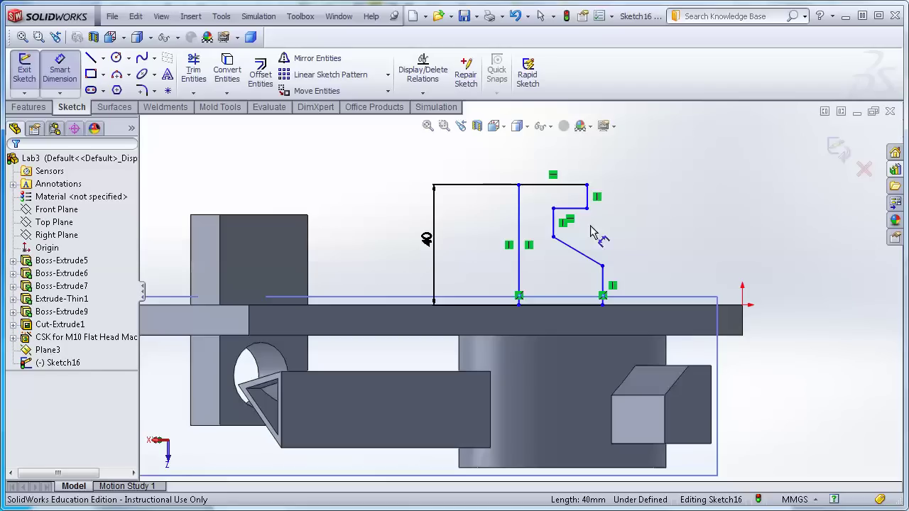
pyautogui.click(587, 199)
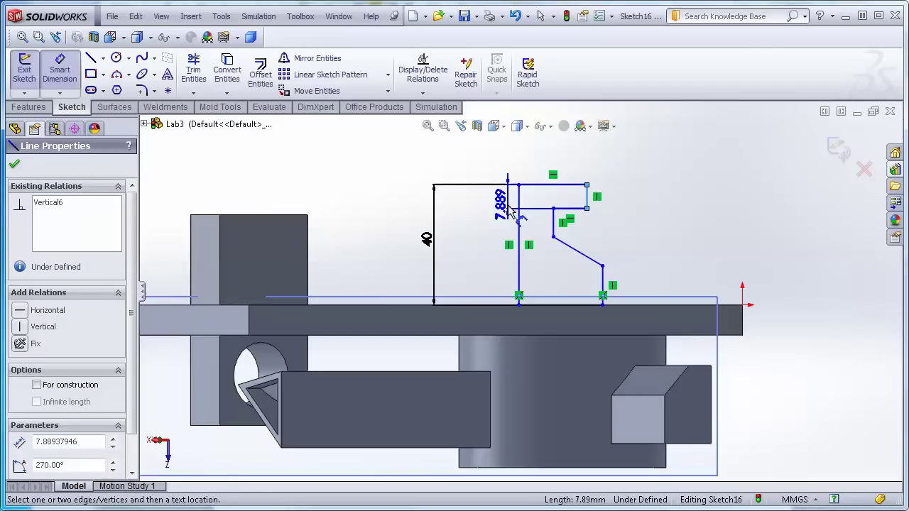
pyautogui.click(524, 247)
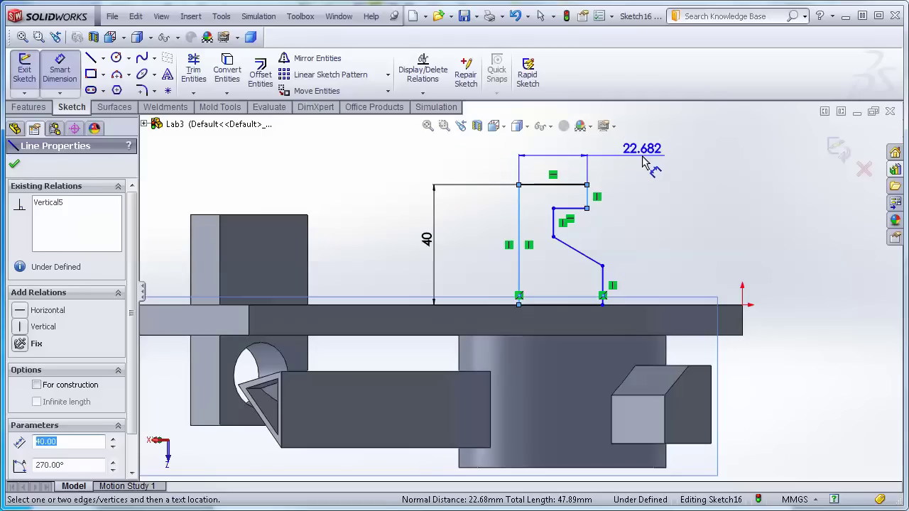
pyautogui.click(648, 166)
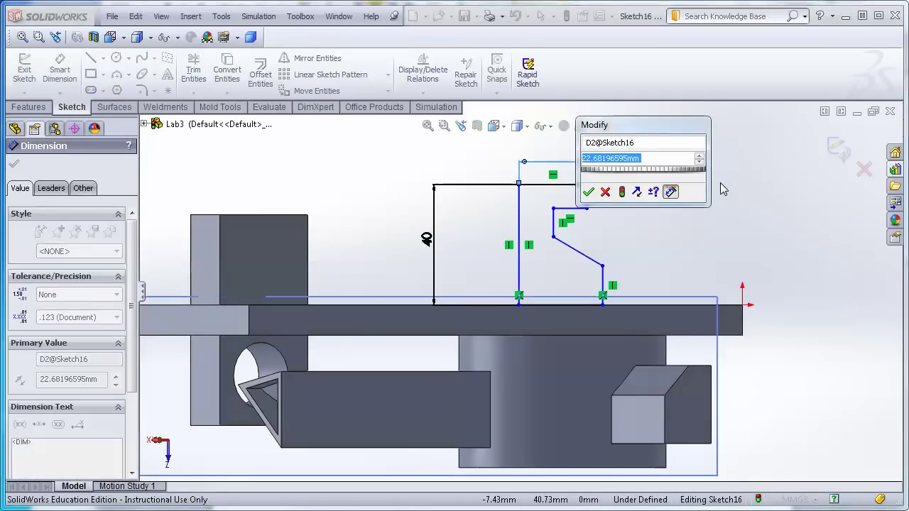
pyautogui.write('20')
pyautogui.press('Return')
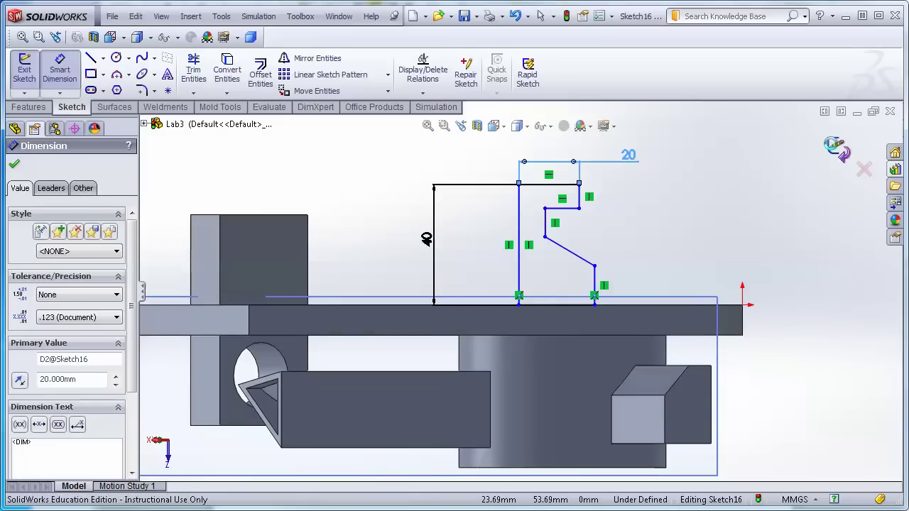
pyautogui.click(839, 149)
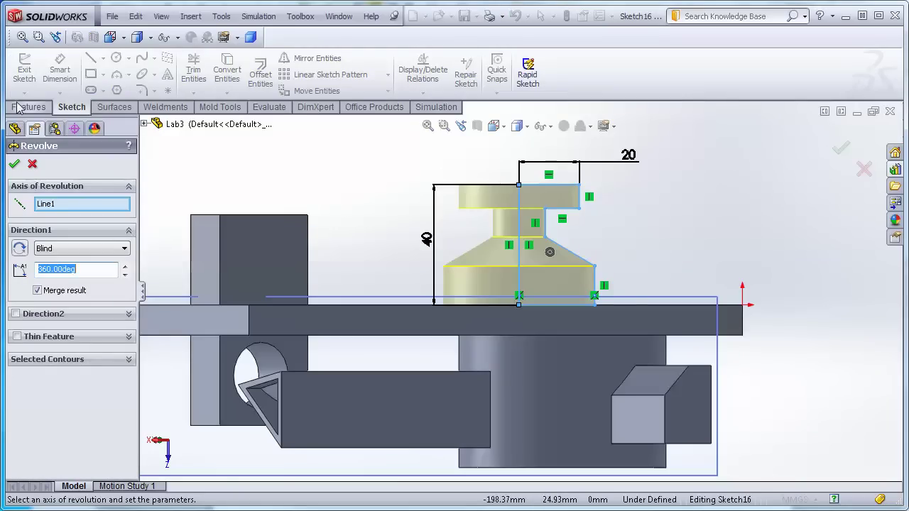
# Step: Set the stepped profile's revolve angle to 180 degrees and view the half-revolved preview
pyautogui.click(33, 105)
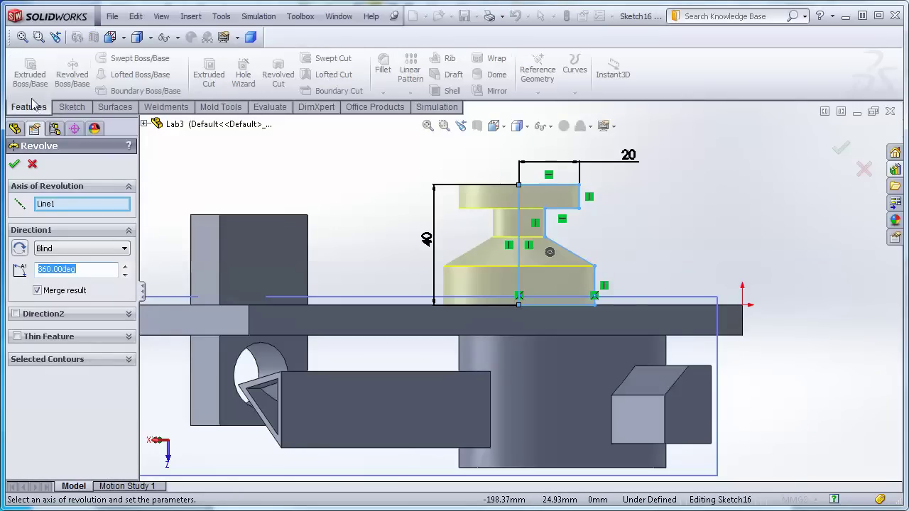
pyautogui.moveTo(370, 184)
pyautogui.mouseDown(button='middle')
pyautogui.moveTo(382, 256)
pyautogui.moveTo(367, 194)
pyautogui.mouseUp(button='middle')
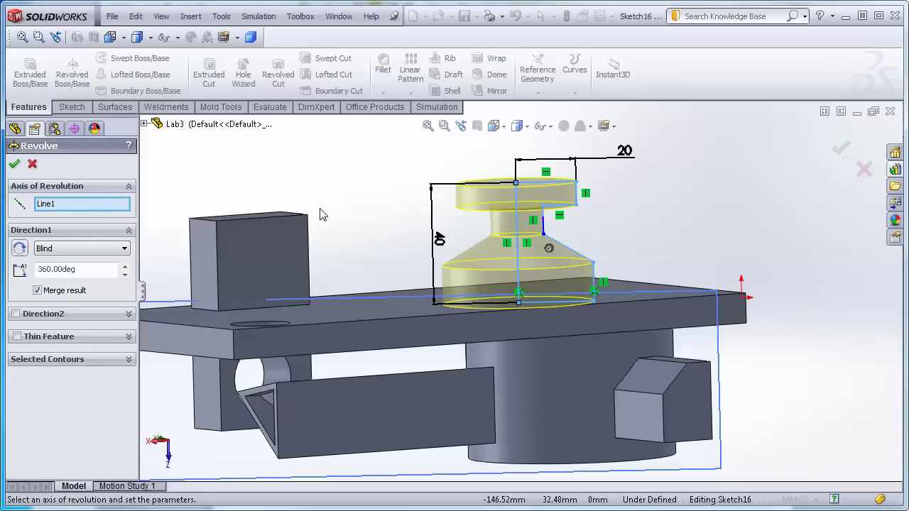
pyautogui.moveTo(334, 200)
pyautogui.mouseDown(button='middle')
pyautogui.moveTo(349, 284)
pyautogui.moveTo(353, 270)
pyautogui.moveTo(338, 263)
pyautogui.mouseUp(button='middle')
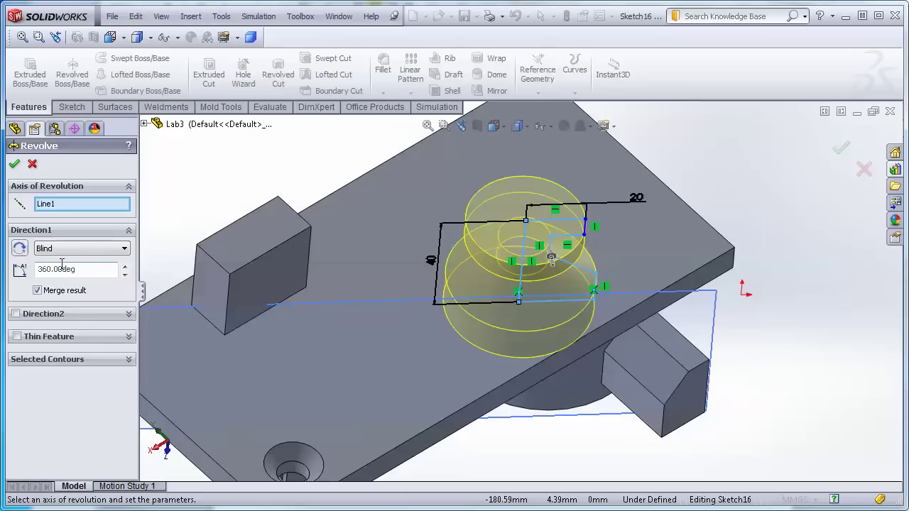
pyautogui.moveTo(63, 273); pyautogui.dragTo(15, 274)
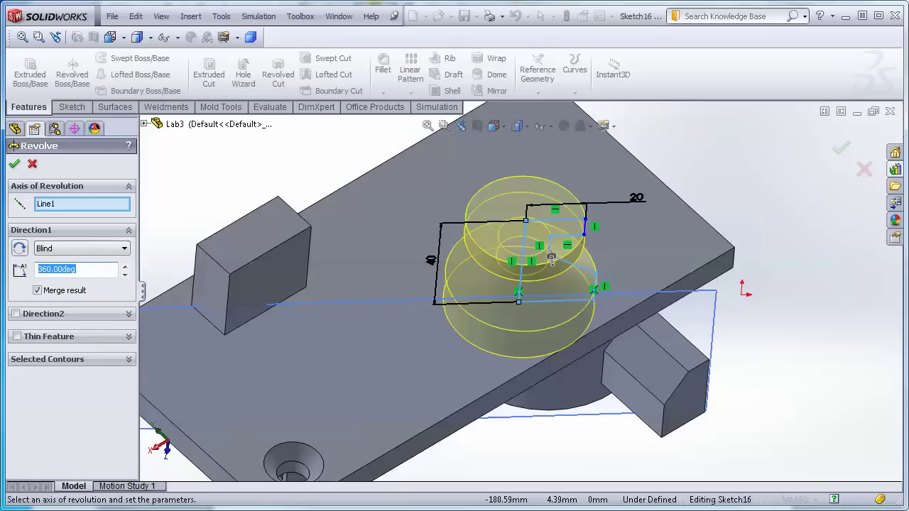
pyautogui.write('1')
pyautogui.press('Return')
pyautogui.moveTo(774, 253); pyautogui.dragTo(632, 267, button='middle')
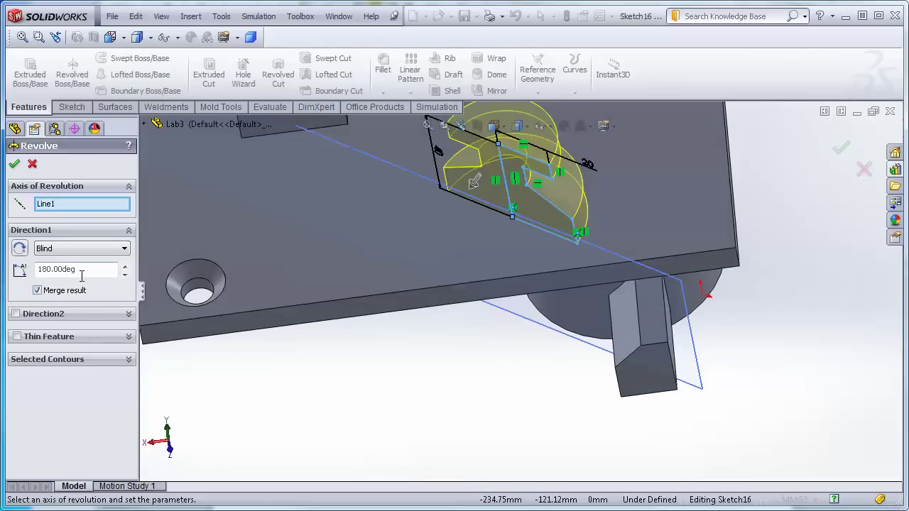
# Step: Set the stepped profile's revolve angle to 270 degrees
pyautogui.moveTo(81, 274); pyautogui.dragTo(32, 263)
pyautogui.write('270')
pyautogui.press('Return')
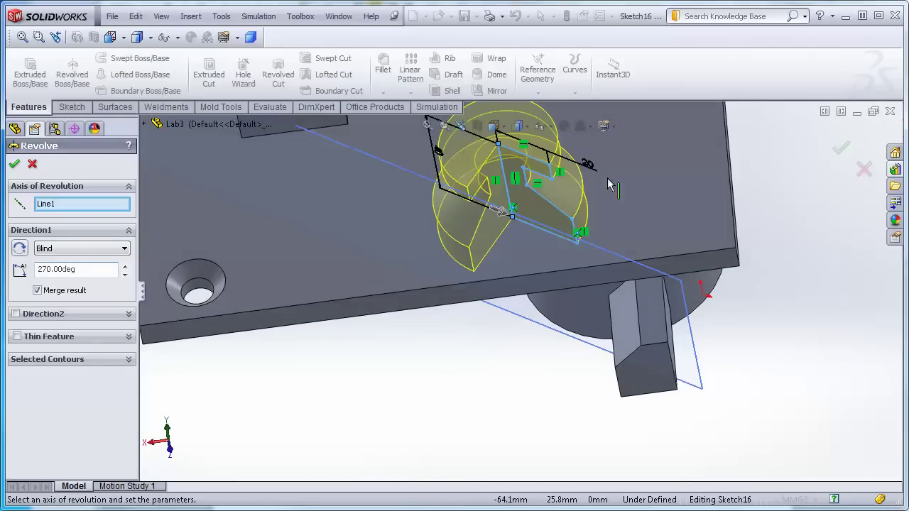
pyautogui.scroll(2, 603, 172)
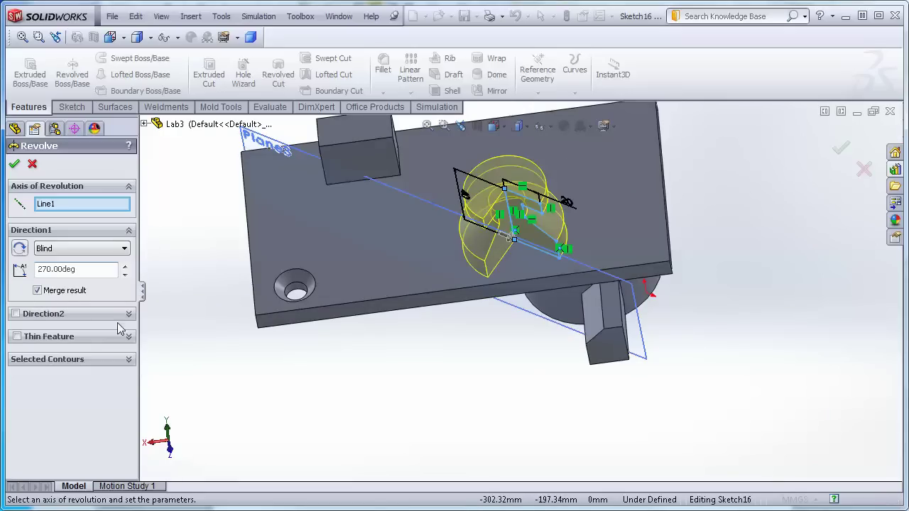
# Step: Try to make the revolve a one-direction thin feature with a 2 mm wall thickness, then 0.05 mm
pyautogui.click(17, 336)
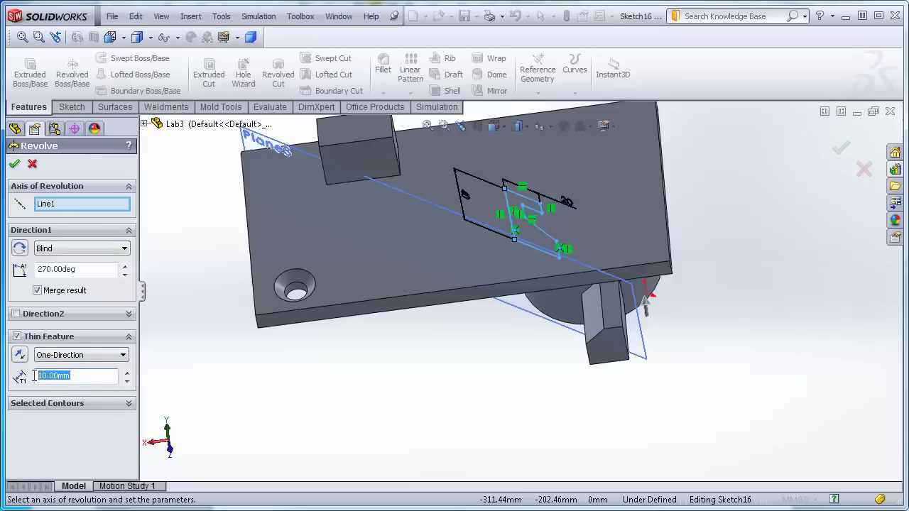
pyautogui.write('2')
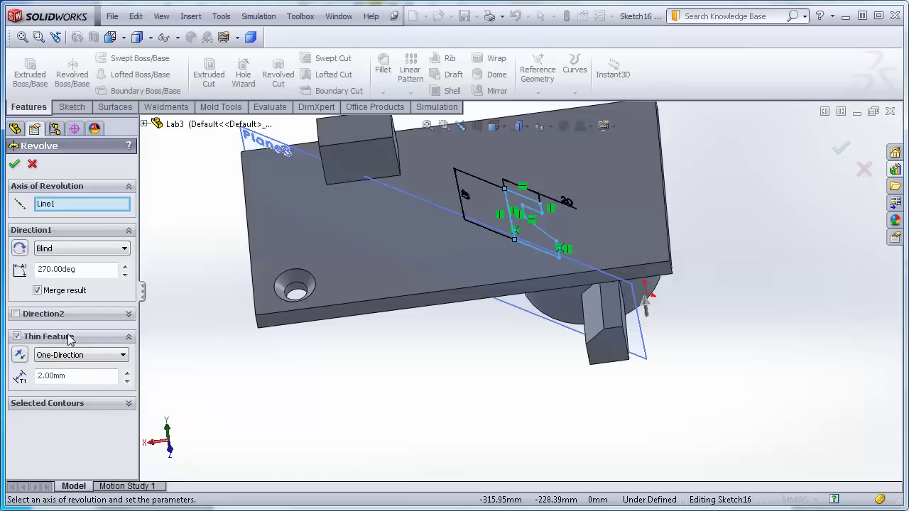
pyautogui.moveTo(308, 345); pyautogui.dragTo(321, 305, button='middle')
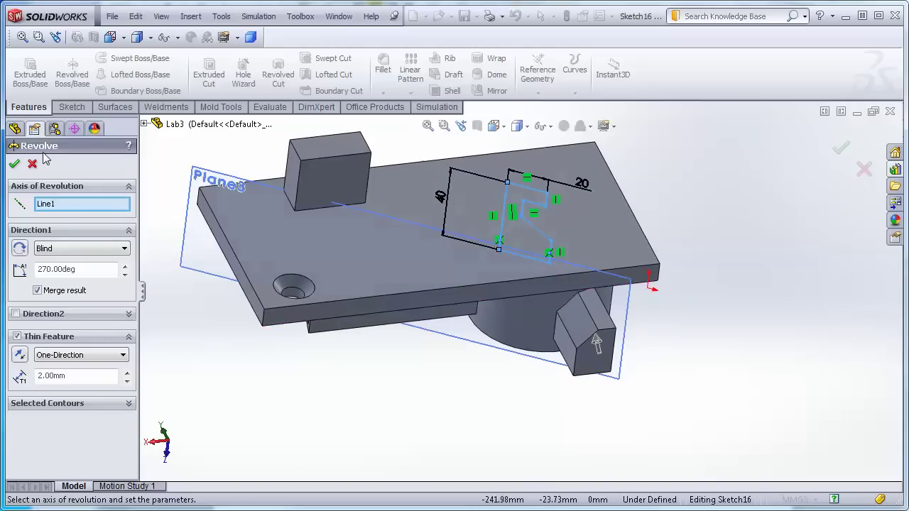
pyautogui.click(13, 165)
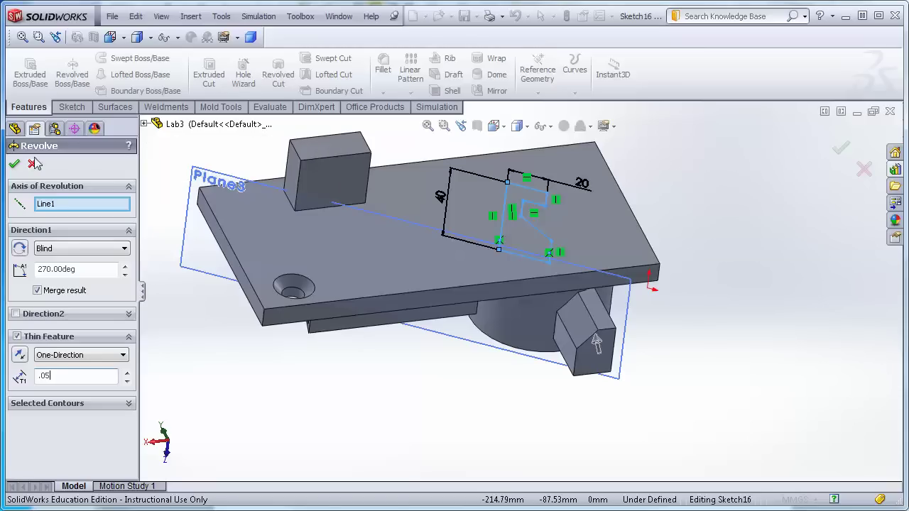
pyautogui.press('Return')
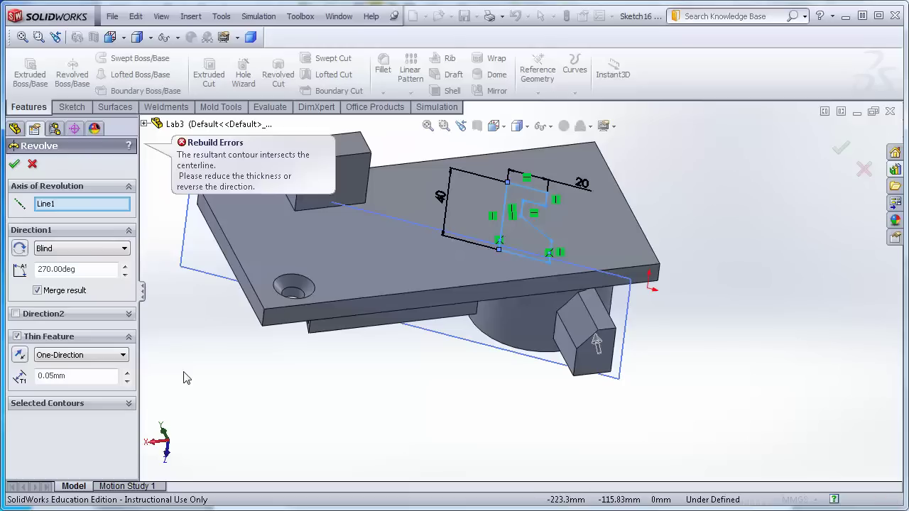
# Step: Turn off the thin feature, set the revolve angle to 360 degrees and accept the revolved boss
pyautogui.click(17, 337)
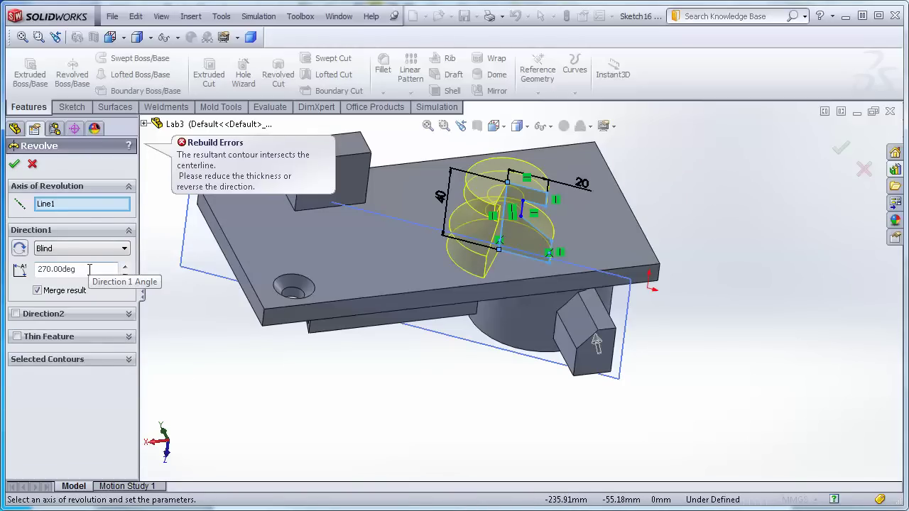
pyautogui.moveTo(90, 269); pyautogui.dragTo(7, 264)
pyautogui.write('360')
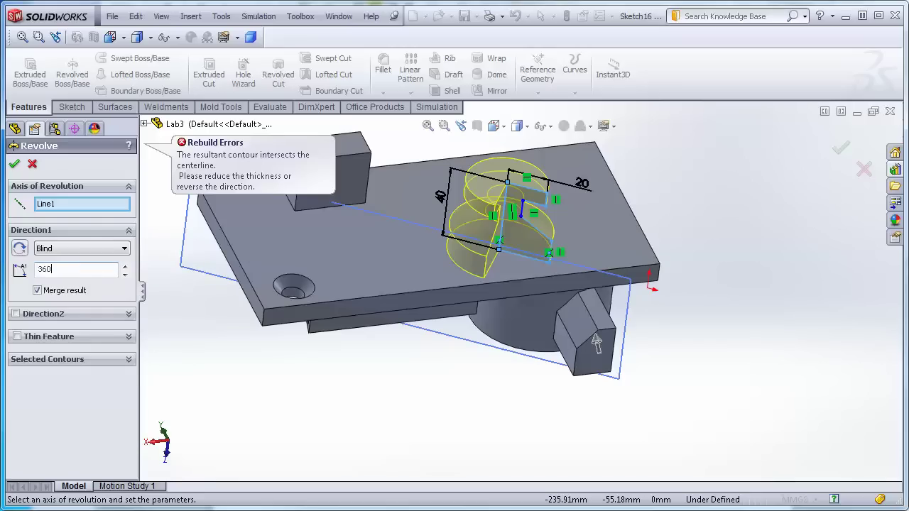
pyautogui.press('Return')
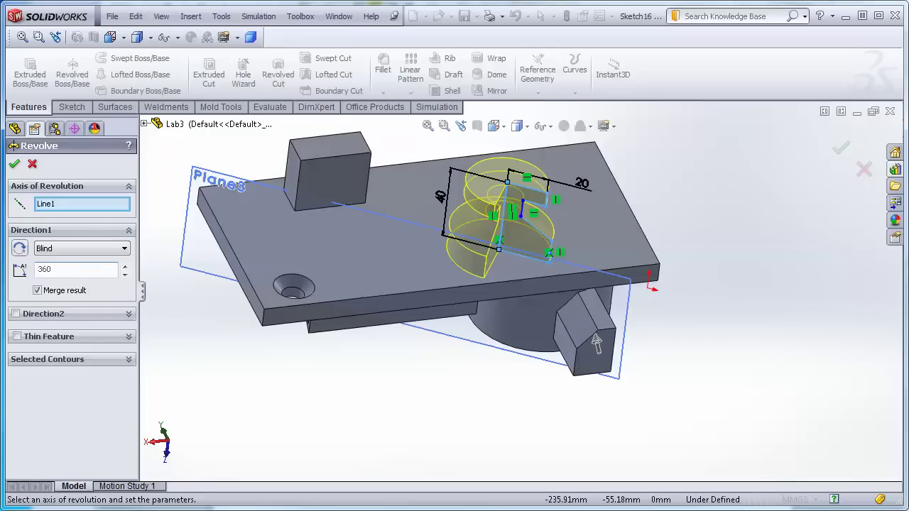
pyautogui.click(15, 167)
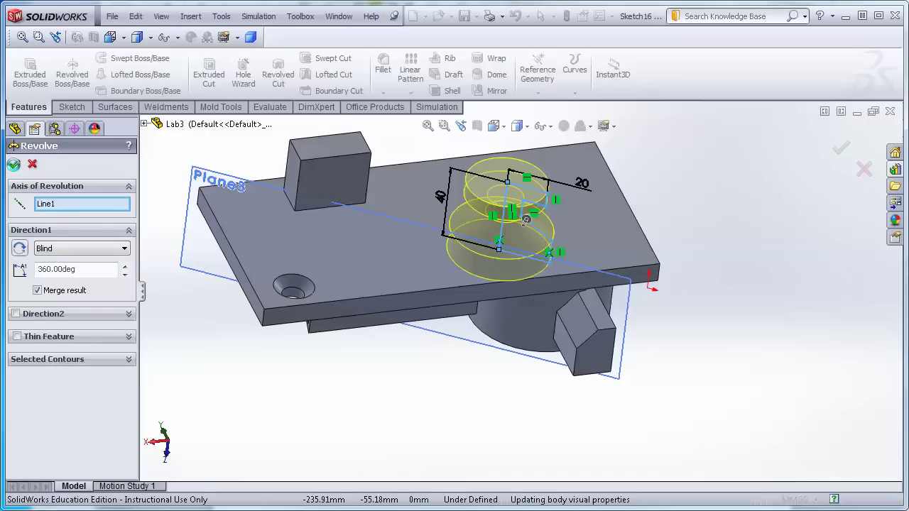
pyautogui.moveTo(812, 431); pyautogui.dragTo(628, 277, button='middle')
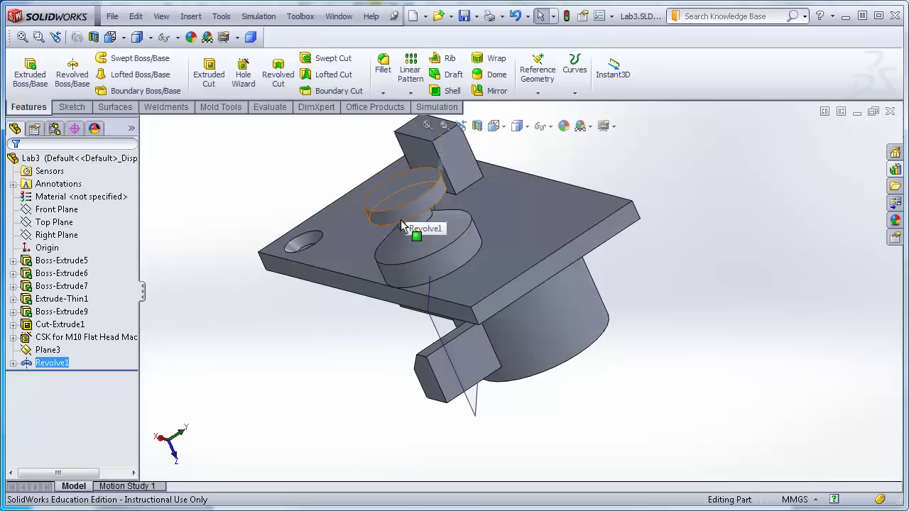
# Step: Start a Revolved Cut with a new sketch on Plane3, viewed normal to the plane
pyautogui.moveTo(277, 325); pyautogui.dragTo(339, 344, button='middle')
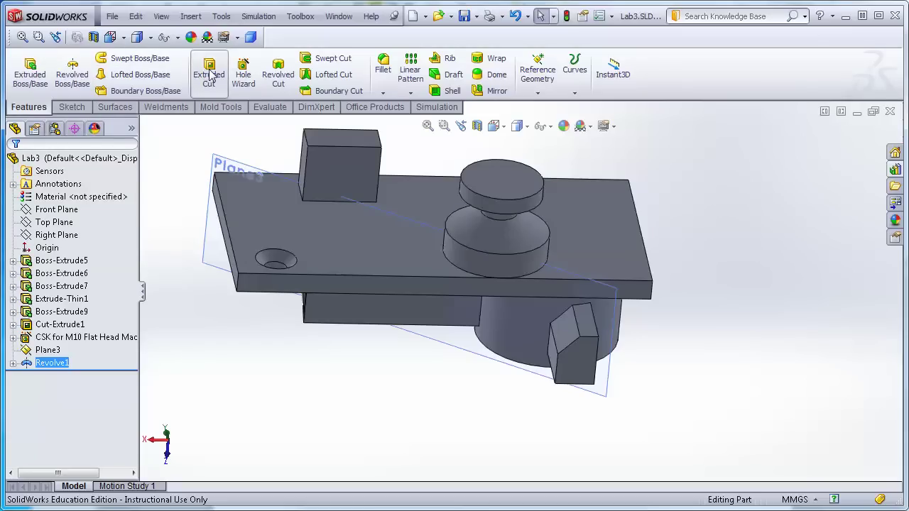
pyautogui.click(279, 69)
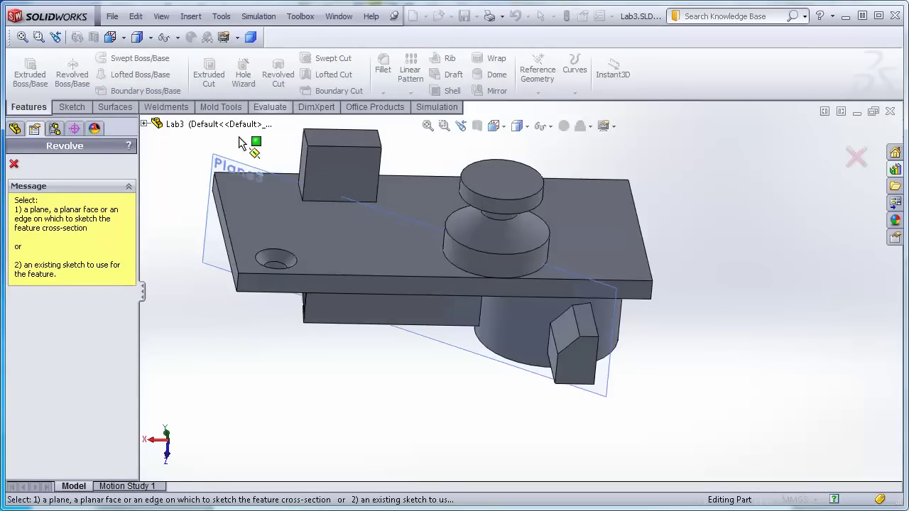
pyautogui.click(220, 160)
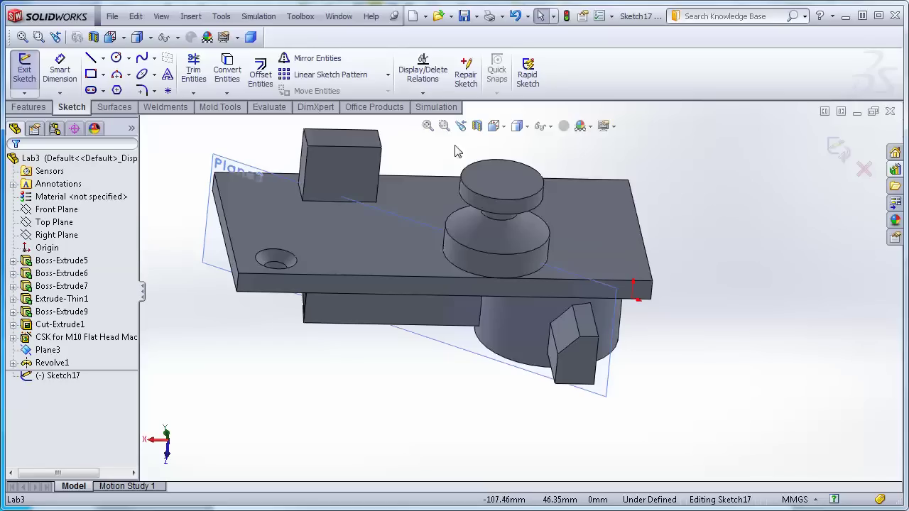
pyautogui.click(505, 133)
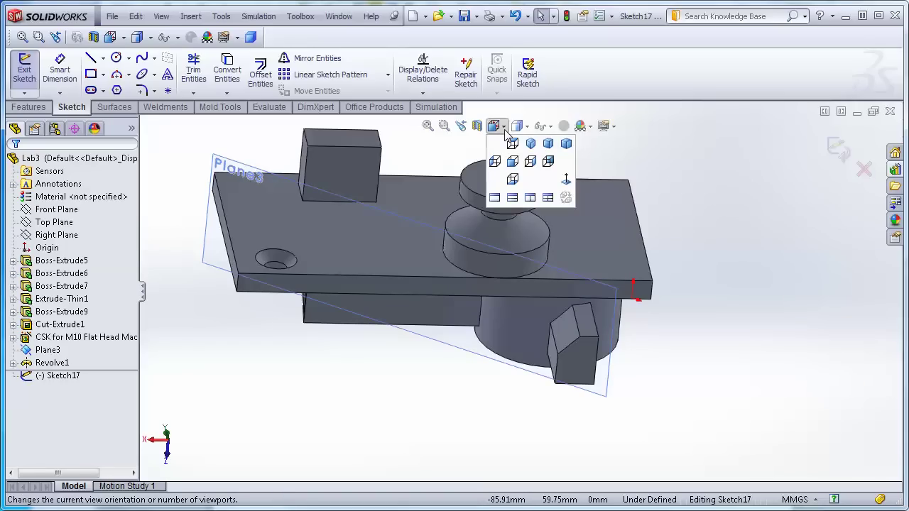
pyautogui.click(564, 183)
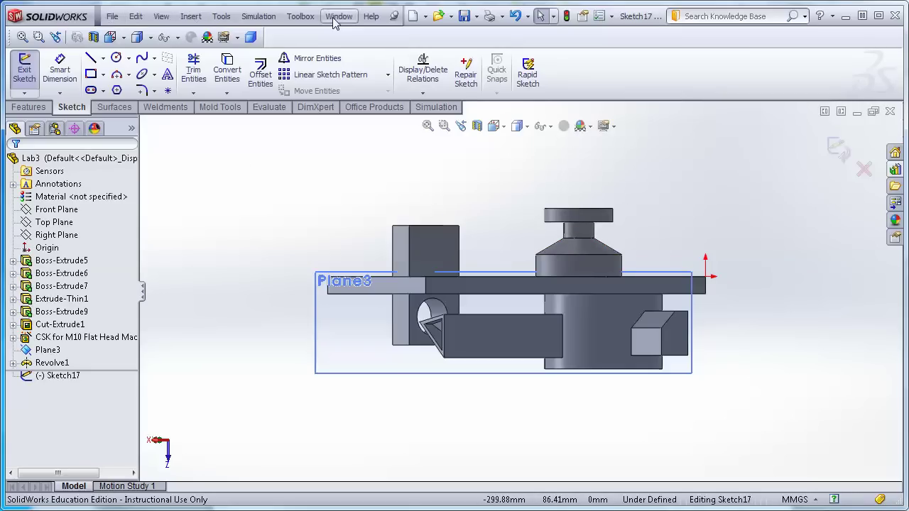
# Step: Show the temporary axes so the revolved boss's central axis is available
pyautogui.click(162, 17)
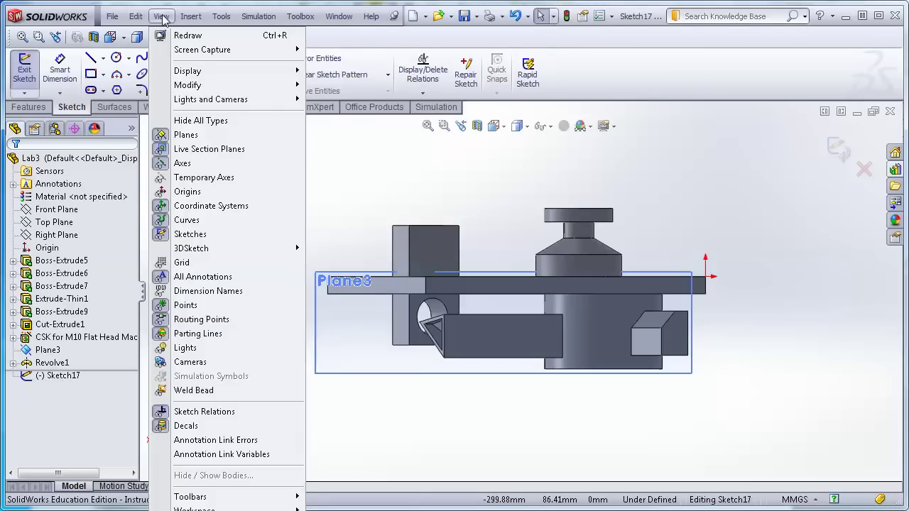
pyautogui.click(197, 178)
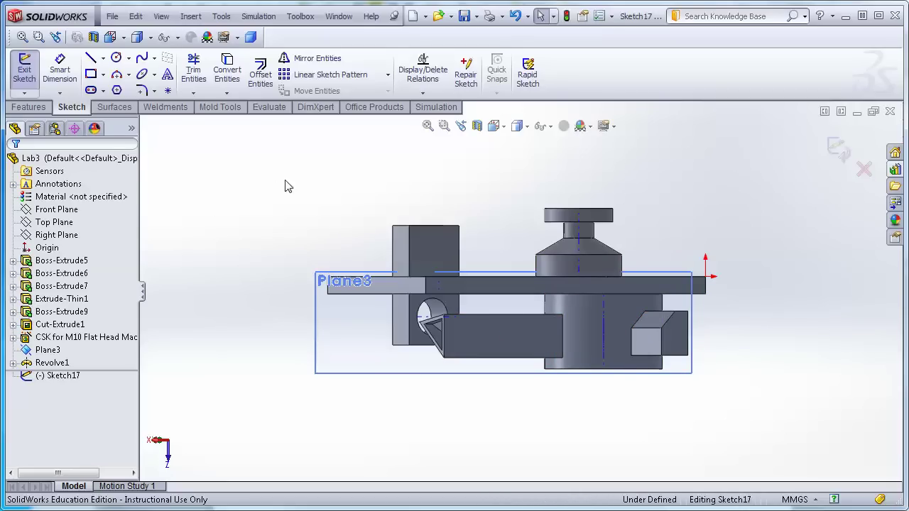
pyautogui.scroll(-3, 586, 199)
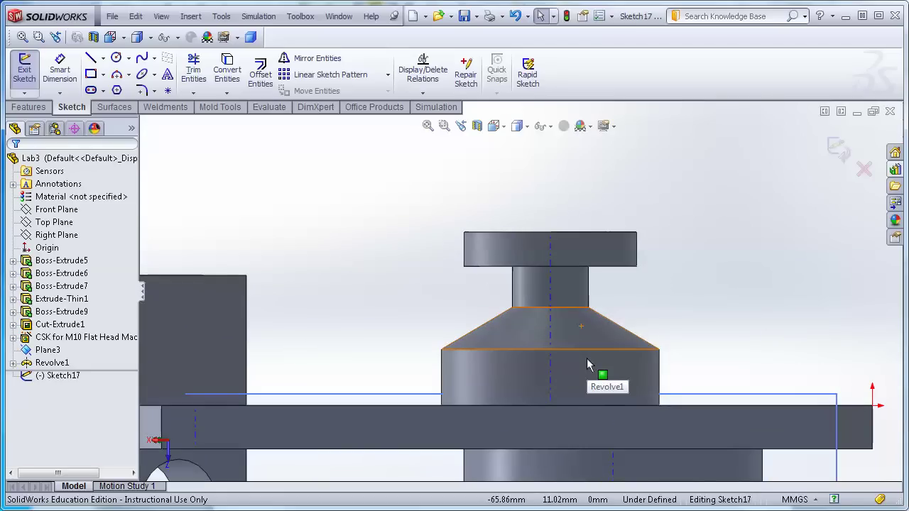
pyautogui.scroll(-2, 596, 362)
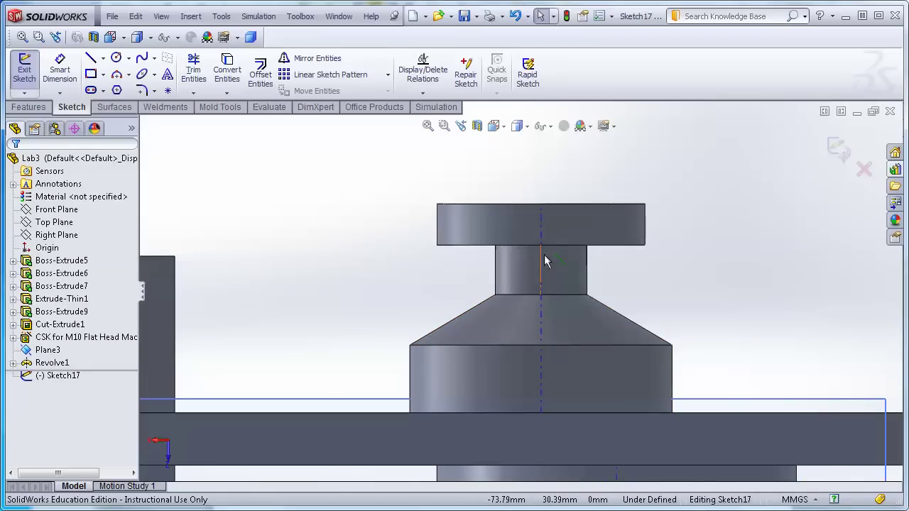
# Step: Sketch a downward three-point arc about 10 mm wide from the upper disc's top edge, between the axis and the outer edge
pyautogui.click(117, 76)
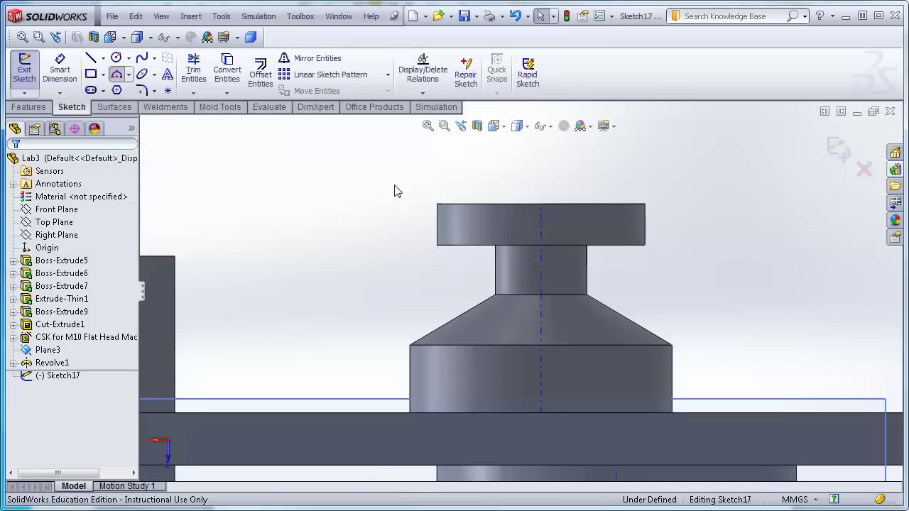
pyautogui.click(574, 205)
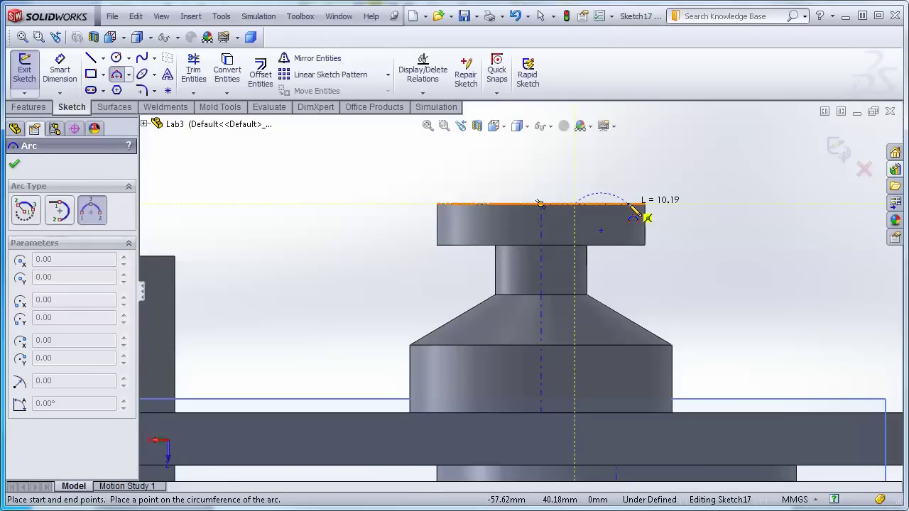
pyautogui.click(629, 205)
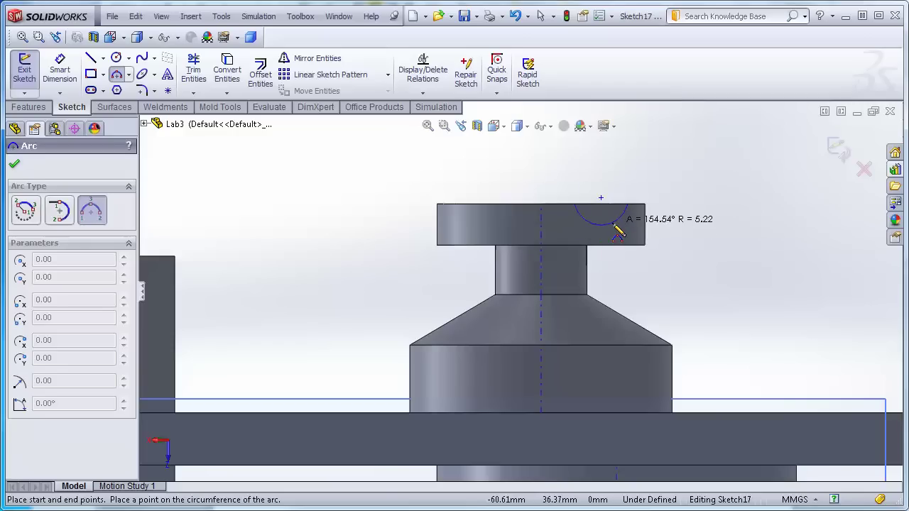
pyautogui.click(615, 232)
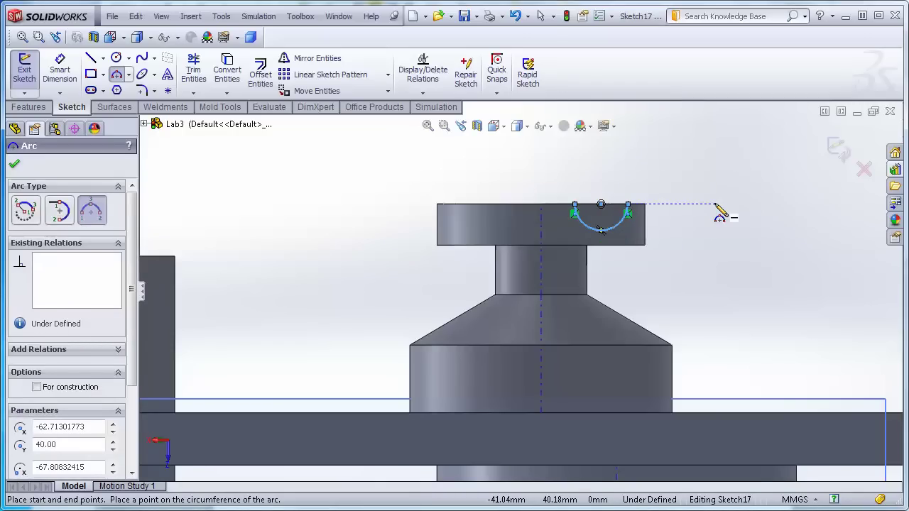
pyautogui.press('Escape')
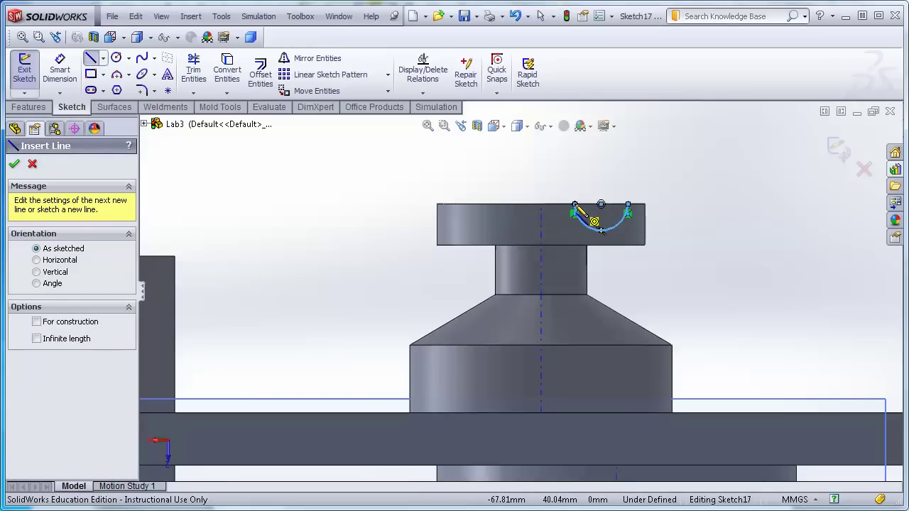
# Step: Close the arc with a horizontal line between its endpoints and exit the sketch to the revolved cut settings
pyautogui.click(576, 206)
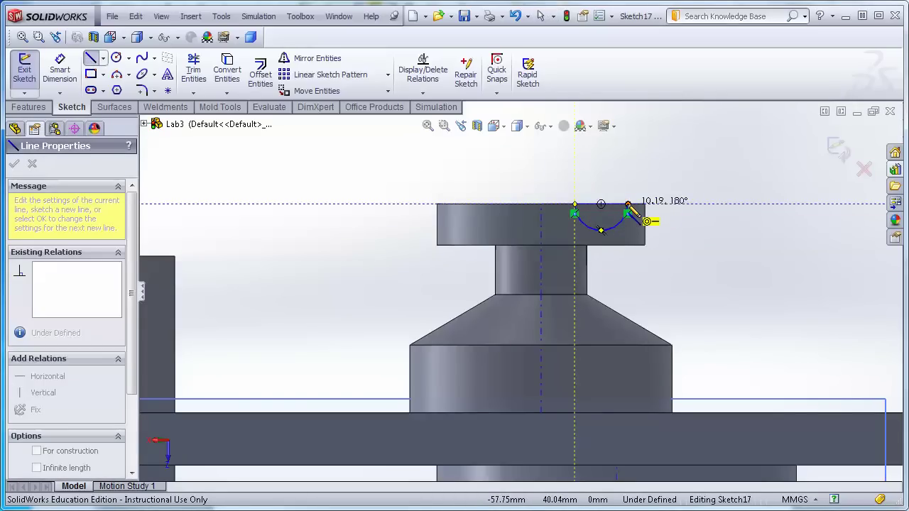
pyautogui.click(629, 207)
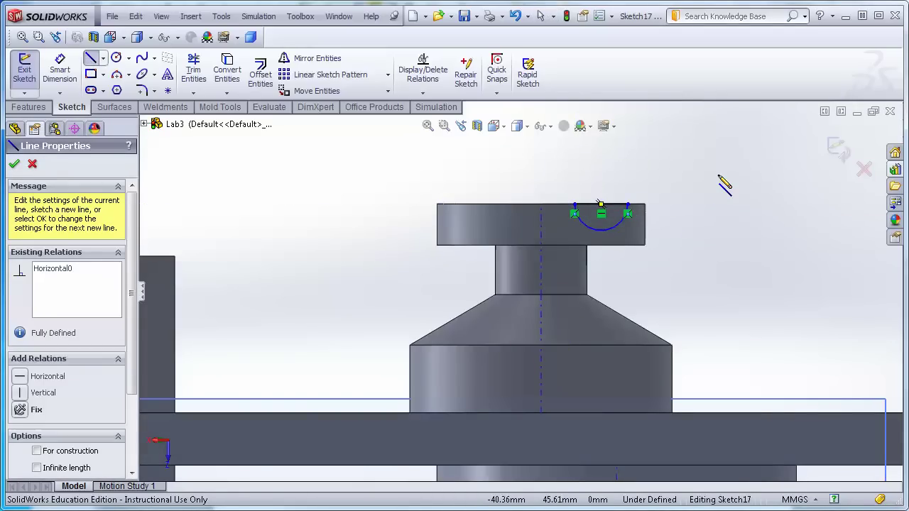
pyautogui.press('Escape')
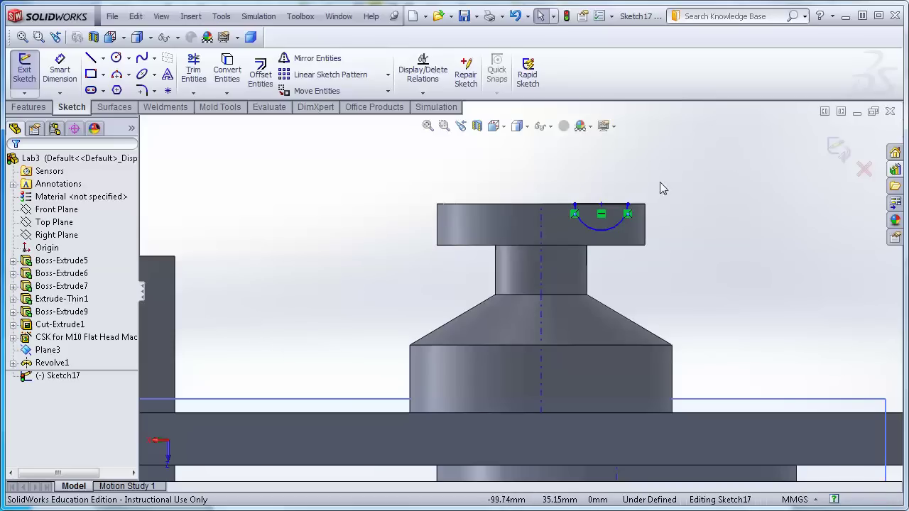
pyautogui.click(831, 155)
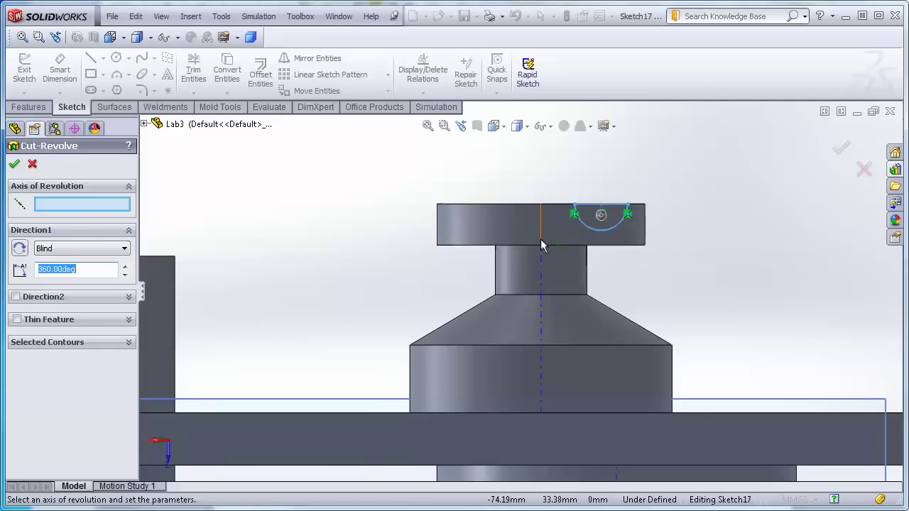
# Step: Revolve-cut the closed semicircular profile 360° about the boss's central temporary axis
pyautogui.click(95, 204)
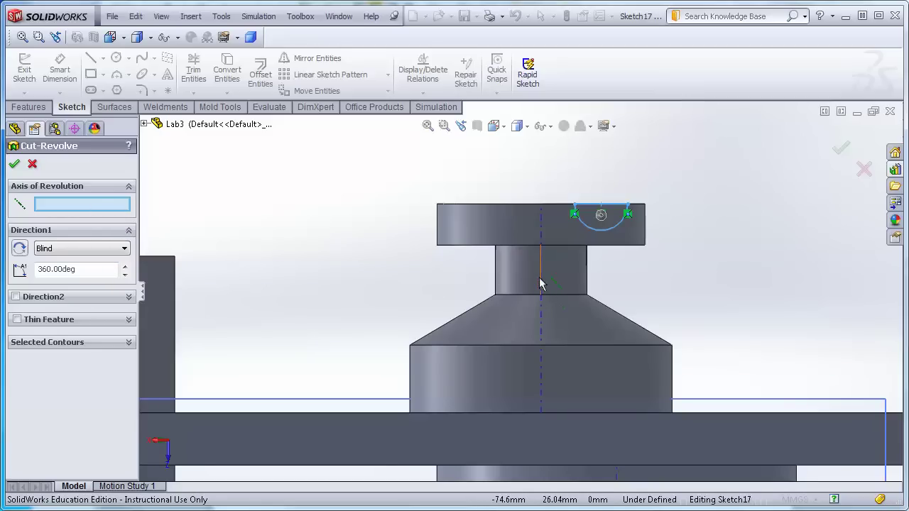
pyautogui.click(542, 224)
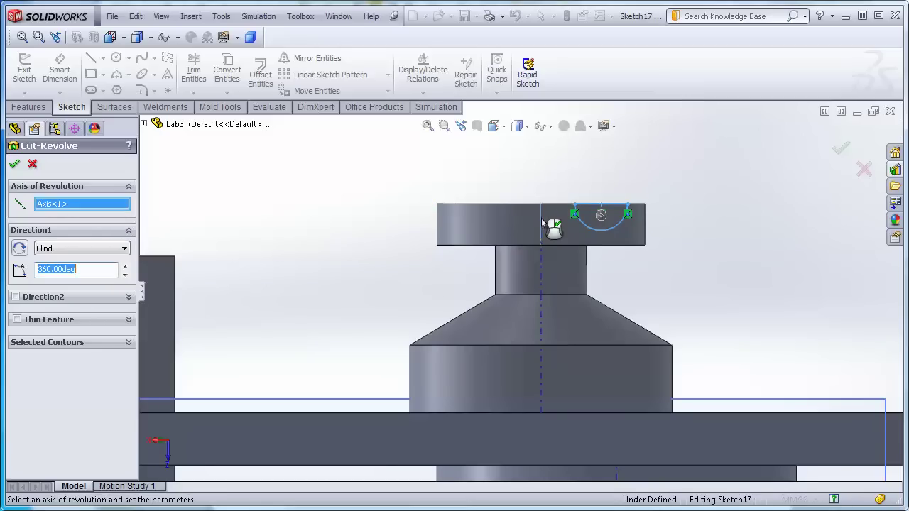
pyautogui.moveTo(277, 188); pyautogui.dragTo(306, 244, button='middle')
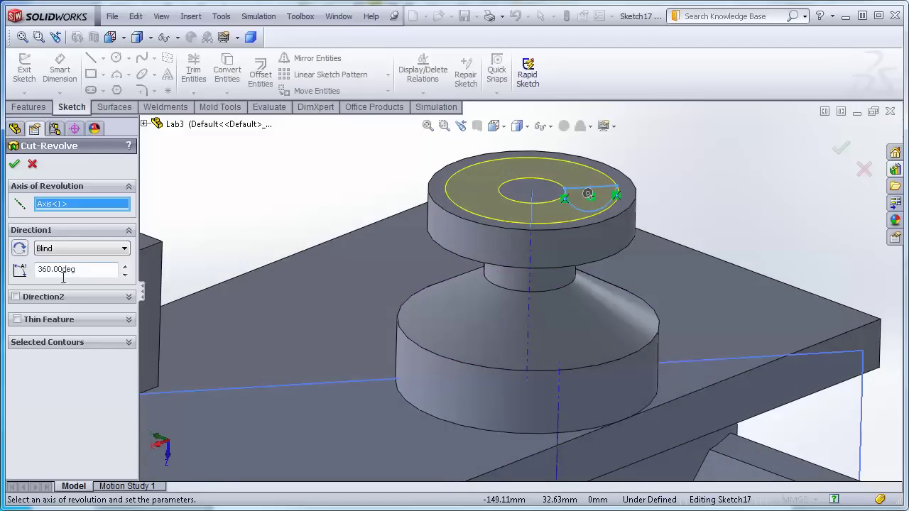
pyautogui.click(13, 164)
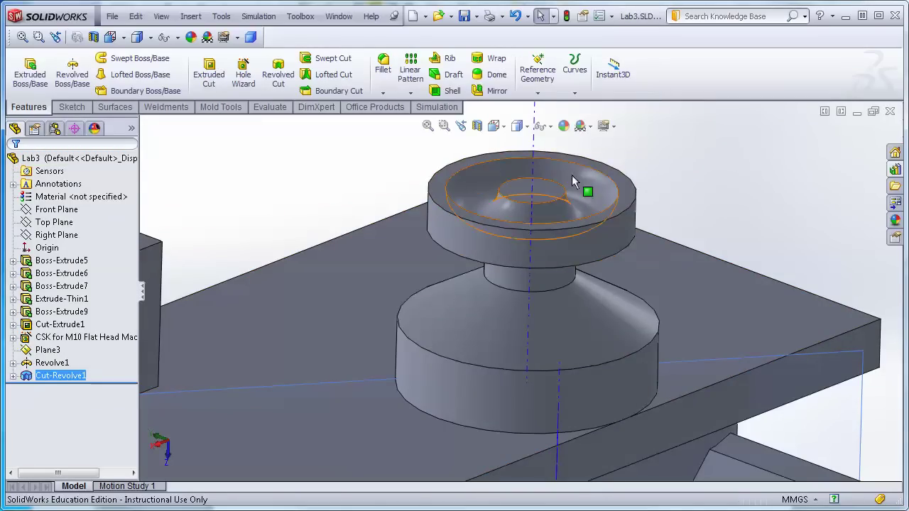
pyautogui.scroll(3, 554, 237)
pyautogui.moveTo(554, 237); pyautogui.dragTo(526, 339, button='middle')
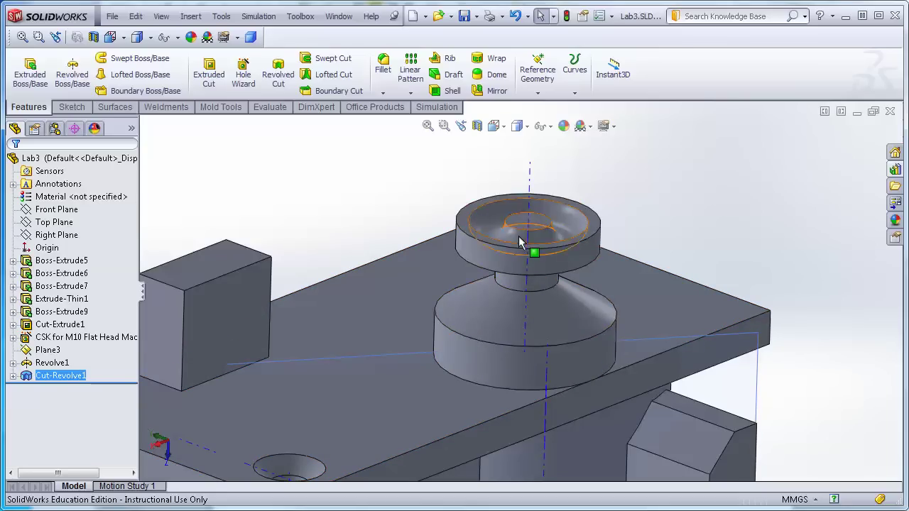
pyautogui.moveTo(700, 225); pyautogui.dragTo(661, 284, button='middle')
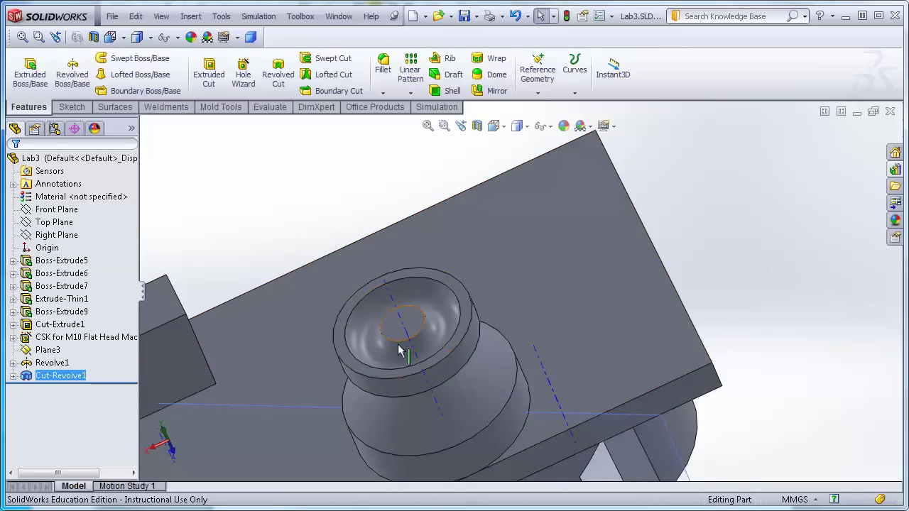
pyautogui.scroll(3, 398, 433)
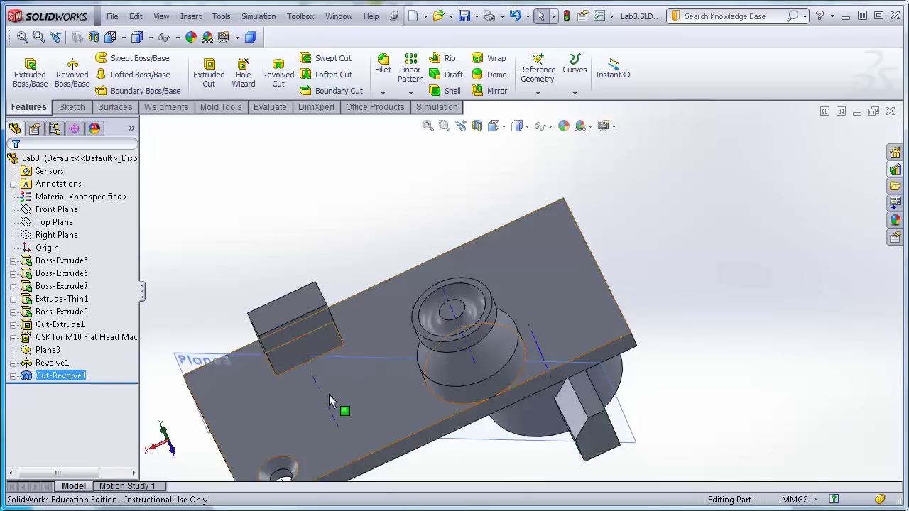
pyautogui.scroll(2, 397, 434)
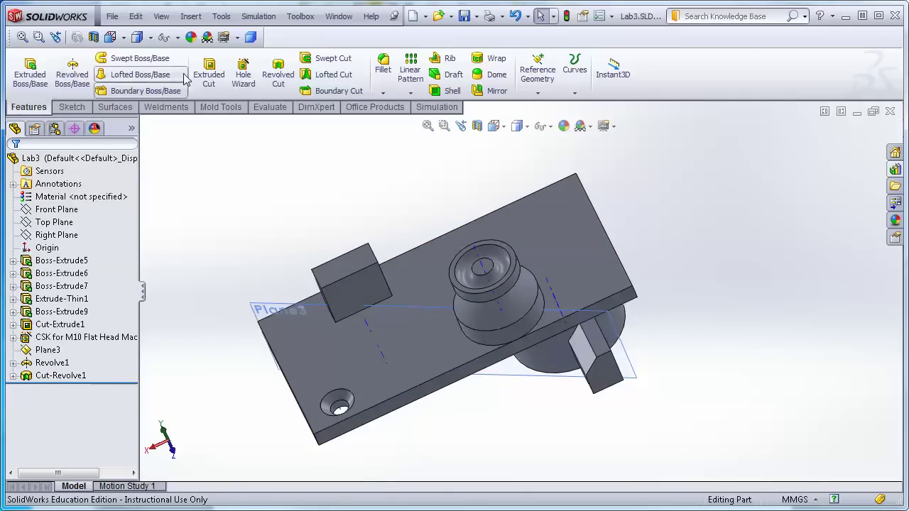
pyautogui.click(383, 94)
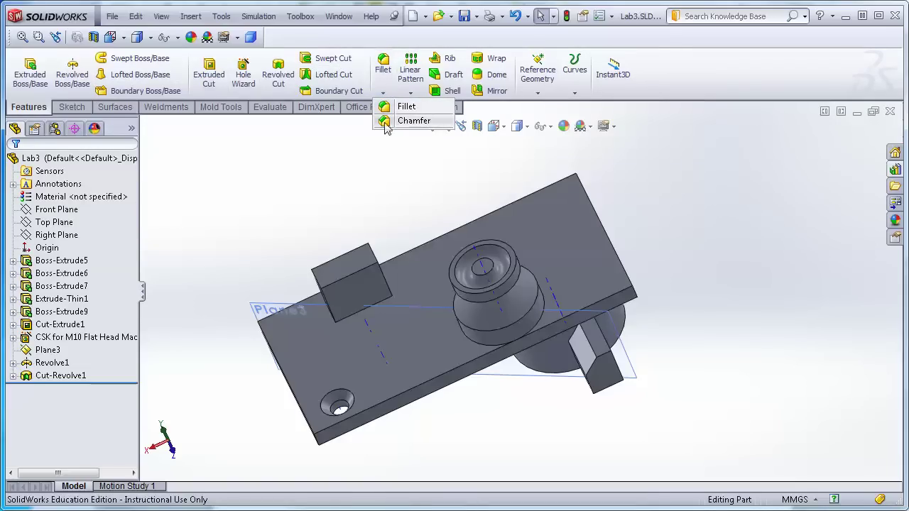
pyautogui.click(340, 166)
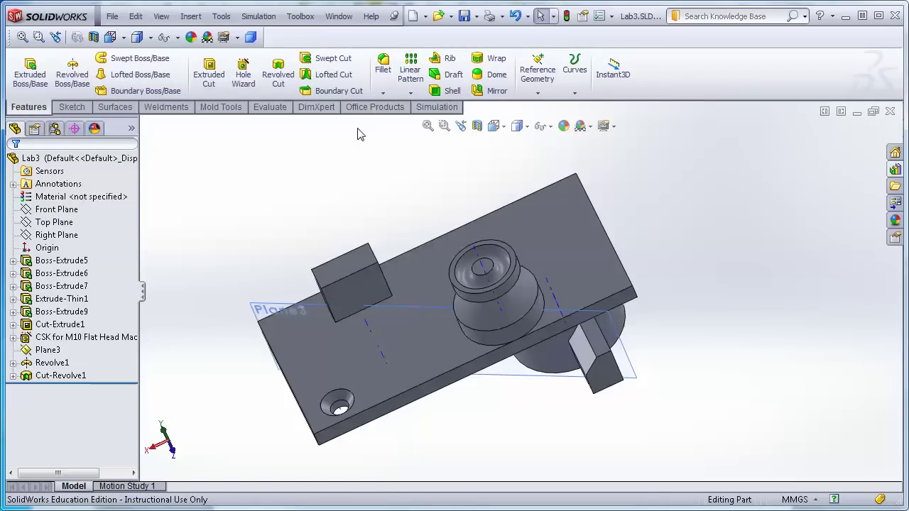
pyautogui.click(383, 68)
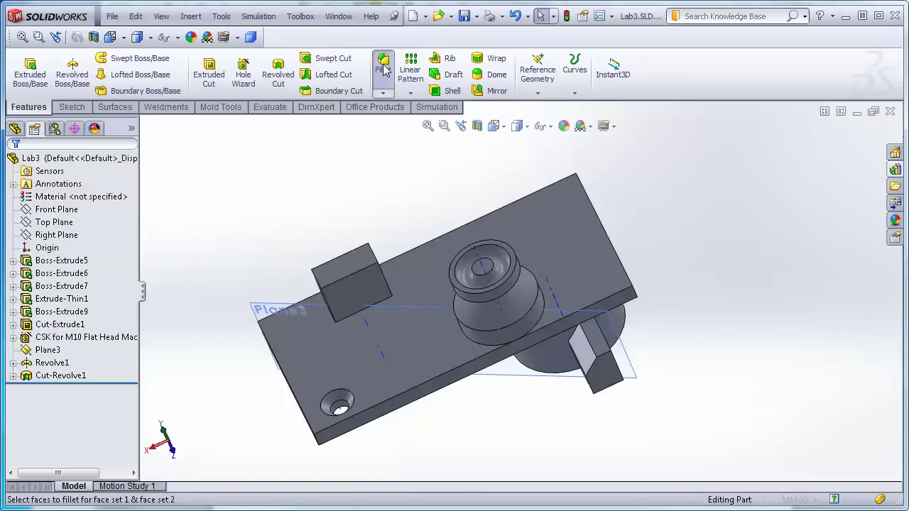
pyautogui.scroll(2, 505, 438)
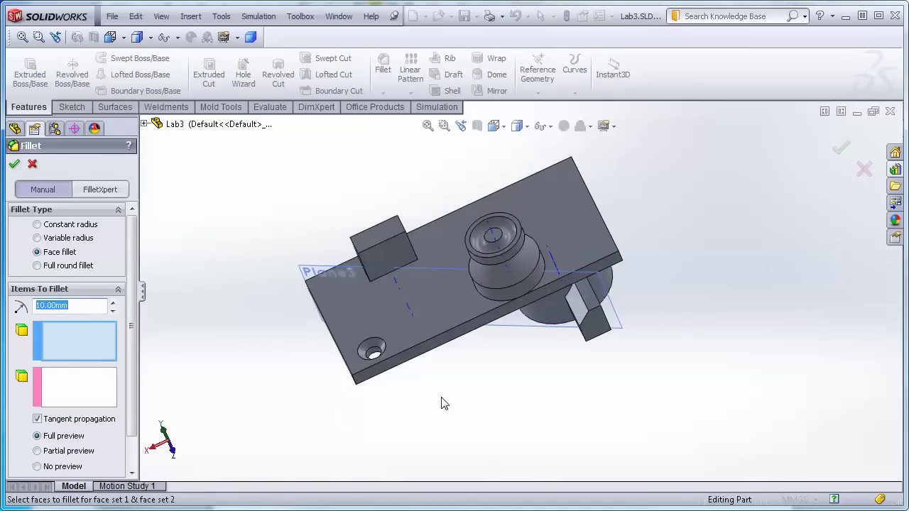
pyautogui.click(379, 240)
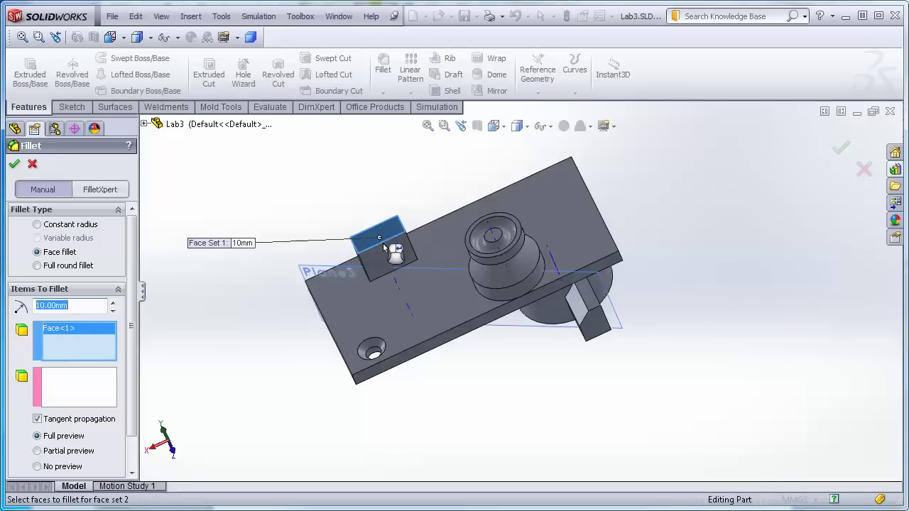
pyautogui.click(15, 165)
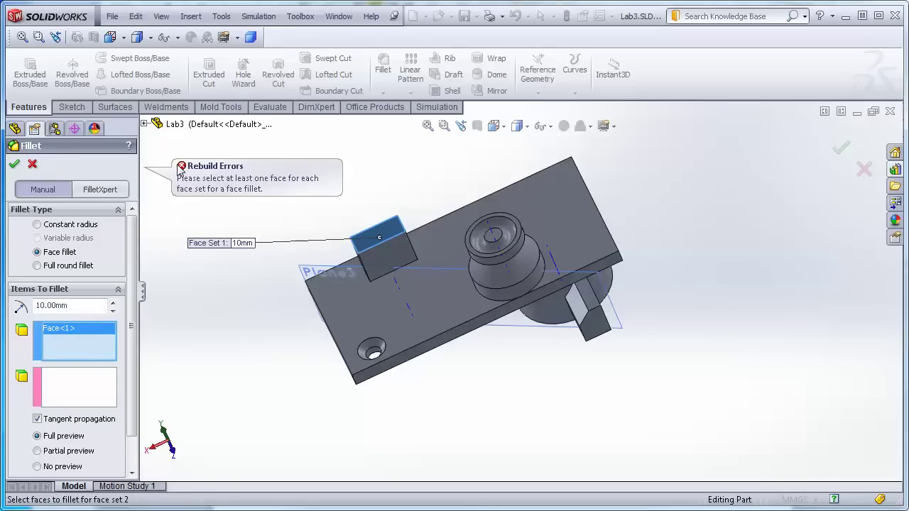
pyautogui.click(53, 306)
pyautogui.write('2')
pyautogui.click(13, 169)
pyautogui.press('Delete')
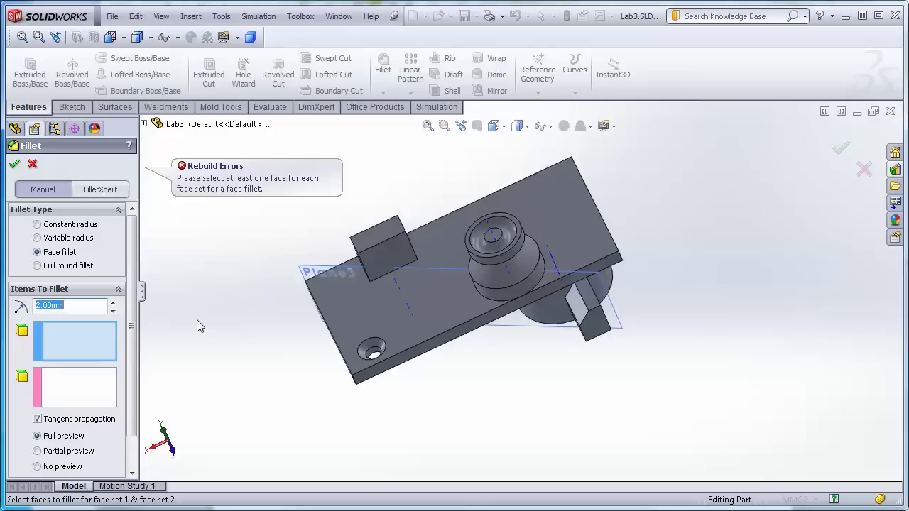
pyautogui.scroll(-5, 390, 245)
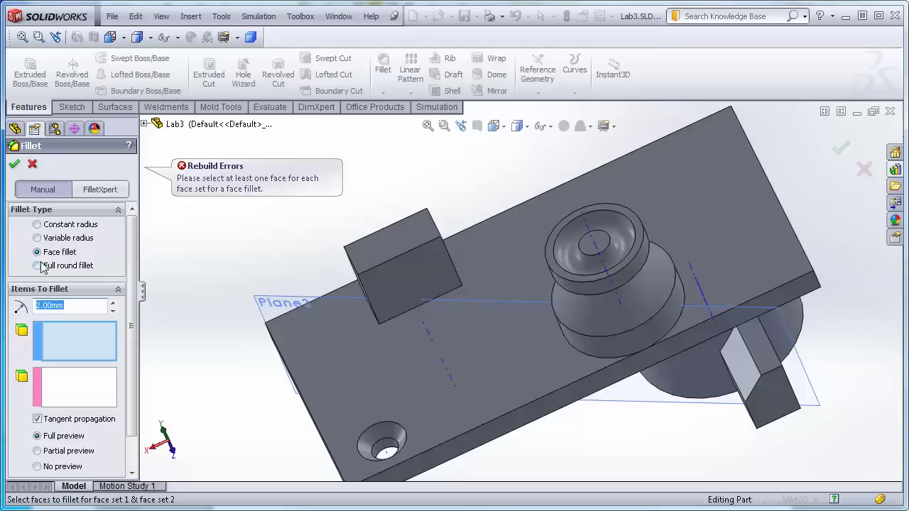
pyautogui.click(37, 225)
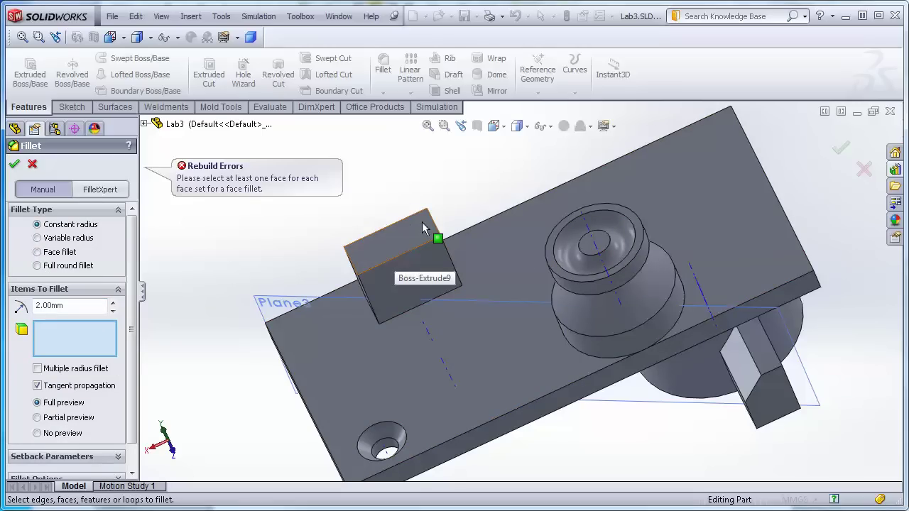
pyautogui.press('Escape')
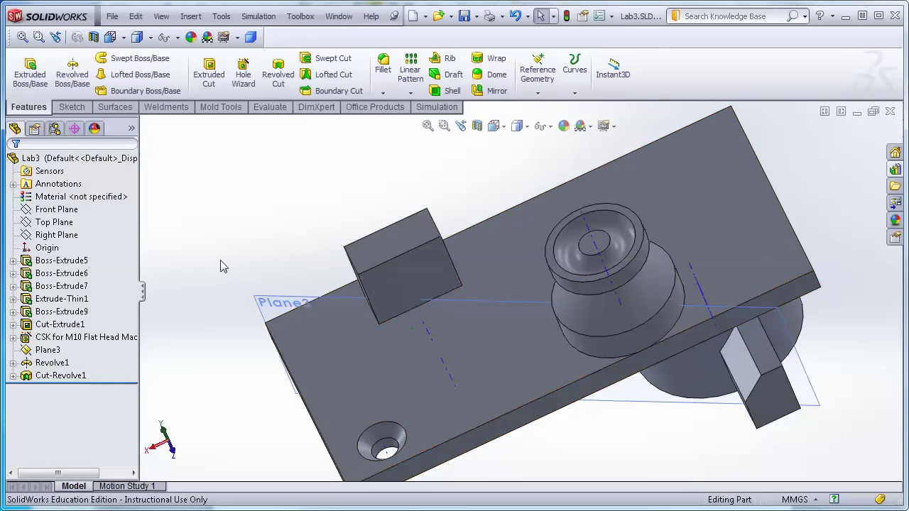
# Step: Round the four top edges of the rectangular block with a 3 mm constant-radius fillet
pyautogui.click(385, 64)
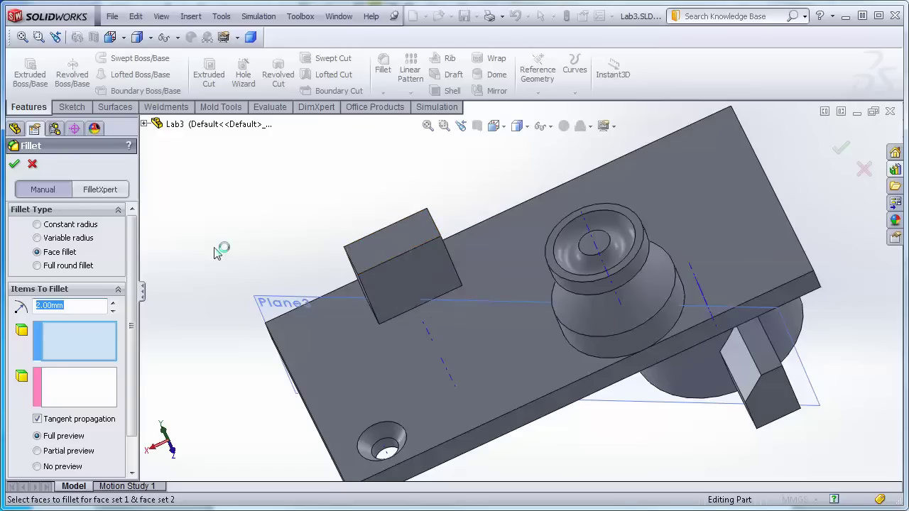
pyautogui.click(37, 224)
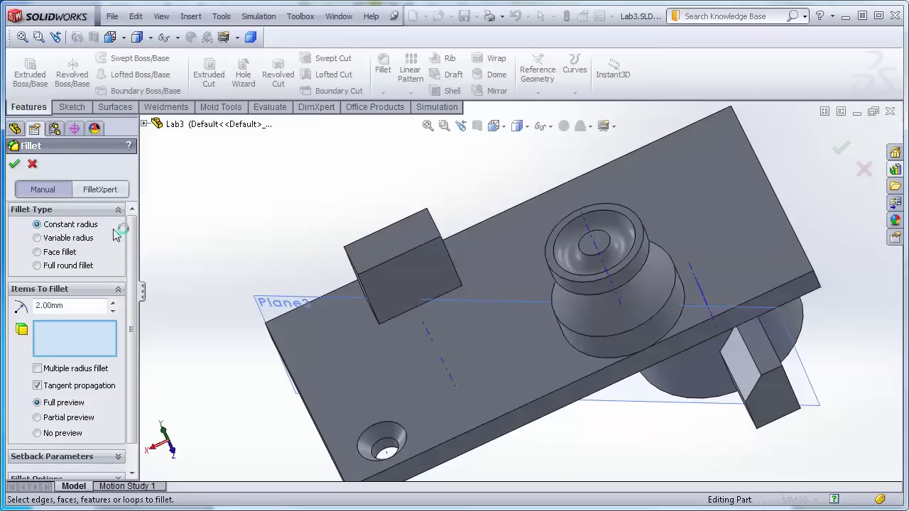
pyautogui.click(403, 262)
pyautogui.moveTo(249, 220); pyautogui.dragTo(300, 163, button='middle')
pyautogui.scroll(-3, 490, 265)
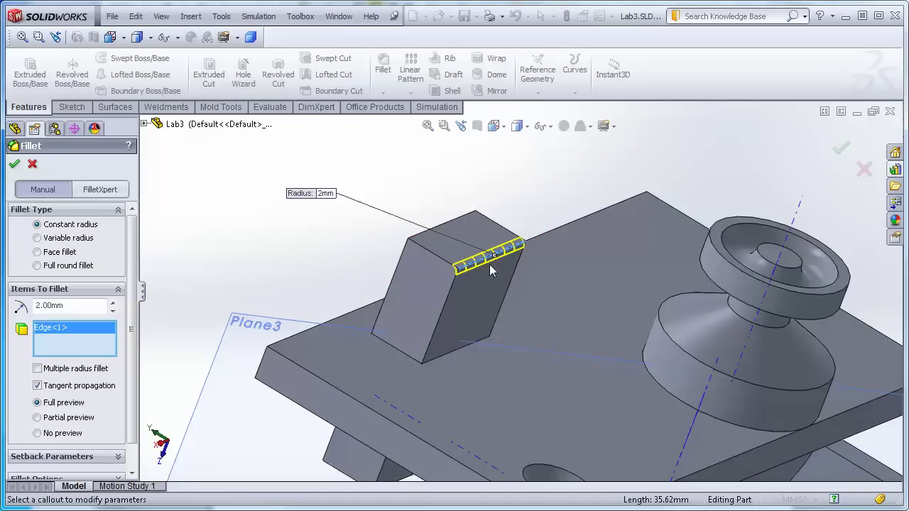
pyautogui.click(429, 249)
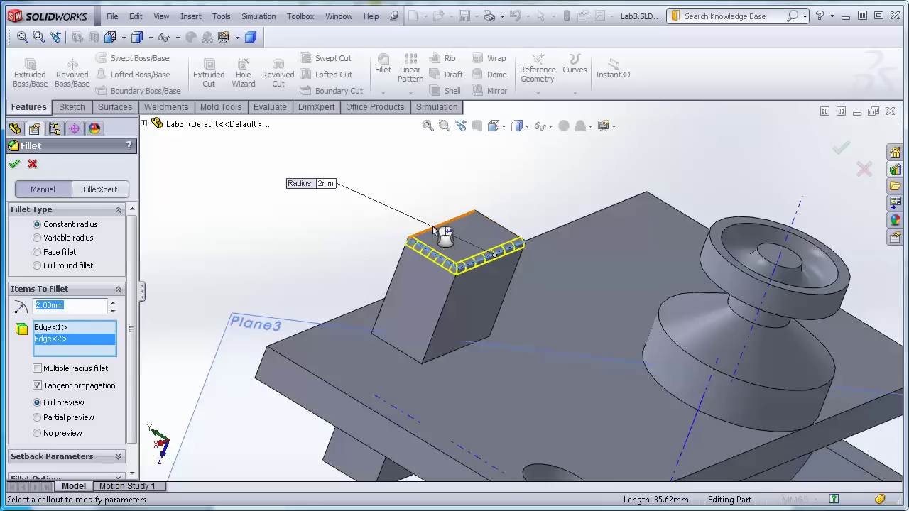
pyautogui.click(435, 226)
pyautogui.click(496, 222)
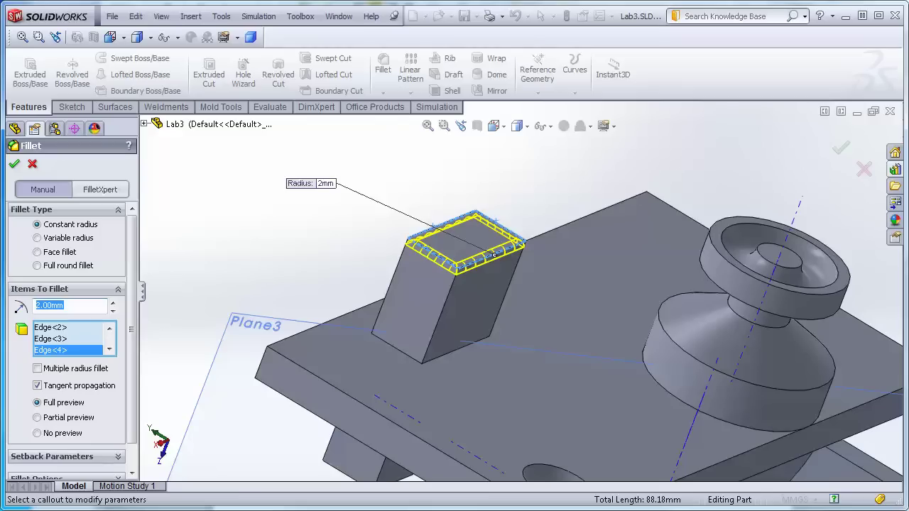
pyautogui.write('3')
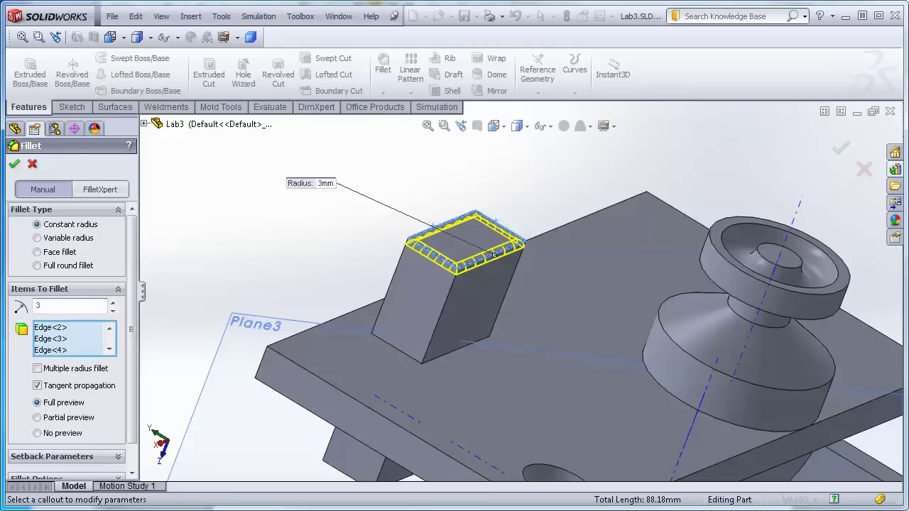
pyautogui.press('Return')
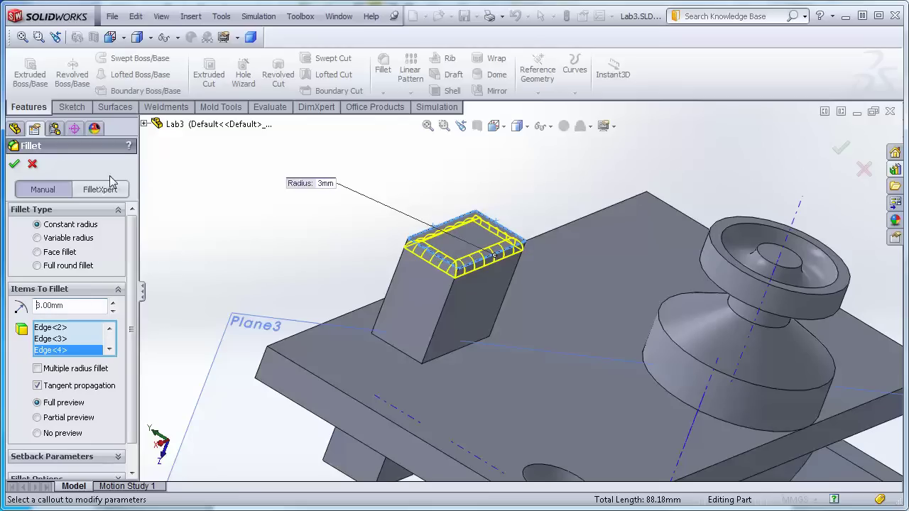
pyautogui.click(15, 164)
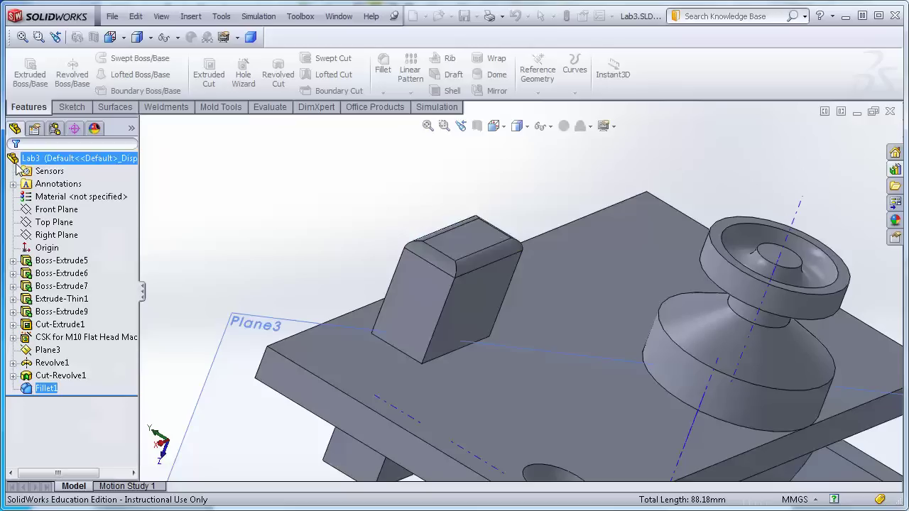
# Step: Start another constant-radius fillet on the four base edges where the rectangular block meets the plate
pyautogui.click(483, 298)
pyautogui.moveTo(484, 299)
pyautogui.mouseDown(button='middle')
pyautogui.moveTo(467, 258)
pyautogui.moveTo(426, 228)
pyautogui.moveTo(421, 254)
pyautogui.moveTo(485, 374)
pyautogui.moveTo(468, 294)
pyautogui.mouseUp(button='middle')
pyautogui.press('Escape')
pyautogui.click(504, 377)
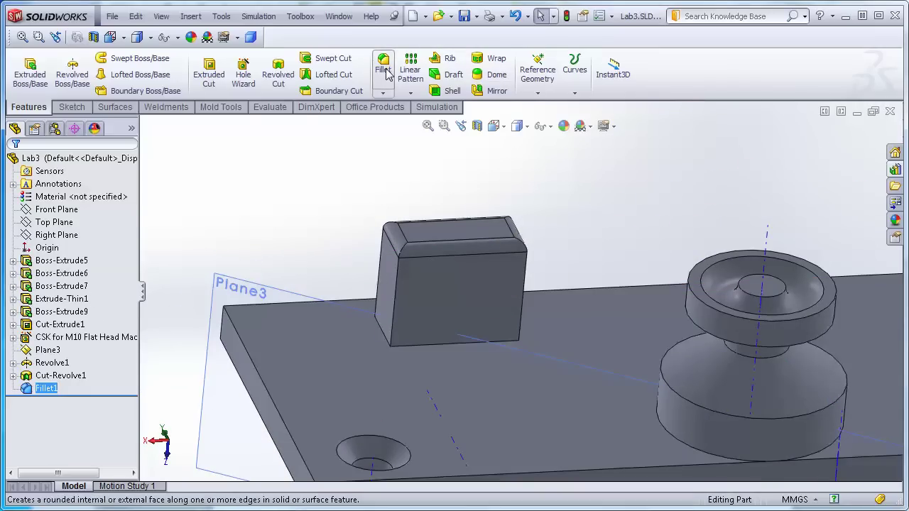
pyautogui.click(439, 347)
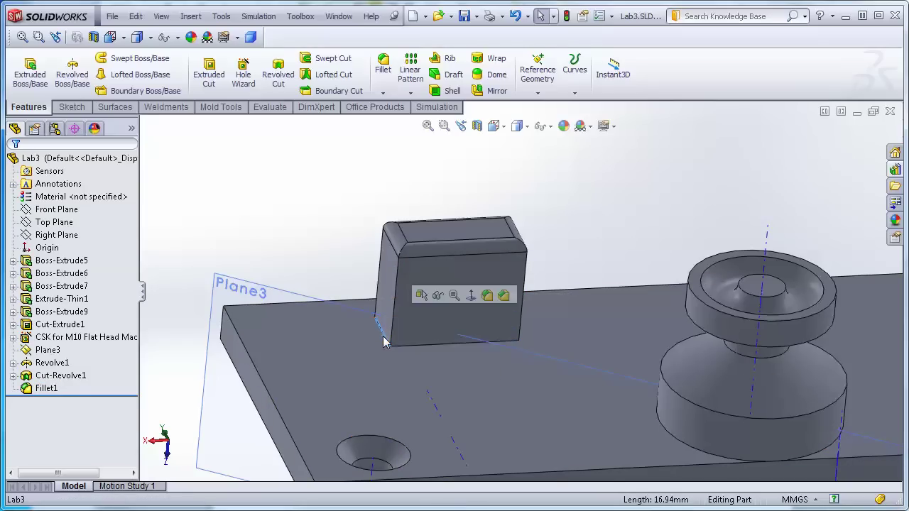
pyautogui.moveTo(325, 370); pyautogui.dragTo(341, 142, button='middle')
pyautogui.click(382, 68)
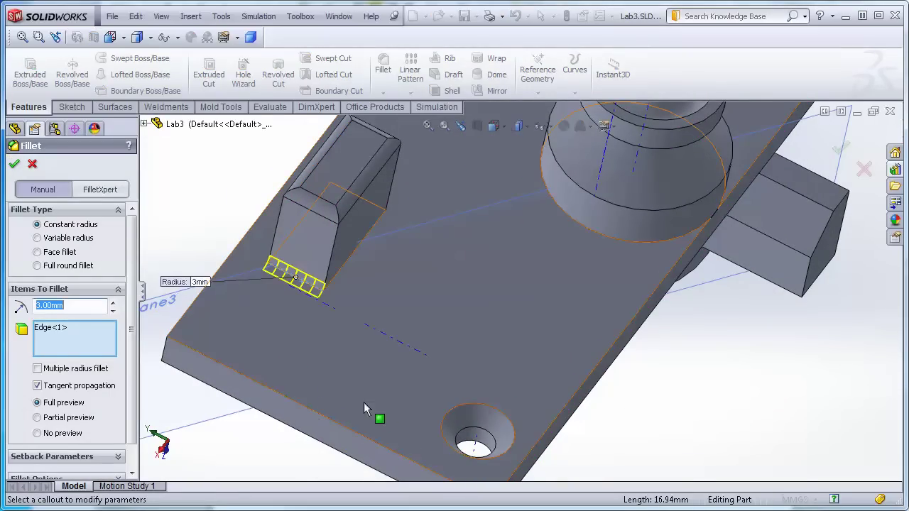
pyautogui.click(352, 259)
pyautogui.moveTo(402, 254); pyautogui.dragTo(406, 272, button='middle')
pyautogui.hotkey('ctrl', '2')
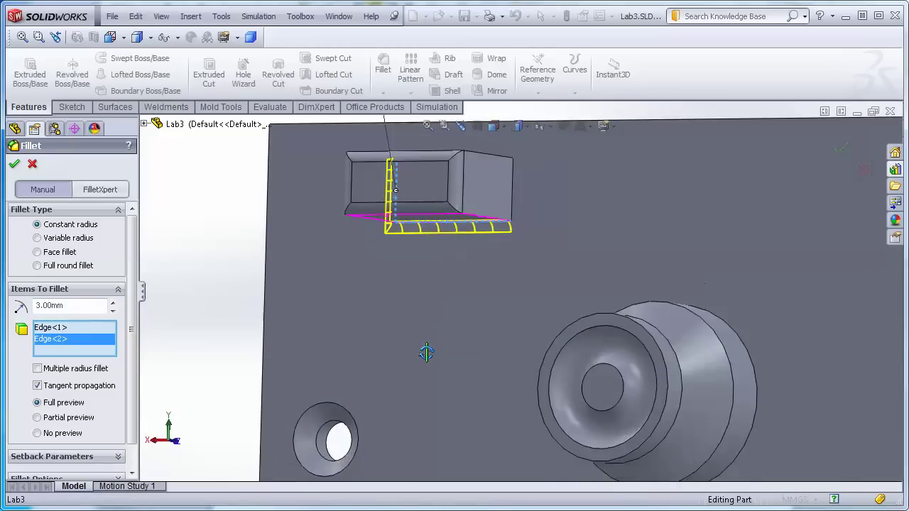
pyautogui.click(513, 205)
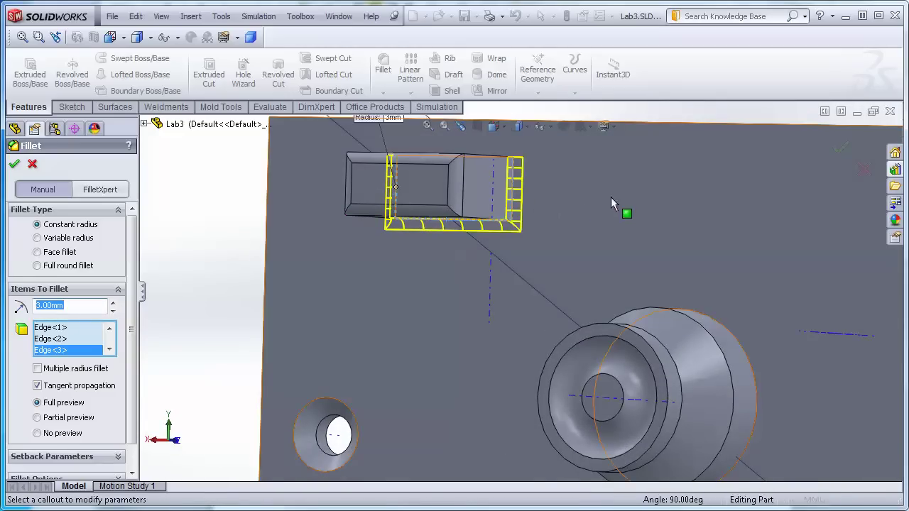
pyautogui.hotkey('ctrl', '7')
pyautogui.click(505, 194)
pyautogui.scroll(2, 505, 194)
pyautogui.moveTo(493, 212); pyautogui.dragTo(107, 330, button='middle')
# Step: Set the base-edge fillet's radius to 4 mm and apply it
pyautogui.doubleClick(69, 305)
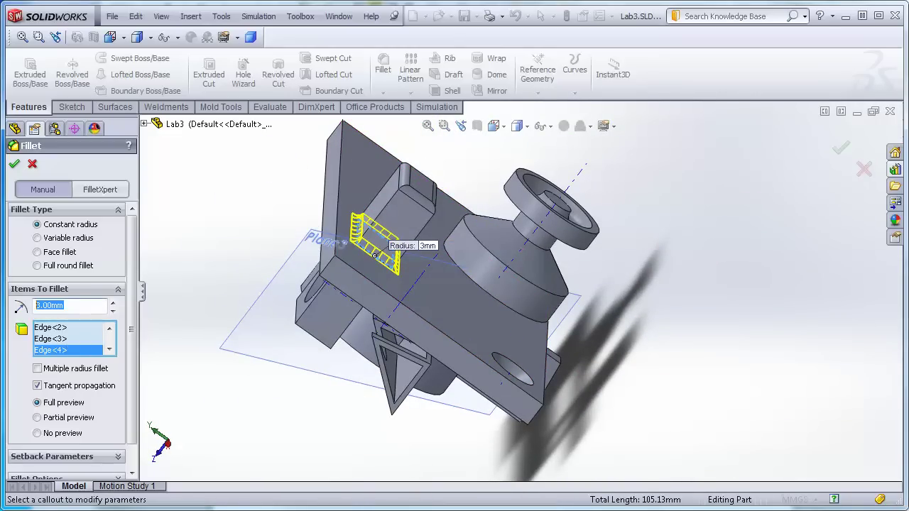
pyautogui.write('4')
pyautogui.press('Return')
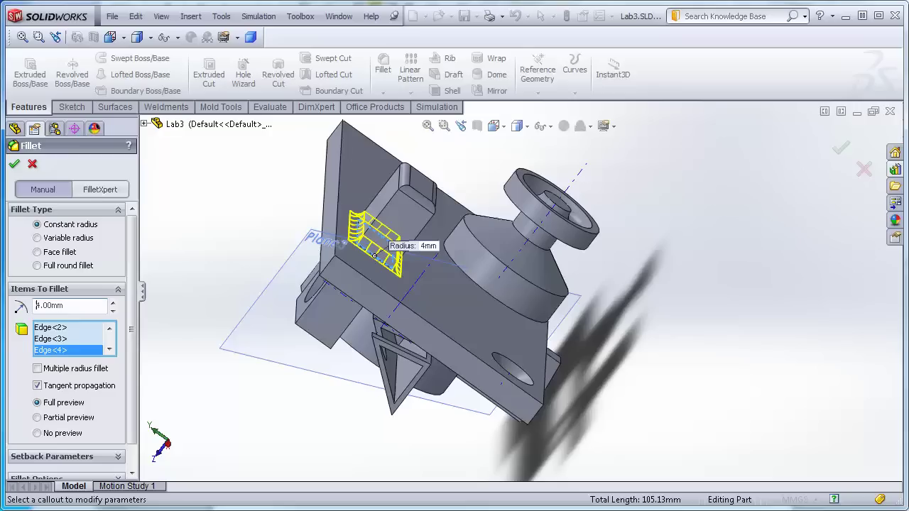
pyautogui.click(14, 164)
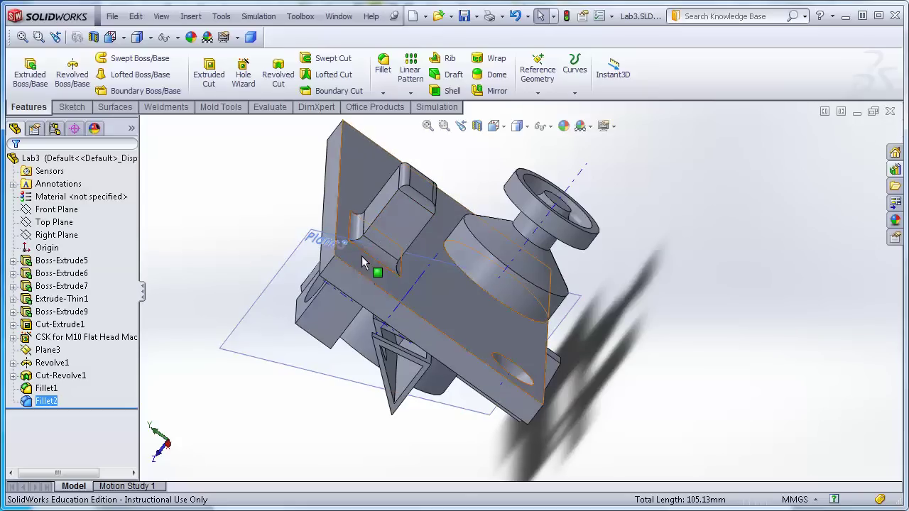
pyautogui.moveTo(195, 286)
pyautogui.mouseDown(button='middle')
pyautogui.moveTo(175, 239)
pyautogui.moveTo(194, 287)
pyautogui.moveTo(185, 264)
pyautogui.moveTo(198, 278)
pyautogui.mouseUp(button='middle')
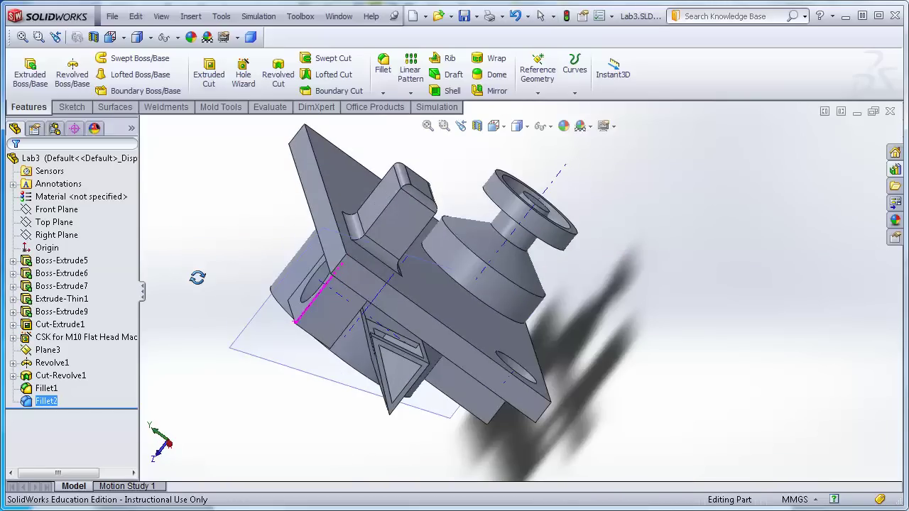
# Step: Round the revolved boss's circular edge between its cylindrical base and conical shoulder with a 4 mm constant-radius fillet
pyautogui.click(384, 69)
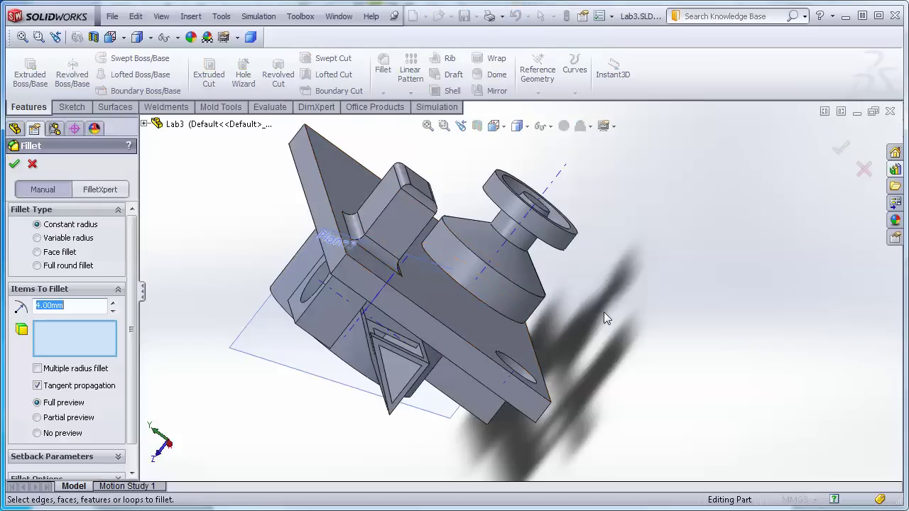
pyautogui.click(466, 246)
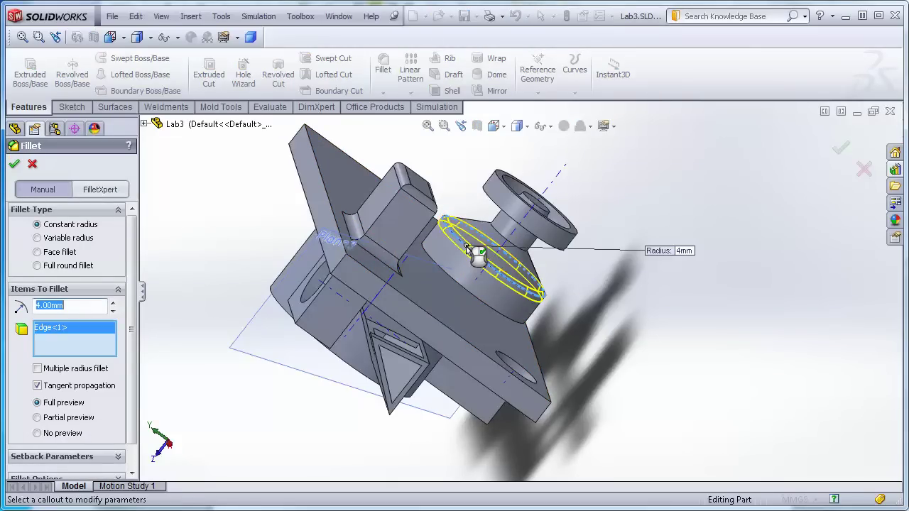
pyautogui.moveTo(643, 358)
pyautogui.mouseDown(button='middle')
pyautogui.moveTo(601, 262)
pyautogui.moveTo(635, 321)
pyautogui.moveTo(640, 358)
pyautogui.mouseUp(button='middle')
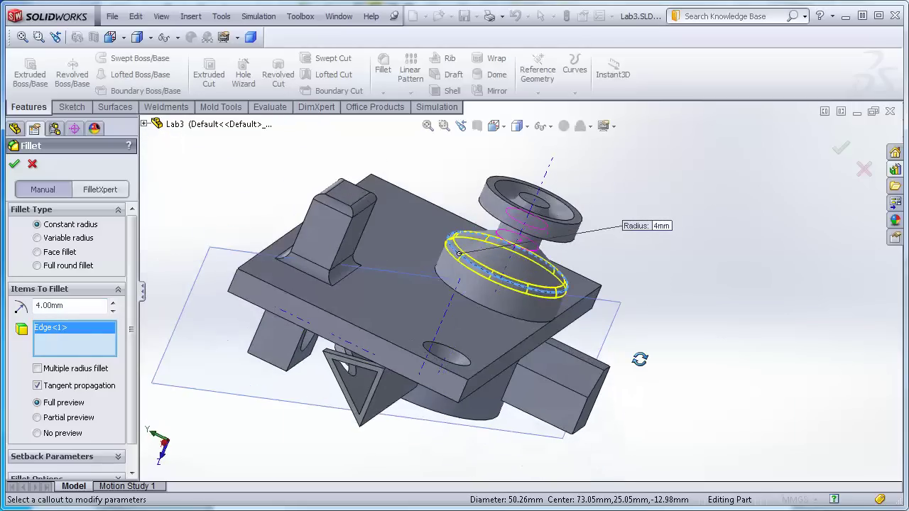
pyautogui.click(14, 164)
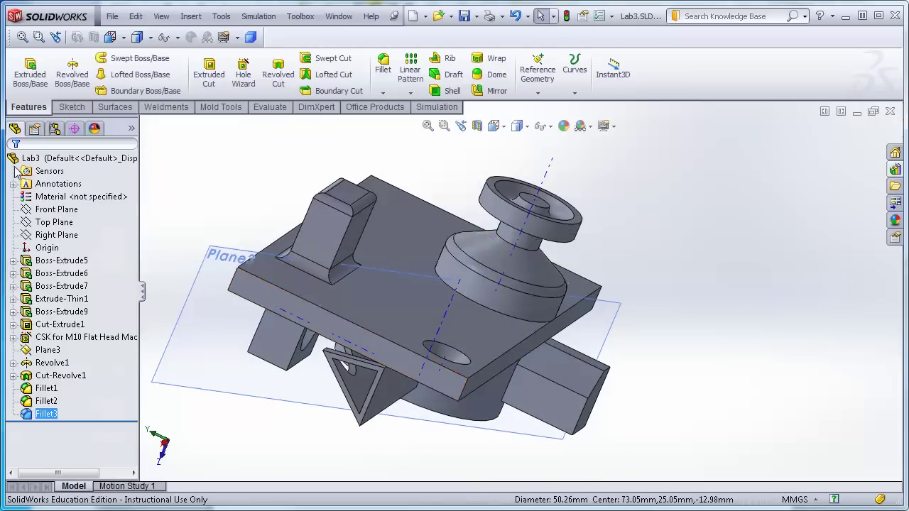
# Step: Fillet both ends of the revolved boss's narrow neck, at the cone and under the disc, with a 2 mm radius
pyautogui.moveTo(697, 319); pyautogui.dragTo(700, 344, button='middle')
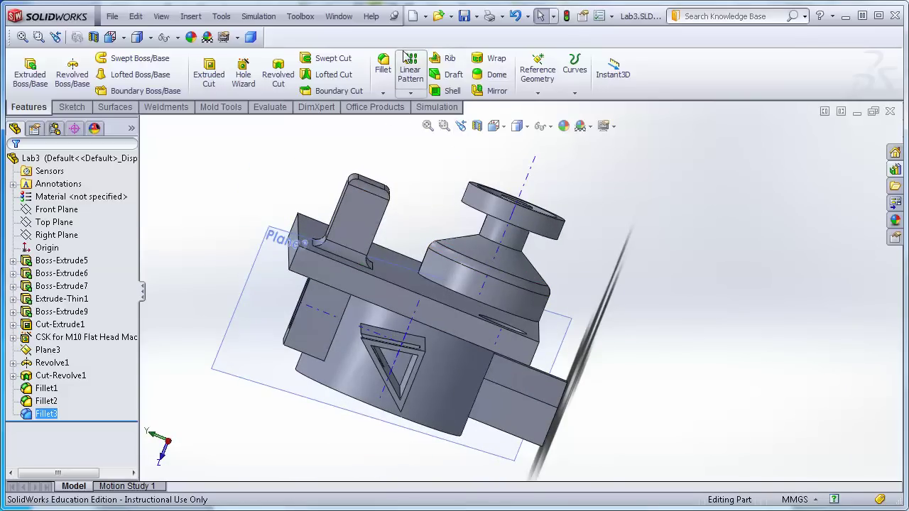
pyautogui.click(383, 64)
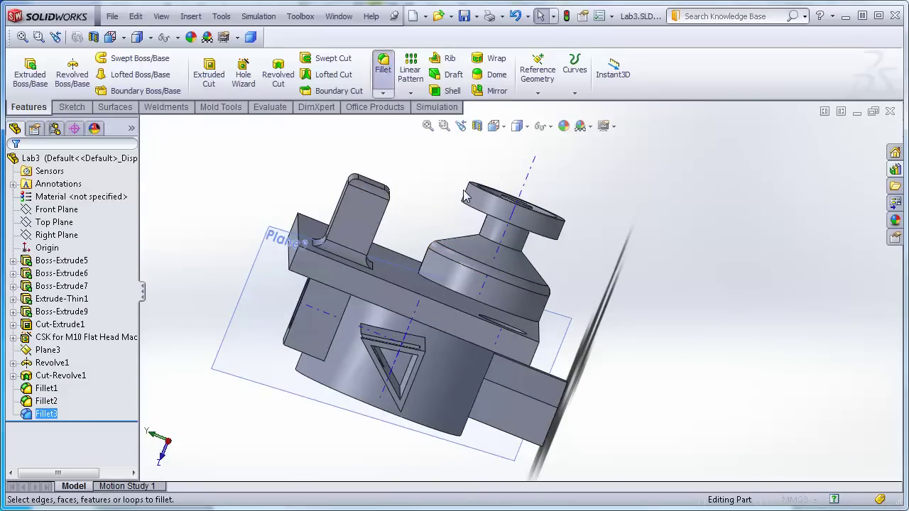
pyautogui.click(507, 247)
pyautogui.moveTo(575, 280); pyautogui.dragTo(583, 249, button='middle')
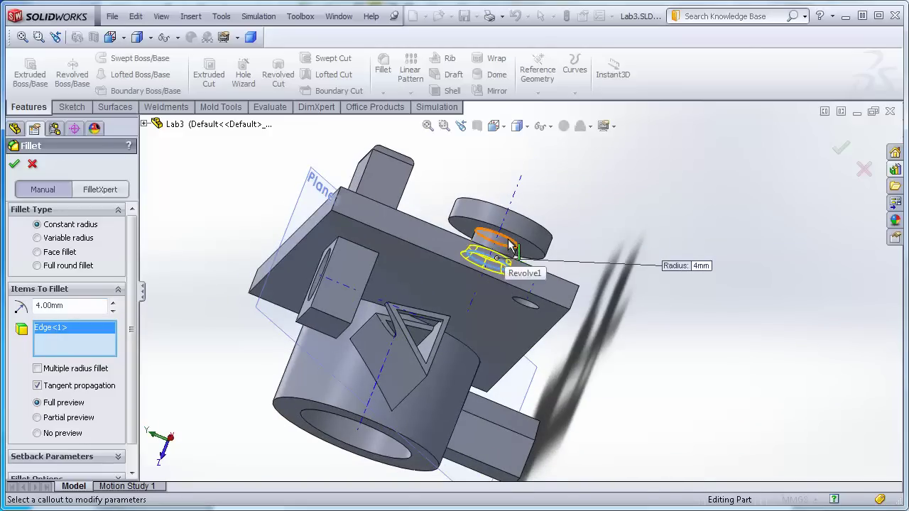
pyautogui.click(508, 242)
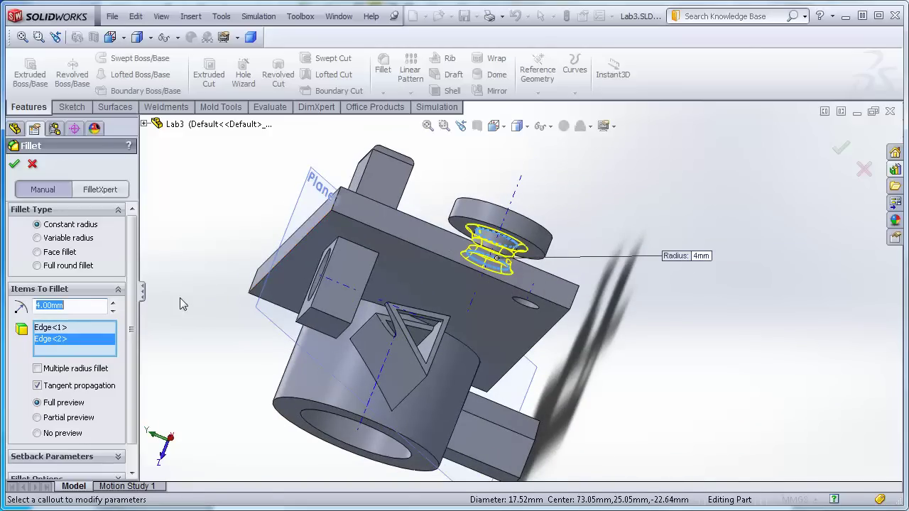
pyautogui.write('2')
pyautogui.press('Return')
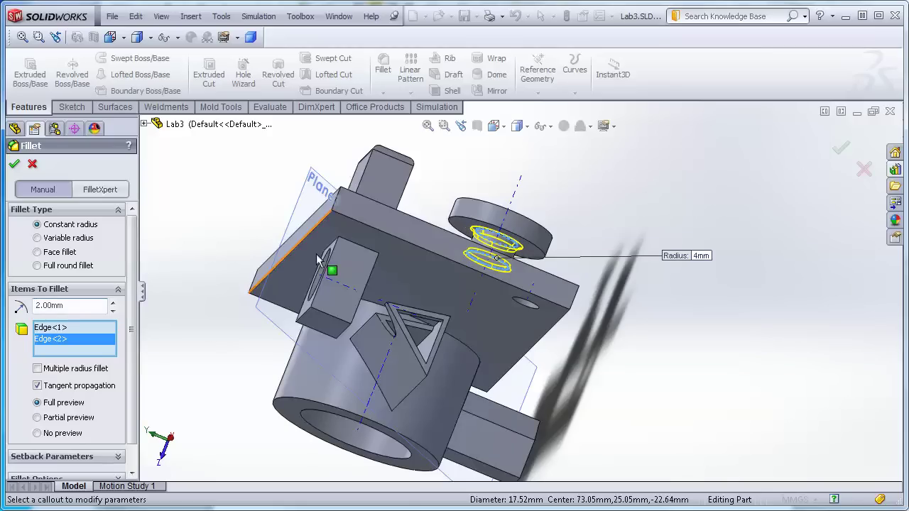
pyautogui.moveTo(714, 182); pyautogui.dragTo(694, 223, button='middle')
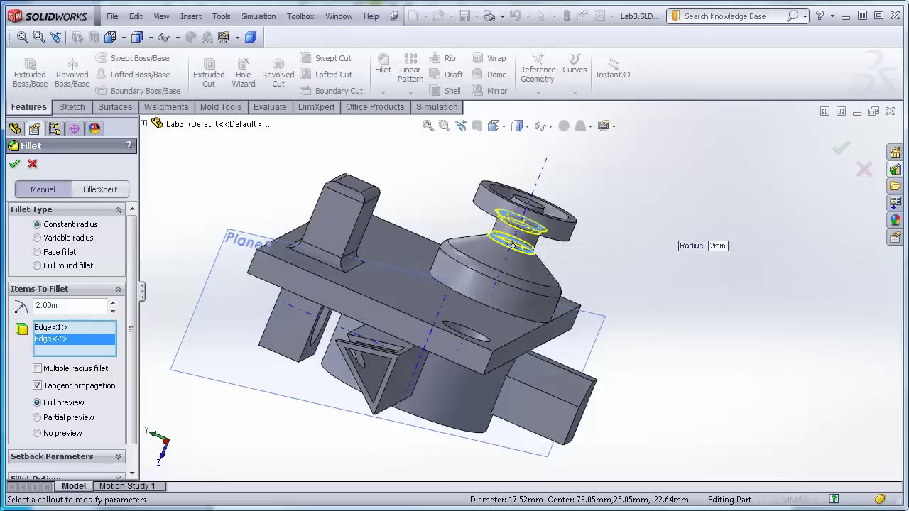
pyautogui.click(13, 164)
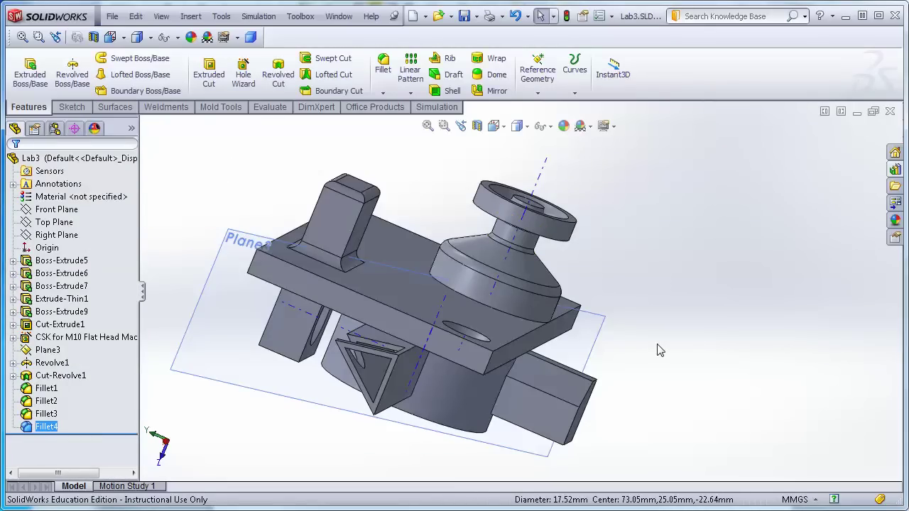
pyautogui.moveTo(665, 342); pyautogui.dragTo(607, 264, button='middle')
pyautogui.scroll(-5, 467, 272)
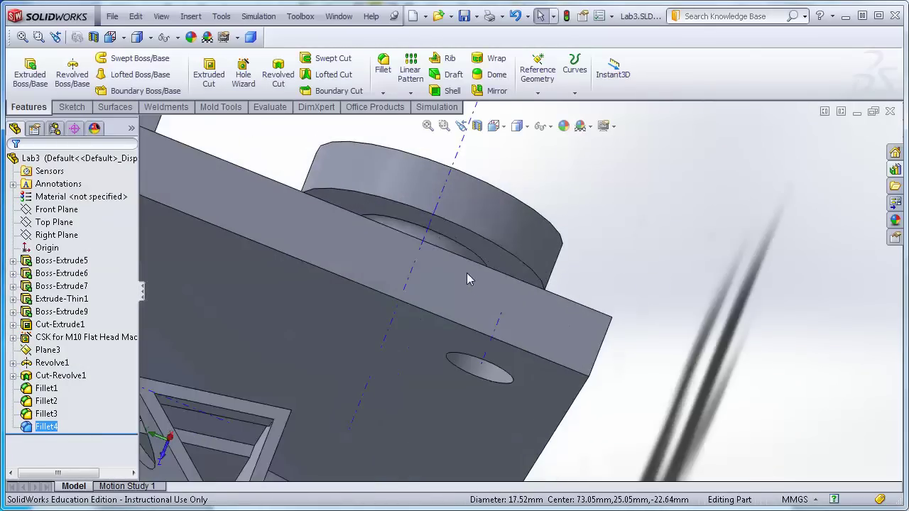
pyautogui.scroll(5, 463, 281)
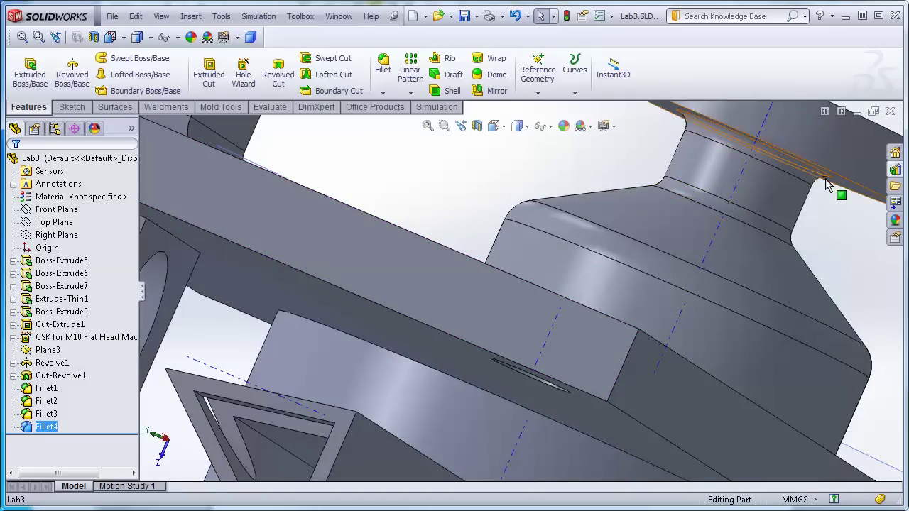
pyautogui.press('f')
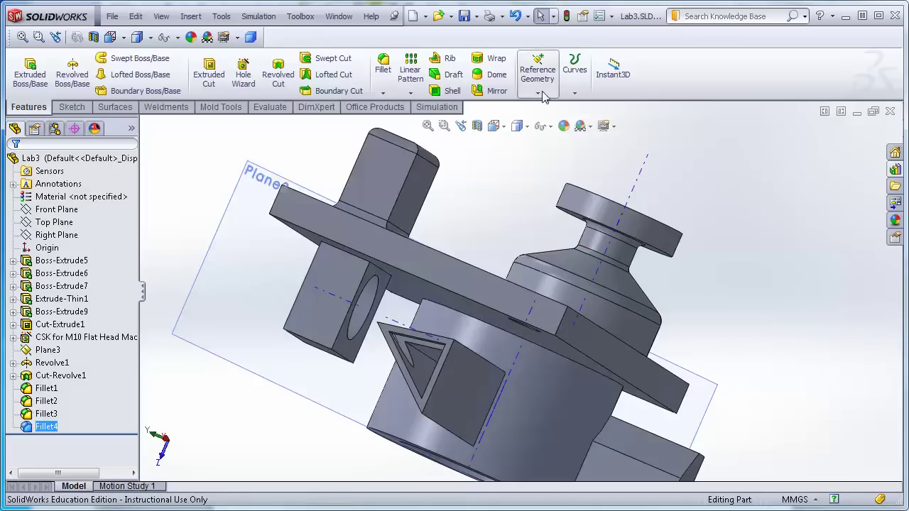
pyautogui.click(384, 67)
pyautogui.moveTo(225, 467); pyautogui.dragTo(336, 300, button='middle')
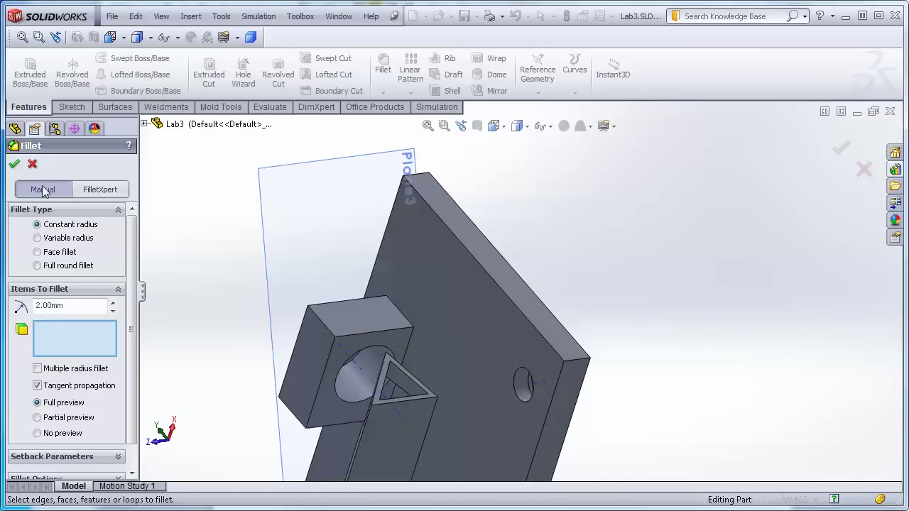
pyautogui.click(16, 163)
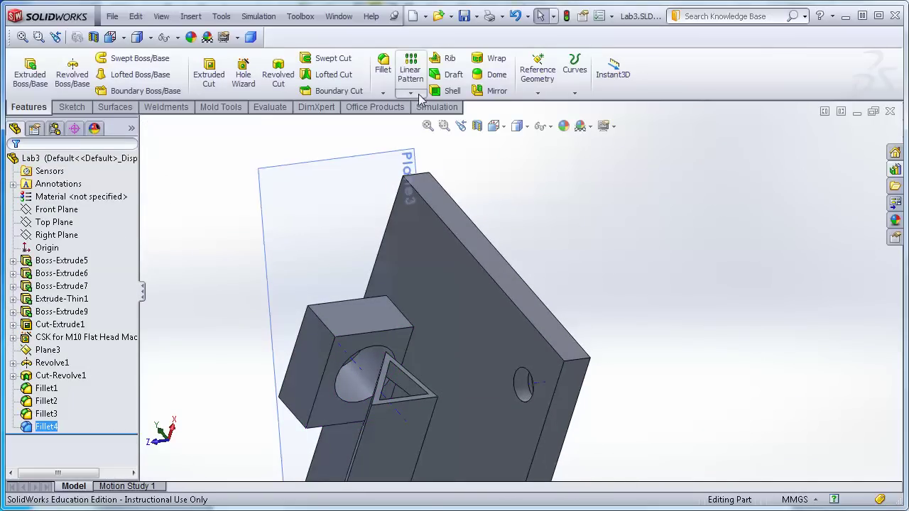
# Step: Start an angle-distance chamfer of 2 mm at 45° on one edge where the block with the through hole meets the plate
pyautogui.click(383, 93)
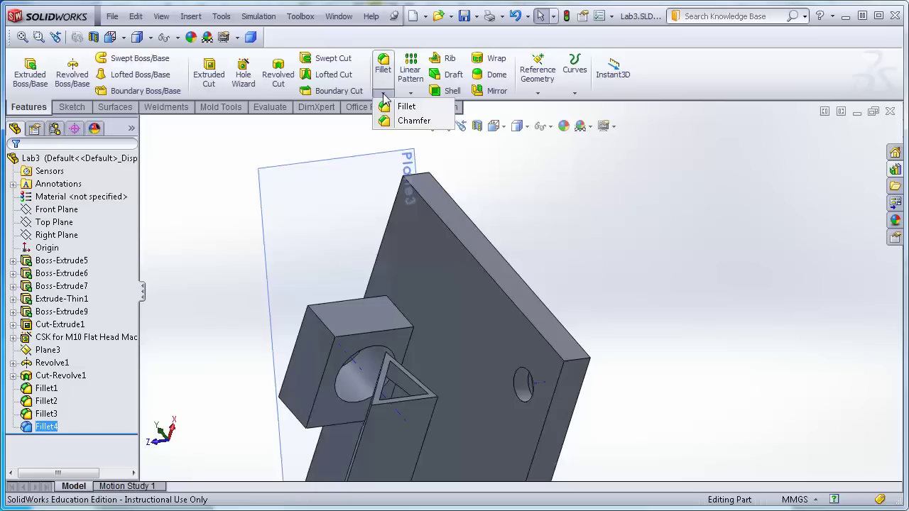
pyautogui.click(414, 123)
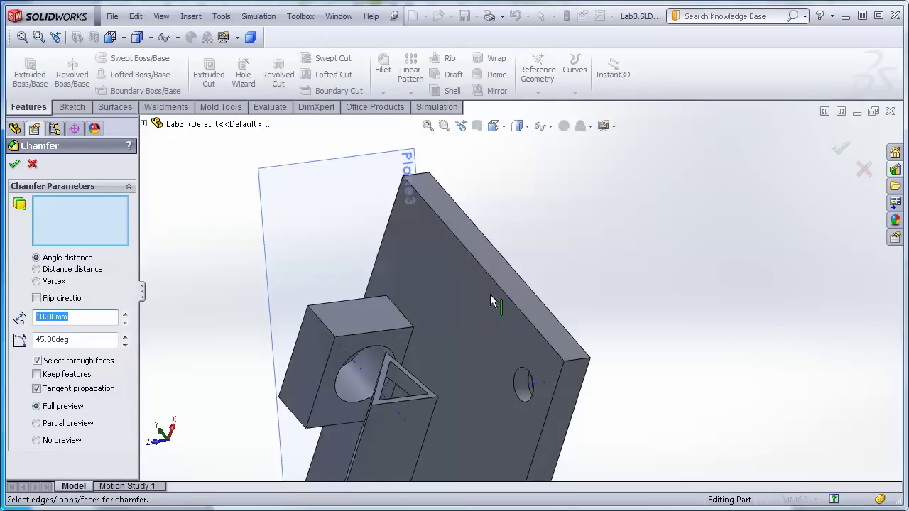
pyautogui.click(400, 312)
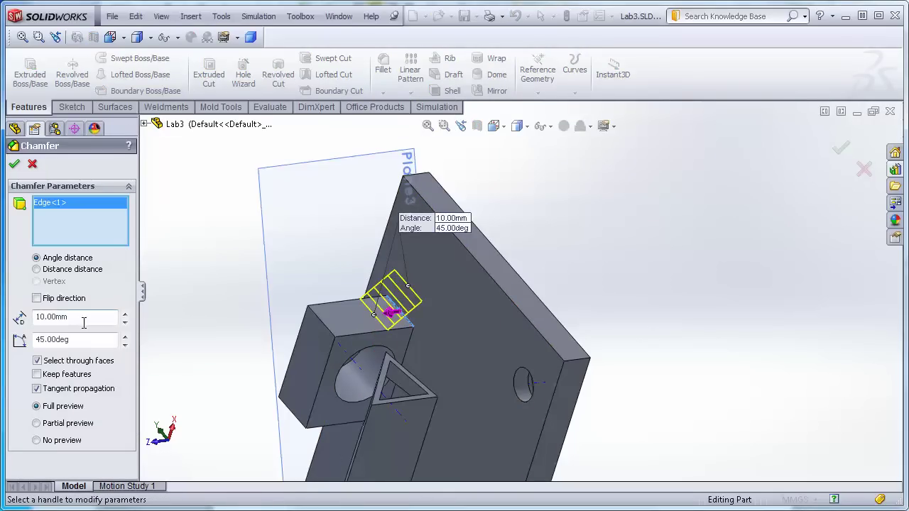
pyautogui.moveTo(84, 323); pyautogui.dragTo(10, 316)
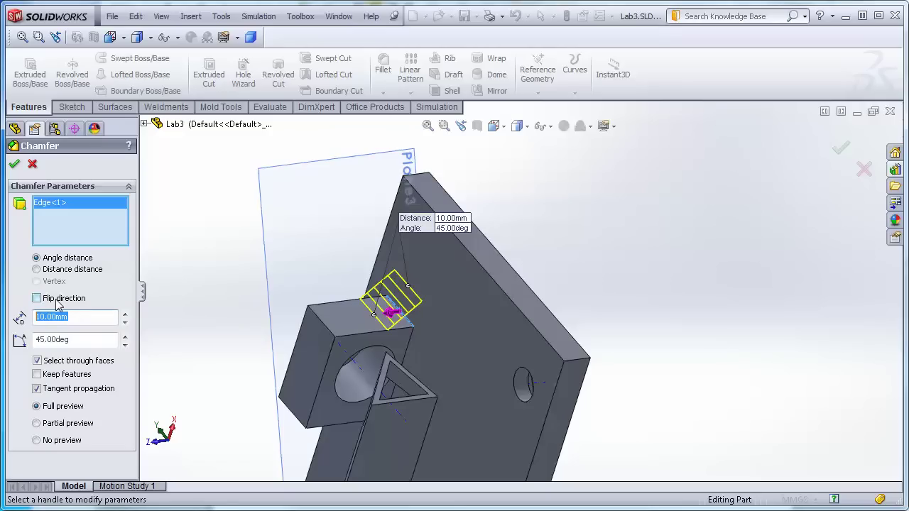
pyautogui.write('2')
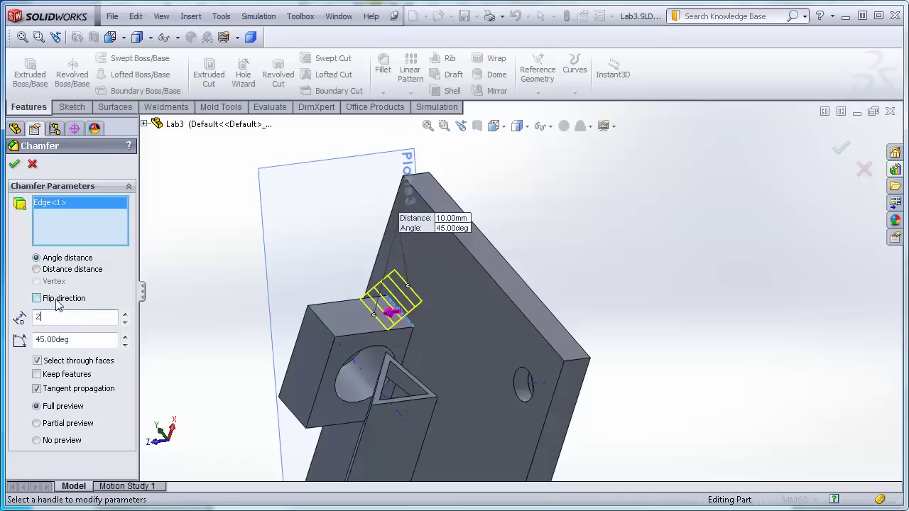
# Step: Add the block's other three base edges at the plate to the chamfer and apply it
pyautogui.click(407, 356)
pyautogui.moveTo(671, 355); pyautogui.dragTo(432, 350, button='middle')
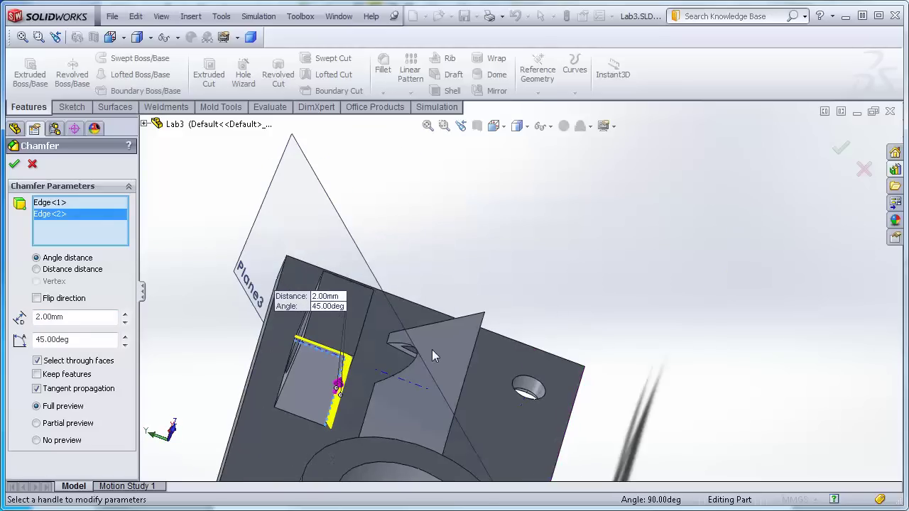
pyautogui.click(305, 417)
pyautogui.moveTo(179, 310); pyautogui.dragTo(217, 339, button='middle')
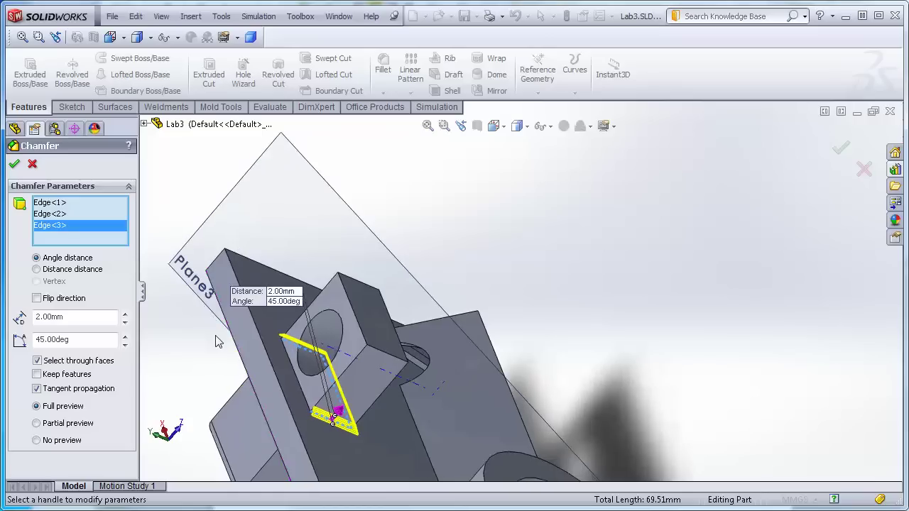
pyautogui.click(306, 398)
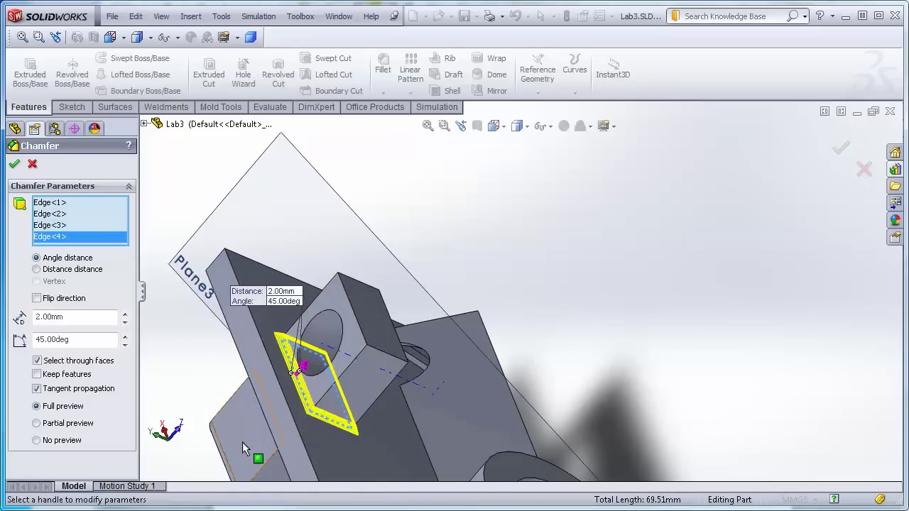
pyautogui.scroll(-3, 268, 367)
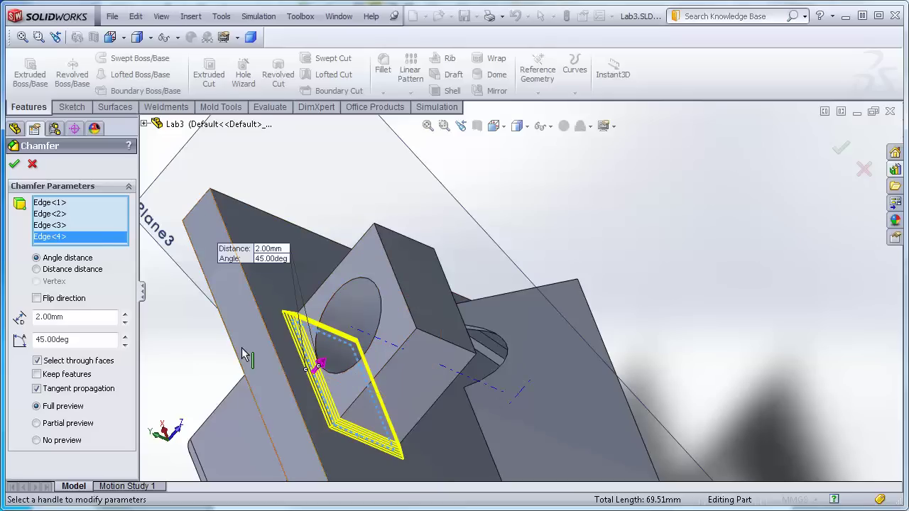
pyautogui.click(15, 166)
# Step: Pattern the M10 countersunk hole linearly along the plate's long edge with 3 instances at 30 mm spacing, reversing the direction to stay on the plate
pyautogui.moveTo(355, 430); pyautogui.dragTo(271, 381, button='middle')
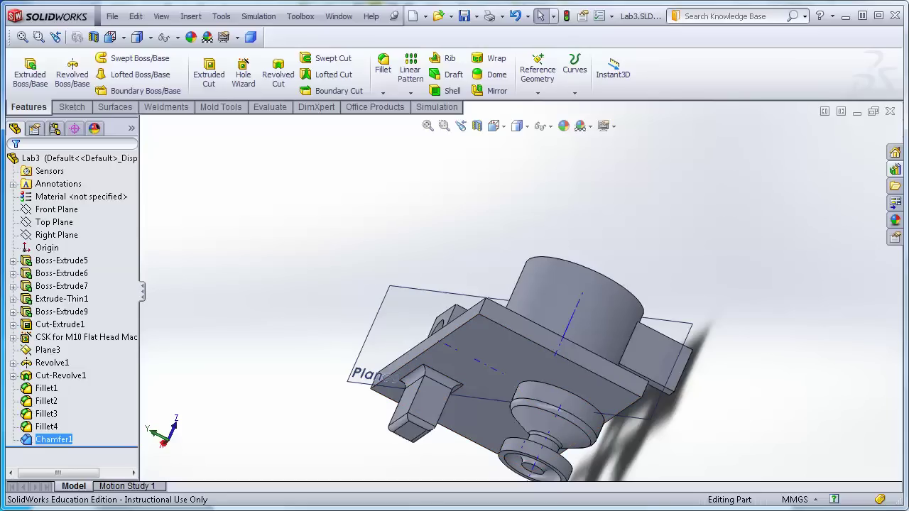
pyautogui.moveTo(675, 427); pyautogui.dragTo(639, 369, button='middle')
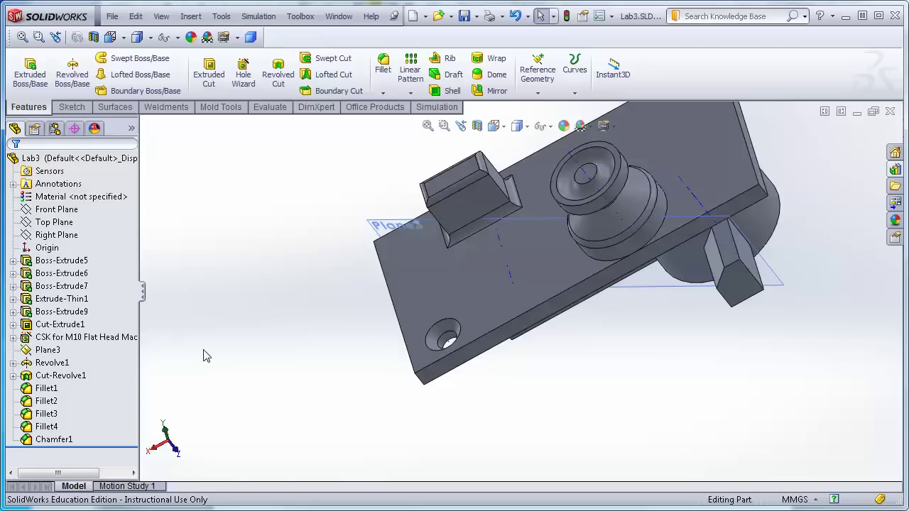
pyautogui.click(106, 339)
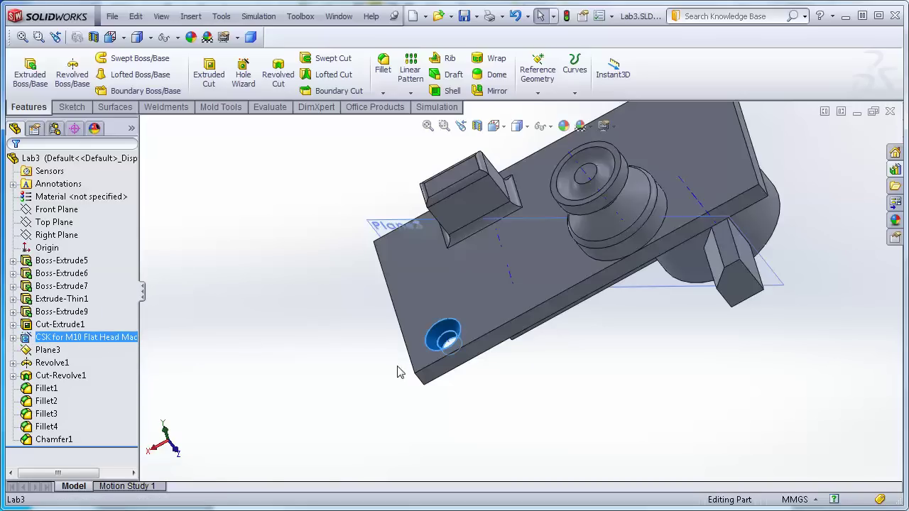
pyautogui.click(413, 70)
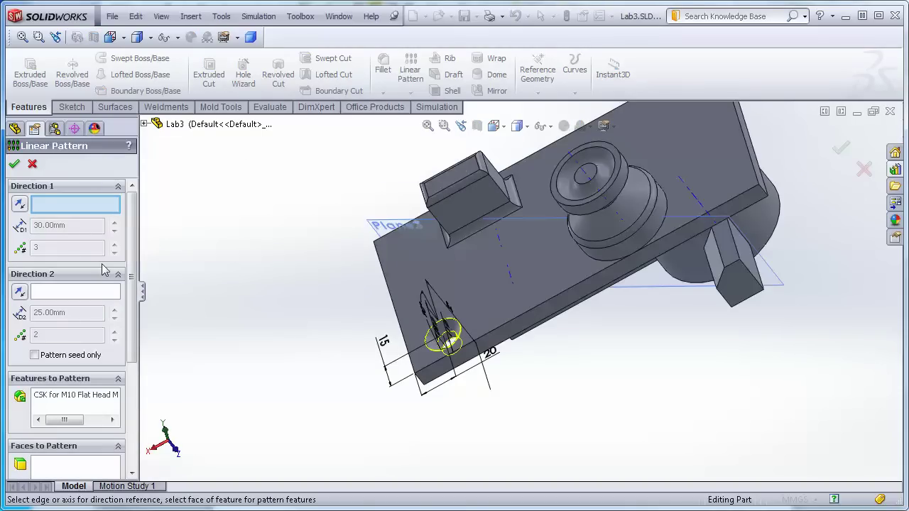
pyautogui.moveTo(131, 236); pyautogui.dragTo(111, 408)
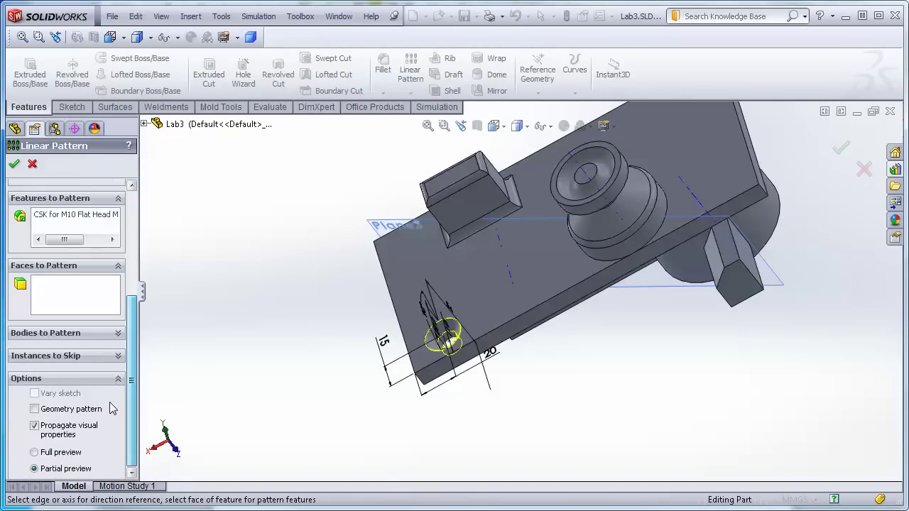
pyautogui.moveTo(129, 355); pyautogui.dragTo(192, 175)
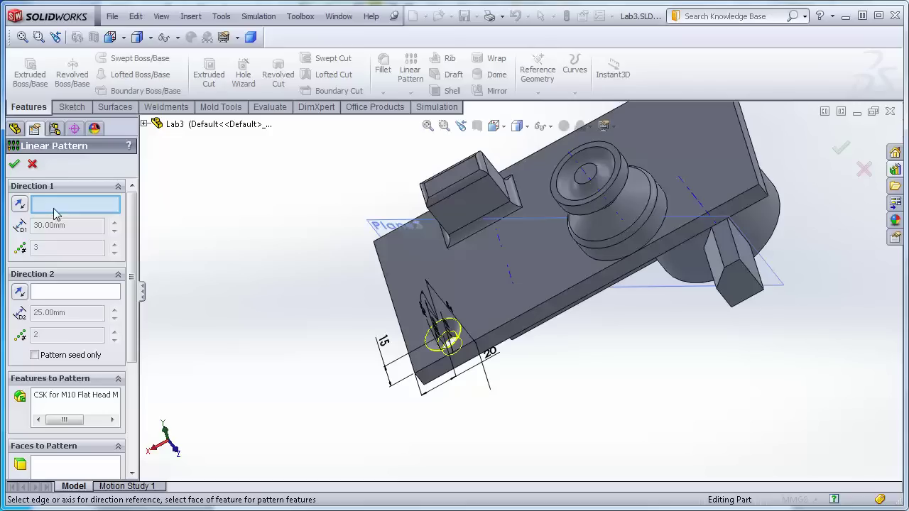
pyautogui.click(531, 317)
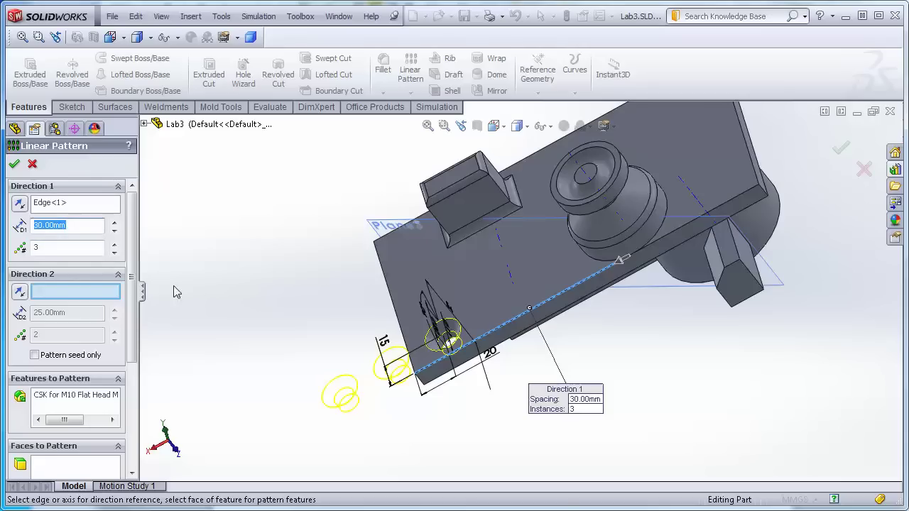
pyautogui.click(20, 206)
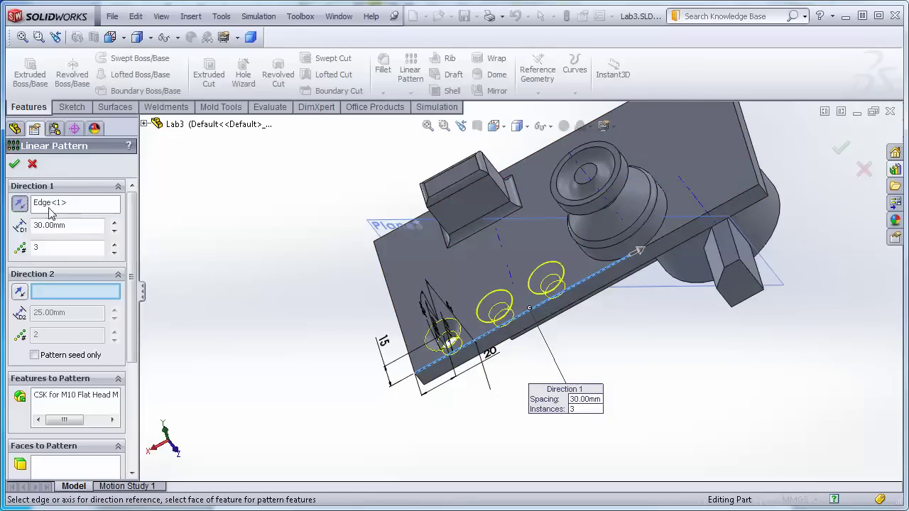
pyautogui.click(14, 165)
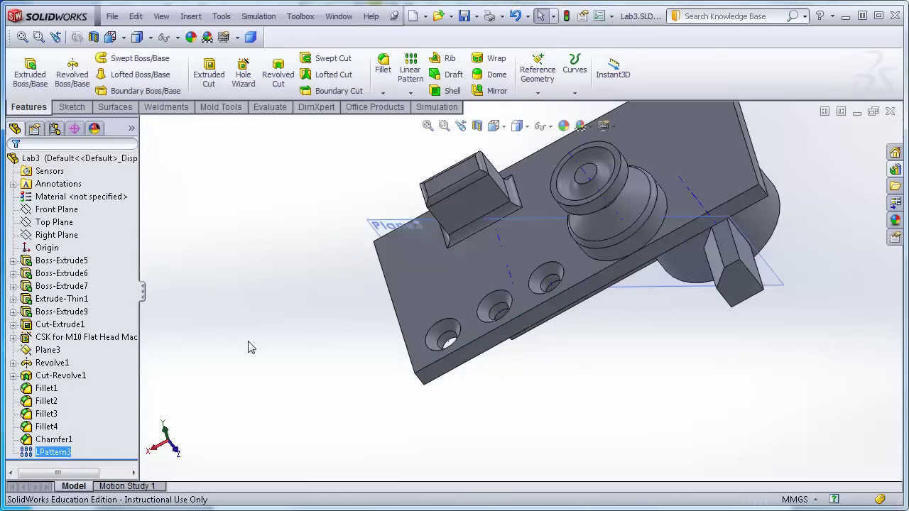
# Step: Add a second direction to the hole pattern along the plate's short edge: 2 instances at 25 mm spacing, reversed to stay on the plate
pyautogui.rightClick(50, 456)
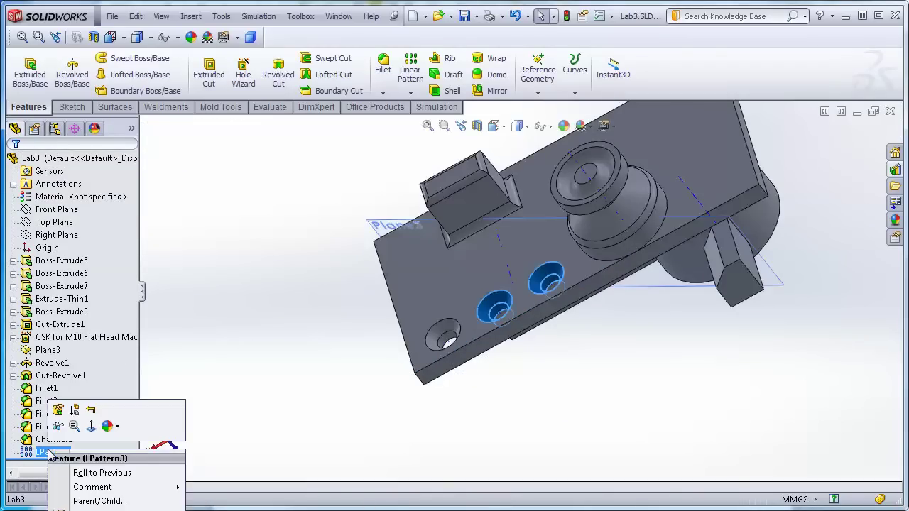
pyautogui.click(58, 410)
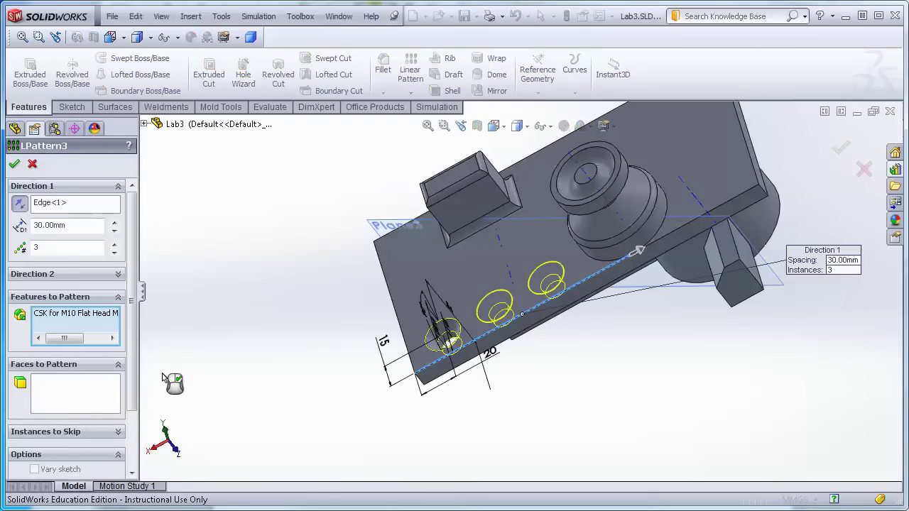
pyautogui.click(118, 275)
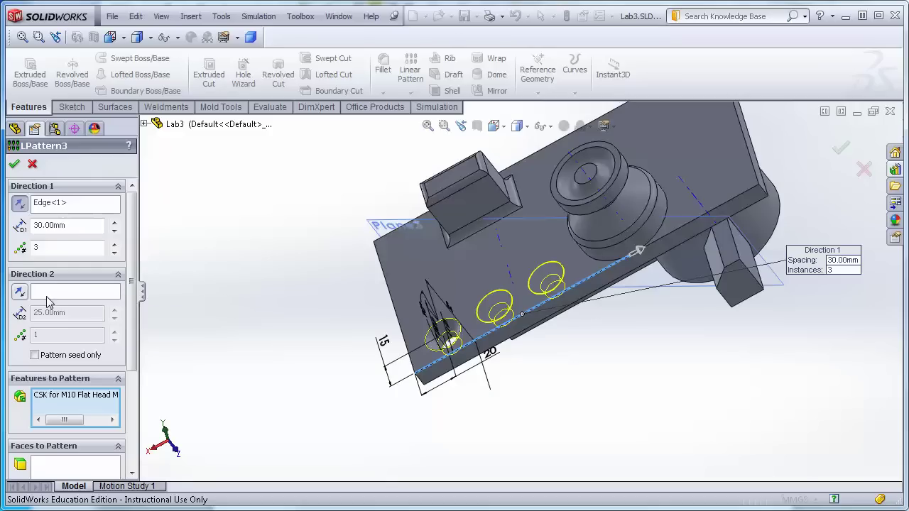
pyautogui.click(76, 293)
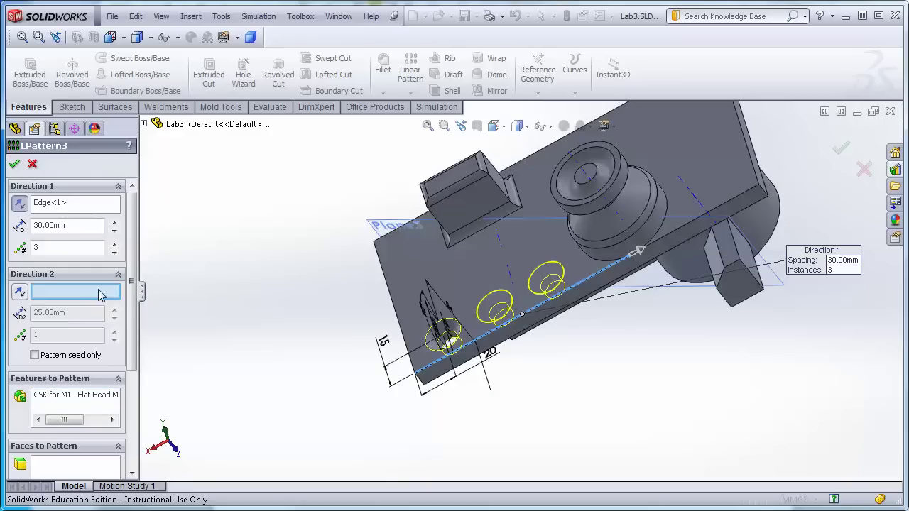
pyautogui.click(395, 314)
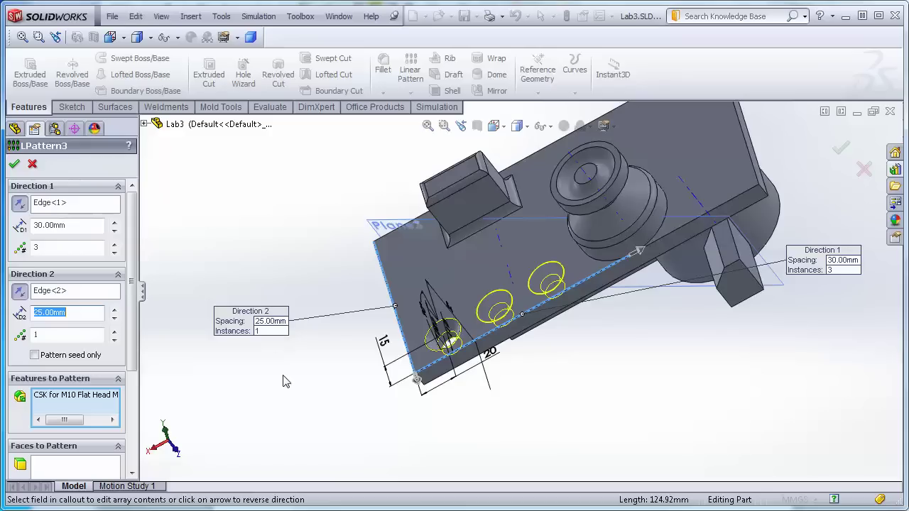
pyautogui.click(68, 335)
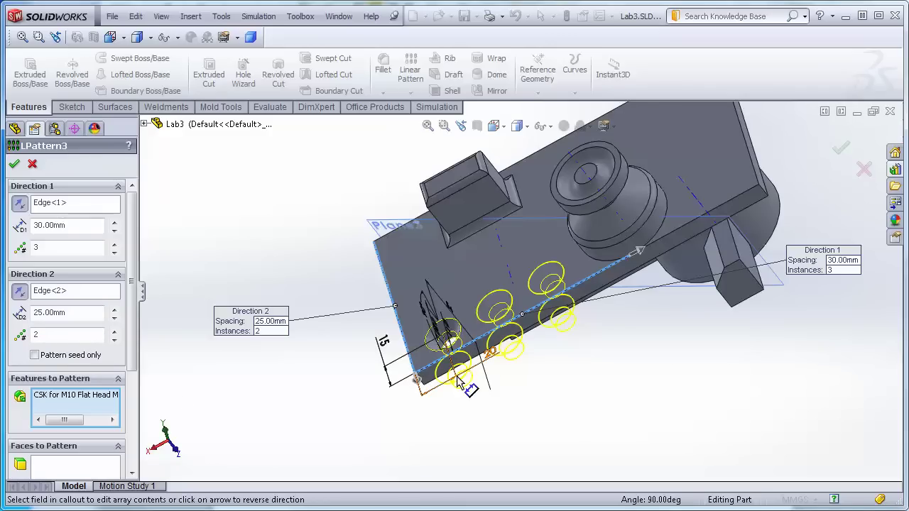
pyautogui.click(19, 292)
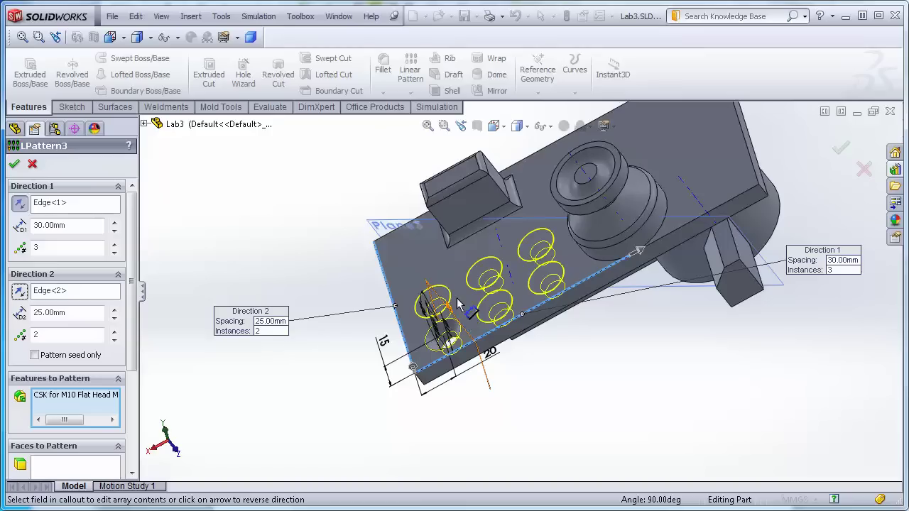
pyautogui.click(15, 165)
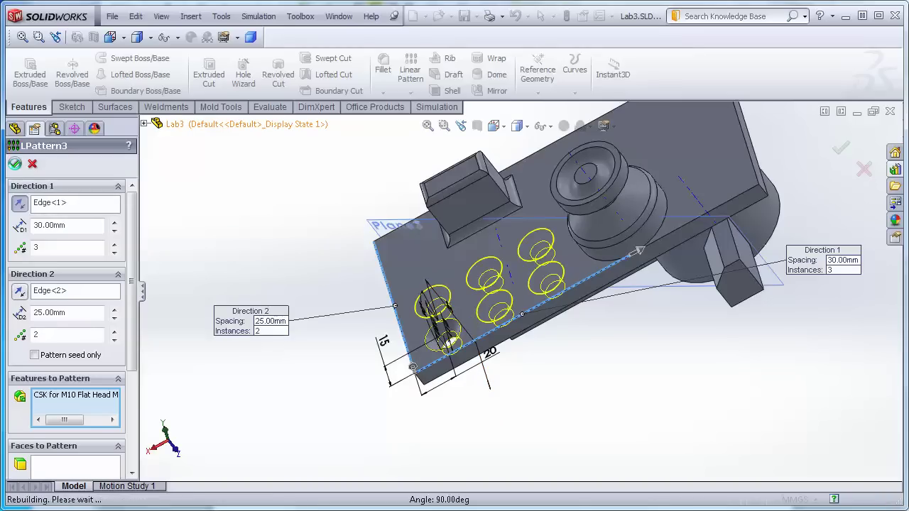
pyautogui.moveTo(261, 370); pyautogui.dragTo(294, 427, button='middle')
pyautogui.press('Escape')
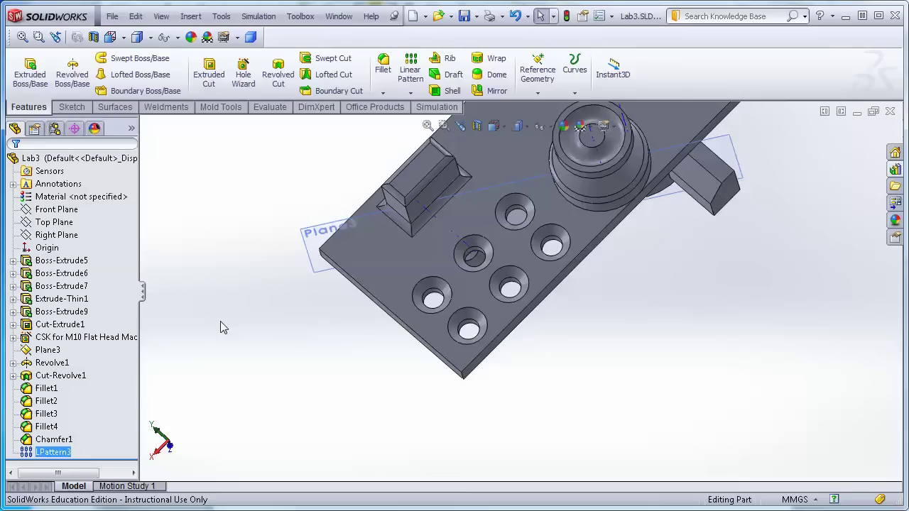
# Step: Edit the hole pattern's second direction to 4 instances at 22 mm spacing
pyautogui.rightClick(64, 460)
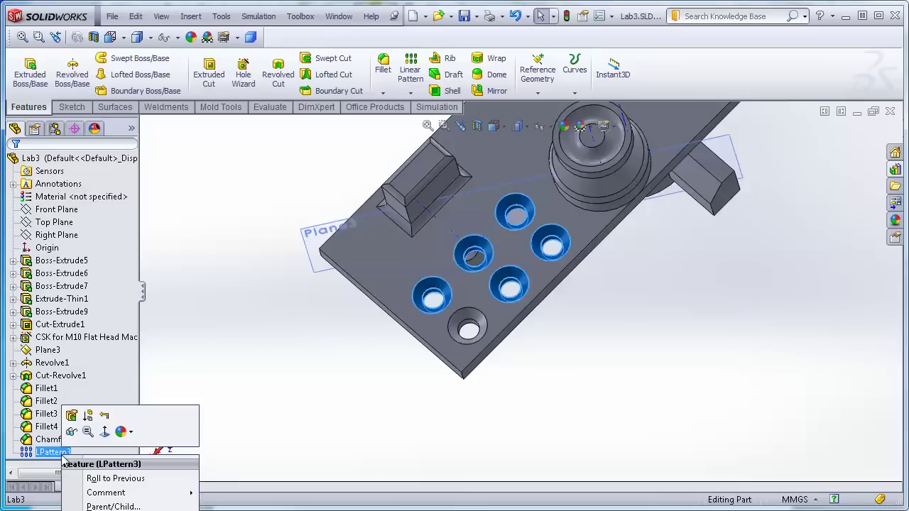
pyautogui.click(71, 416)
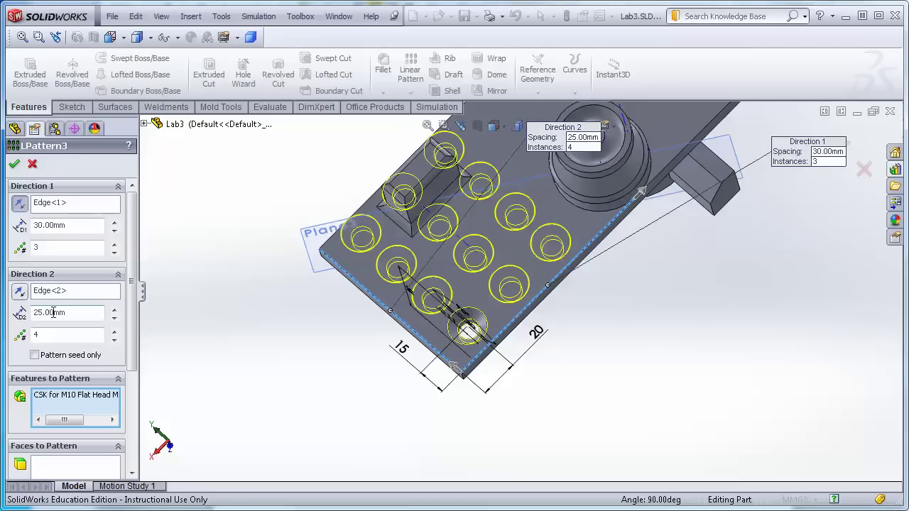
pyautogui.moveTo(72, 311); pyautogui.dragTo(21, 317)
pyautogui.write('22')
pyautogui.press('Return')
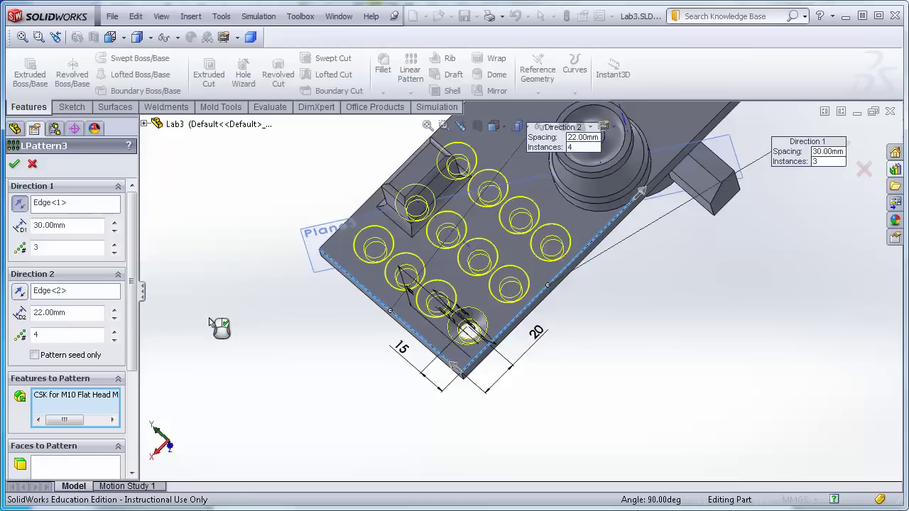
pyautogui.moveTo(271, 297)
pyautogui.mouseDown(button='middle')
pyautogui.moveTo(277, 311)
pyautogui.moveTo(258, 251)
pyautogui.moveTo(261, 318)
pyautogui.mouseUp(button='middle')
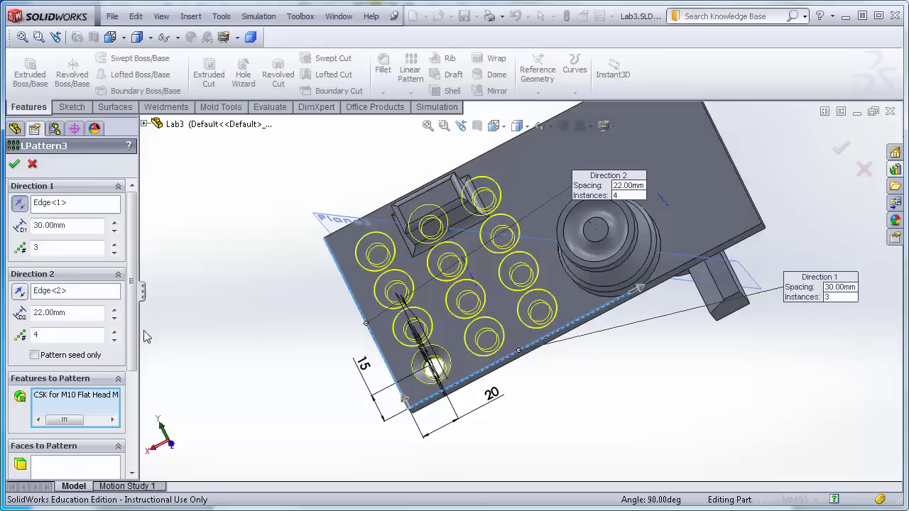
# Step: Skip instances (3, 4) and (2, 4), which overlap the block, and apply the hole pattern
pyautogui.scroll(-5, 135, 319)
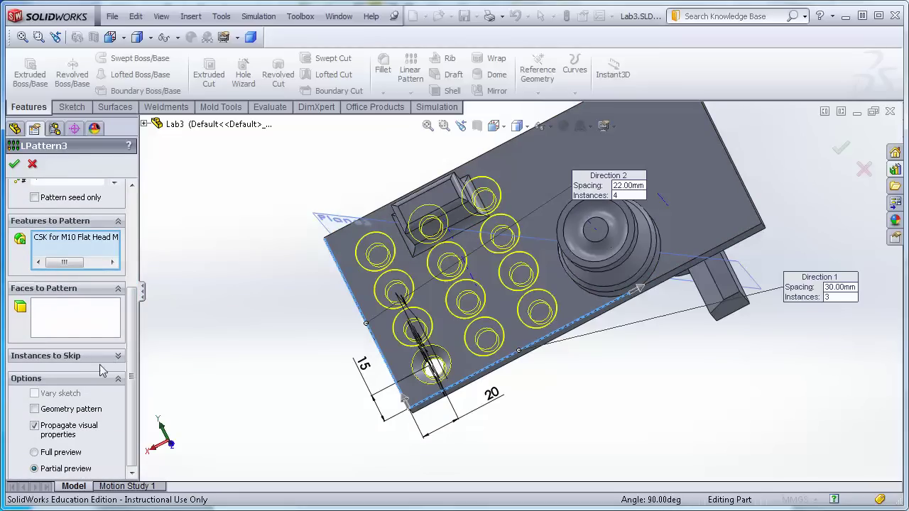
pyautogui.click(120, 357)
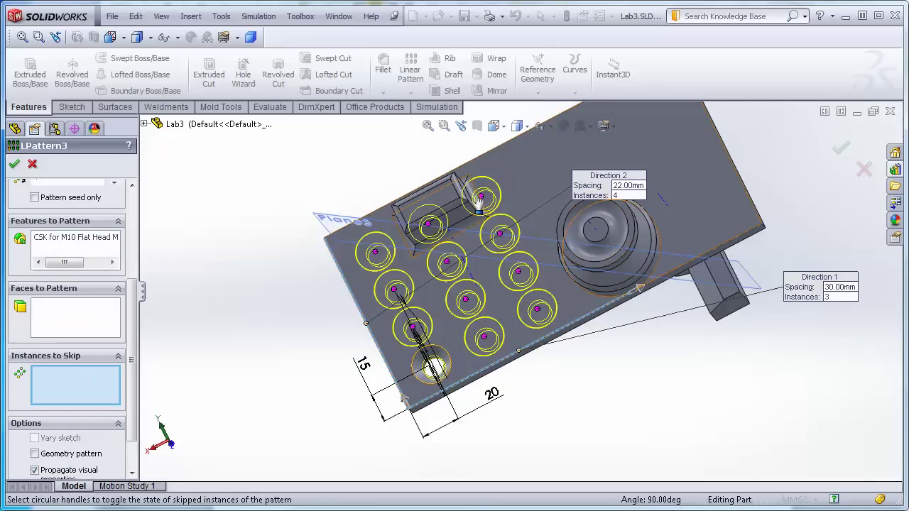
pyautogui.scroll(-2, 490, 203)
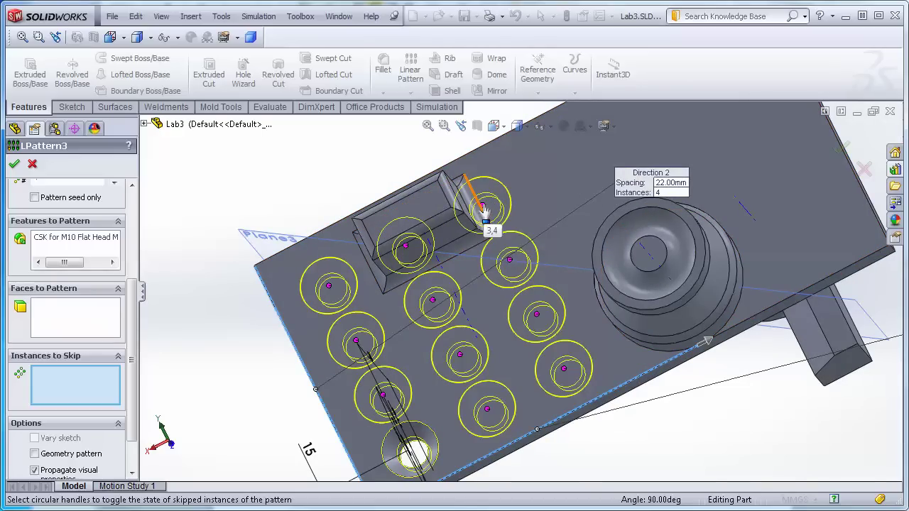
pyautogui.scroll(-2, 483, 208)
pyautogui.click(488, 220)
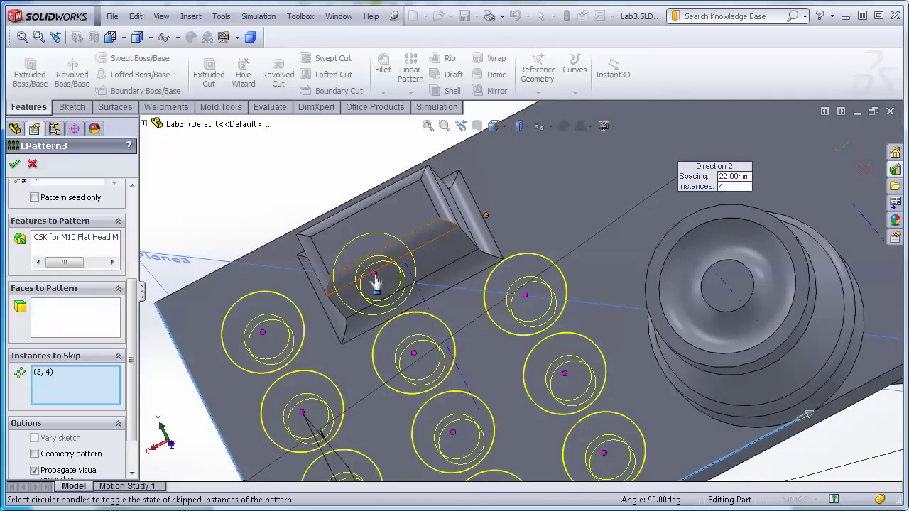
pyautogui.scroll(-3, 386, 288)
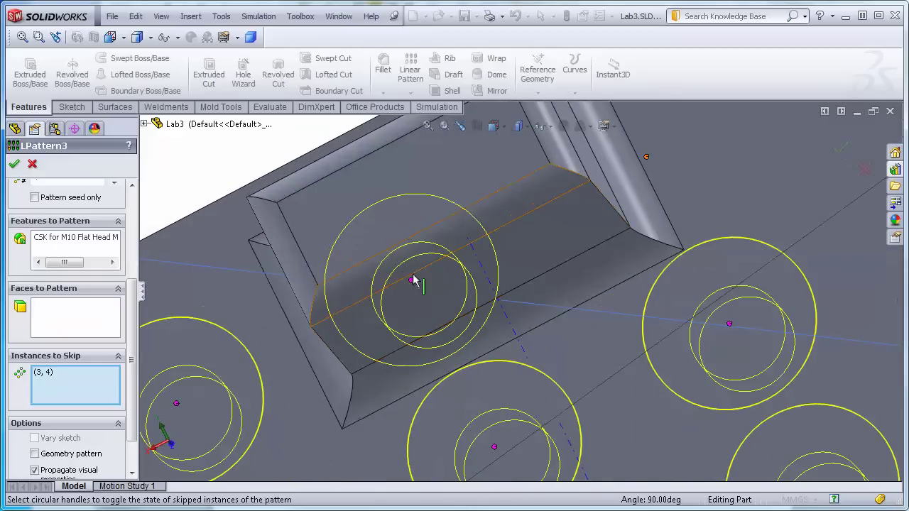
pyautogui.click(411, 283)
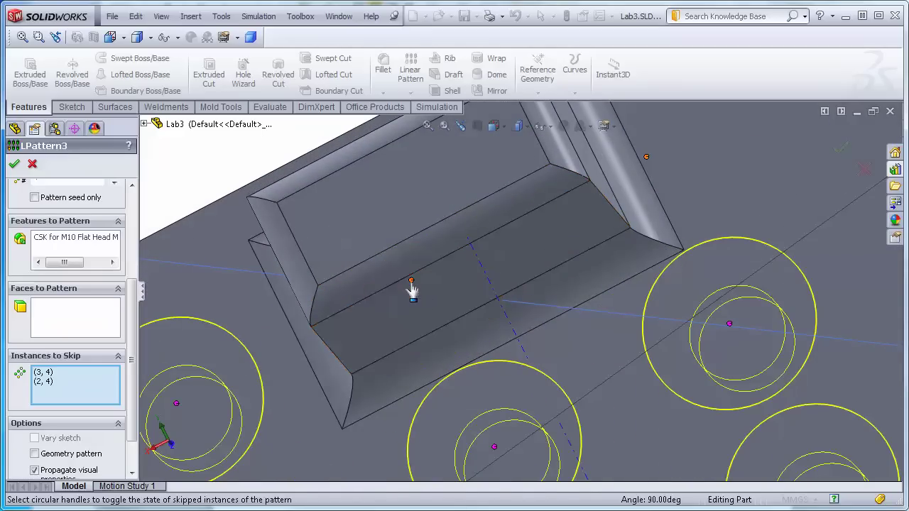
pyautogui.scroll(5, 428, 311)
pyautogui.scroll(3, 428, 311)
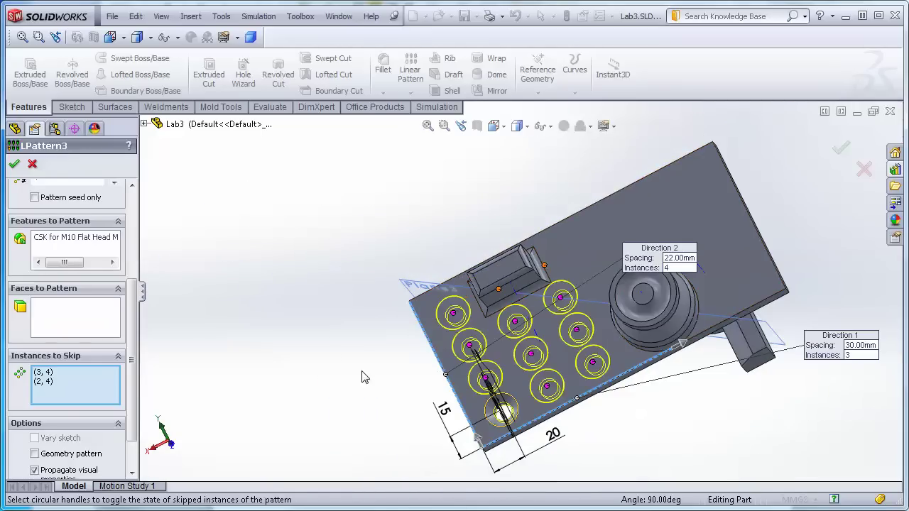
pyautogui.click(15, 166)
# Step: Change the M10 countersunk hole's end condition to Up To Surface, ending at the plate's underside face
pyautogui.moveTo(320, 354); pyautogui.dragTo(382, 177, button='middle')
pyautogui.moveTo(417, 265); pyautogui.dragTo(398, 257, button='middle')
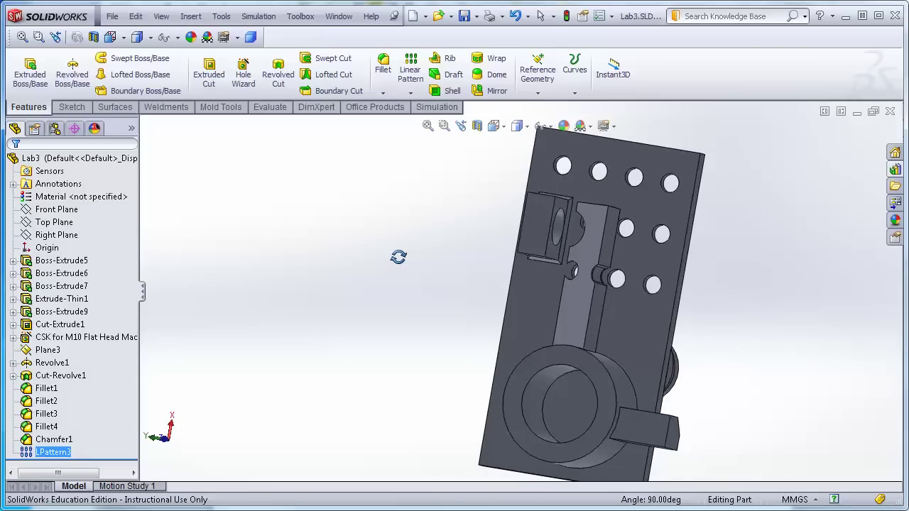
pyautogui.press('Escape')
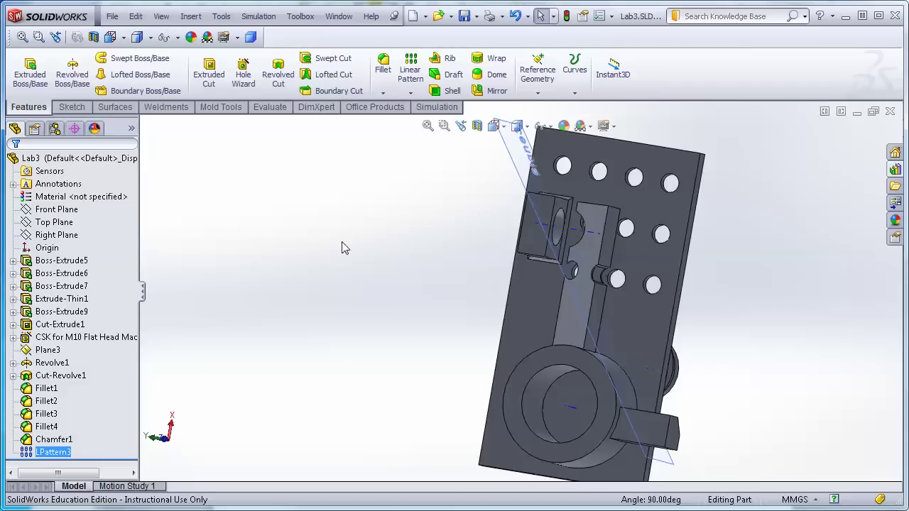
pyautogui.moveTo(322, 243); pyautogui.dragTo(310, 339, button='middle')
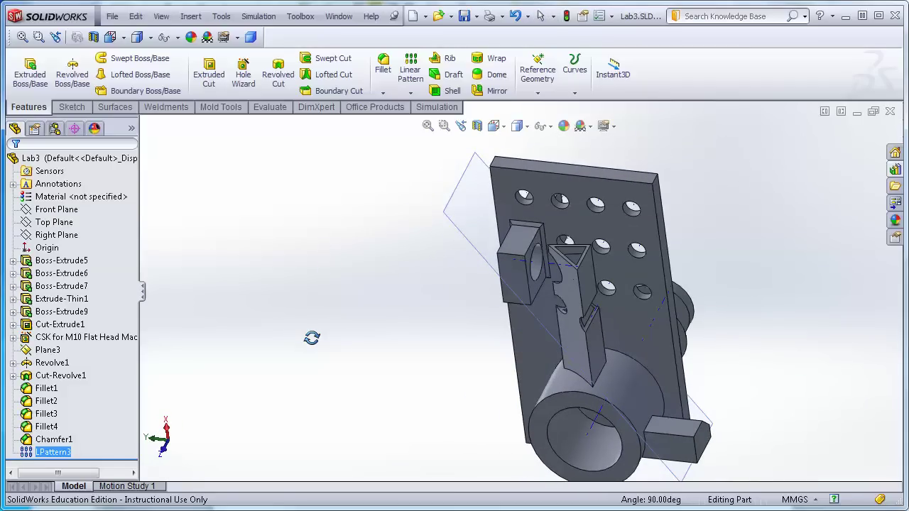
pyautogui.press('Escape')
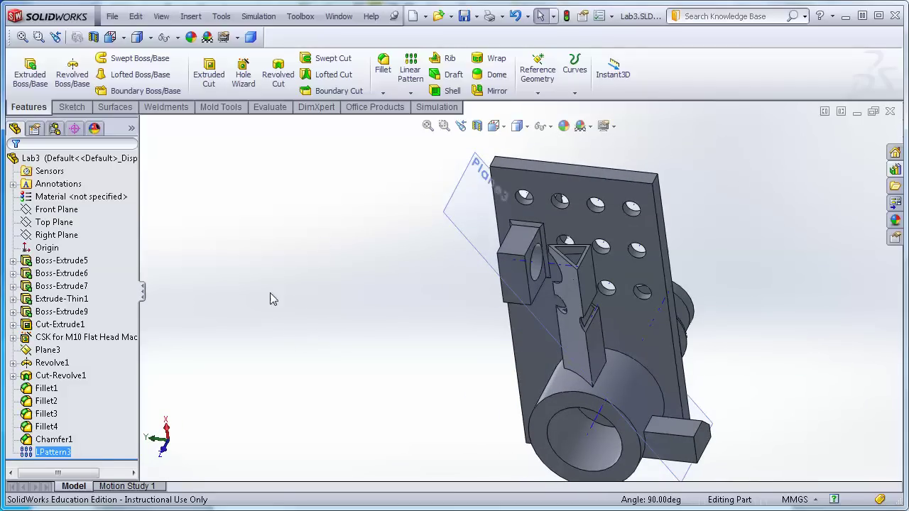
pyautogui.click(90, 339)
pyautogui.rightClick(91, 340)
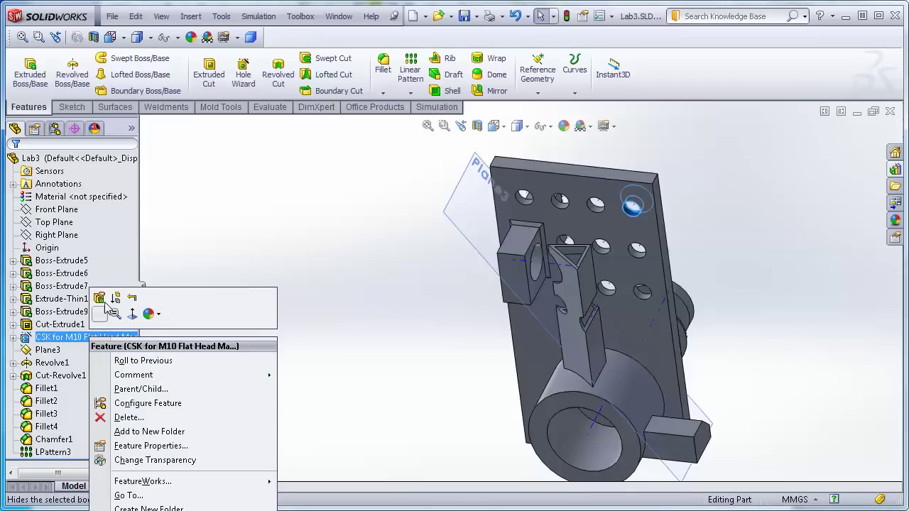
pyautogui.click(105, 302)
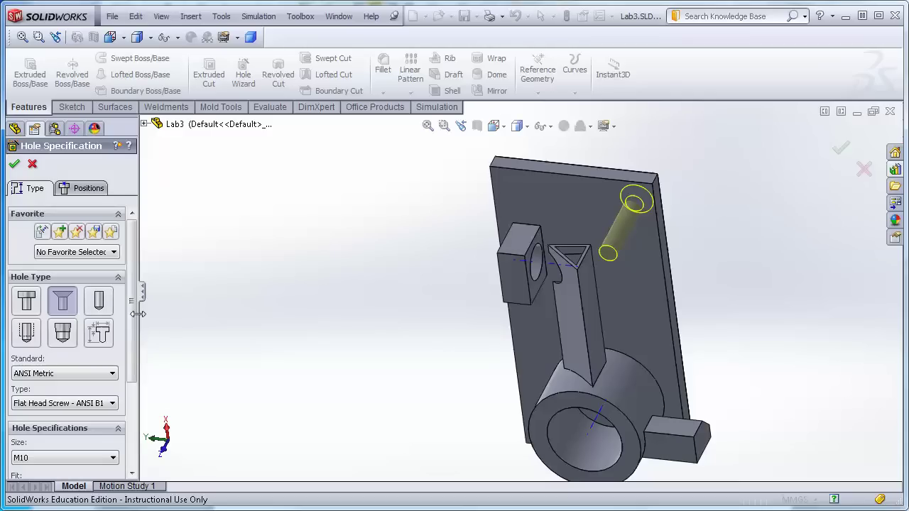
pyautogui.moveTo(131, 330); pyautogui.dragTo(125, 426)
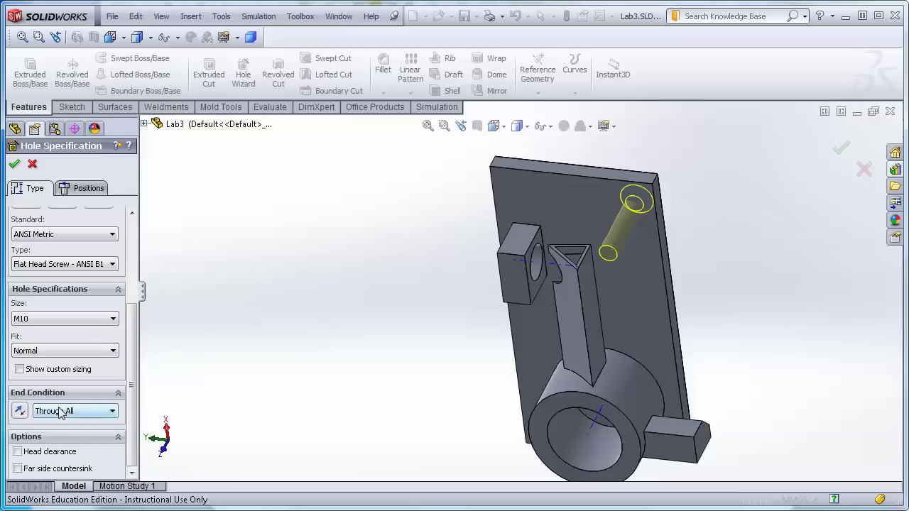
pyautogui.click(113, 413)
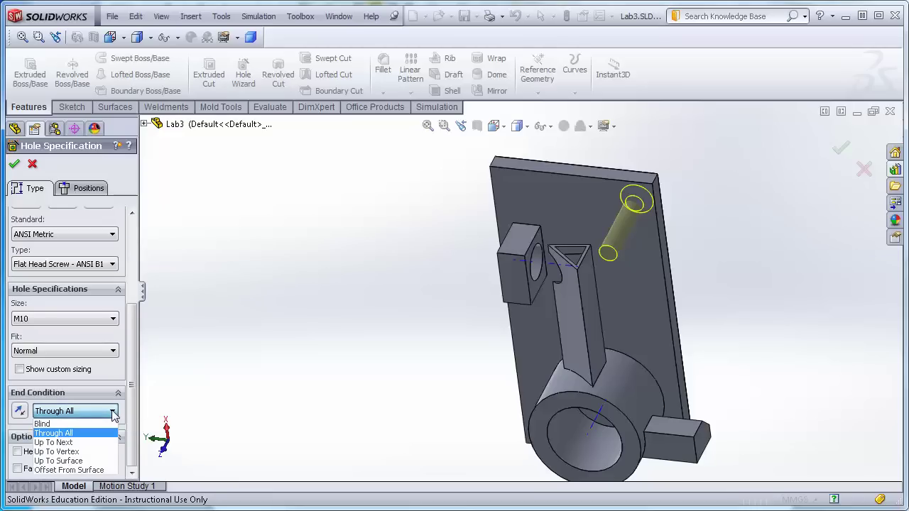
pyautogui.click(69, 461)
pyautogui.moveTo(749, 257); pyautogui.dragTo(657, 348, button='middle')
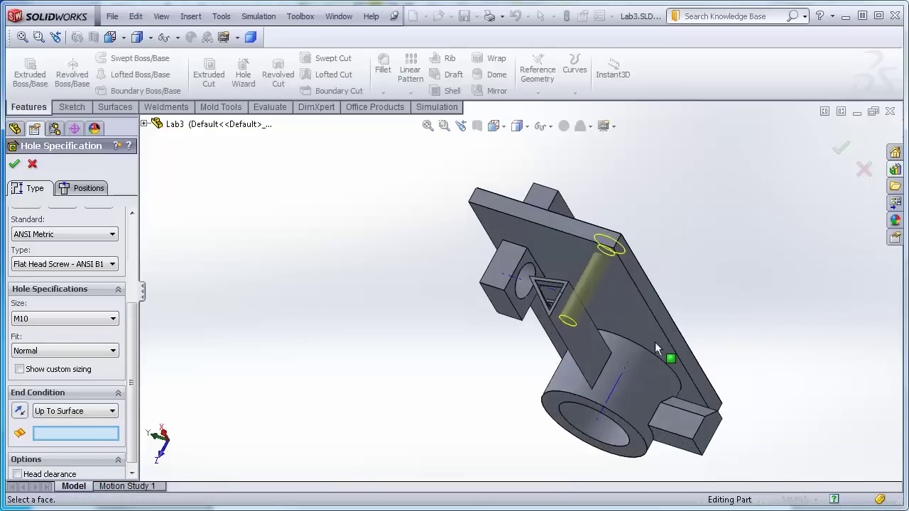
pyautogui.click(619, 311)
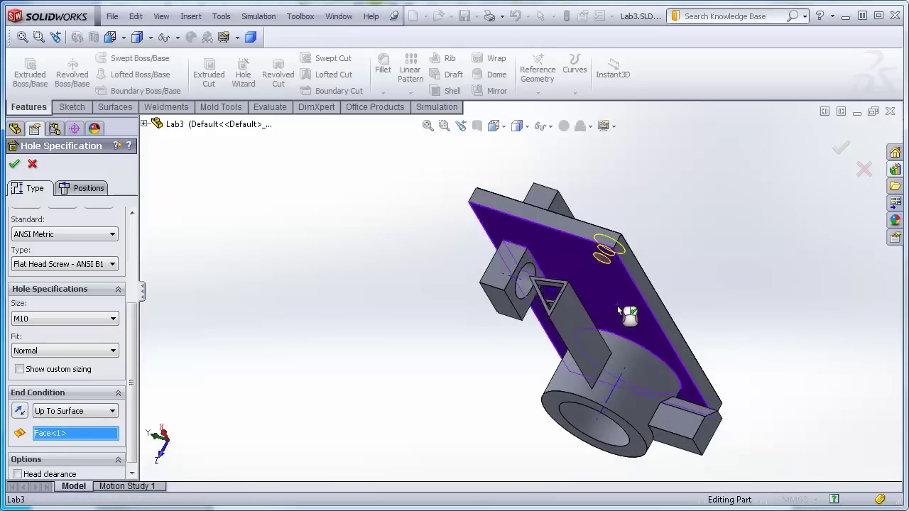
pyautogui.click(15, 165)
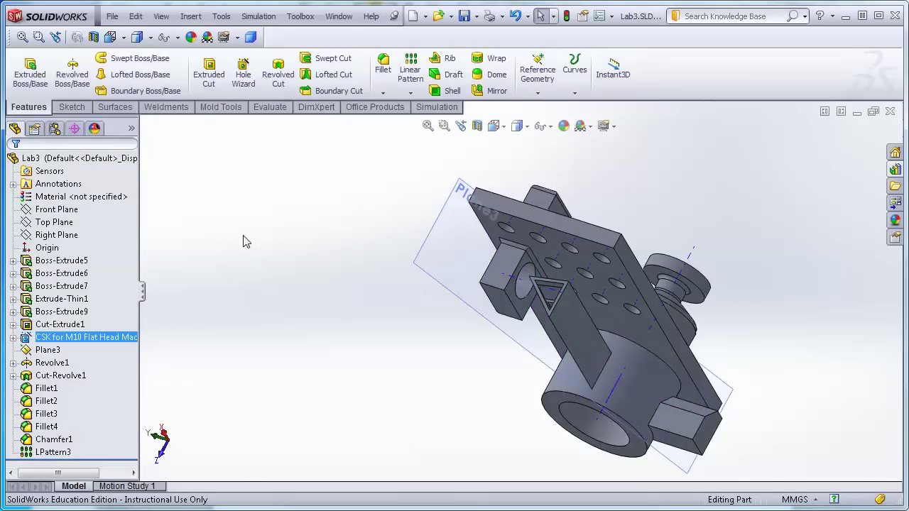
# Step: Delete the linear pattern of the M10 countersunk hole from the plate
pyautogui.moveTo(243, 241); pyautogui.dragTo(324, 159, button='middle')
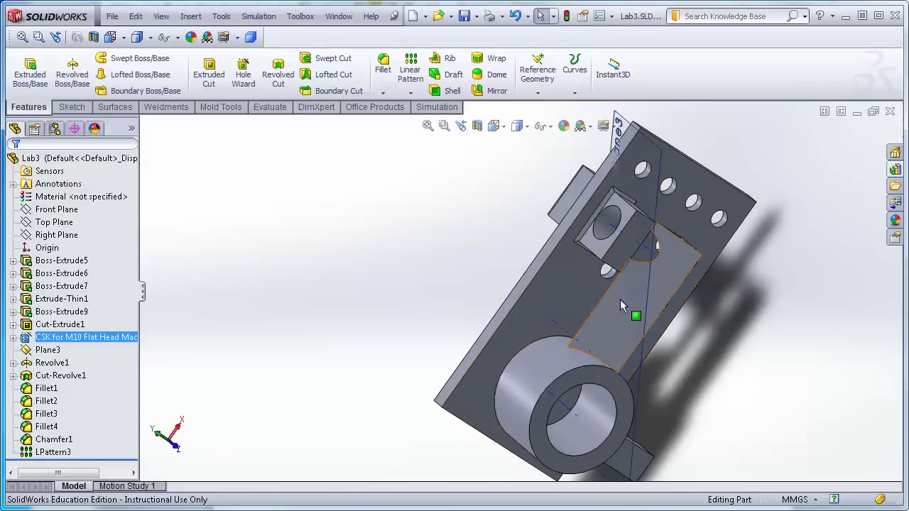
pyautogui.moveTo(340, 282); pyautogui.dragTo(296, 420, button='middle')
pyautogui.moveTo(385, 227); pyautogui.dragTo(314, 332, button='middle')
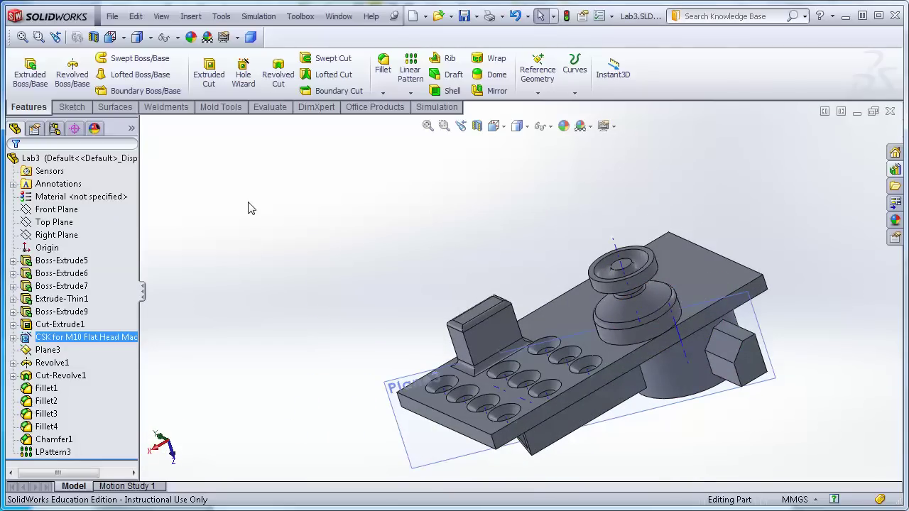
pyautogui.rightClick(55, 456)
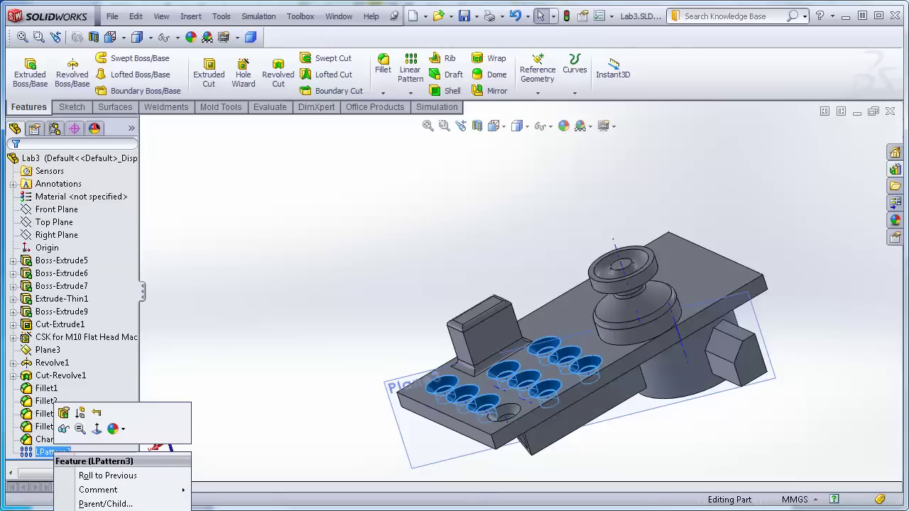
pyautogui.press('Delete')
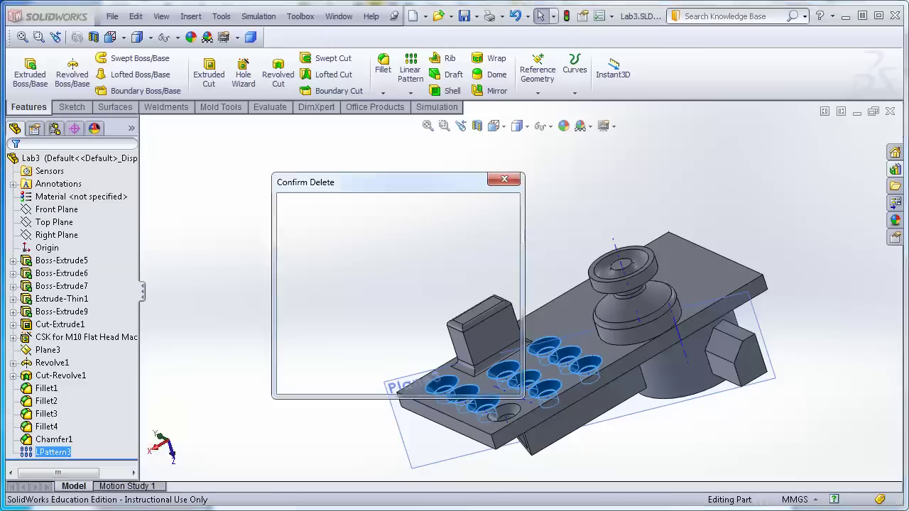
pyautogui.click(486, 211)
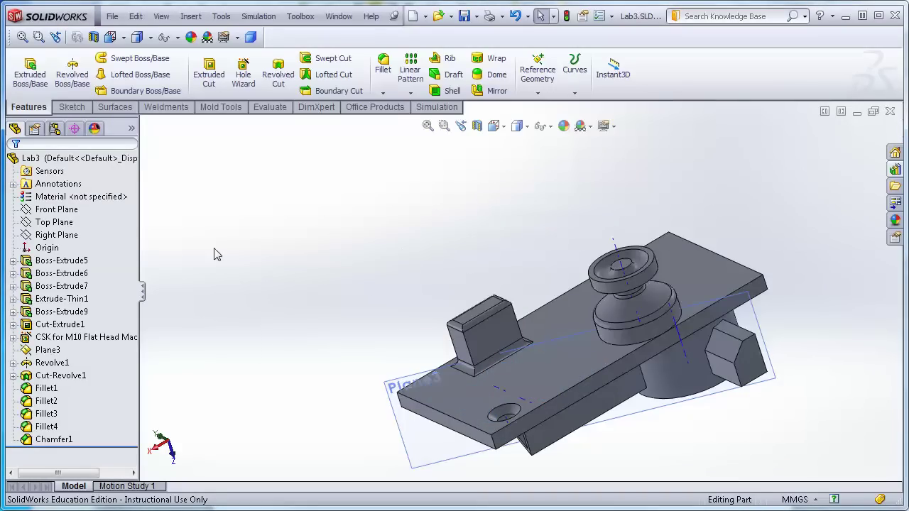
# Step: Start a linear pattern of the block with Boss-Extrude9, Fillet1, Fillet2 and Chamfer1 as the features to pattern
pyautogui.moveTo(211, 251); pyautogui.dragTo(285, 309, button='middle')
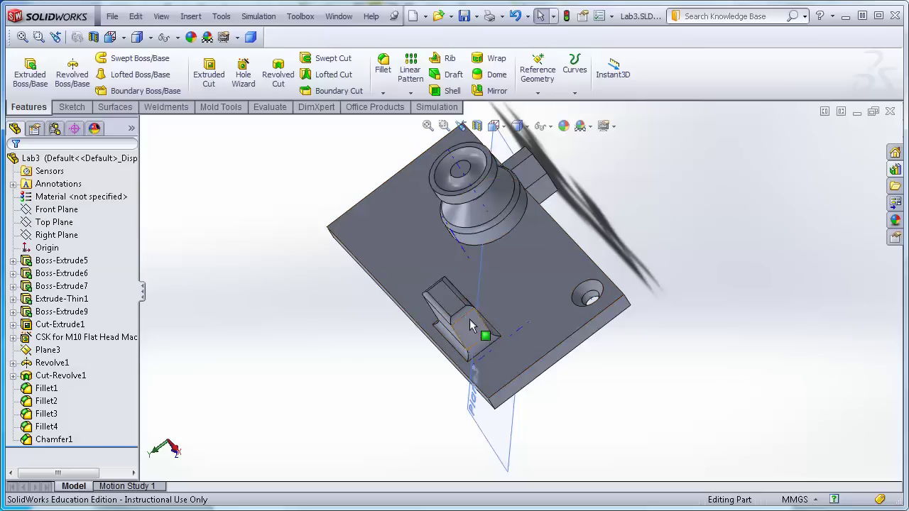
pyautogui.hotkey('ctrl', 'Right')
pyautogui.hotkey('ctrl', 'Up')
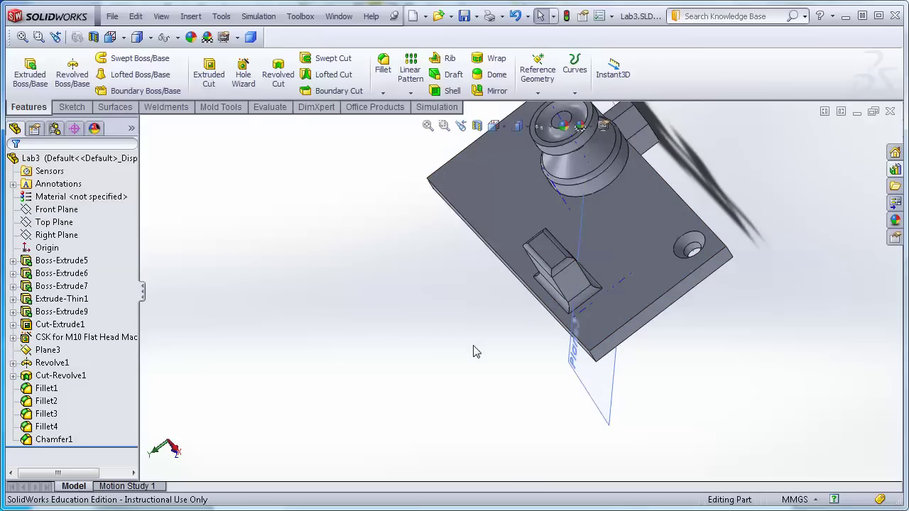
pyautogui.click(579, 301)
pyautogui.moveTo(471, 317); pyautogui.dragTo(396, 241, button='middle')
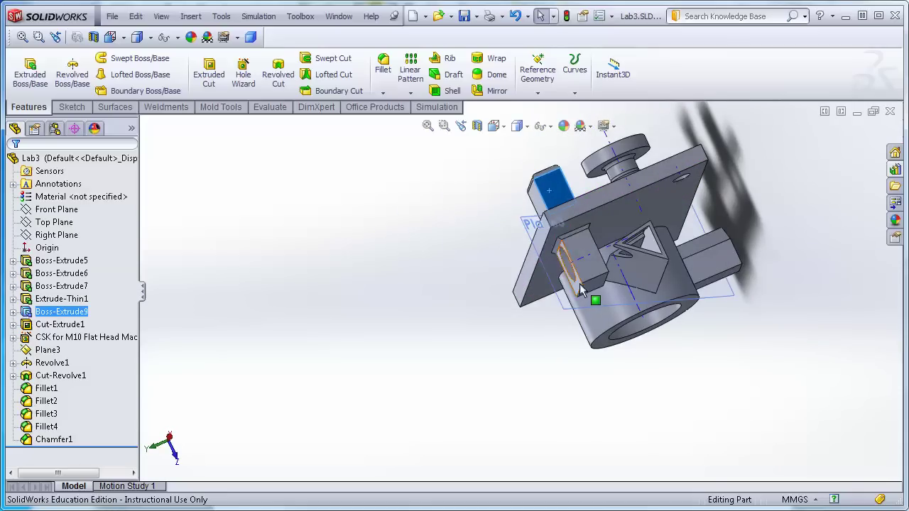
pyautogui.click(368, 226)
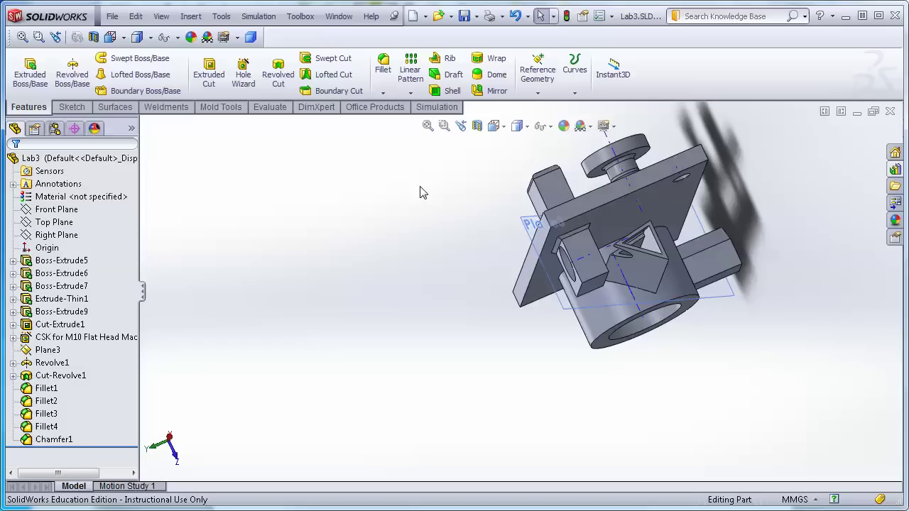
pyautogui.click(59, 312)
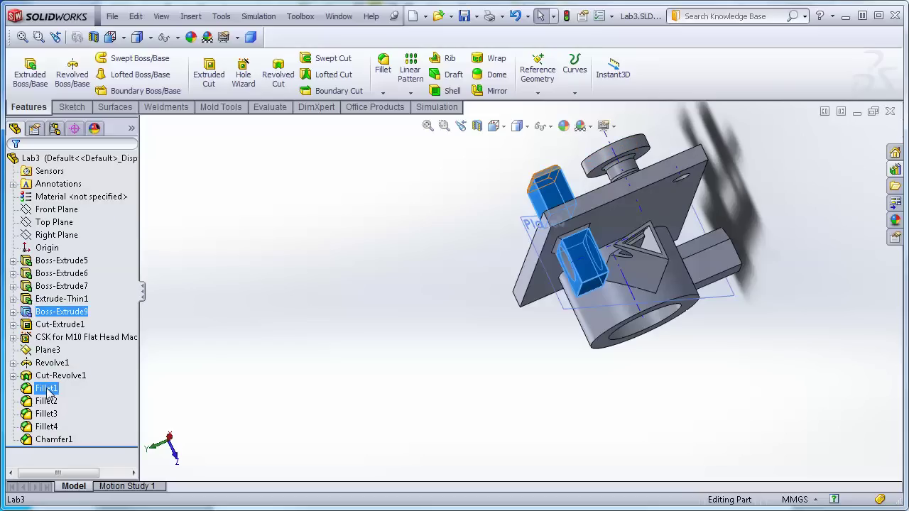
pyautogui.moveTo(242, 285); pyautogui.dragTo(255, 338, button='middle')
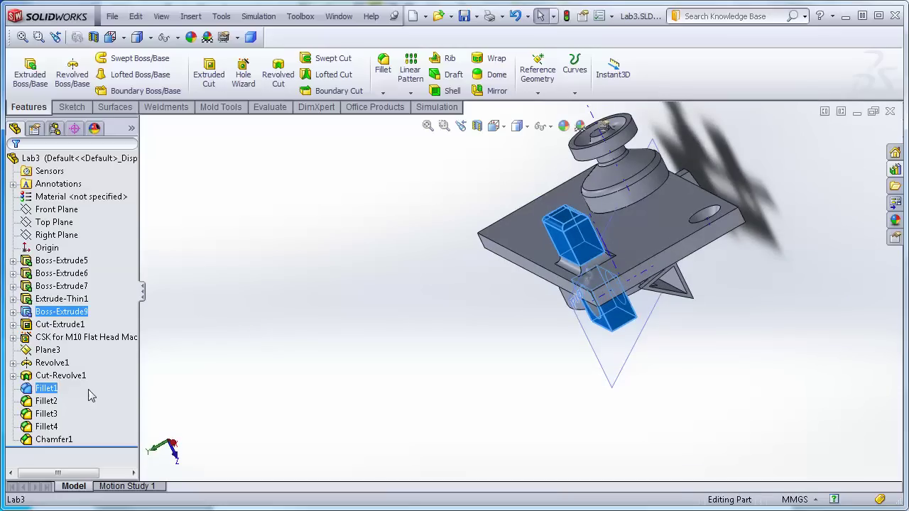
pyautogui.keyDown('ctrl'); pyautogui.click(48, 403); pyautogui.keyUp('ctrl')
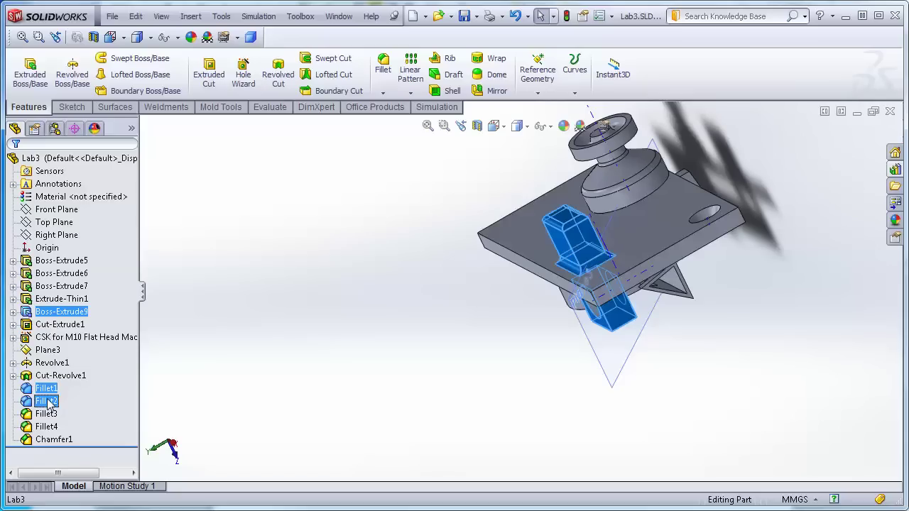
pyautogui.moveTo(249, 424); pyautogui.dragTo(239, 331, button='middle')
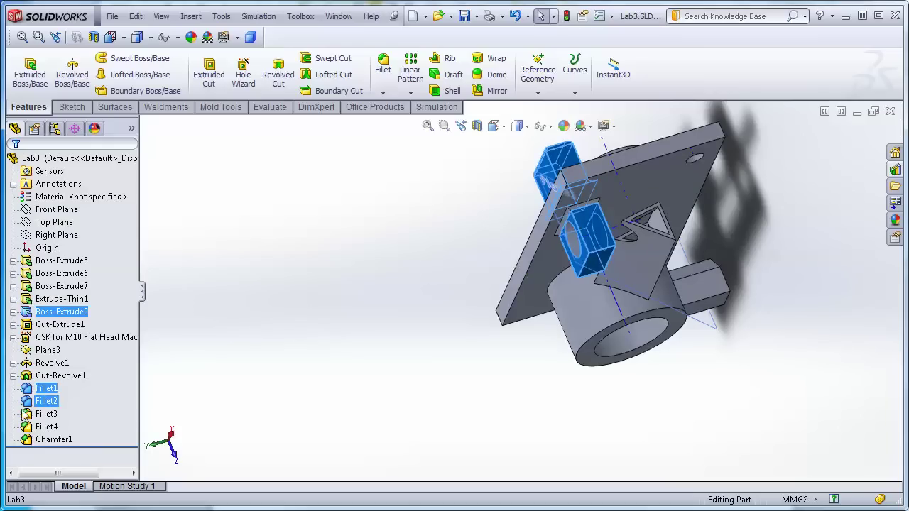
pyautogui.keyDown('ctrl'); pyautogui.click(50, 440); pyautogui.keyUp('ctrl')
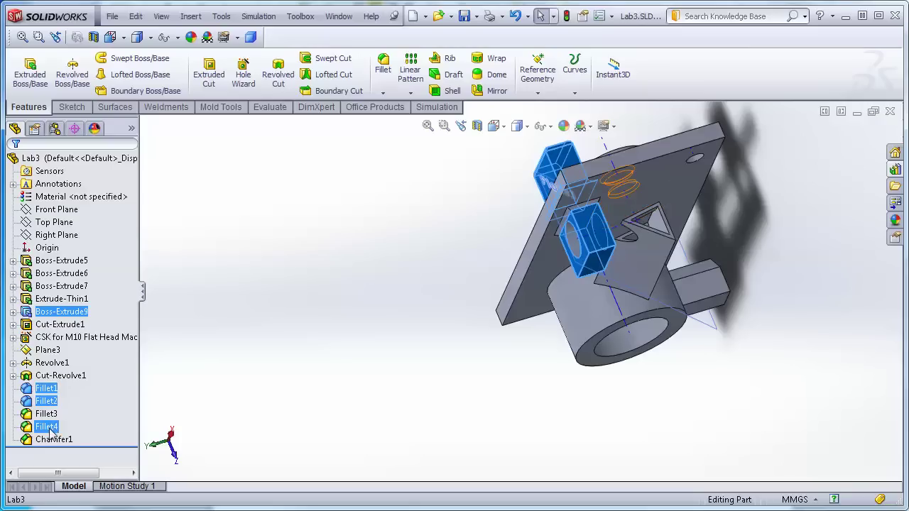
pyautogui.keyDown('ctrl'); pyautogui.click(49, 441); pyautogui.keyUp('ctrl')
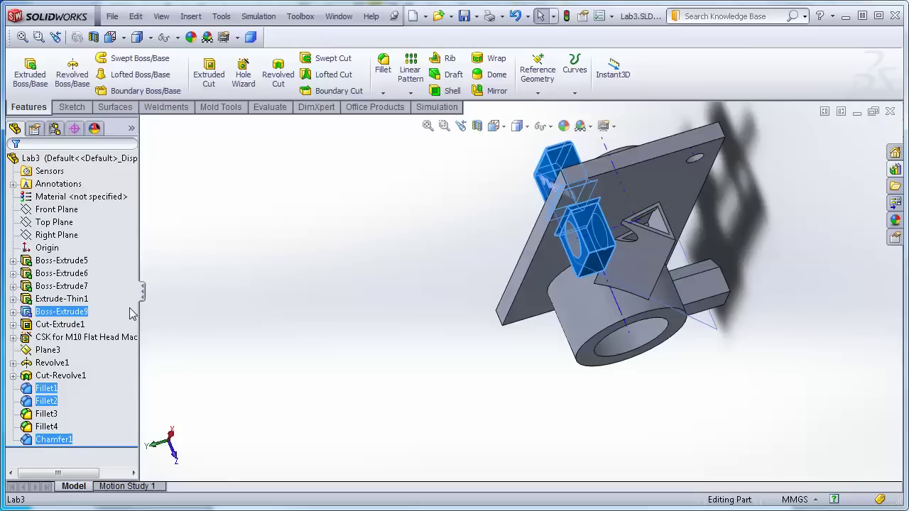
pyautogui.moveTo(203, 239); pyautogui.dragTo(274, 278, button='middle')
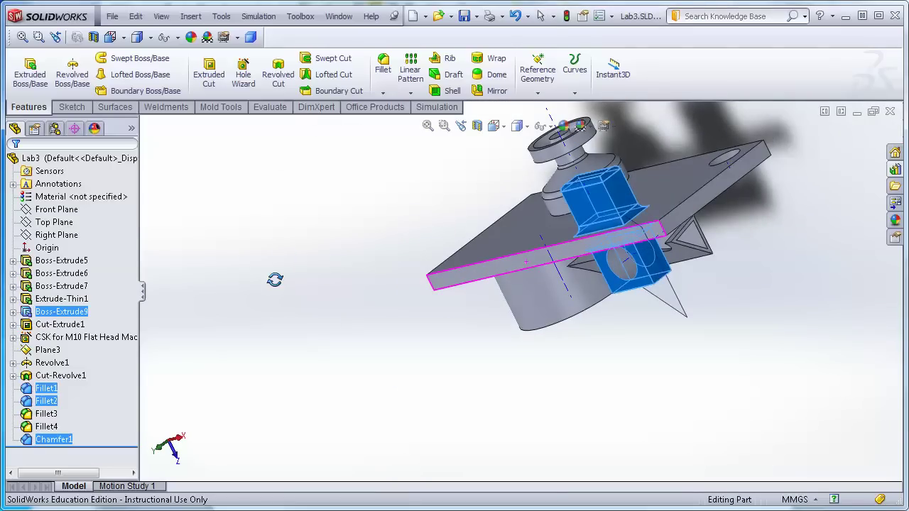
pyautogui.click(411, 64)
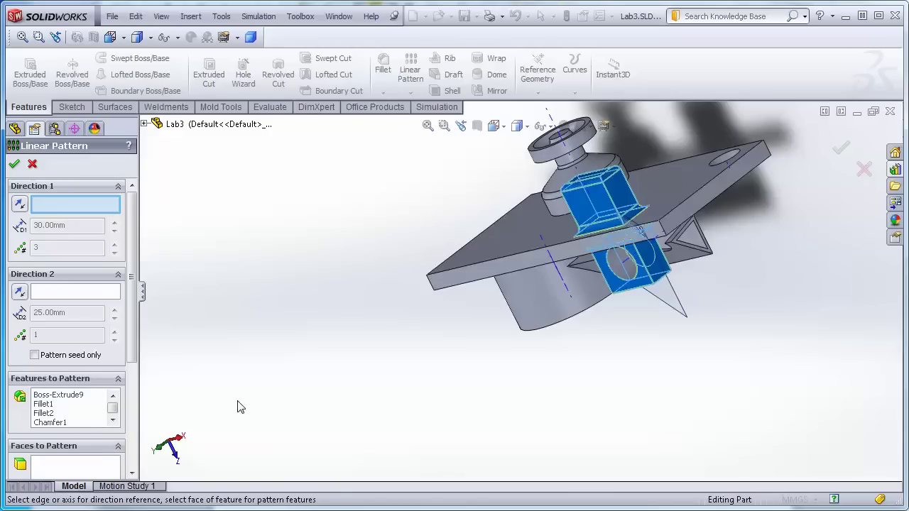
pyautogui.moveTo(242, 254); pyautogui.dragTo(369, 374, button='middle')
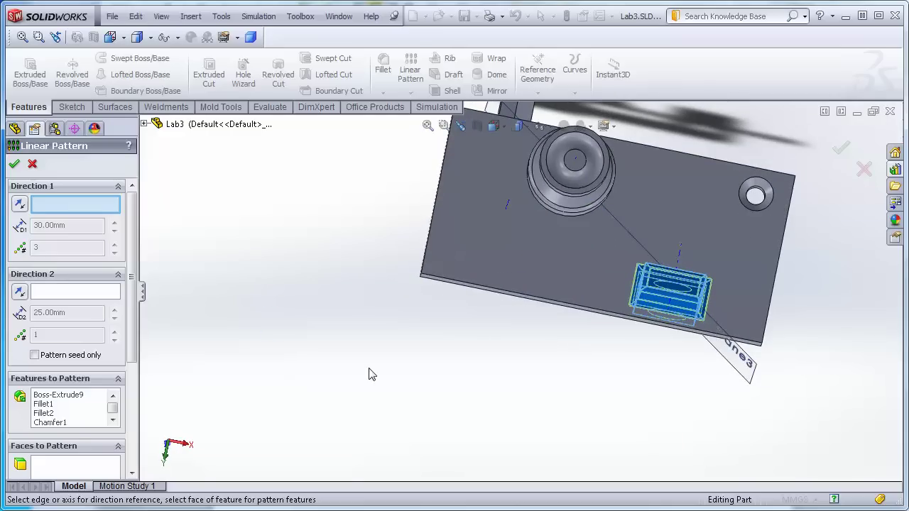
# Step: Set the linear pattern's first direction along the plate's long edge with 3 instances spaced 50 mm apart
pyautogui.click(602, 317)
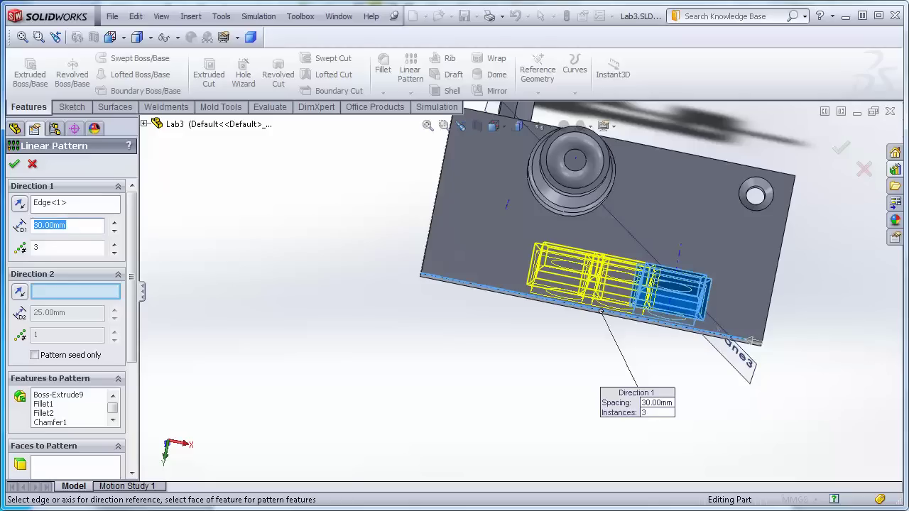
pyautogui.press('Home')
pyautogui.press('Delete')
pyautogui.write('5')
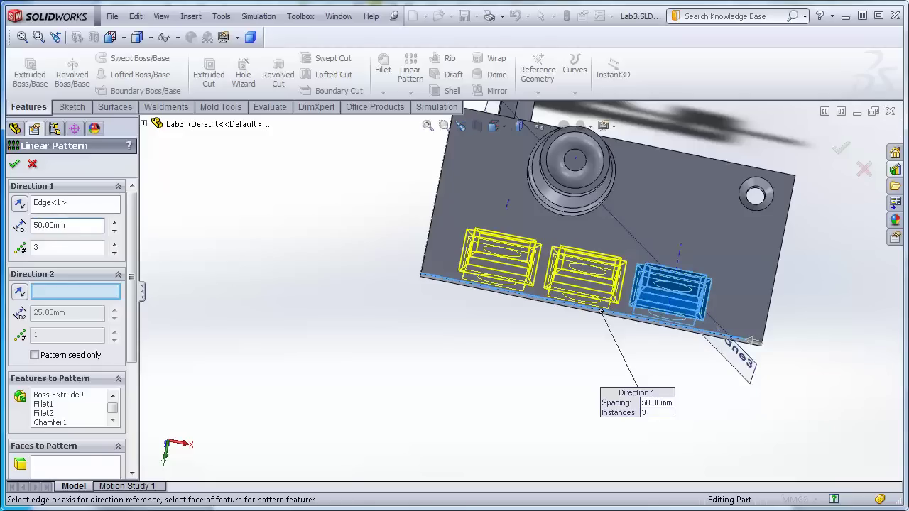
# Step: Add a second pattern direction along the plate's short edge with 2 instances at 30 mm spacing, and accept the linear pattern
pyautogui.moveTo(349, 343); pyautogui.dragTo(342, 307, button='middle')
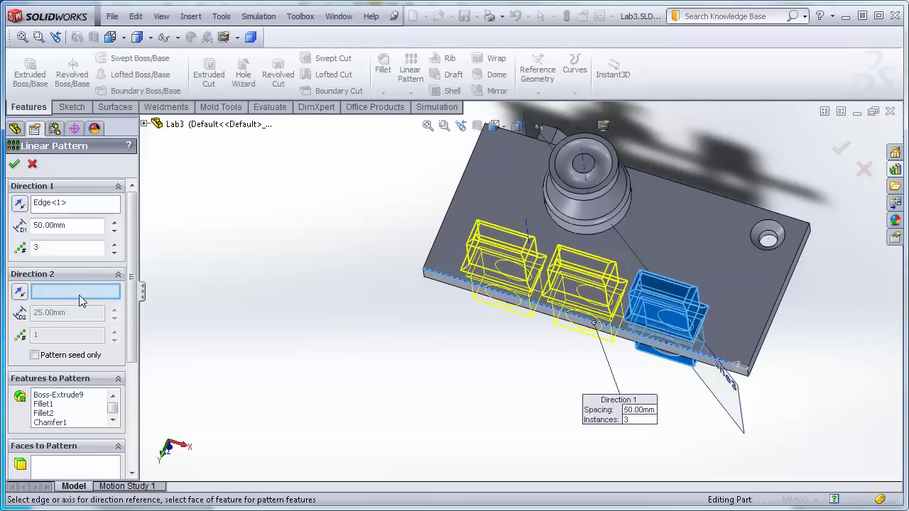
pyautogui.click(773, 319)
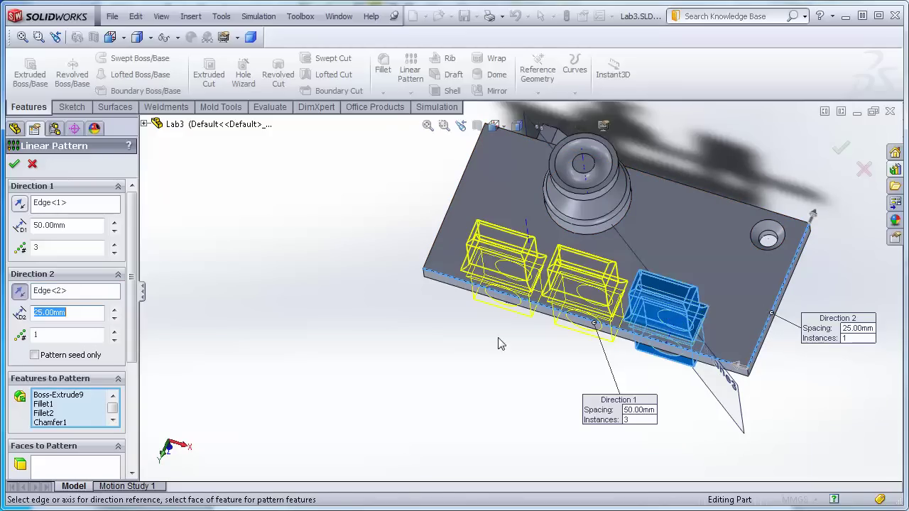
pyautogui.press('Tab')
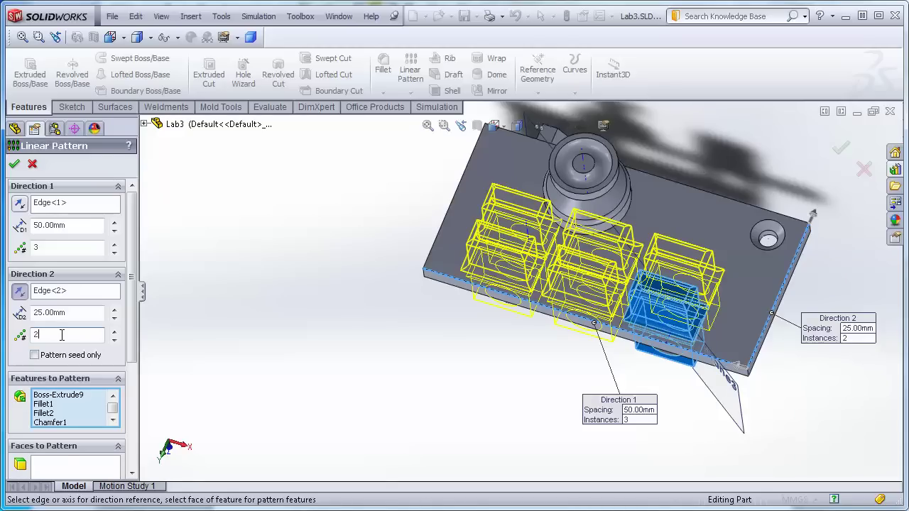
pyautogui.moveTo(380, 309); pyautogui.dragTo(396, 343, button='middle')
pyautogui.moveTo(76, 314); pyautogui.dragTo(32, 313)
pyautogui.write('3')
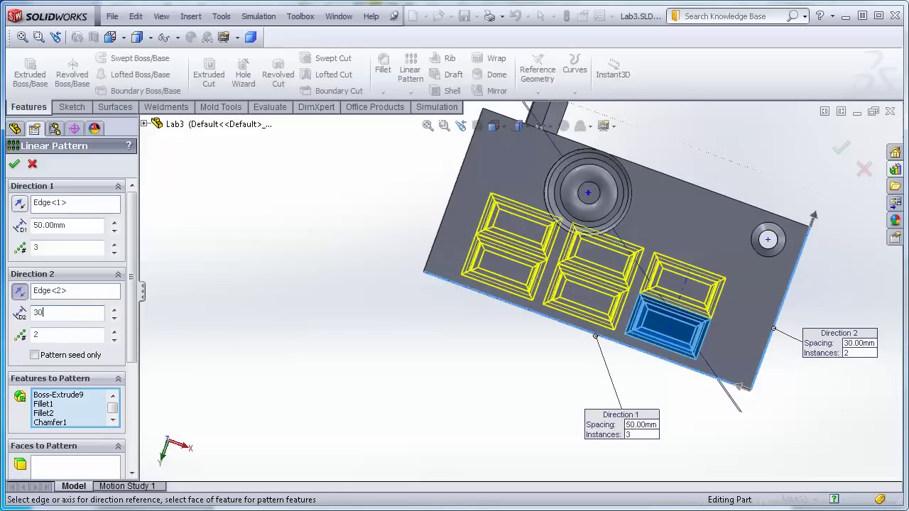
pyautogui.write('0')
pyautogui.press('Return')
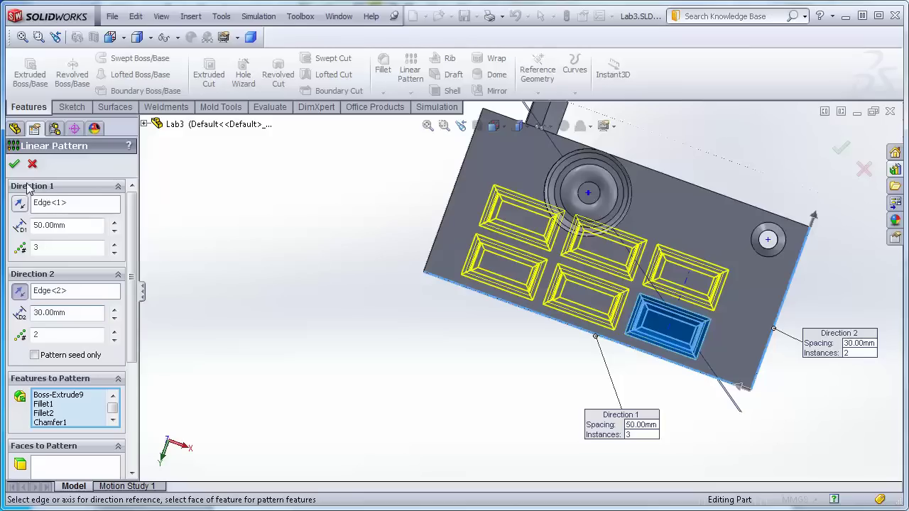
pyautogui.click(14, 165)
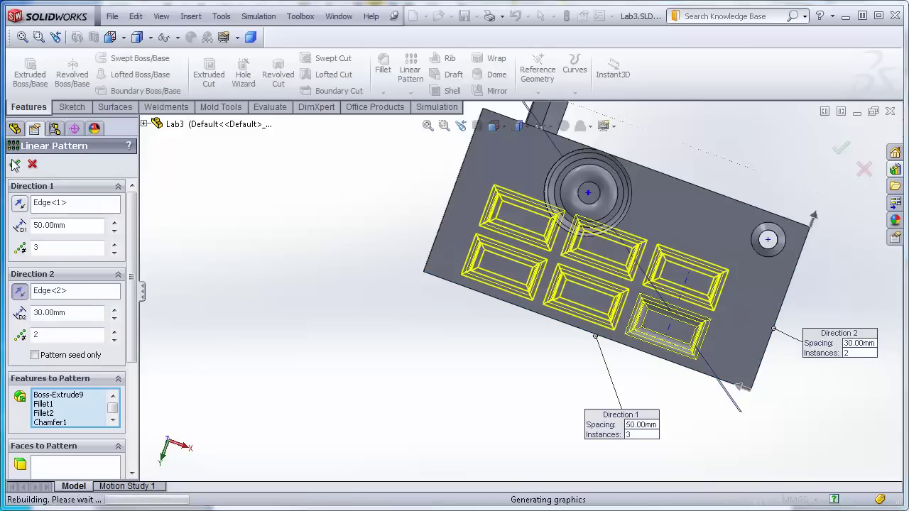
# Step: Edit the linear pattern so it also repeats the round hole through the block, Cut-Extrude1
pyautogui.moveTo(362, 404); pyautogui.dragTo(374, 223, button='middle')
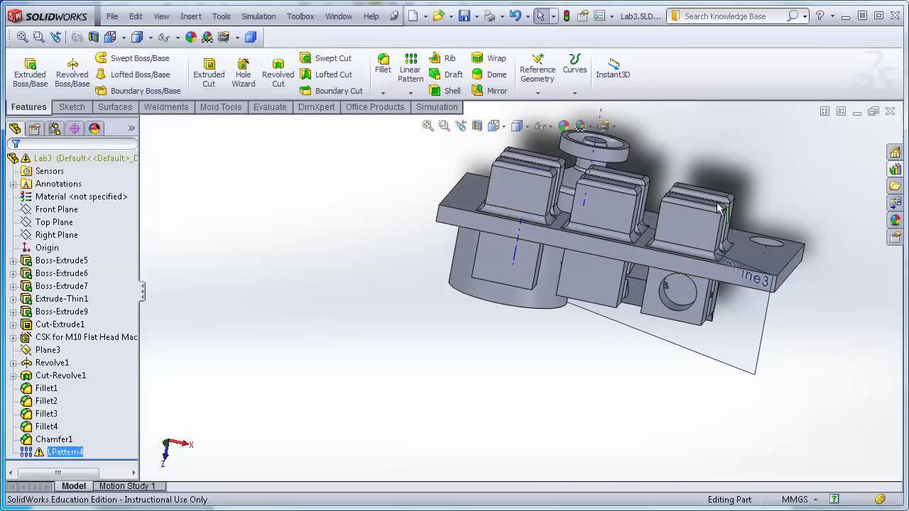
pyautogui.moveTo(801, 151); pyautogui.dragTo(828, 197, button='middle')
pyautogui.moveTo(367, 299)
pyautogui.mouseDown(button='middle')
pyautogui.moveTo(418, 187)
pyautogui.moveTo(477, 277)
pyautogui.moveTo(471, 355)
pyautogui.moveTo(414, 355)
pyautogui.moveTo(376, 339)
pyautogui.moveTo(455, 365)
pyautogui.moveTo(349, 298)
pyautogui.moveTo(378, 400)
pyautogui.mouseUp(button='middle')
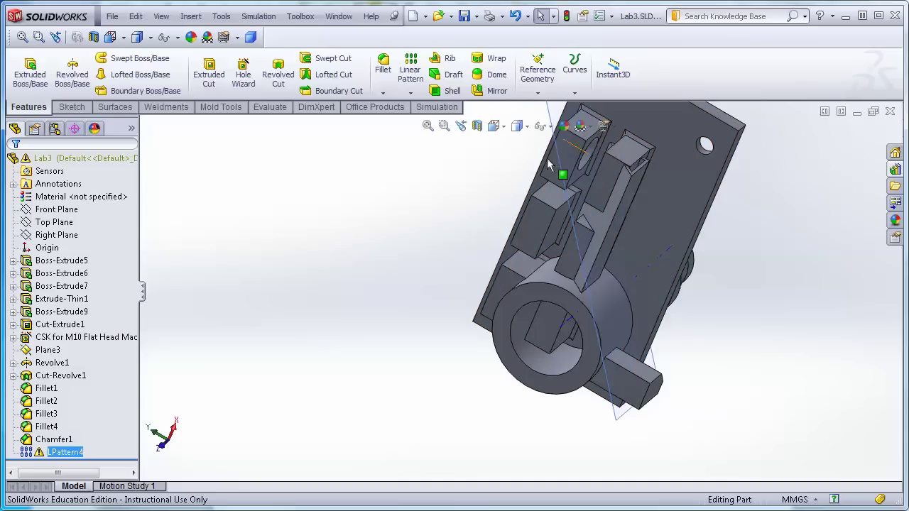
pyautogui.moveTo(308, 380); pyautogui.dragTo(388, 232, button='middle')
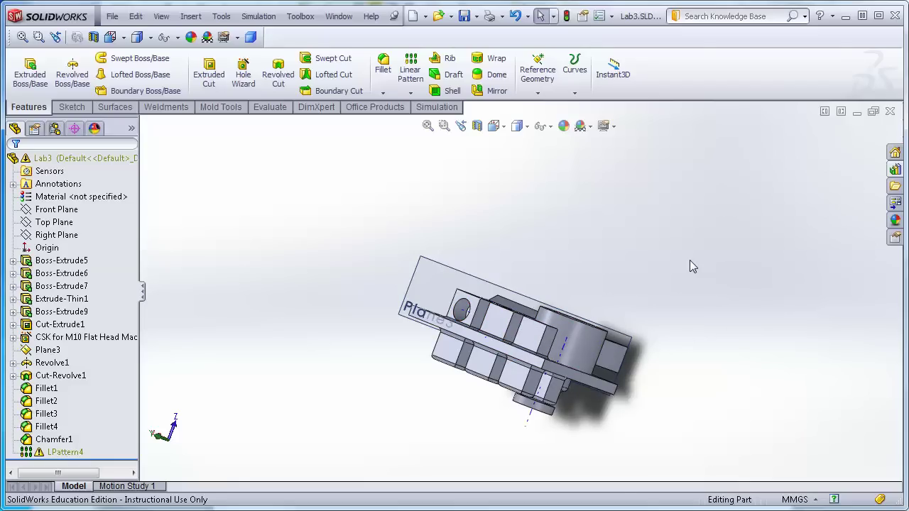
pyautogui.rightClick(59, 453)
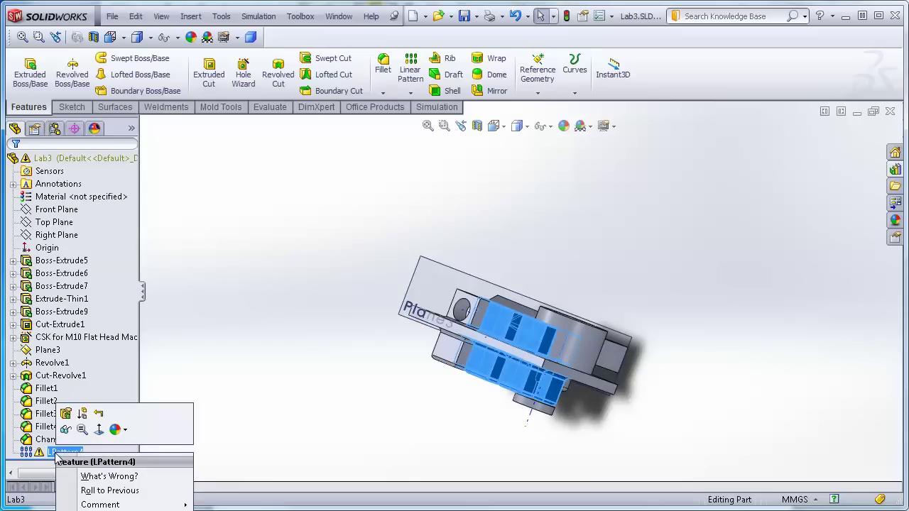
pyautogui.click(66, 413)
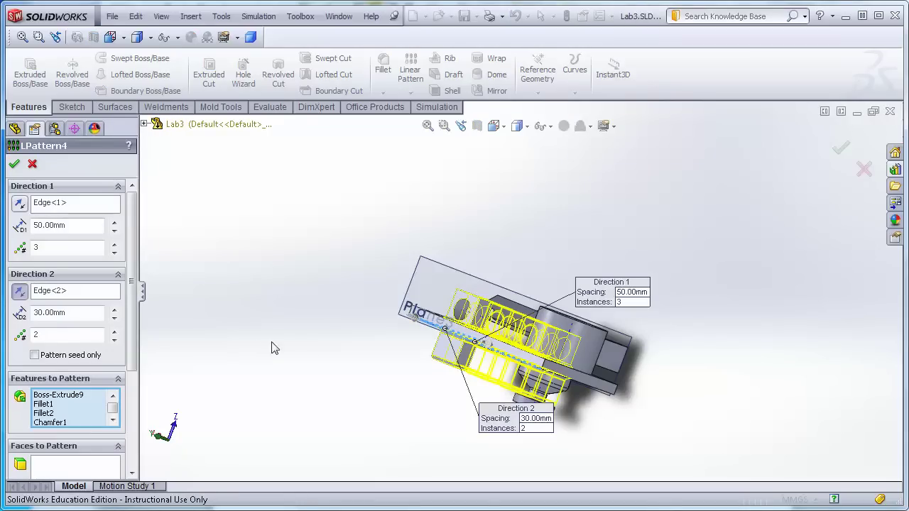
pyautogui.scroll(-3, 554, 364)
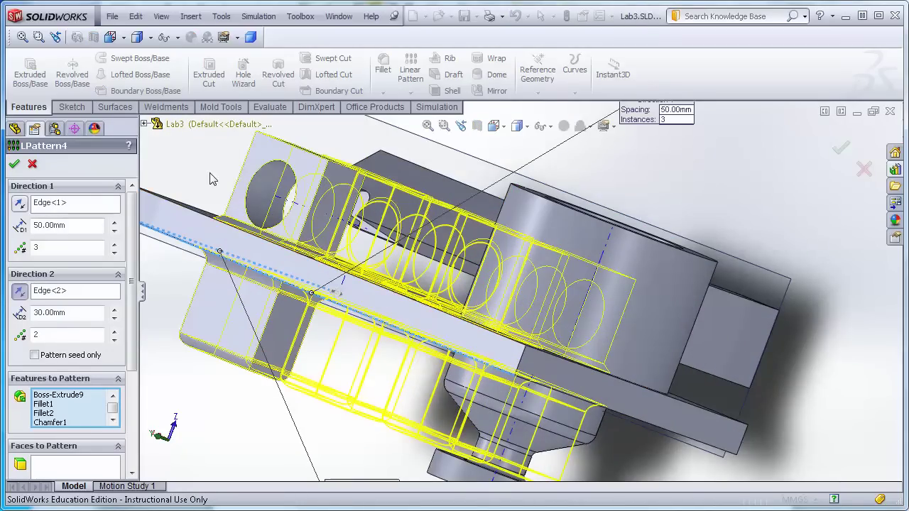
pyautogui.click(264, 188)
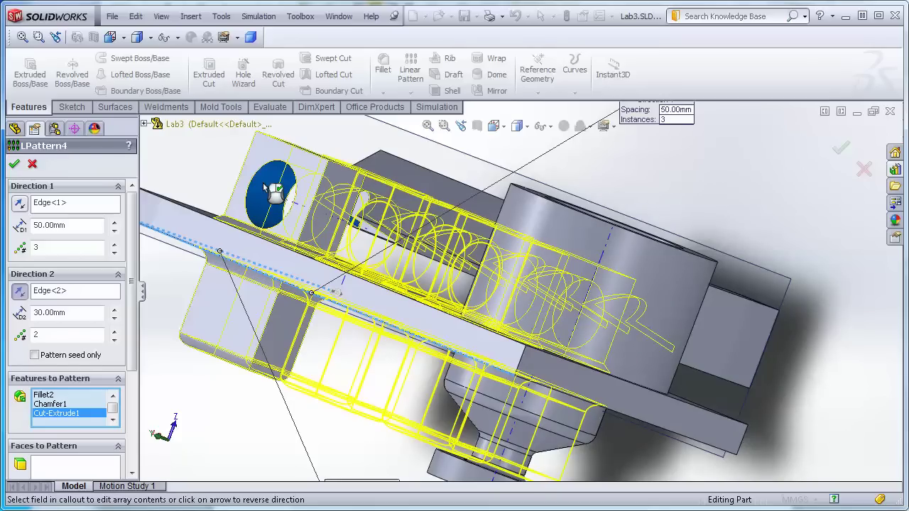
pyautogui.click(15, 166)
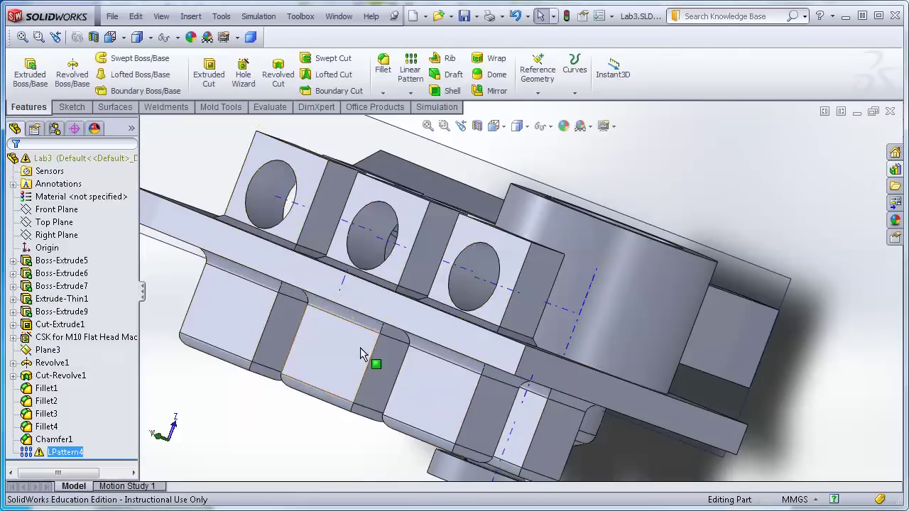
# Step: Examine the patterned blocks and holes around the hollow cylinder from several angles, and check the linear pattern's warning
pyautogui.moveTo(355, 355); pyautogui.dragTo(376, 366, button='middle')
pyautogui.moveTo(398, 273); pyautogui.dragTo(324, 358, button='middle')
pyautogui.moveTo(381, 441); pyautogui.dragTo(366, 469, button='middle')
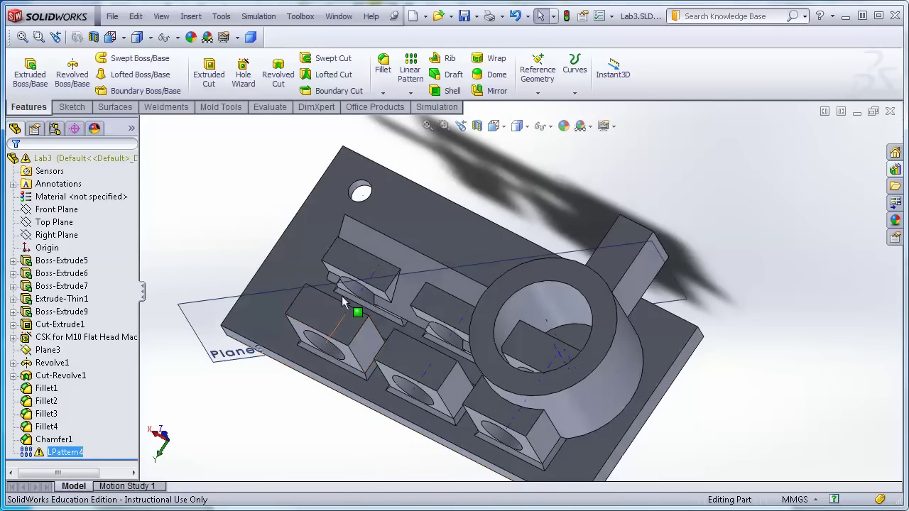
pyautogui.moveTo(429, 226); pyautogui.dragTo(388, 286, button='middle')
pyautogui.moveTo(246, 416); pyautogui.dragTo(284, 414, button='middle')
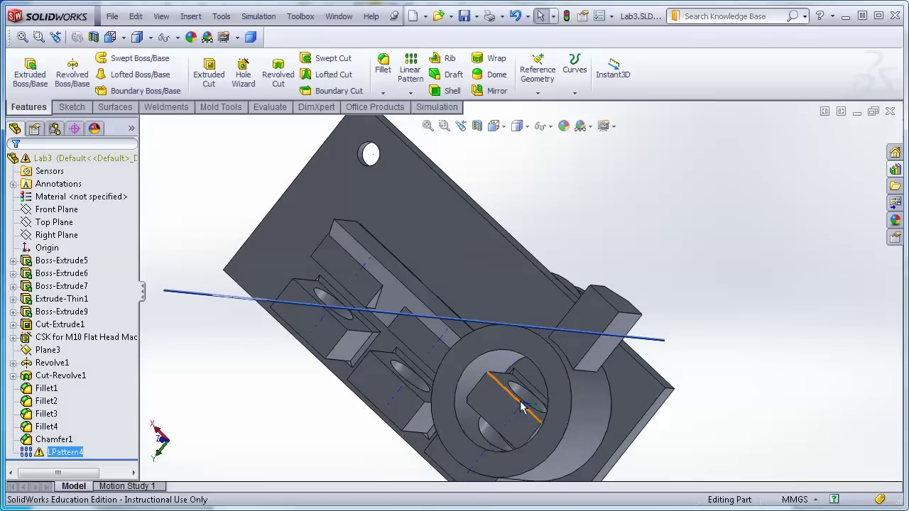
pyautogui.moveTo(284, 430); pyautogui.dragTo(525, 362, button='middle')
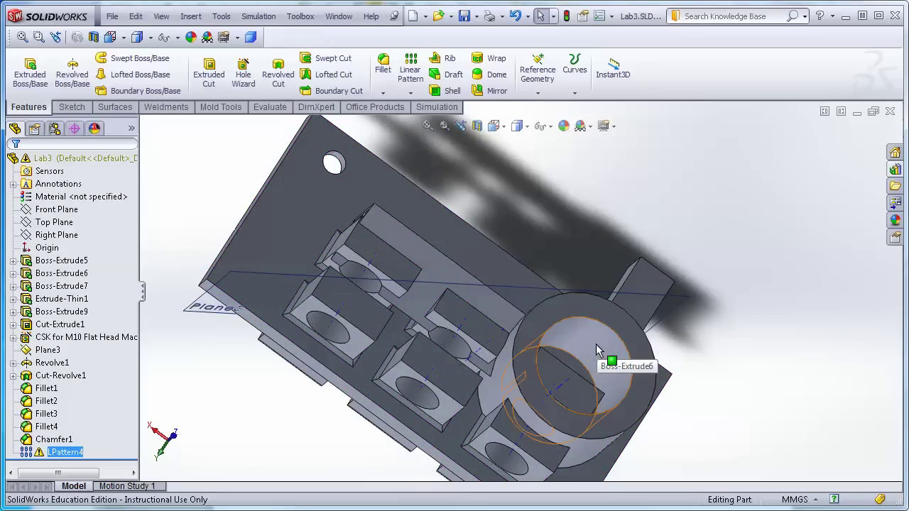
pyautogui.scroll(3, 579, 345)
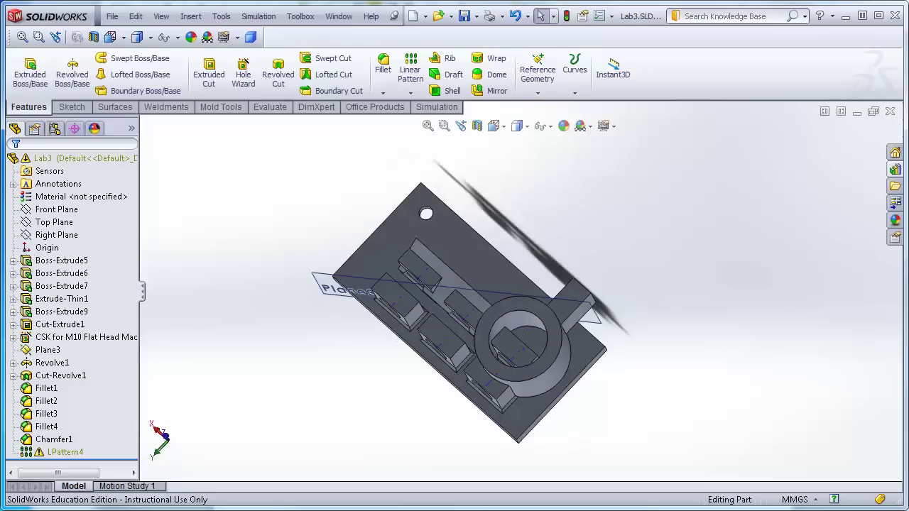
pyautogui.click(47, 455)
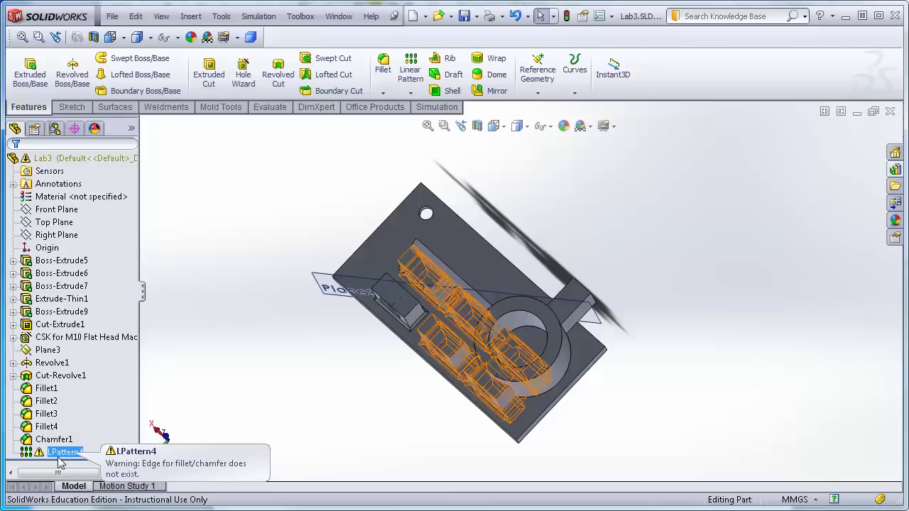
pyautogui.click(217, 454)
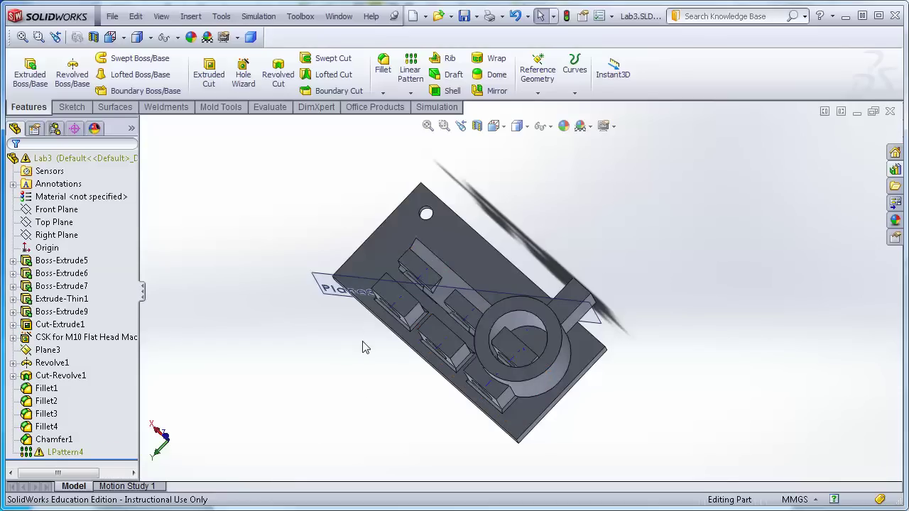
pyautogui.moveTo(359, 394)
pyautogui.mouseDown(button='middle')
pyautogui.moveTo(331, 343)
pyautogui.moveTo(339, 402)
pyautogui.moveTo(369, 391)
pyautogui.mouseUp(button='middle')
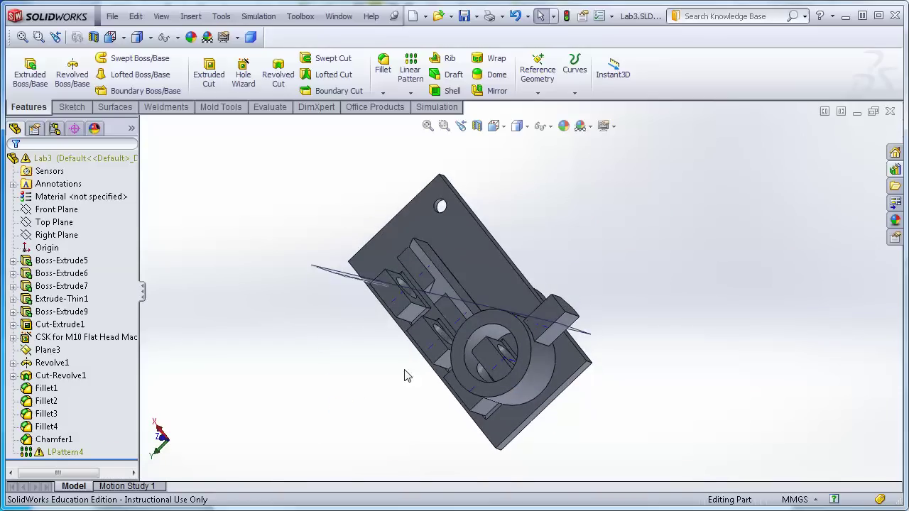
pyautogui.scroll(-3, 445, 355)
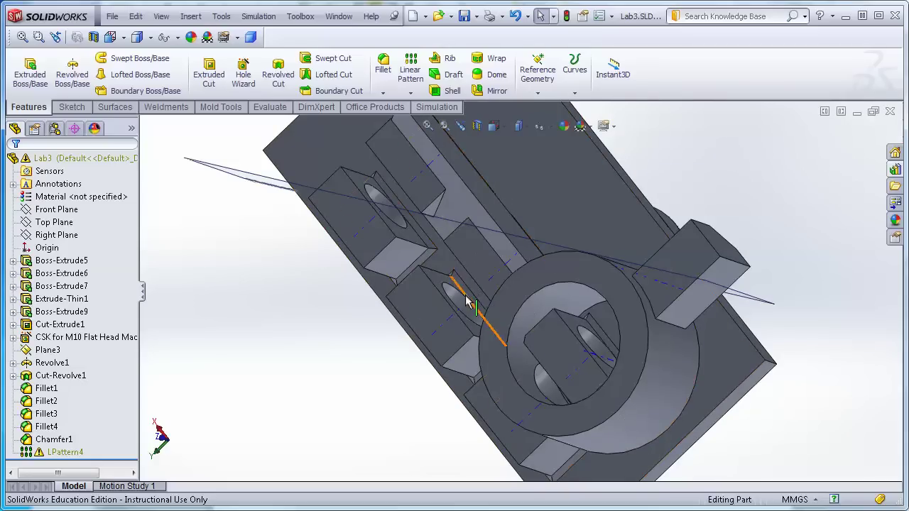
pyautogui.click(469, 298)
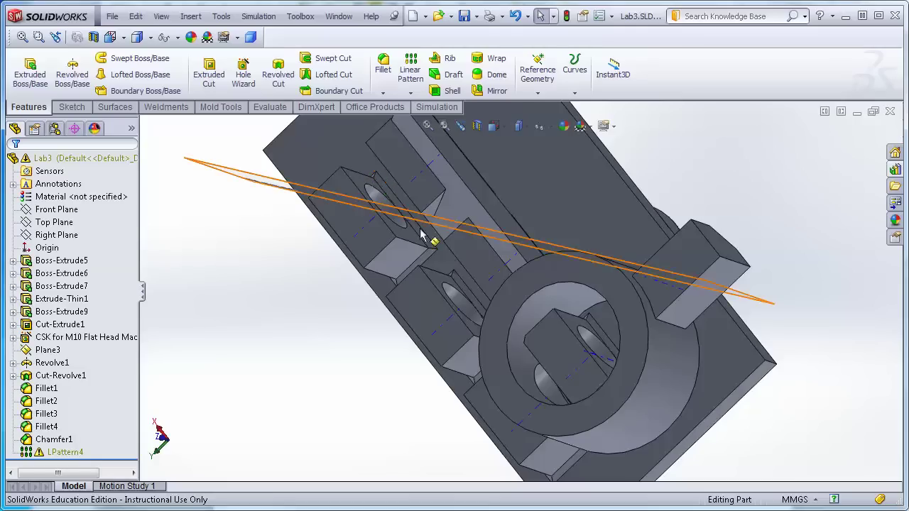
pyautogui.moveTo(280, 369); pyautogui.dragTo(308, 347, button='middle')
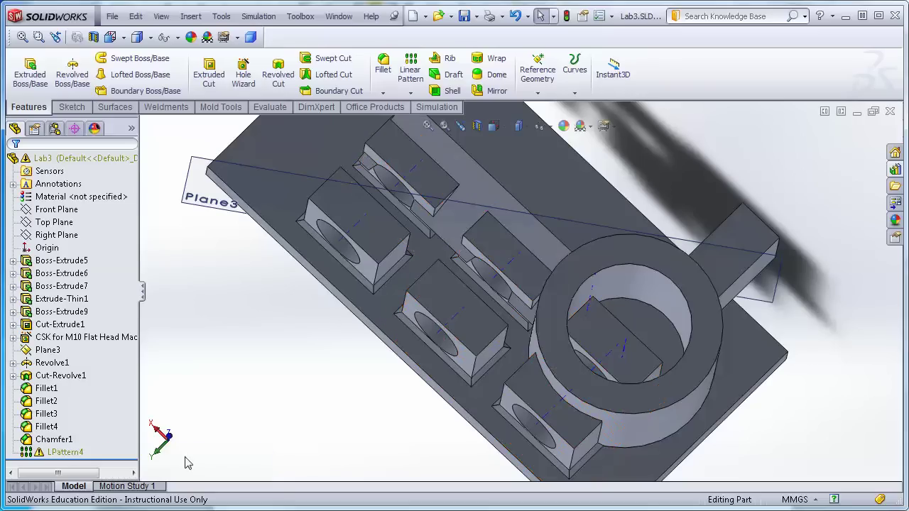
pyautogui.moveTo(281, 434); pyautogui.dragTo(278, 375, button='middle')
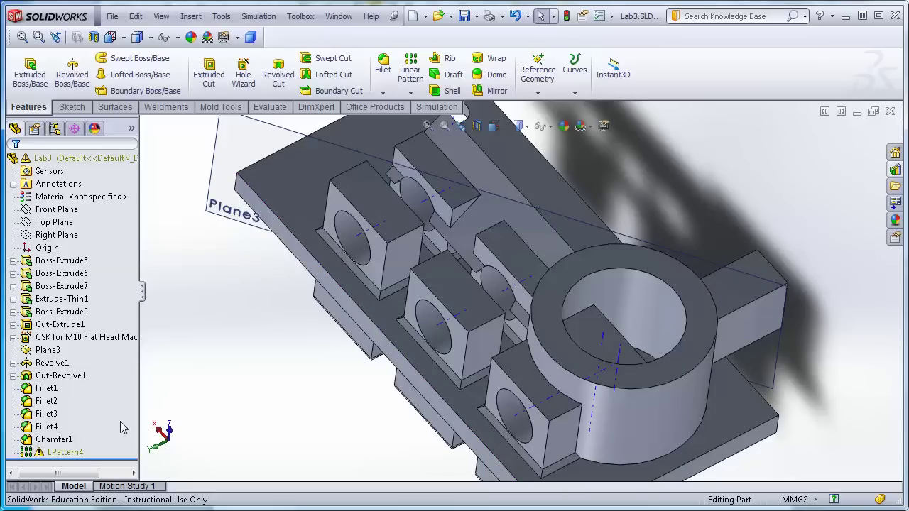
# Step: Edit the linear pattern to skip instance (3, 1), and proceed with the rebuild despite the low-memory warning
pyautogui.rightClick(69, 460)
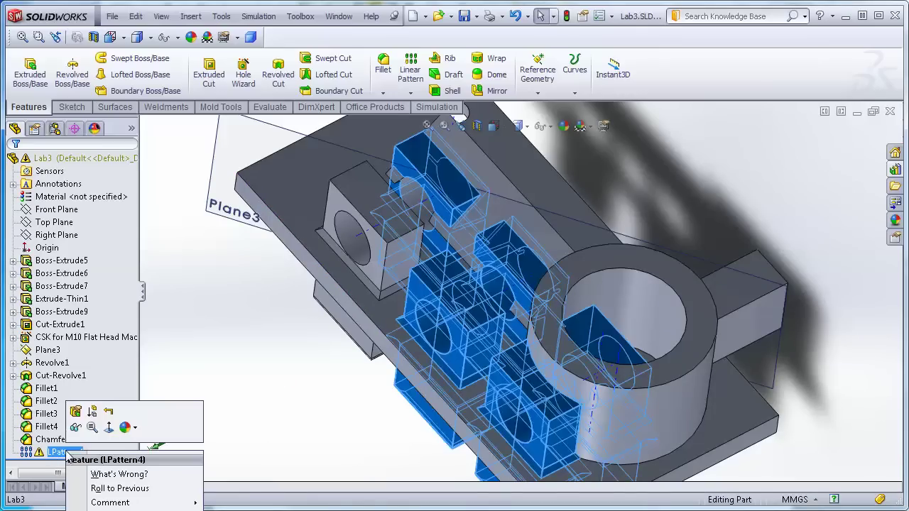
pyautogui.click(76, 412)
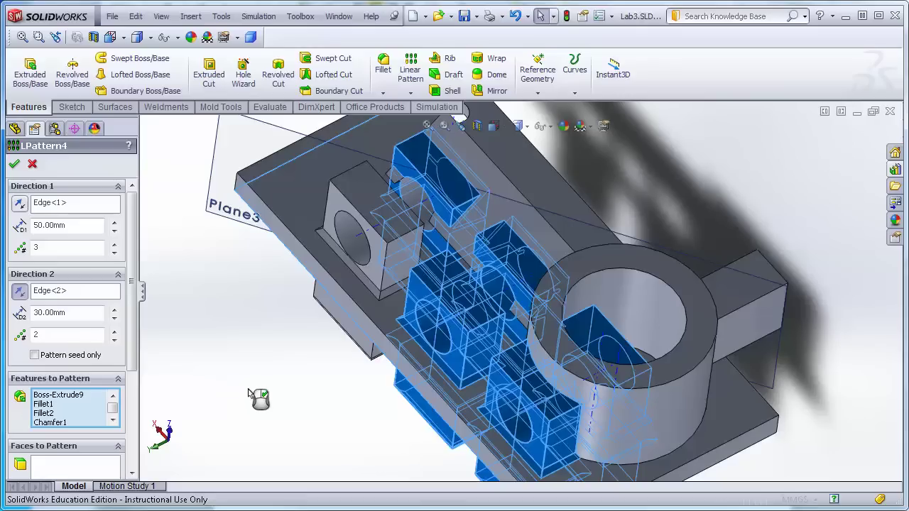
pyautogui.moveTo(132, 329); pyautogui.dragTo(124, 448)
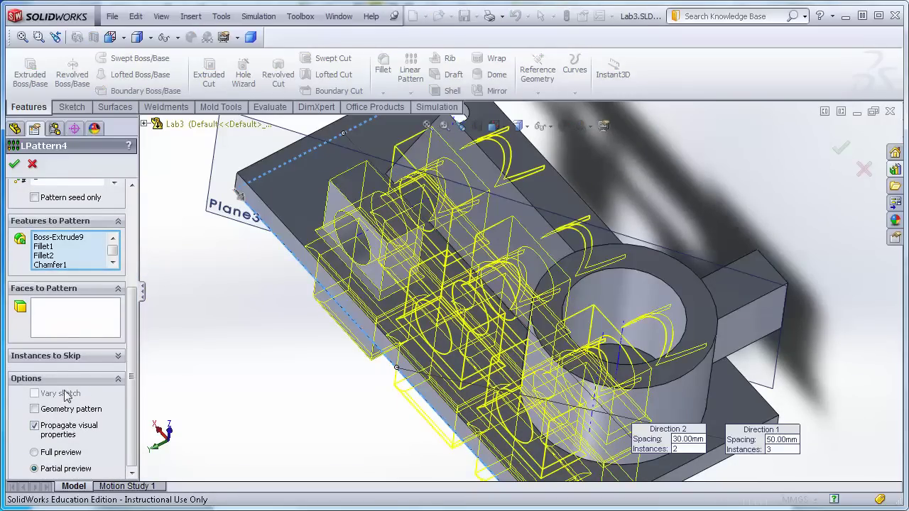
pyautogui.click(120, 357)
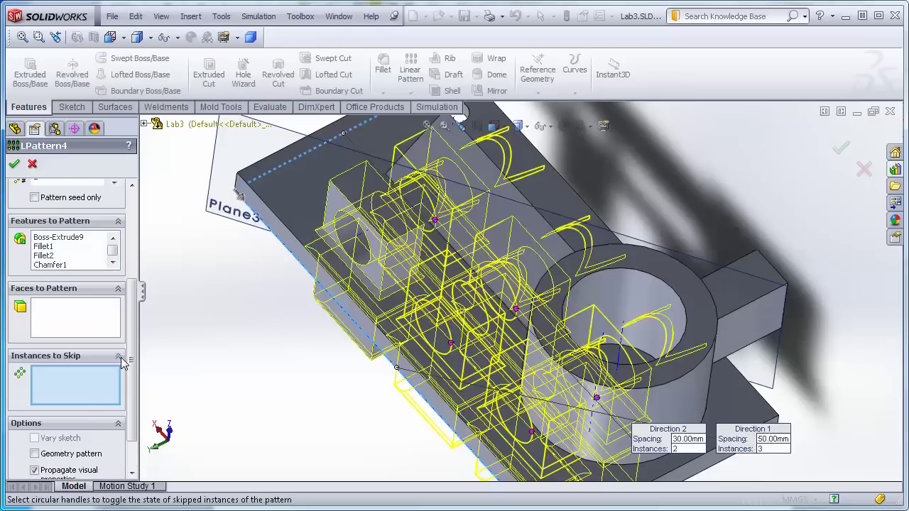
pyautogui.click(532, 433)
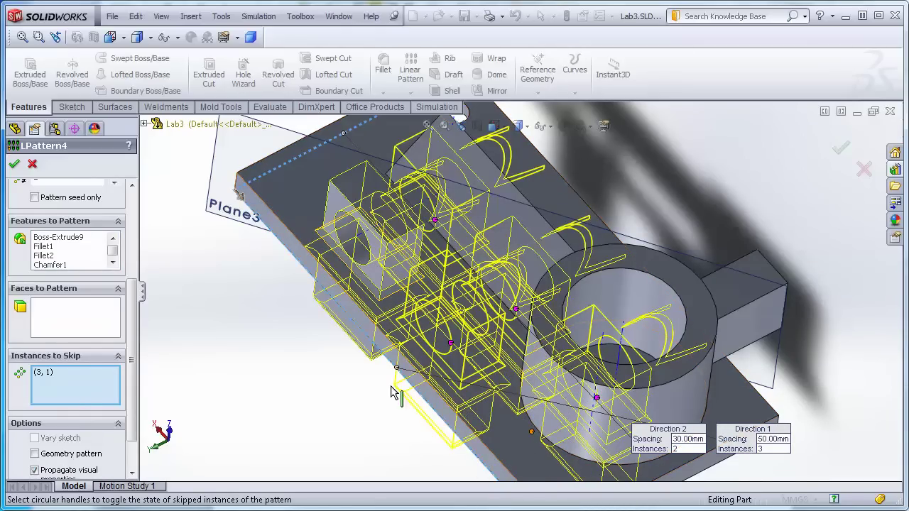
pyautogui.click(17, 165)
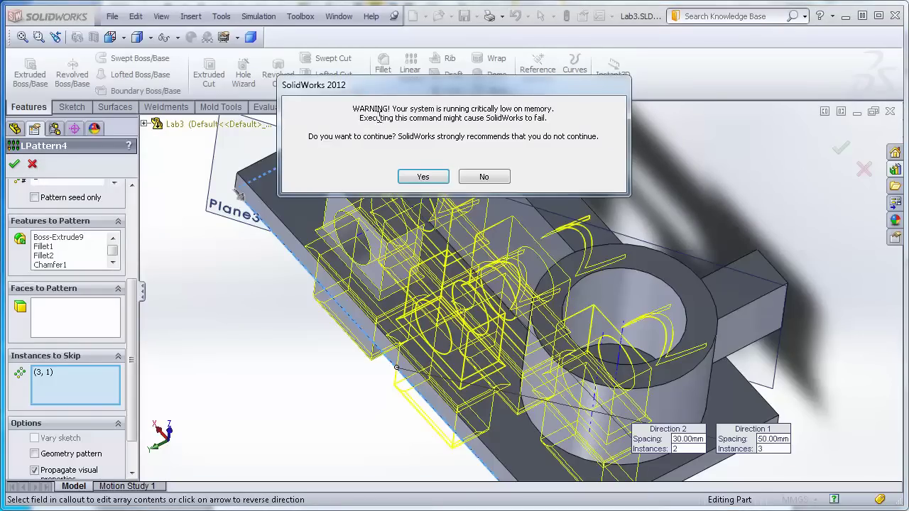
pyautogui.click(429, 179)
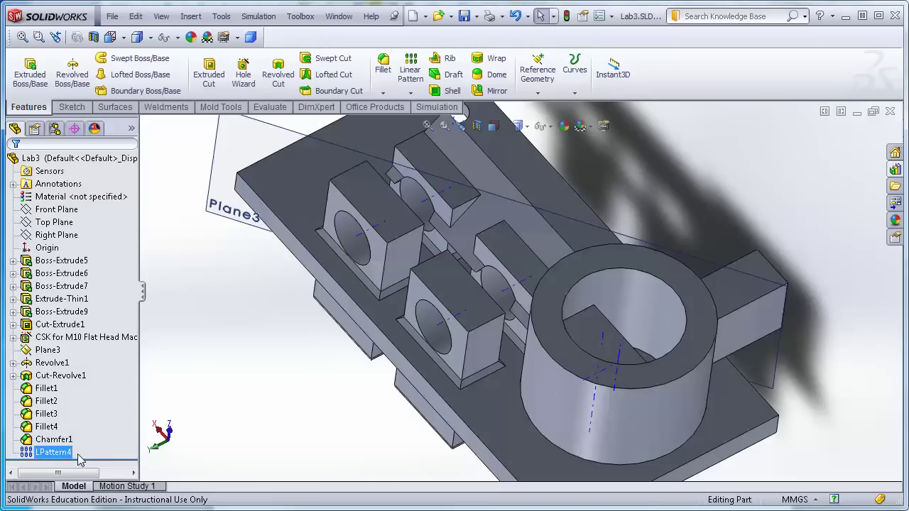
pyautogui.moveTo(279, 435); pyautogui.dragTo(318, 380, button='middle')
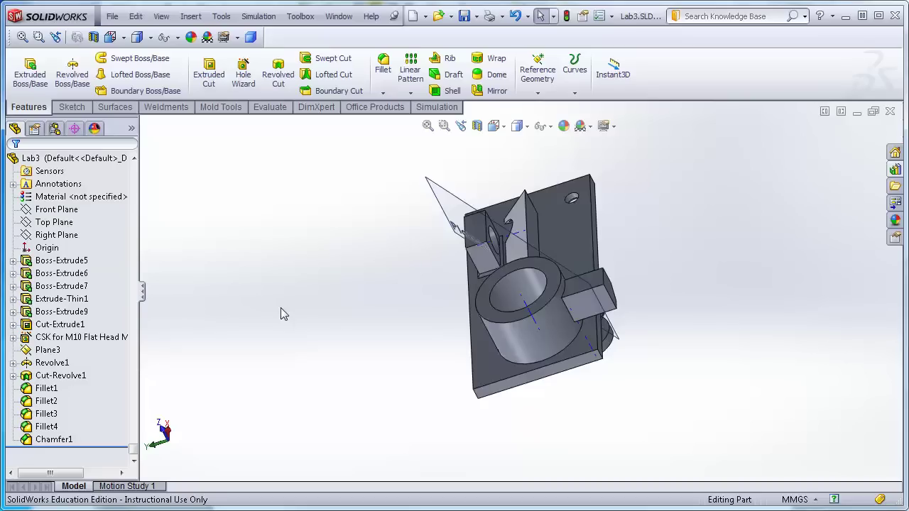
# Step: Start a circular pattern of the block Boss-Extrude7 around the hollow cylinder's axis with 5 equally spaced instances over 360 degrees
pyautogui.click(602, 299)
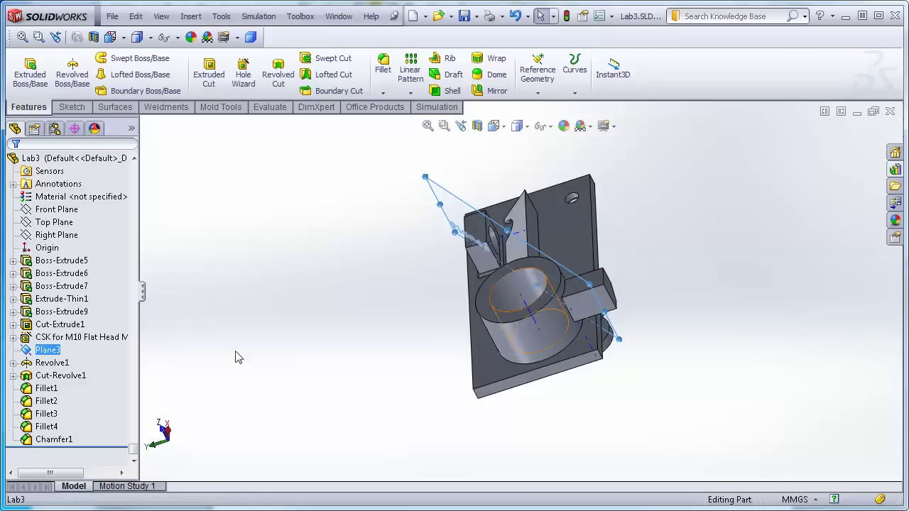
pyautogui.click(610, 292)
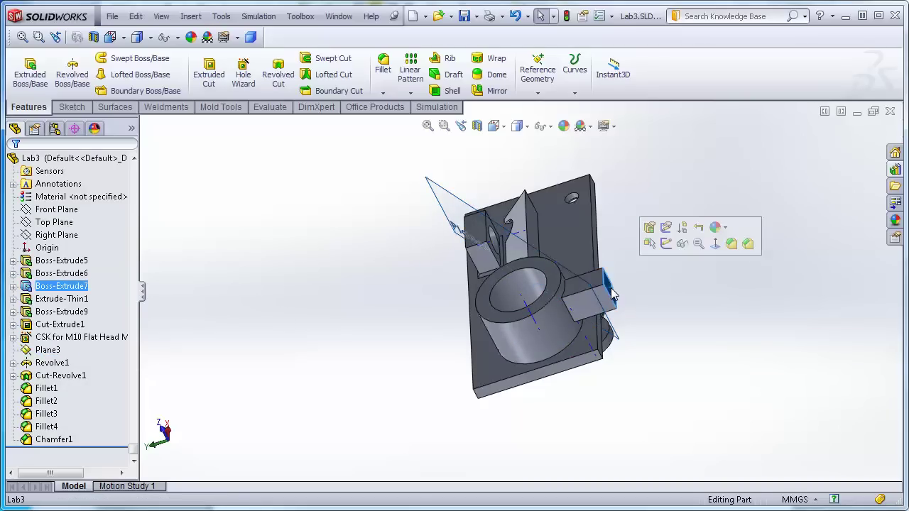
pyautogui.click(60, 288)
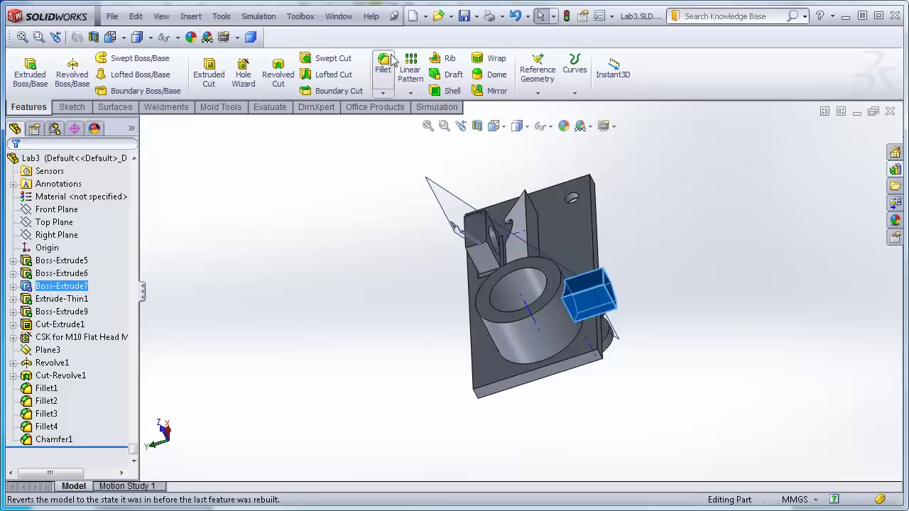
pyautogui.click(410, 94)
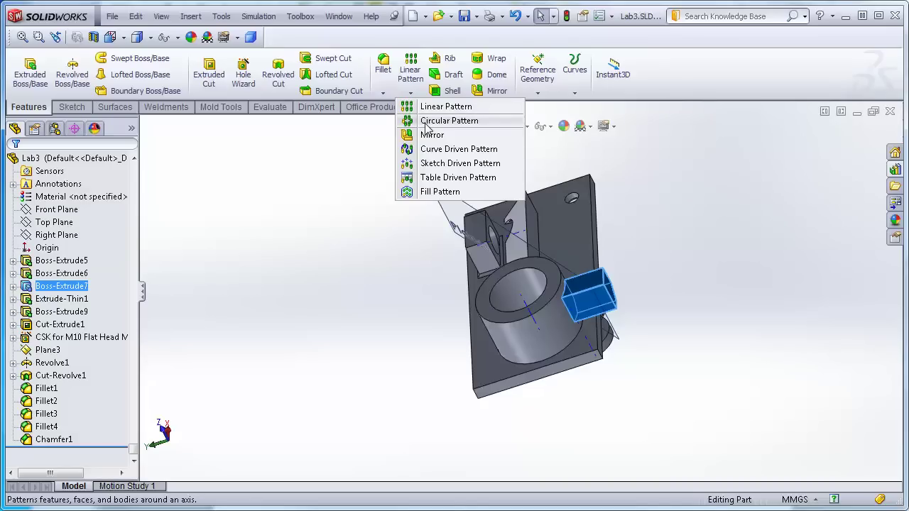
pyautogui.click(427, 122)
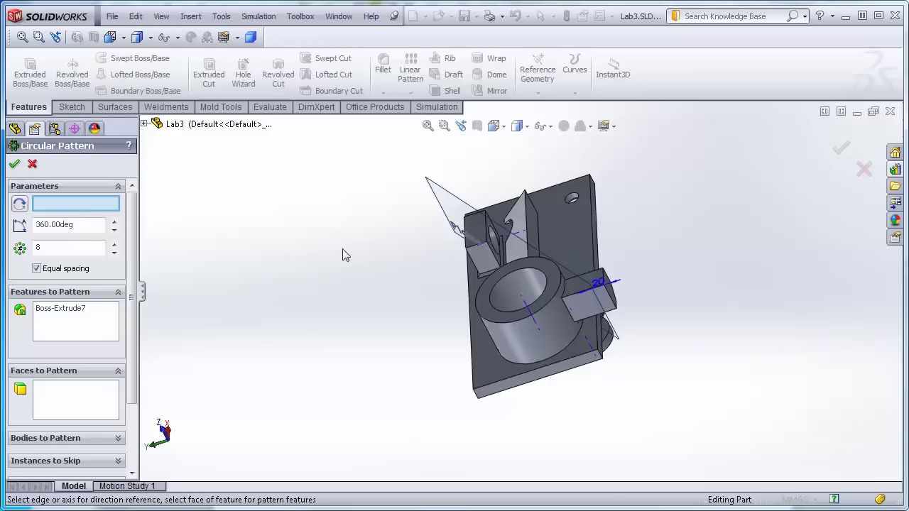
pyautogui.click(525, 301)
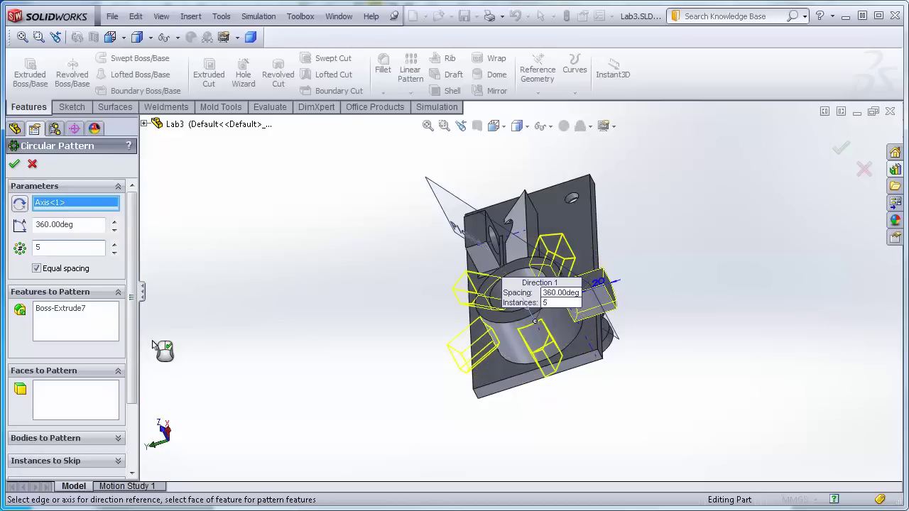
# Step: Set the circular pattern to 8 instances, accept it, and continue past the low-memory warning
pyautogui.moveTo(319, 325); pyautogui.dragTo(676, 323, button='middle')
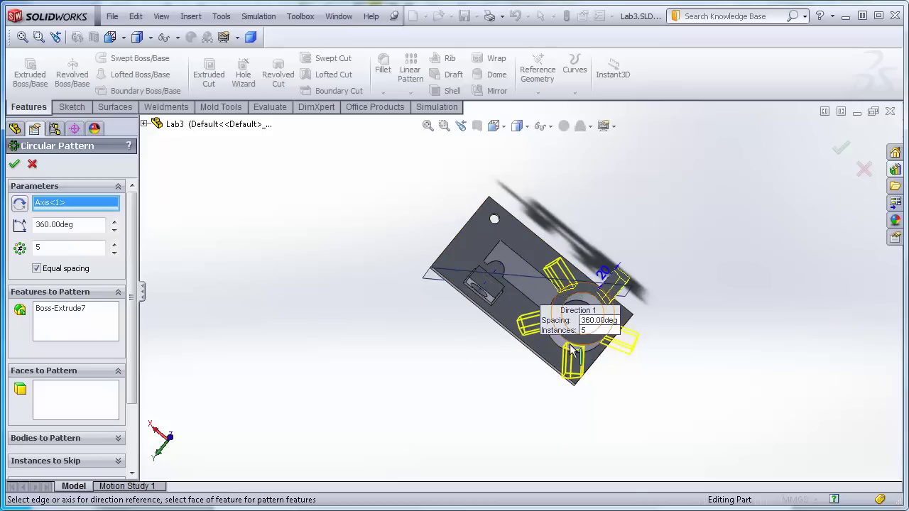
pyautogui.click(48, 246)
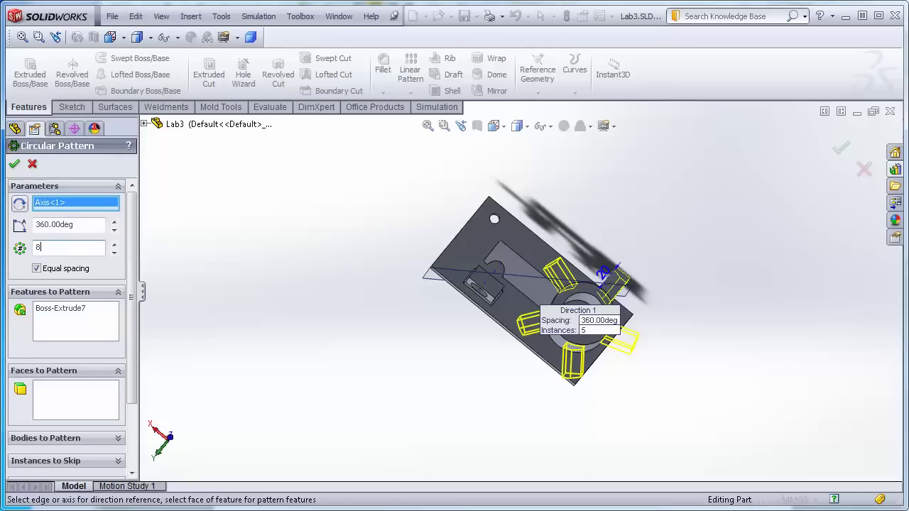
pyautogui.click(15, 164)
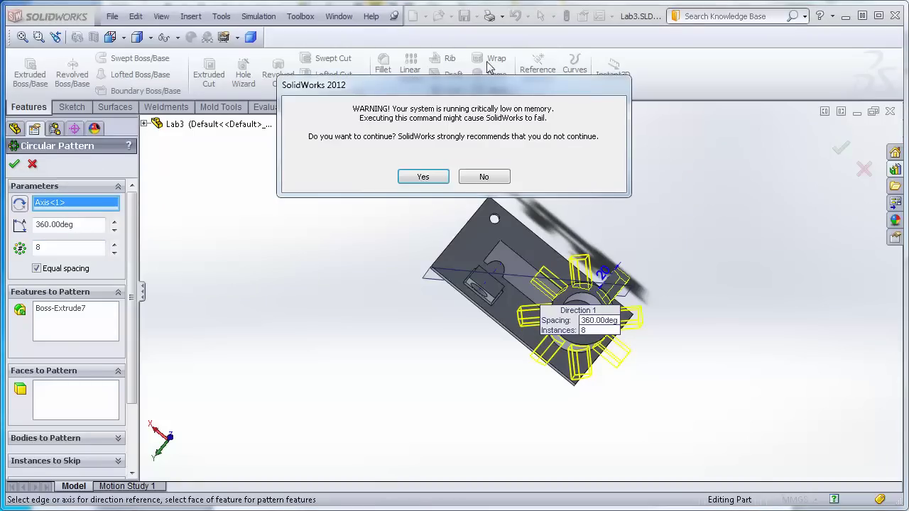
pyautogui.click(438, 181)
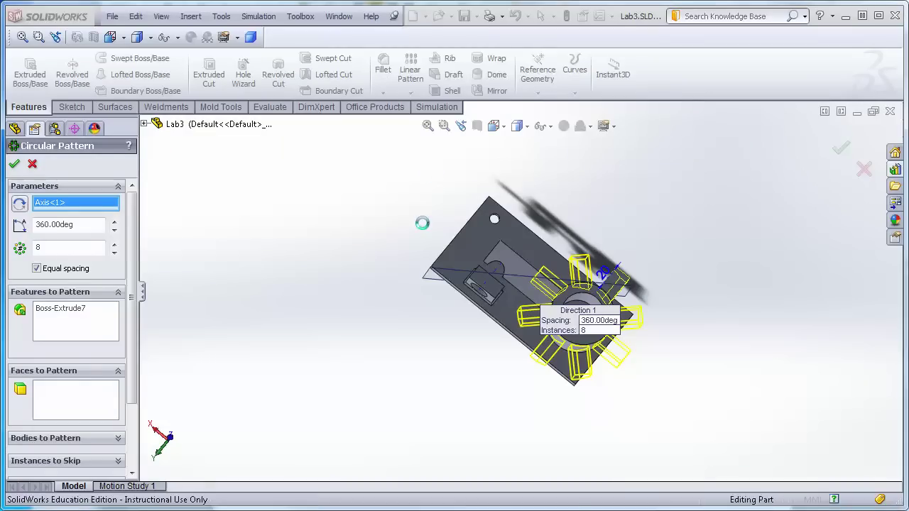
# Step: Edit the circular pattern around the hollow cylinder to skip instances (6) and (7)
pyautogui.moveTo(374, 383); pyautogui.dragTo(347, 228, button='middle')
pyautogui.scroll(-5, 597, 241)
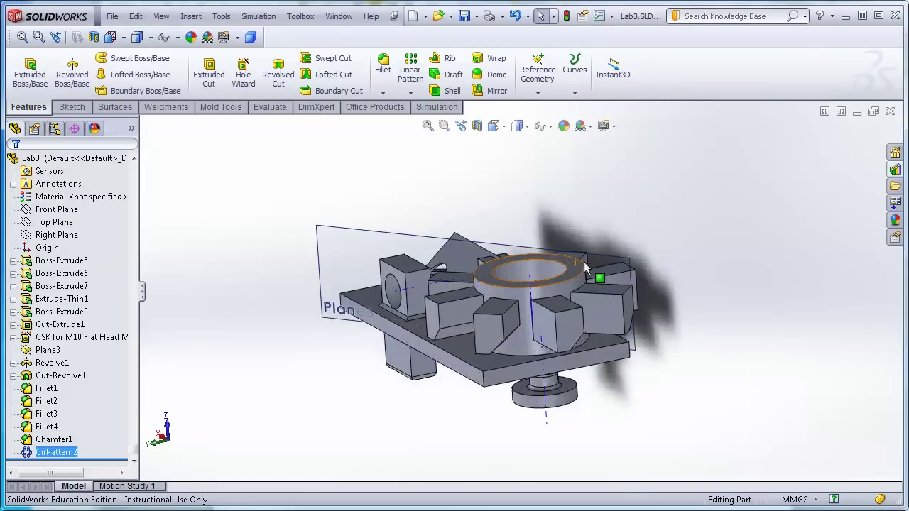
pyautogui.moveTo(602, 159); pyautogui.dragTo(563, 322, button='middle')
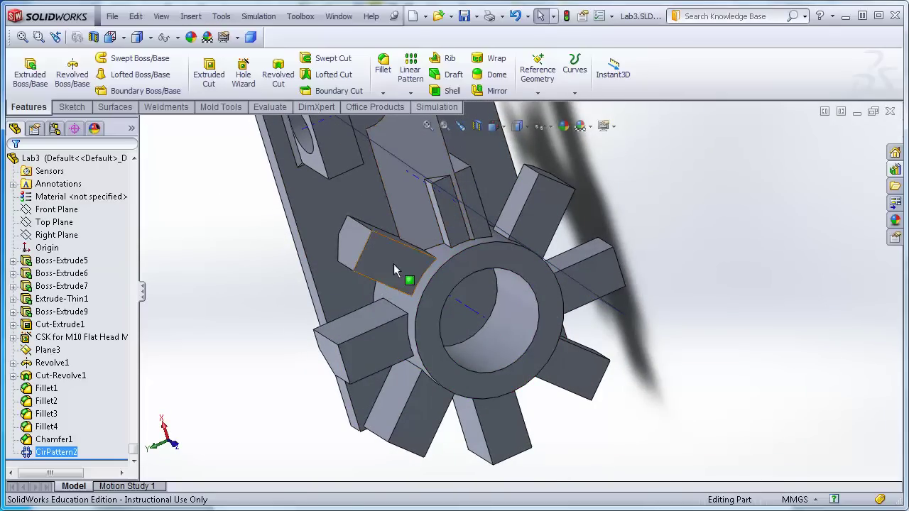
pyautogui.rightClick(60, 453)
pyautogui.click(68, 413)
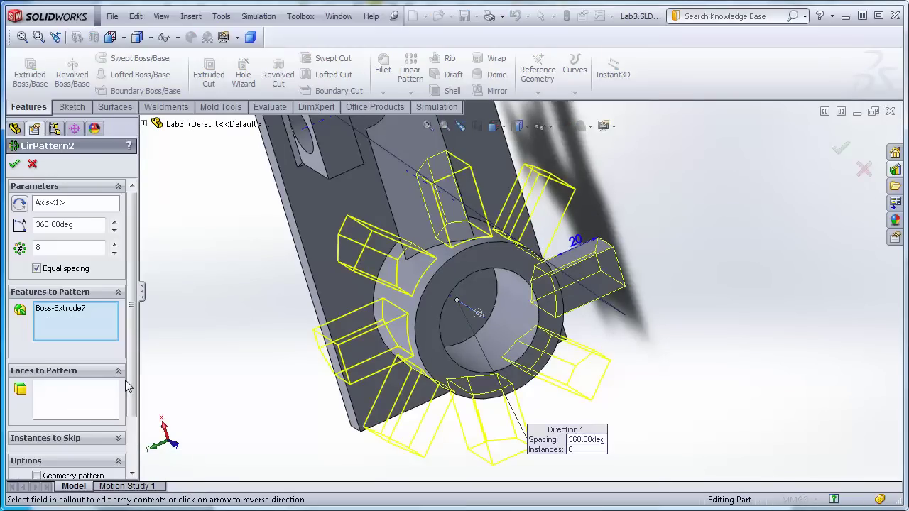
pyautogui.moveTo(132, 391); pyautogui.dragTo(128, 455)
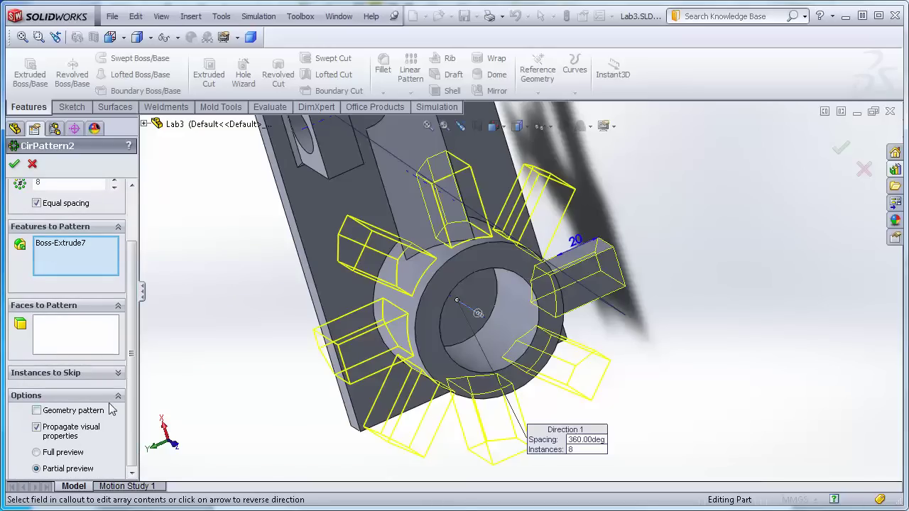
pyautogui.click(119, 377)
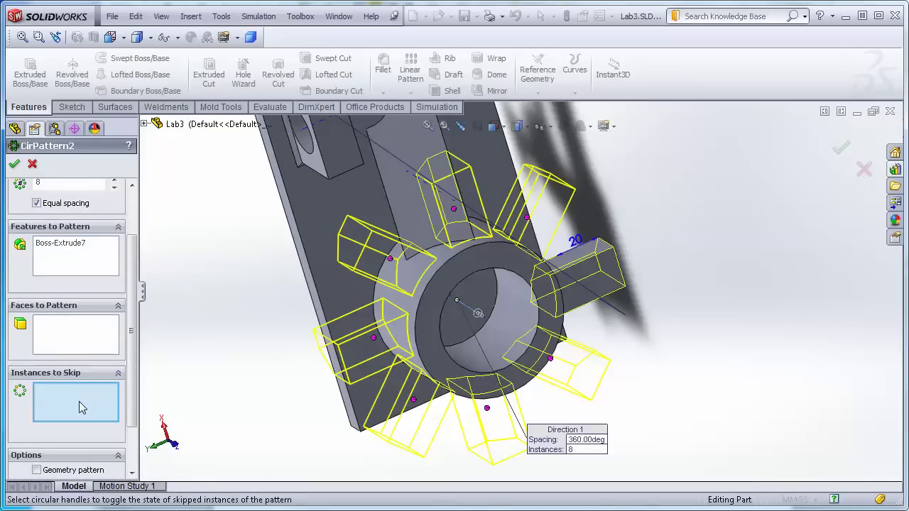
pyautogui.click(453, 209)
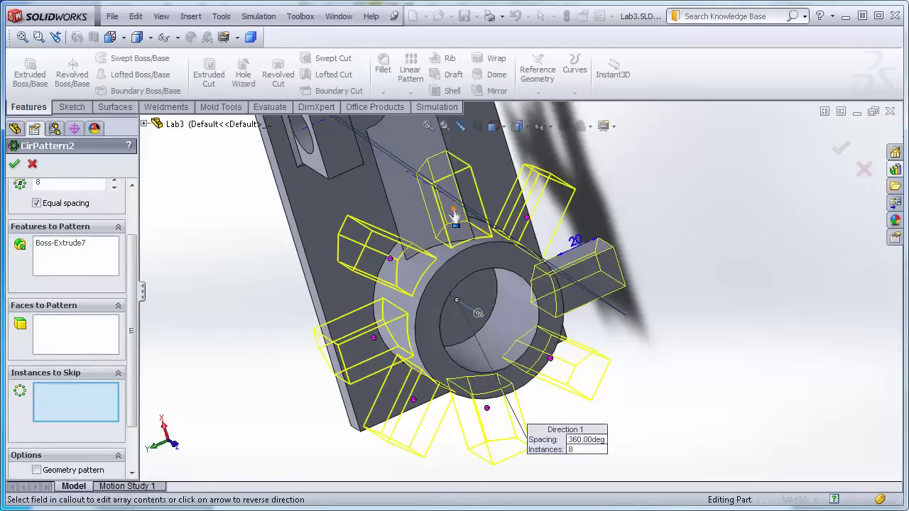
pyautogui.click(390, 258)
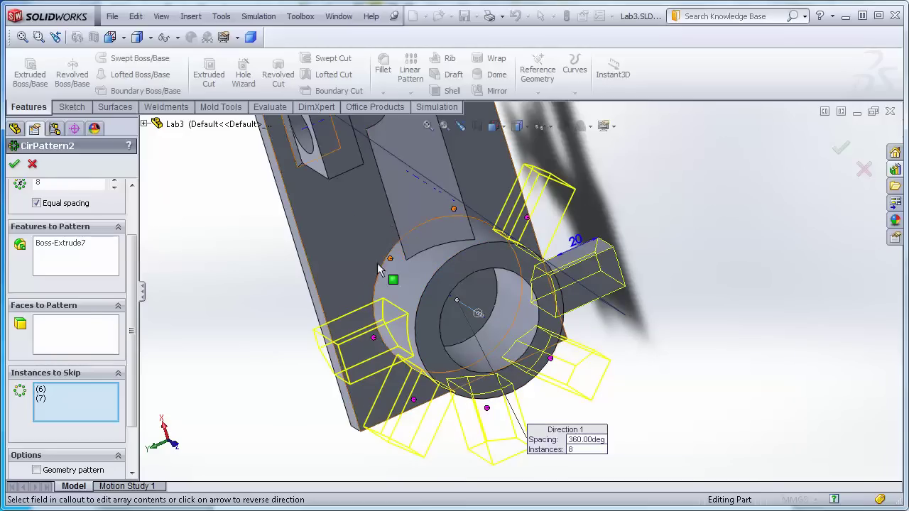
pyautogui.click(14, 164)
pyautogui.moveTo(229, 370); pyautogui.dragTo(308, 177, button='middle')
pyautogui.moveTo(320, 376); pyautogui.dragTo(569, 352, button='middle')
pyautogui.scroll(5, 538, 386)
pyautogui.moveTo(538, 386); pyautogui.dragTo(297, 199, button='middle')
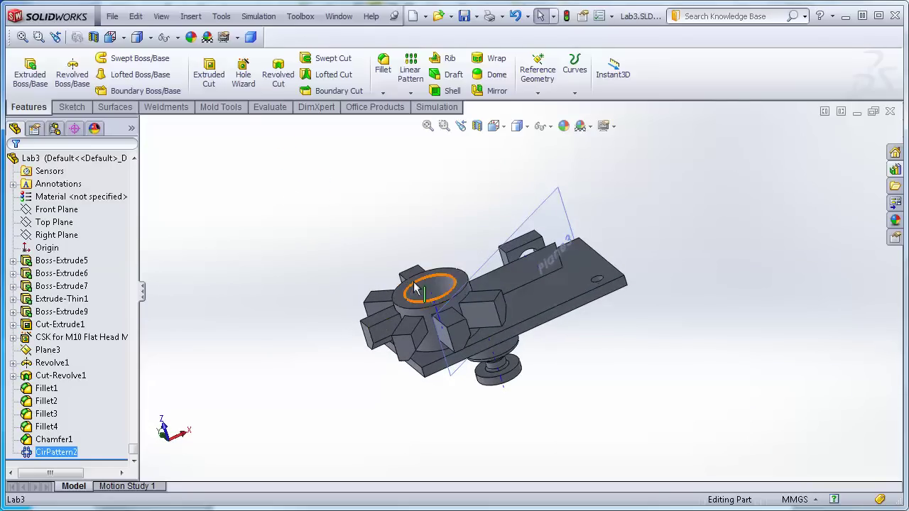
pyautogui.click(399, 305)
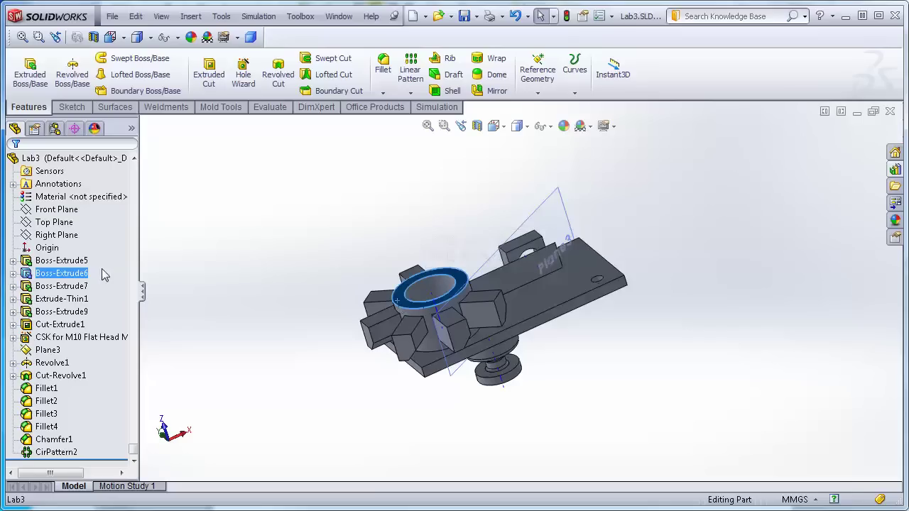
pyautogui.click(61, 279)
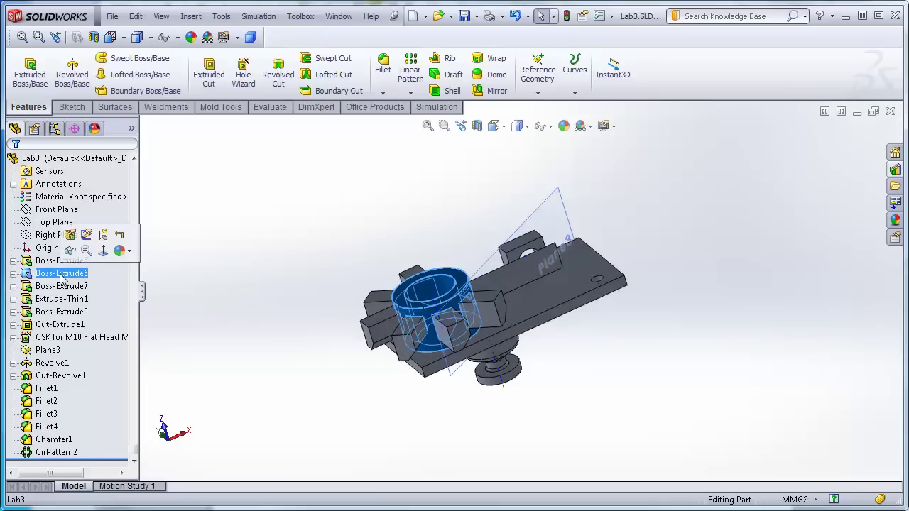
pyautogui.rightClick(62, 278)
pyautogui.click(320, 267)
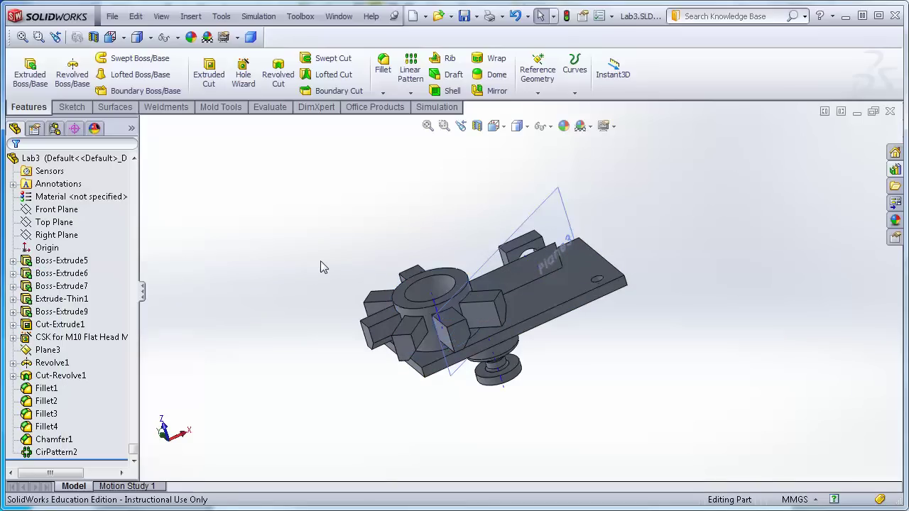
# Step: Edit the hollow cylinder's extrusion feature, Boss-Extrude6, and set its blind depth to 80 mm, continuing past the low-memory warning
pyautogui.click(68, 274)
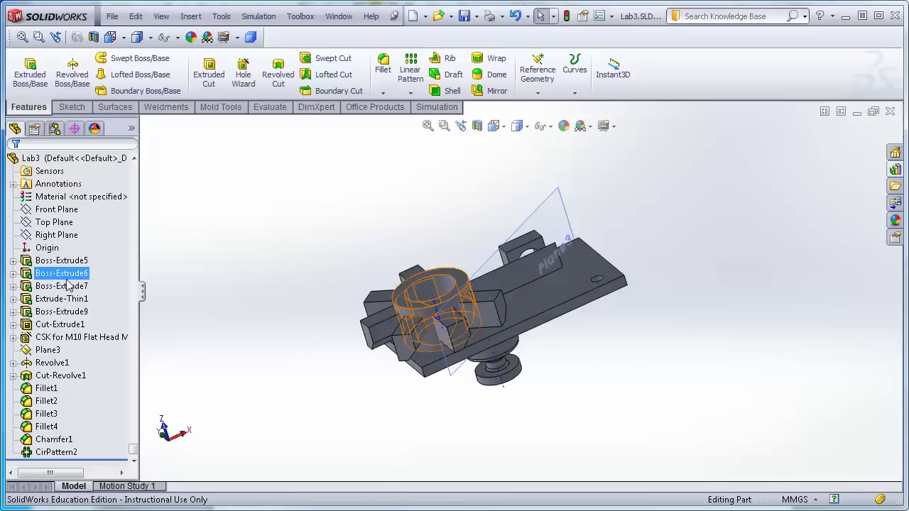
pyautogui.rightClick(67, 276)
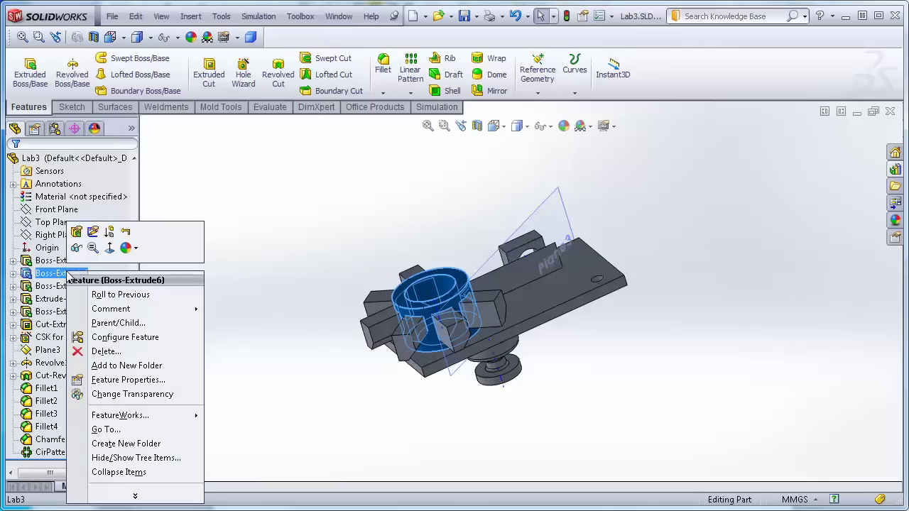
pyautogui.click(76, 233)
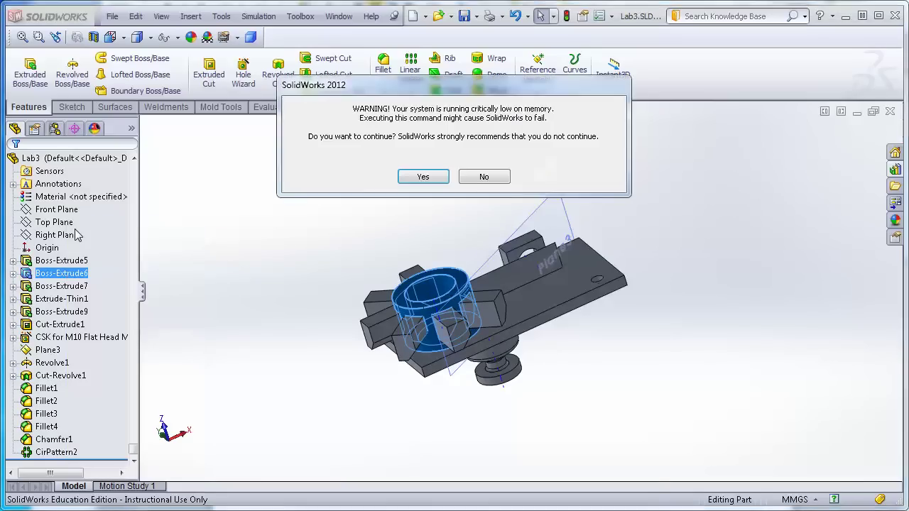
pyautogui.click(423, 177)
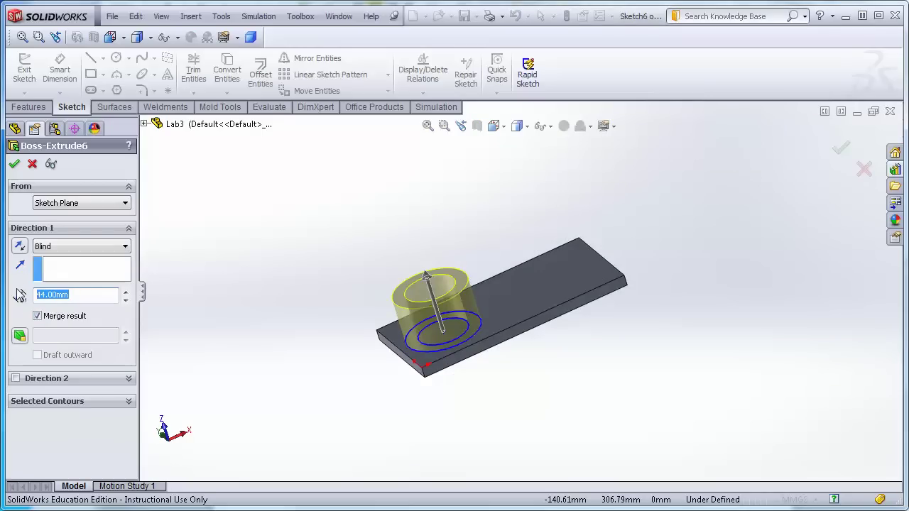
pyautogui.write('8')
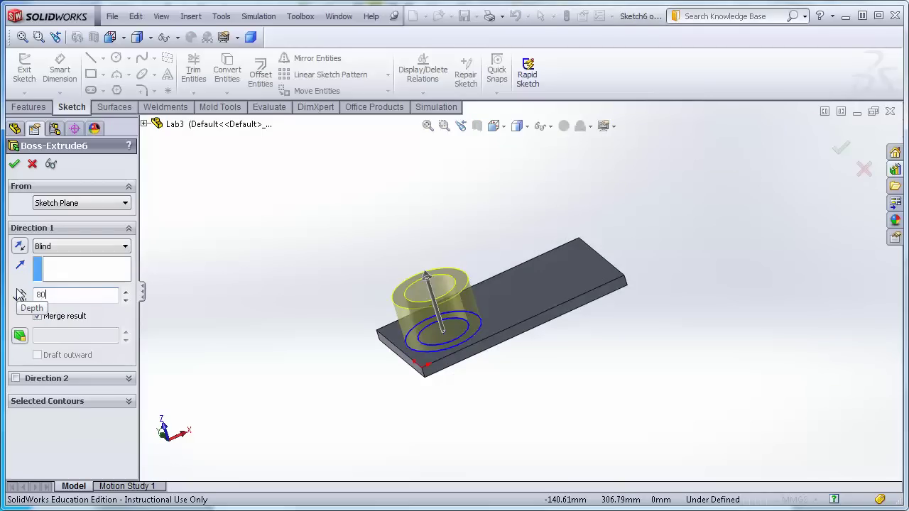
pyautogui.write('0')
pyautogui.press('Return')
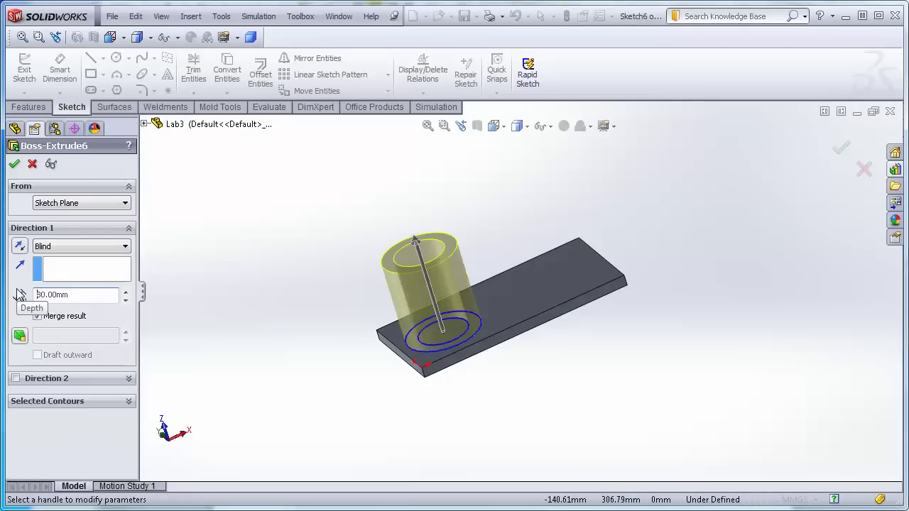
pyautogui.click(12, 164)
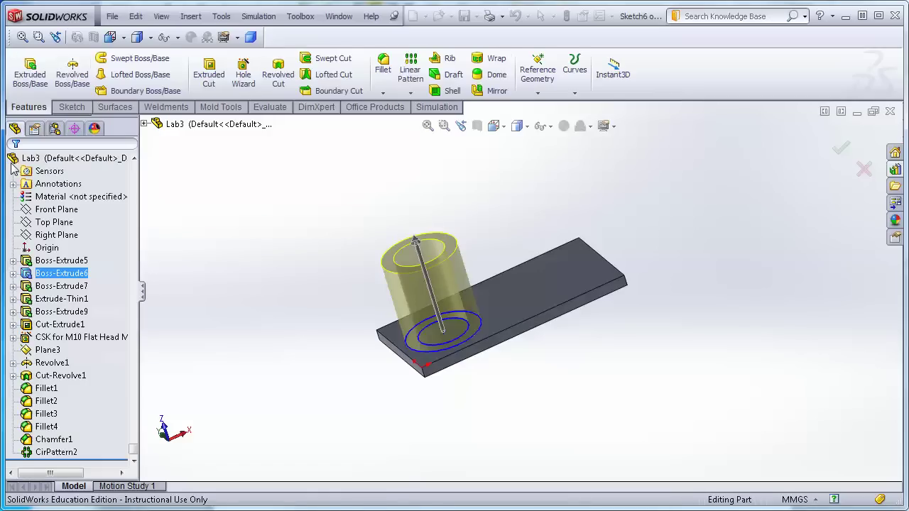
# Step: Set the hollow cylinder's height dimension to 120 mm directly in the model, and rebuild the part
pyautogui.scroll(-5, 298, 217)
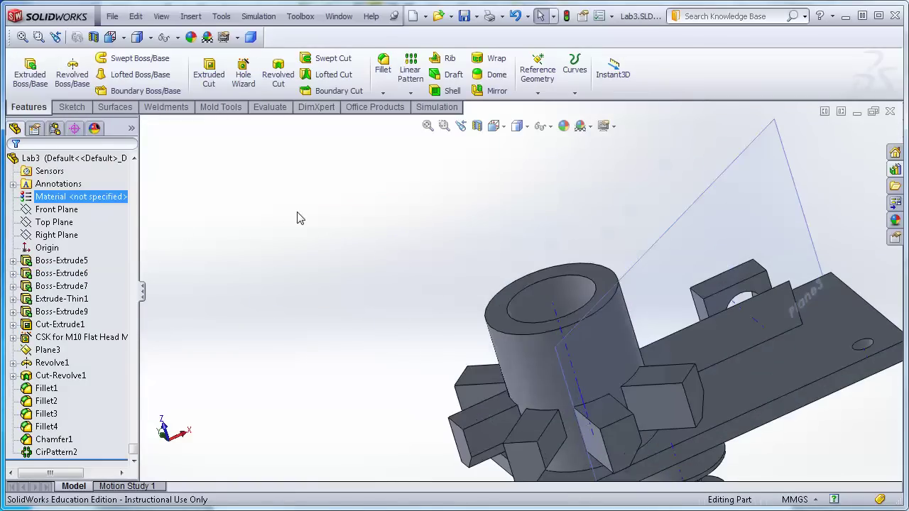
pyautogui.click(577, 307)
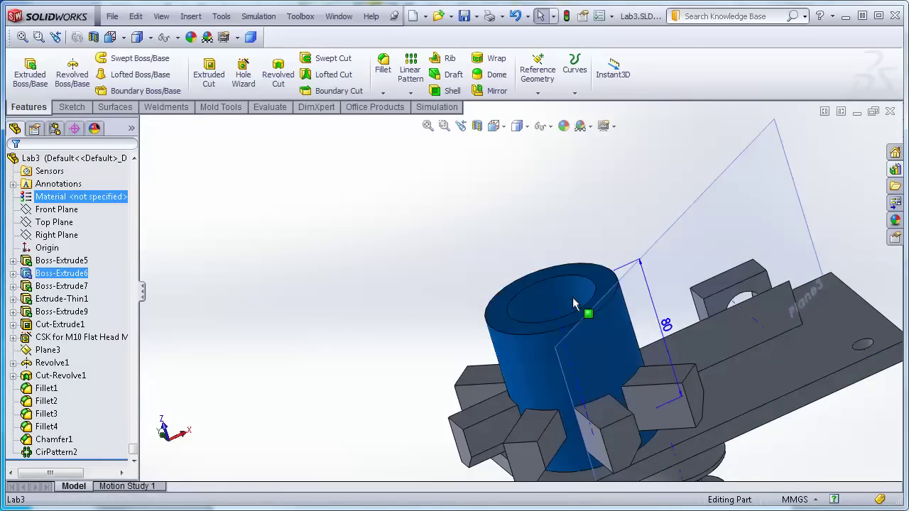
pyautogui.click(668, 328)
pyautogui.doubleClick(667, 325)
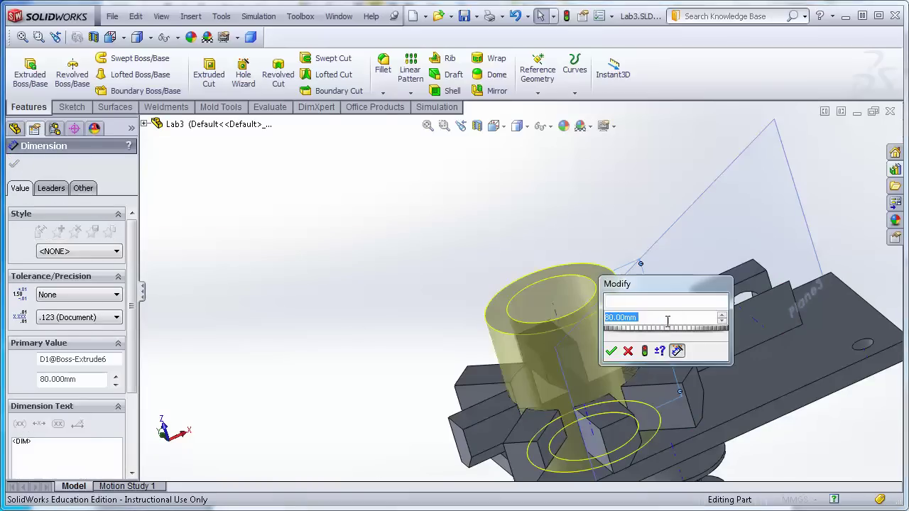
pyautogui.write('120')
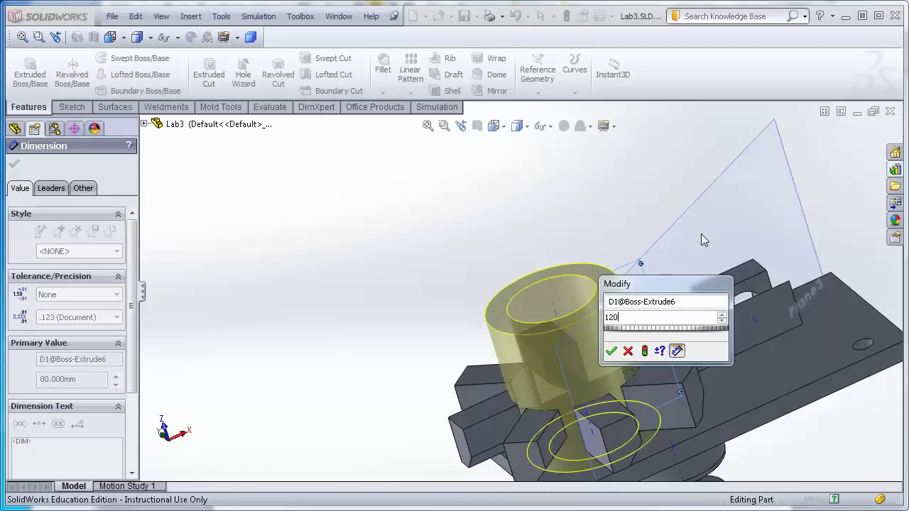
pyautogui.press('Return')
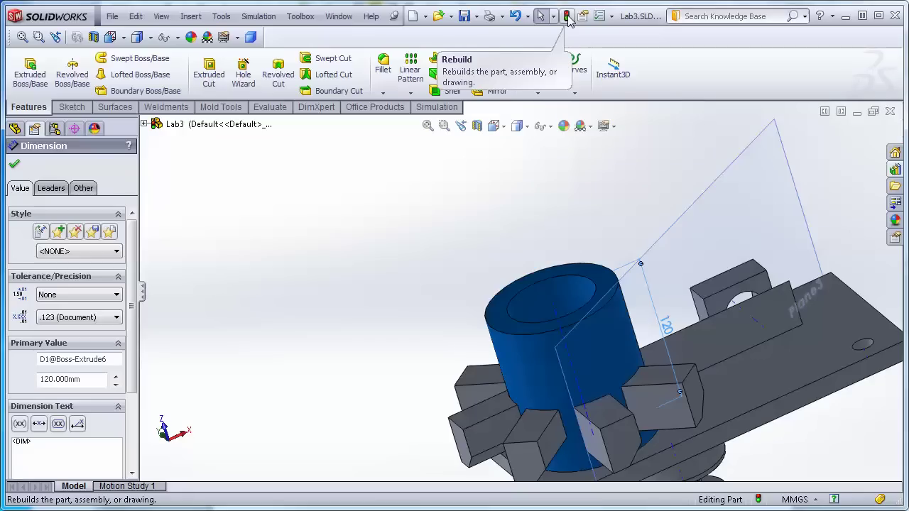
pyautogui.click(568, 17)
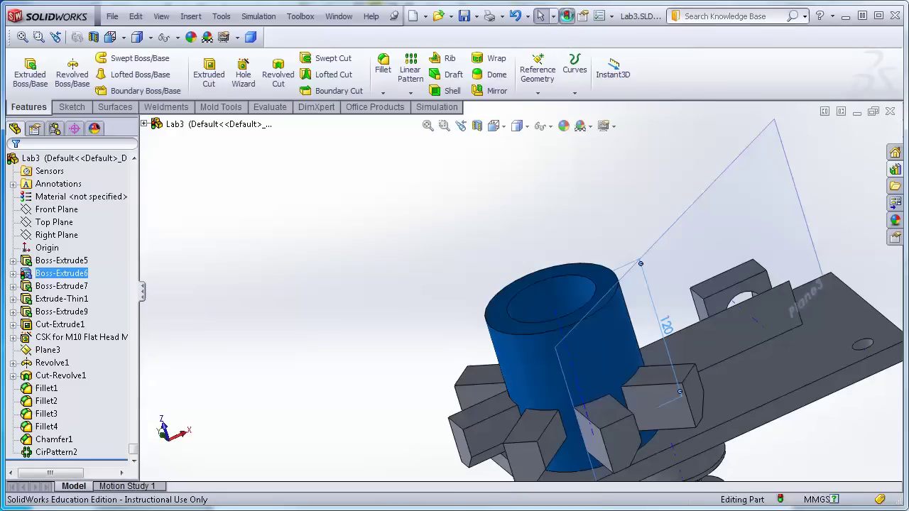
pyautogui.click(568, 17)
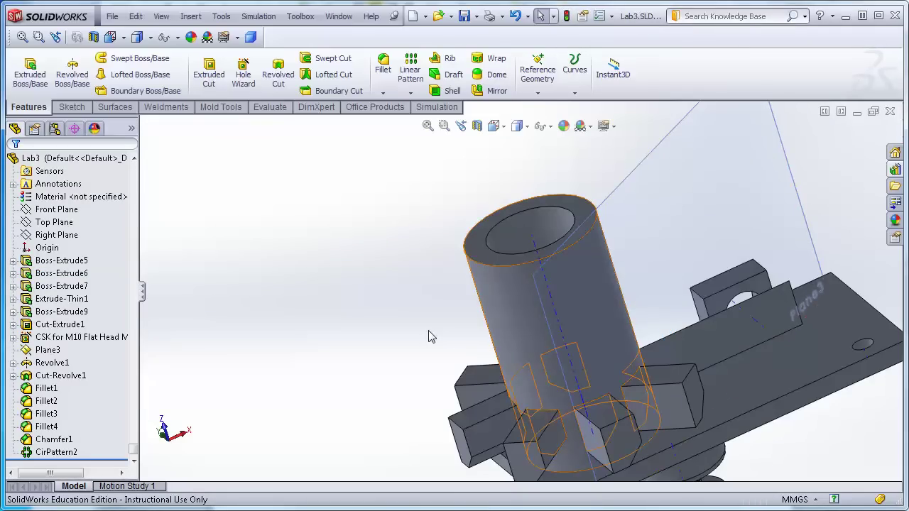
# Step: Start a linear pattern of the circular pattern CirPattern2 along the hollow cylinder's axis
pyautogui.moveTo(339, 252); pyautogui.dragTo(365, 374, button='middle')
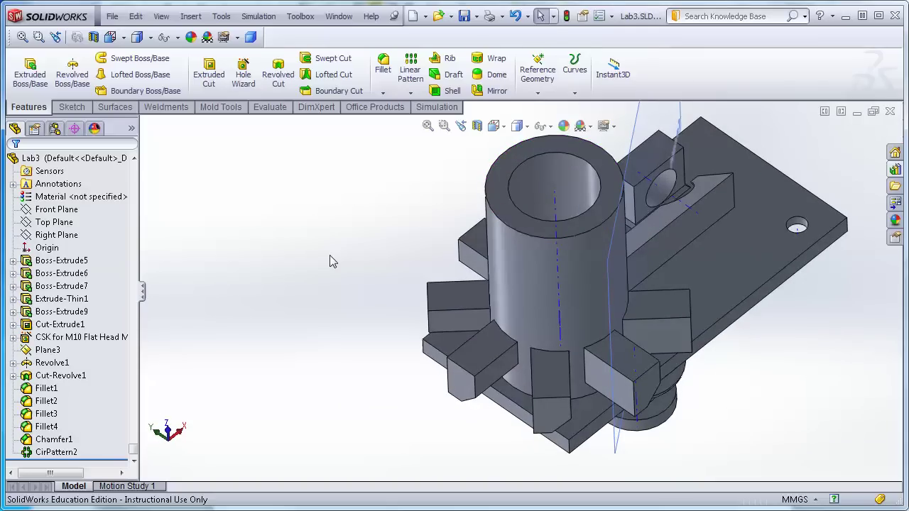
pyautogui.click(48, 453)
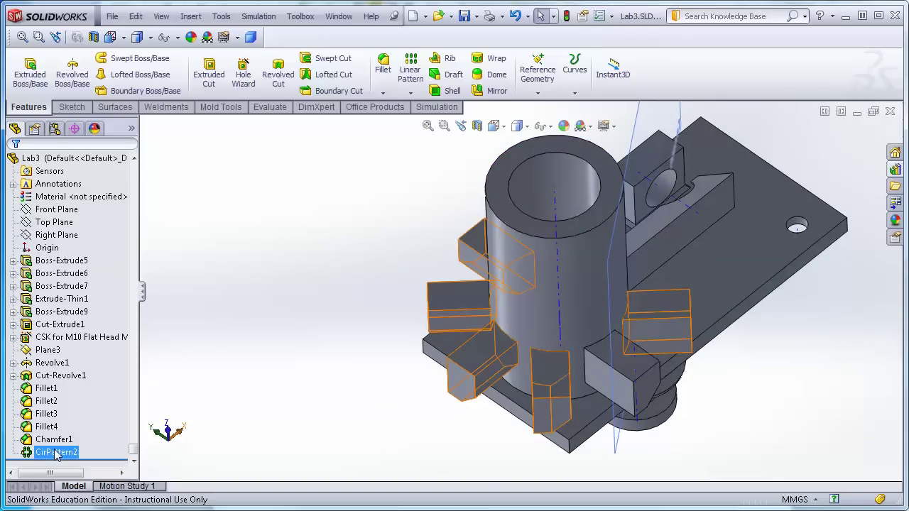
pyautogui.click(57, 454)
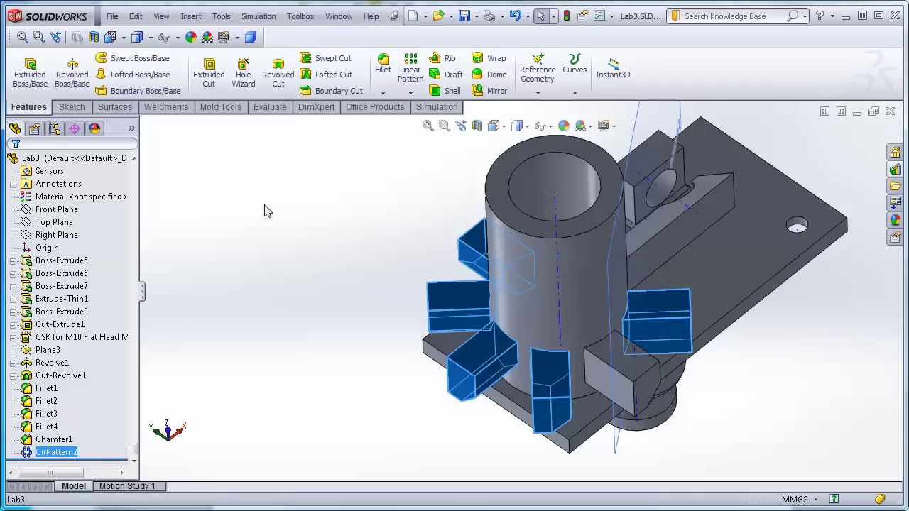
pyautogui.click(411, 68)
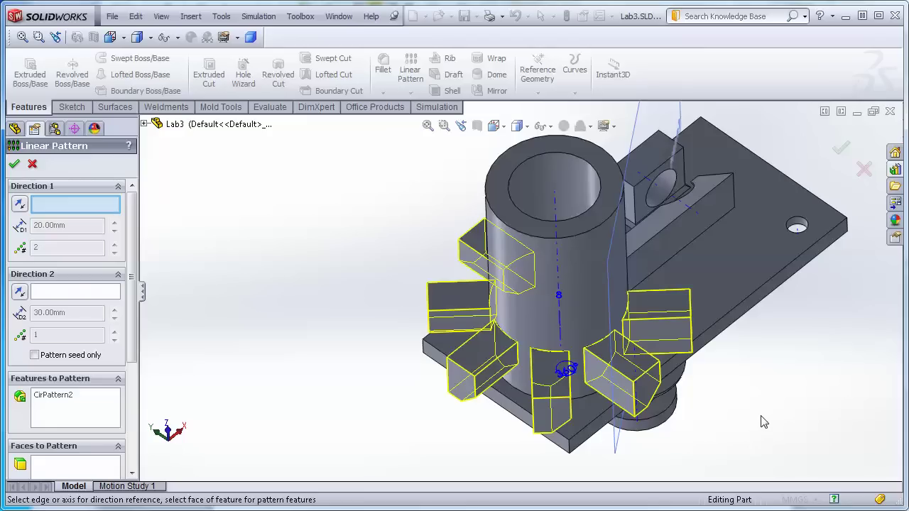
pyautogui.click(557, 213)
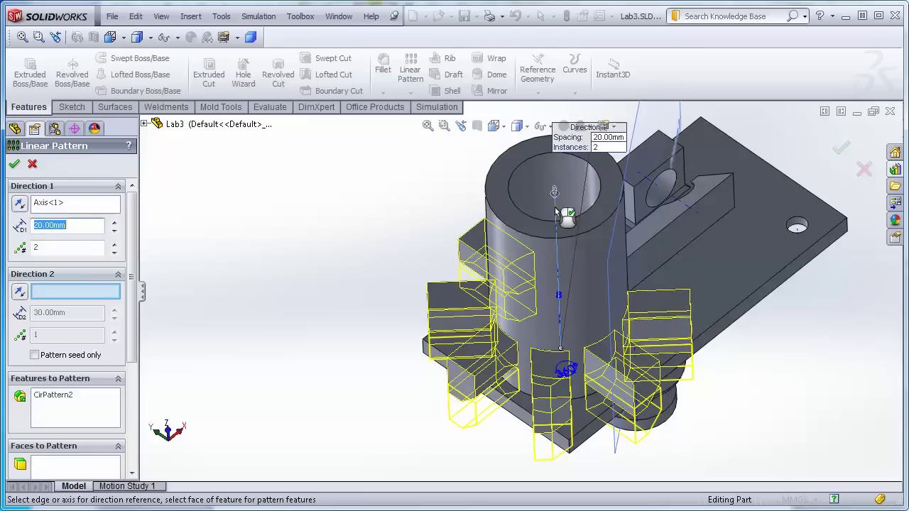
# Step: Set the linear pattern to 3 instances with a spacing of 40 mm
pyautogui.doubleClick(42, 254)
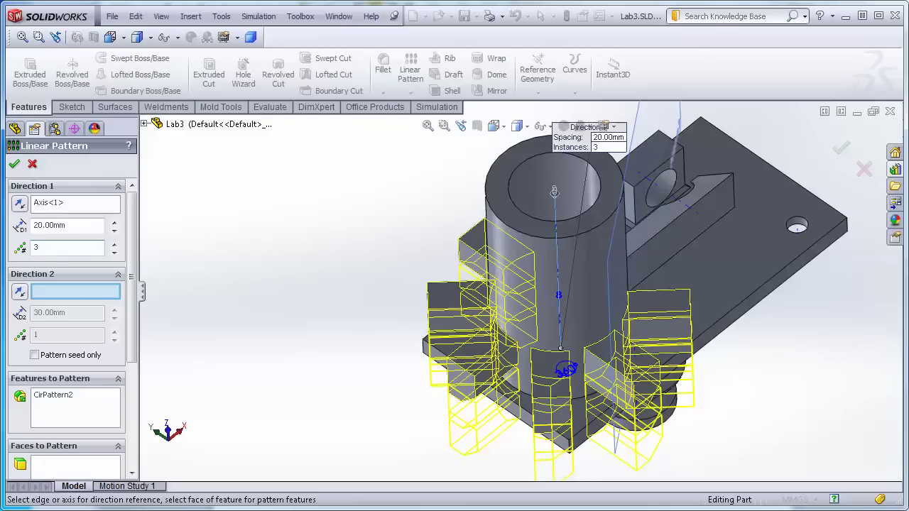
pyautogui.doubleClick(53, 226)
pyautogui.write('40')
pyautogui.press('Return')
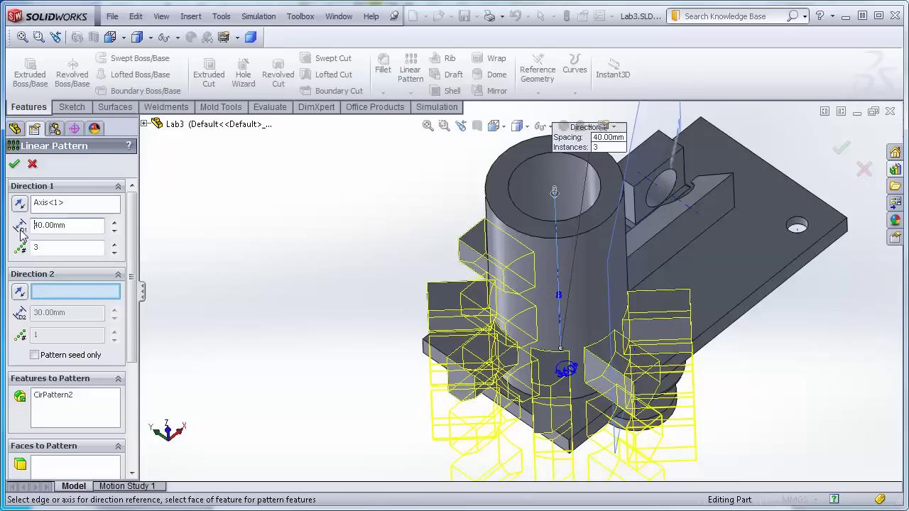
# Step: Reverse the linear pattern's direction so the rows run up the hollow cylinder, and accept the pattern
pyautogui.click(21, 204)
pyautogui.moveTo(414, 361); pyautogui.dragTo(503, 251, button='middle')
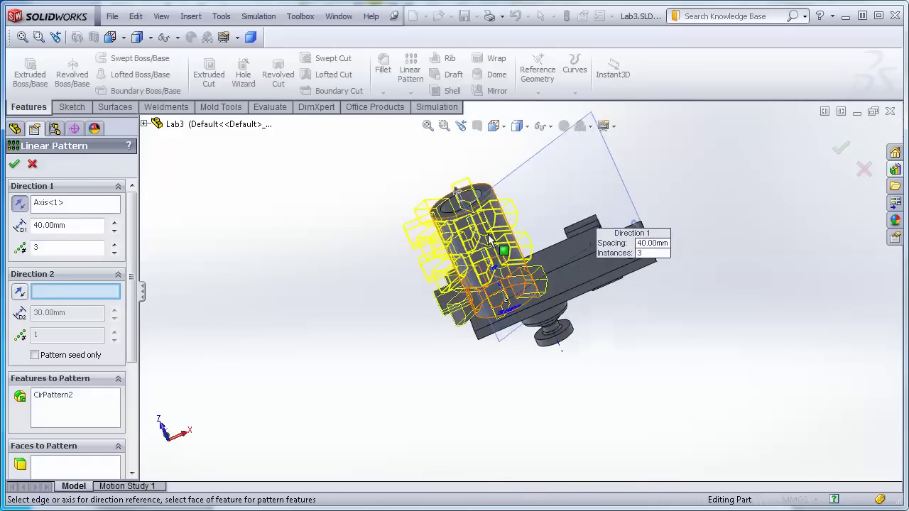
pyautogui.scroll(-3, 504, 252)
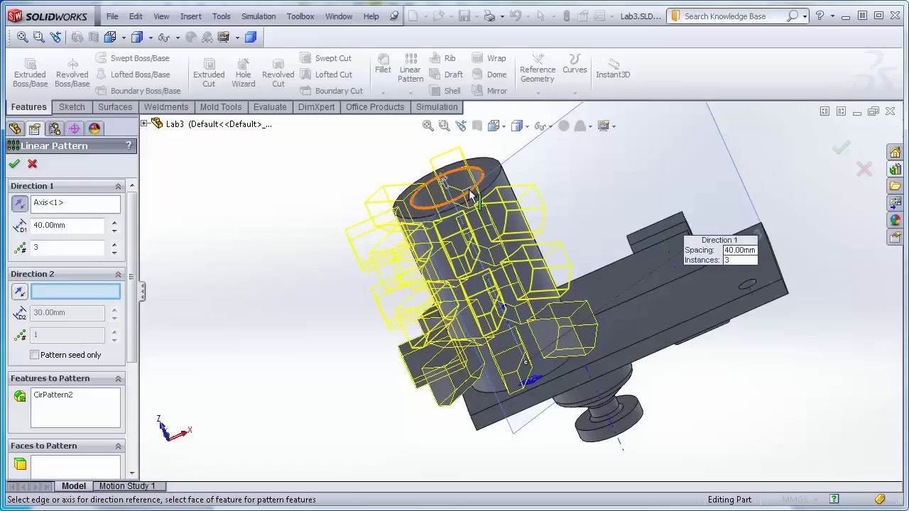
pyautogui.click(15, 164)
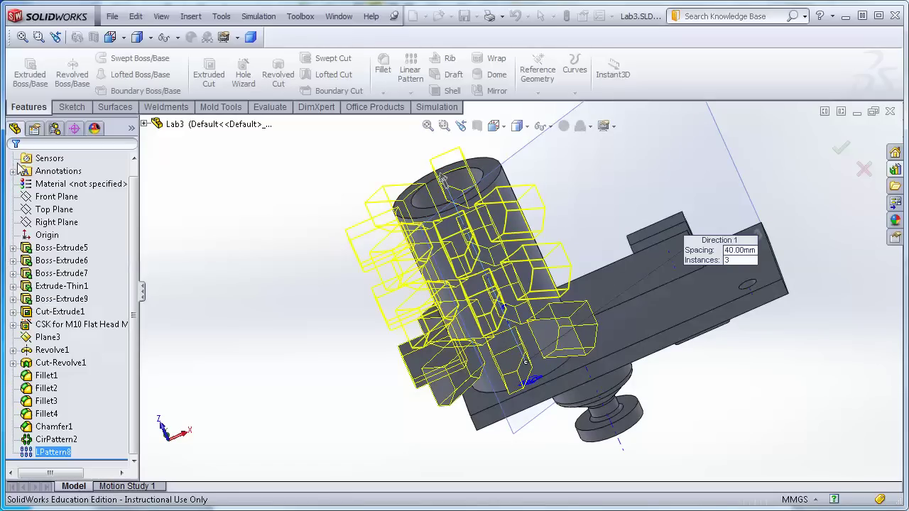
pyautogui.moveTo(248, 300); pyautogui.dragTo(364, 421, button='middle')
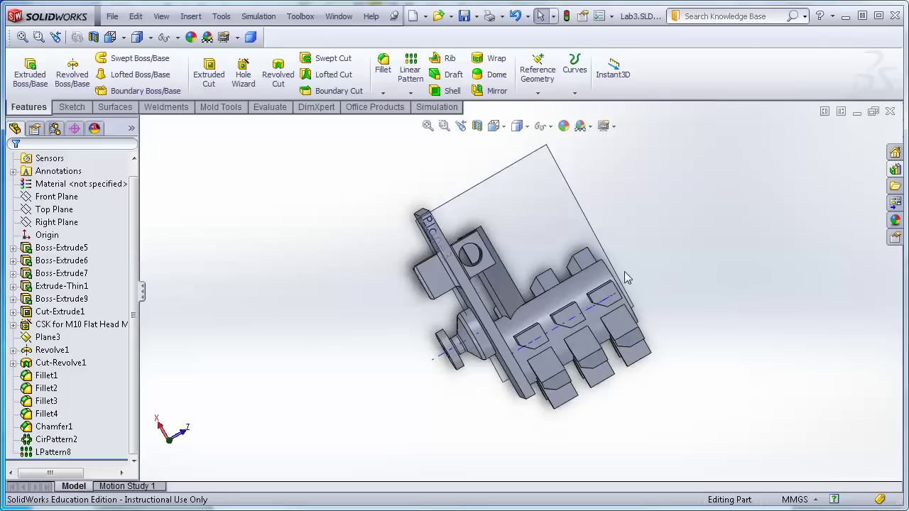
pyautogui.click(569, 284)
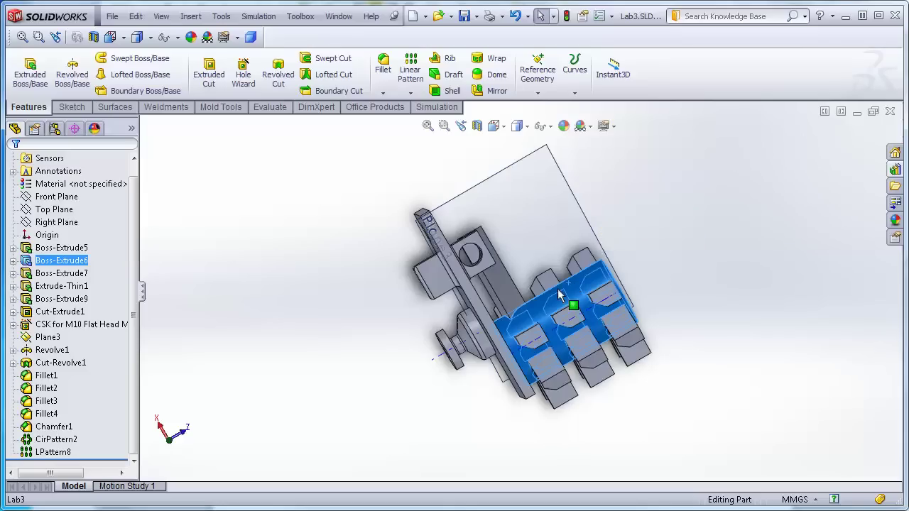
pyautogui.keyDown('ctrl'); pyautogui.click(506, 285); pyautogui.keyUp('ctrl')
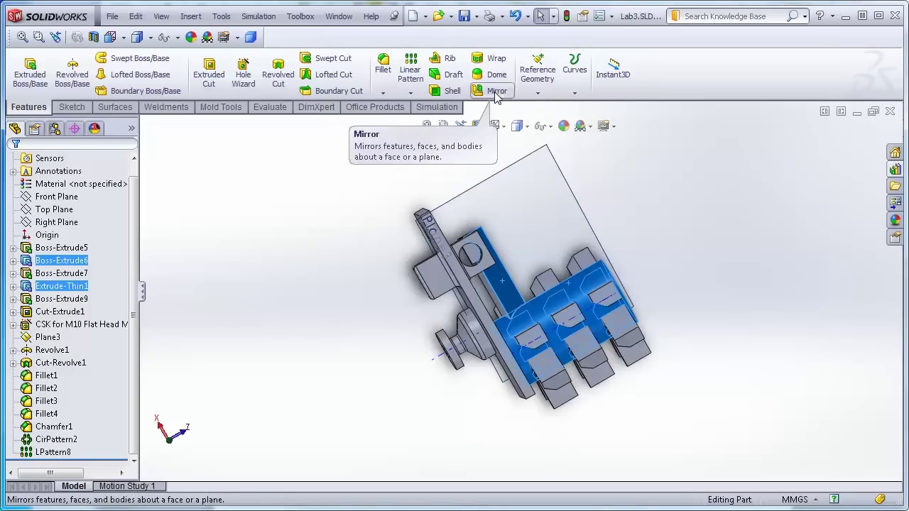
pyautogui.click(412, 94)
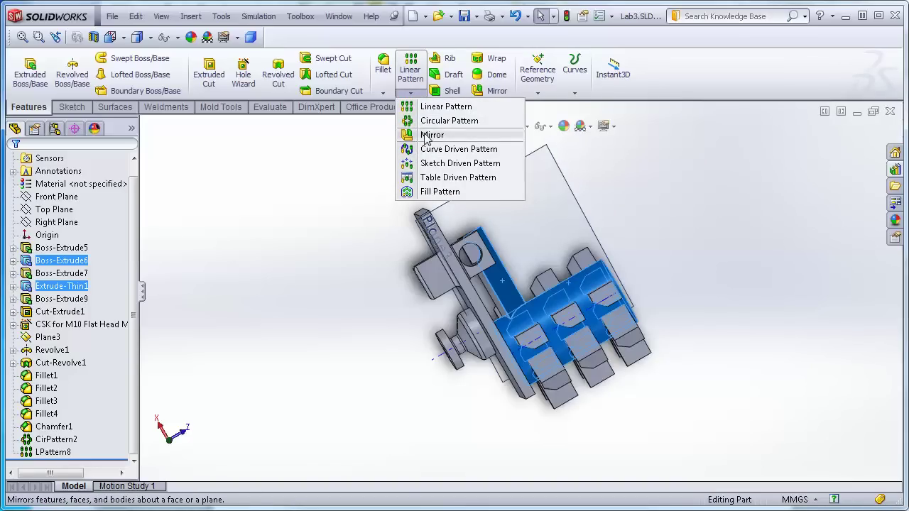
pyautogui.click(731, 159)
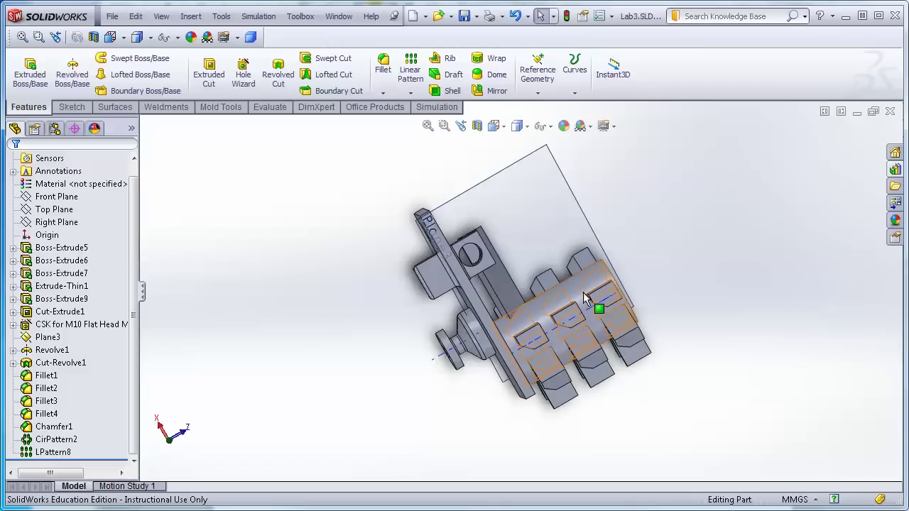
# Step: Start a Mirror of the hollow cylinder, Boss-Extrude6, clear the preselected mirror face, and add Extrude-Thin1 to the mirrored features
pyautogui.click(553, 296)
pyautogui.keyDown('ctrl'); pyautogui.click(518, 305); pyautogui.keyUp('ctrl')
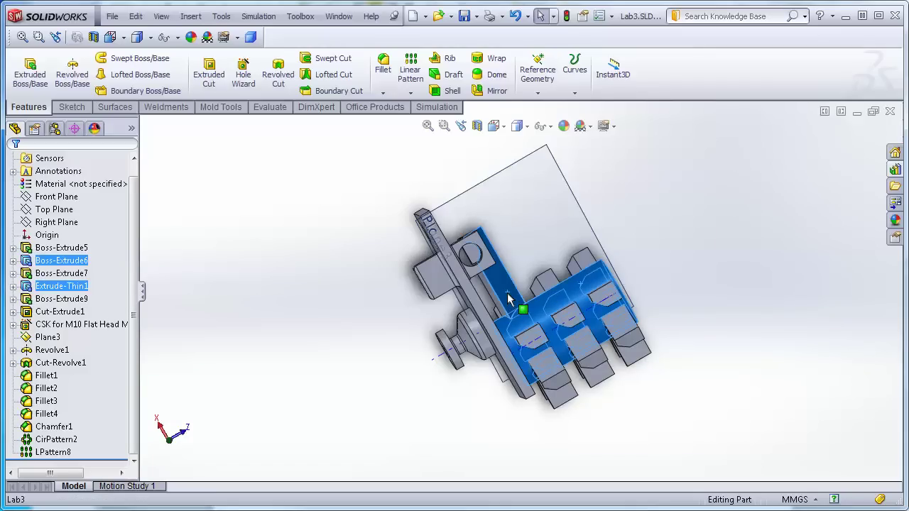
pyautogui.moveTo(721, 217); pyautogui.dragTo(697, 262, button='middle')
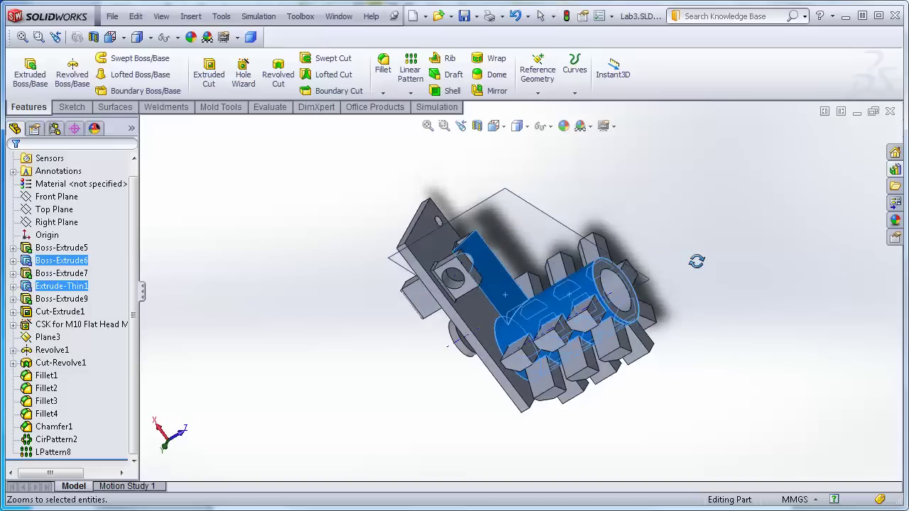
pyautogui.click(497, 91)
pyautogui.moveTo(282, 410); pyautogui.dragTo(300, 412, button='middle')
pyautogui.click(92, 203)
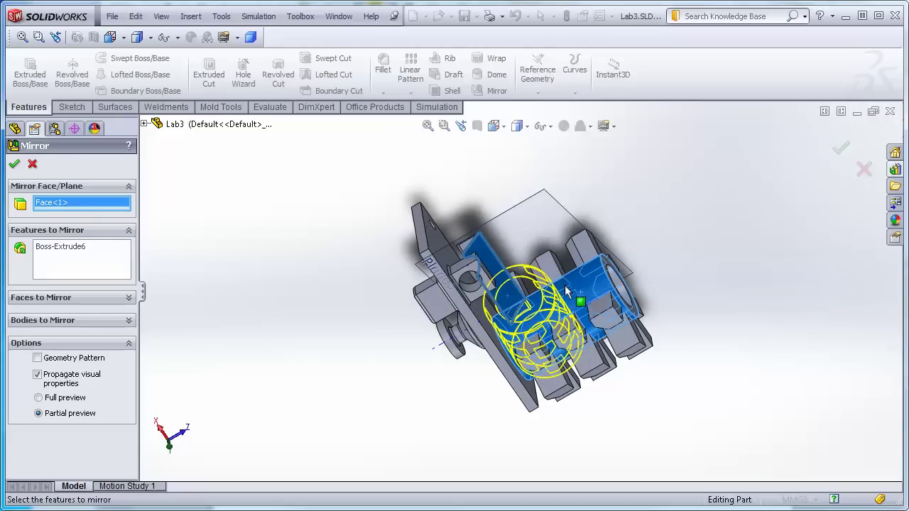
pyautogui.press('Delete')
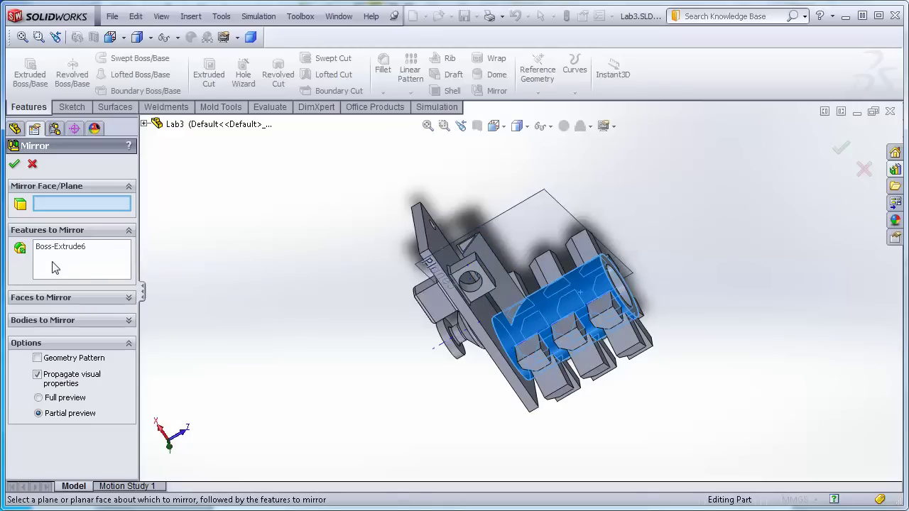
pyautogui.click(123, 276)
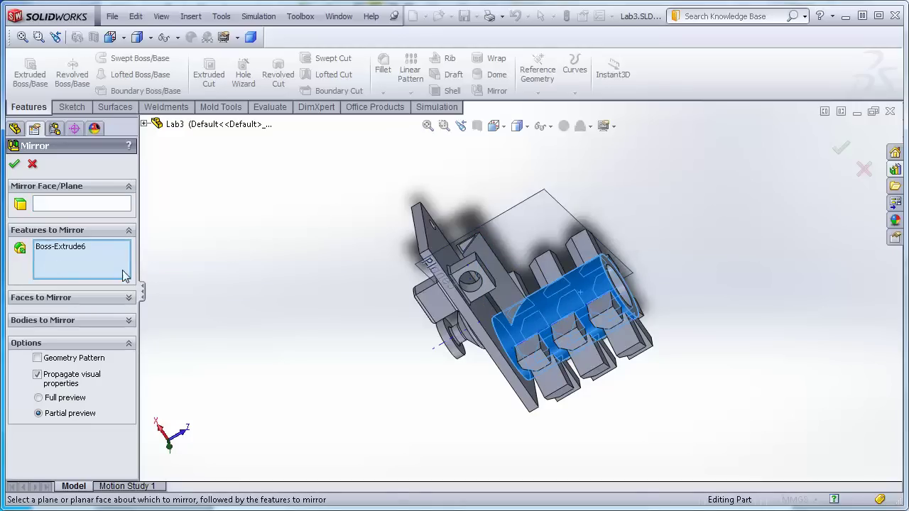
pyautogui.click(475, 250)
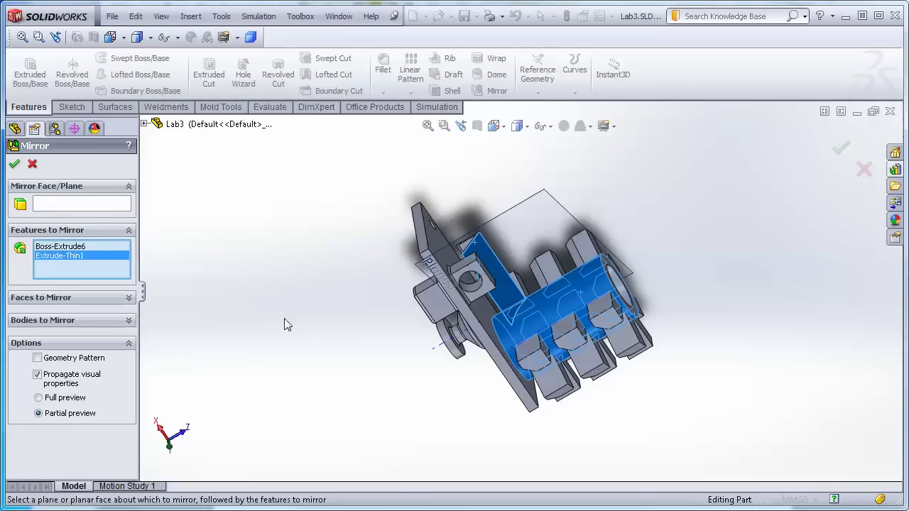
# Step: Mirror the features about the base plate's large face opposite the hollow cylinder, and accept the mirror
pyautogui.click(107, 206)
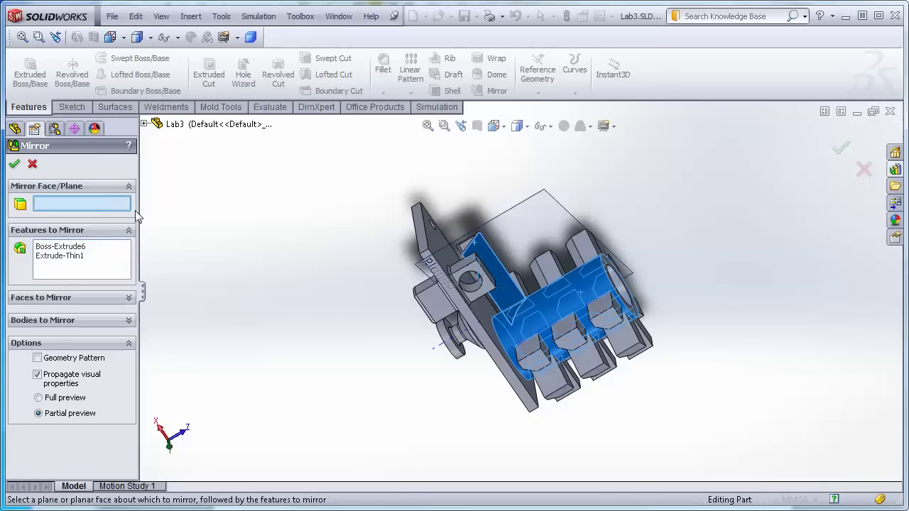
pyautogui.moveTo(308, 265); pyautogui.dragTo(298, 292, button='middle')
pyautogui.moveTo(276, 398); pyautogui.dragTo(309, 258, button='middle')
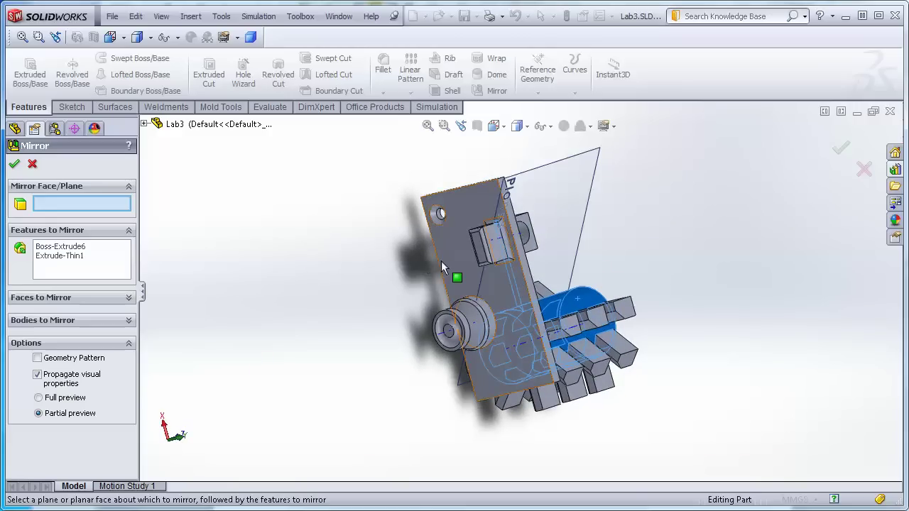
pyautogui.click(448, 250)
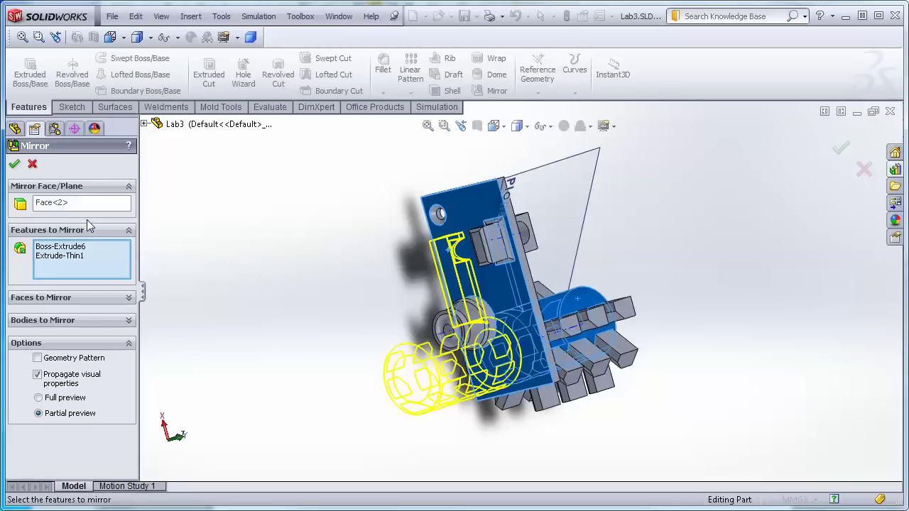
pyautogui.click(14, 164)
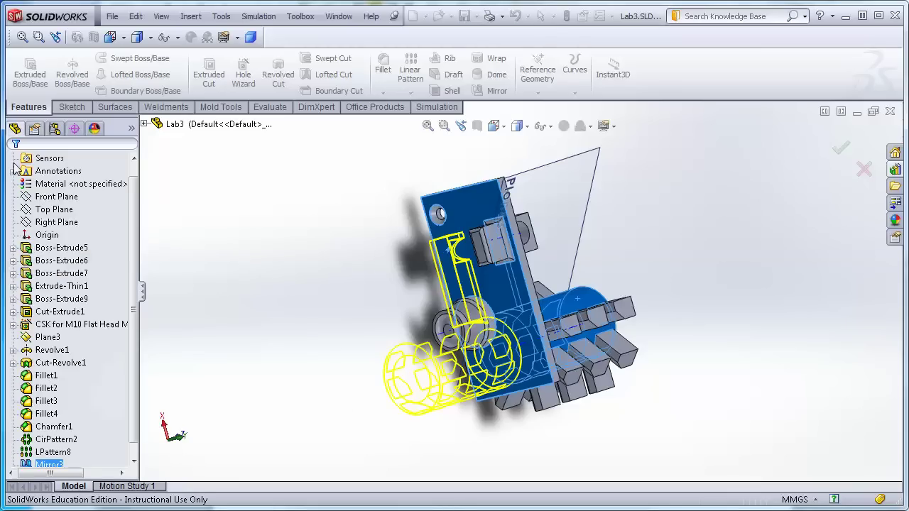
pyautogui.moveTo(415, 264); pyautogui.dragTo(362, 291, button='middle')
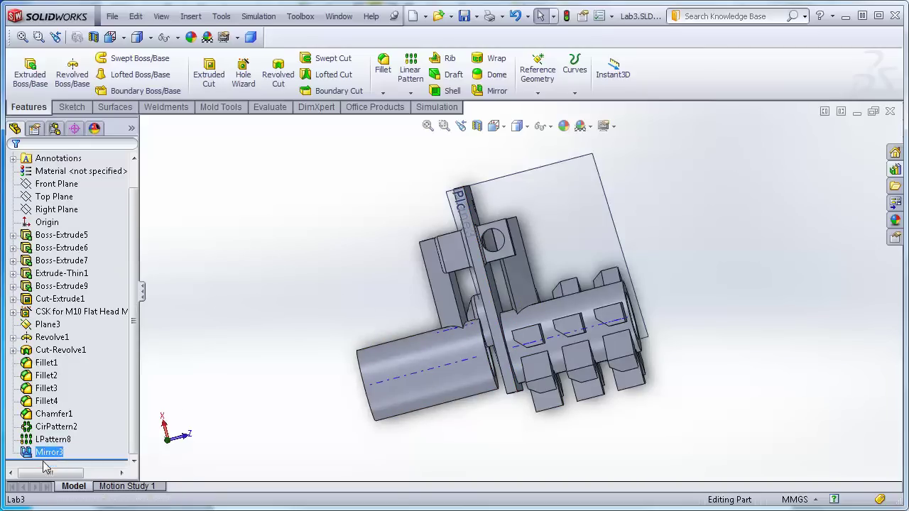
# Step: Edit the mirror feature to use the base plate's large face on the hollow cylinder's side as the mirror face, and accept it
pyautogui.rightClick(46, 458)
pyautogui.click(52, 423)
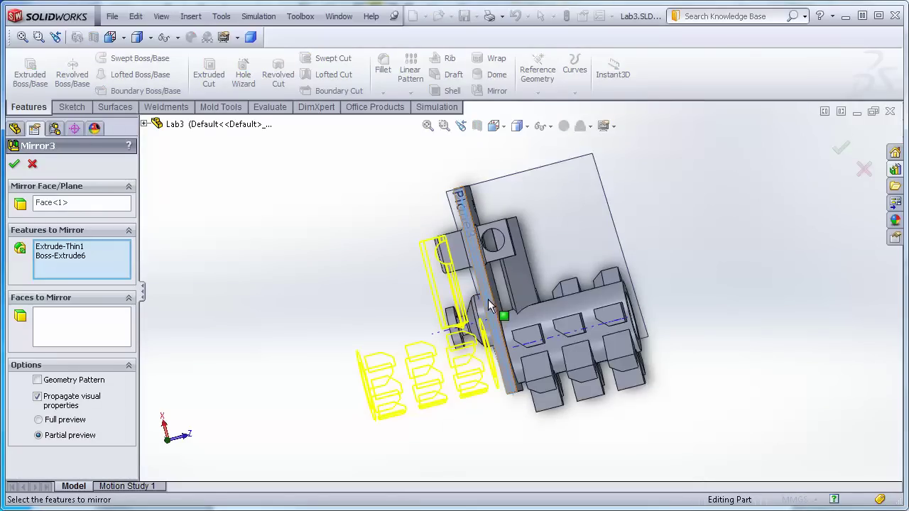
pyautogui.click(82, 205)
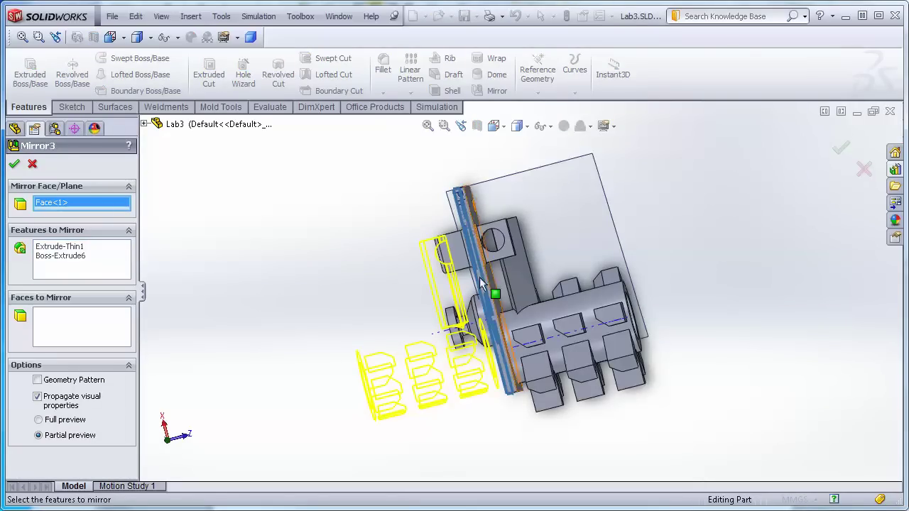
pyautogui.moveTo(345, 250); pyautogui.dragTo(362, 266, button='middle')
pyautogui.scroll(-3, 387, 277)
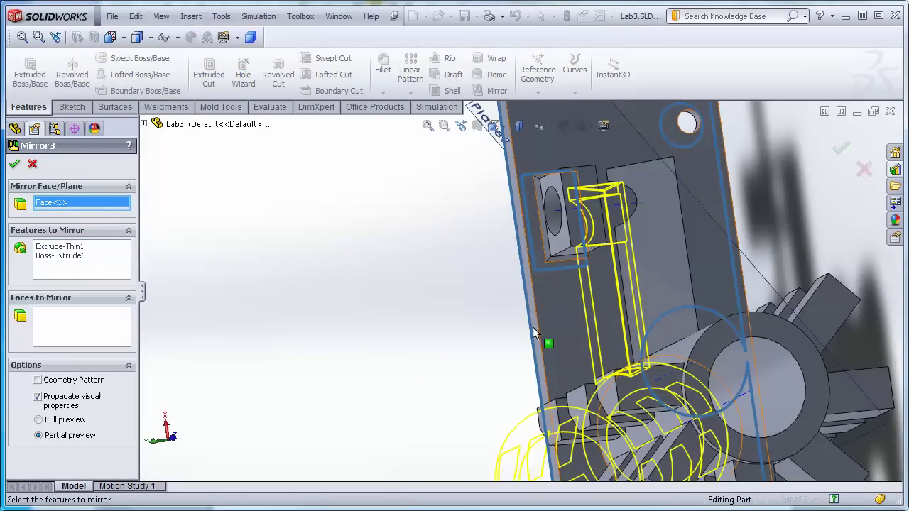
pyautogui.click(562, 332)
pyautogui.moveTo(349, 348); pyautogui.dragTo(378, 254, button='middle')
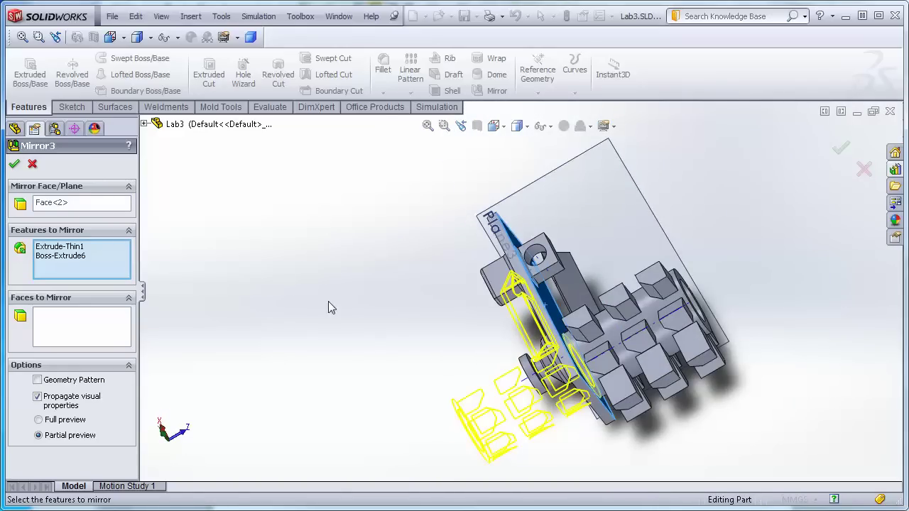
pyautogui.click(15, 166)
pyautogui.moveTo(345, 319); pyautogui.dragTo(483, 341, button='middle')
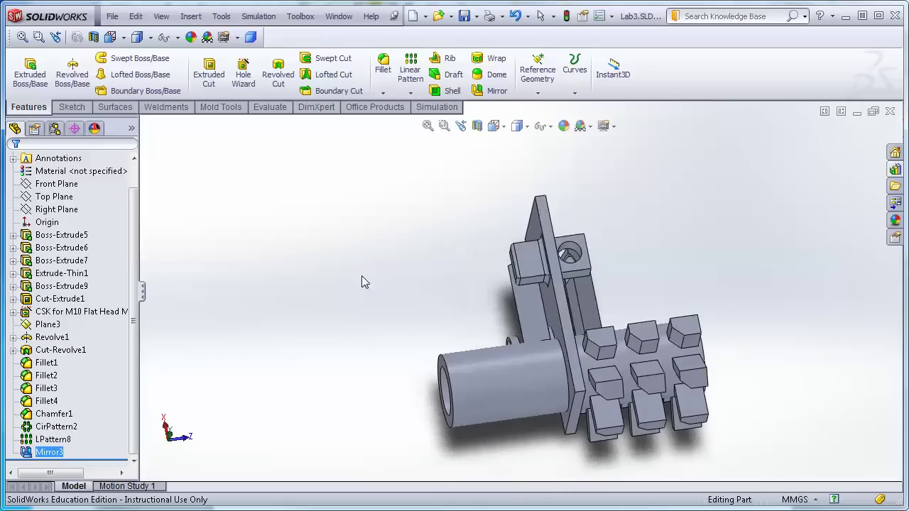
# Step: Edit the Mirror3 feature to also mirror the circular pattern CirPattern2 and the linear pattern LPattern8, and accept it
pyautogui.moveTo(424, 270); pyautogui.dragTo(363, 346, button='middle')
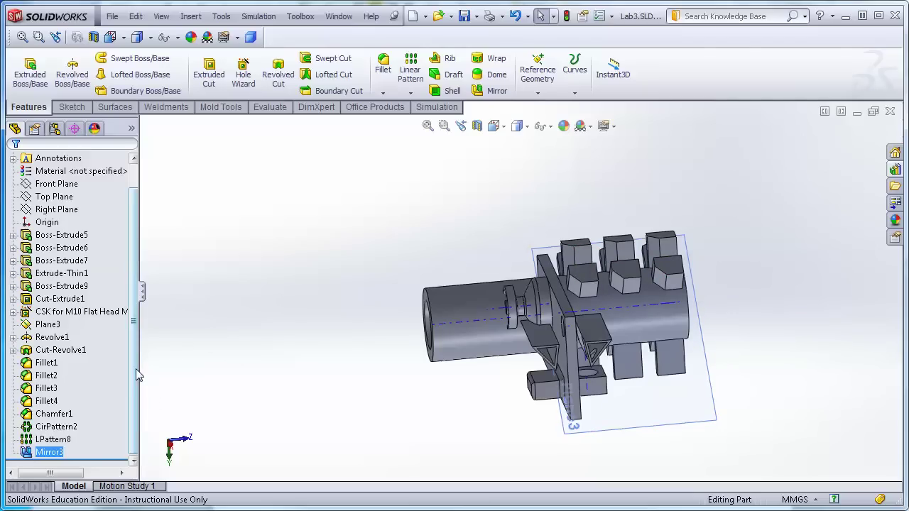
pyautogui.rightClick(51, 456)
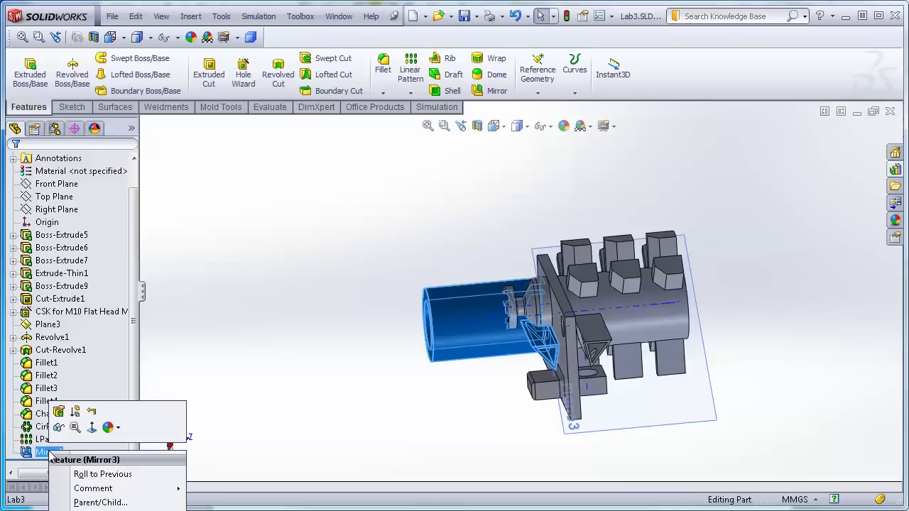
pyautogui.click(59, 413)
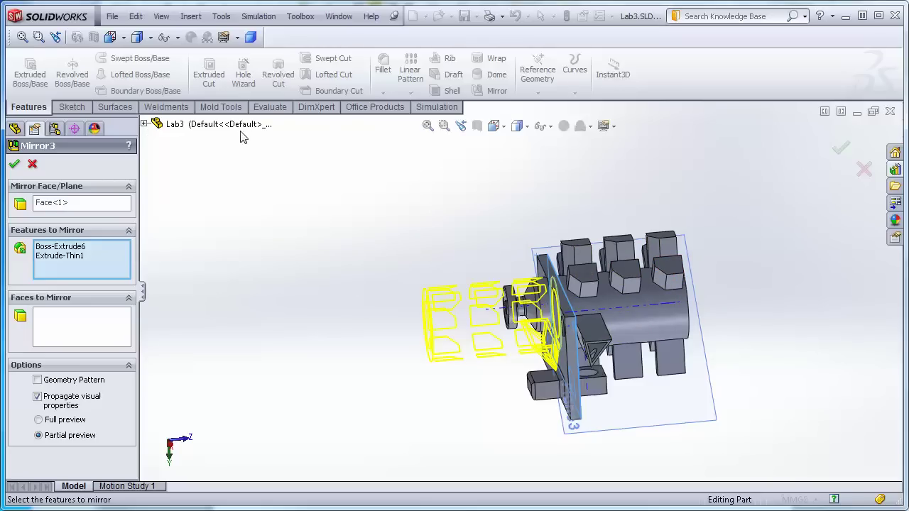
pyautogui.click(144, 124)
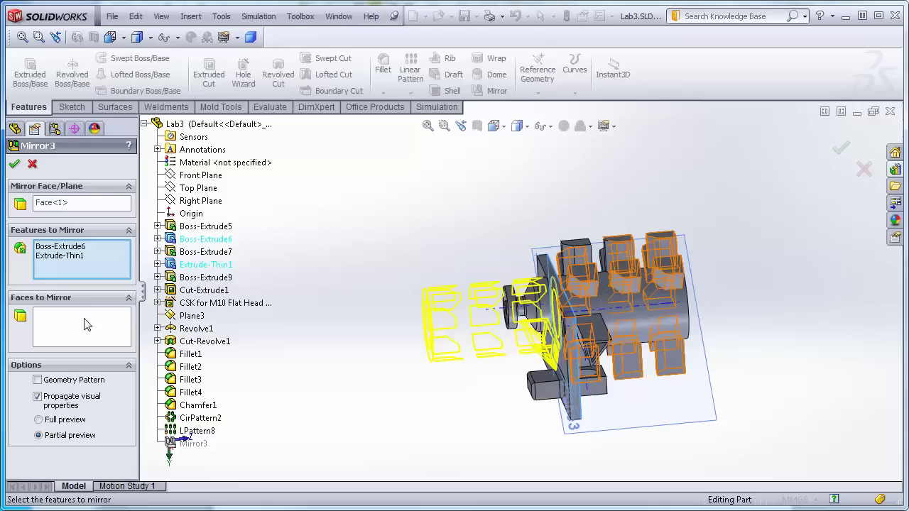
pyautogui.click(204, 421)
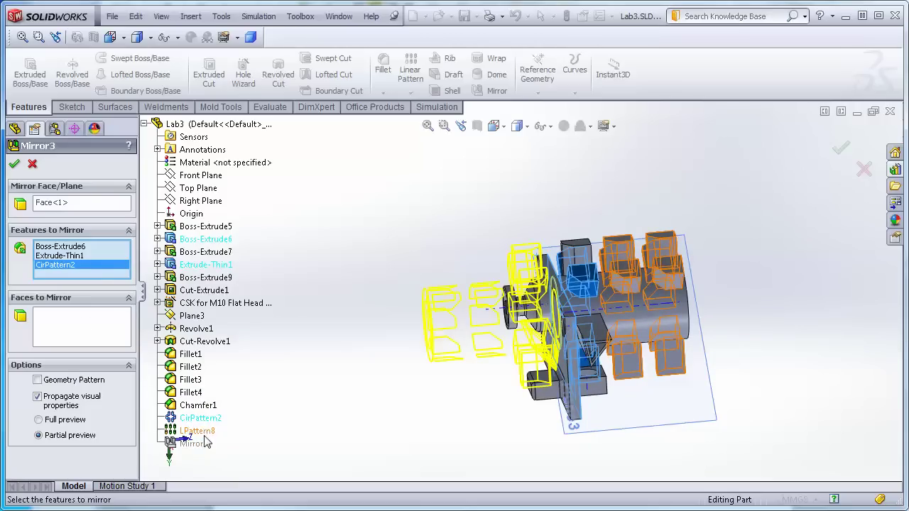
pyautogui.click(195, 432)
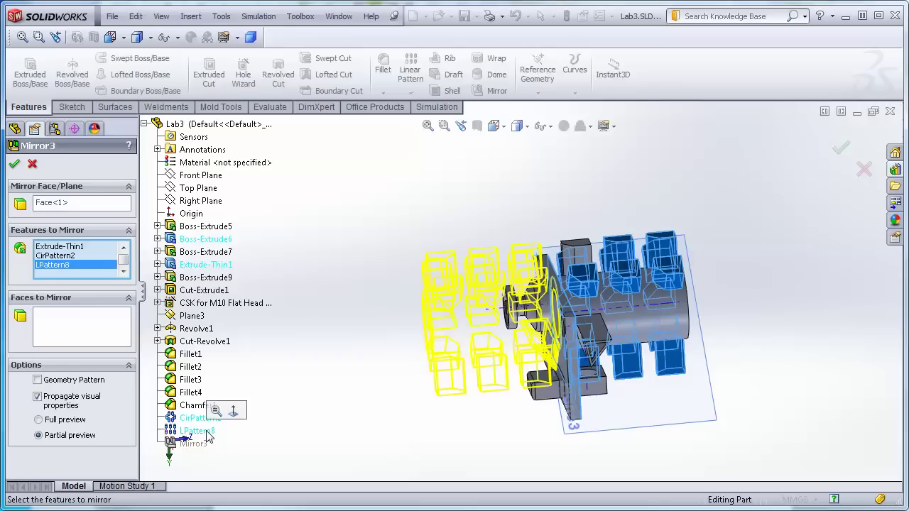
pyautogui.click(14, 164)
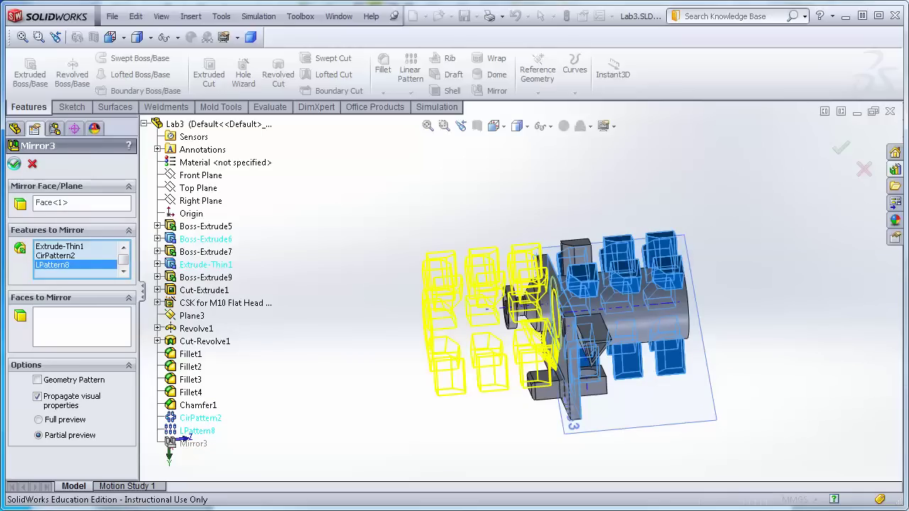
pyautogui.moveTo(283, 243); pyautogui.dragTo(252, 459, button='middle')
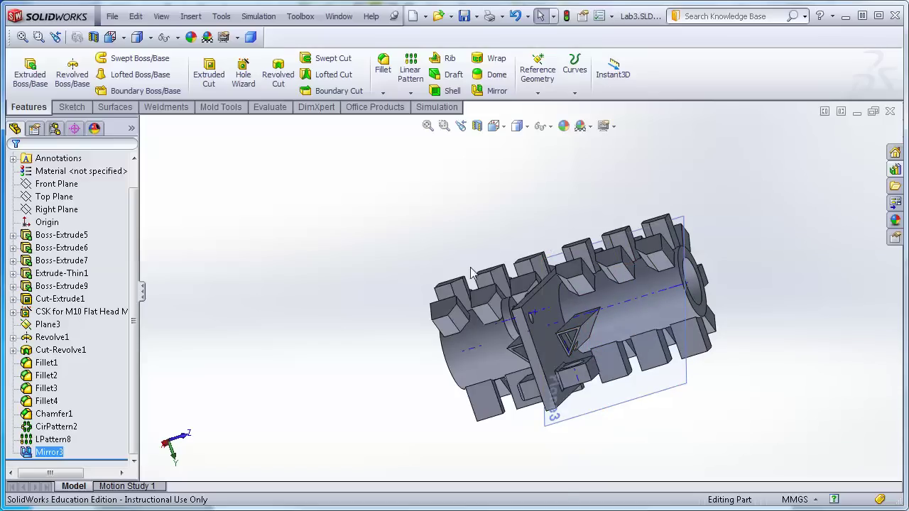
pyautogui.moveTo(355, 314); pyautogui.dragTo(465, 302, button='middle')
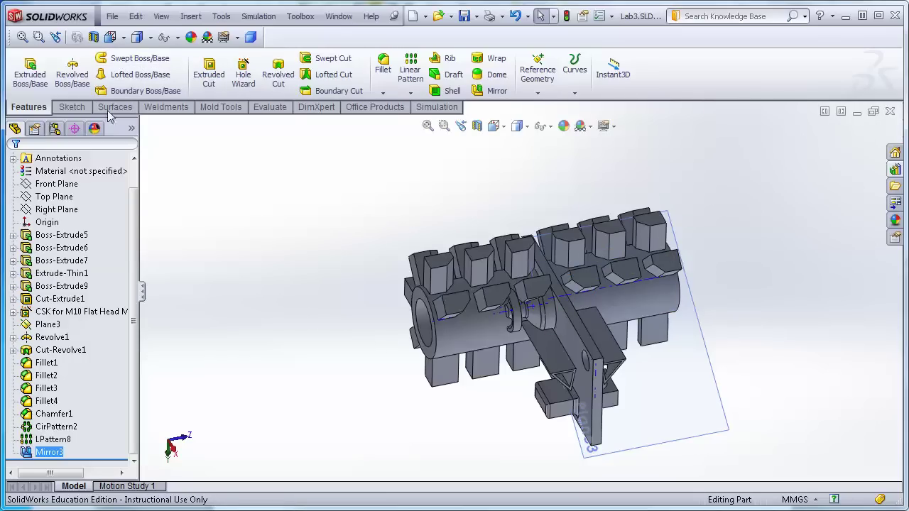
# Step: Save the Lab3 part and close it
pyautogui.click(113, 15)
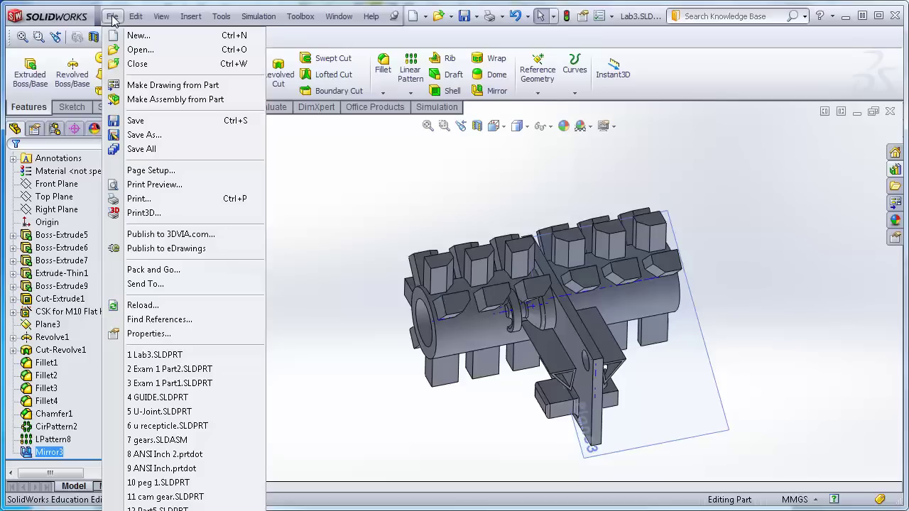
pyautogui.click(137, 121)
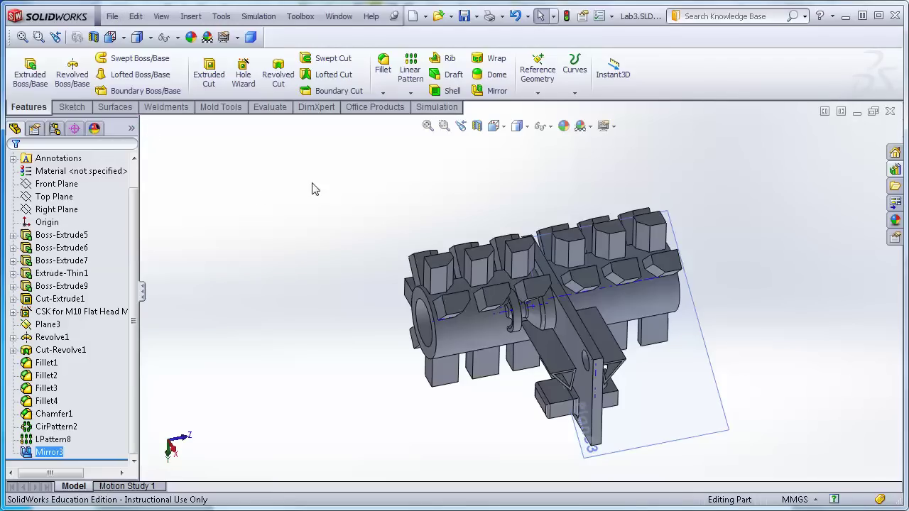
pyautogui.click(112, 16)
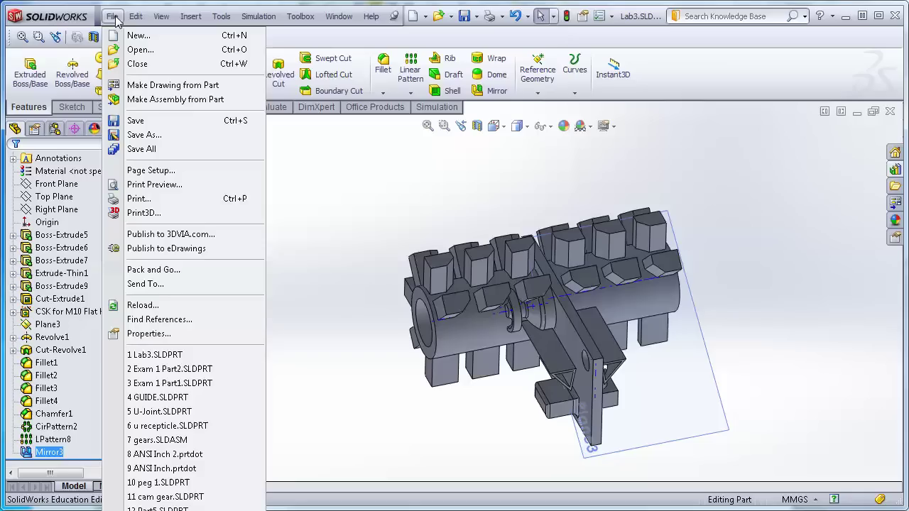
pyautogui.click(137, 64)
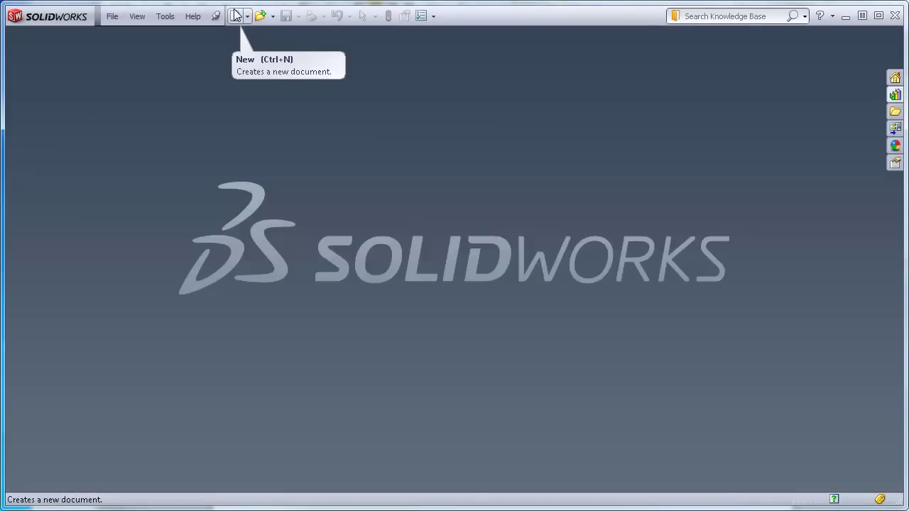
# Step: Create a new part and start an extruded boss by sketching a corner rectangle about 5.4 in long from the origin on the Front Plane
pyautogui.click(236, 15)
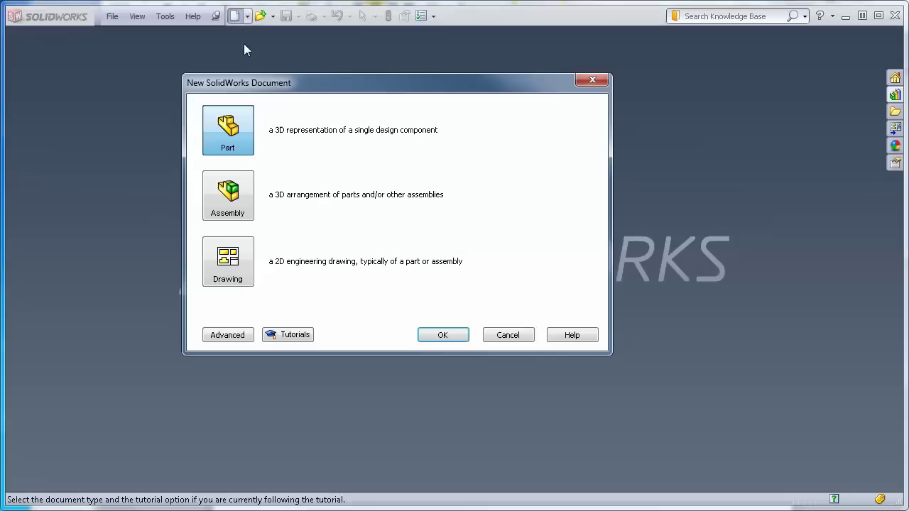
pyautogui.click(447, 334)
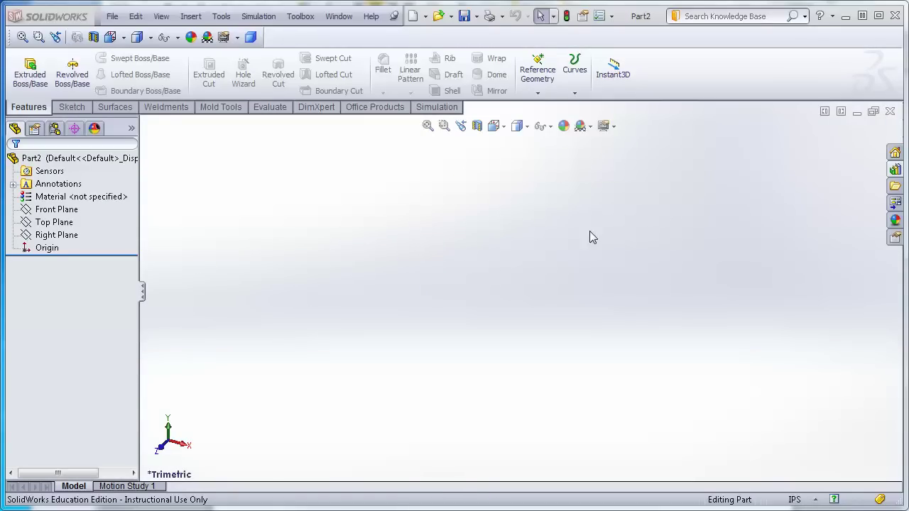
pyautogui.click(29, 76)
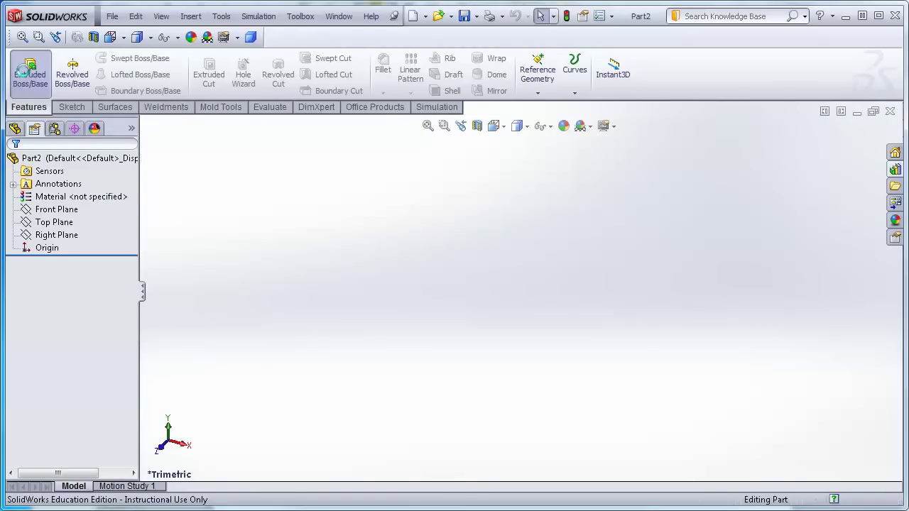
pyautogui.click(386, 182)
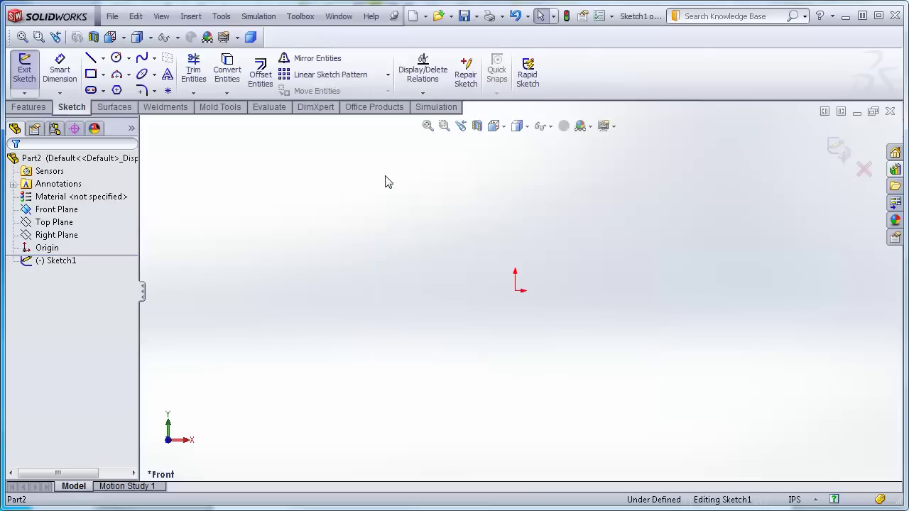
pyautogui.click(91, 74)
pyautogui.click(521, 290)
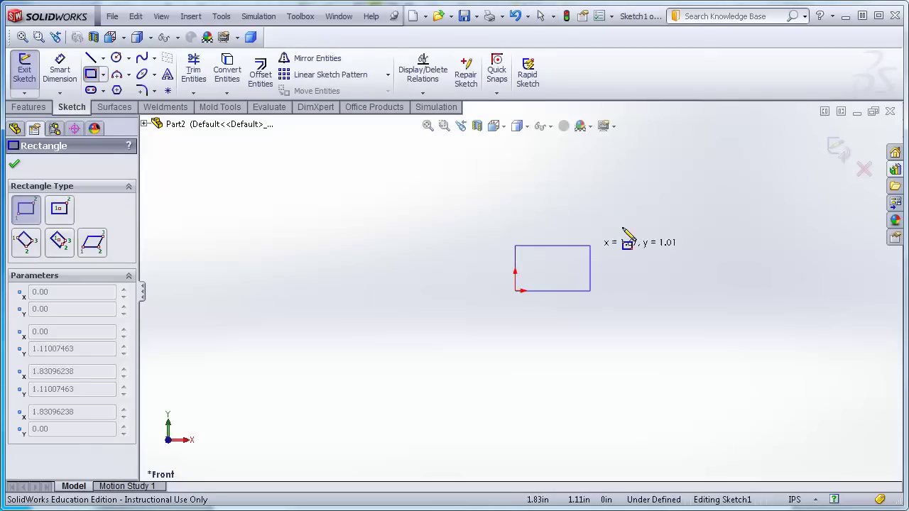
pyautogui.click(759, 139)
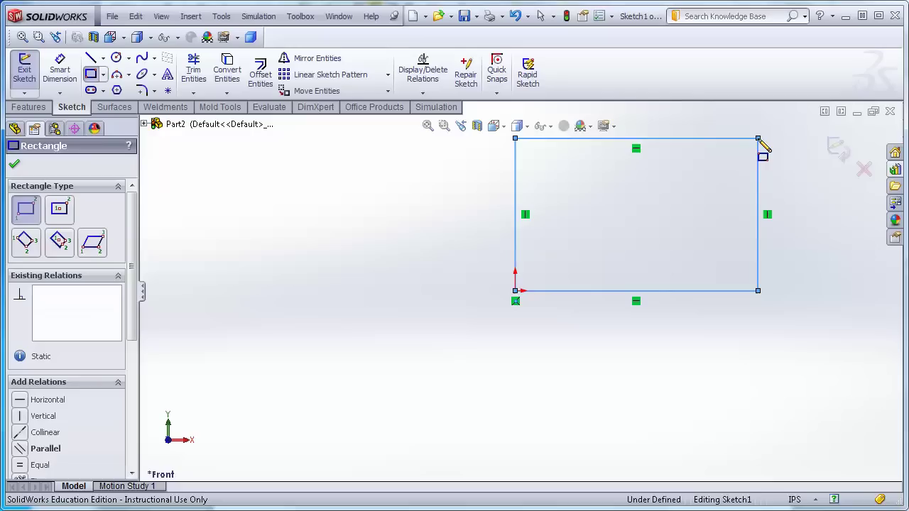
# Step: Finish the rectangle sketch, extrude it to a blind depth of about 0.64 in, and accept the extrusion
pyautogui.click(840, 150)
pyautogui.click(839, 149)
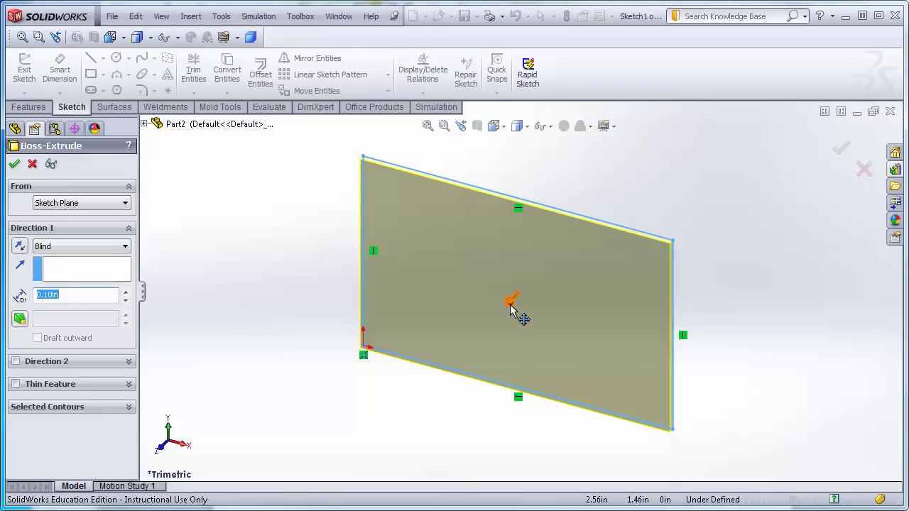
pyautogui.click(498, 317)
pyautogui.click(502, 316)
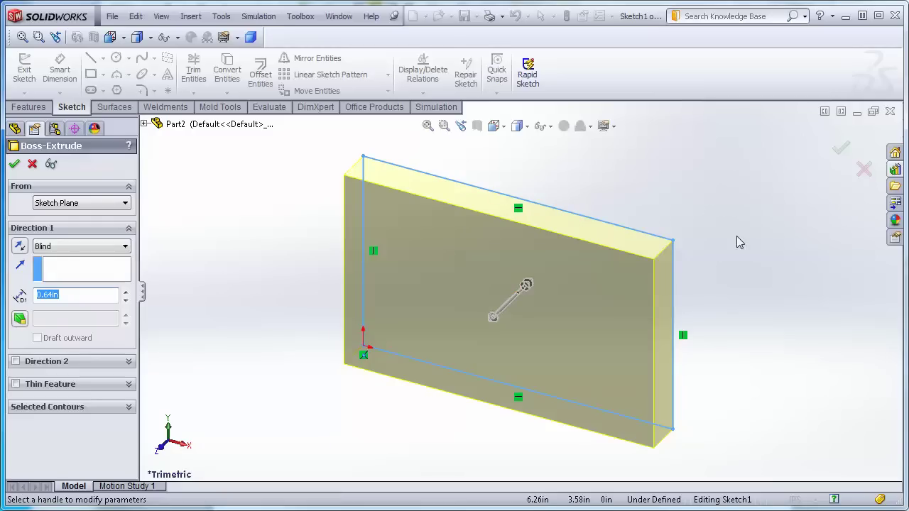
pyautogui.click(836, 152)
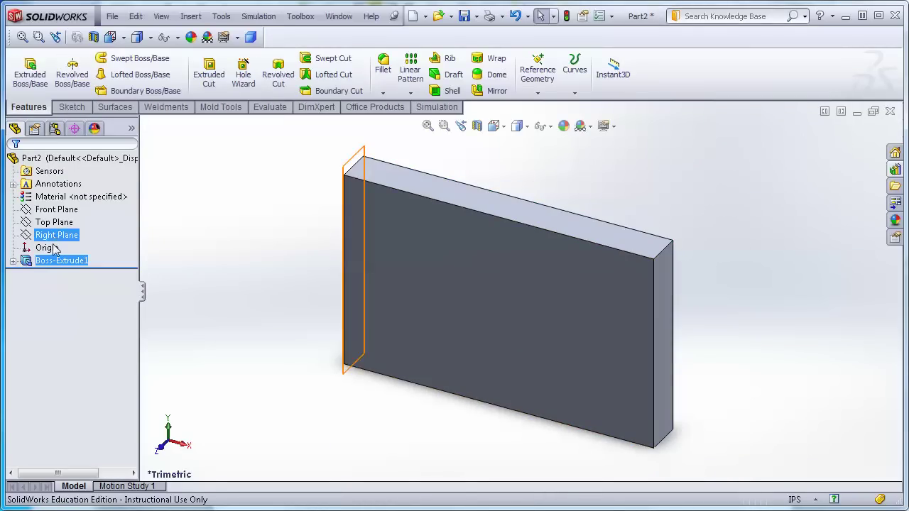
# Step: Create a reference plane through the midpoints of the block's two short edges on its large front face, perpendicular to that face
pyautogui.click(69, 211)
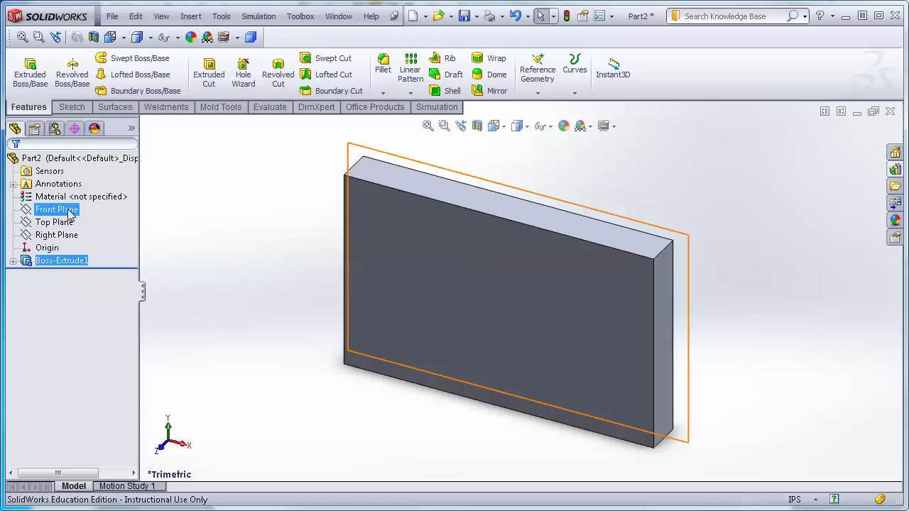
pyautogui.click(171, 224)
pyautogui.moveTo(826, 270); pyautogui.dragTo(852, 181, button='middle')
pyautogui.moveTo(609, 452); pyautogui.dragTo(634, 300, button='middle')
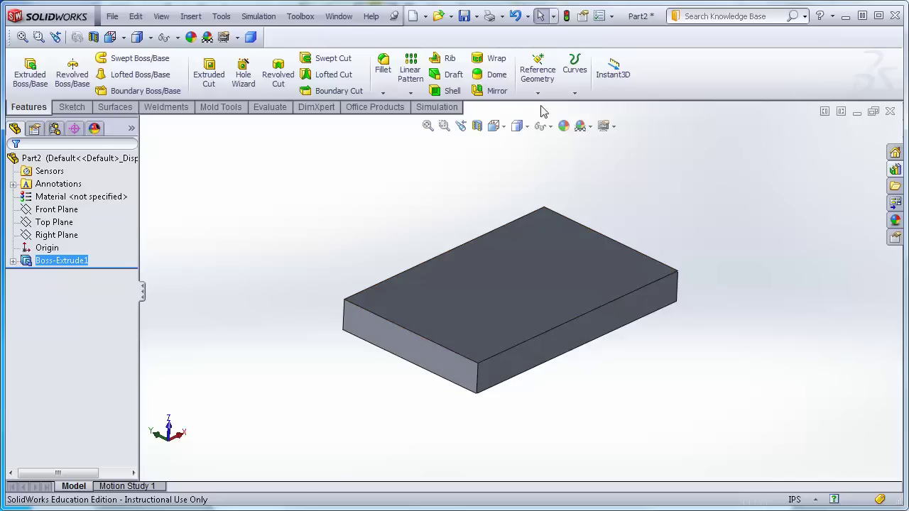
pyautogui.click(548, 78)
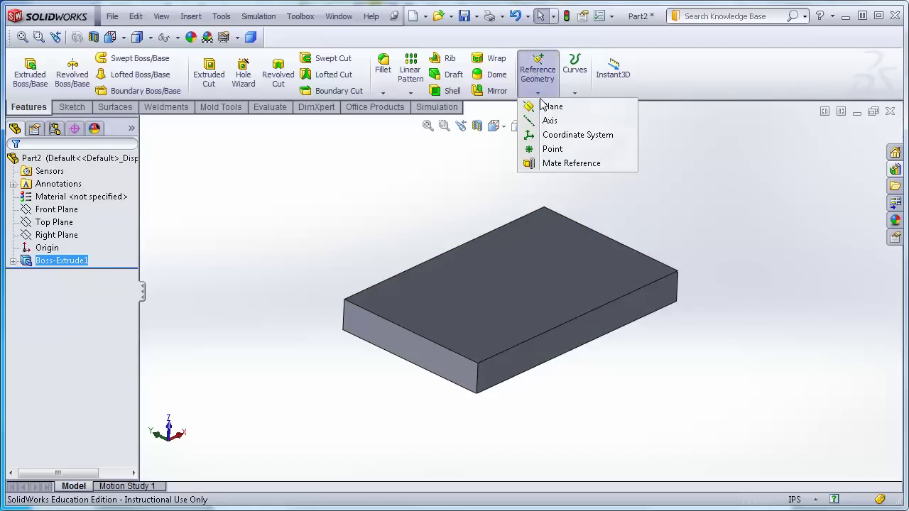
pyautogui.click(552, 107)
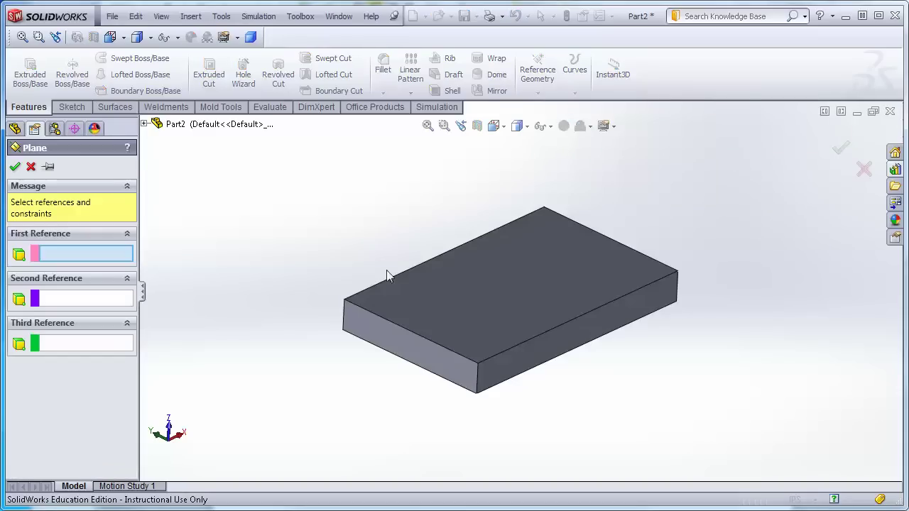
pyautogui.click(411, 333)
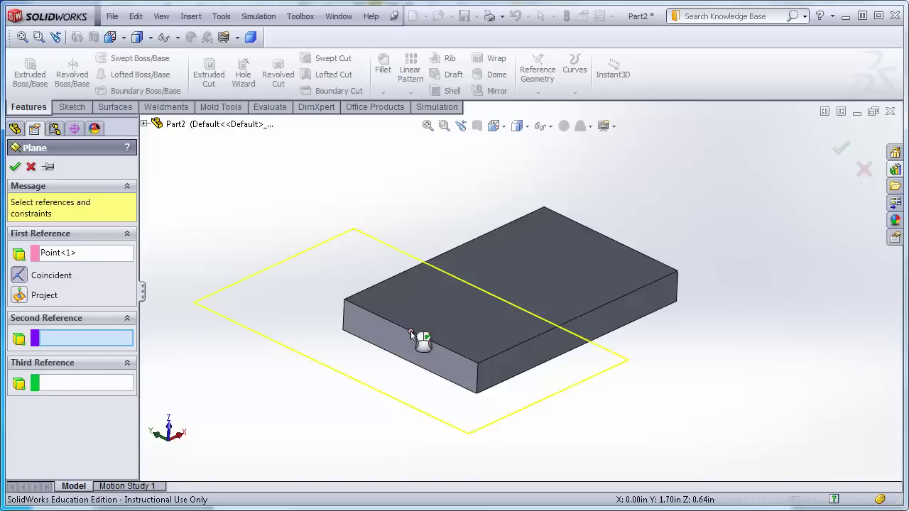
pyautogui.click(611, 240)
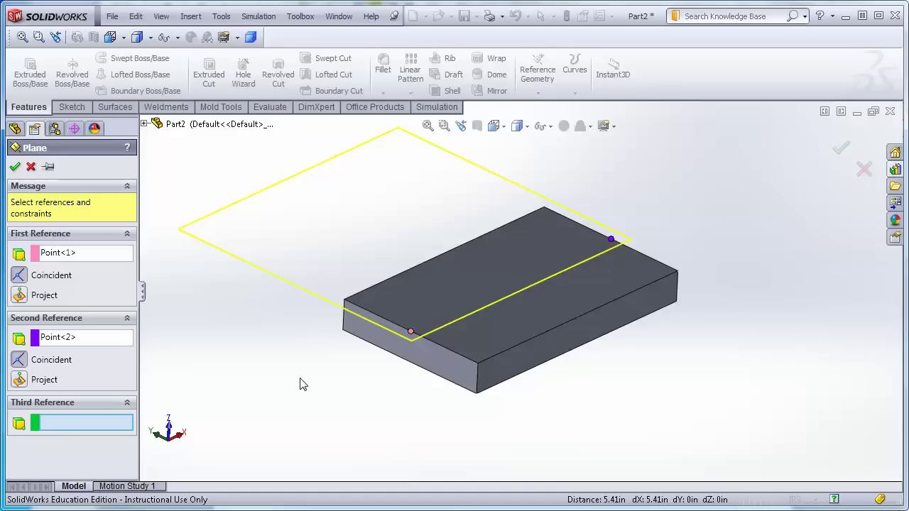
pyautogui.click(475, 265)
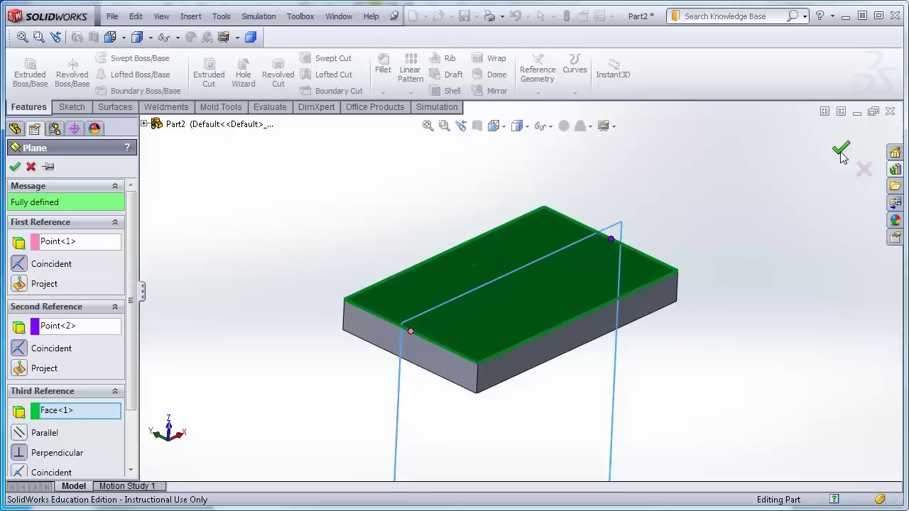
pyautogui.click(840, 151)
pyautogui.moveTo(655, 429); pyautogui.dragTo(496, 336, button='middle')
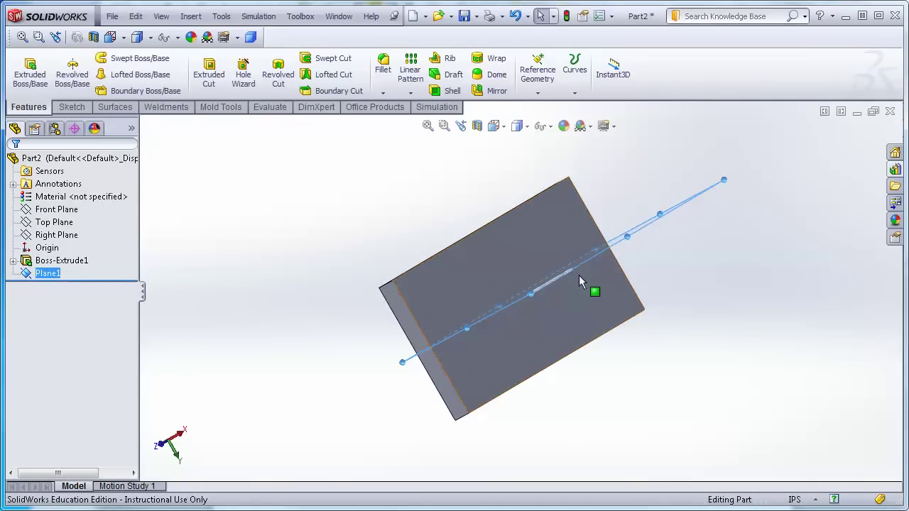
pyautogui.moveTo(702, 361); pyautogui.dragTo(670, 345, button='middle')
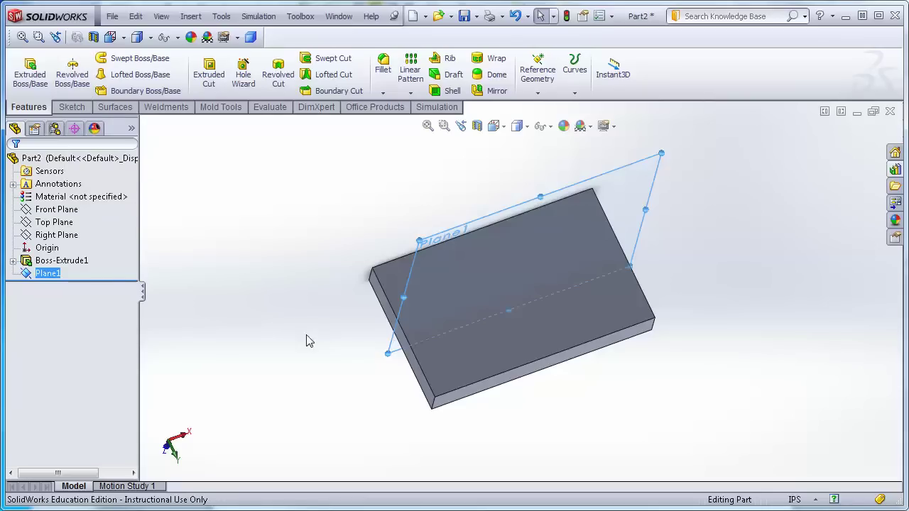
# Step: Sketch a closed, notched five-line profile across the mid-plane on the block's large back face and exit the sketch
pyautogui.click(70, 107)
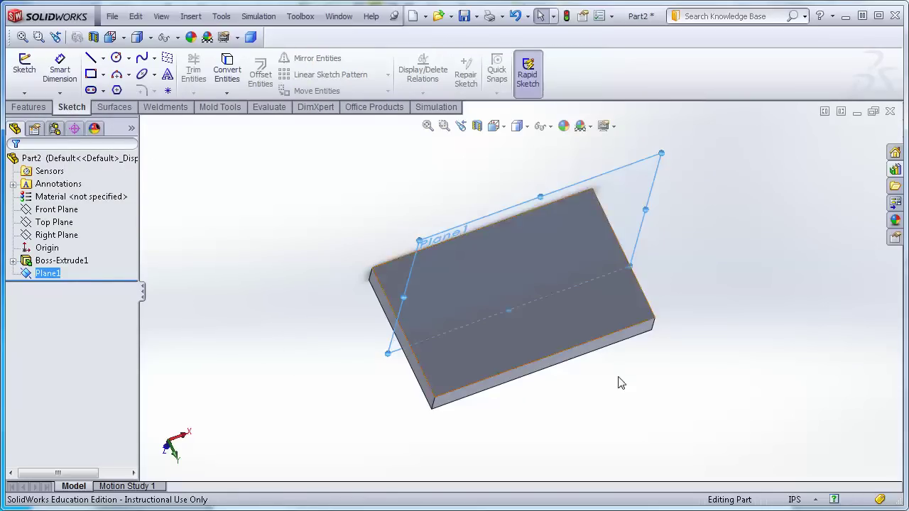
pyautogui.click(519, 325)
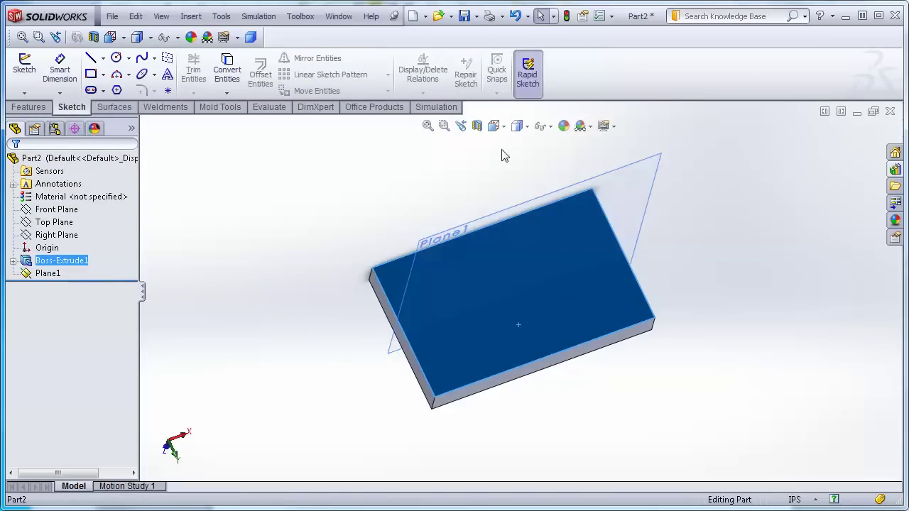
pyautogui.moveTo(492, 133)
pyautogui.click(565, 186)
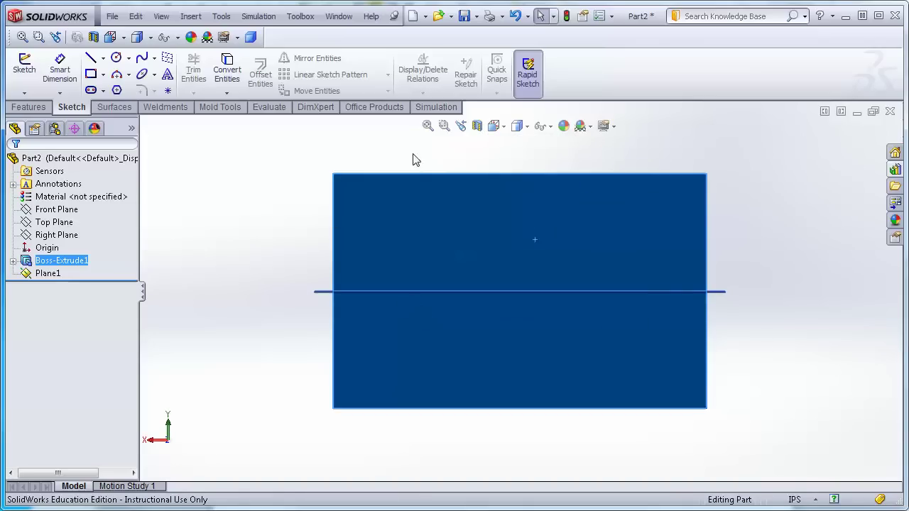
pyautogui.click(91, 58)
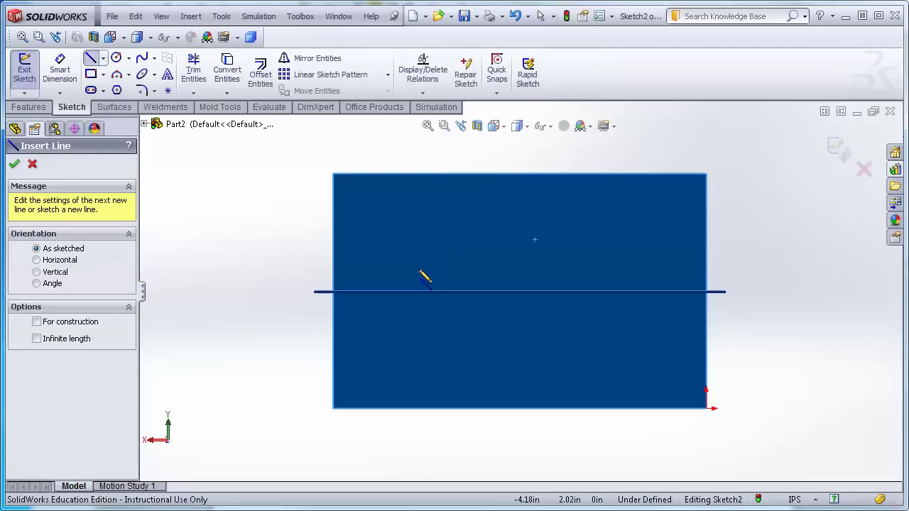
pyautogui.click(418, 269)
pyautogui.click(386, 317)
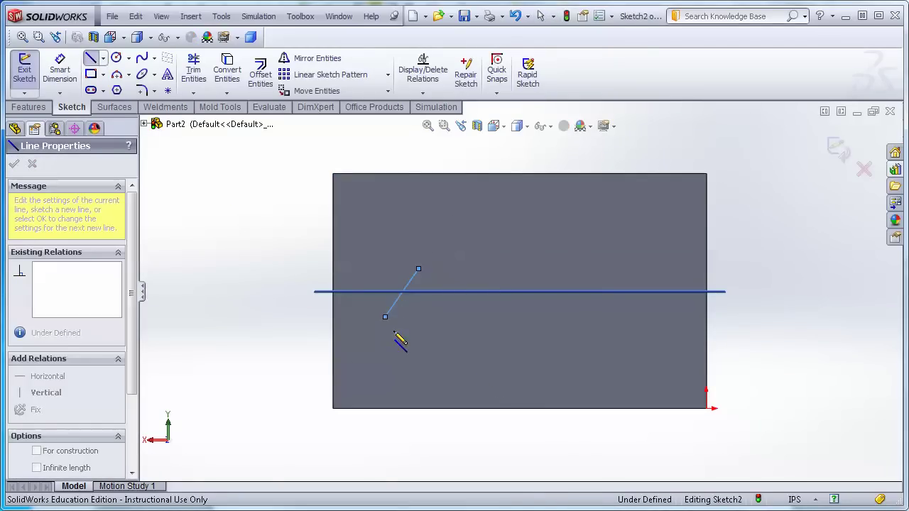
pyautogui.click(427, 337)
pyautogui.click(465, 307)
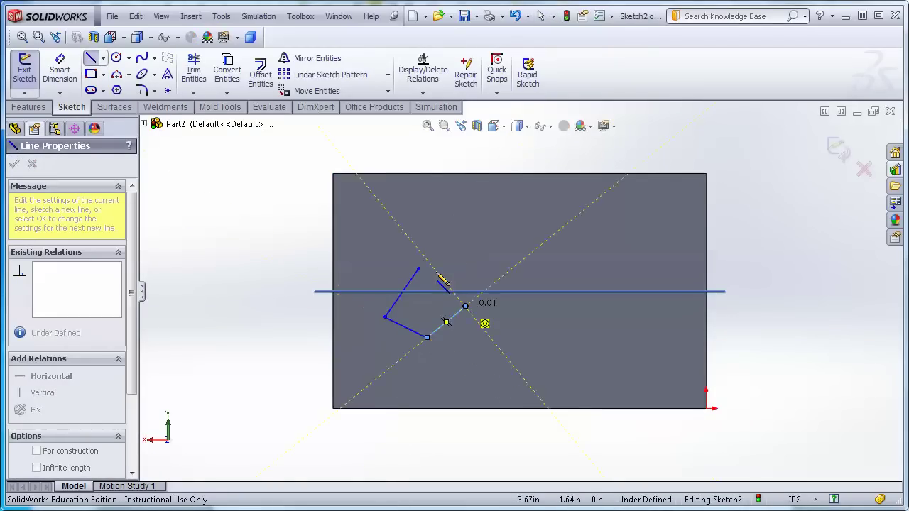
pyautogui.click(427, 307)
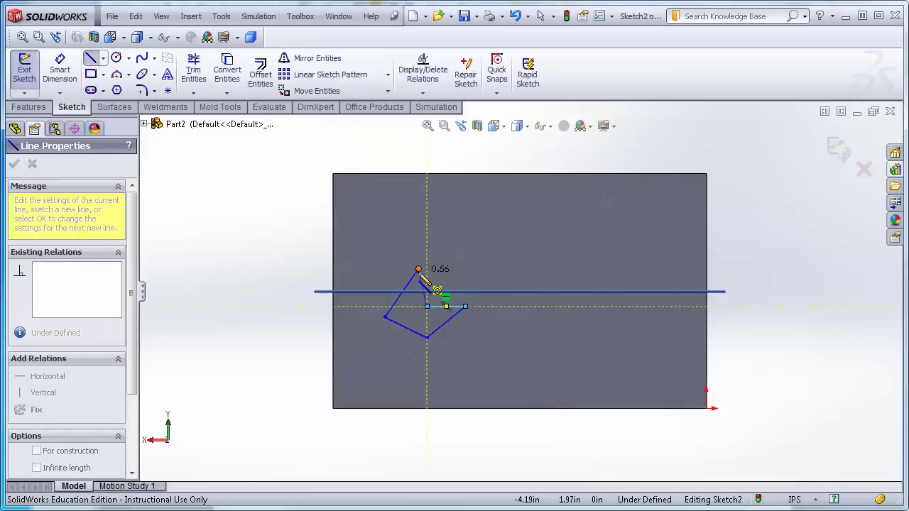
pyautogui.click(417, 269)
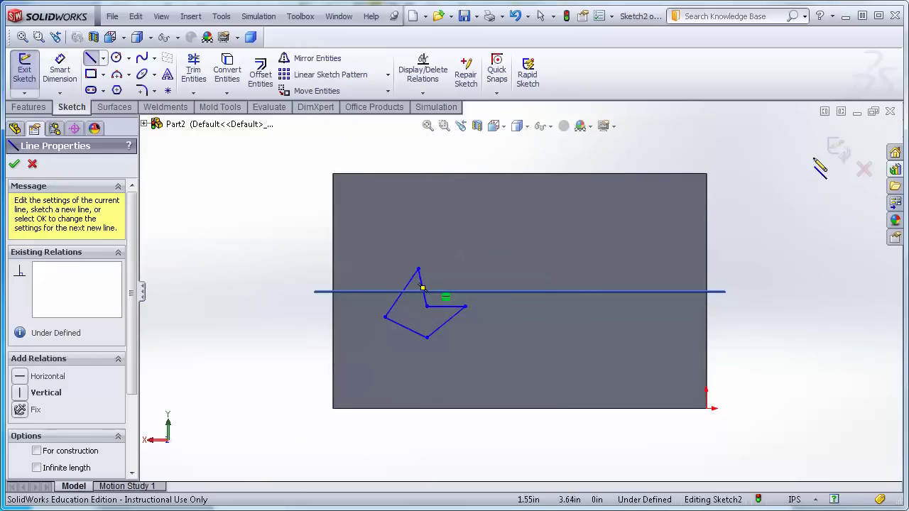
pyautogui.click(839, 151)
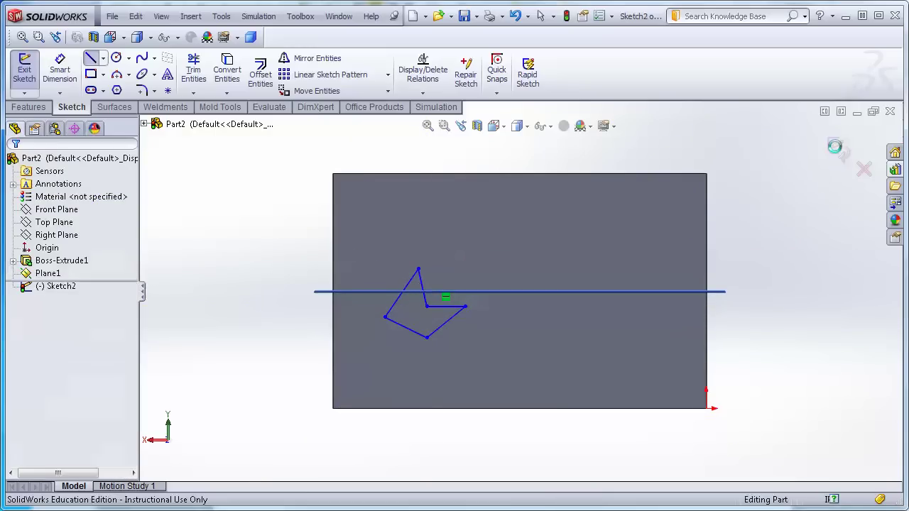
# Step: Start a sketch on the reference plane through the middle of the block and view it face-on
pyautogui.moveTo(217, 366); pyautogui.dragTo(207, 347, button='middle')
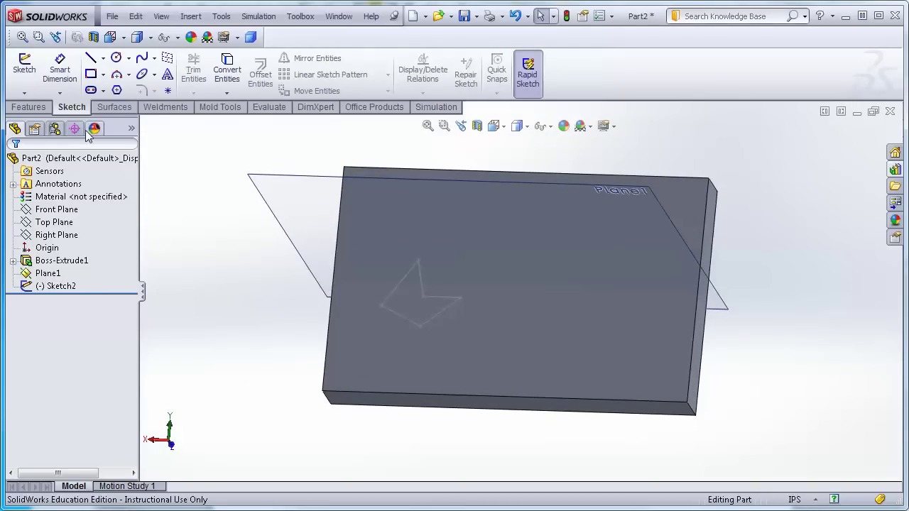
pyautogui.click(28, 66)
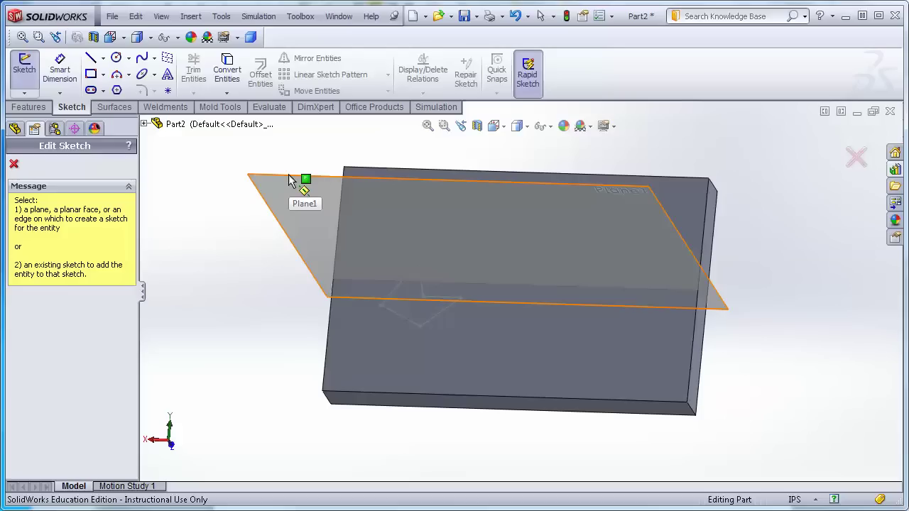
pyautogui.click(289, 180)
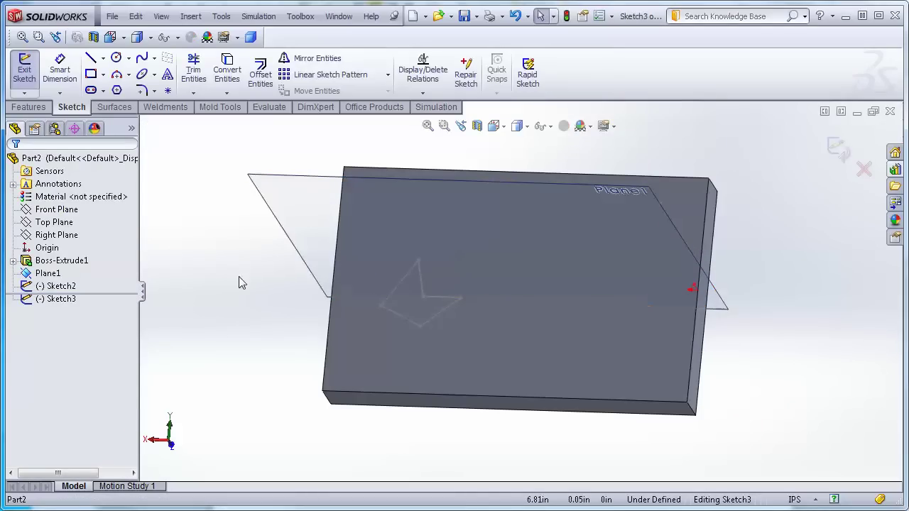
pyautogui.moveTo(233, 323); pyautogui.dragTo(232, 209, button='middle')
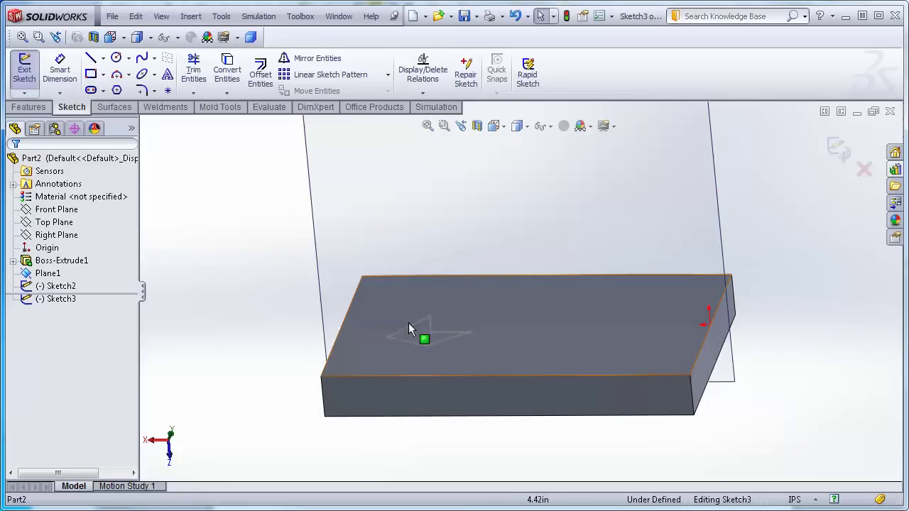
pyautogui.click(504, 128)
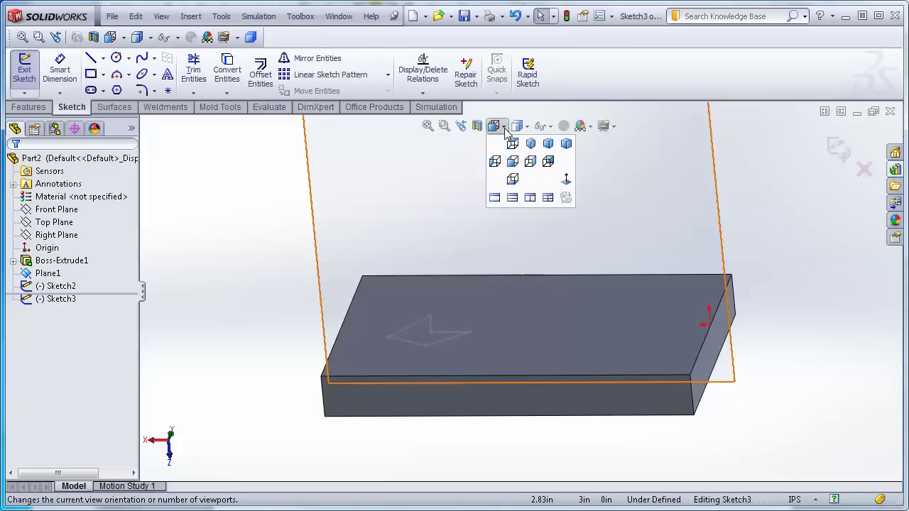
pyautogui.click(565, 186)
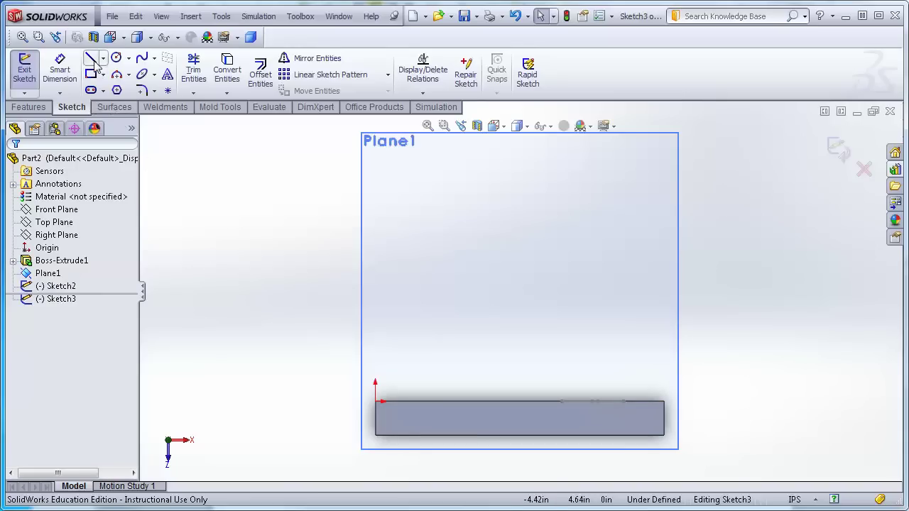
# Step: Sketch an open four-point spline that starts at the closed profile on the block's face and arches about 3.2 in above it
pyautogui.click(142, 59)
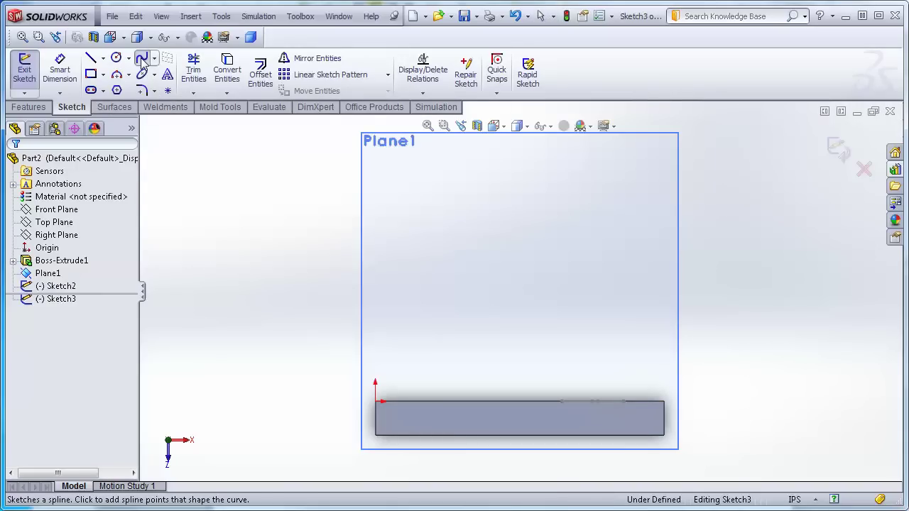
pyautogui.moveTo(268, 230); pyautogui.dragTo(266, 266, button='middle')
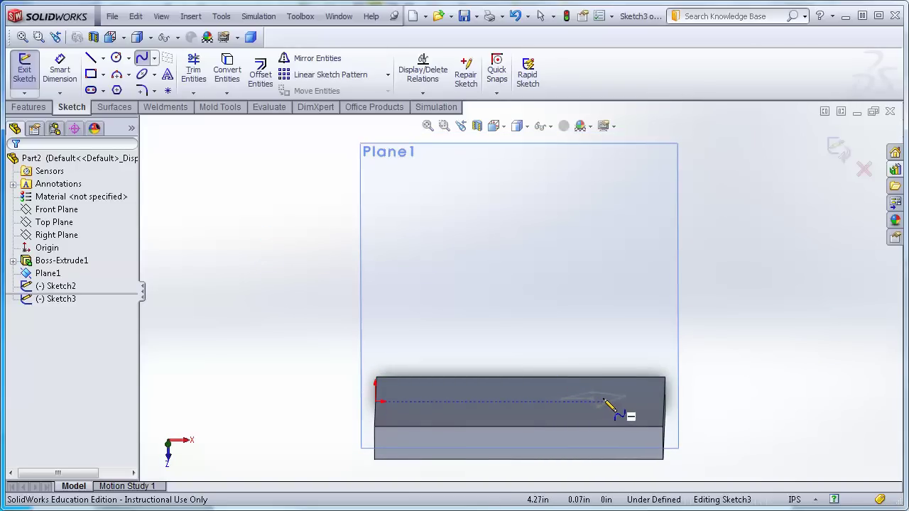
pyautogui.click(603, 403)
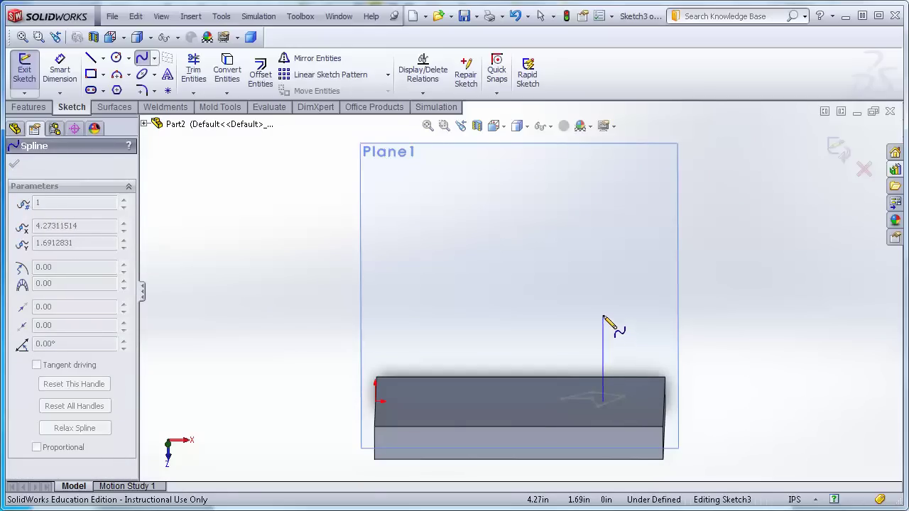
pyautogui.click(600, 313)
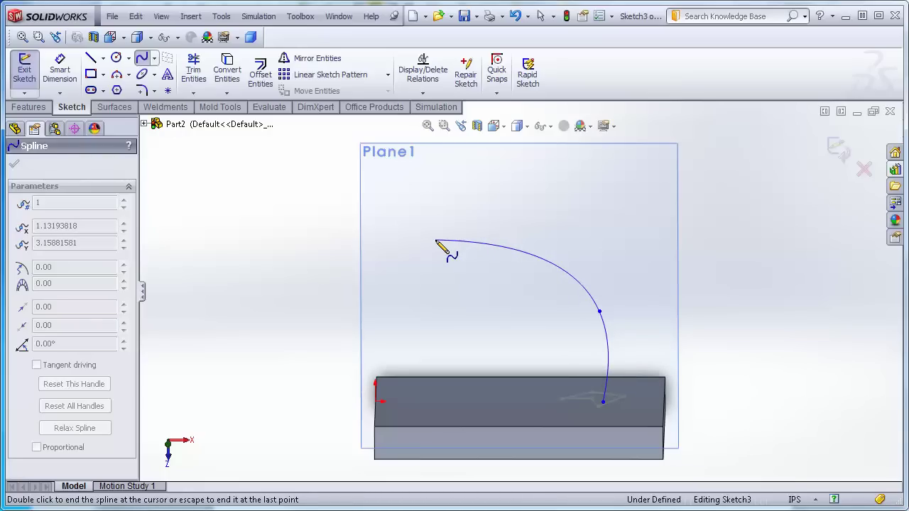
pyautogui.click(437, 241)
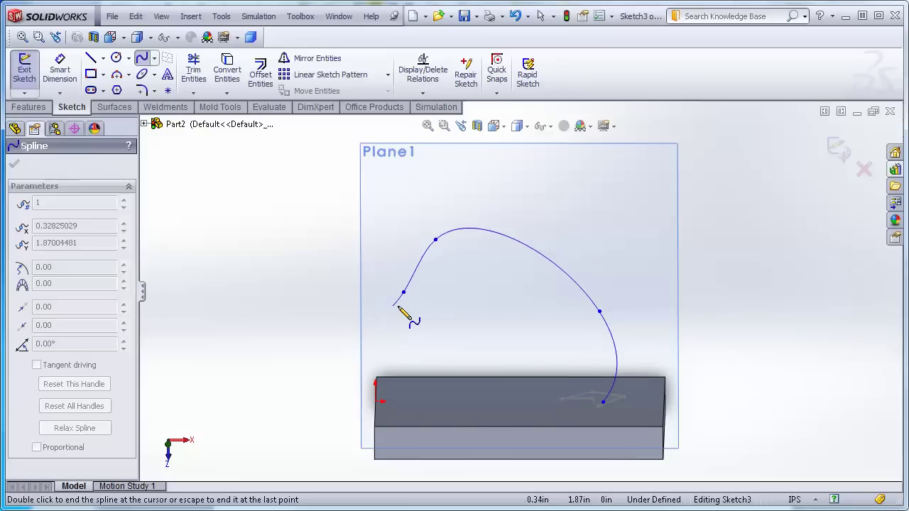
pyautogui.doubleClick(403, 291)
pyautogui.press('Escape')
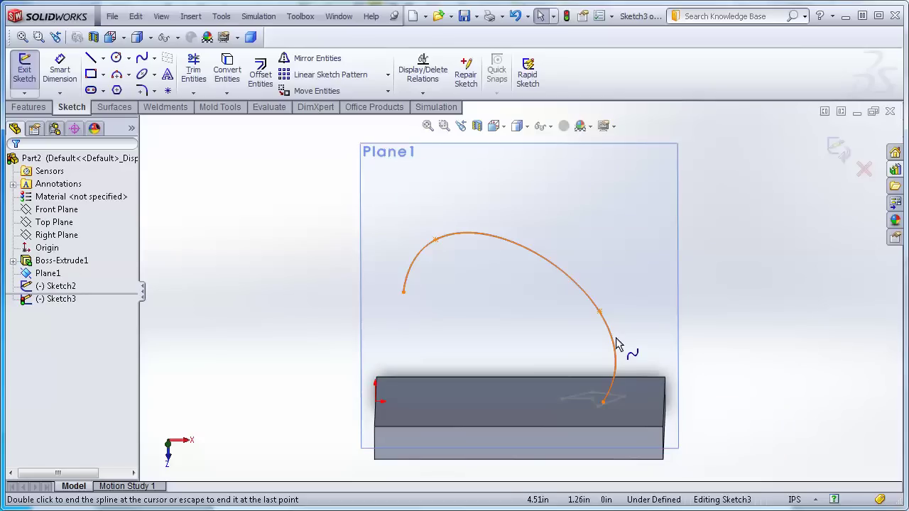
pyautogui.doubleClick(602, 389)
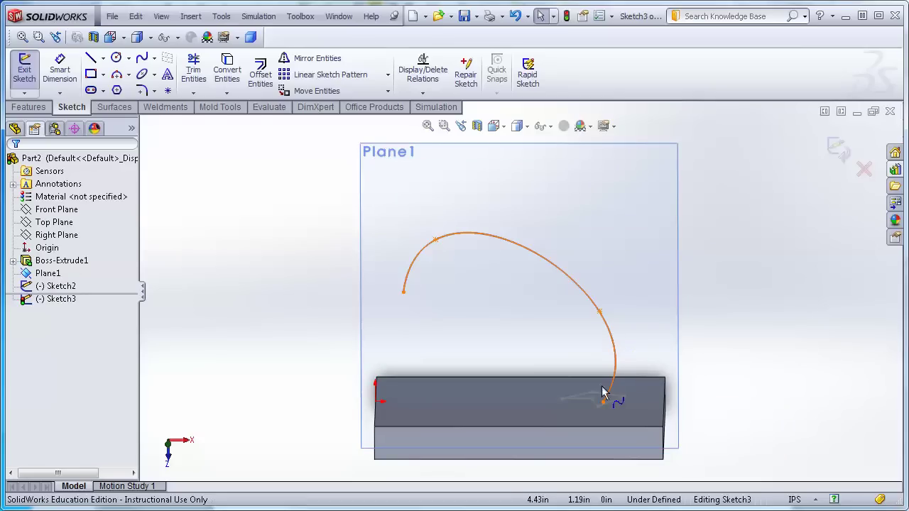
pyautogui.click(506, 410)
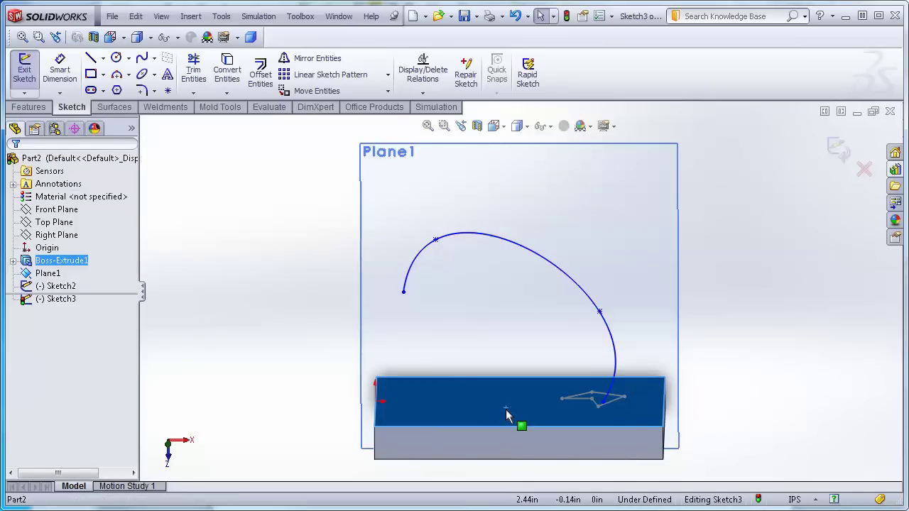
pyautogui.keyDown('ctrl'); pyautogui.click(613, 341); pyautogui.keyUp('ctrl')
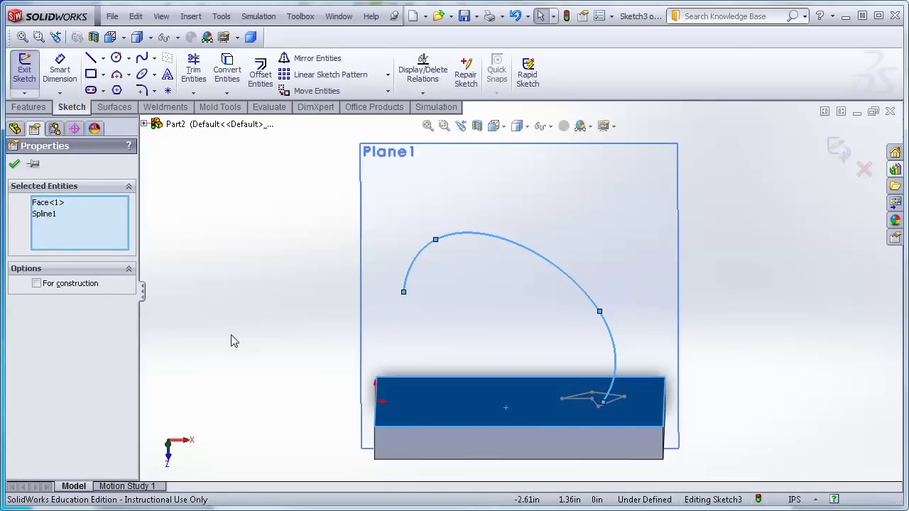
pyautogui.click(224, 267)
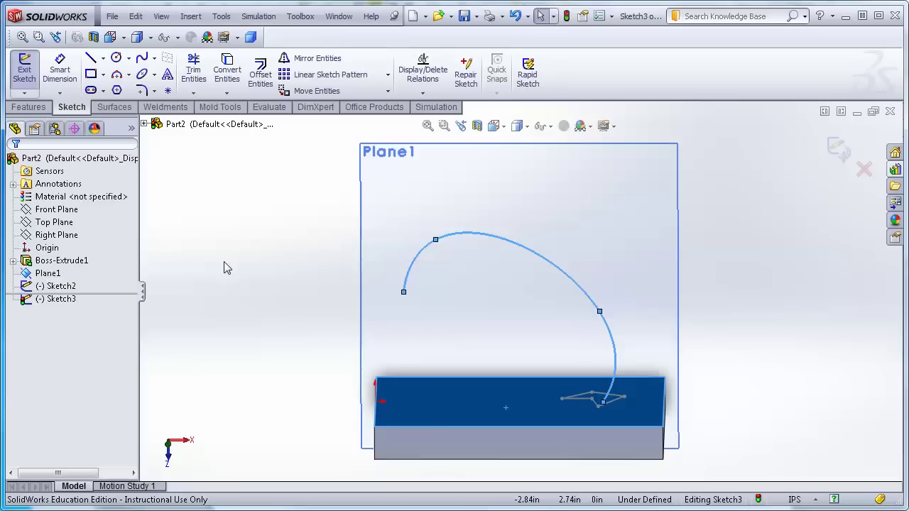
# Step: Exit the spline sketch and create a swept boss with the closed five-line sketch as profile and the spline as path
pyautogui.click(841, 151)
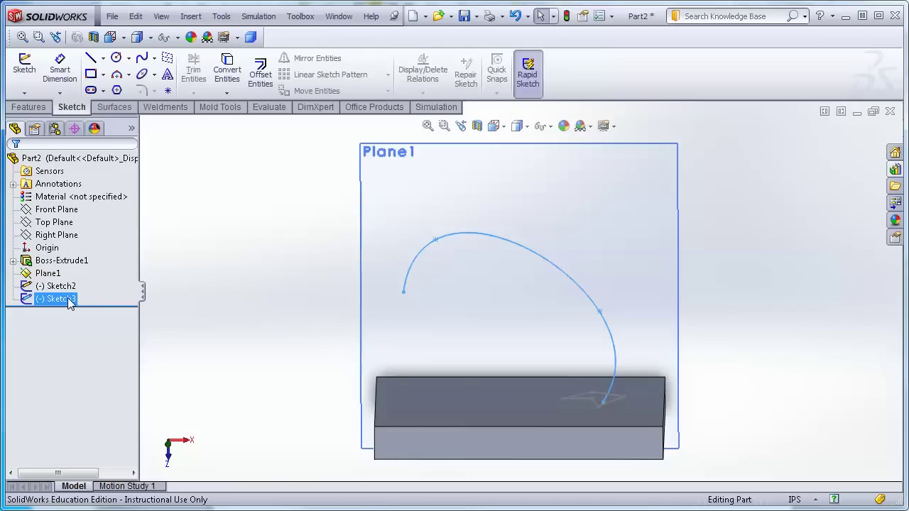
pyautogui.hotkey('shift', 'Up')
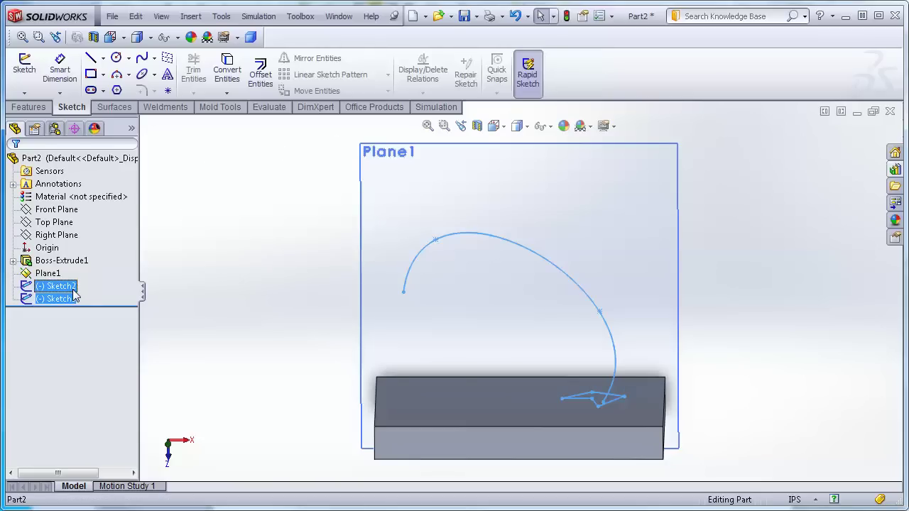
pyautogui.click(27, 108)
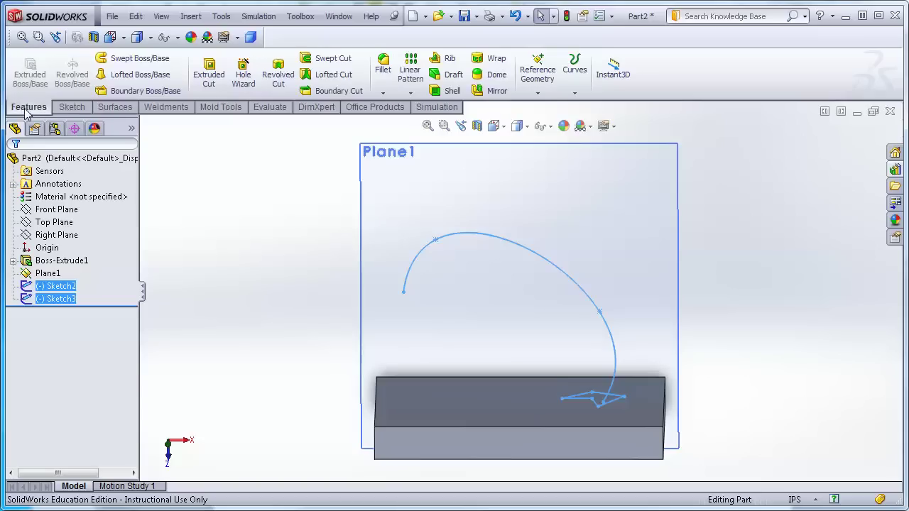
pyautogui.click(132, 60)
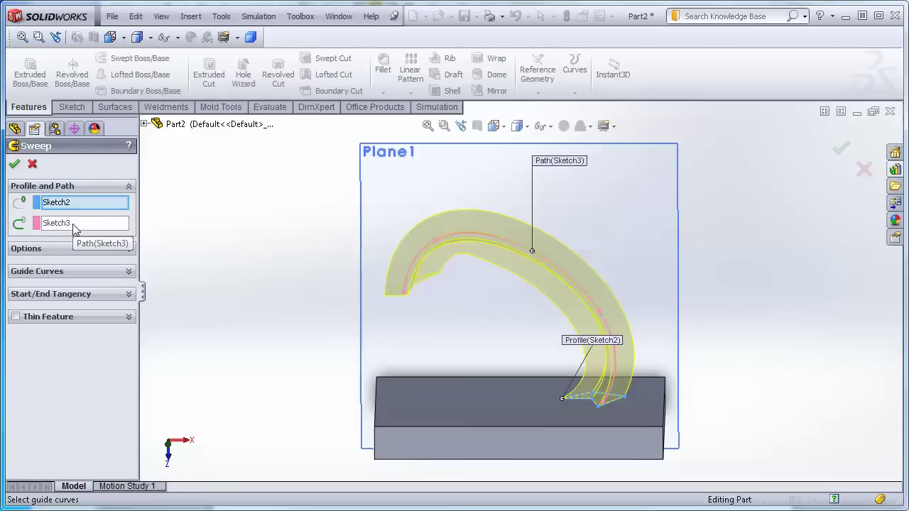
pyautogui.moveTo(263, 294); pyautogui.dragTo(285, 308, button='middle')
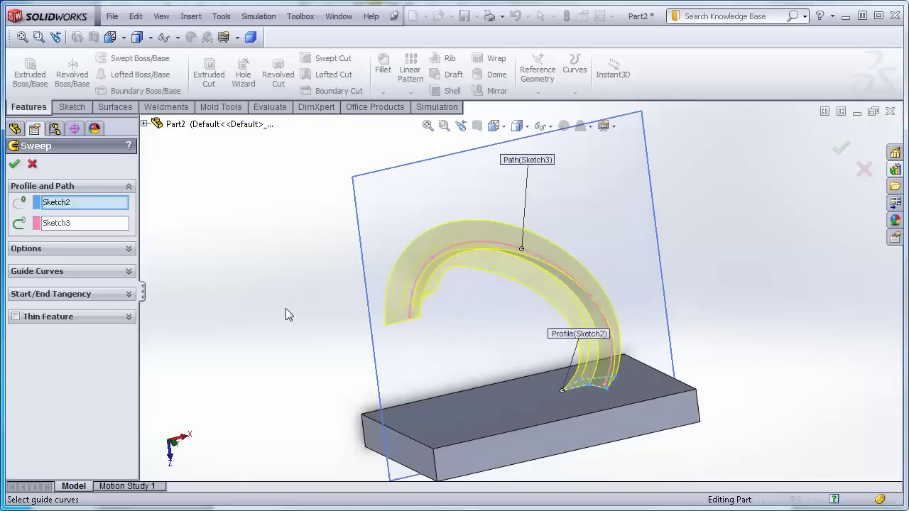
pyautogui.click(15, 165)
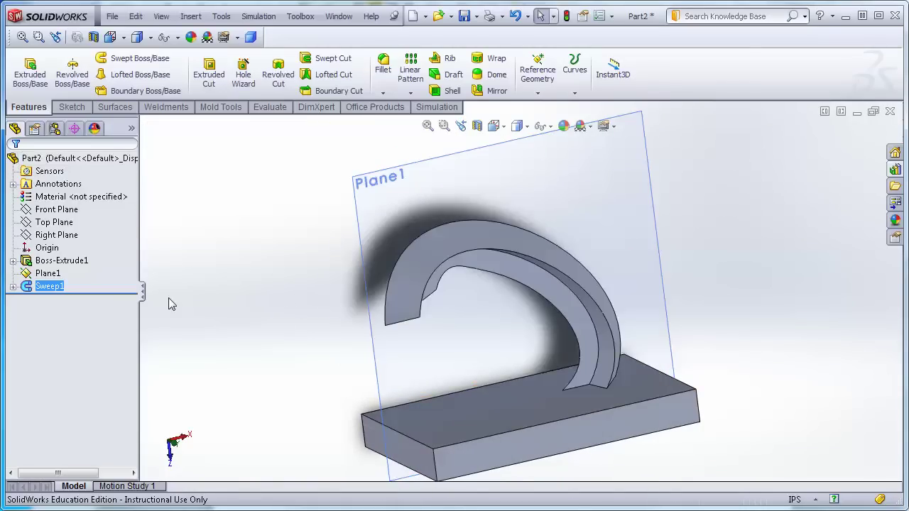
# Step: Inspect the swept arch from several sides and reopen its definition to review the options and guide curve settings
pyautogui.moveTo(218, 364); pyautogui.dragTo(277, 156, button='middle')
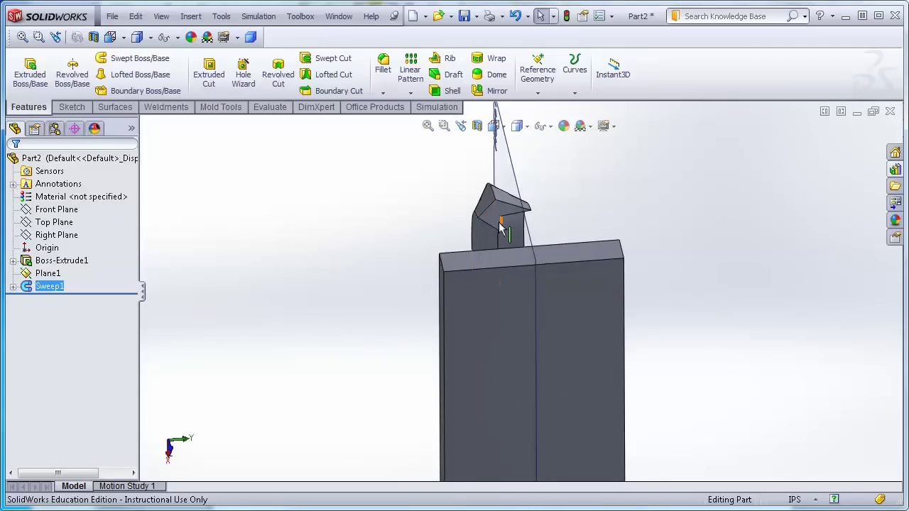
pyautogui.moveTo(300, 255); pyautogui.dragTo(408, 304, button='middle')
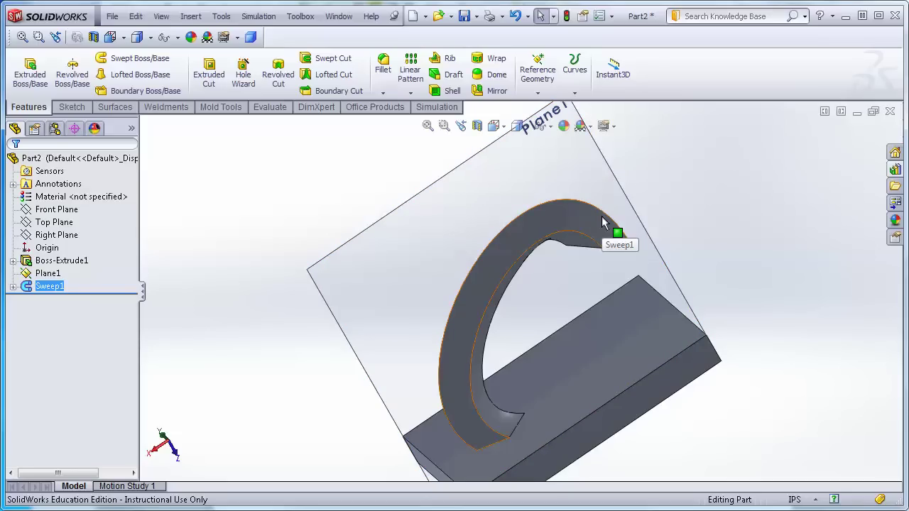
pyautogui.rightClick(57, 287)
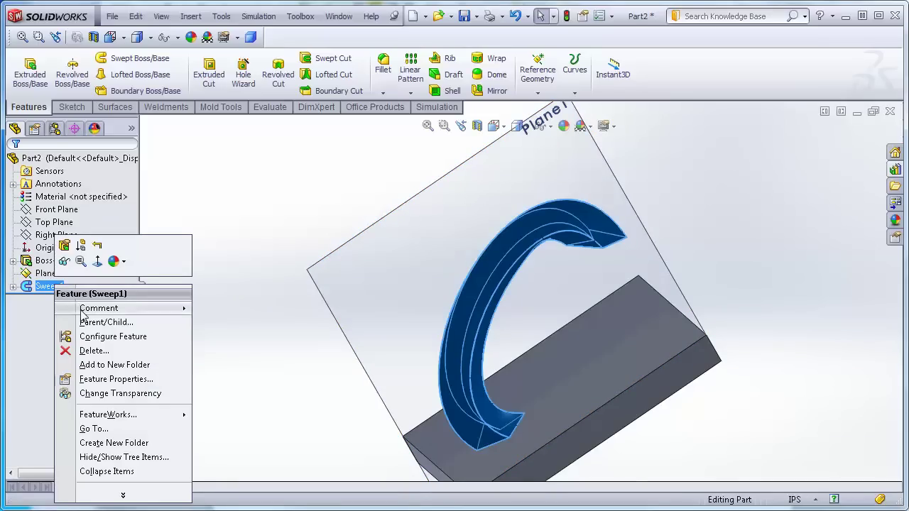
pyautogui.click(64, 245)
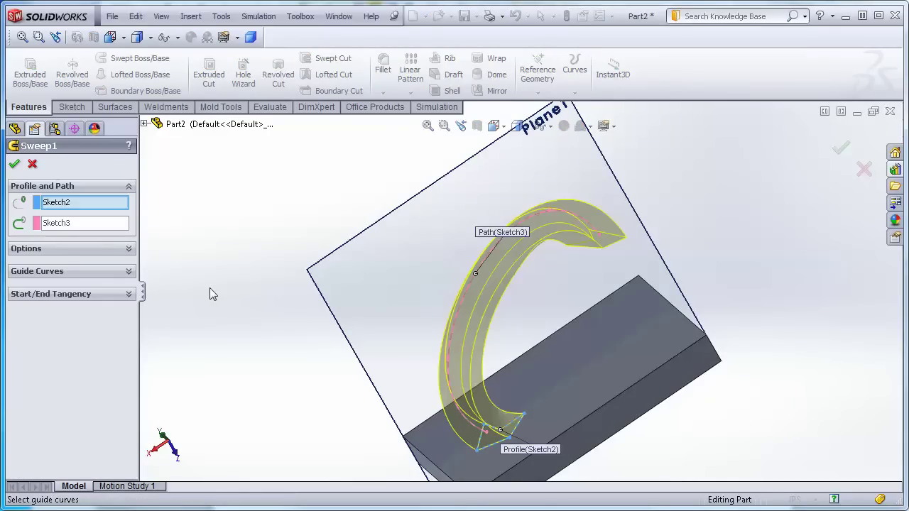
pyautogui.click(130, 253)
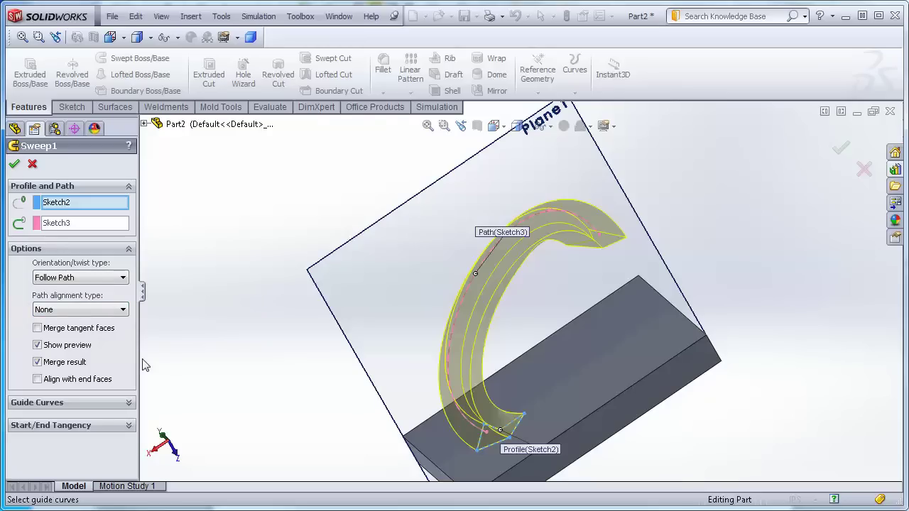
pyautogui.click(130, 249)
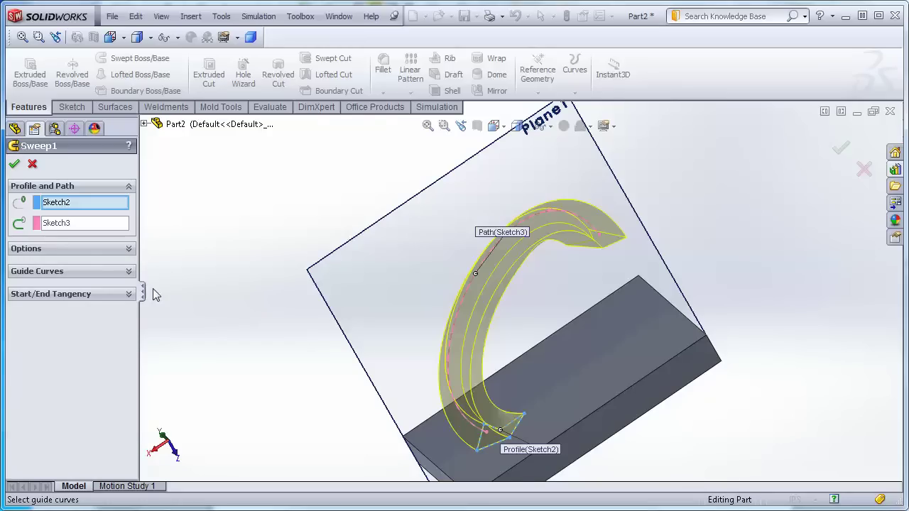
pyautogui.click(130, 271)
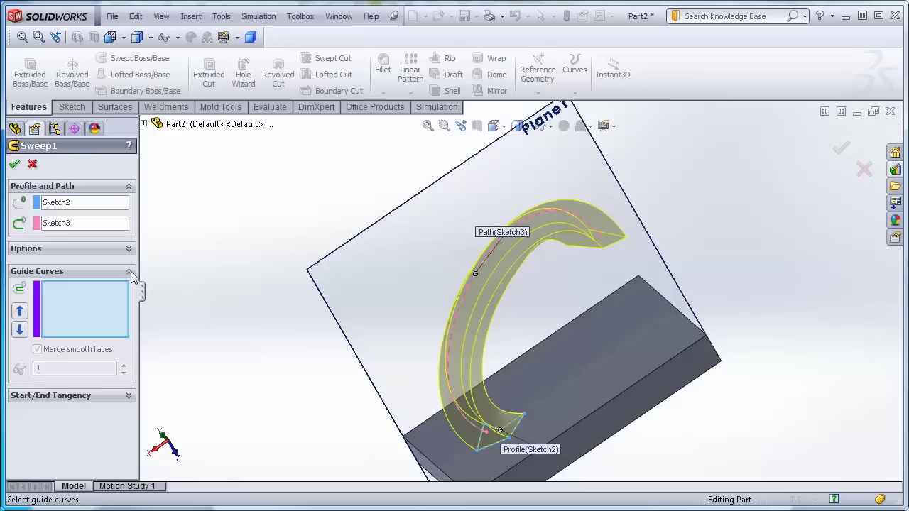
pyautogui.click(130, 271)
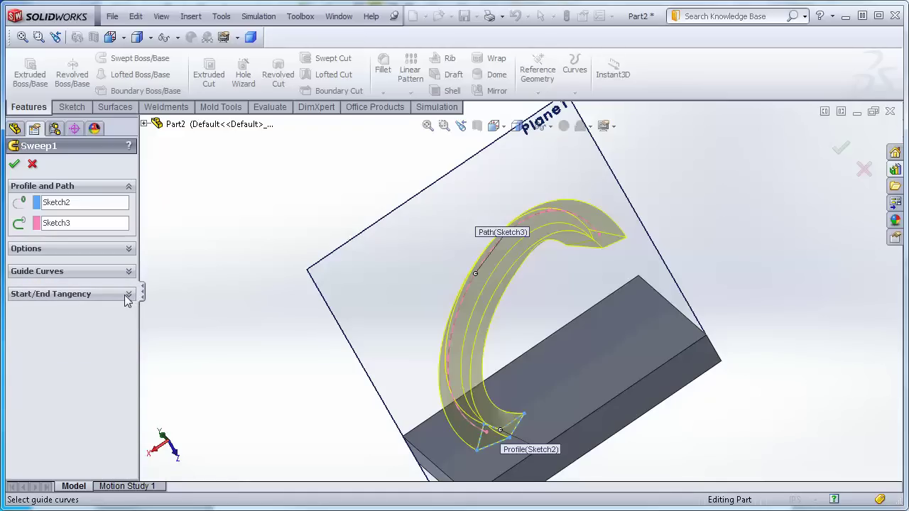
# Step: Set the arched sweep's start tangency type to Path Tangent and accept the edited feature
pyautogui.click(130, 294)
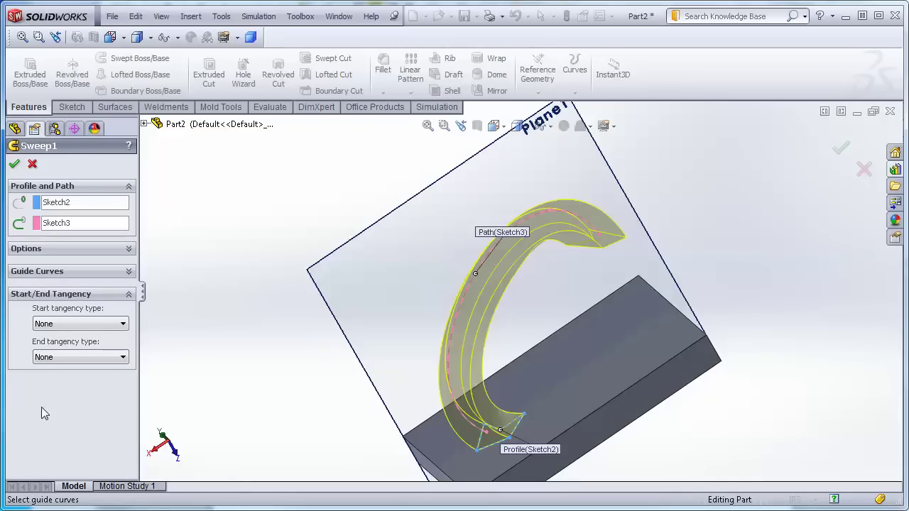
pyautogui.click(124, 325)
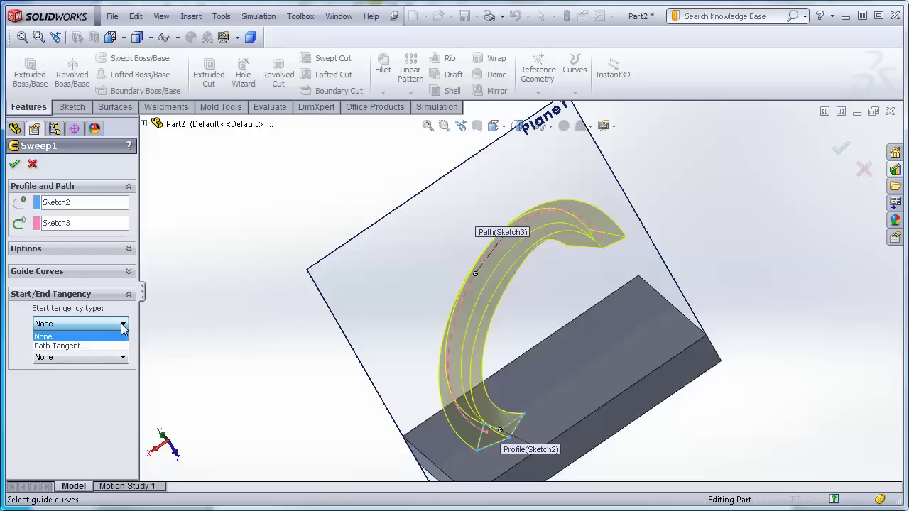
pyautogui.click(69, 346)
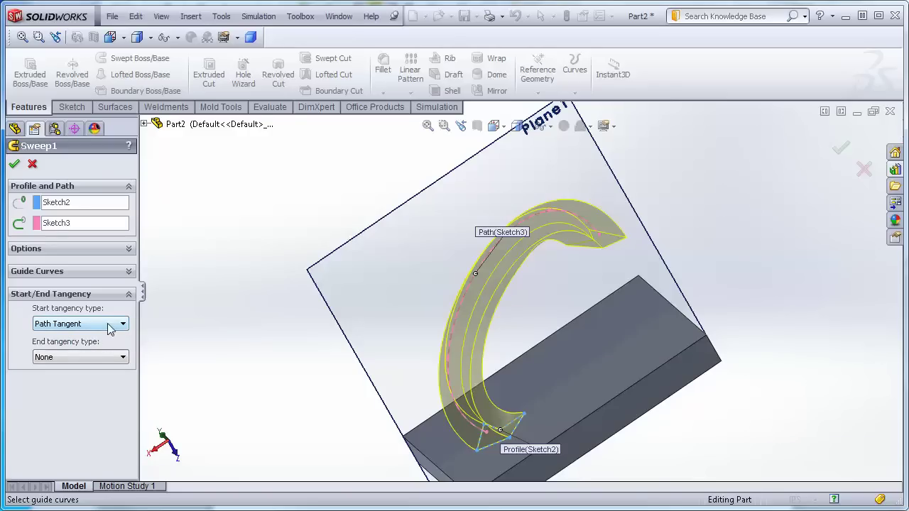
pyautogui.click(14, 164)
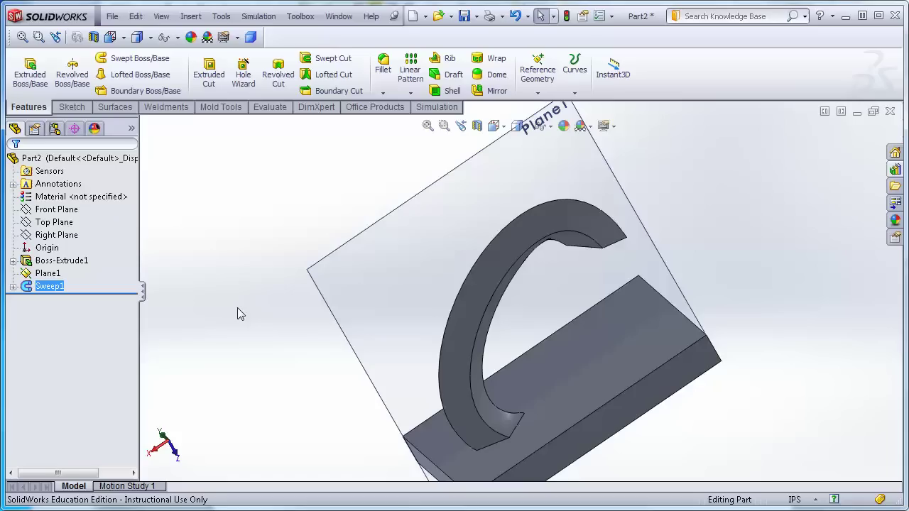
# Step: Start a new sketch on the reference plane through the middle of the block and view it normal to the plane
pyautogui.moveTo(274, 345); pyautogui.dragTo(271, 279, button='middle')
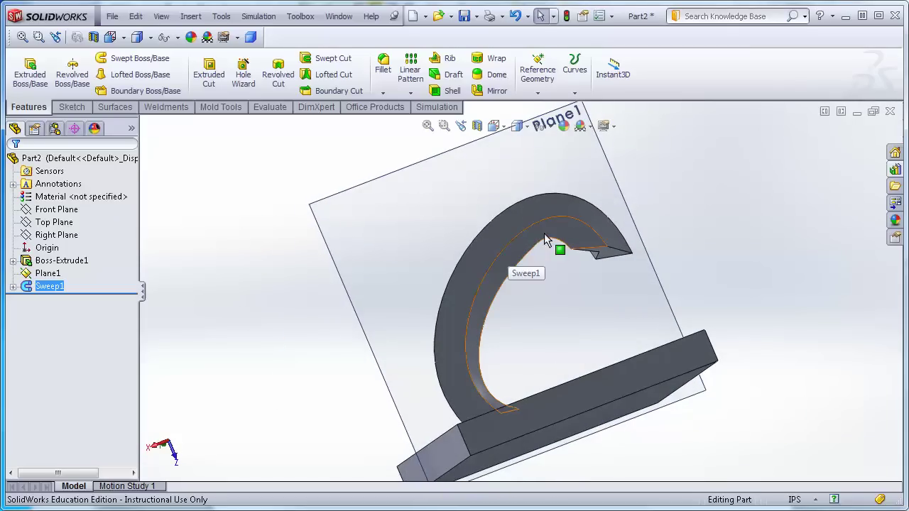
pyautogui.click(208, 264)
pyautogui.moveTo(208, 264); pyautogui.dragTo(280, 339)
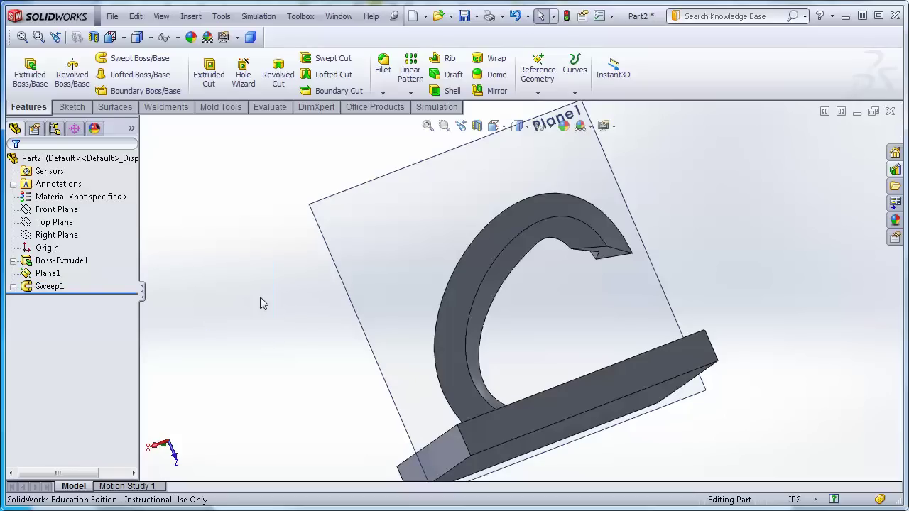
pyautogui.moveTo(269, 316); pyautogui.dragTo(220, 163, button='middle')
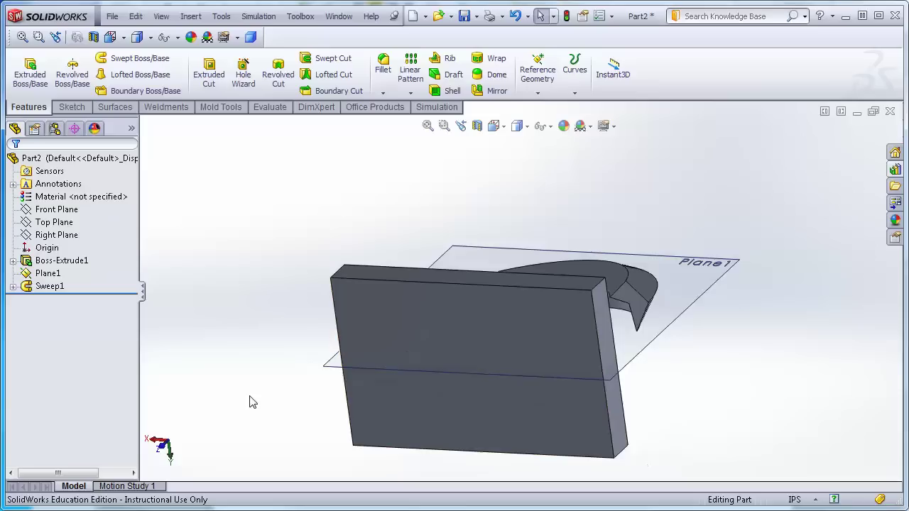
pyautogui.moveTo(222, 456); pyautogui.dragTo(132, 224, button='middle')
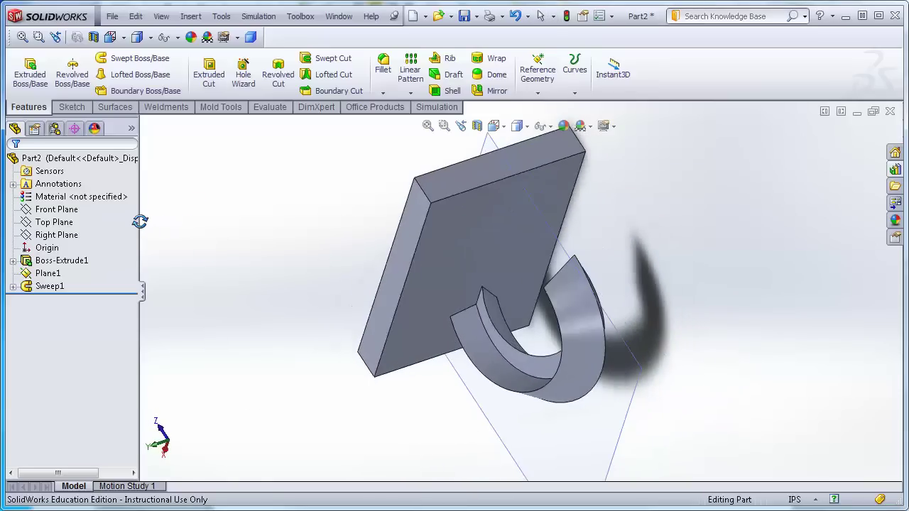
pyautogui.click(622, 418)
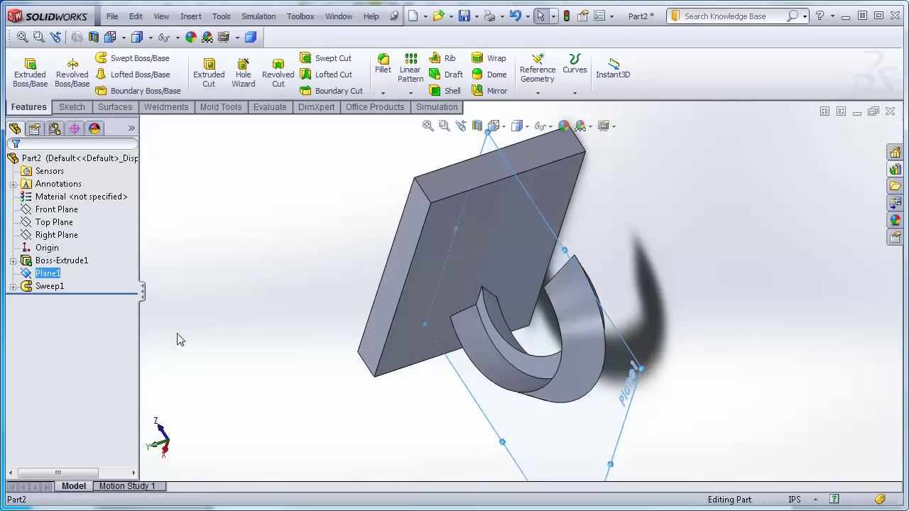
pyautogui.click(70, 107)
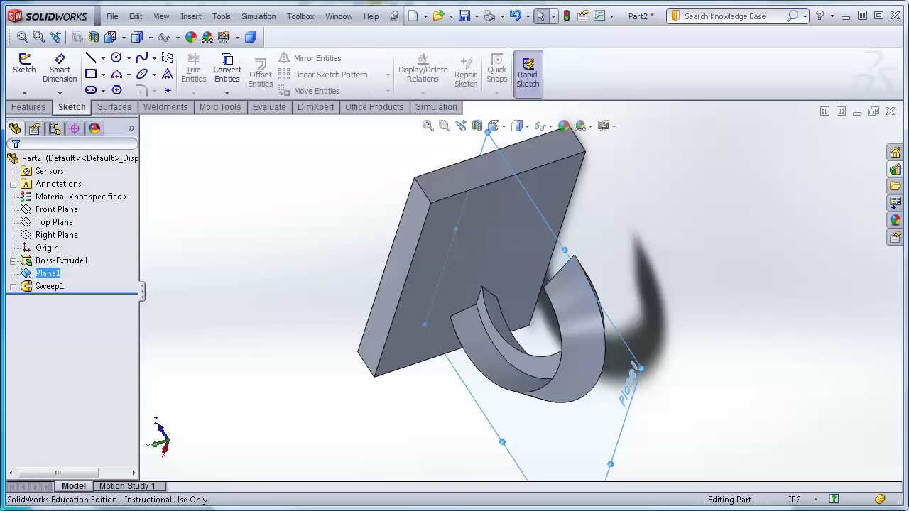
pyautogui.click(28, 72)
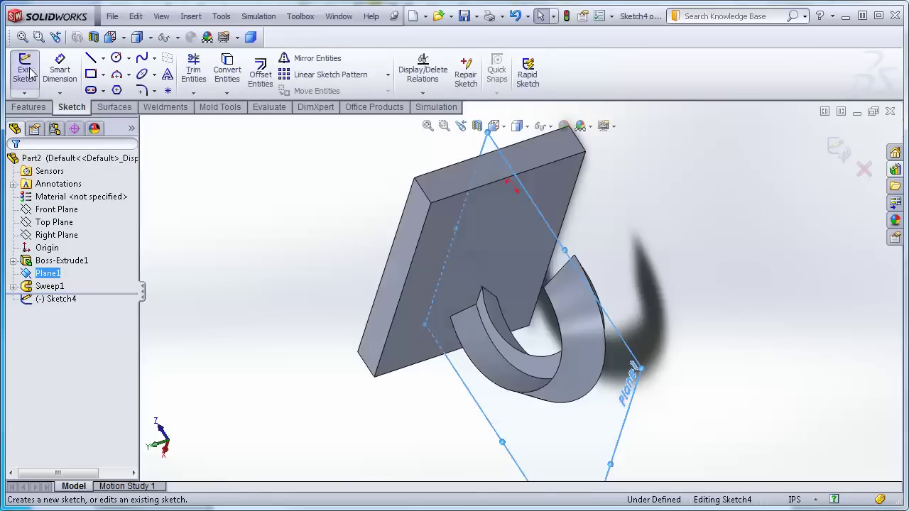
pyautogui.moveTo(253, 188); pyautogui.dragTo(313, 192, button='middle')
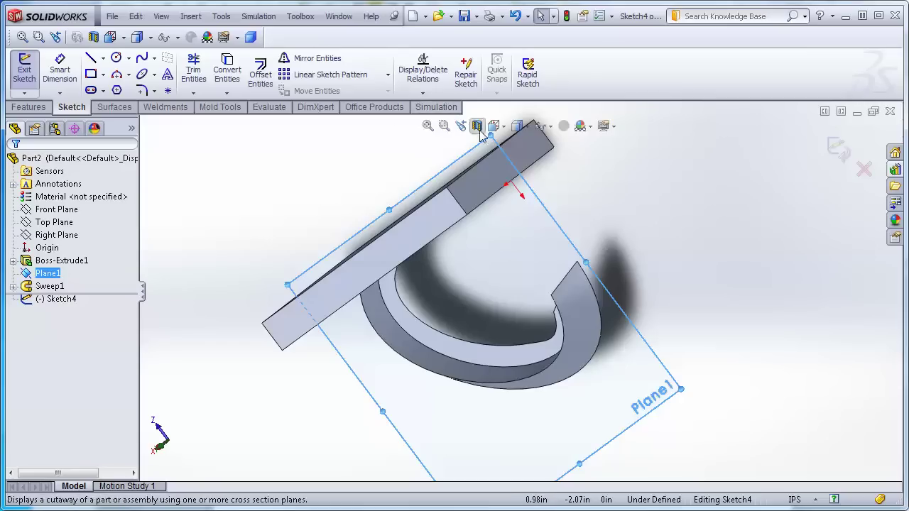
pyautogui.click(504, 127)
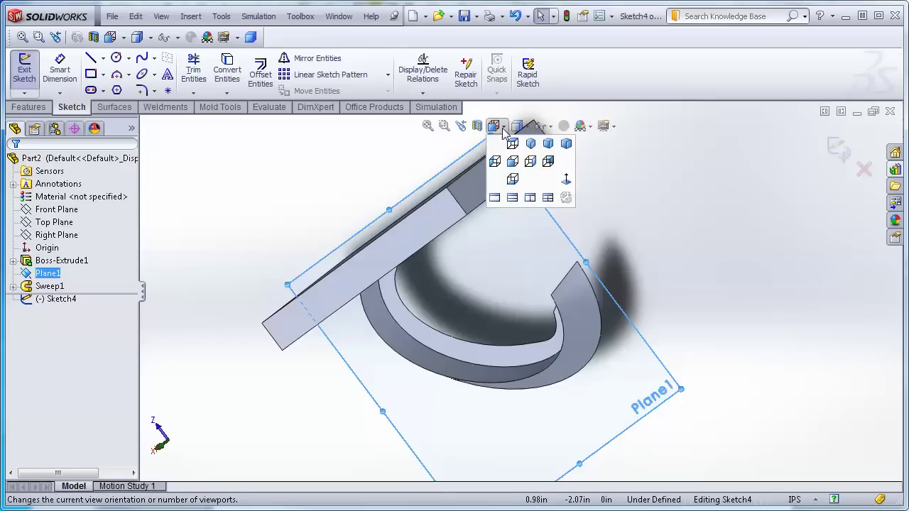
pyautogui.click(566, 179)
# Step: Sketch an open three-line path from the arch's base: about 1.41 in vertically through the block, diagonally away, and horizontally; exit the sketch
pyautogui.scroll(-3, 679, 391)
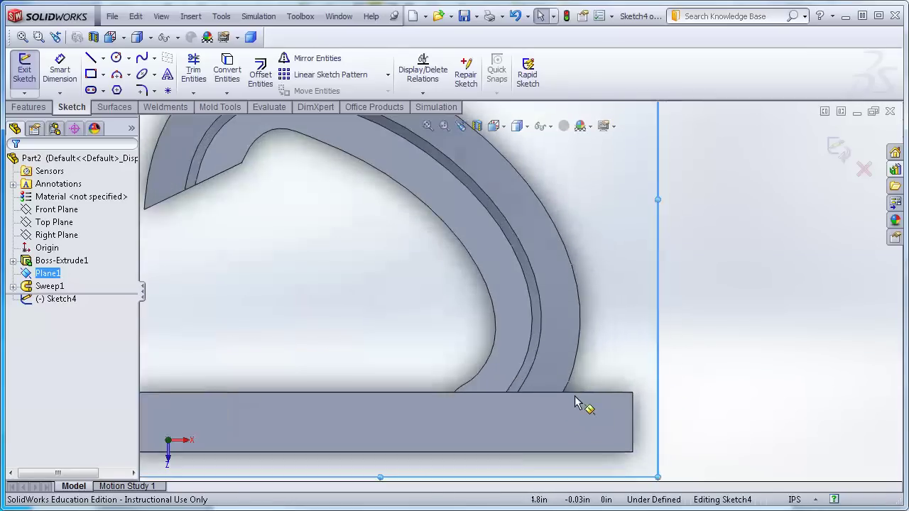
pyautogui.scroll(5, 514, 396)
pyautogui.scroll(-3, 498, 389)
pyautogui.scroll(-1, 499, 388)
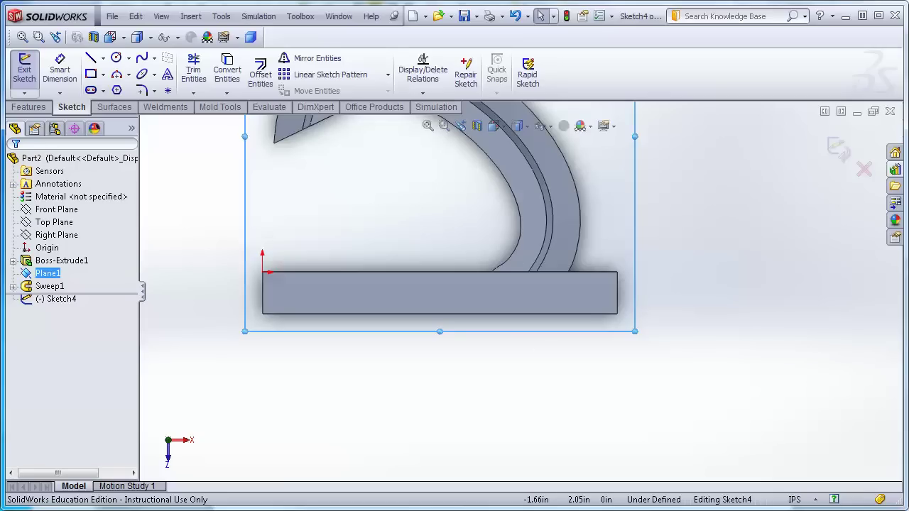
pyautogui.click(91, 58)
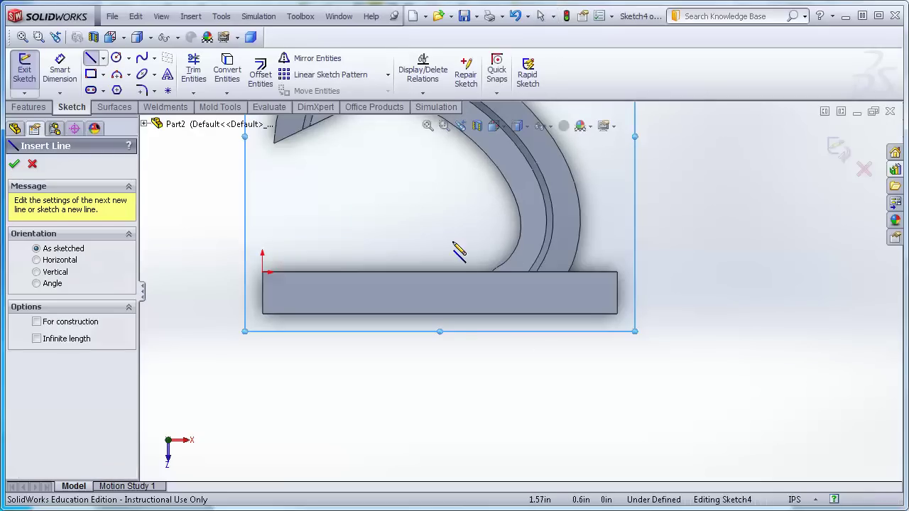
pyautogui.click(537, 272)
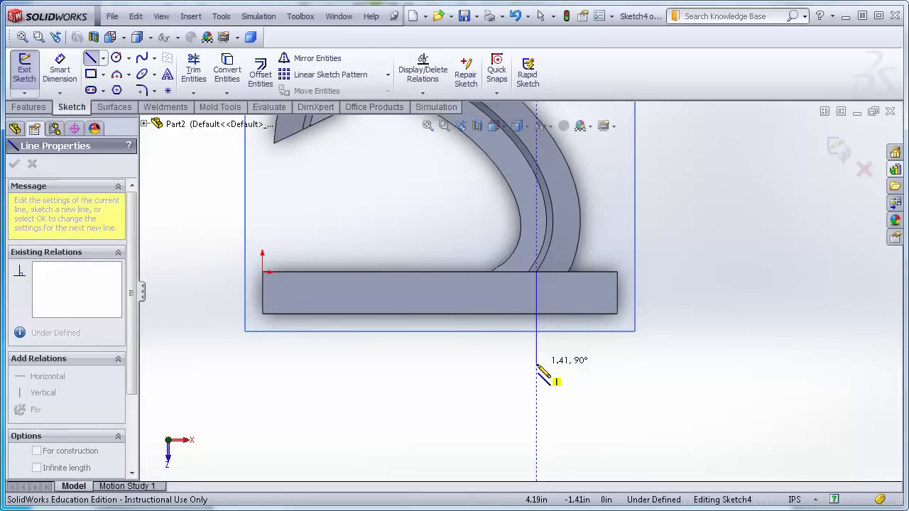
pyautogui.click(536, 365)
pyautogui.click(422, 452)
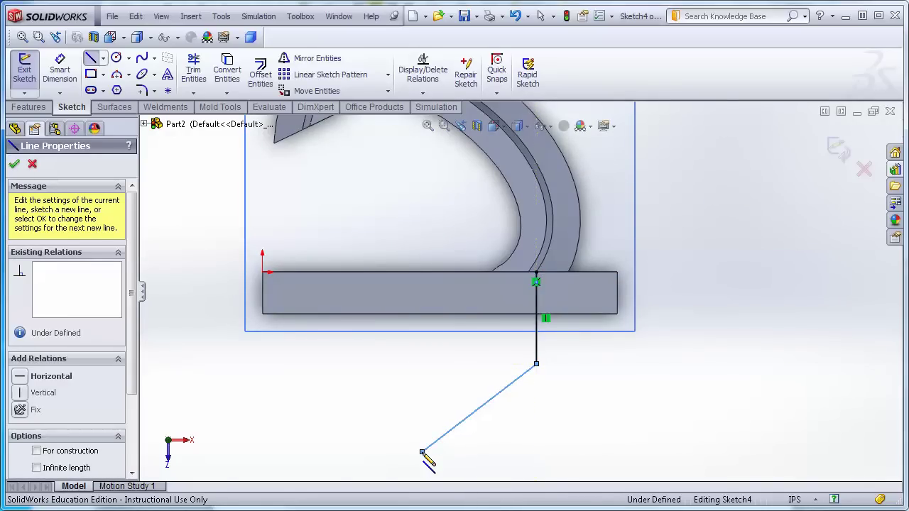
pyautogui.click(277, 452)
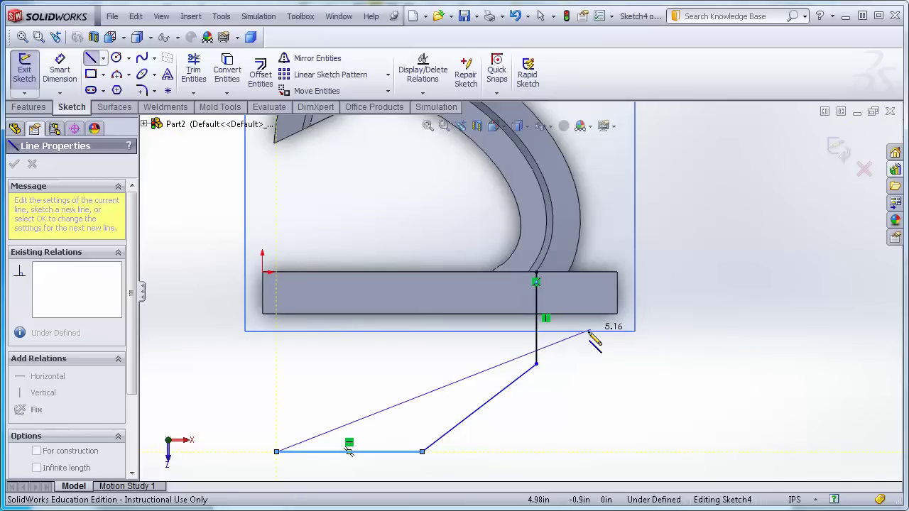
pyautogui.press('Escape')
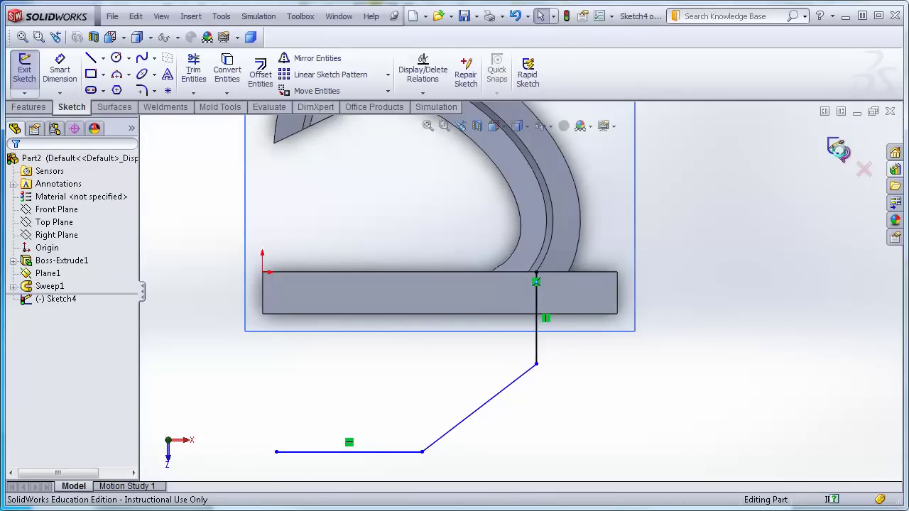
pyautogui.click(839, 150)
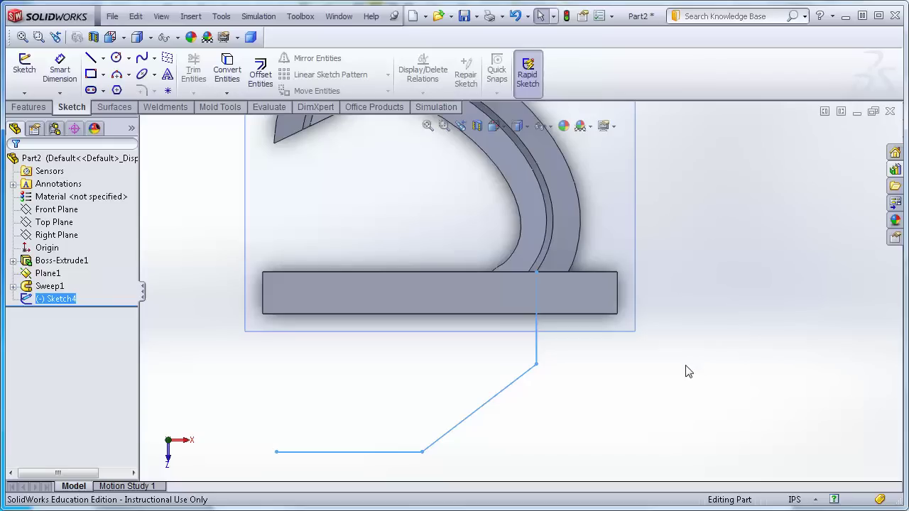
# Step: Create a second swept boss, reusing the arch's closed five-line sketch as profile and the new three-line sketch as path
pyautogui.click(14, 287)
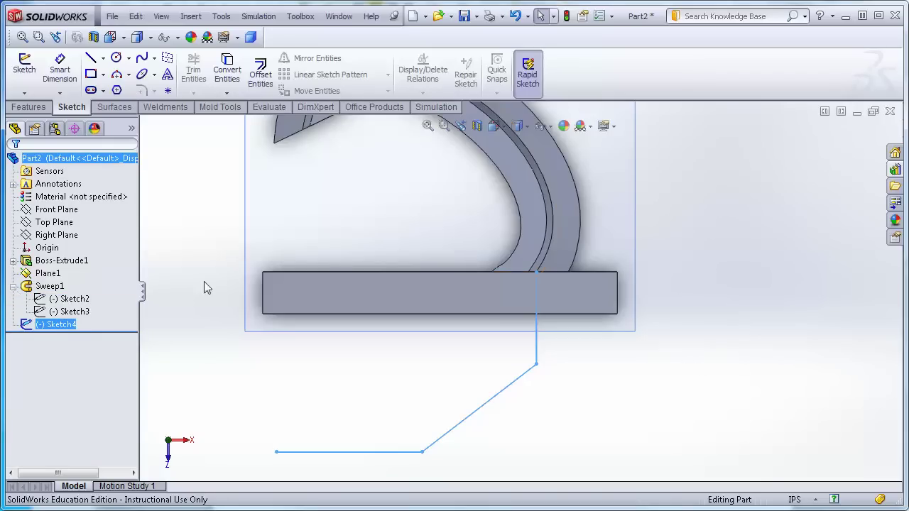
pyautogui.moveTo(258, 213); pyautogui.dragTo(265, 286, button='middle')
pyautogui.click(74, 304)
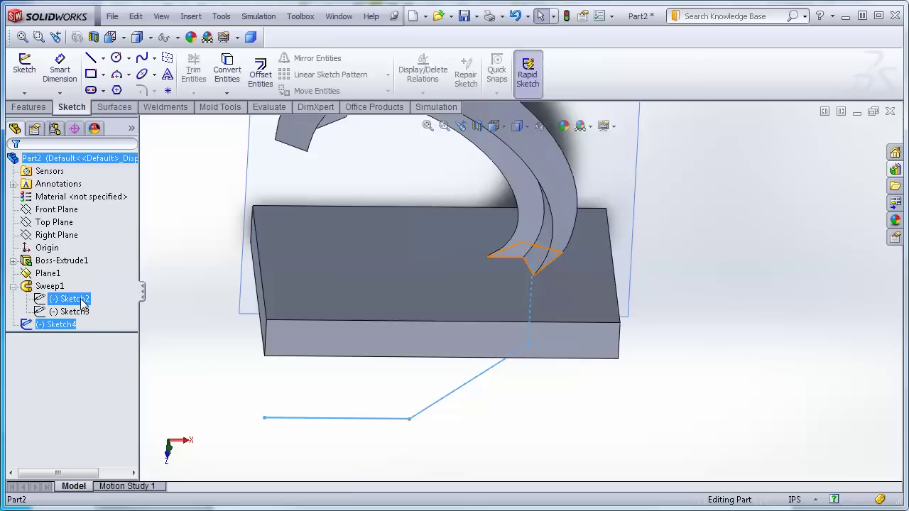
pyautogui.click(82, 303)
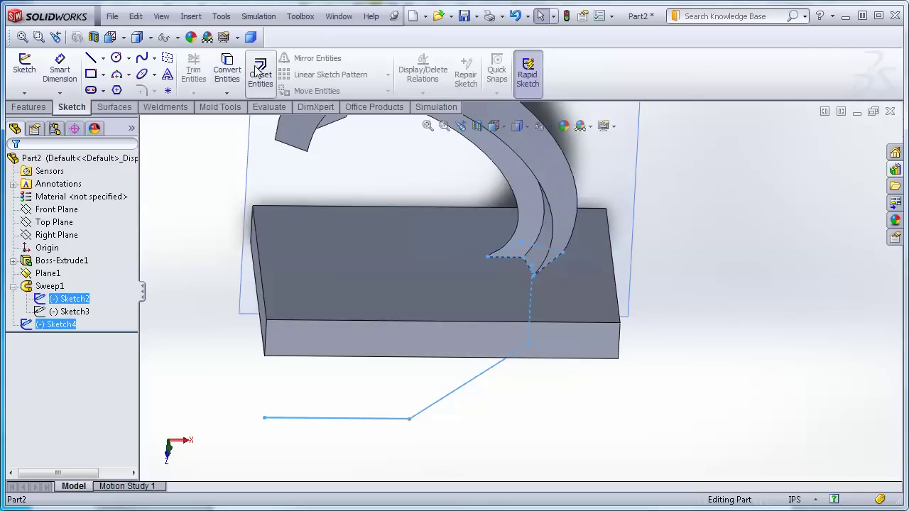
pyautogui.click(43, 109)
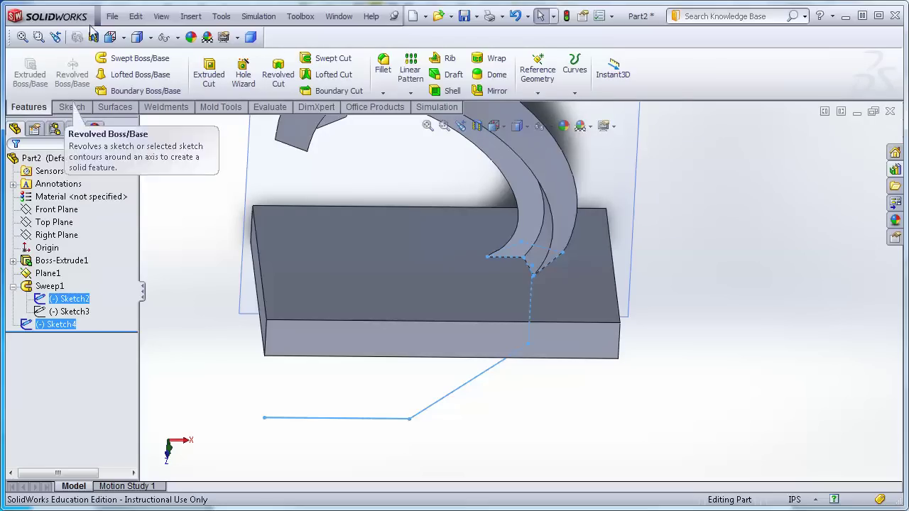
pyautogui.click(139, 59)
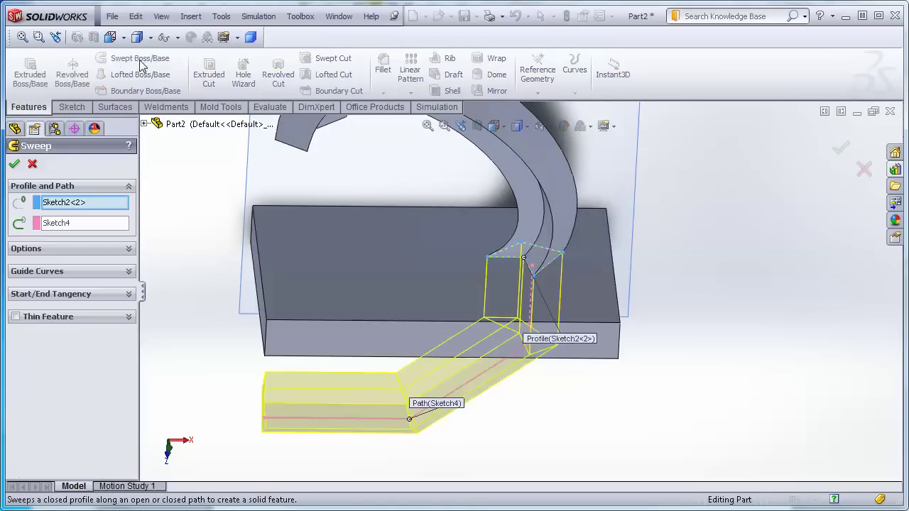
pyautogui.click(15, 165)
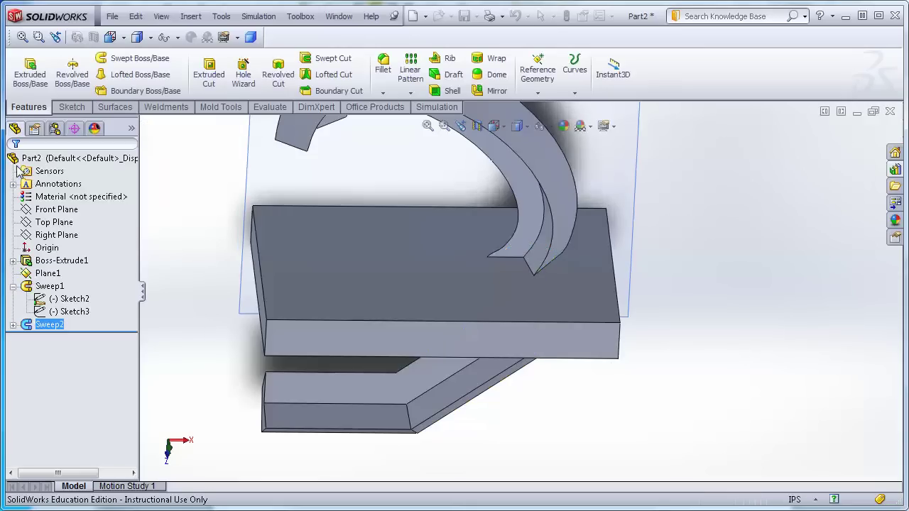
# Step: Shell the part with a 0.10 in wall, removing one outer face on the end segment of the three-line sweep
pyautogui.moveTo(605, 431); pyautogui.dragTo(628, 304, button='middle')
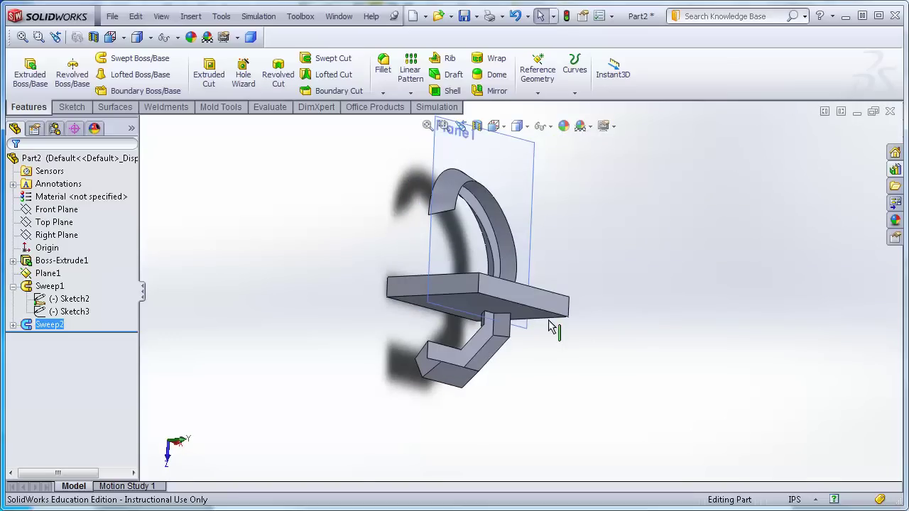
pyautogui.moveTo(519, 377); pyautogui.dragTo(499, 381, button='middle')
pyautogui.scroll(-3, 499, 382)
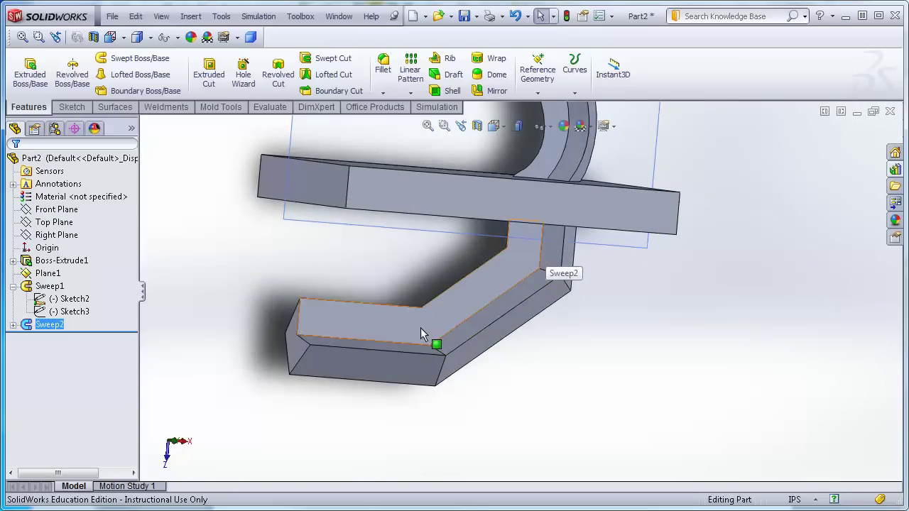
pyautogui.scroll(5, 519, 291)
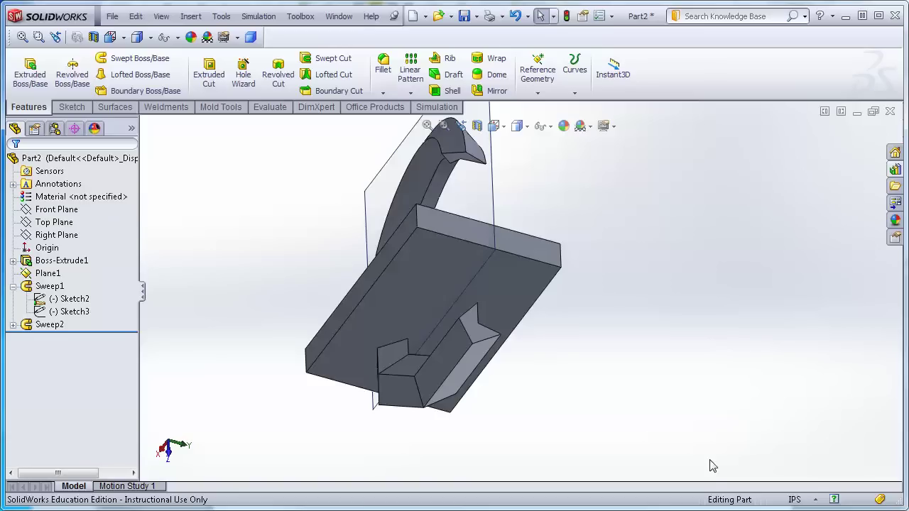
pyautogui.click(453, 91)
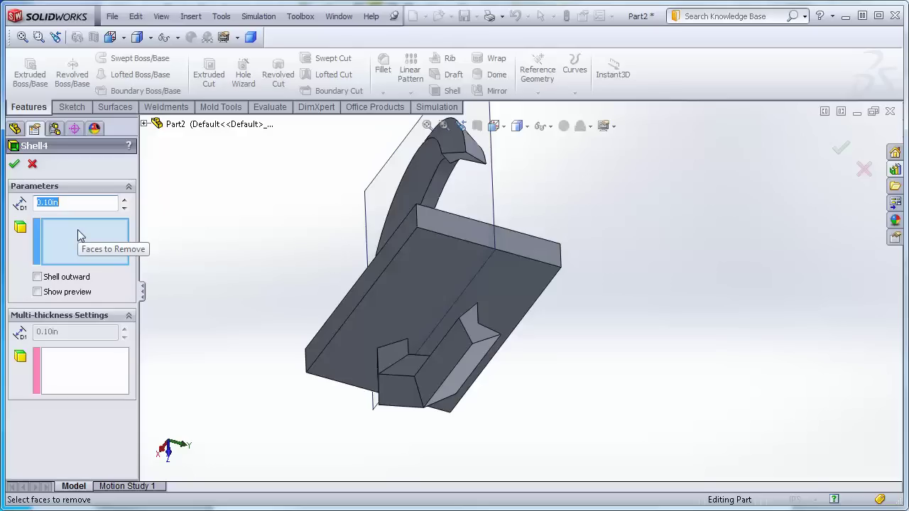
pyautogui.click(451, 346)
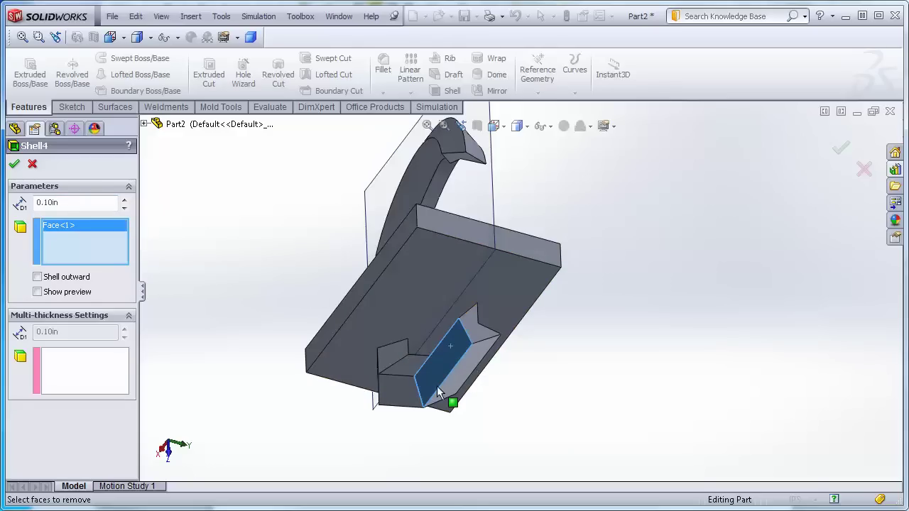
pyautogui.click(14, 165)
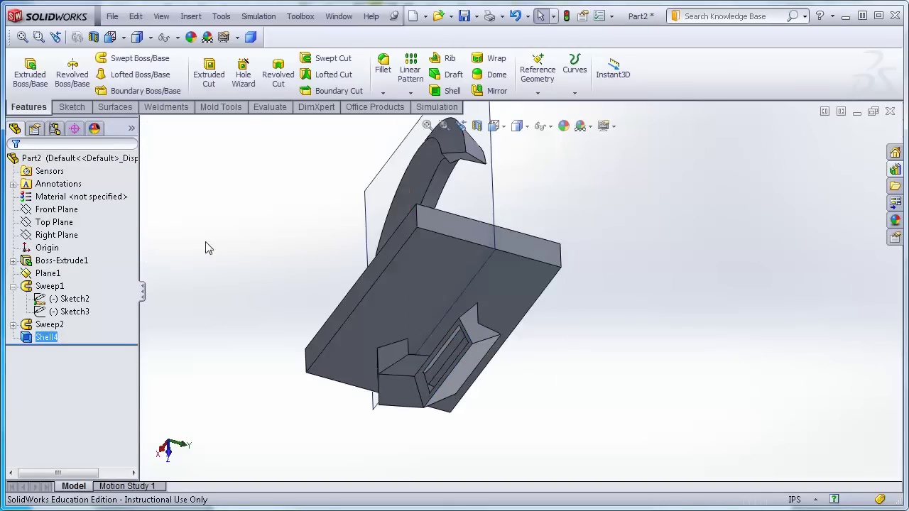
# Step: Edit the shell feature and set its wall thickness to 0.05 in
pyautogui.moveTo(211, 305); pyautogui.dragTo(233, 297, button='middle')
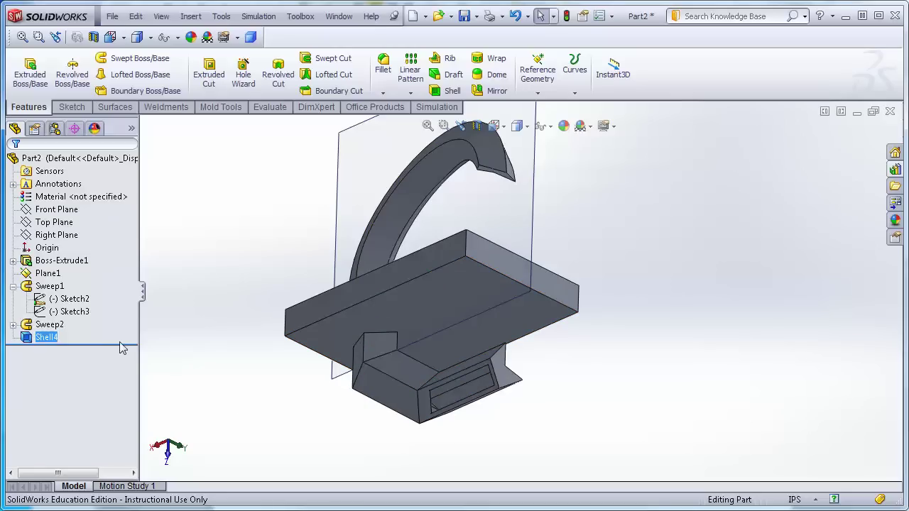
pyautogui.rightClick(43, 339)
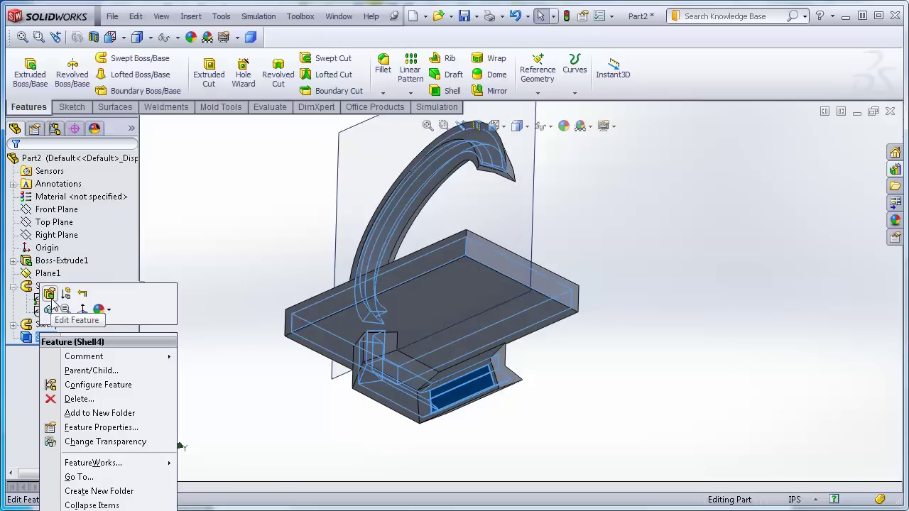
pyautogui.click(49, 311)
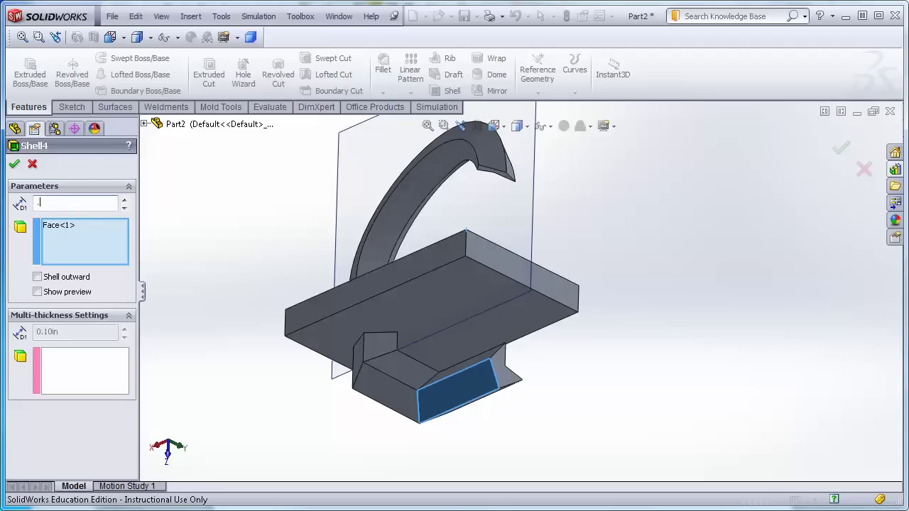
pyautogui.press('Tab')
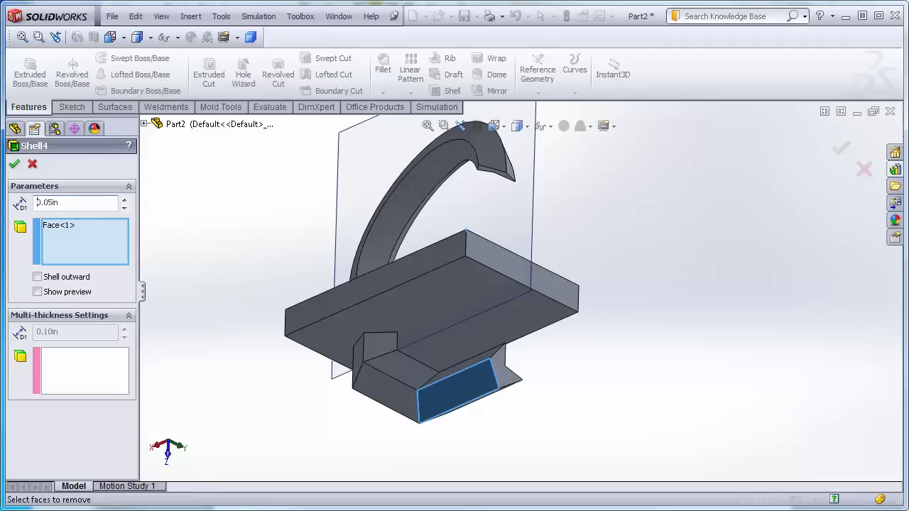
pyautogui.click(14, 165)
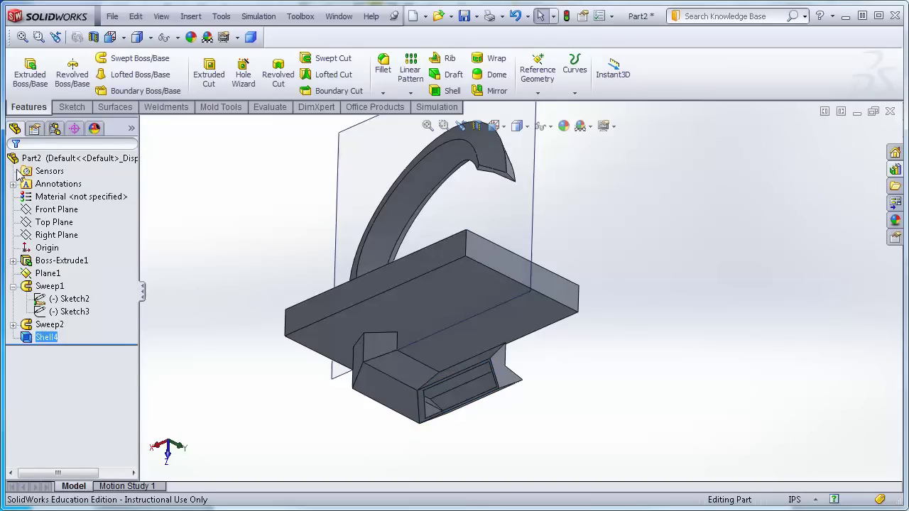
# Step: Edit the shell to also remove the two adjoining faces along the diagonal and vertical segments of the three-line sweep
pyautogui.moveTo(481, 431); pyautogui.dragTo(457, 433, button='middle')
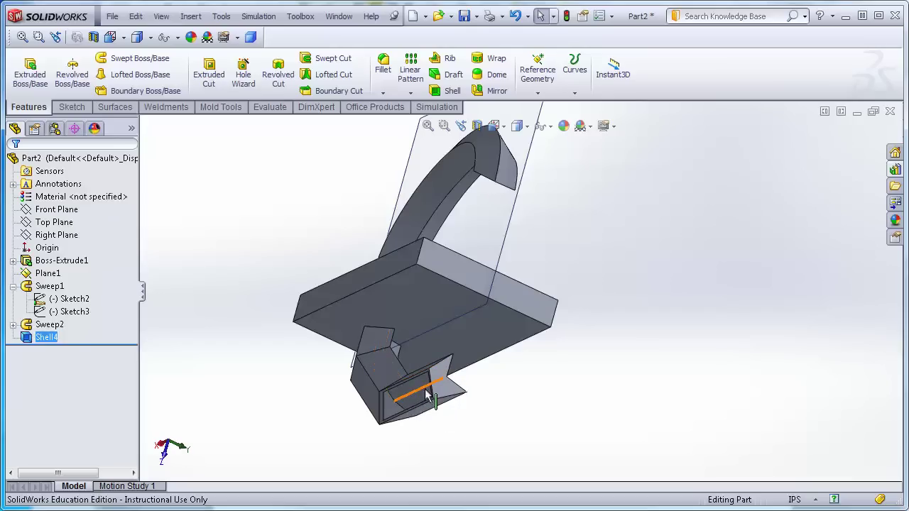
pyautogui.rightClick(41, 341)
pyautogui.click(52, 299)
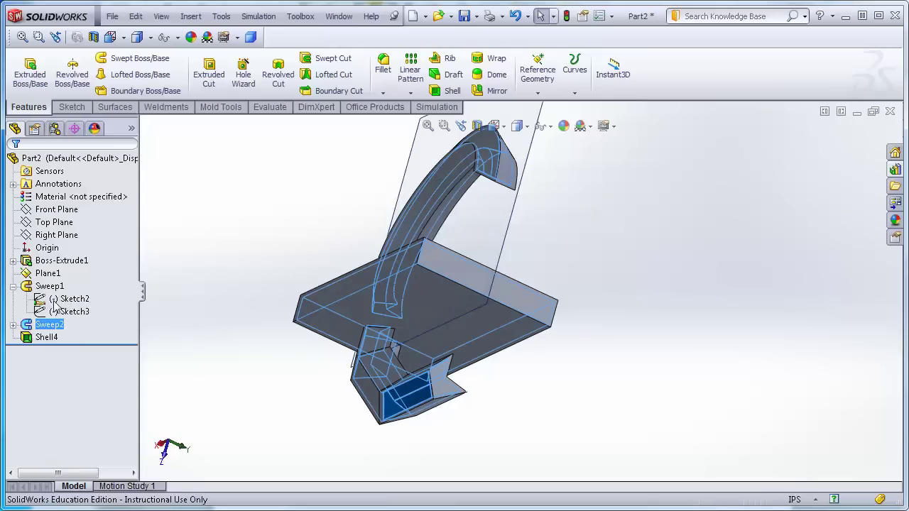
pyautogui.moveTo(284, 344); pyautogui.dragTo(305, 318, button='middle')
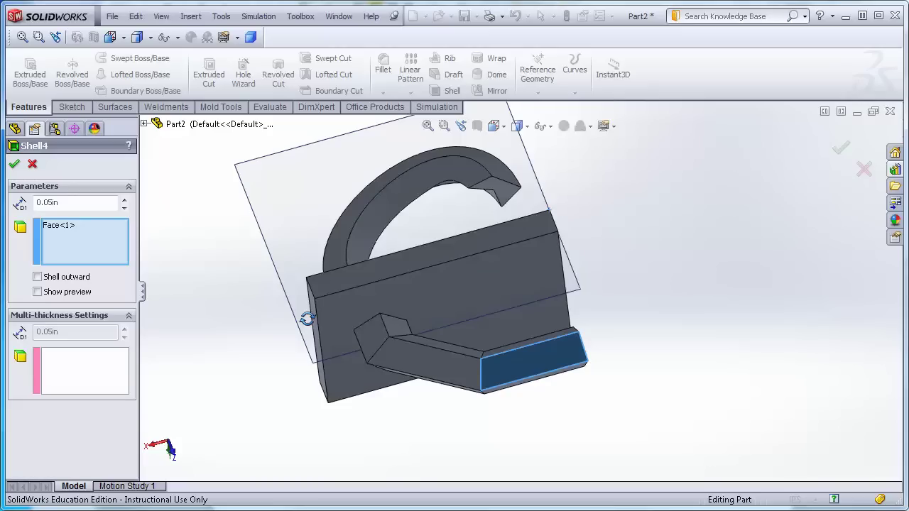
pyautogui.click(442, 364)
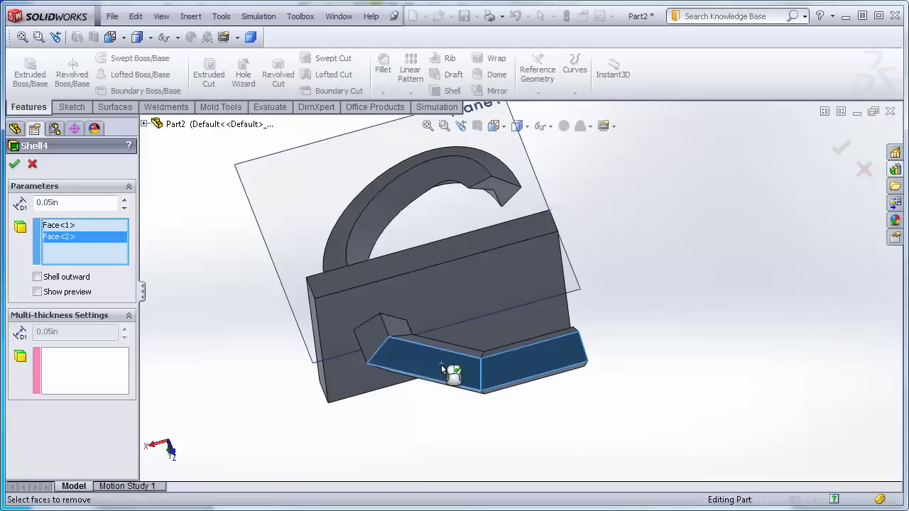
pyautogui.click(378, 339)
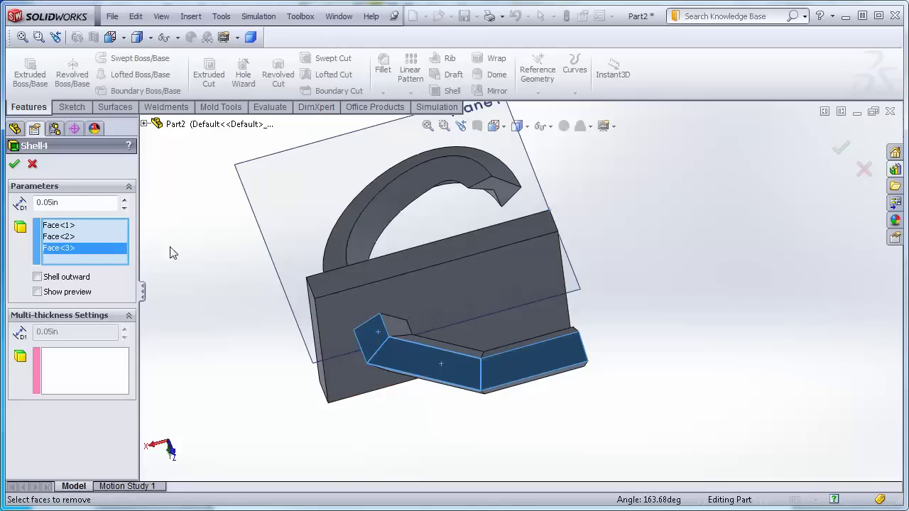
pyautogui.click(14, 165)
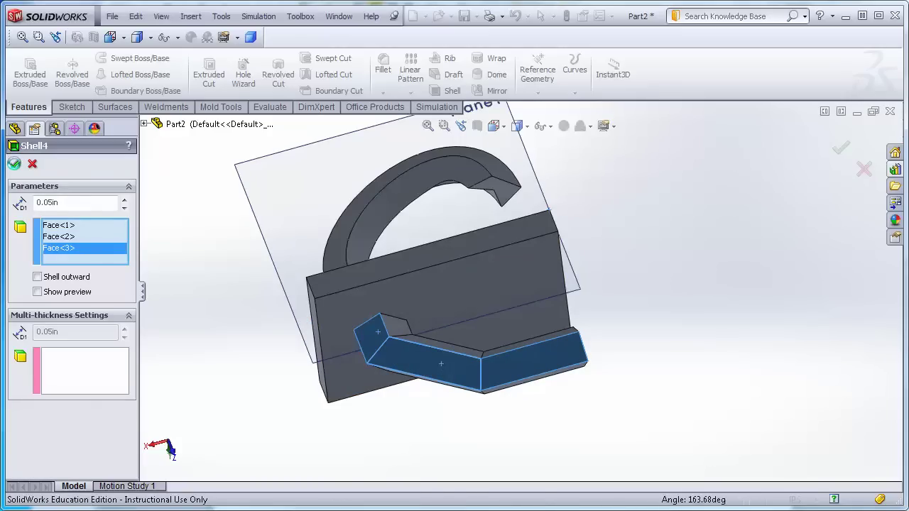
# Step: Inspect the opened sweep, and edit the shell to also remove the end face of the arched sweep
pyautogui.moveTo(252, 415); pyautogui.dragTo(195, 324, button='middle')
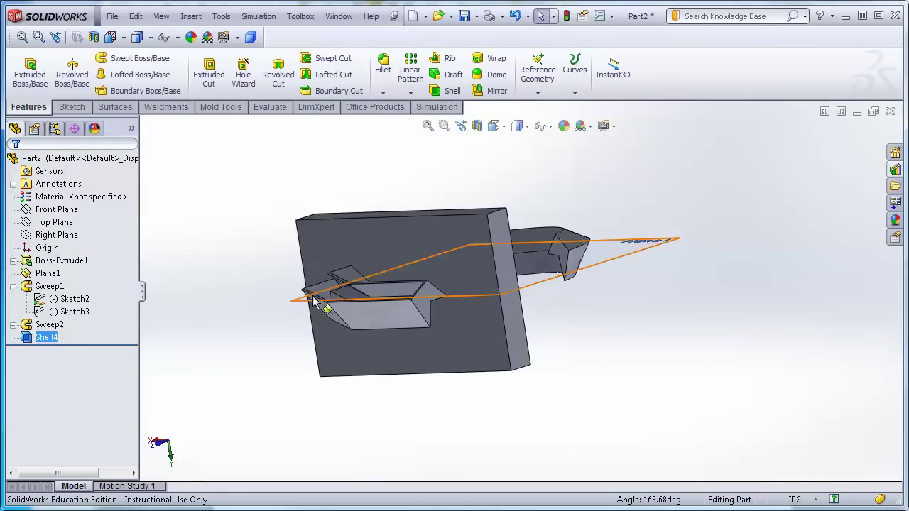
pyautogui.moveTo(262, 250); pyautogui.dragTo(293, 277, button='middle')
pyautogui.scroll(3, 350, 280)
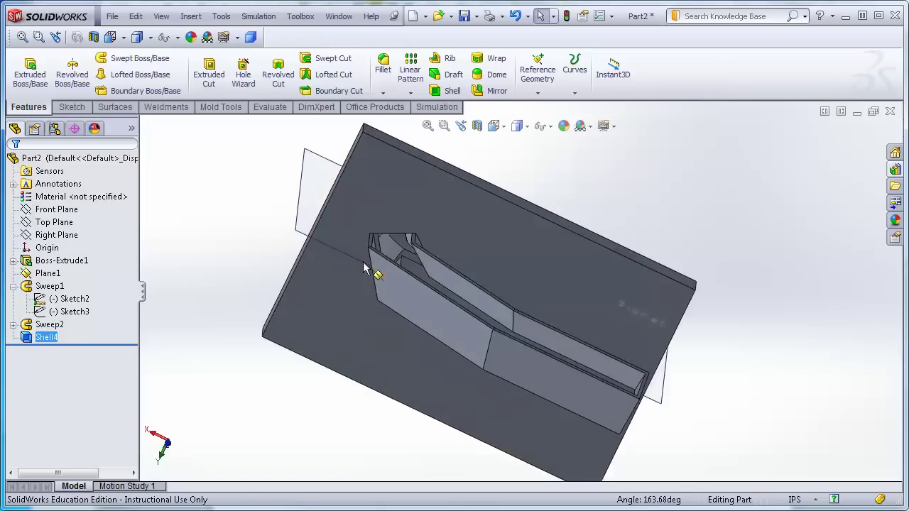
pyautogui.moveTo(407, 259); pyautogui.dragTo(386, 287, button='middle')
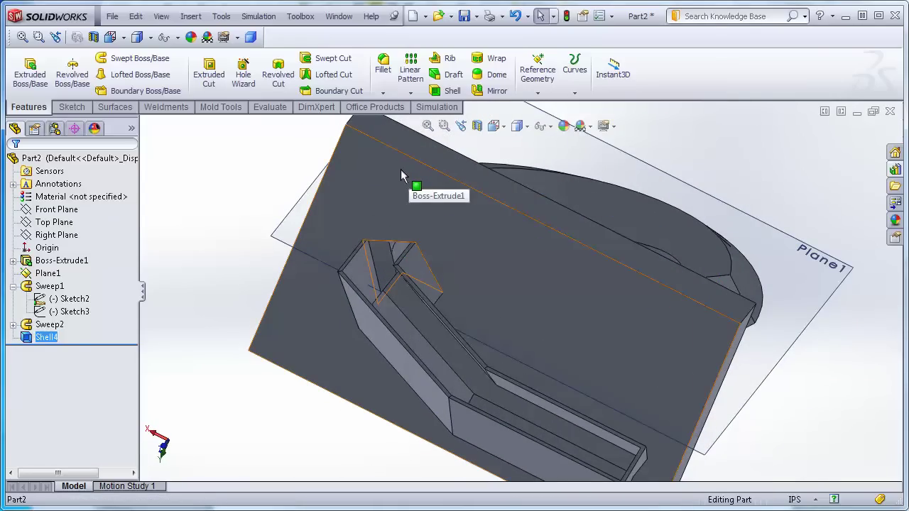
pyautogui.moveTo(237, 170); pyautogui.dragTo(207, 305, button='middle')
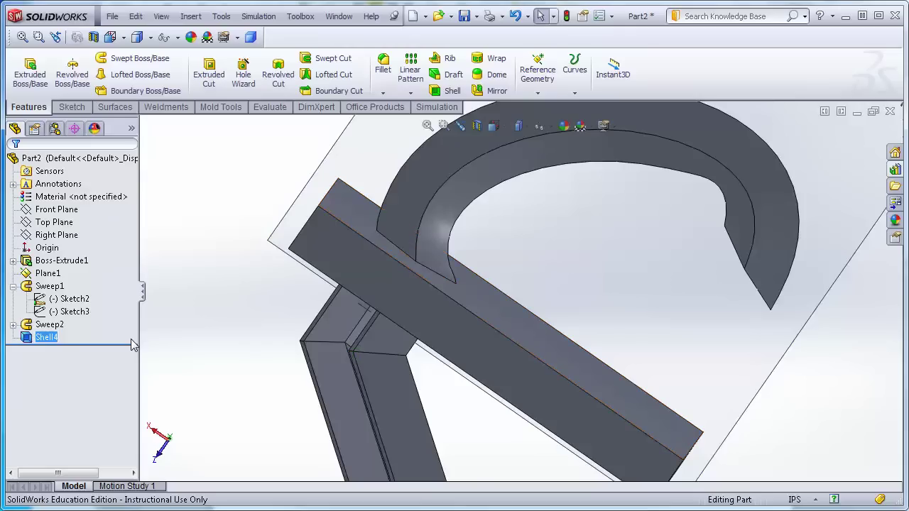
pyautogui.rightClick(64, 344)
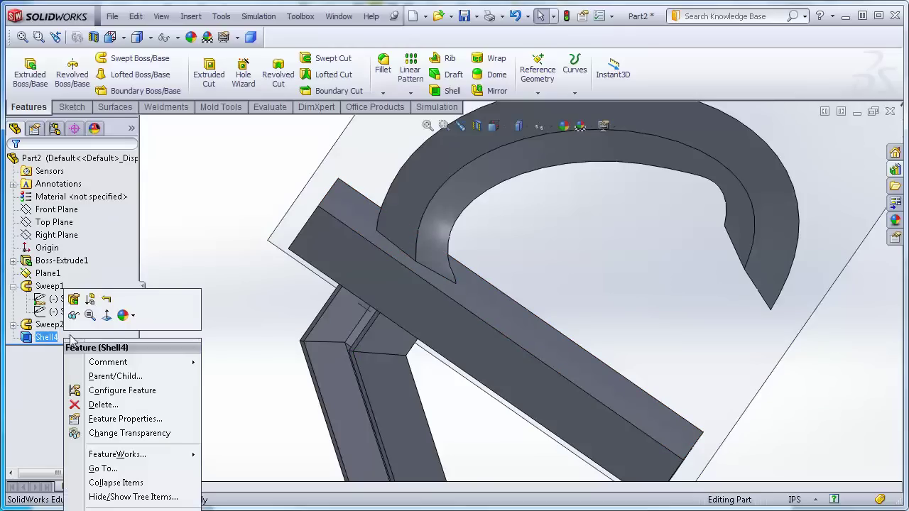
pyautogui.click(73, 299)
pyautogui.moveTo(632, 320); pyautogui.dragTo(657, 237, button='middle')
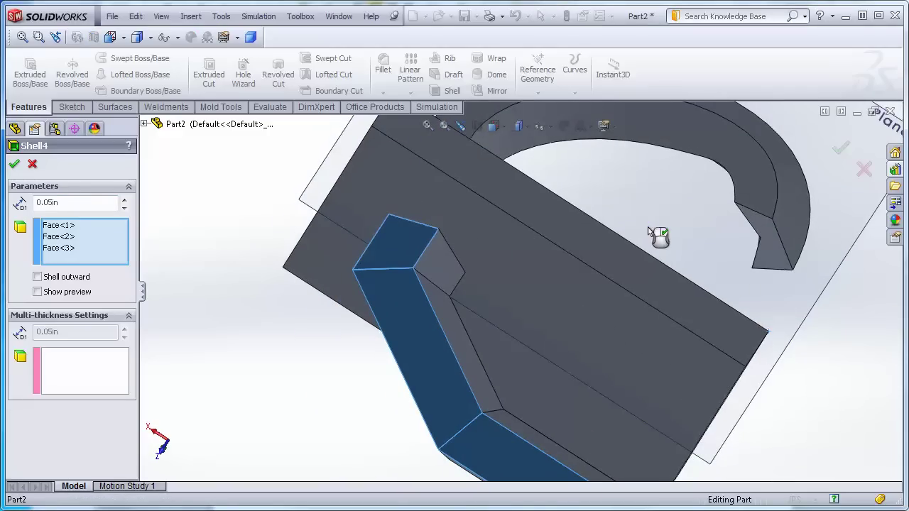
pyautogui.click(767, 242)
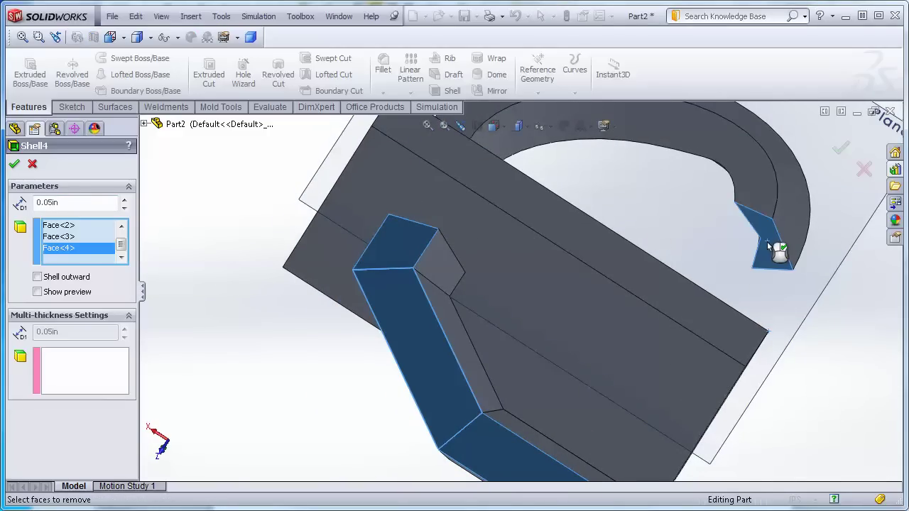
pyautogui.click(14, 166)
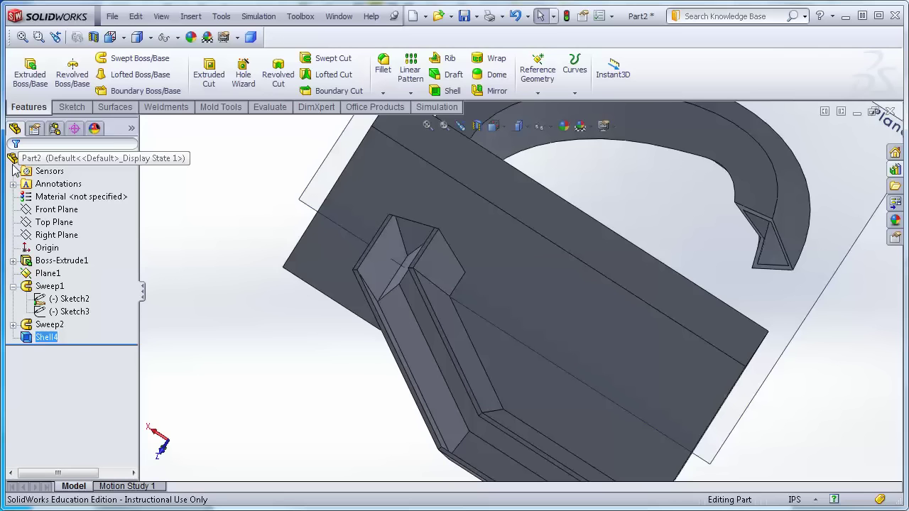
# Step: Start an extruded cut with a new sketch on the block's long narrow side face and view it normal to the face
pyautogui.moveTo(230, 341); pyautogui.dragTo(400, 386, button='middle')
pyautogui.scroll(5, 461, 224)
pyautogui.moveTo(398, 226); pyautogui.dragTo(387, 338, button='middle')
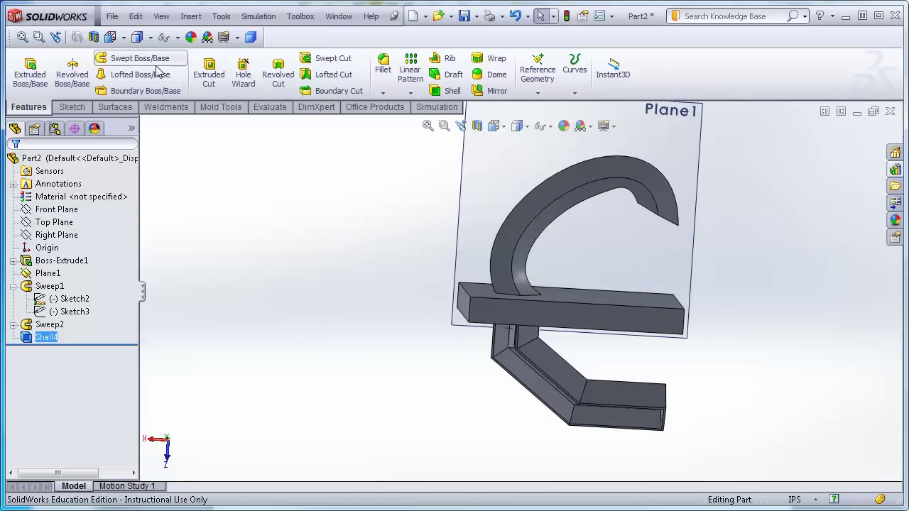
pyautogui.click(204, 68)
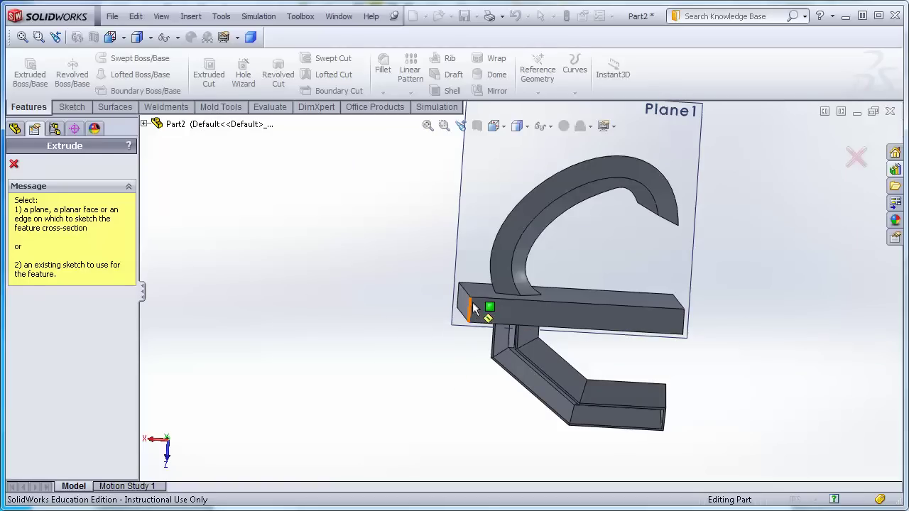
pyautogui.click(574, 315)
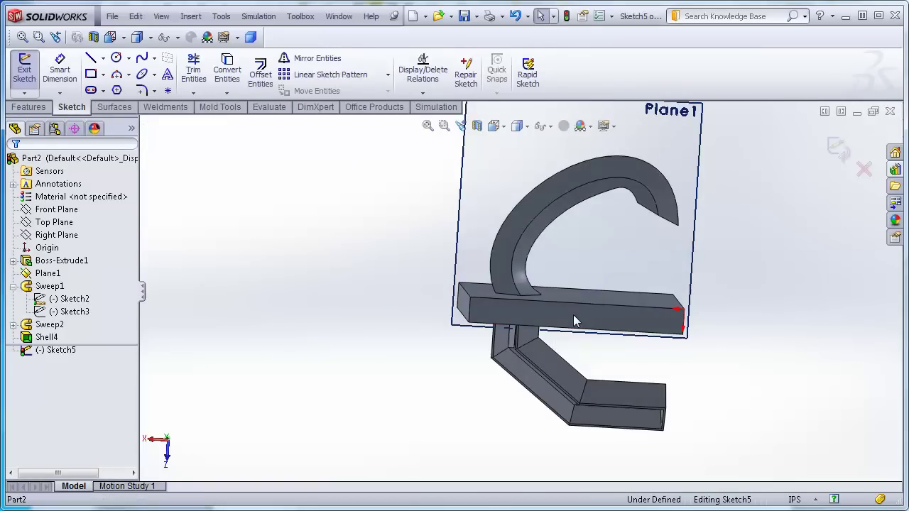
pyautogui.click(503, 128)
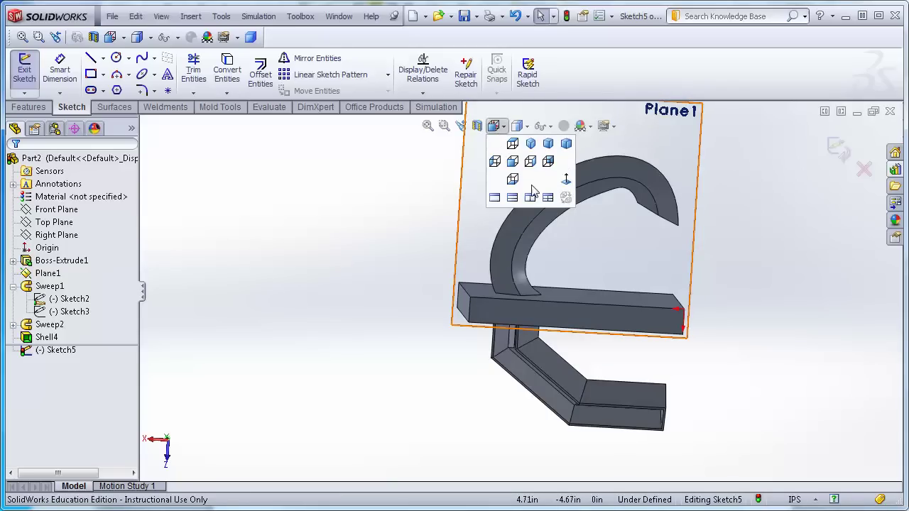
pyautogui.click(565, 182)
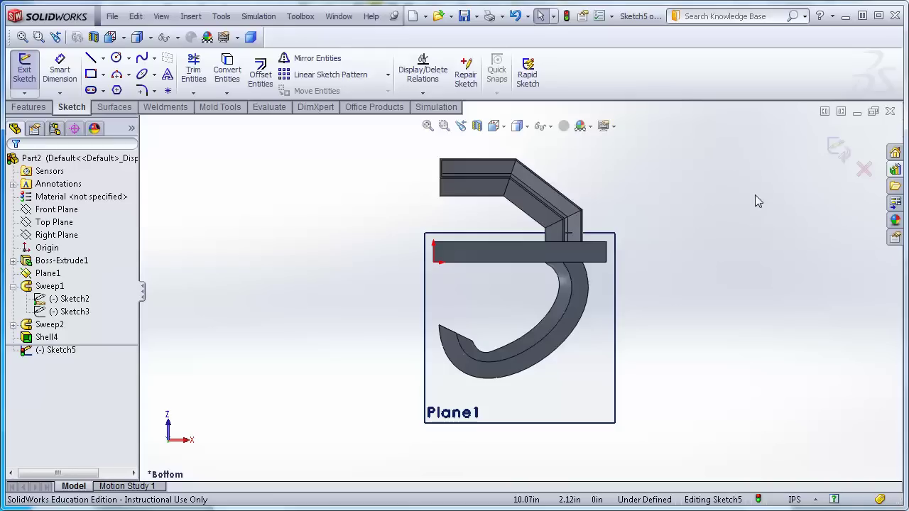
# Step: Sketch a closed rectangle of lines about 5.4 in wide and 10 in tall, covering most of the block and sweeps
pyautogui.click(91, 58)
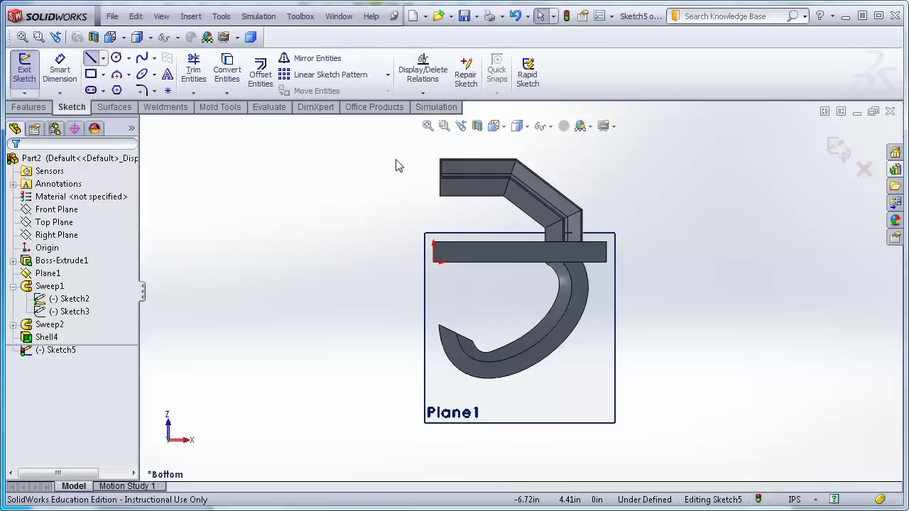
pyautogui.click(503, 140)
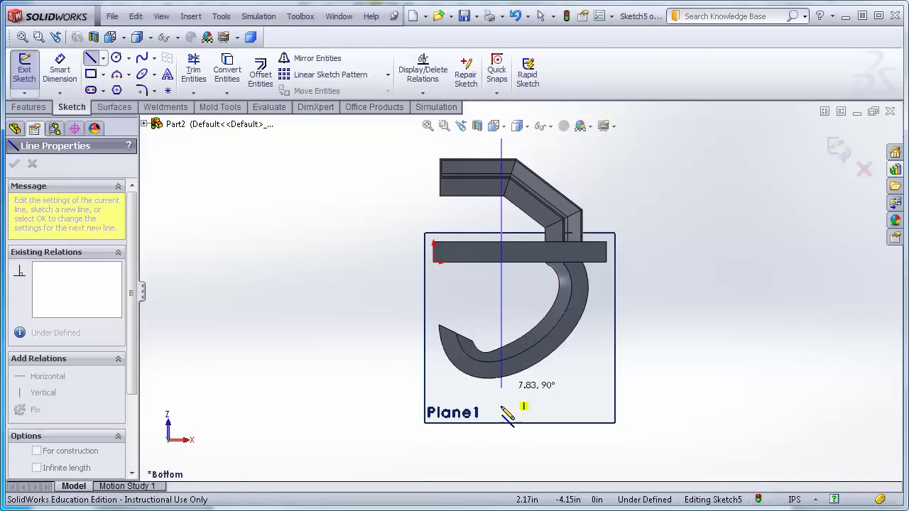
pyautogui.click(502, 450)
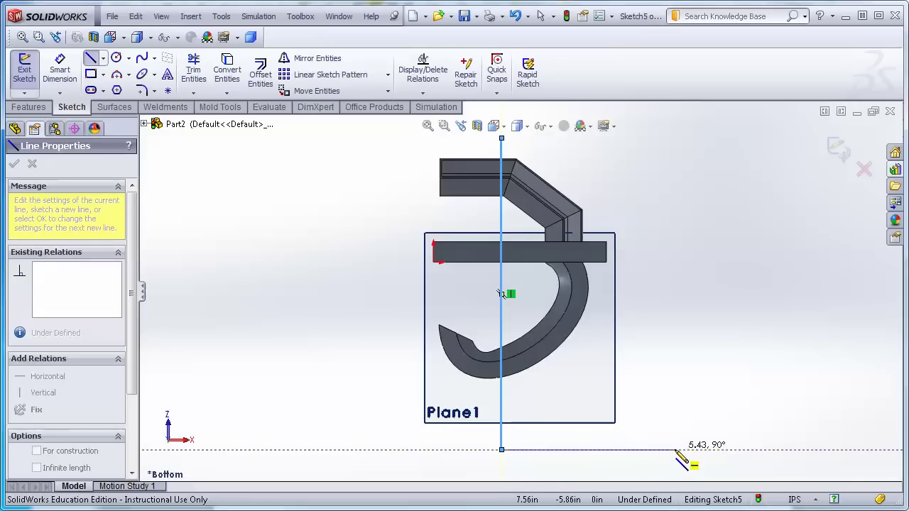
pyautogui.click(675, 450)
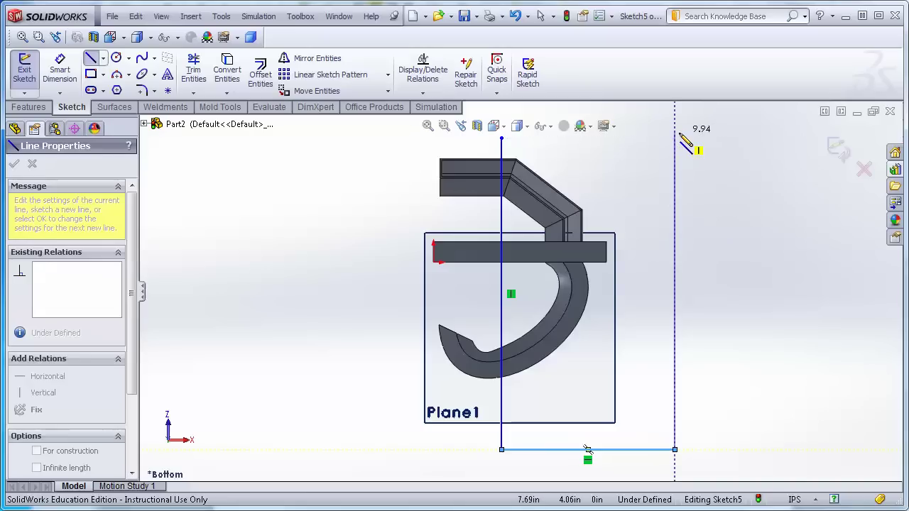
pyautogui.click(675, 139)
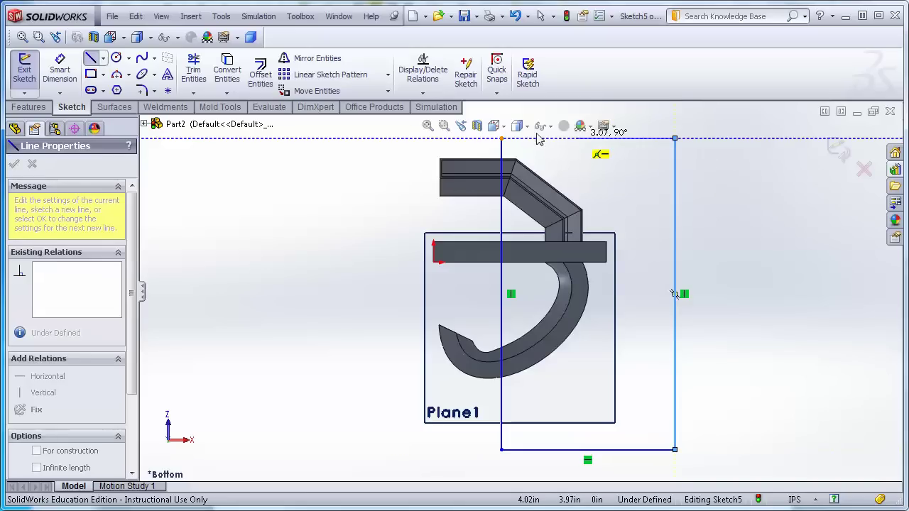
pyautogui.click(503, 139)
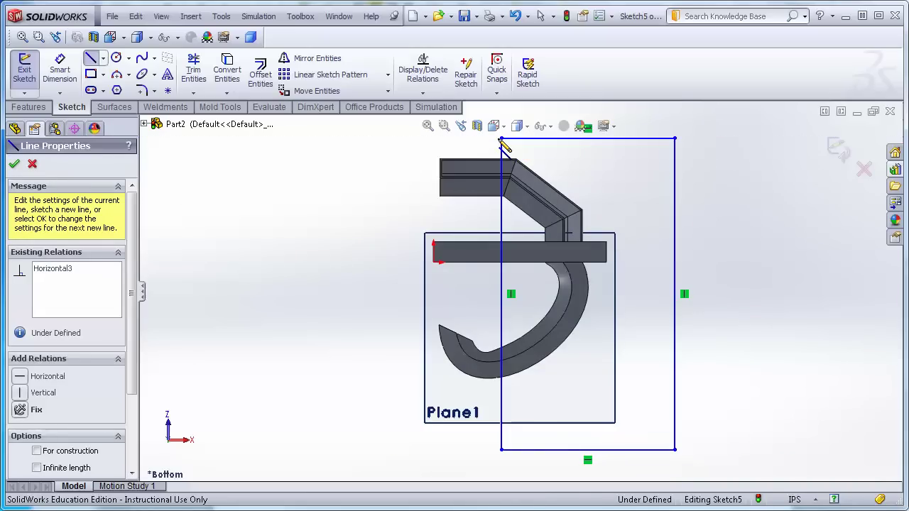
# Step: Finish the sketch and cut the rectangle Through All across the block and both sweeps
pyautogui.click(837, 148)
pyautogui.click(836, 148)
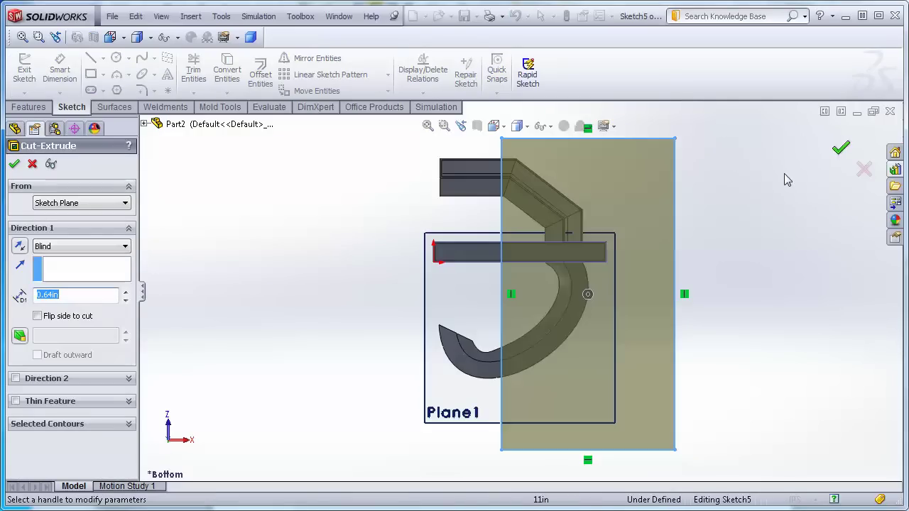
pyautogui.moveTo(766, 205); pyautogui.dragTo(746, 367, button='middle')
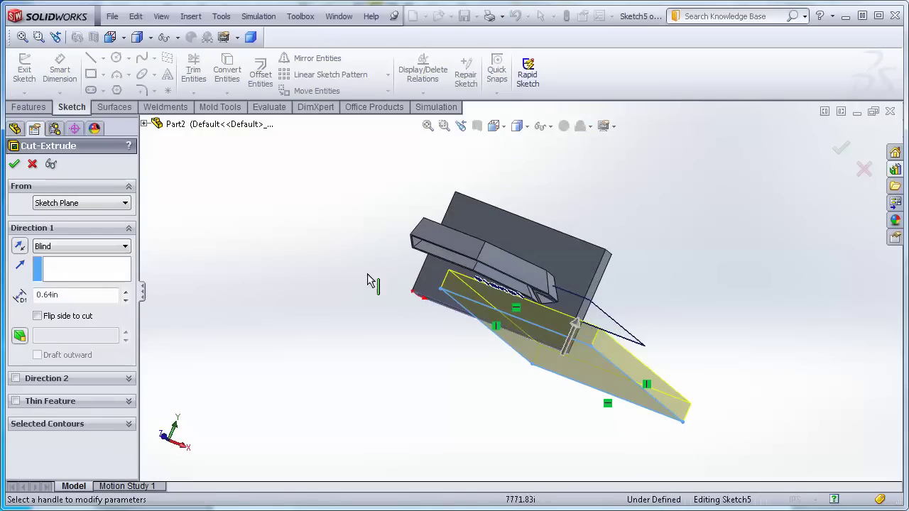
pyautogui.click(121, 247)
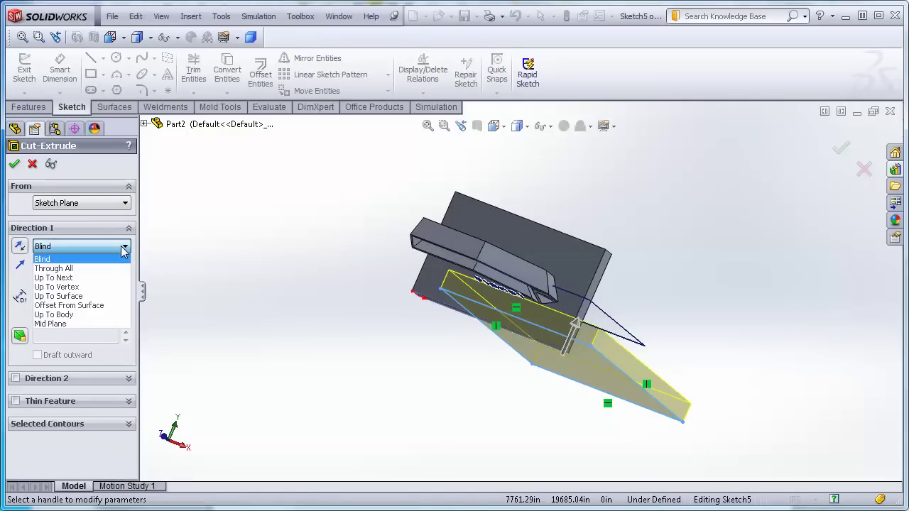
pyautogui.click(57, 269)
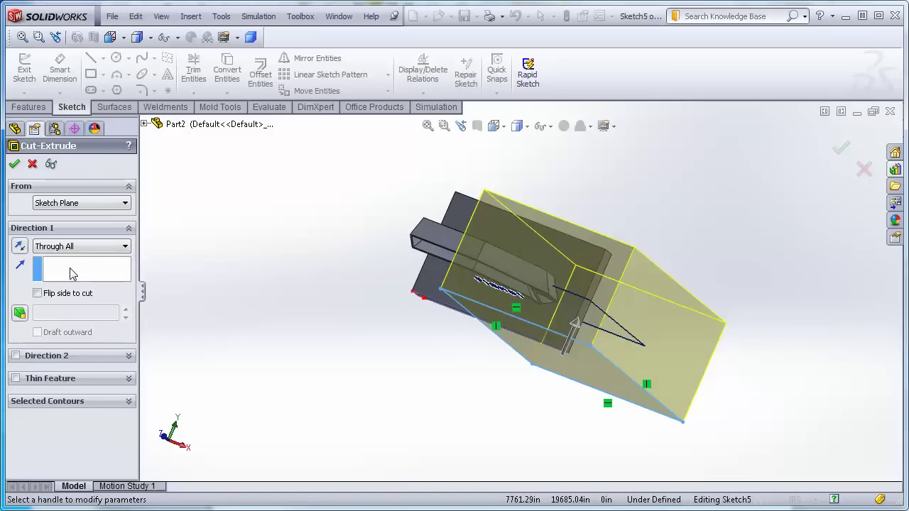
pyautogui.click(14, 165)
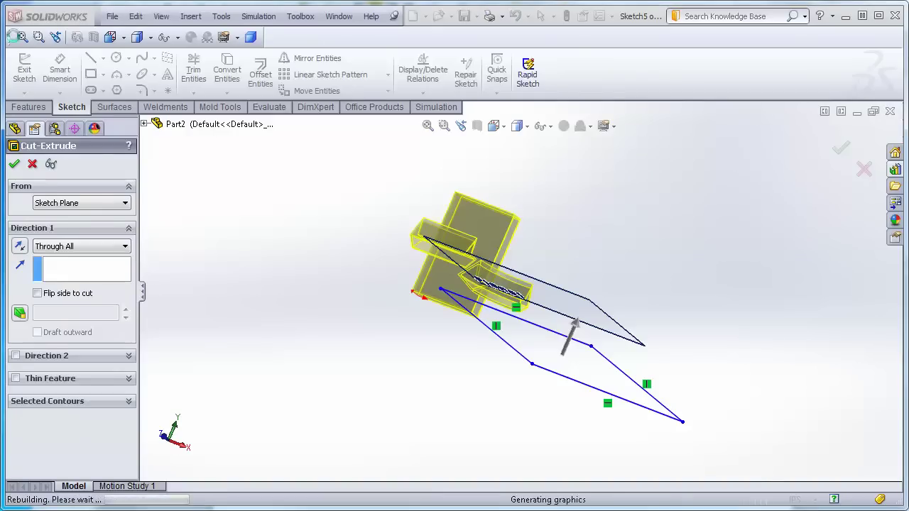
pyautogui.moveTo(287, 348); pyautogui.dragTo(267, 277, button='middle')
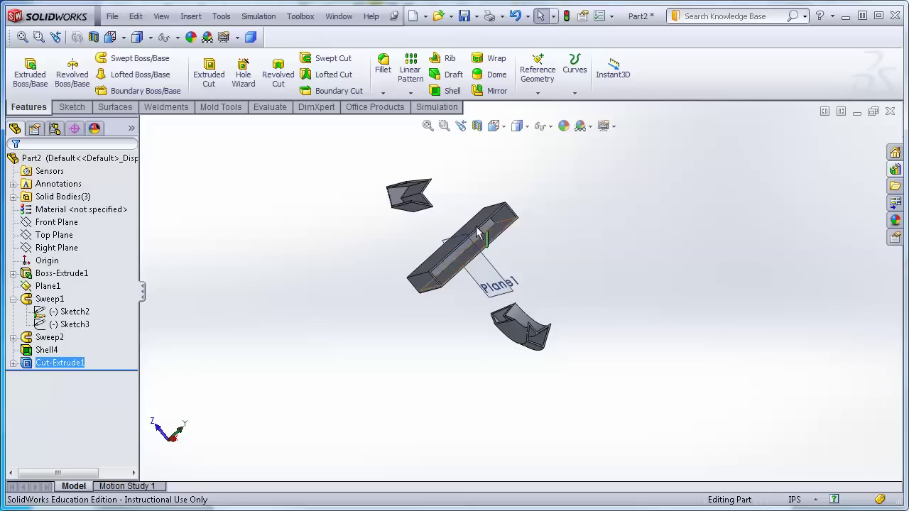
pyautogui.rightClick(68, 367)
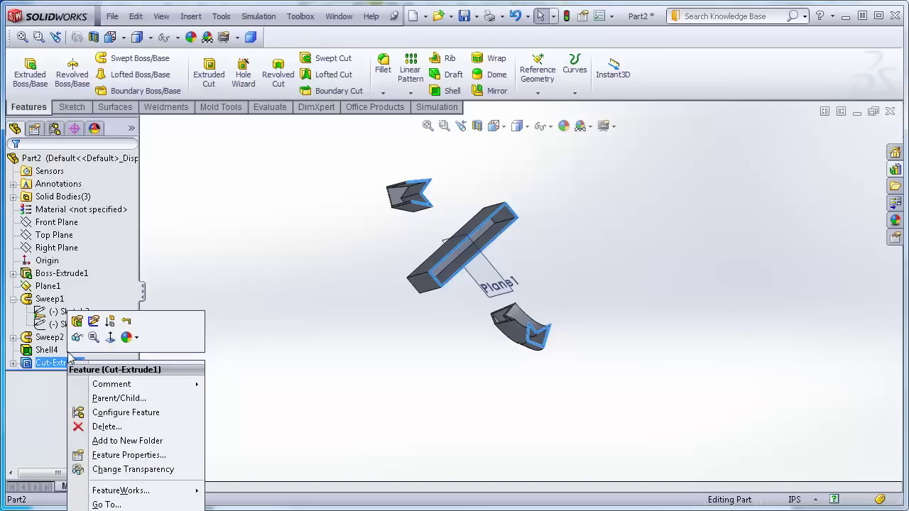
pyautogui.click(291, 321)
pyautogui.scroll(2, 536, 208)
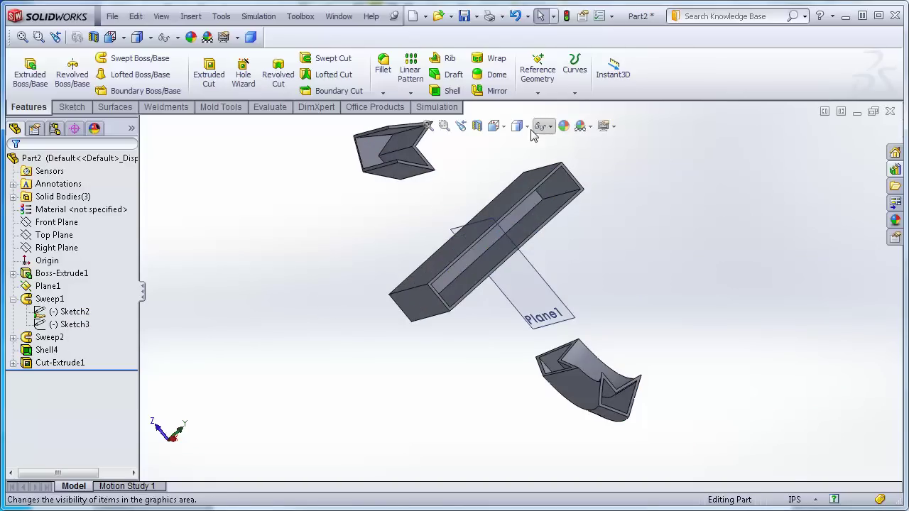
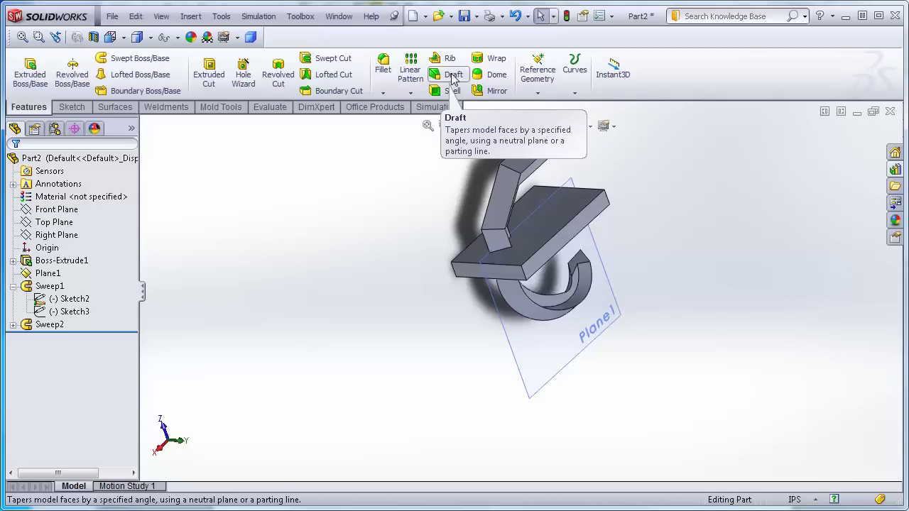
# Step: Apply a 10° neutral-plane draft to the block's four side faces, using the broad face carrying the three-line sweep as neutral plane
pyautogui.click(452, 76)
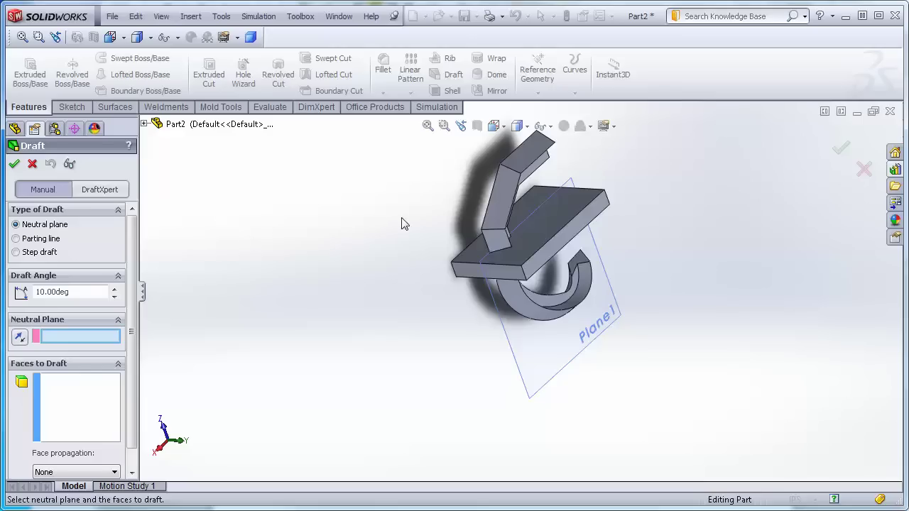
pyautogui.click(552, 222)
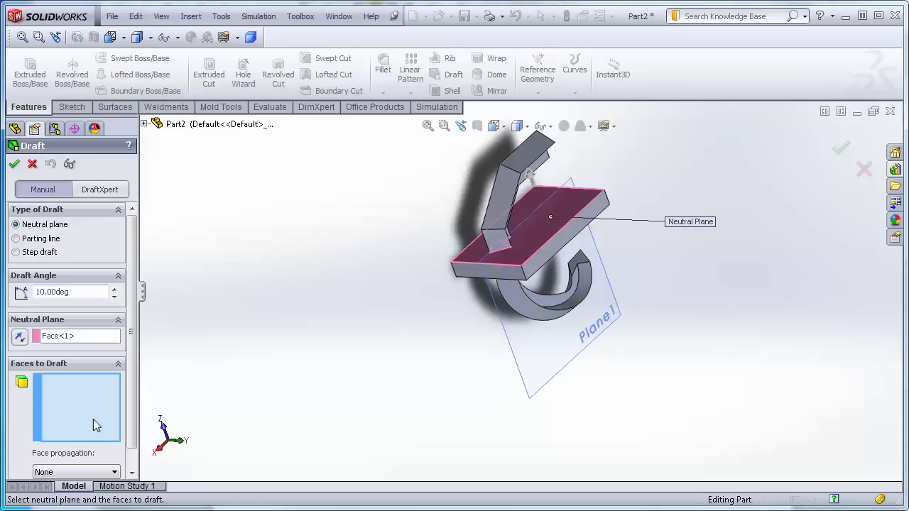
pyautogui.click(494, 269)
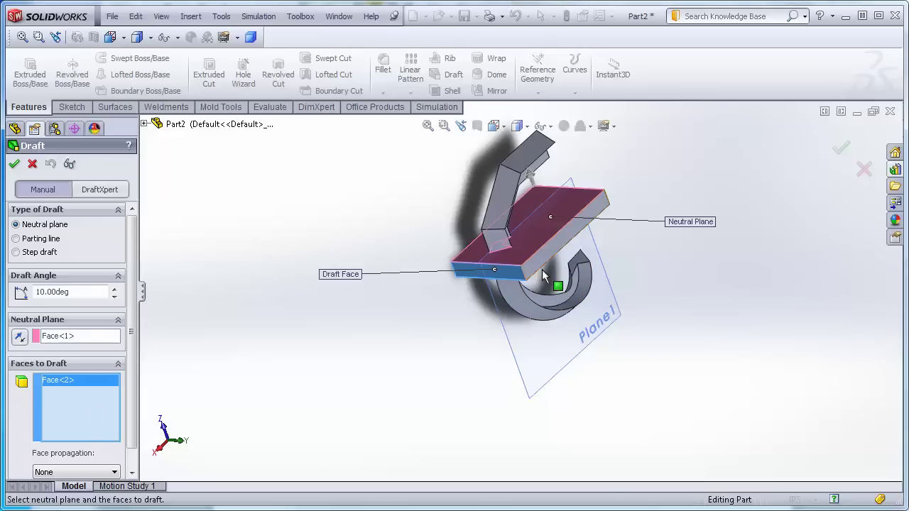
pyautogui.click(559, 248)
pyautogui.moveTo(670, 348); pyautogui.dragTo(587, 241, button='middle')
pyautogui.click(584, 203)
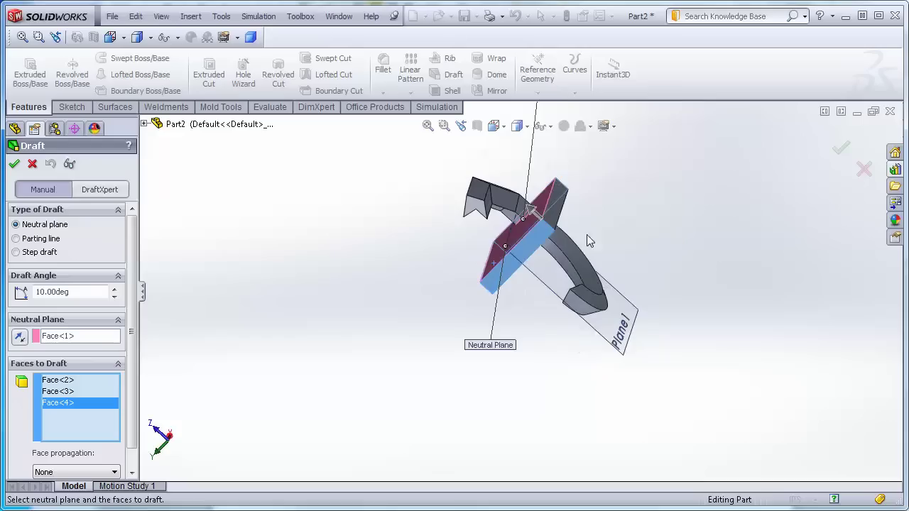
pyautogui.click(555, 200)
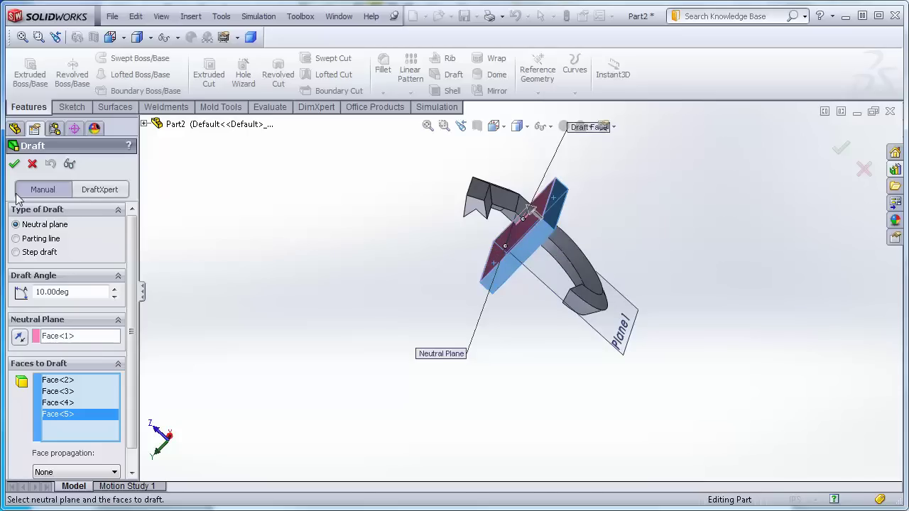
pyautogui.click(15, 166)
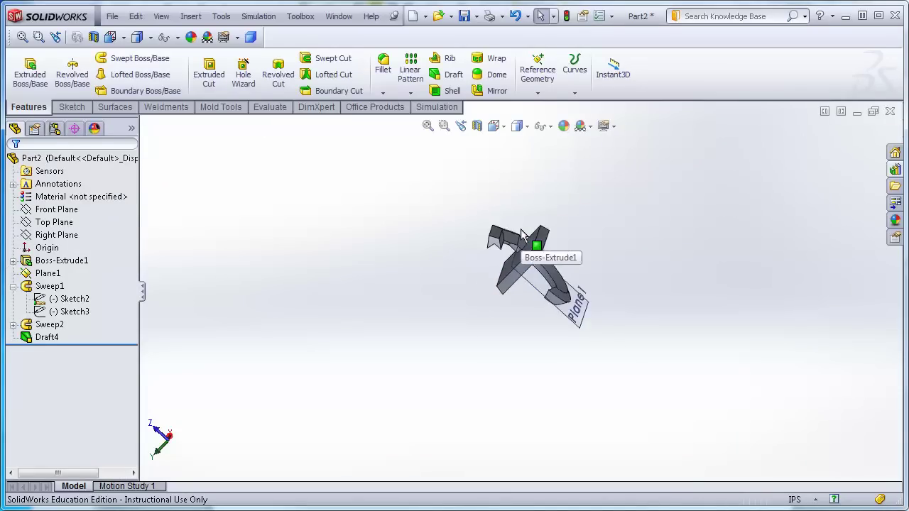
# Step: Edit the draft on the block's side faces and set its angle to 20°
pyautogui.scroll(-5, 525, 312)
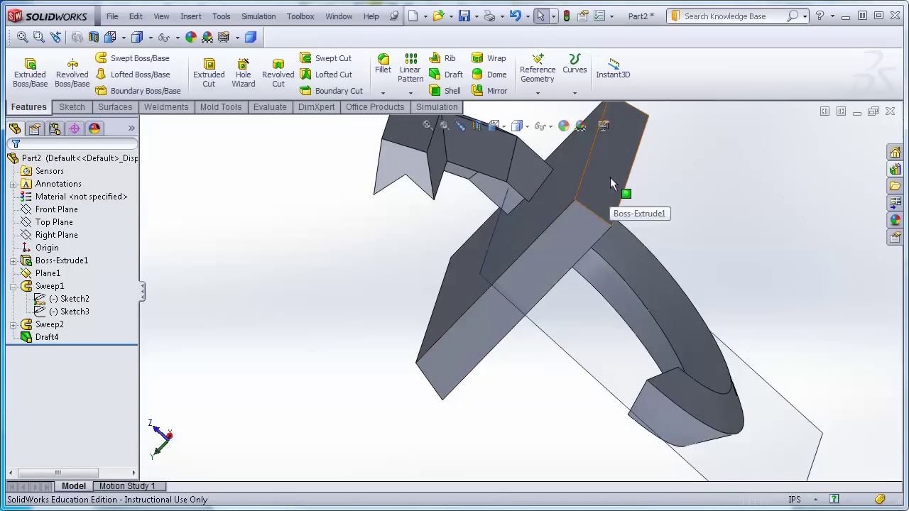
pyautogui.moveTo(428, 364)
pyautogui.mouseDown(button='middle')
pyautogui.moveTo(426, 315)
pyautogui.moveTo(439, 320)
pyautogui.moveTo(415, 375)
pyautogui.mouseUp(button='middle')
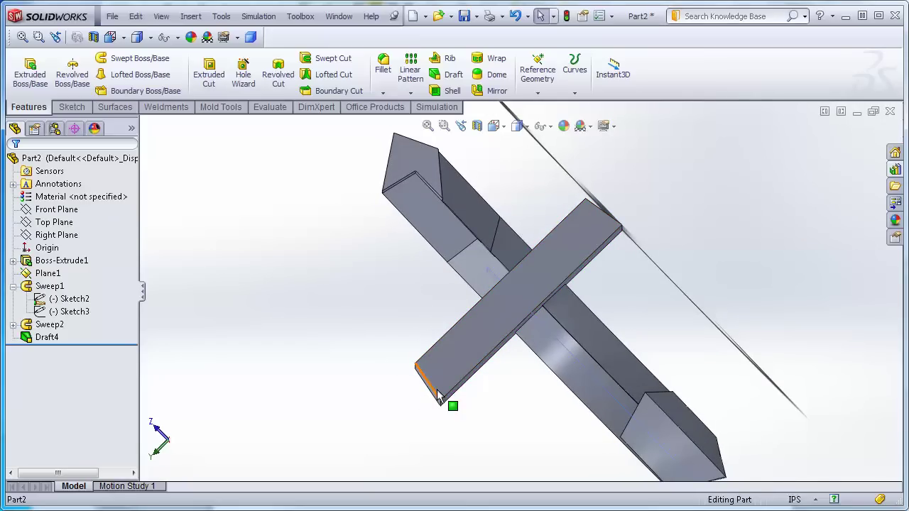
pyautogui.moveTo(390, 300); pyautogui.dragTo(462, 273, button='middle')
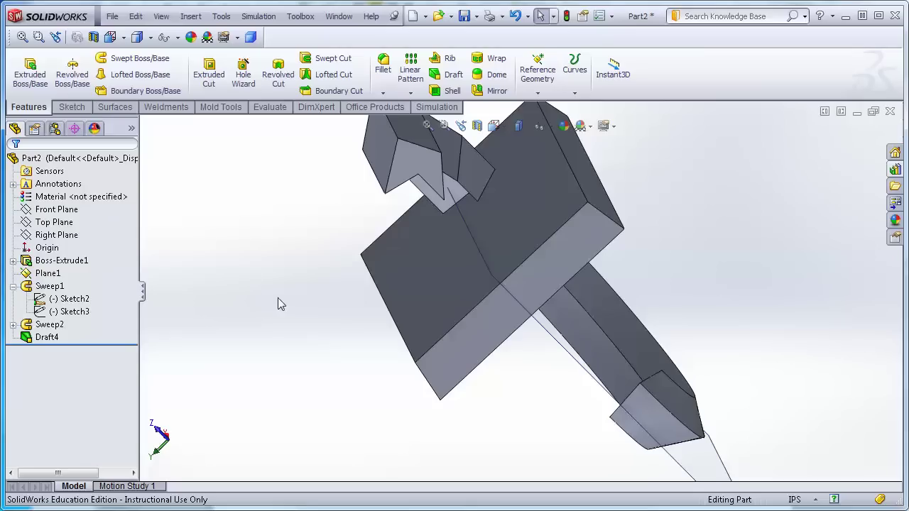
pyautogui.rightClick(45, 338)
pyautogui.click(59, 300)
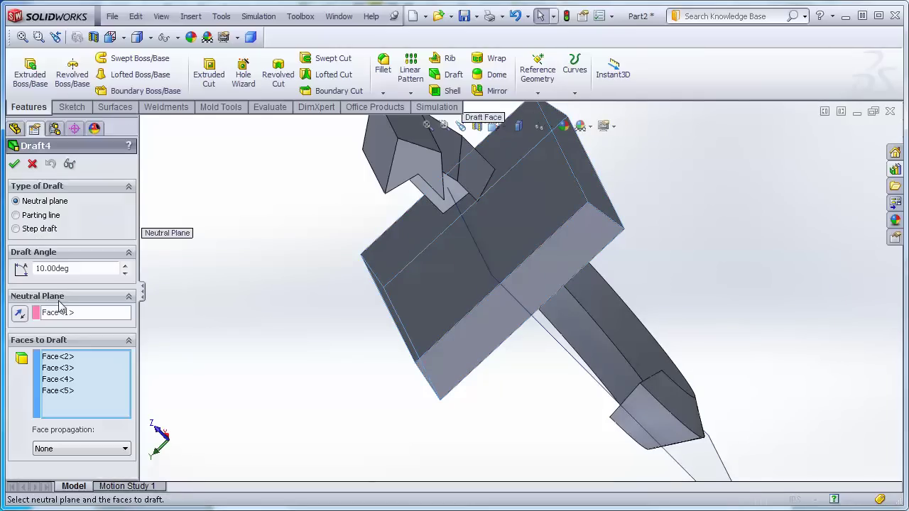
pyautogui.moveTo(81, 272); pyautogui.dragTo(8, 268)
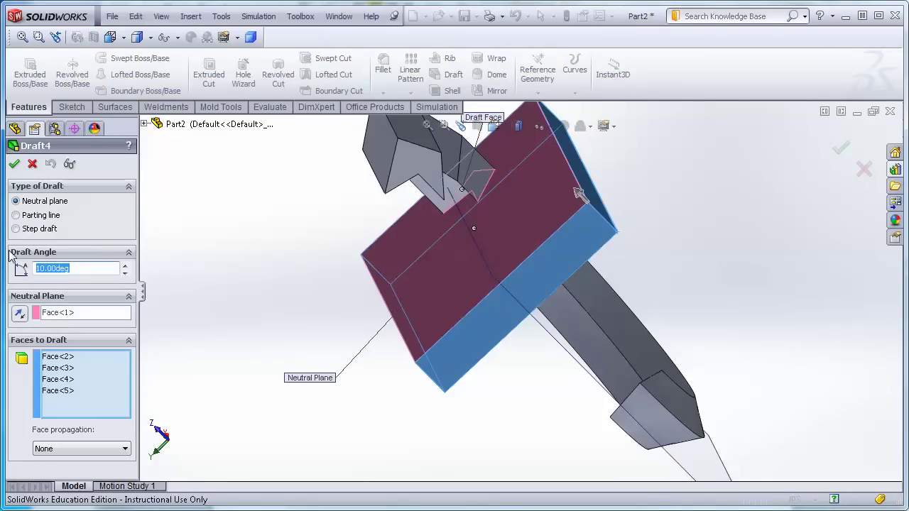
pyautogui.write('20')
pyautogui.press('Return')
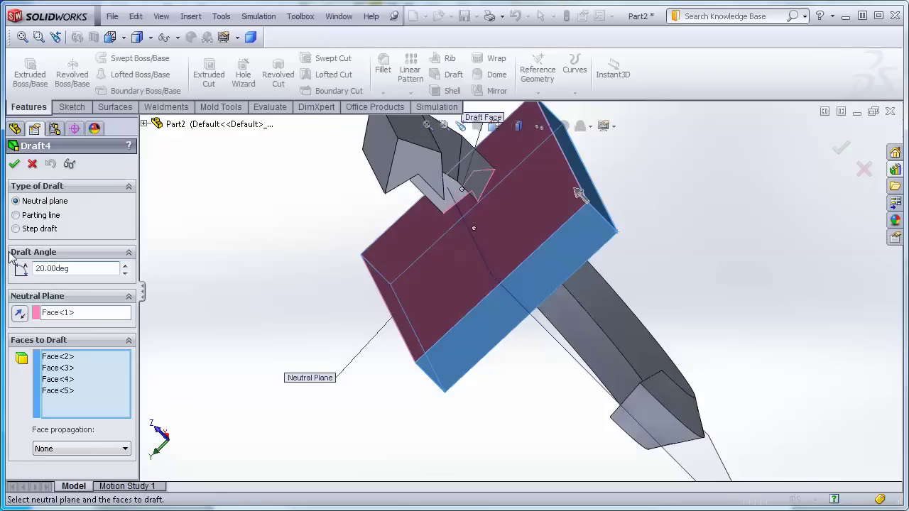
pyautogui.click(14, 164)
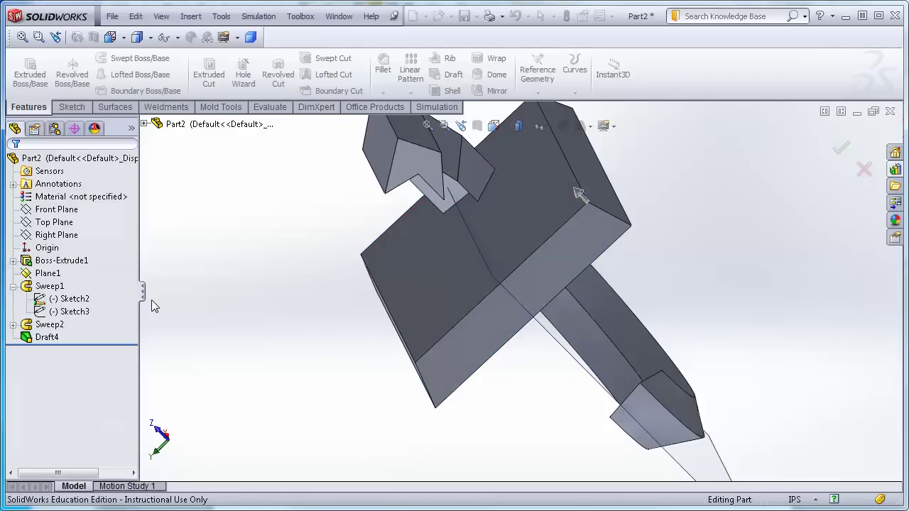
pyautogui.moveTo(266, 335); pyautogui.dragTo(327, 355, button='middle')
pyautogui.press('Up')
pyautogui.press('Up')
pyautogui.press('Up')
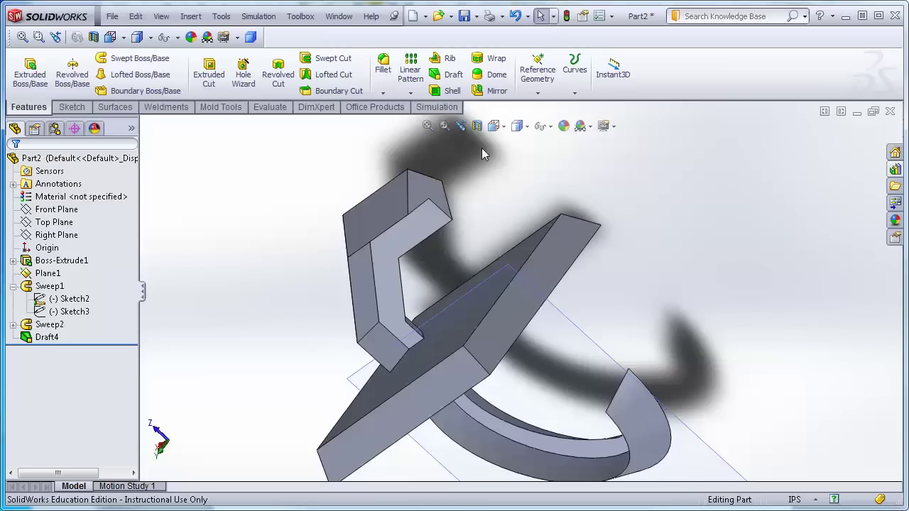
# Step: Try to add a 0.25 in dome to the block's broad face that carries the arched sweep
pyautogui.click(491, 74)
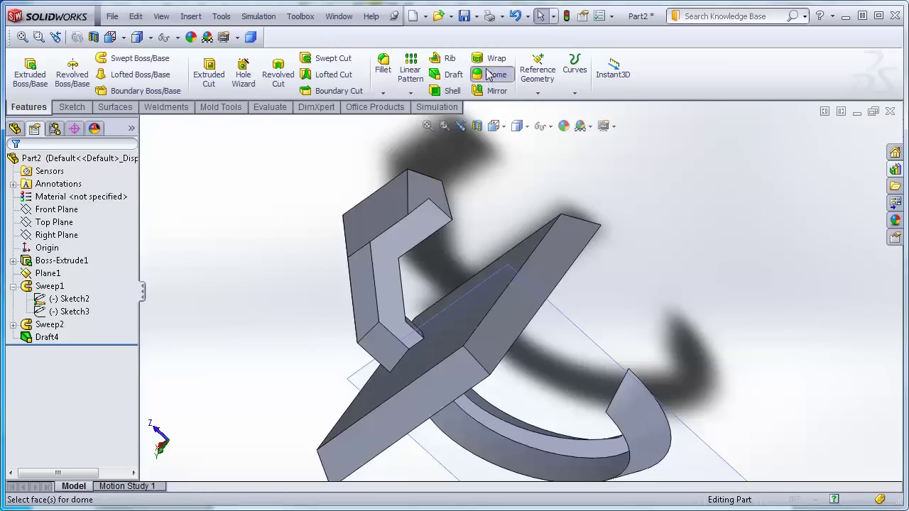
pyautogui.moveTo(786, 291); pyautogui.dragTo(731, 273, button='middle')
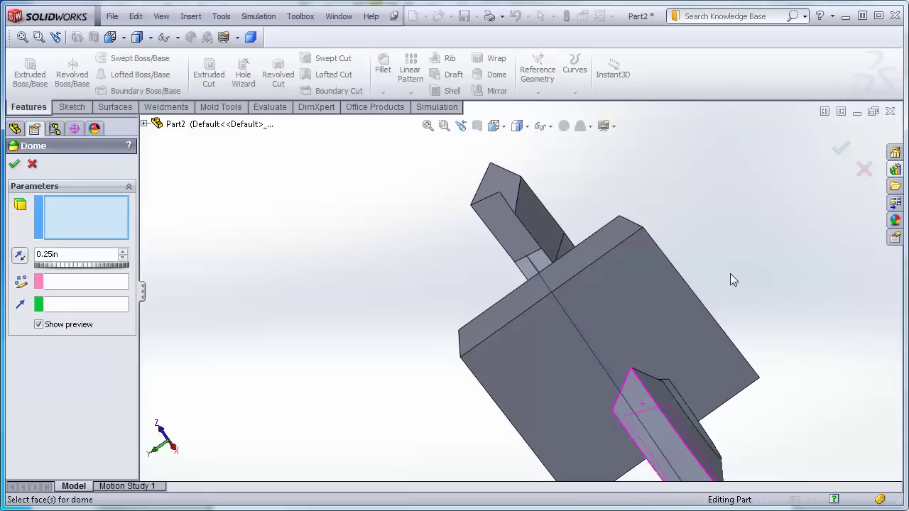
pyautogui.click(532, 353)
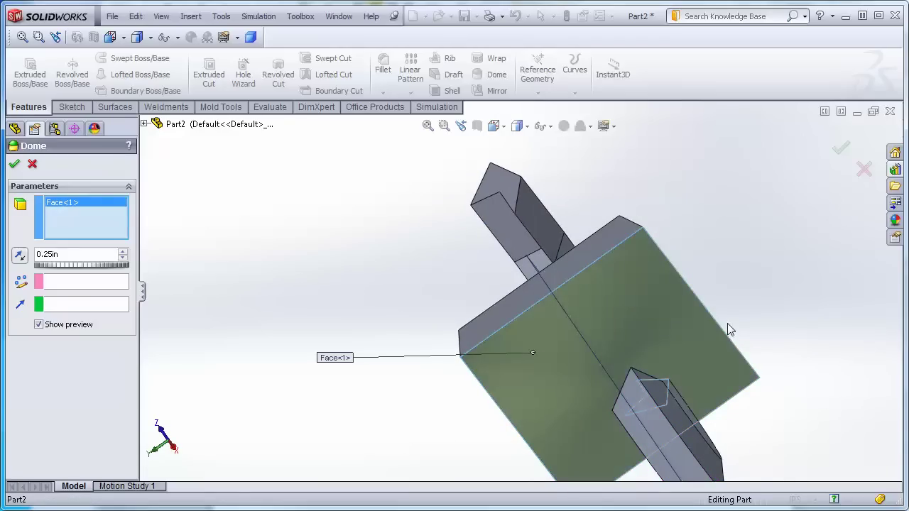
pyautogui.moveTo(773, 274); pyautogui.dragTo(681, 354, button='middle')
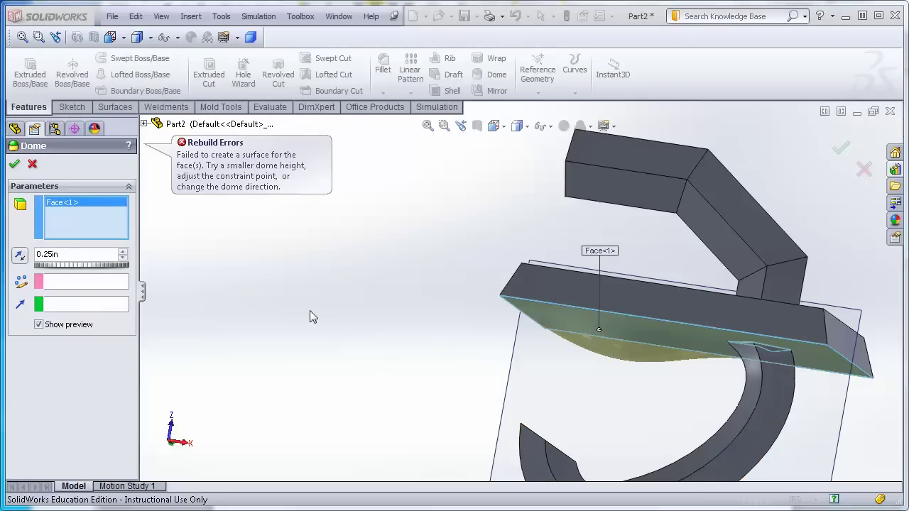
pyautogui.click(33, 165)
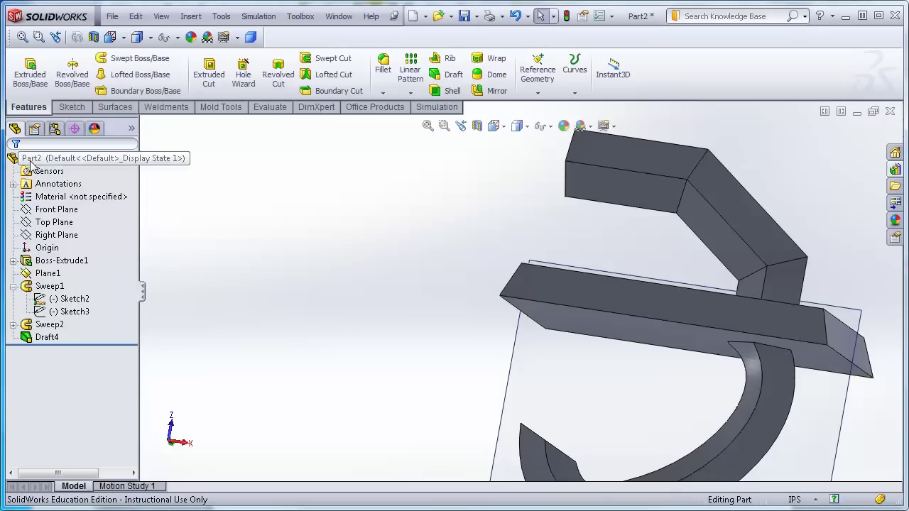
pyautogui.moveTo(247, 268); pyautogui.dragTo(345, 400, button='middle')
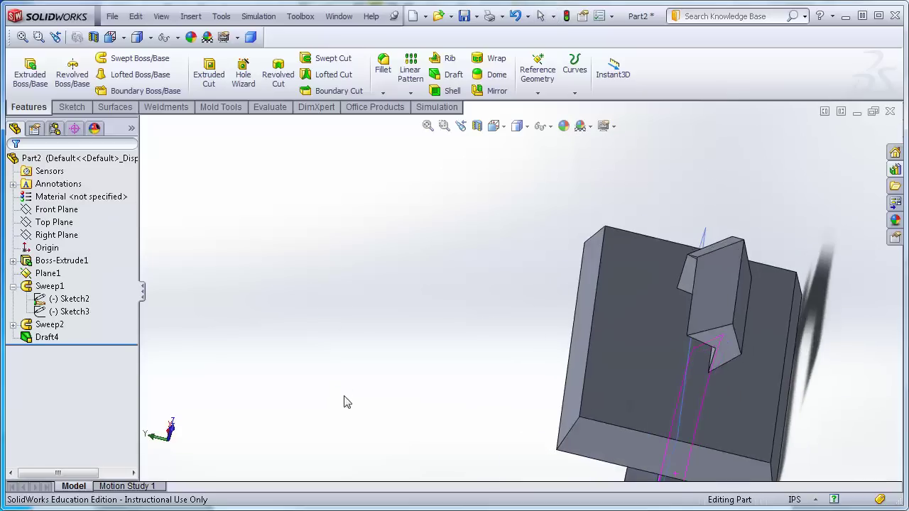
# Step: Add a 0.25 in dome to the outer face of the three-line sweep's free end segment
pyautogui.click(718, 292)
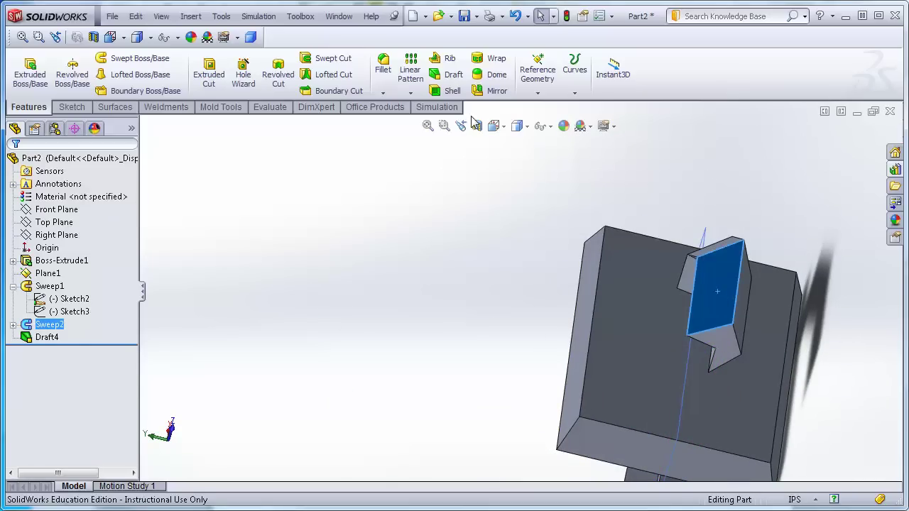
pyautogui.click(489, 80)
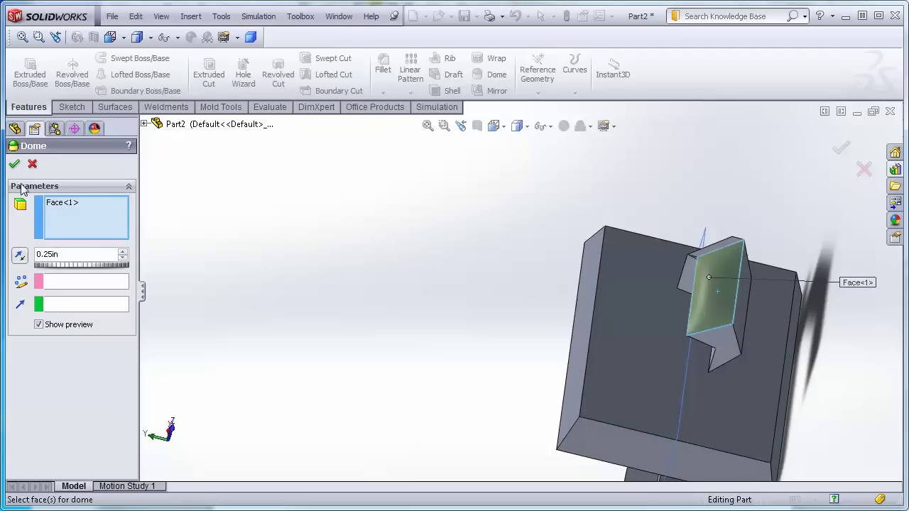
pyautogui.click(14, 164)
pyautogui.moveTo(560, 390); pyautogui.dragTo(517, 295, button='middle')
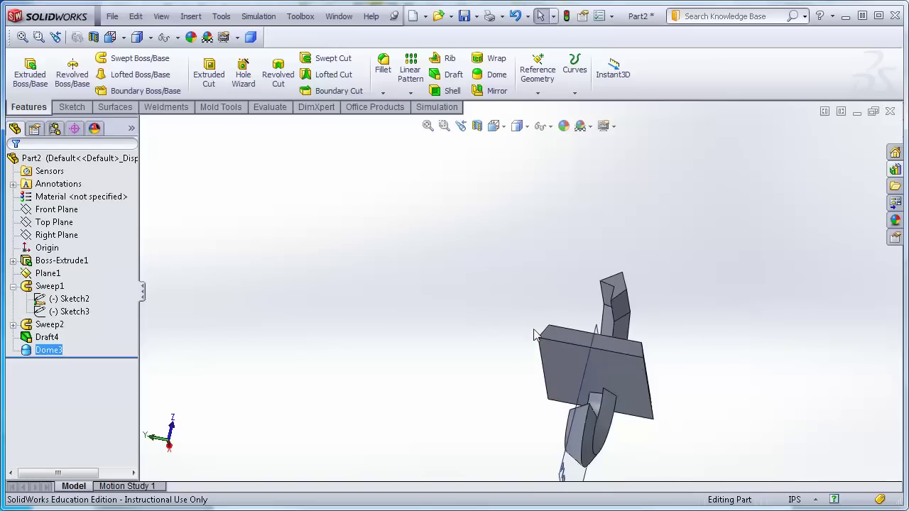
pyautogui.moveTo(512, 412); pyautogui.dragTo(385, 492, button='middle')
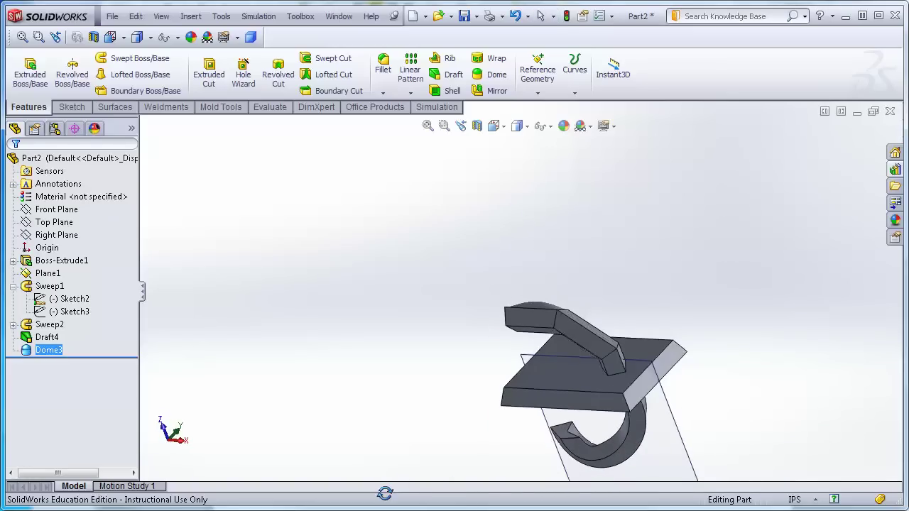
# Step: Add a 0.05 in continuous dome to the free end face of the arched sweep
pyautogui.click(561, 428)
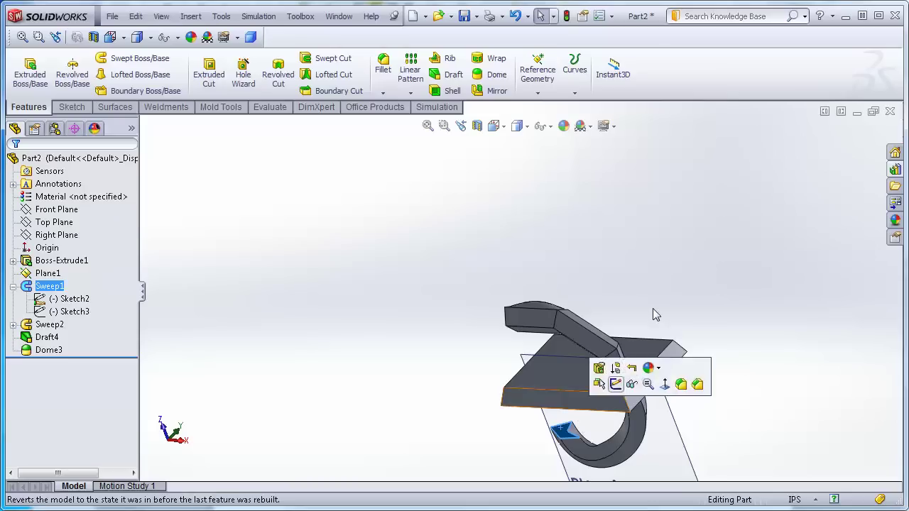
pyautogui.click(492, 77)
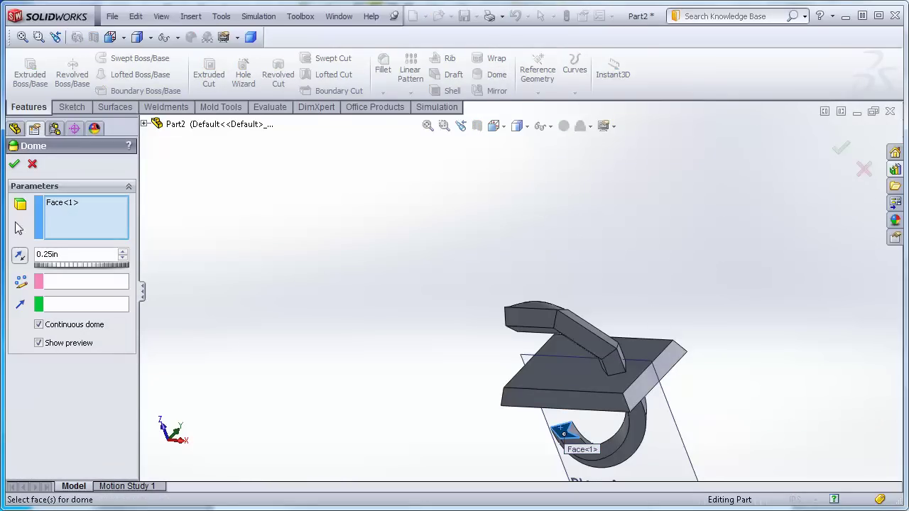
pyautogui.click(61, 254)
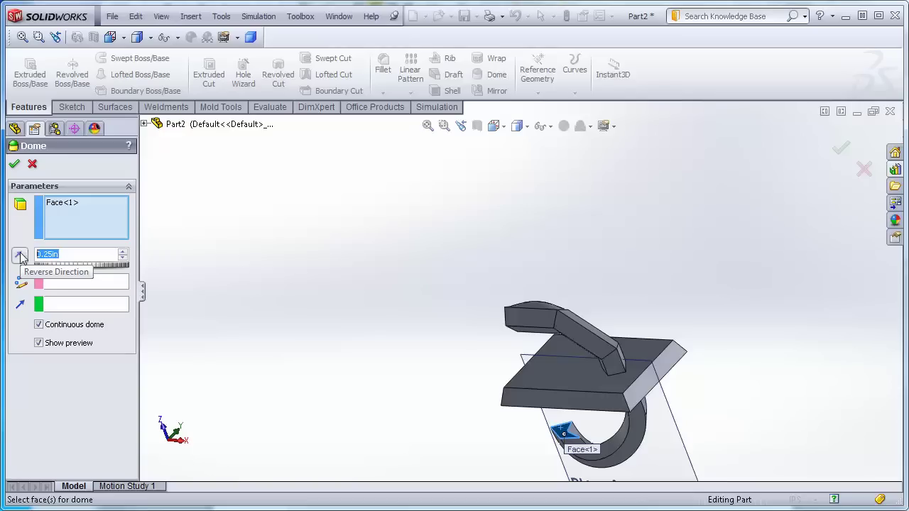
pyautogui.write('.05')
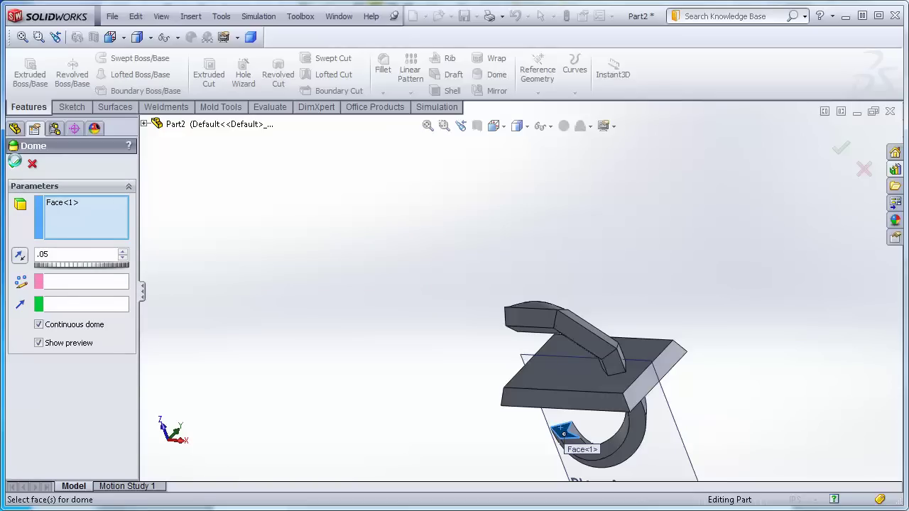
pyautogui.click(15, 162)
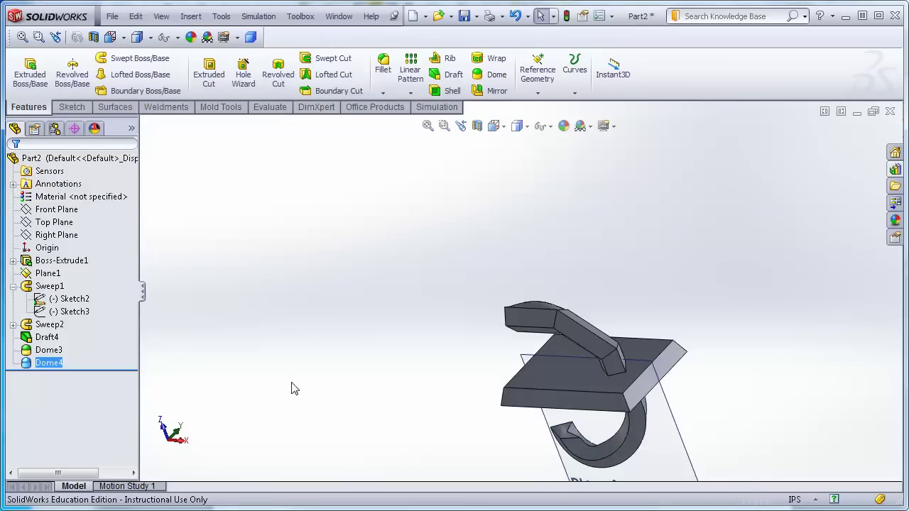
pyautogui.scroll(-6, 606, 475)
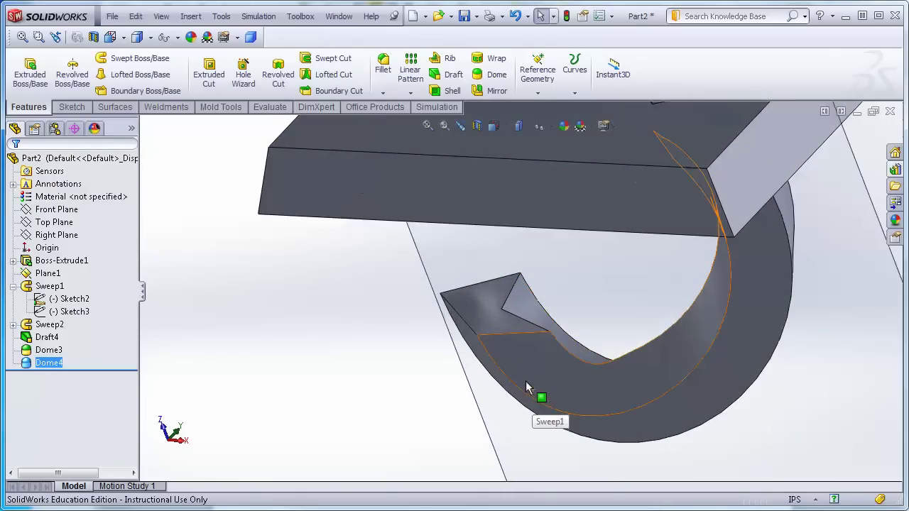
pyautogui.moveTo(507, 328); pyautogui.dragTo(446, 372, button='middle')
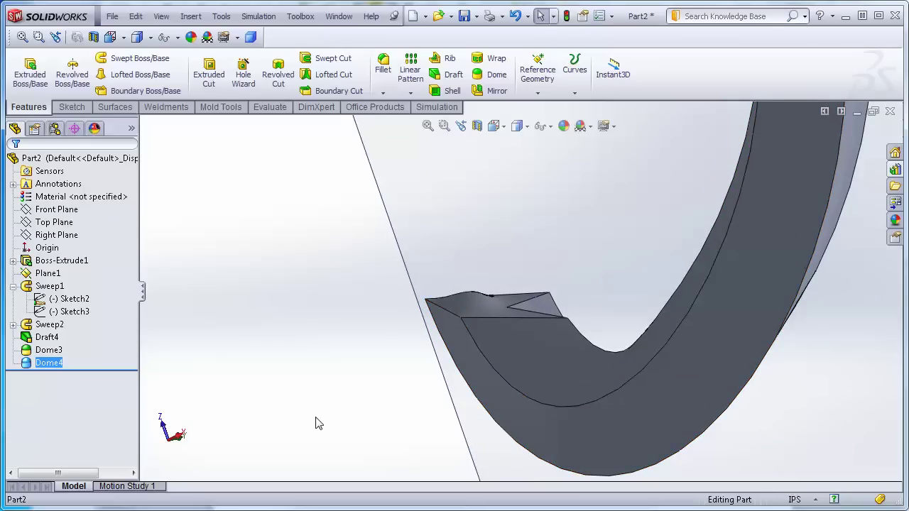
pyautogui.hotkey('ctrl', 'shift', 'z')
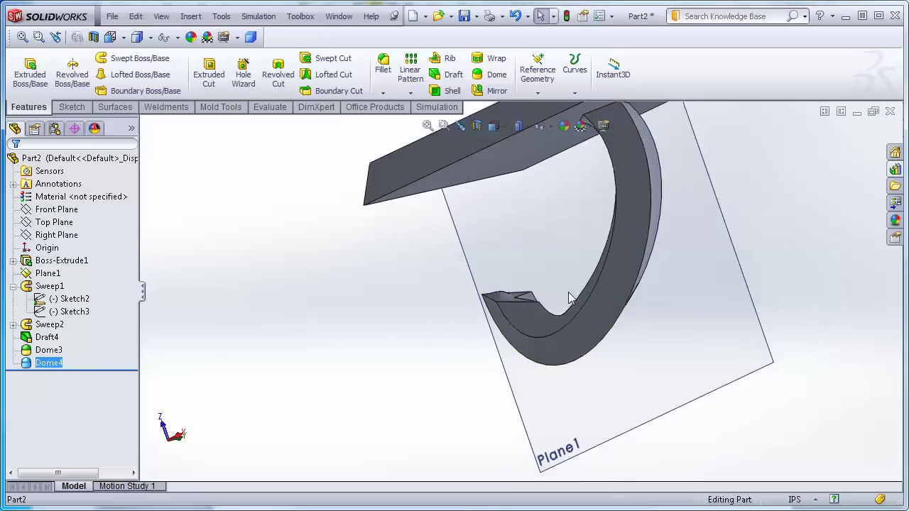
# Step: Add a 0.10 in dome to the curved band-shaped side face of the arched sweep
pyautogui.click(620, 268)
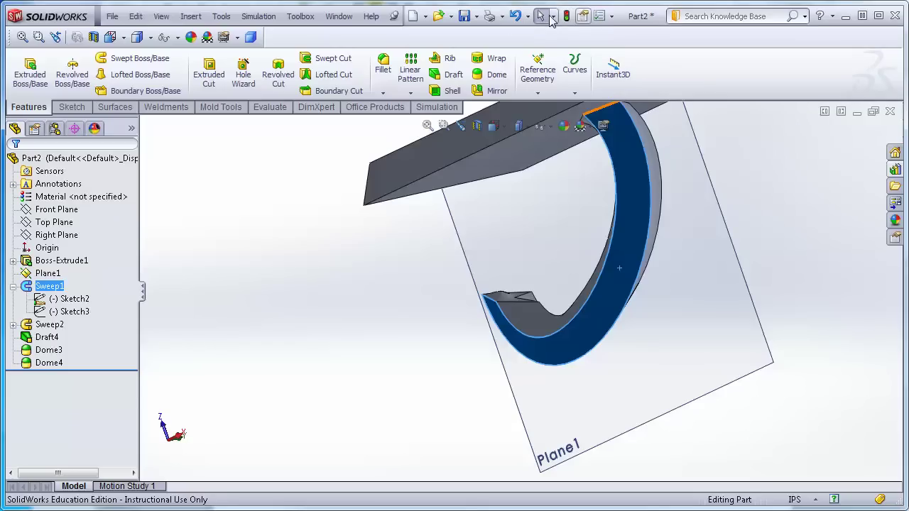
pyautogui.click(483, 74)
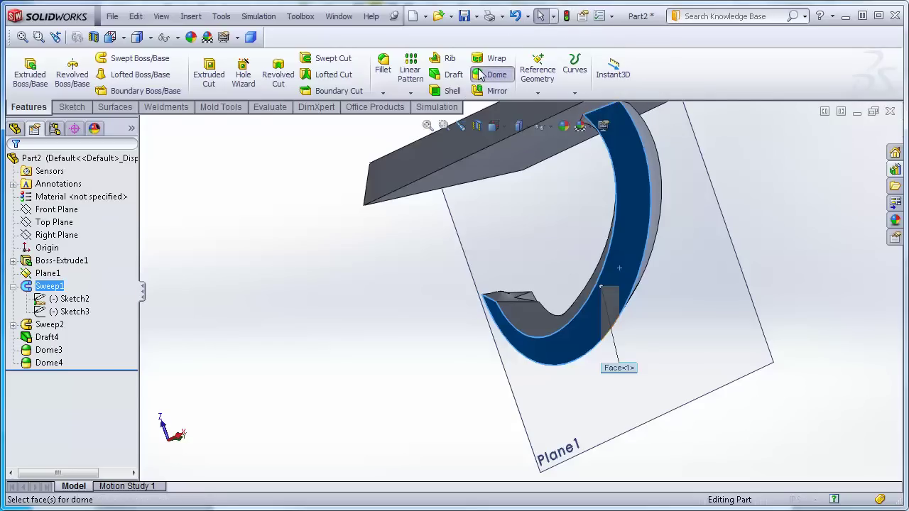
pyautogui.moveTo(647, 319); pyautogui.dragTo(778, 126, button='middle')
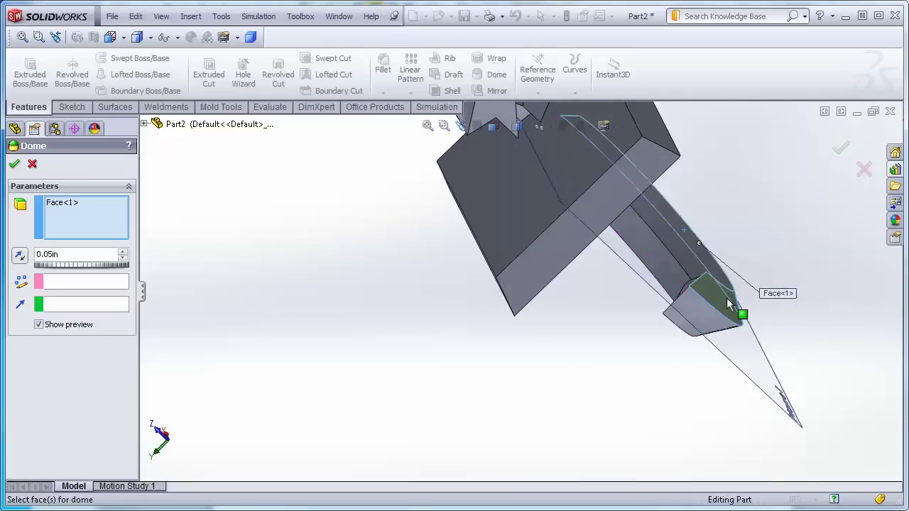
pyautogui.scroll(-3, 658, 346)
pyautogui.doubleClick(63, 254)
pyautogui.write('0.1')
pyautogui.press('Return')
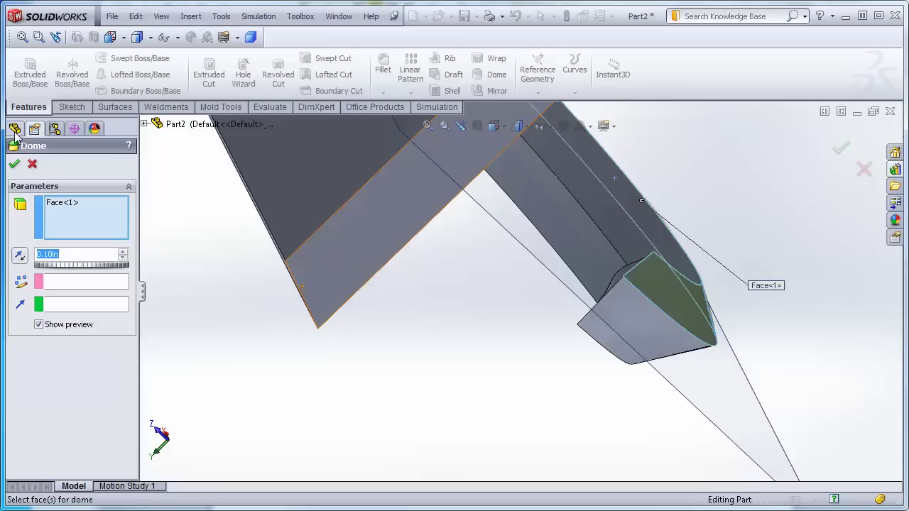
pyautogui.click(16, 164)
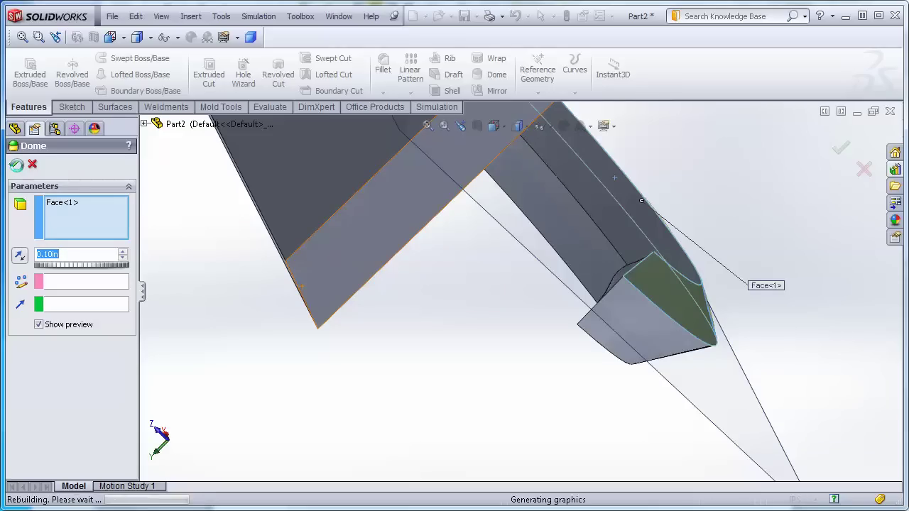
pyautogui.moveTo(737, 369); pyautogui.dragTo(720, 325, button='middle')
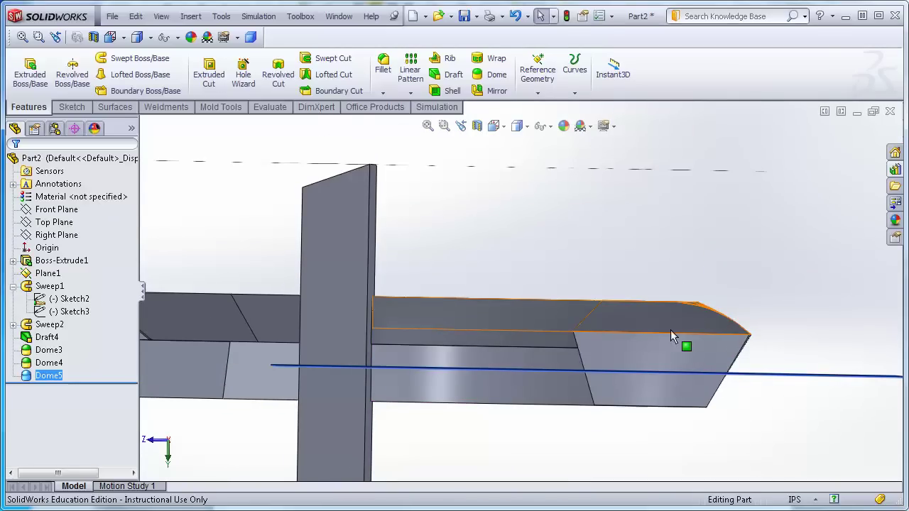
# Step: Add a 0.10 in dome to one of the block's narrow drafted side faces
pyautogui.moveTo(686, 270); pyautogui.dragTo(434, 305, button='middle')
pyautogui.scroll(3, 652, 331)
pyautogui.click(411, 280)
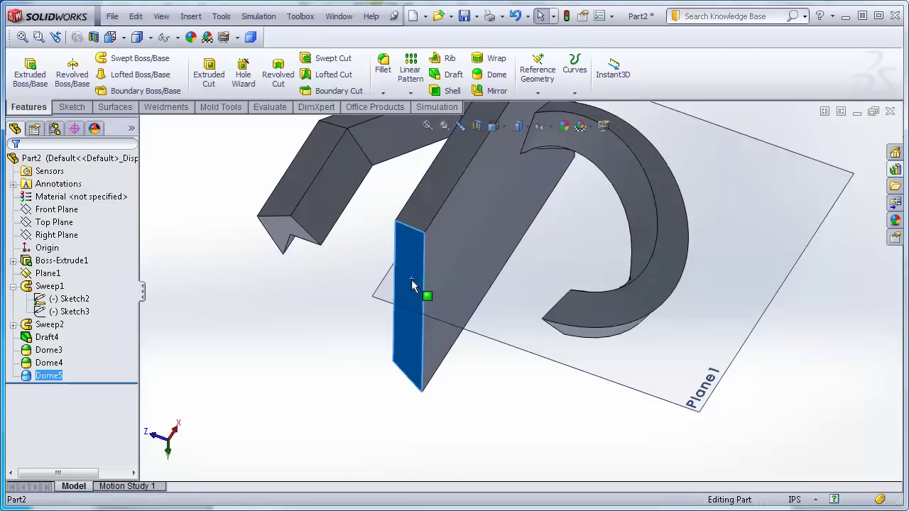
pyautogui.click(495, 77)
pyautogui.moveTo(477, 288); pyautogui.dragTo(467, 382, button='middle')
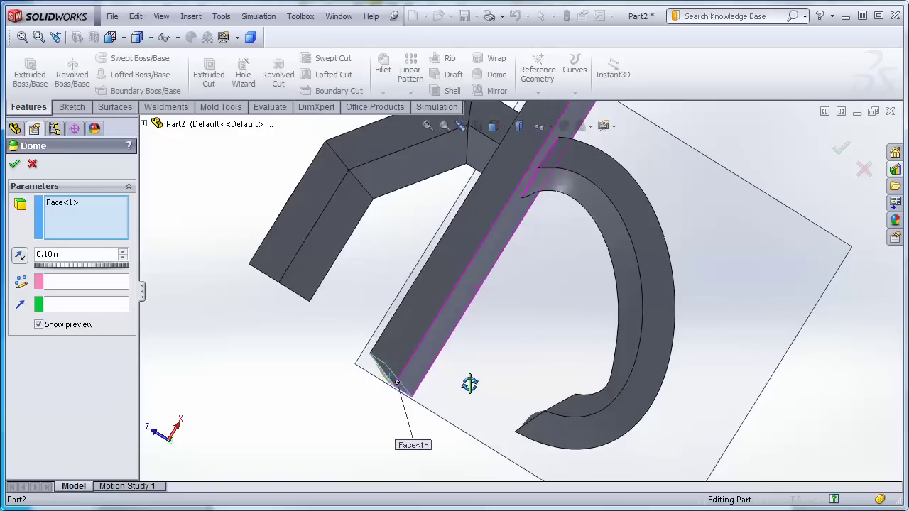
pyautogui.click(16, 169)
pyautogui.moveTo(408, 391); pyautogui.dragTo(431, 417, button='middle')
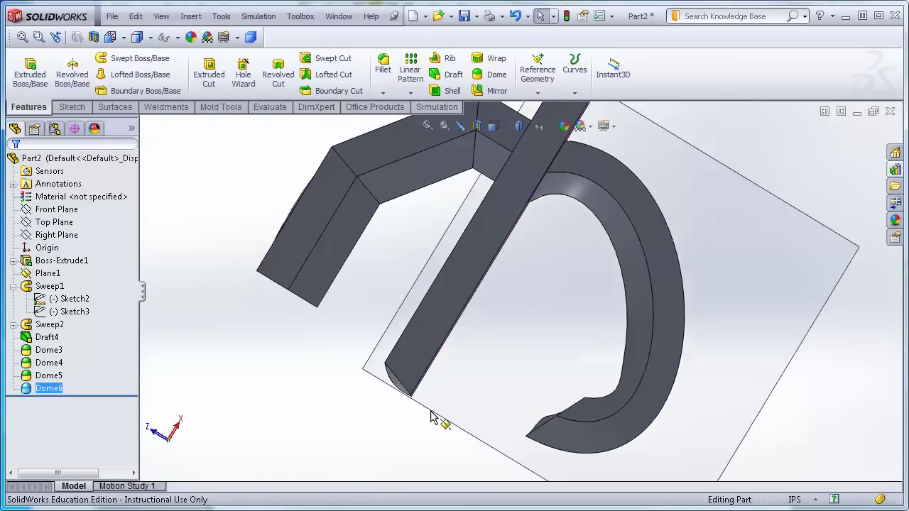
pyautogui.moveTo(362, 422); pyautogui.dragTo(328, 364, button='middle')
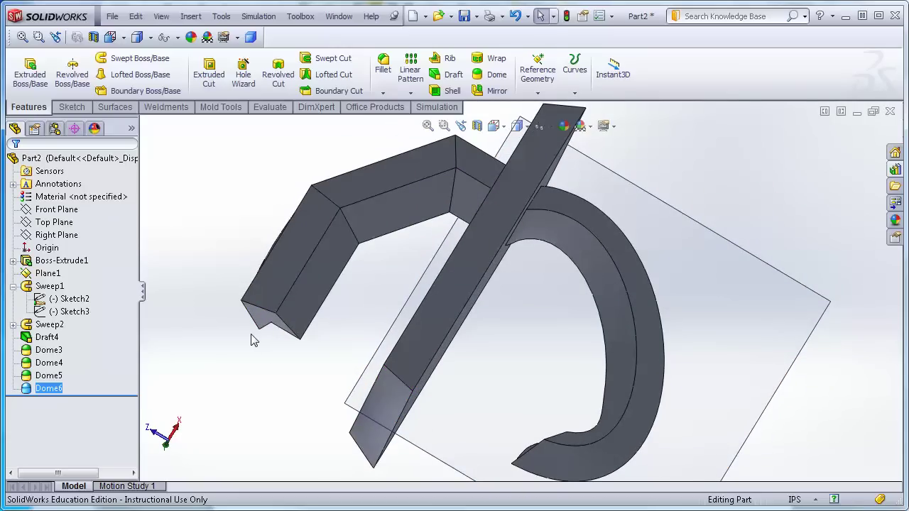